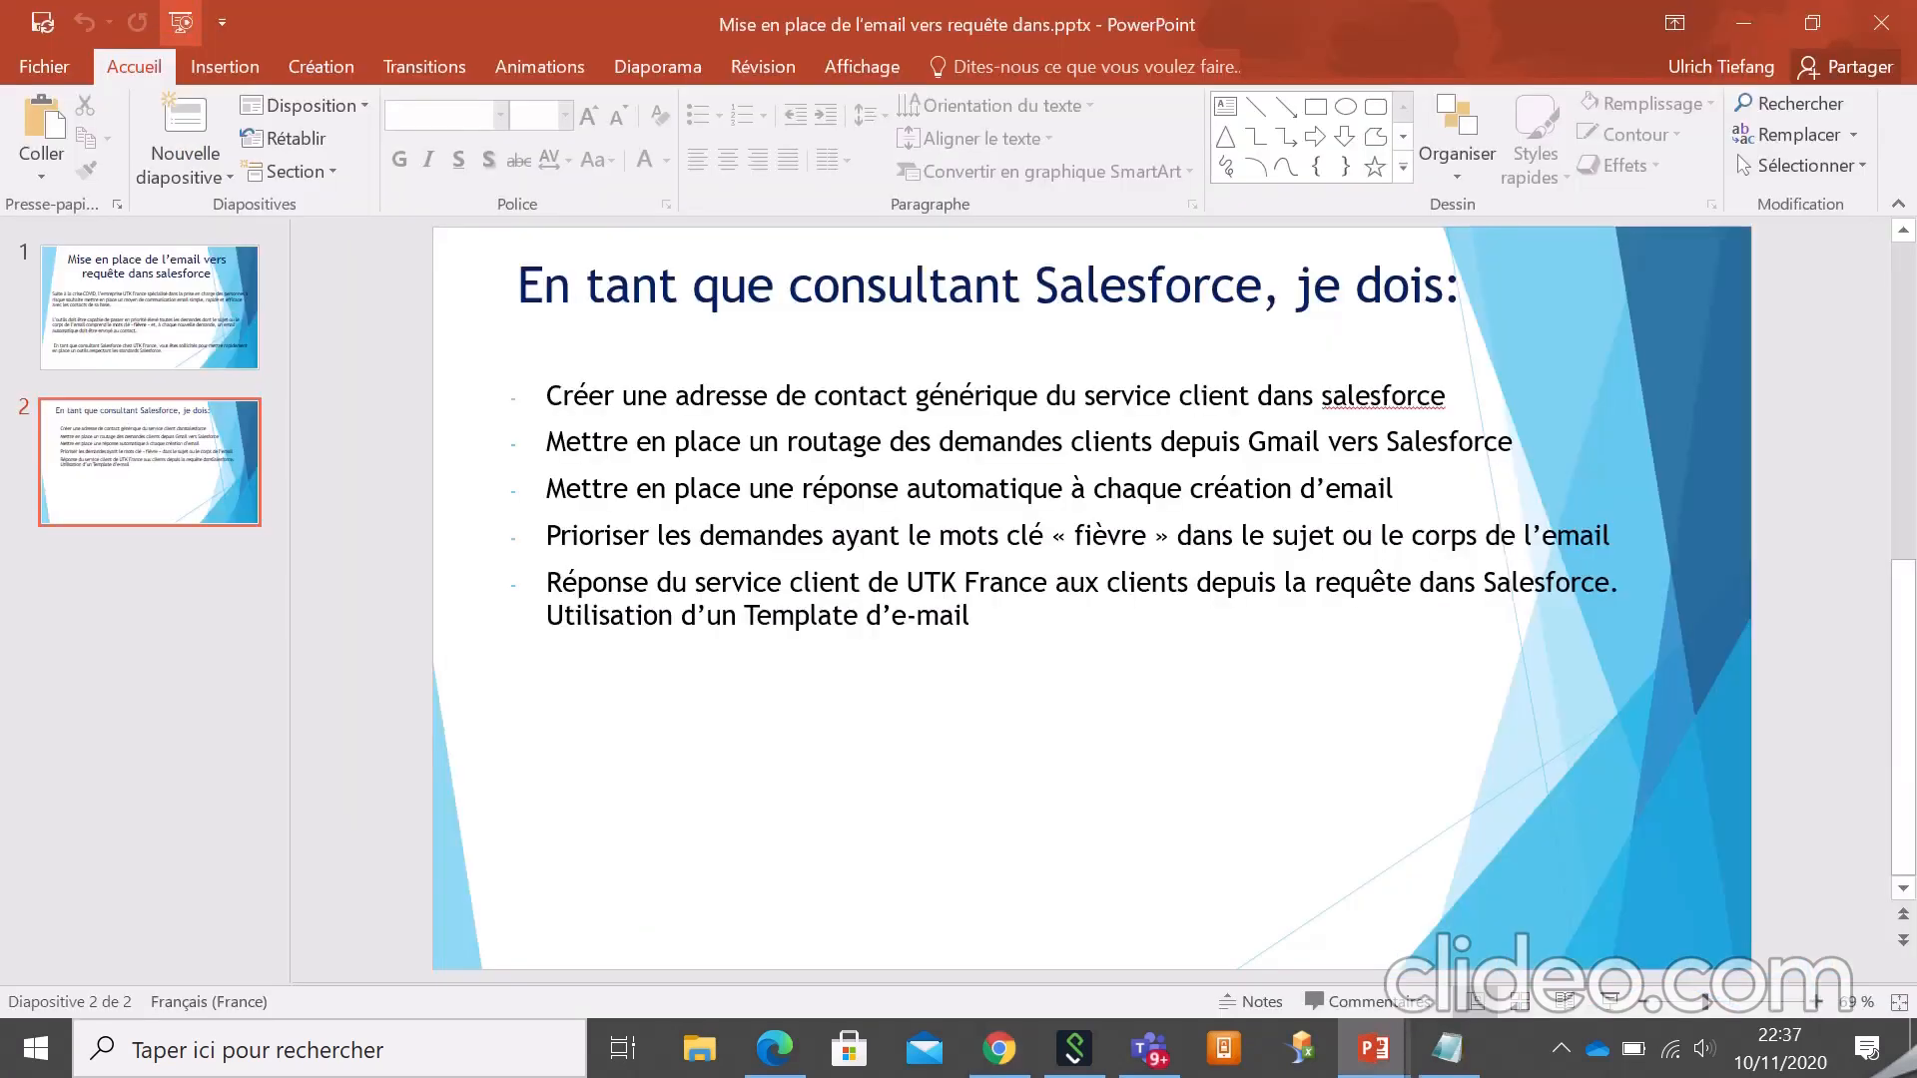
Step: Present the slideshow up to the consultant tasks slide, then return to the Salesforce home page
key("F5")
left_click(1142, 338)
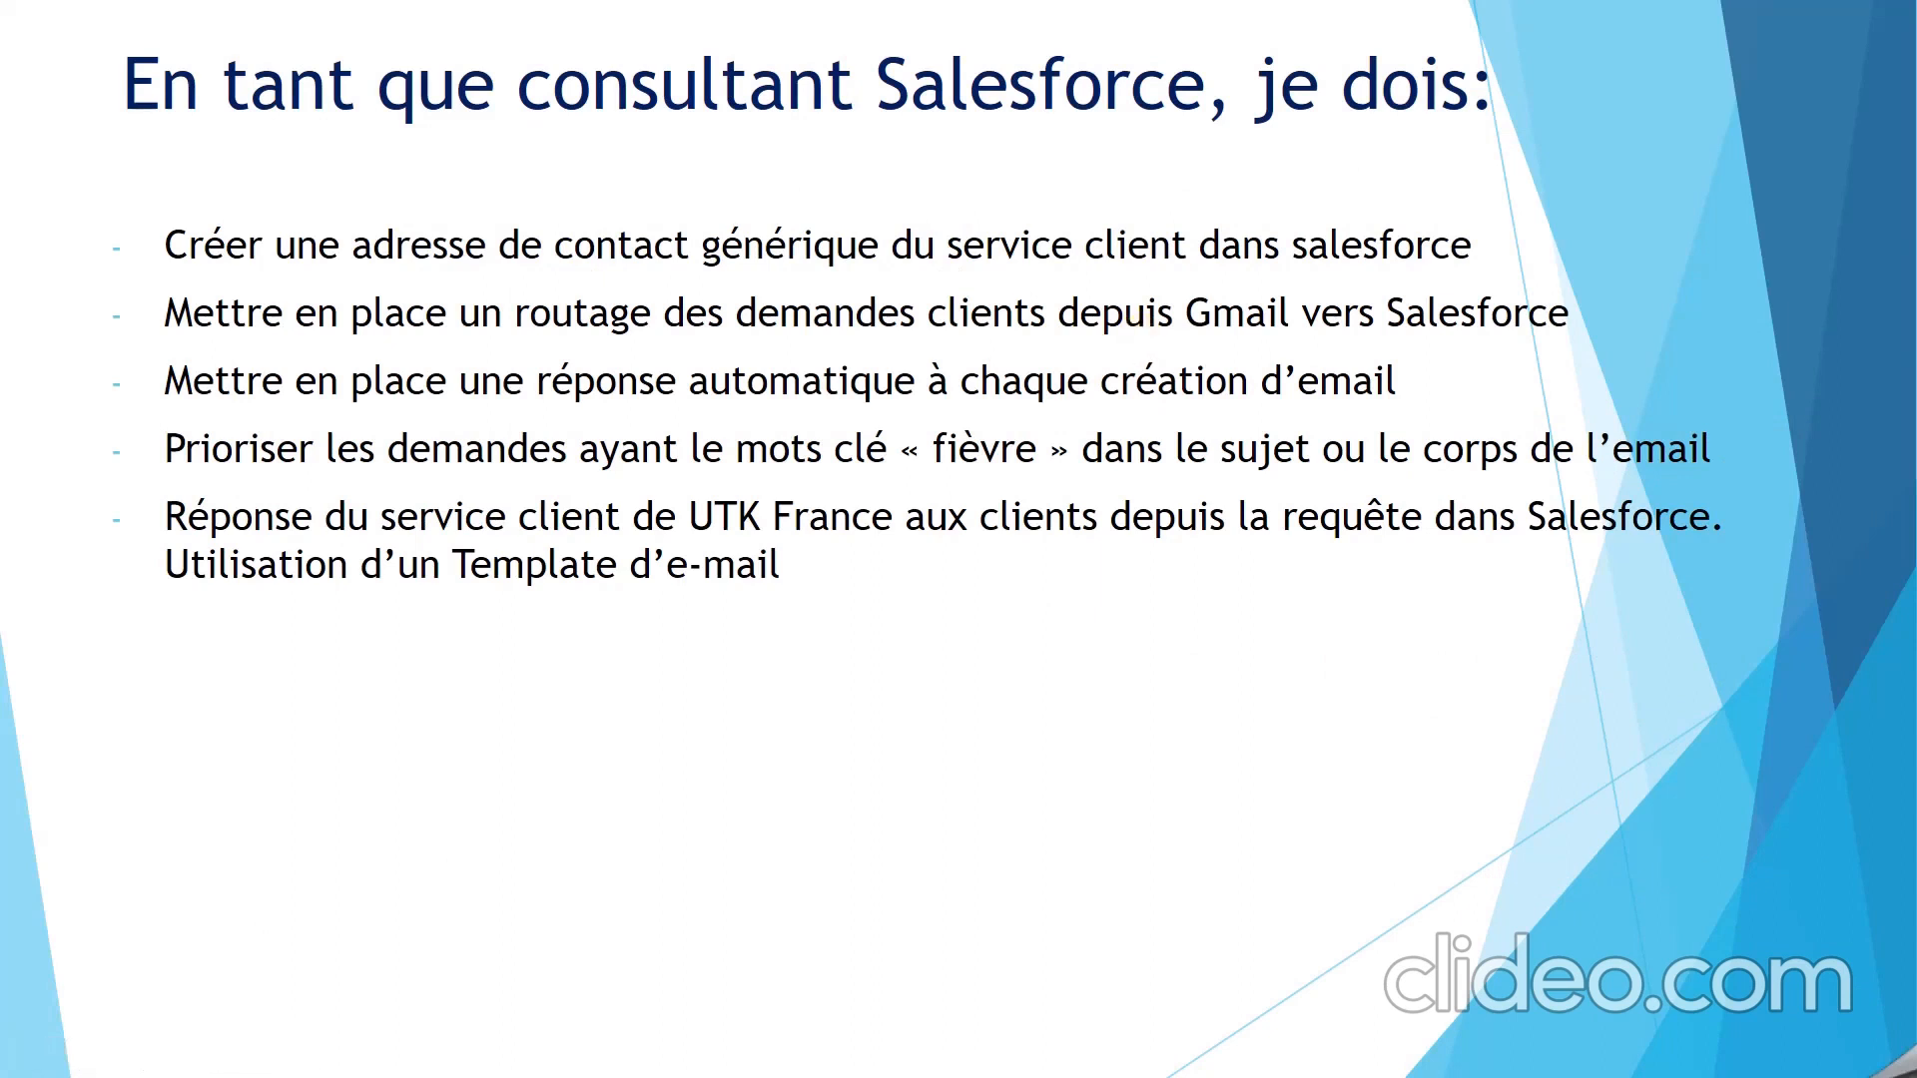
key("Escape")
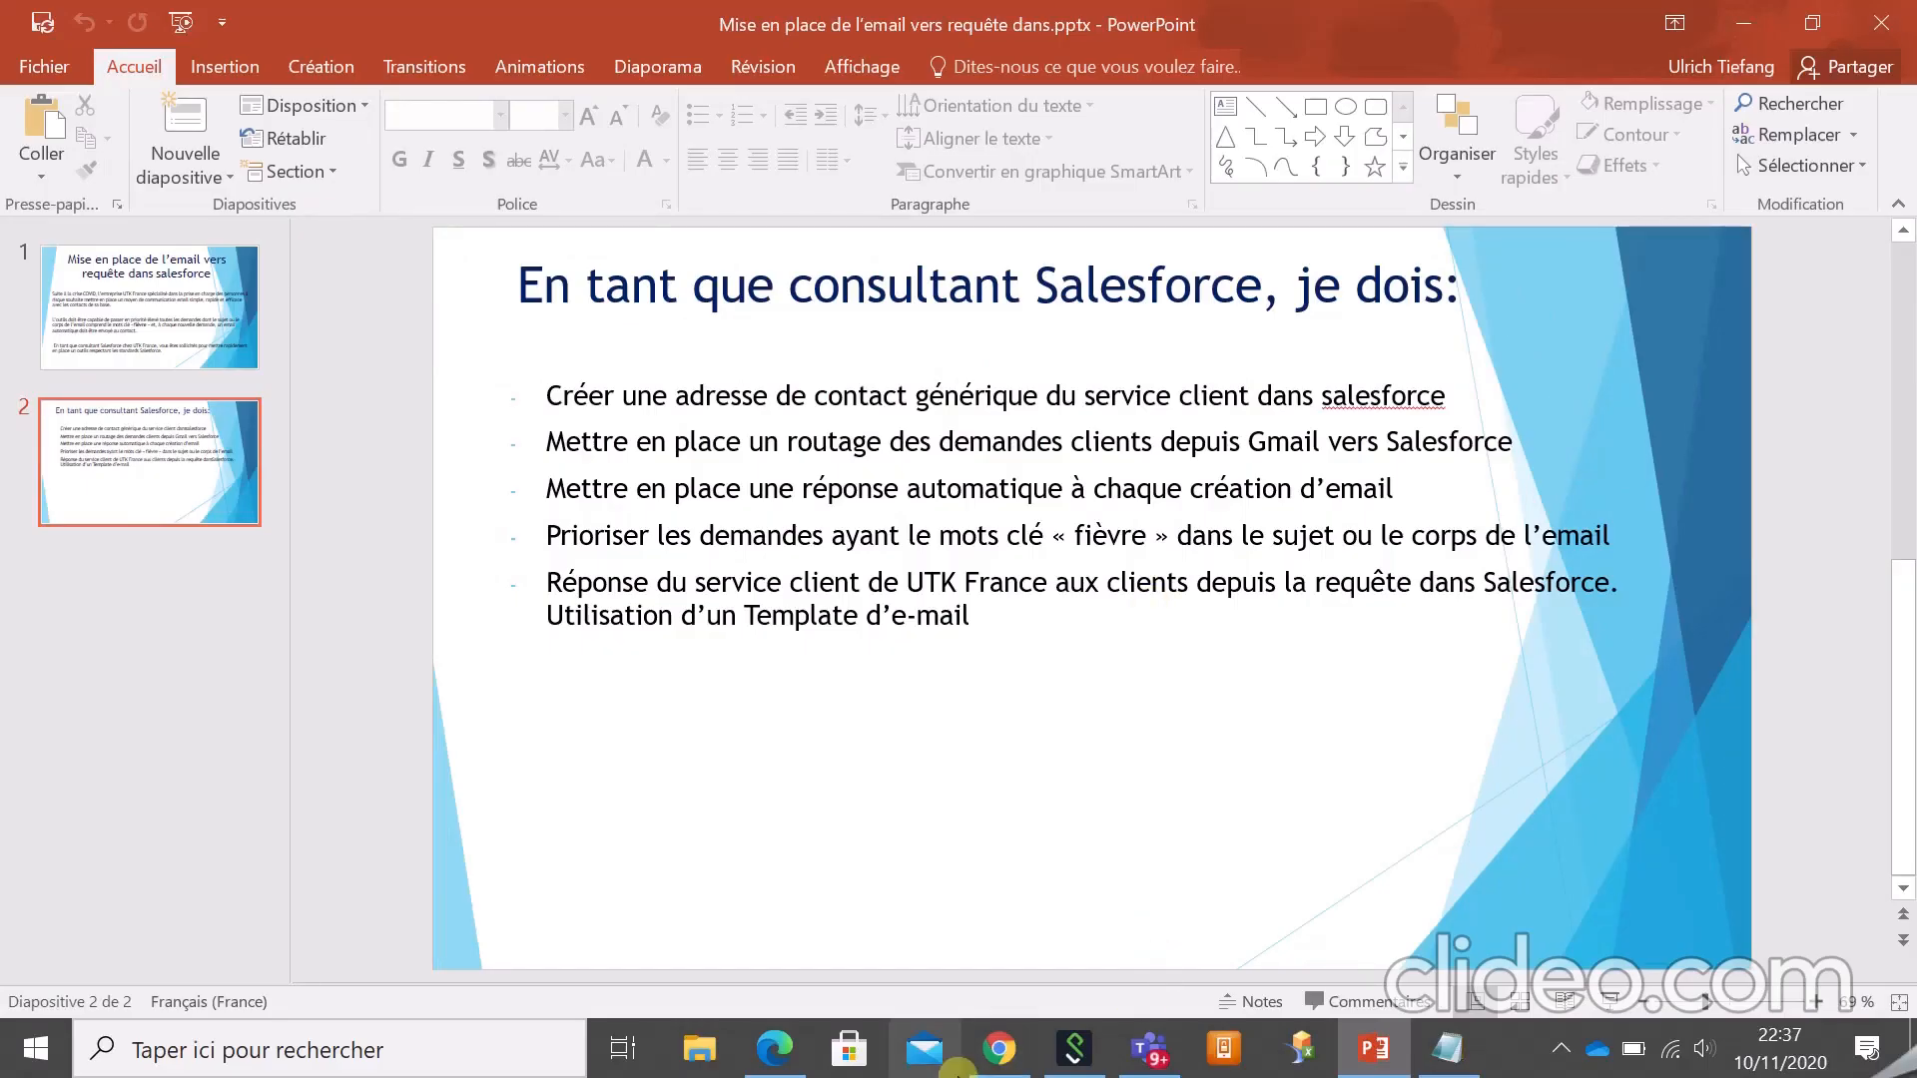
left_click(999, 1048)
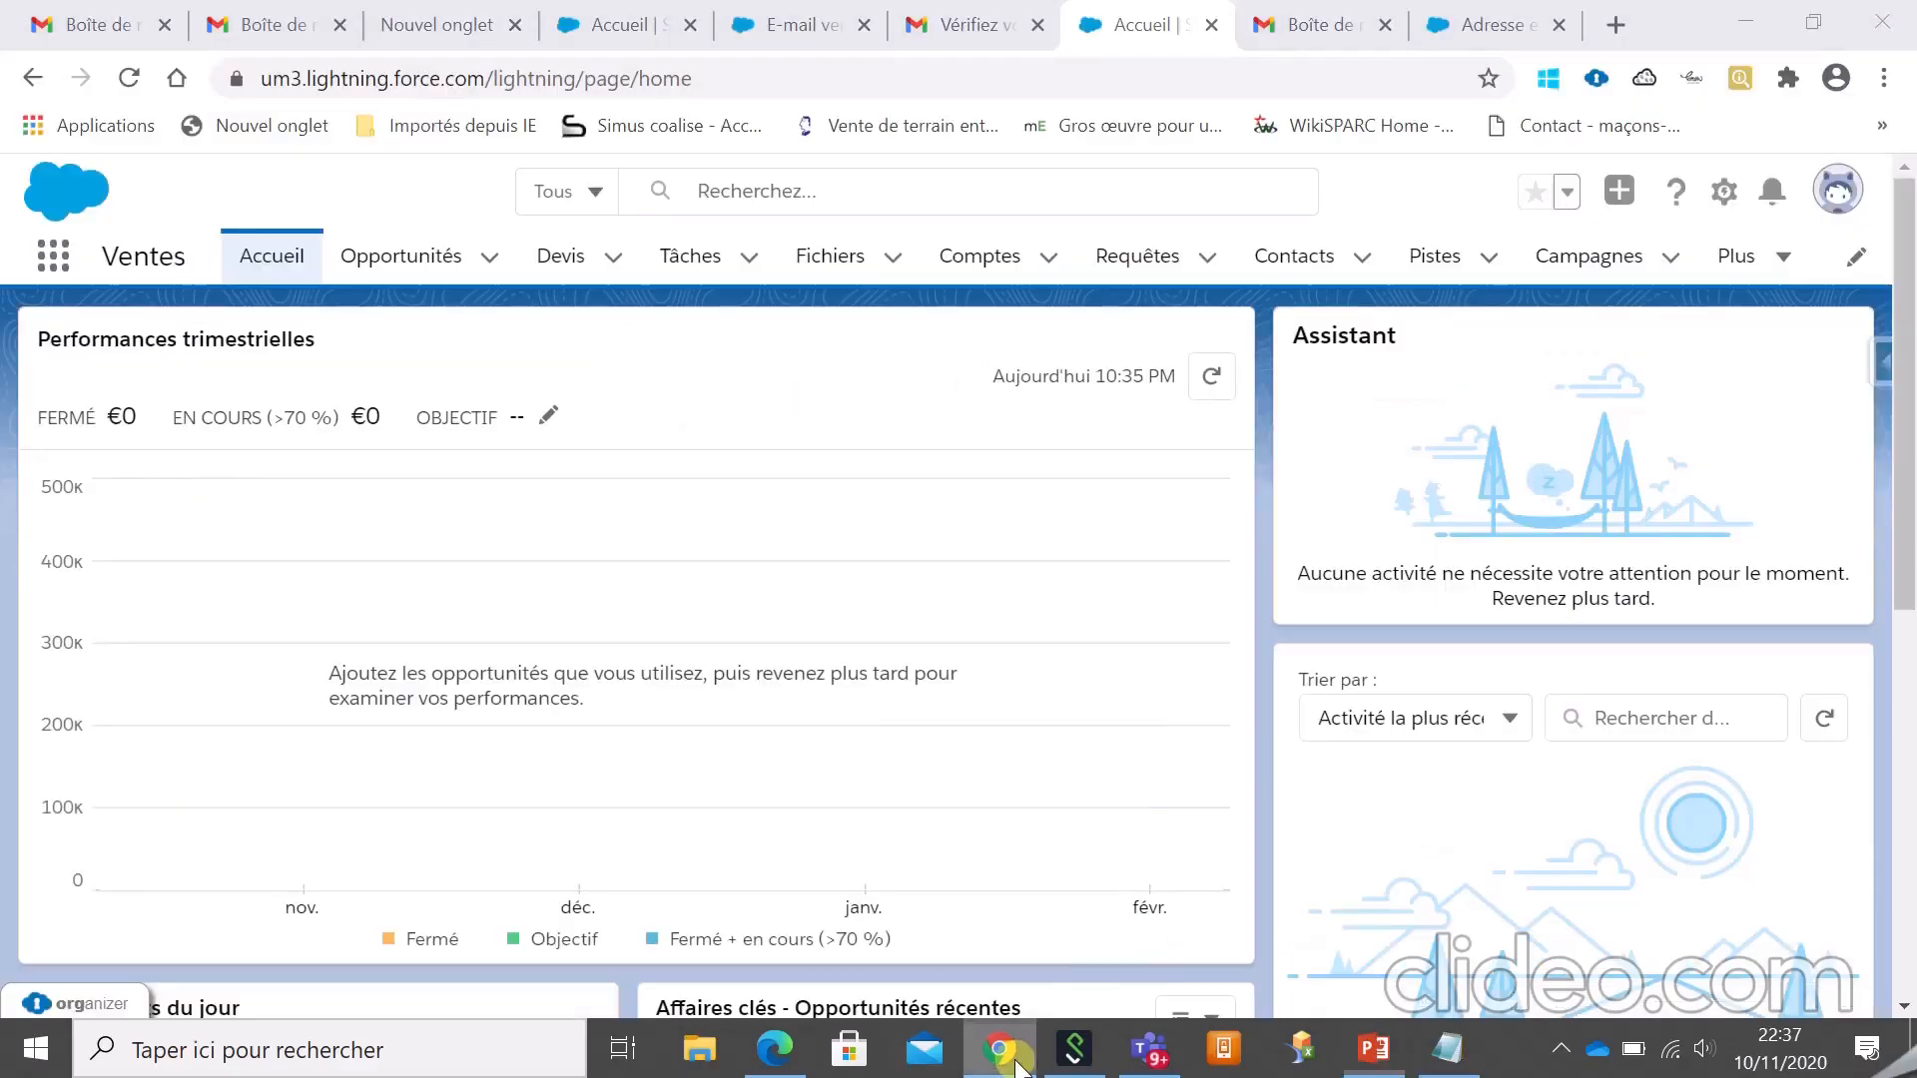
Step: Search Setup Quick Find for 'E-mail vers' and open the E-mail vers requête page
left_click(1722, 192)
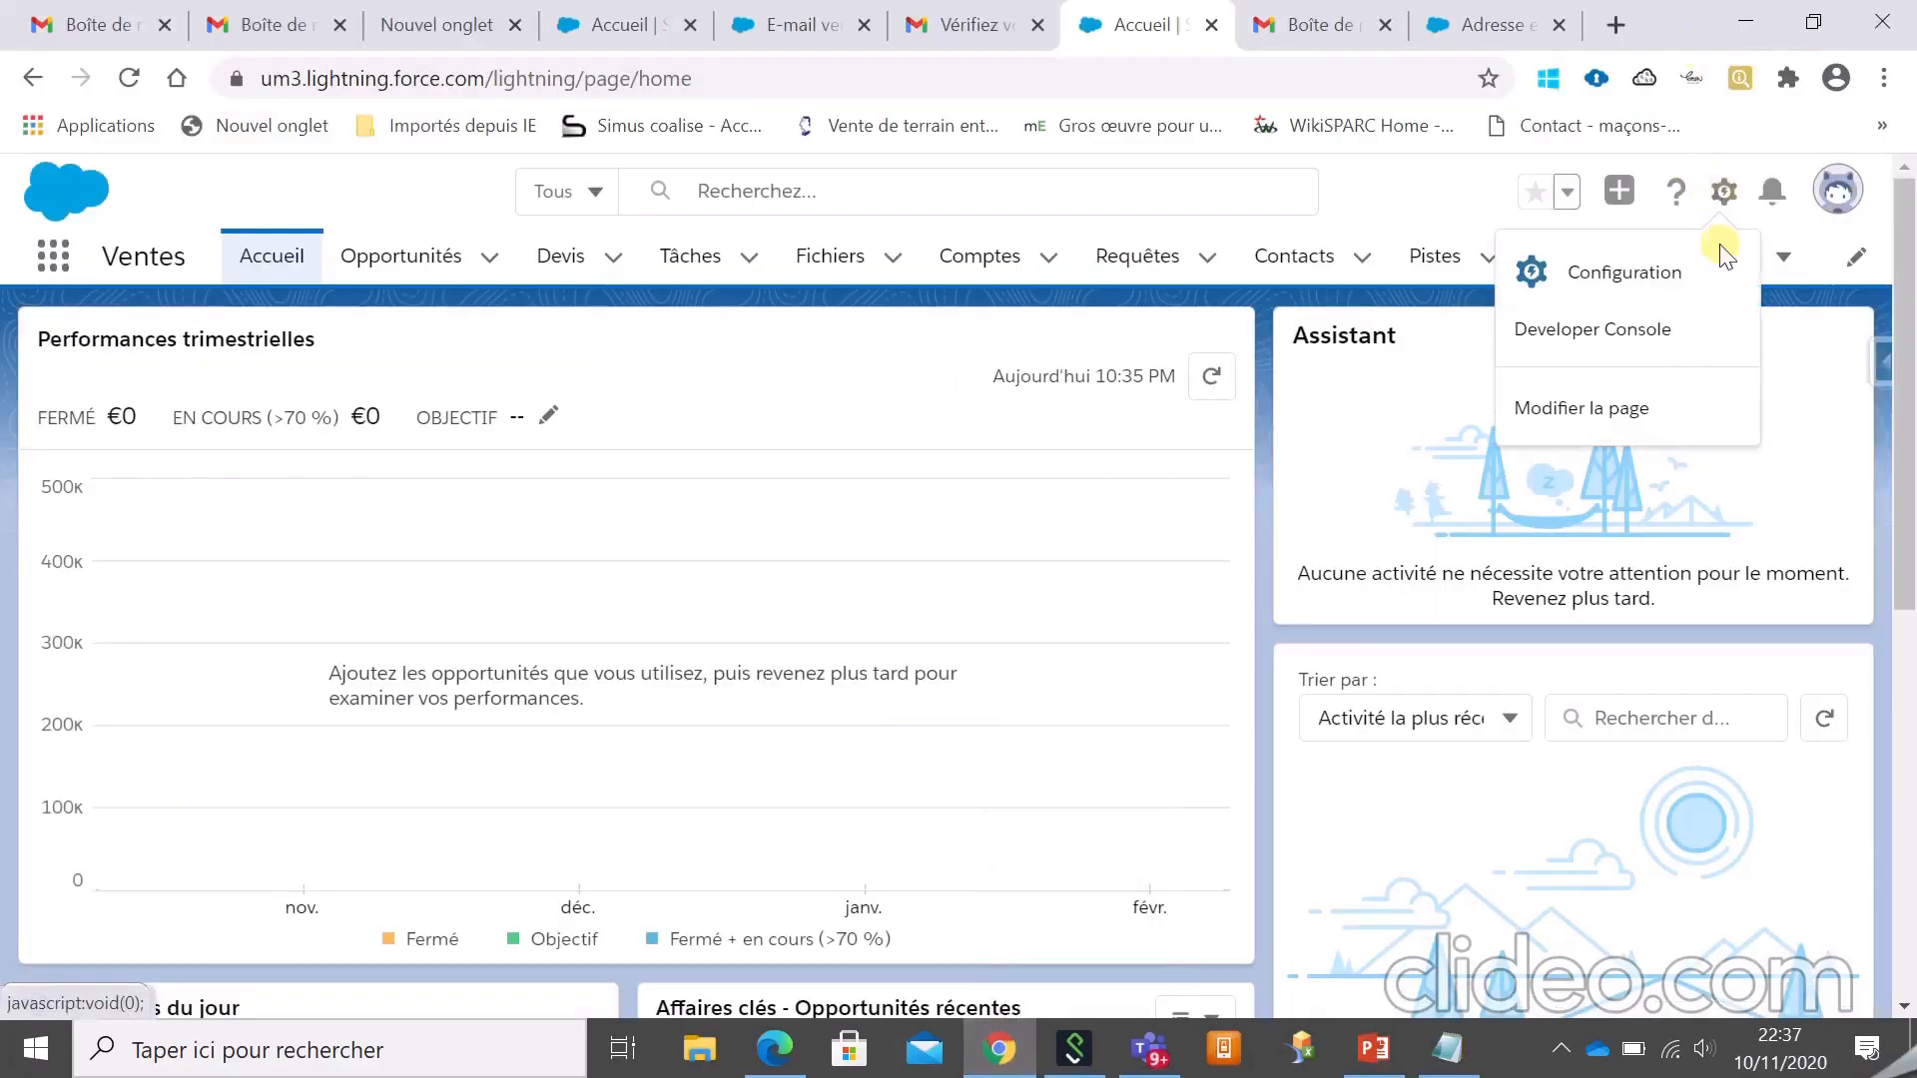
left_click(1616, 285)
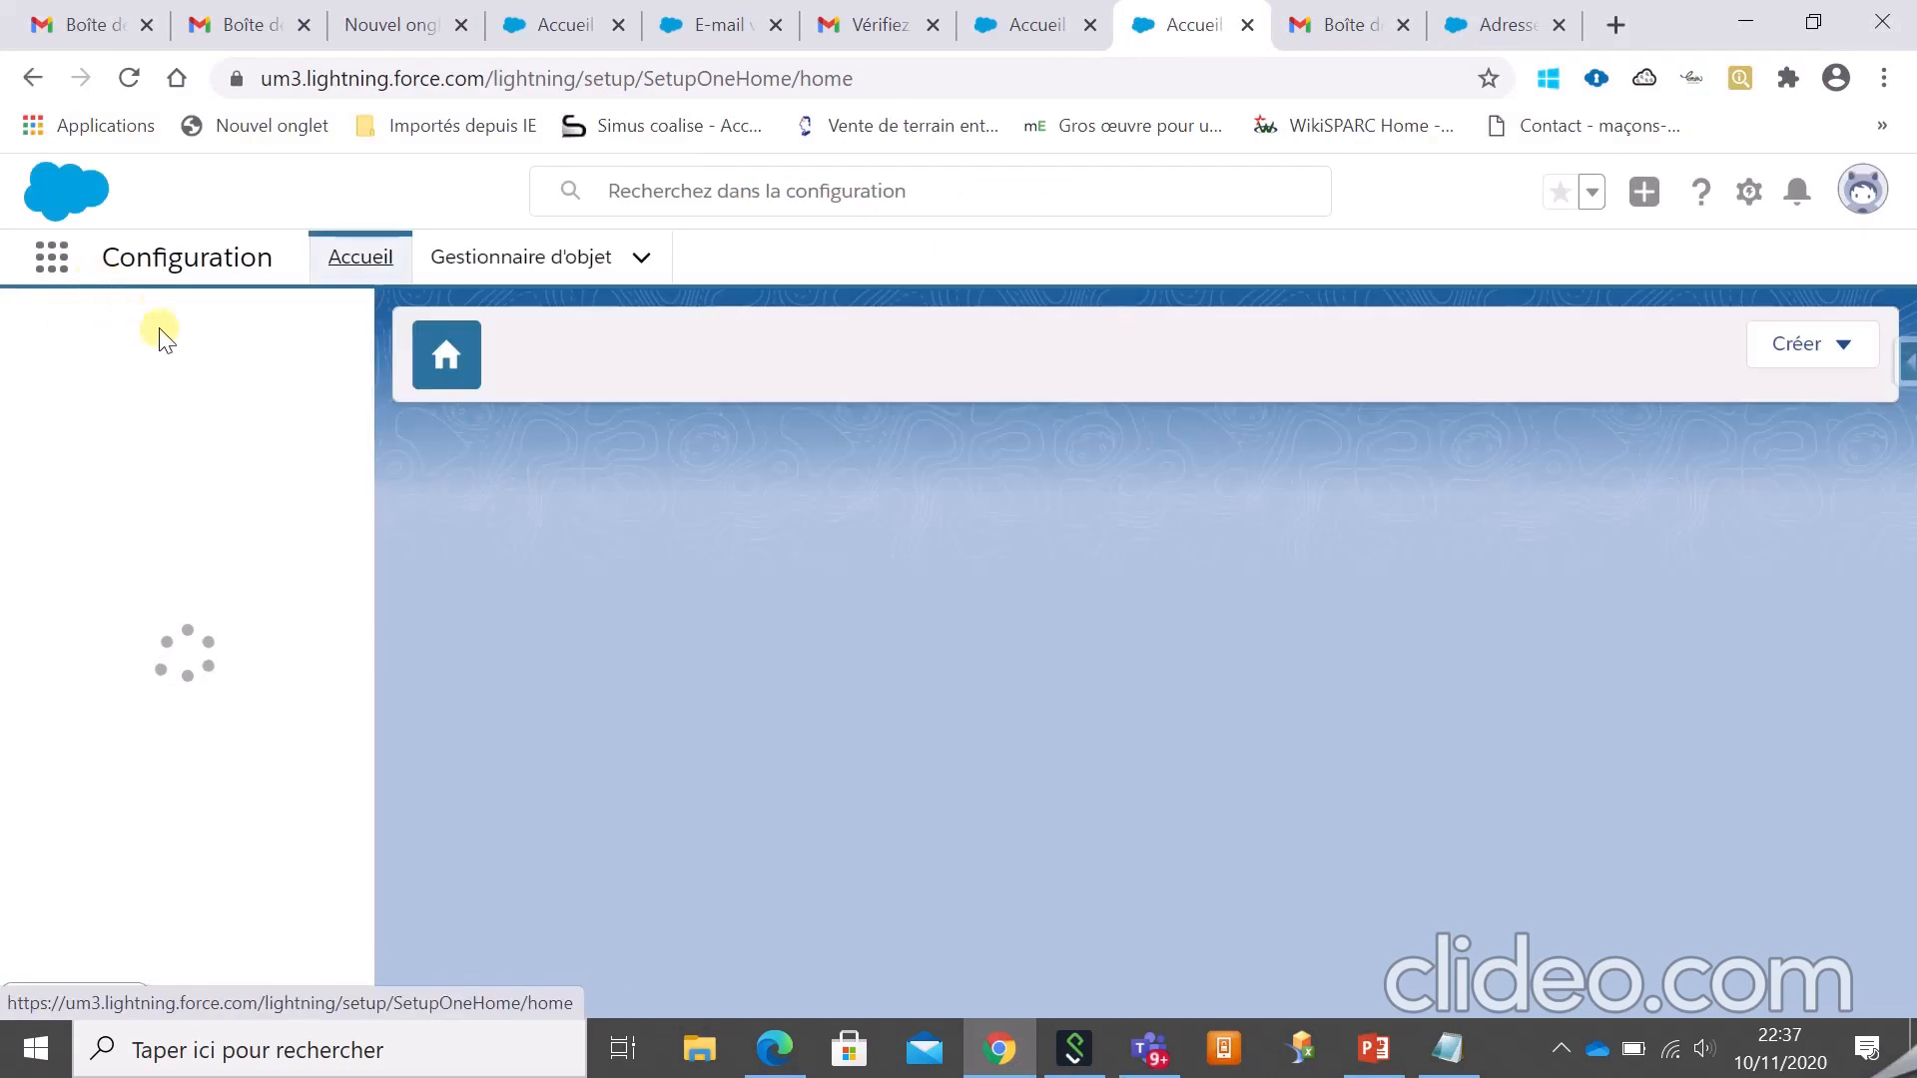
left_click(139, 335)
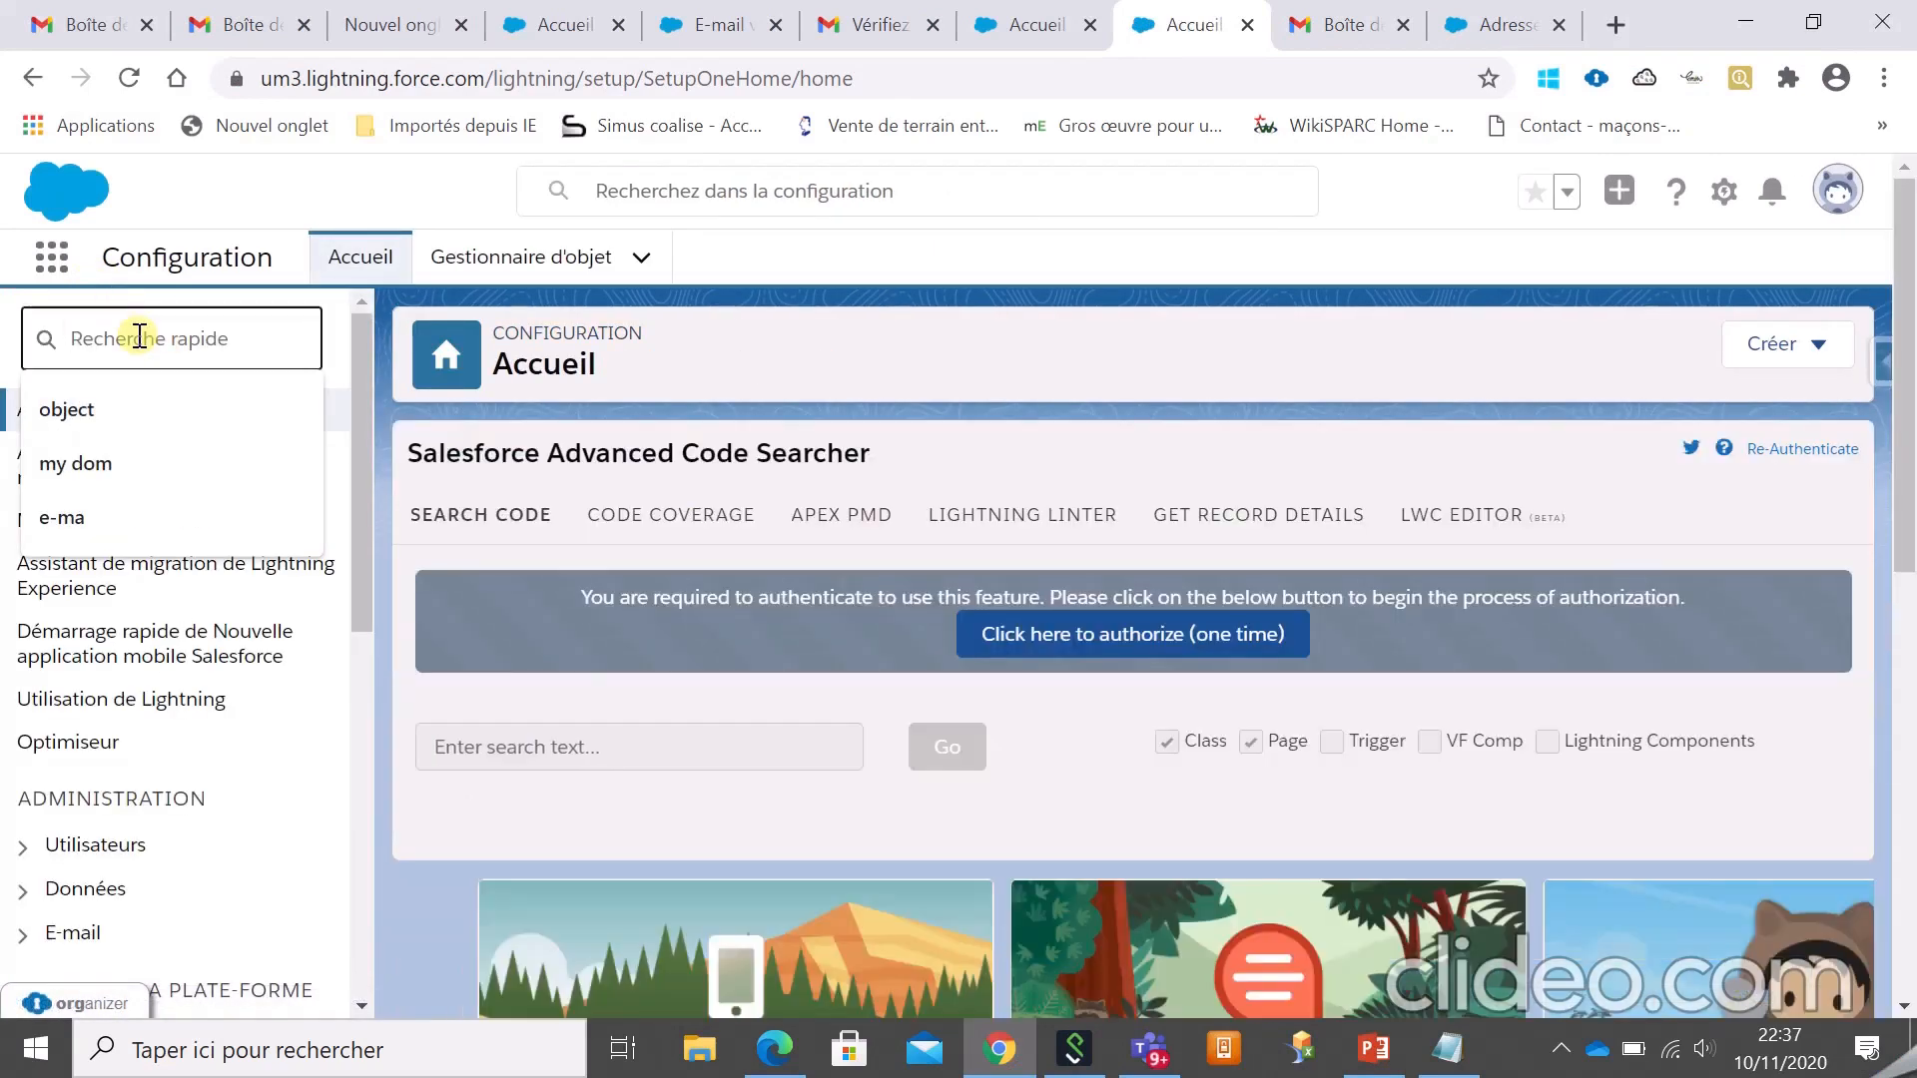
type("E")
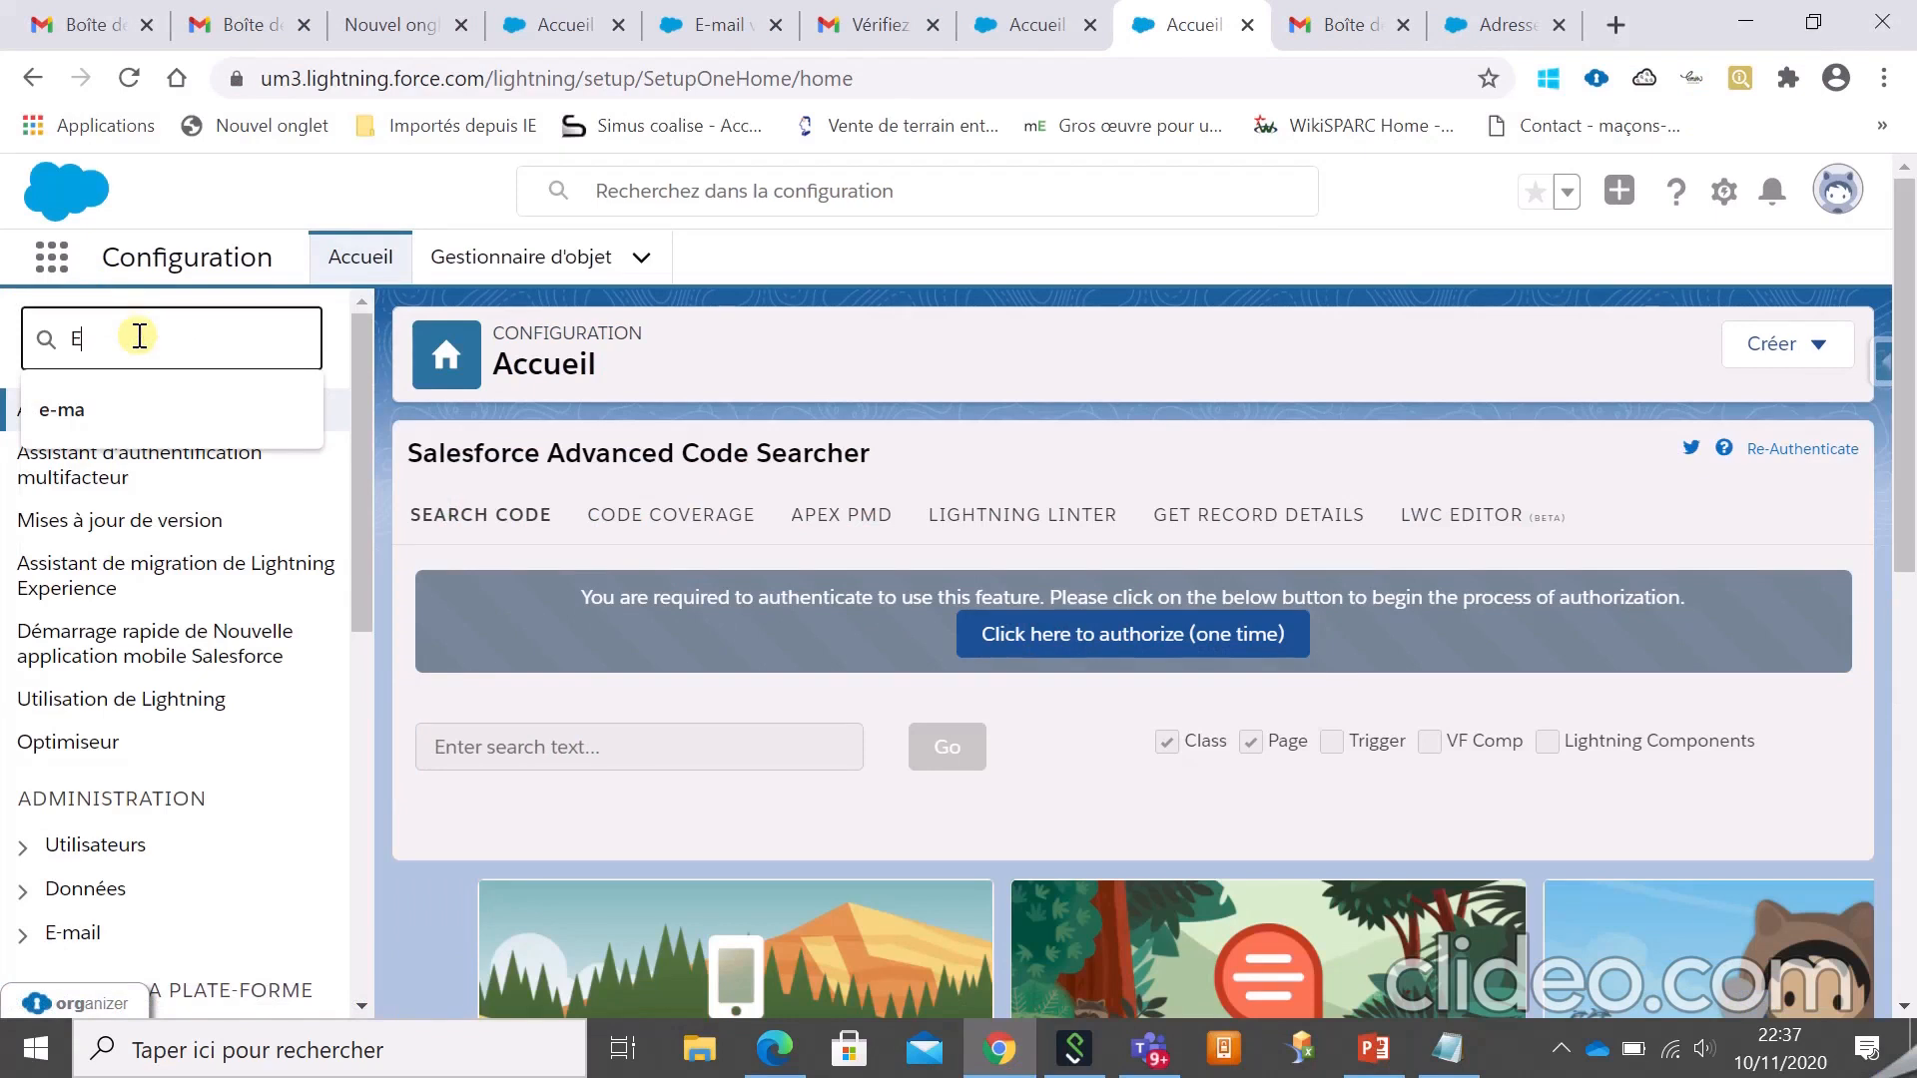
type("-mail ver")
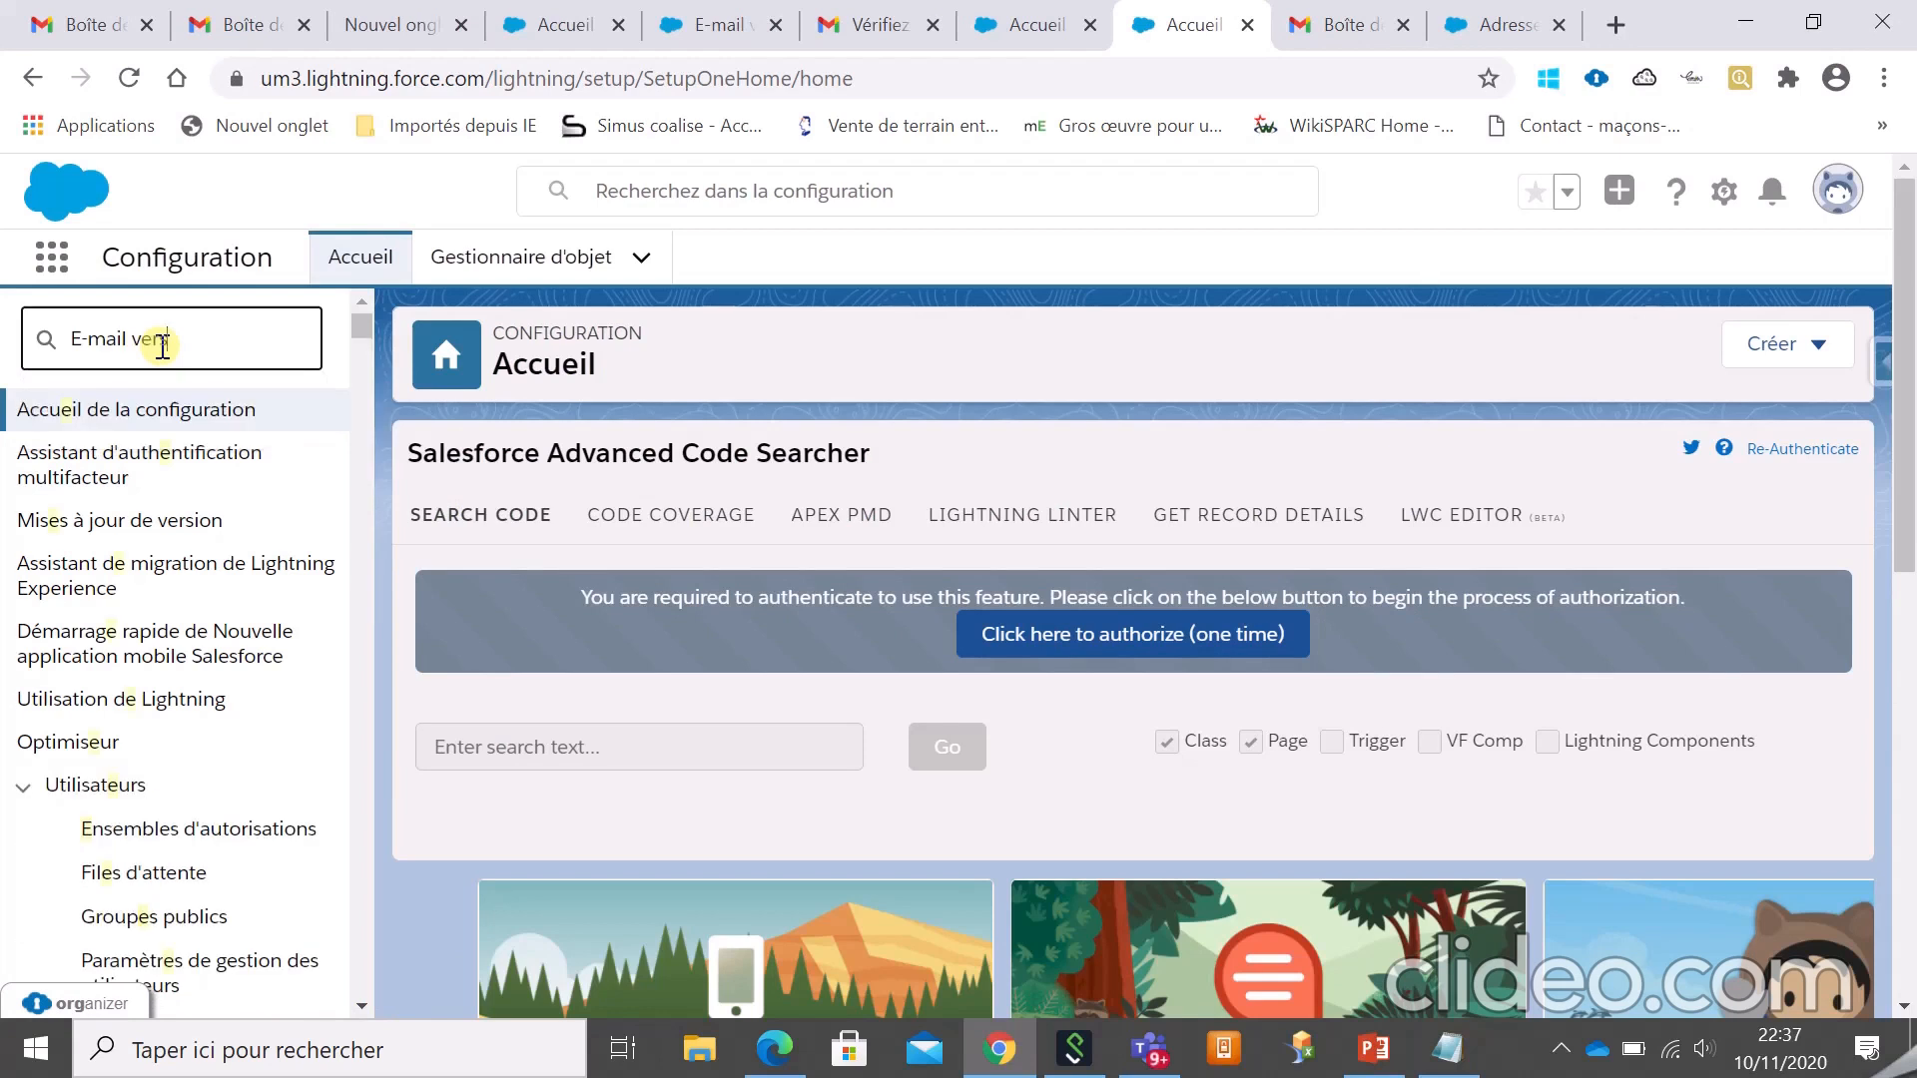
type("s")
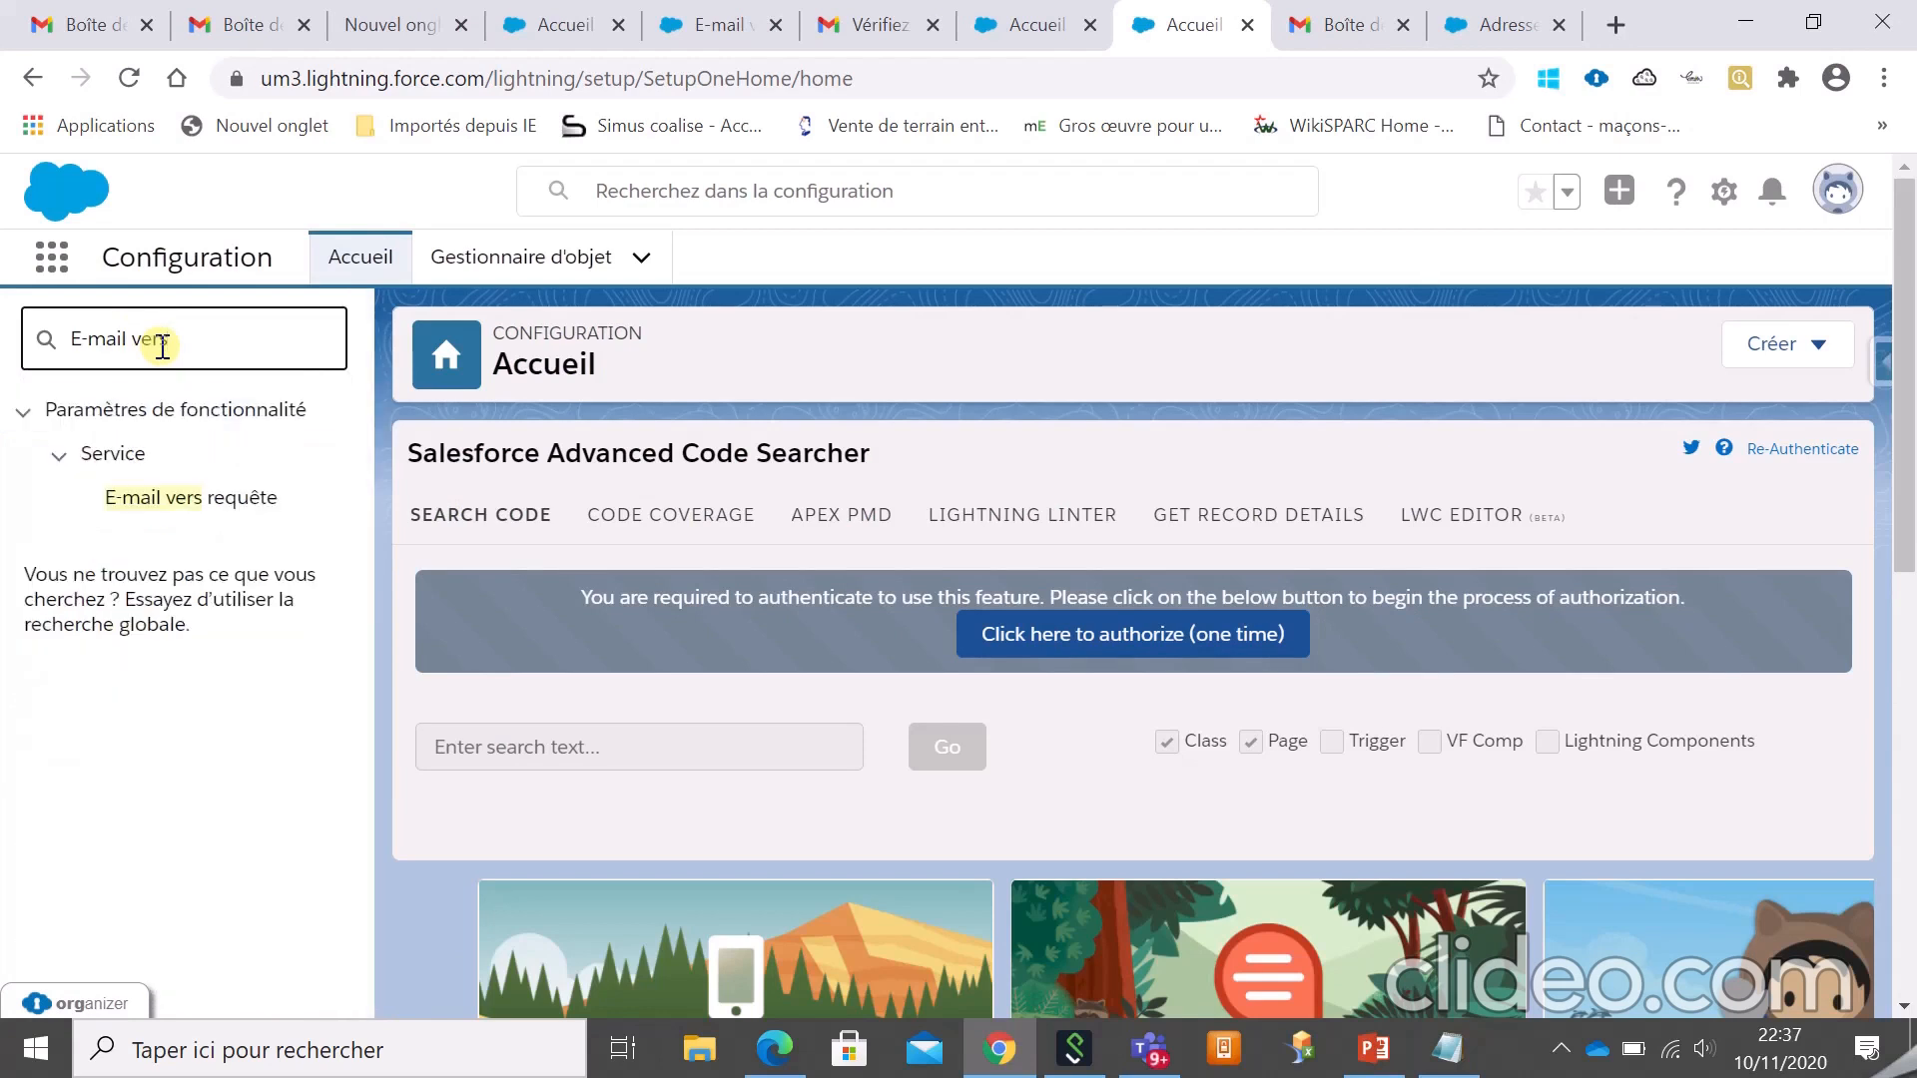
left_click(188, 502)
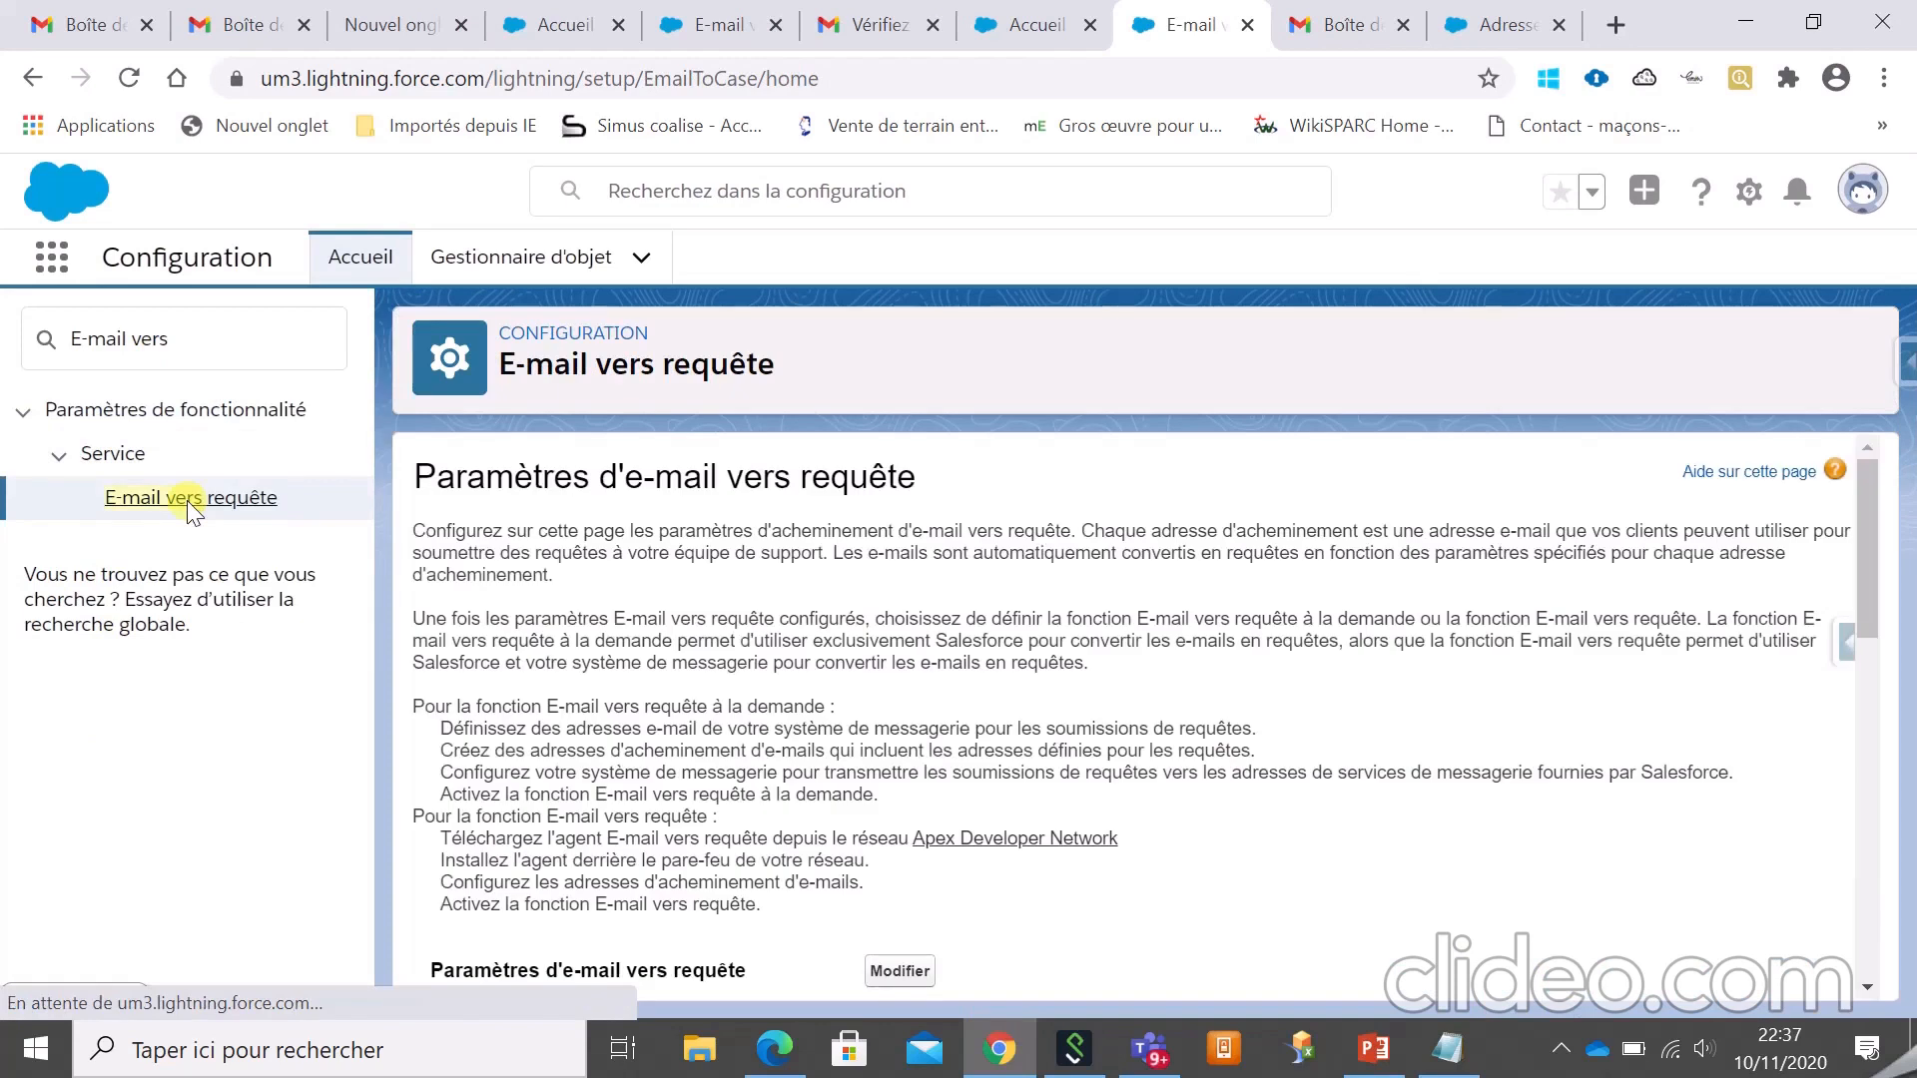
Step: Scroll to Adresses d'acheminement, showing the verified Suivi COVID 19 routing address
left_click_drag(1867, 506, 1869, 693)
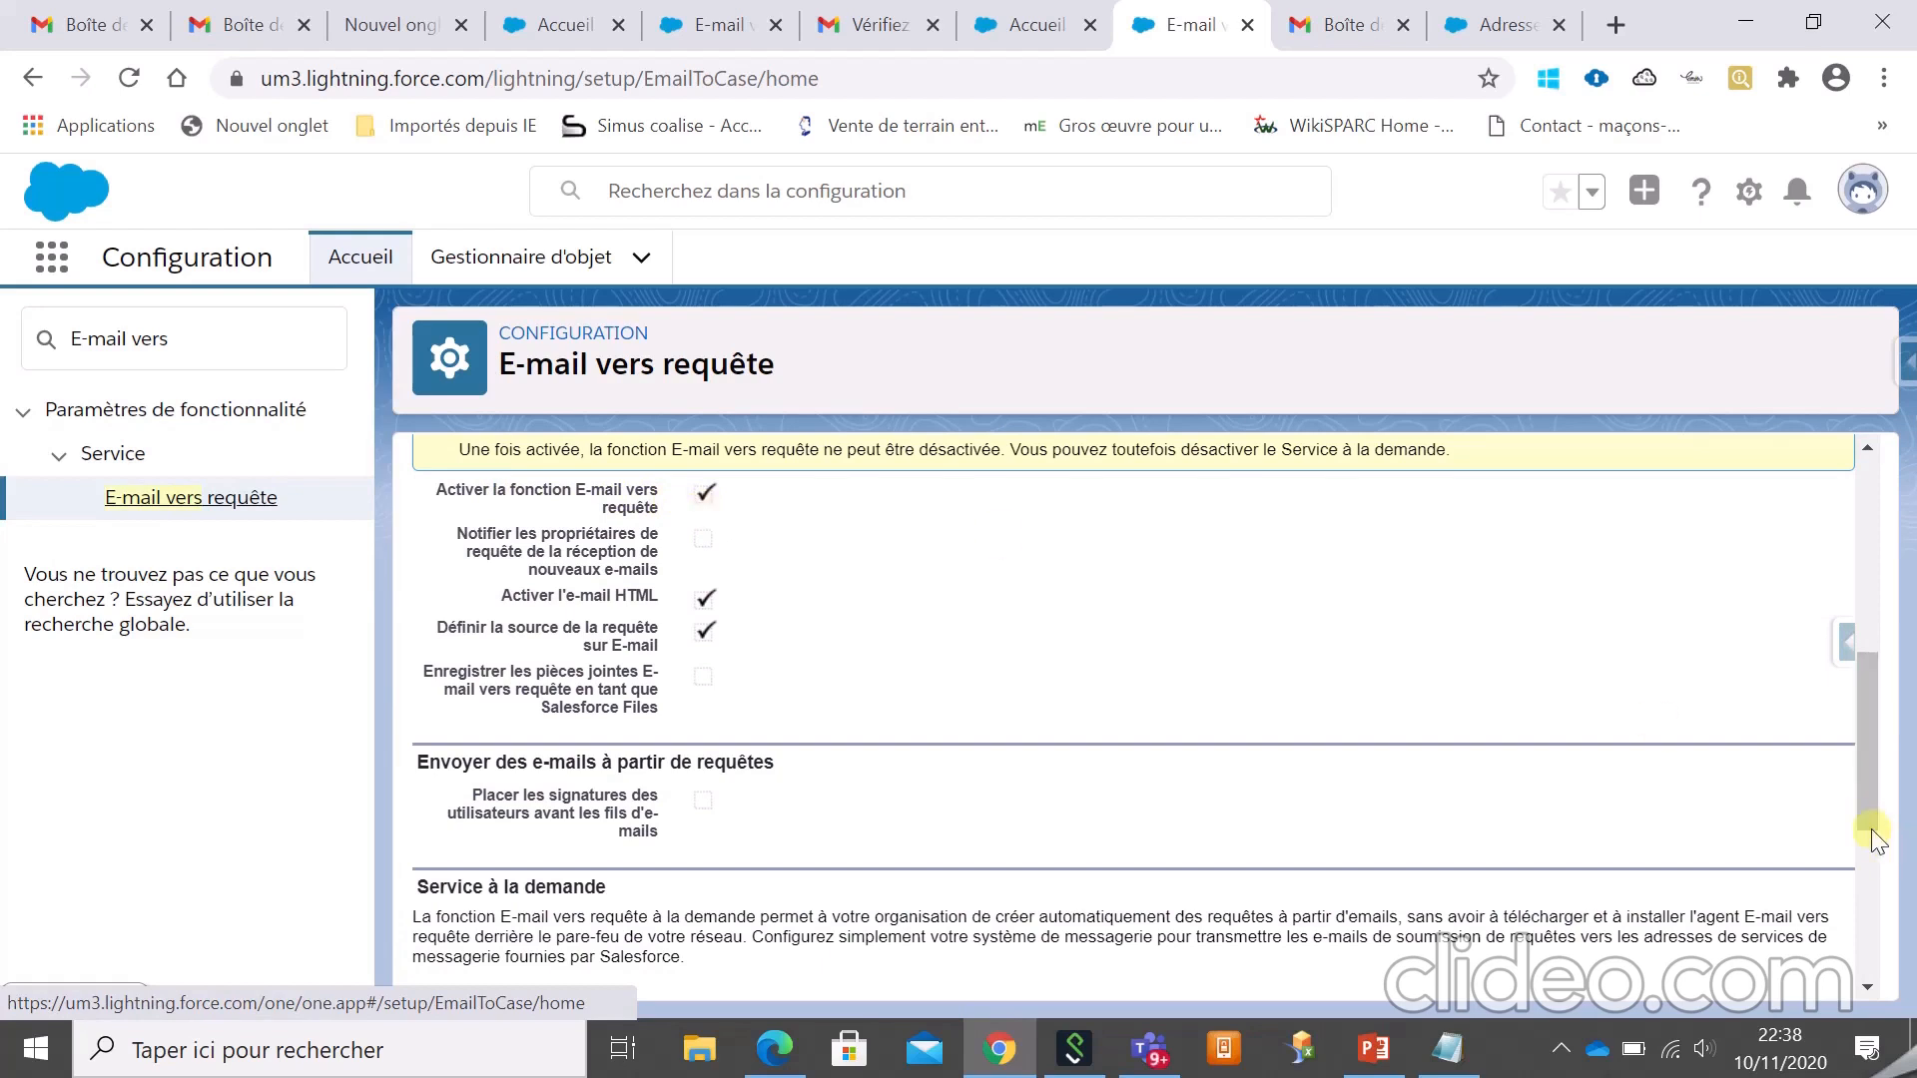
left_click_drag(1871, 791, 1860, 895)
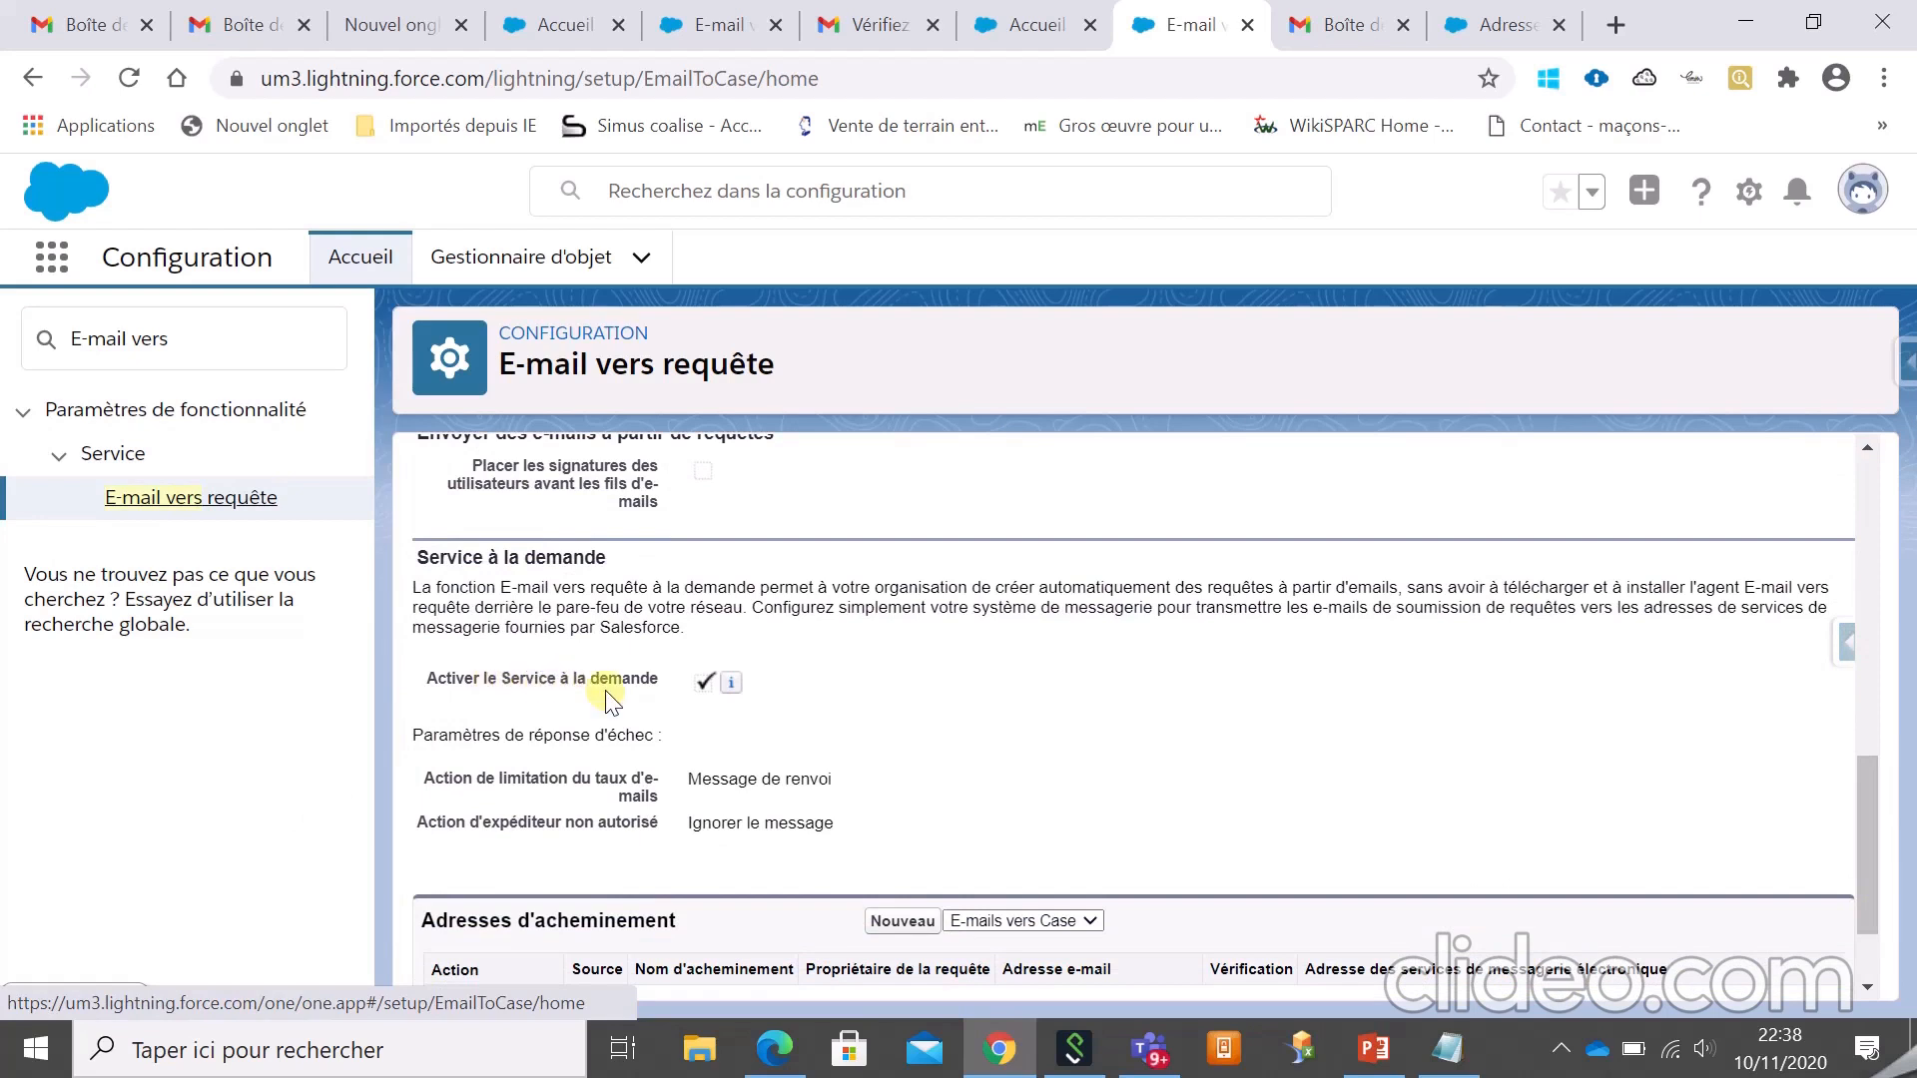
left_click_drag(1863, 795, 1859, 871)
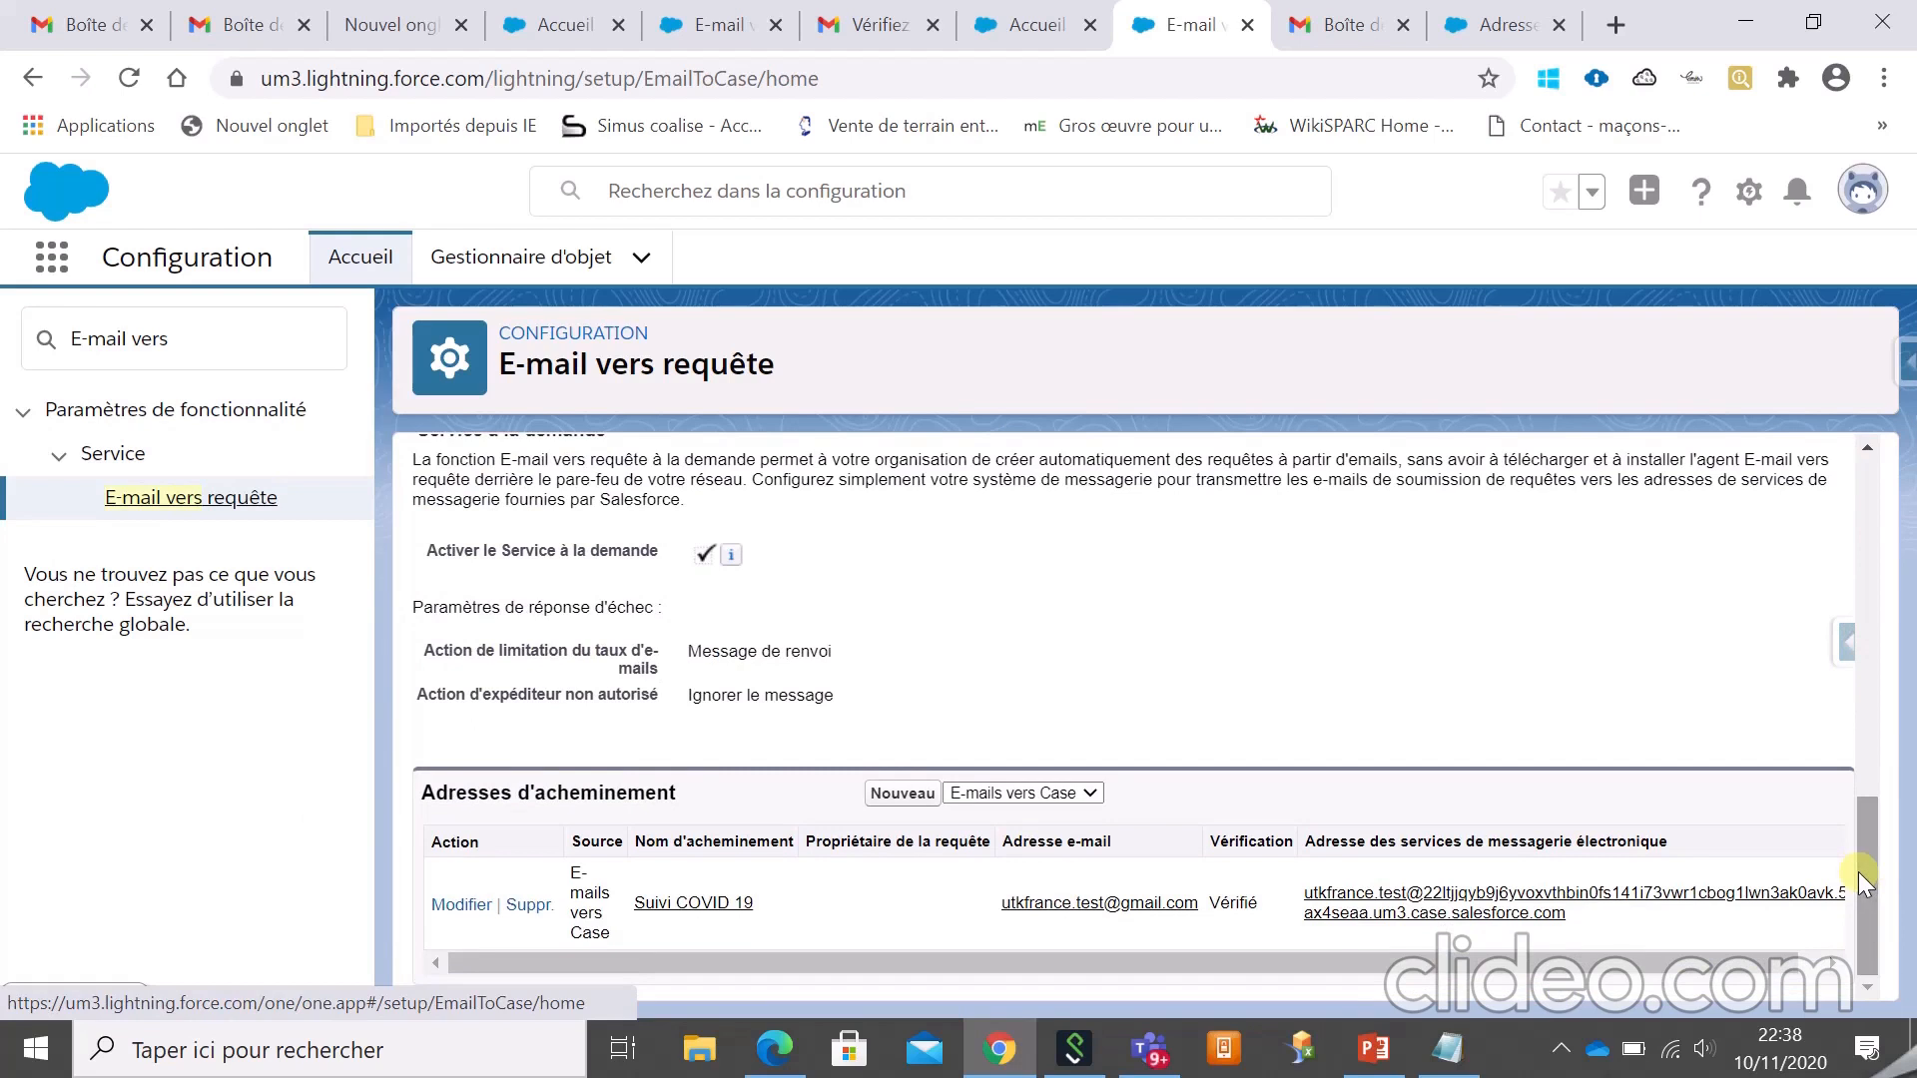
Step: Delete the Suivi COVID 19 routing address and open a blank new routing address form
left_click(526, 905)
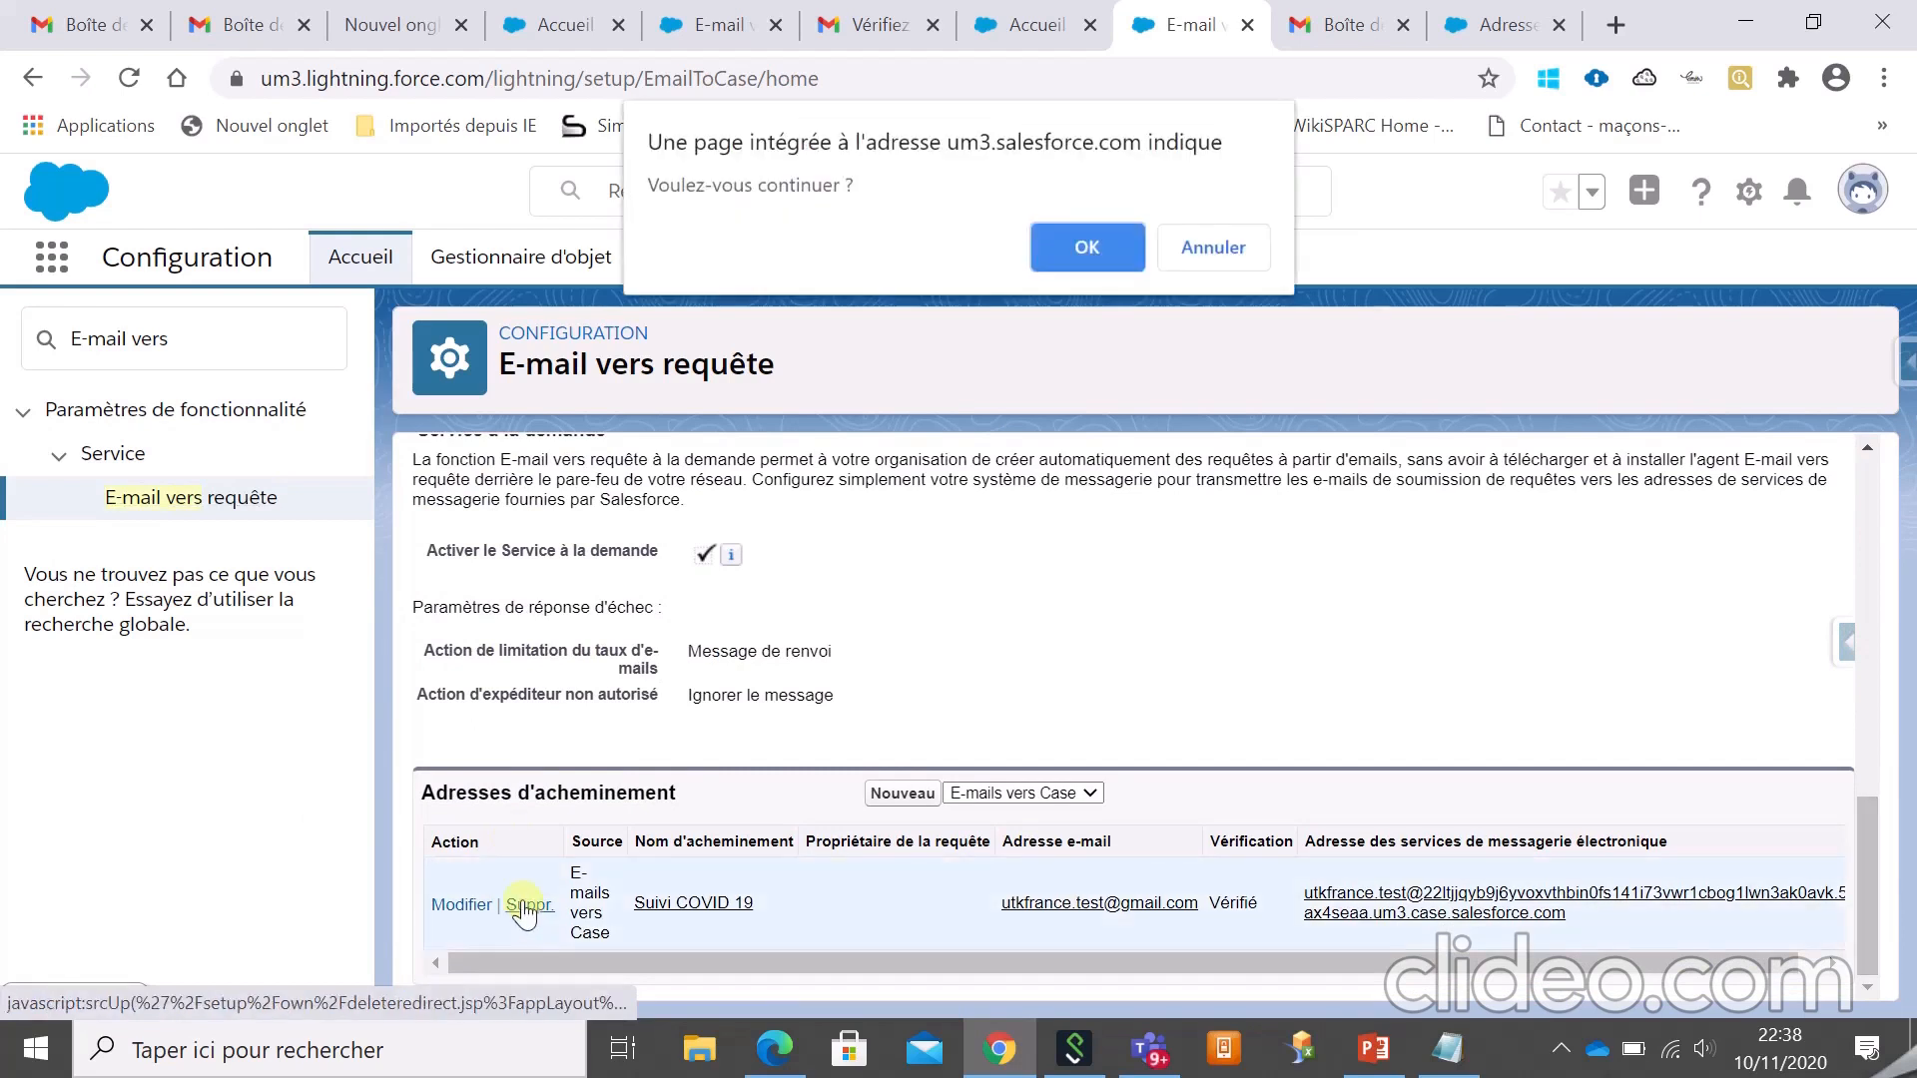
left_click(1088, 245)
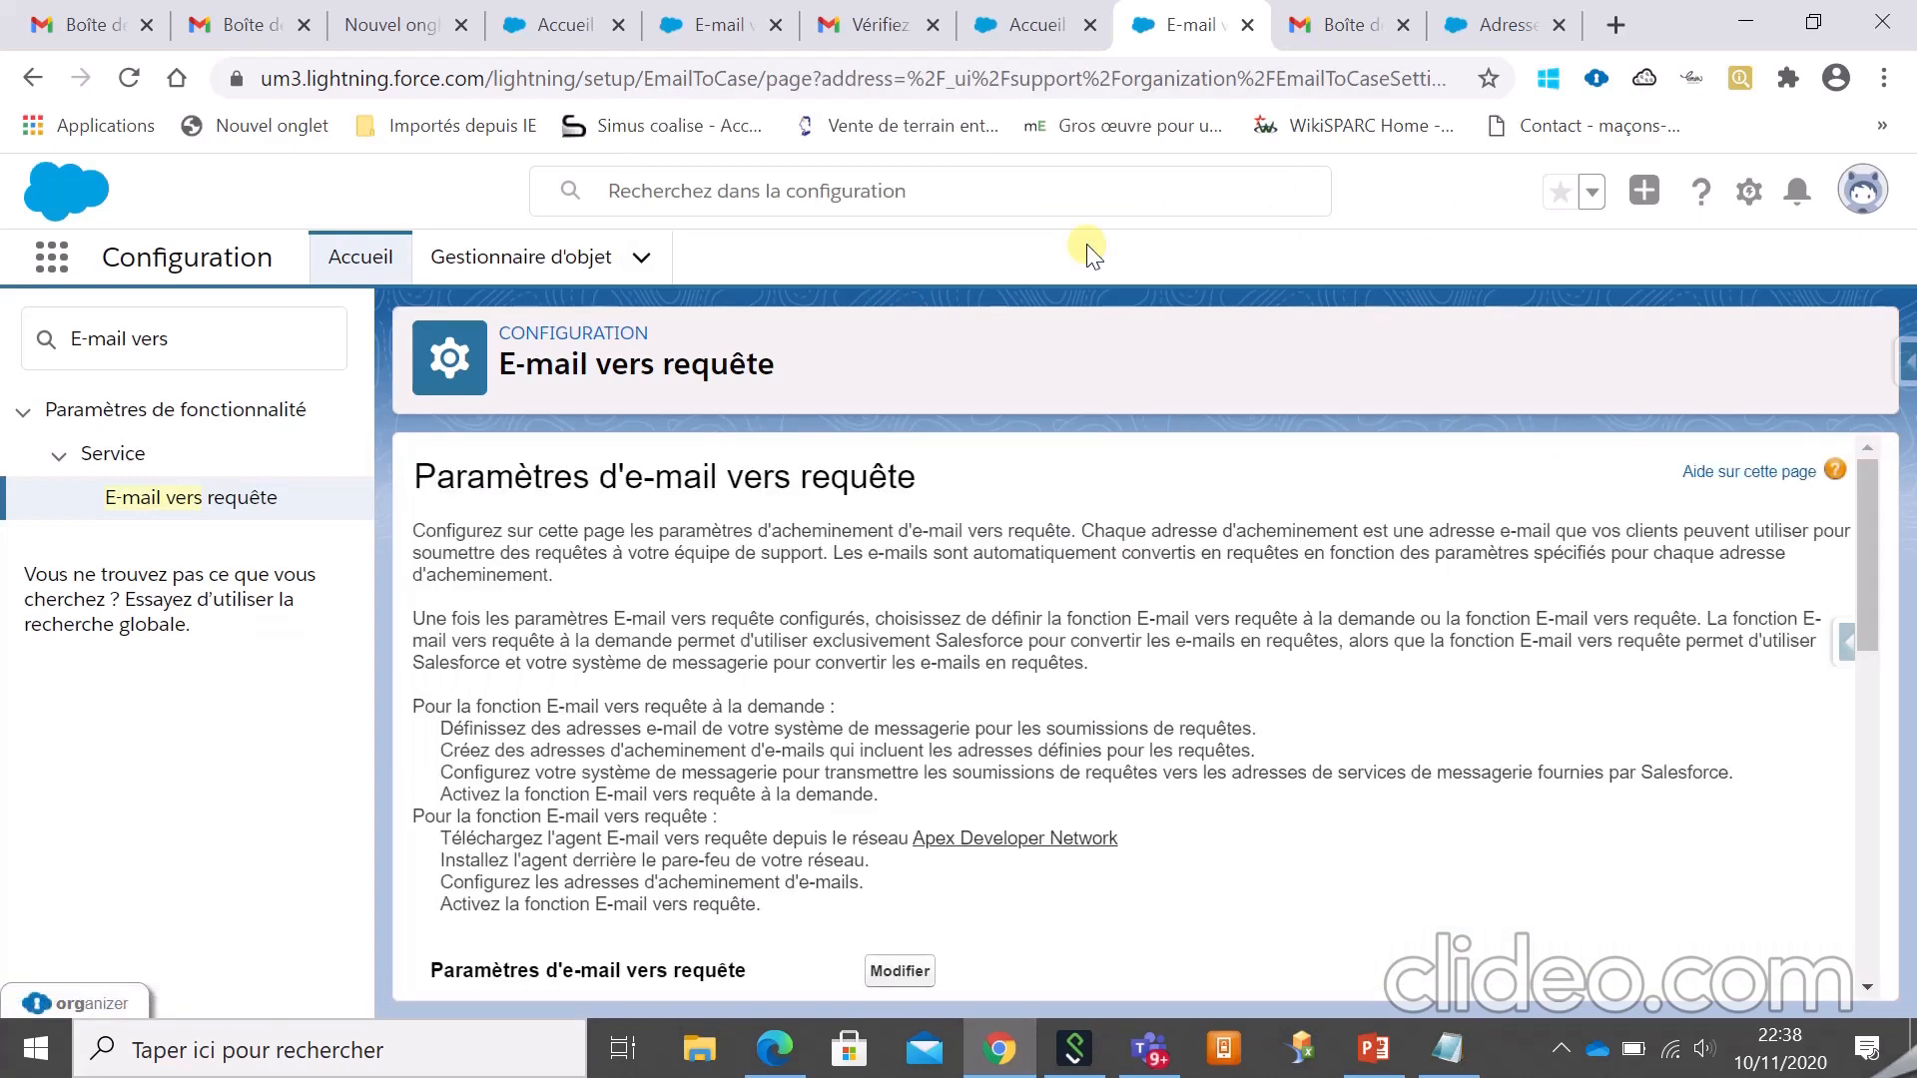
left_click_drag(1870, 504, 1871, 869)
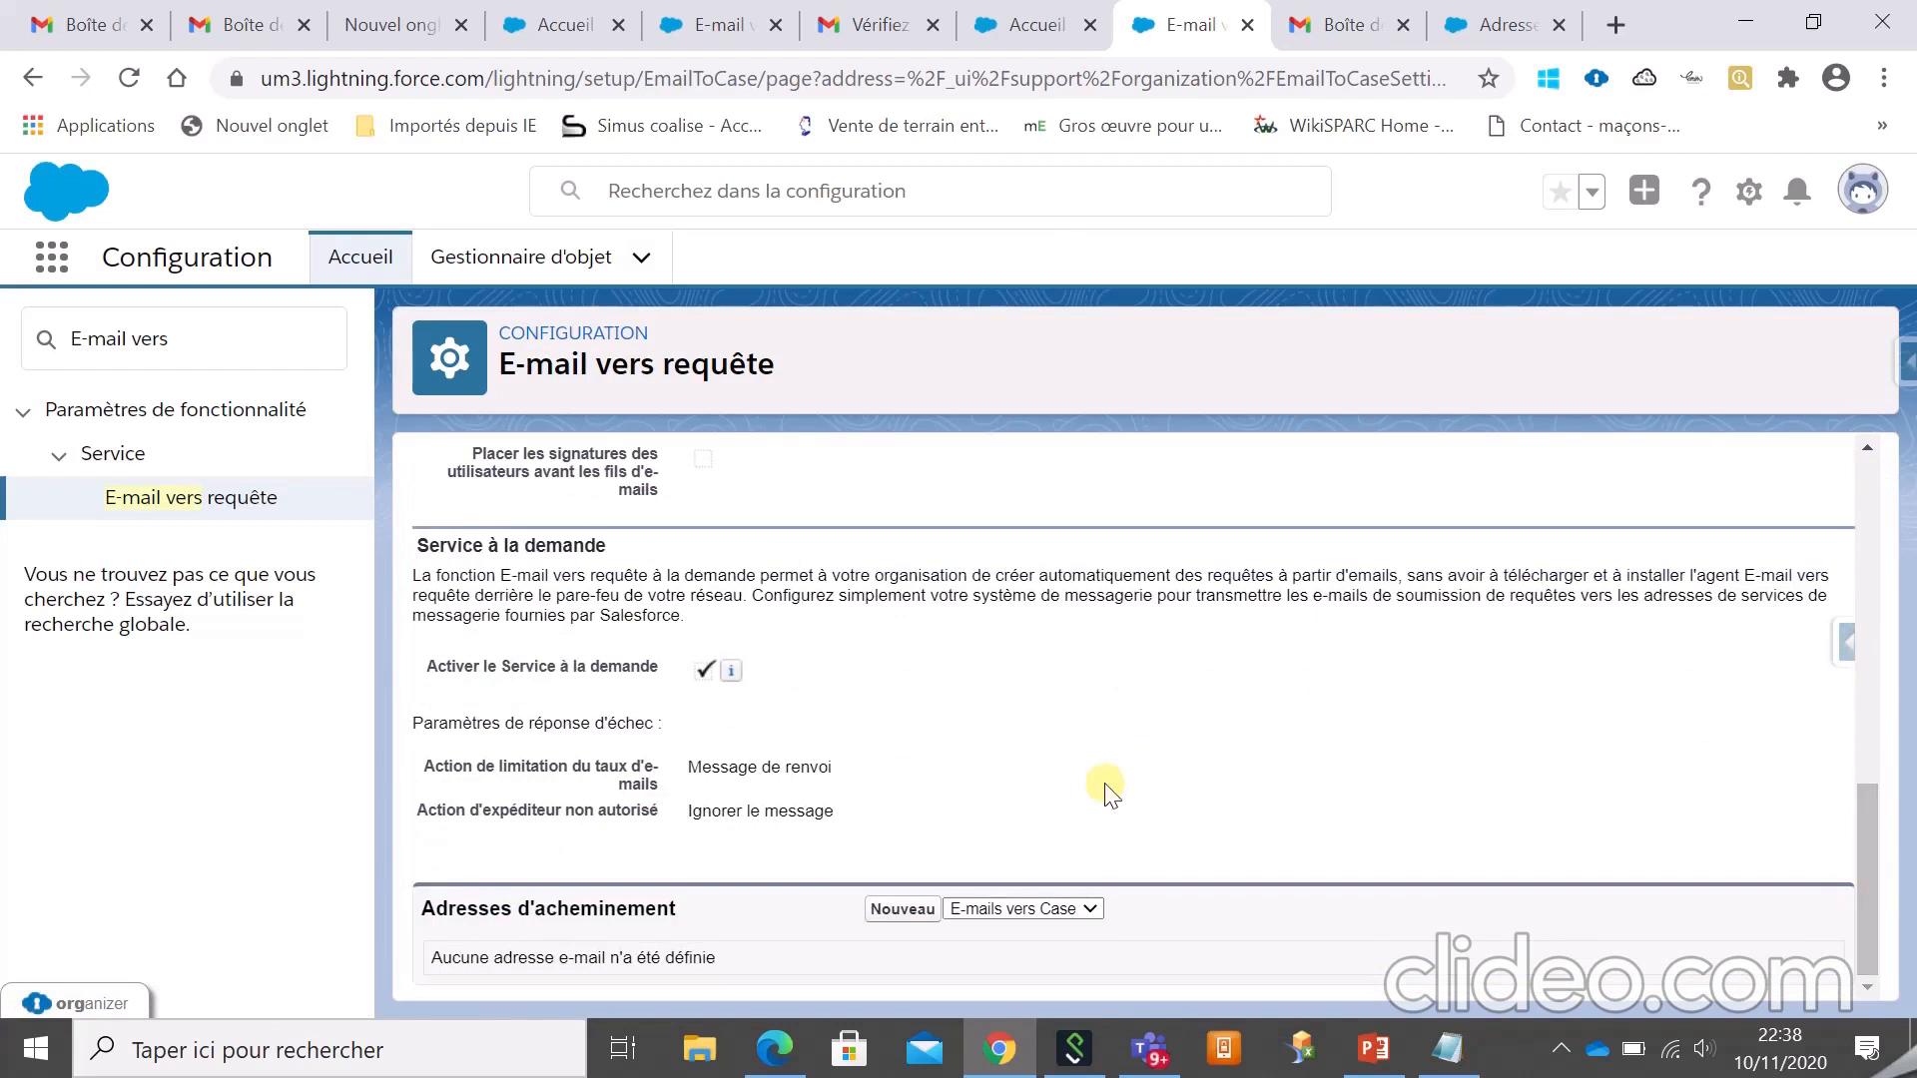
left_click(895, 910)
left_click(1454, 1054)
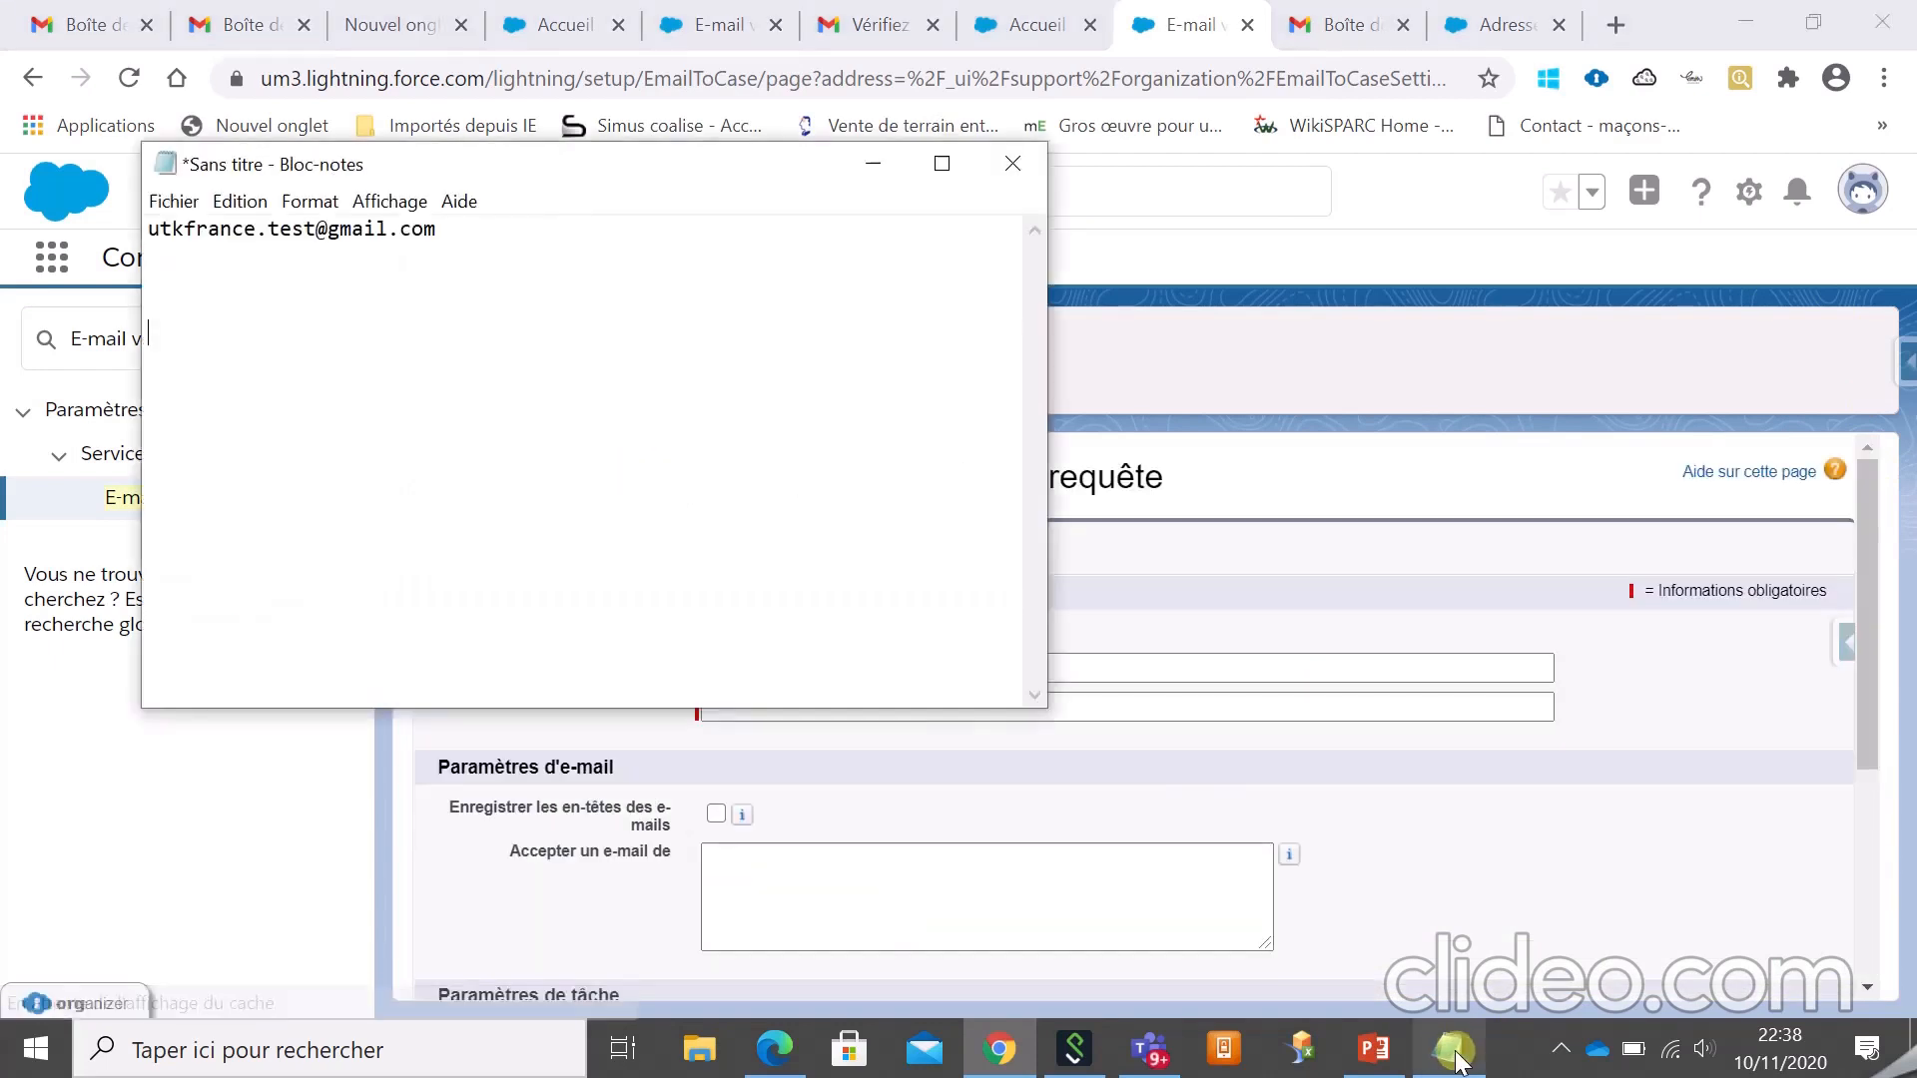
Step: Copy the saved support Gmail address from Notepad and return to the routing-address form
left_click_drag(449, 226, 143, 234)
key("ctrl+c")
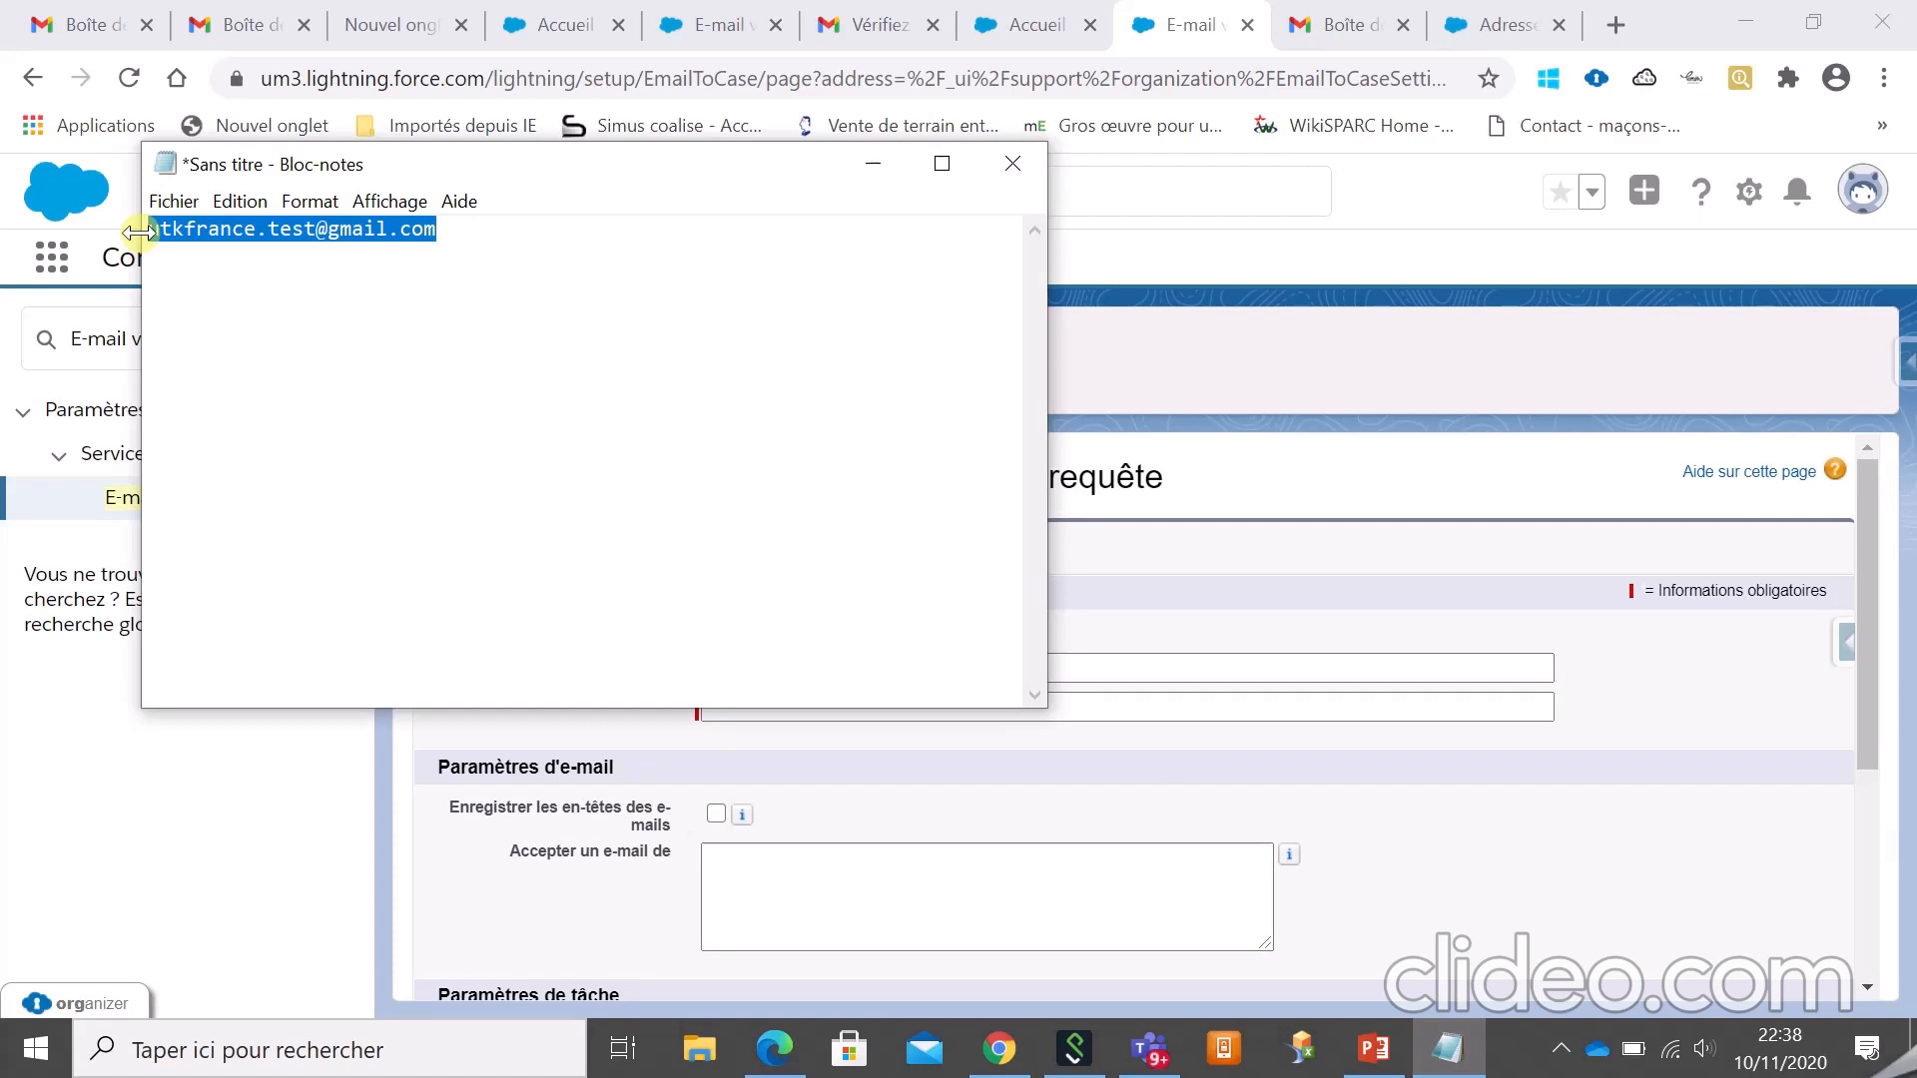
left_click(1165, 607)
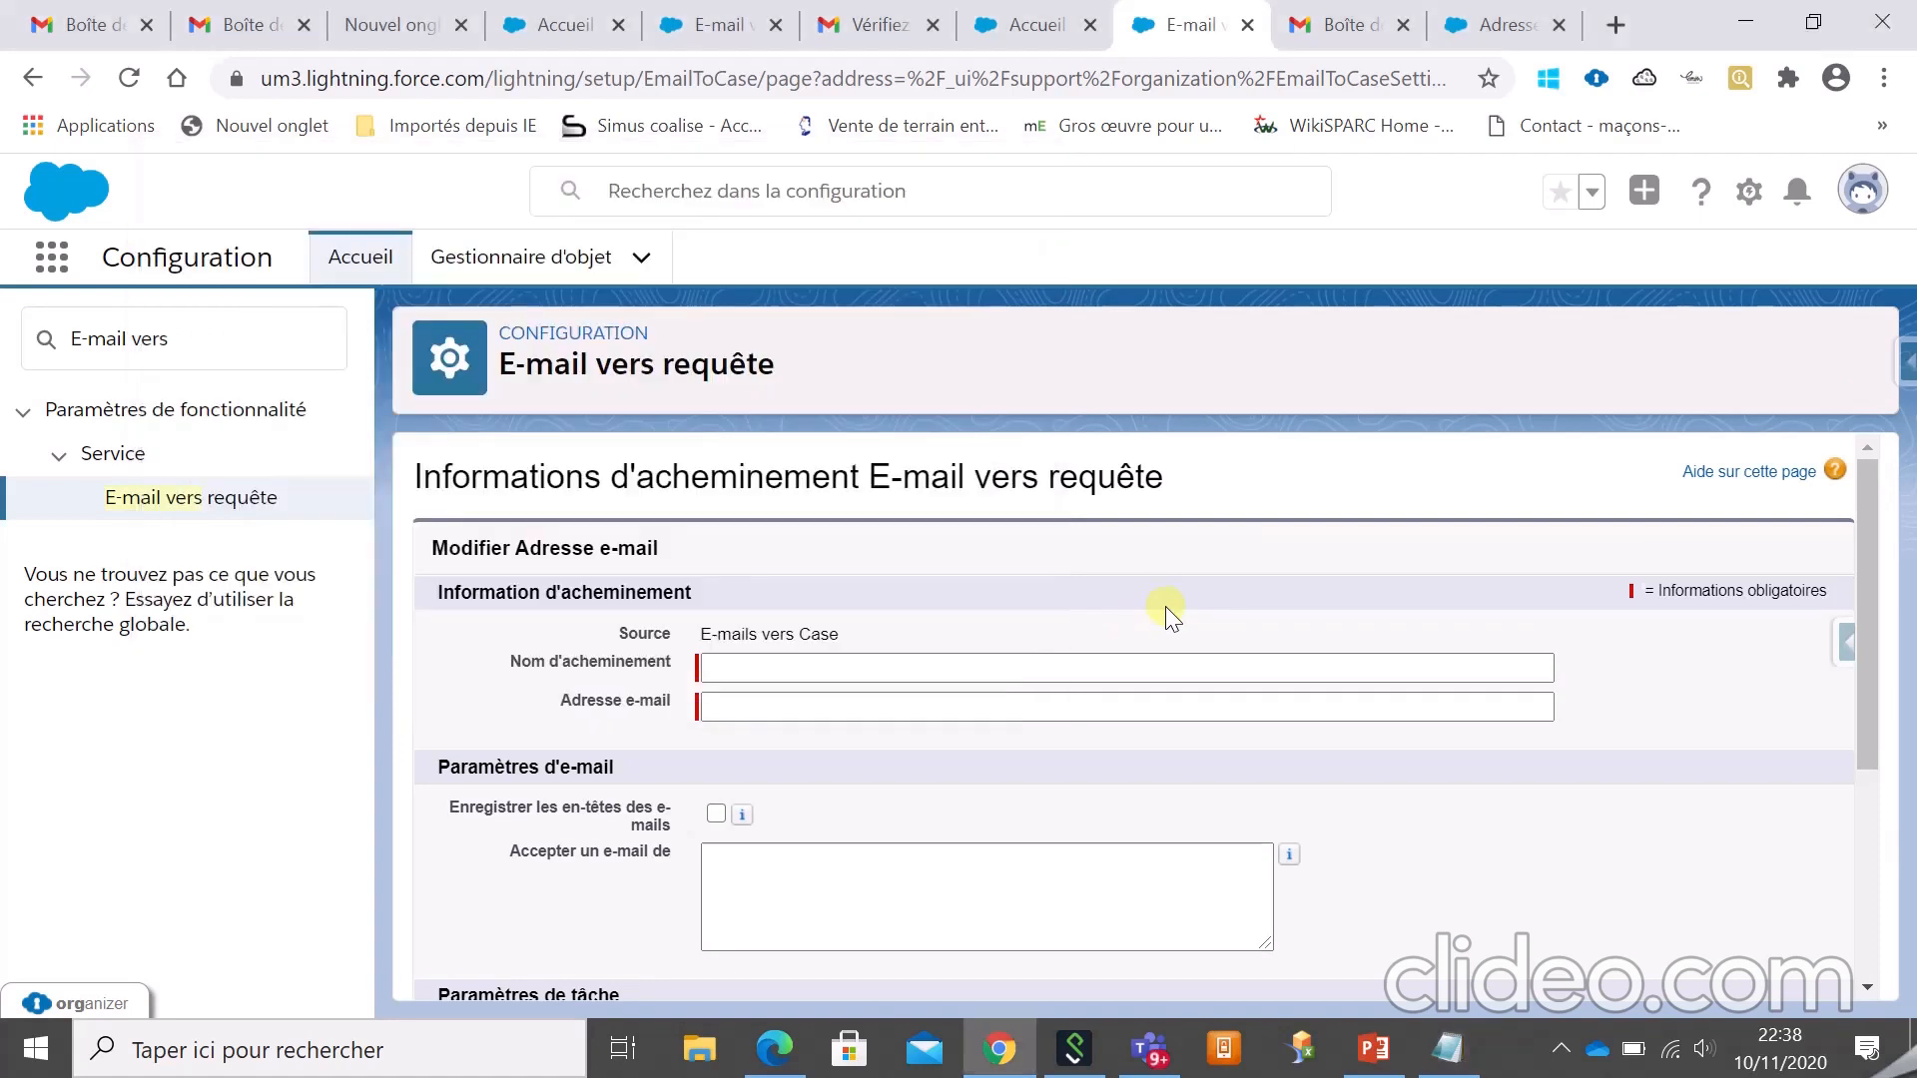
left_click(828, 663)
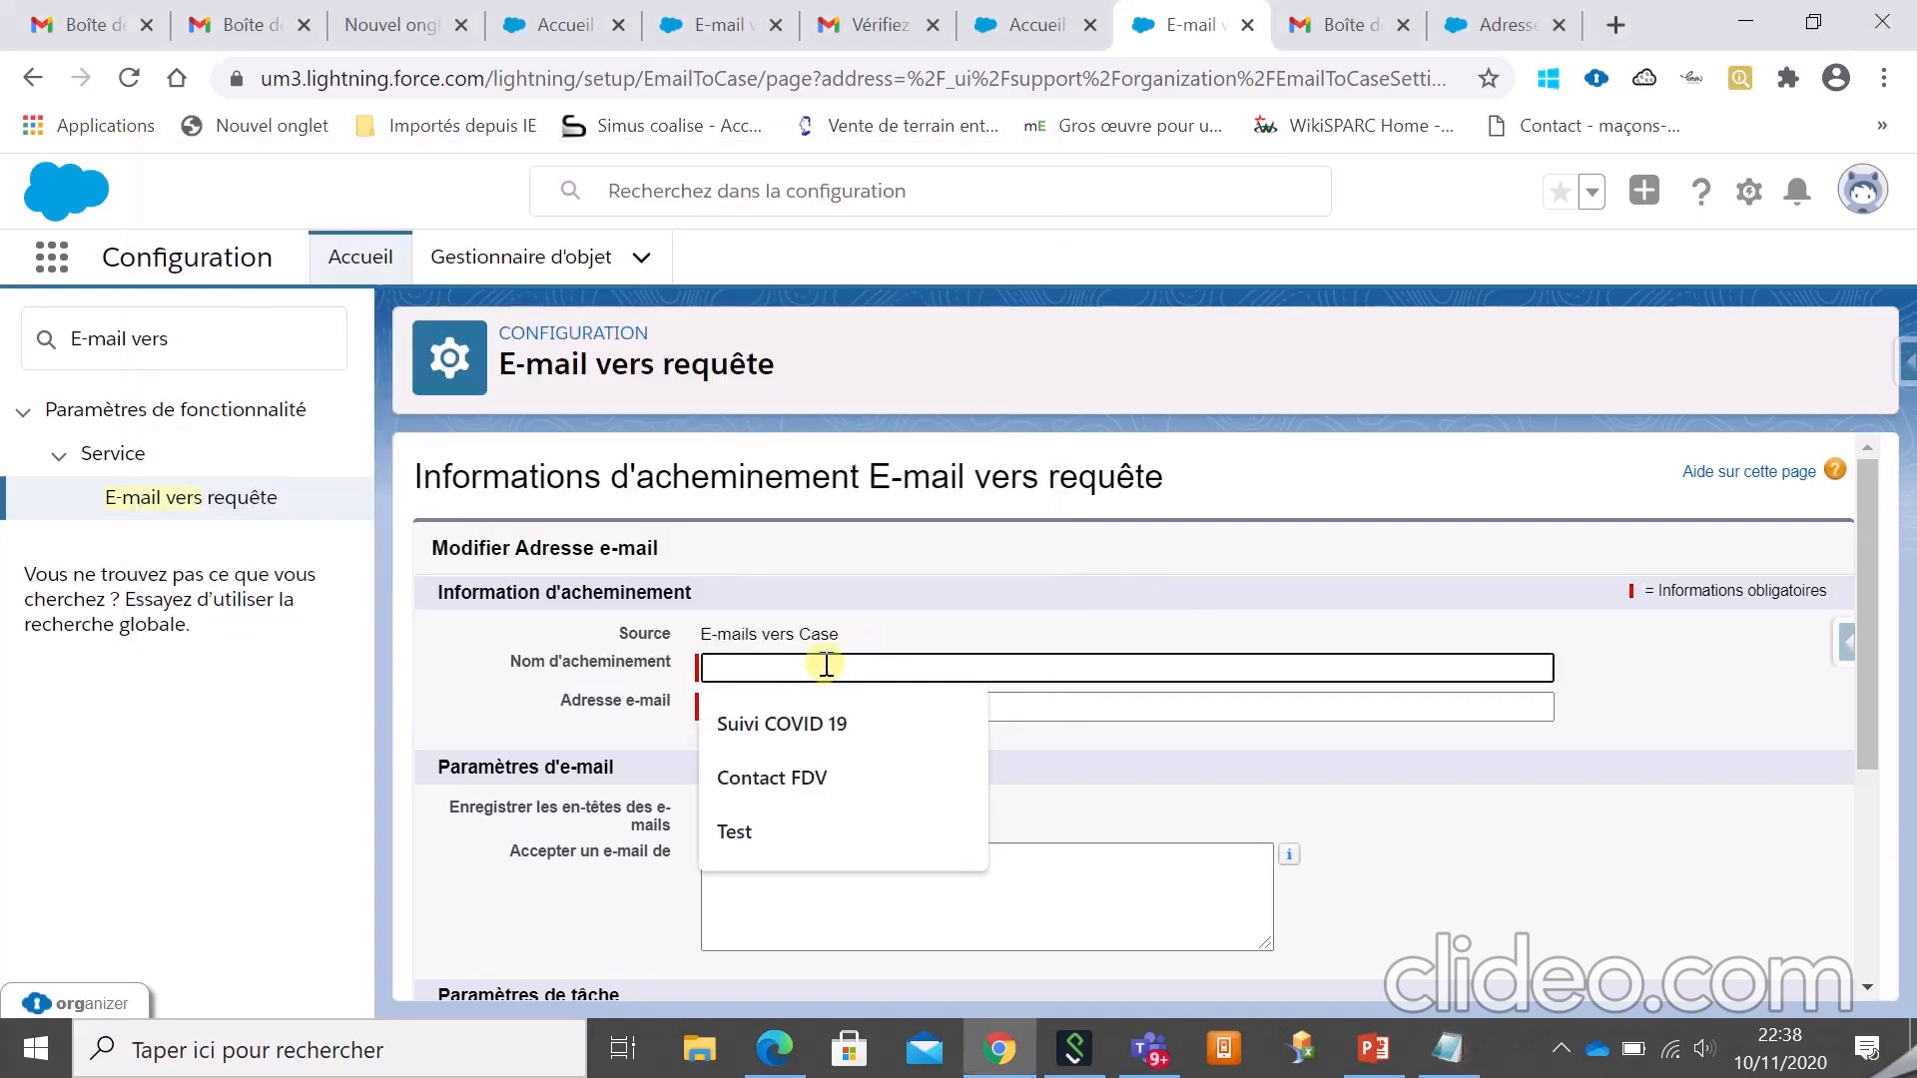
left_click(821, 712)
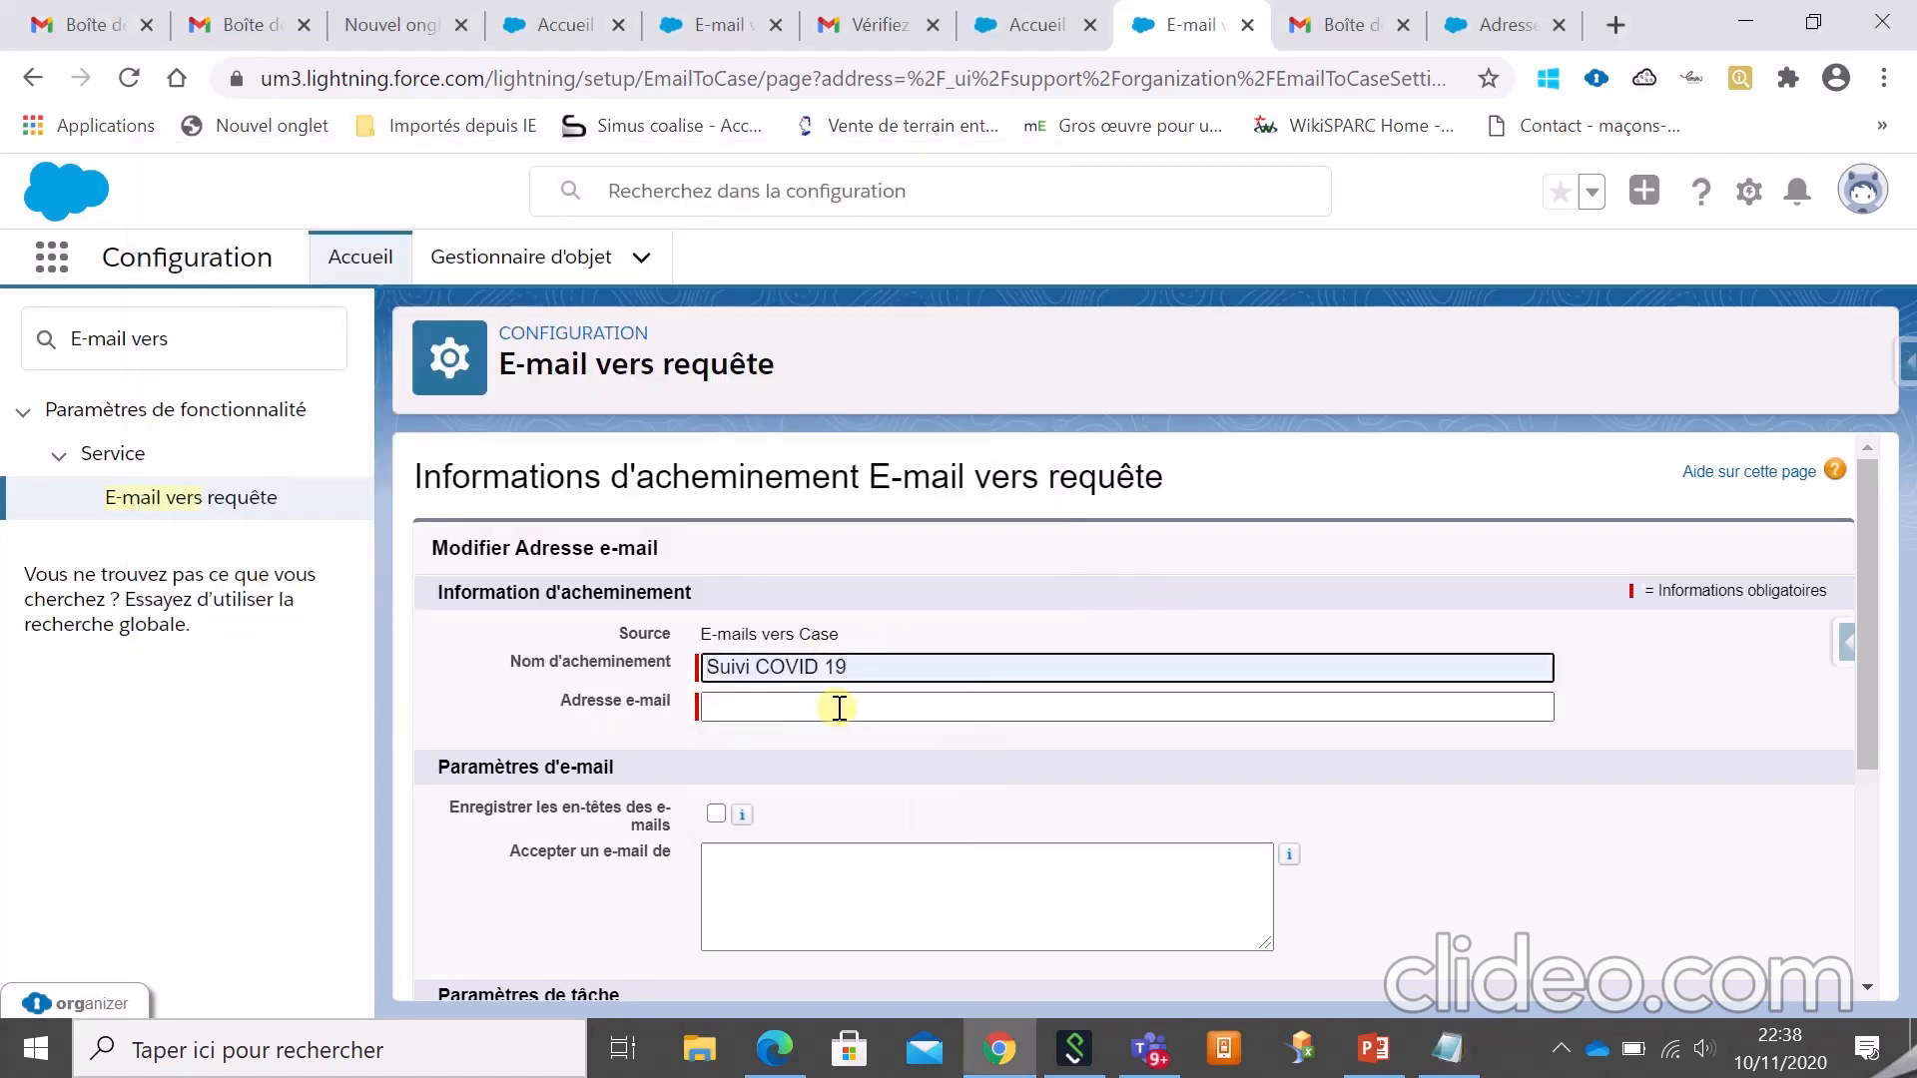
left_click(839, 708)
key("ctrl+v")
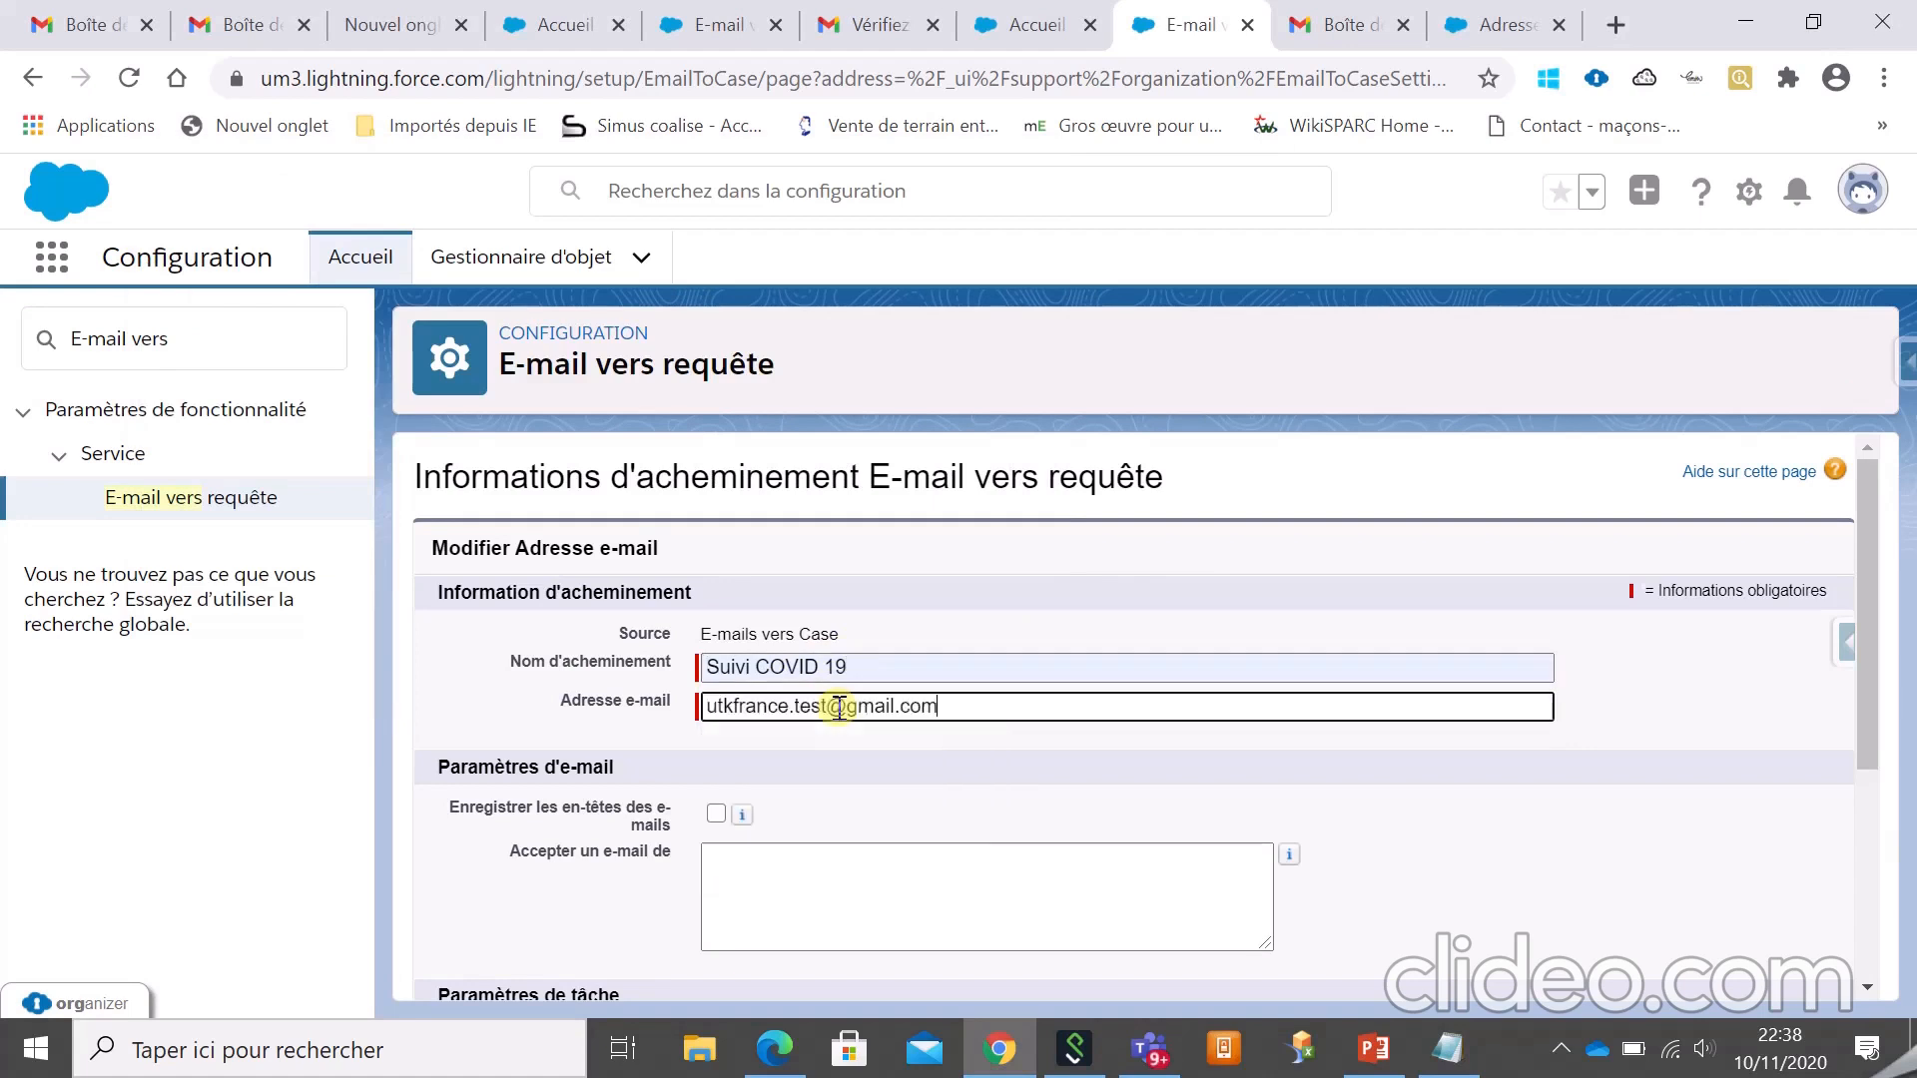
left_click(984, 837)
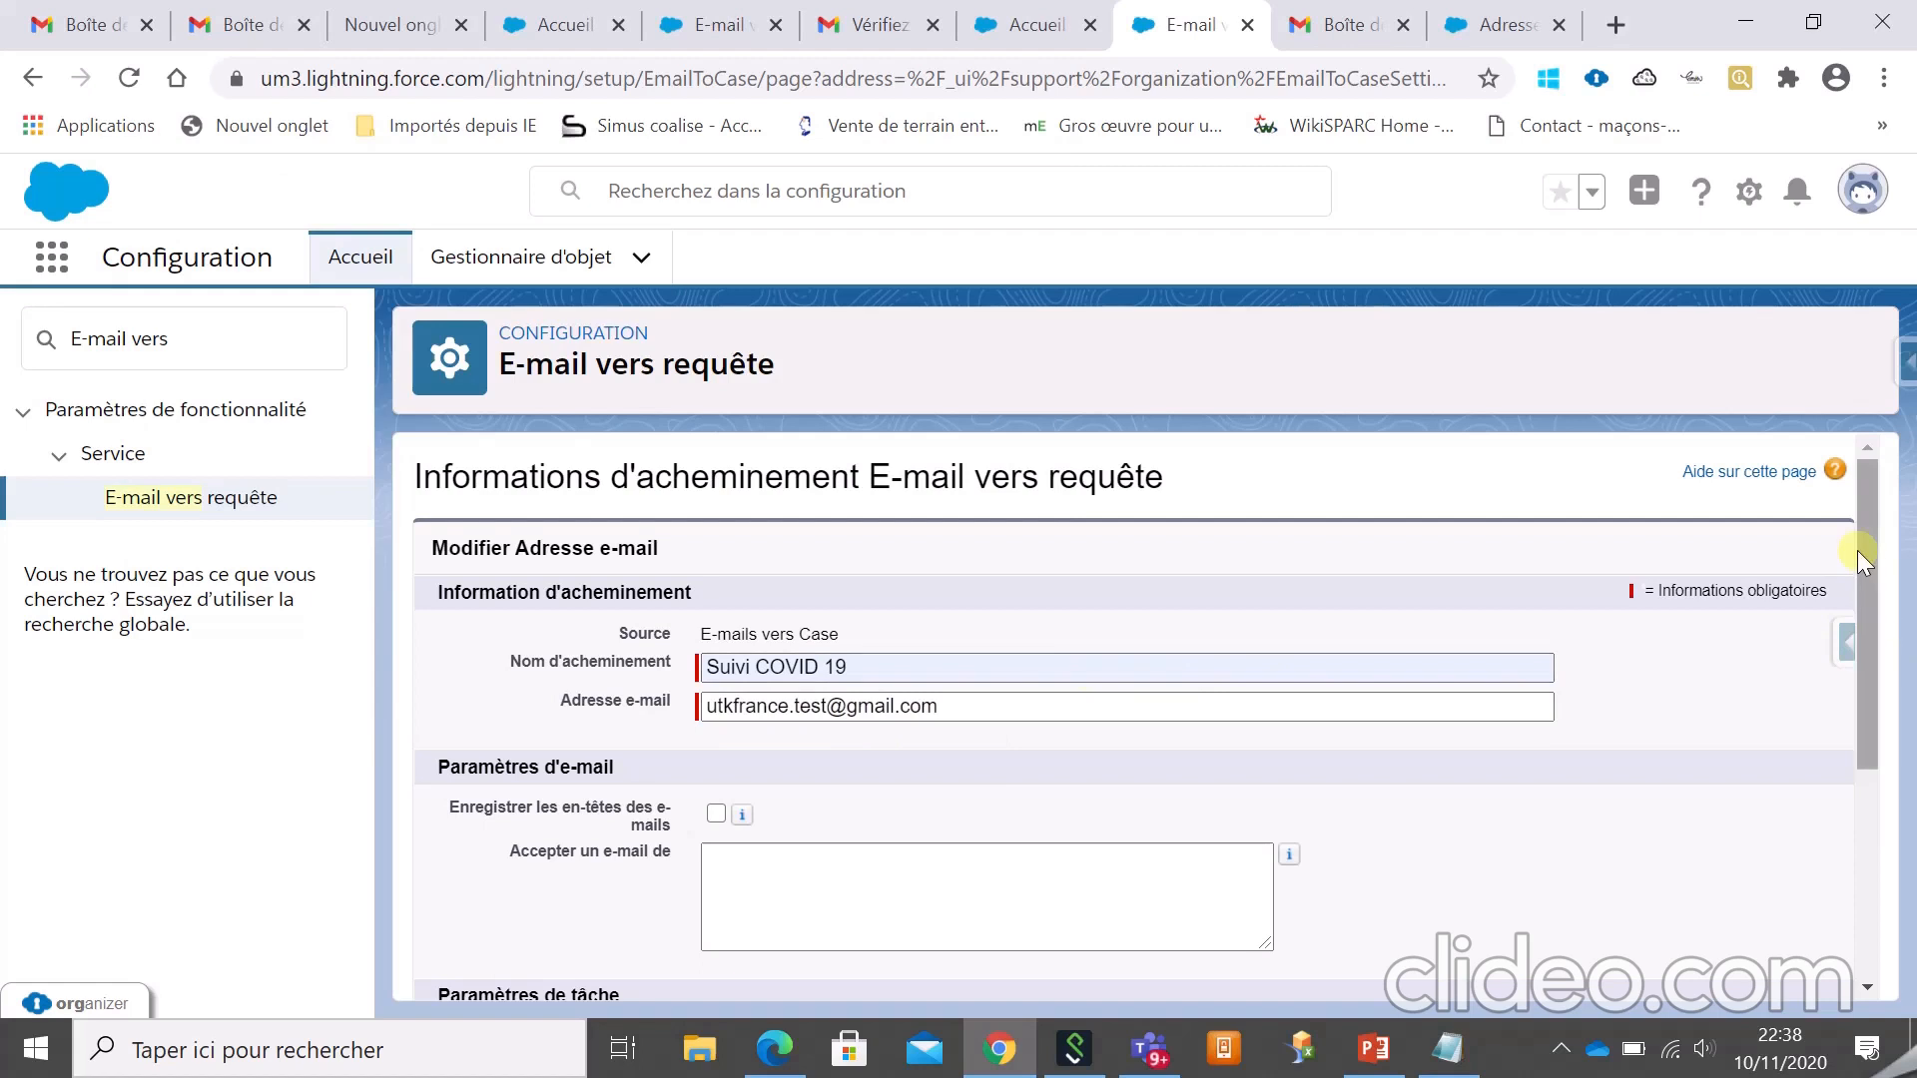
left_click_drag(1865, 545, 1859, 719)
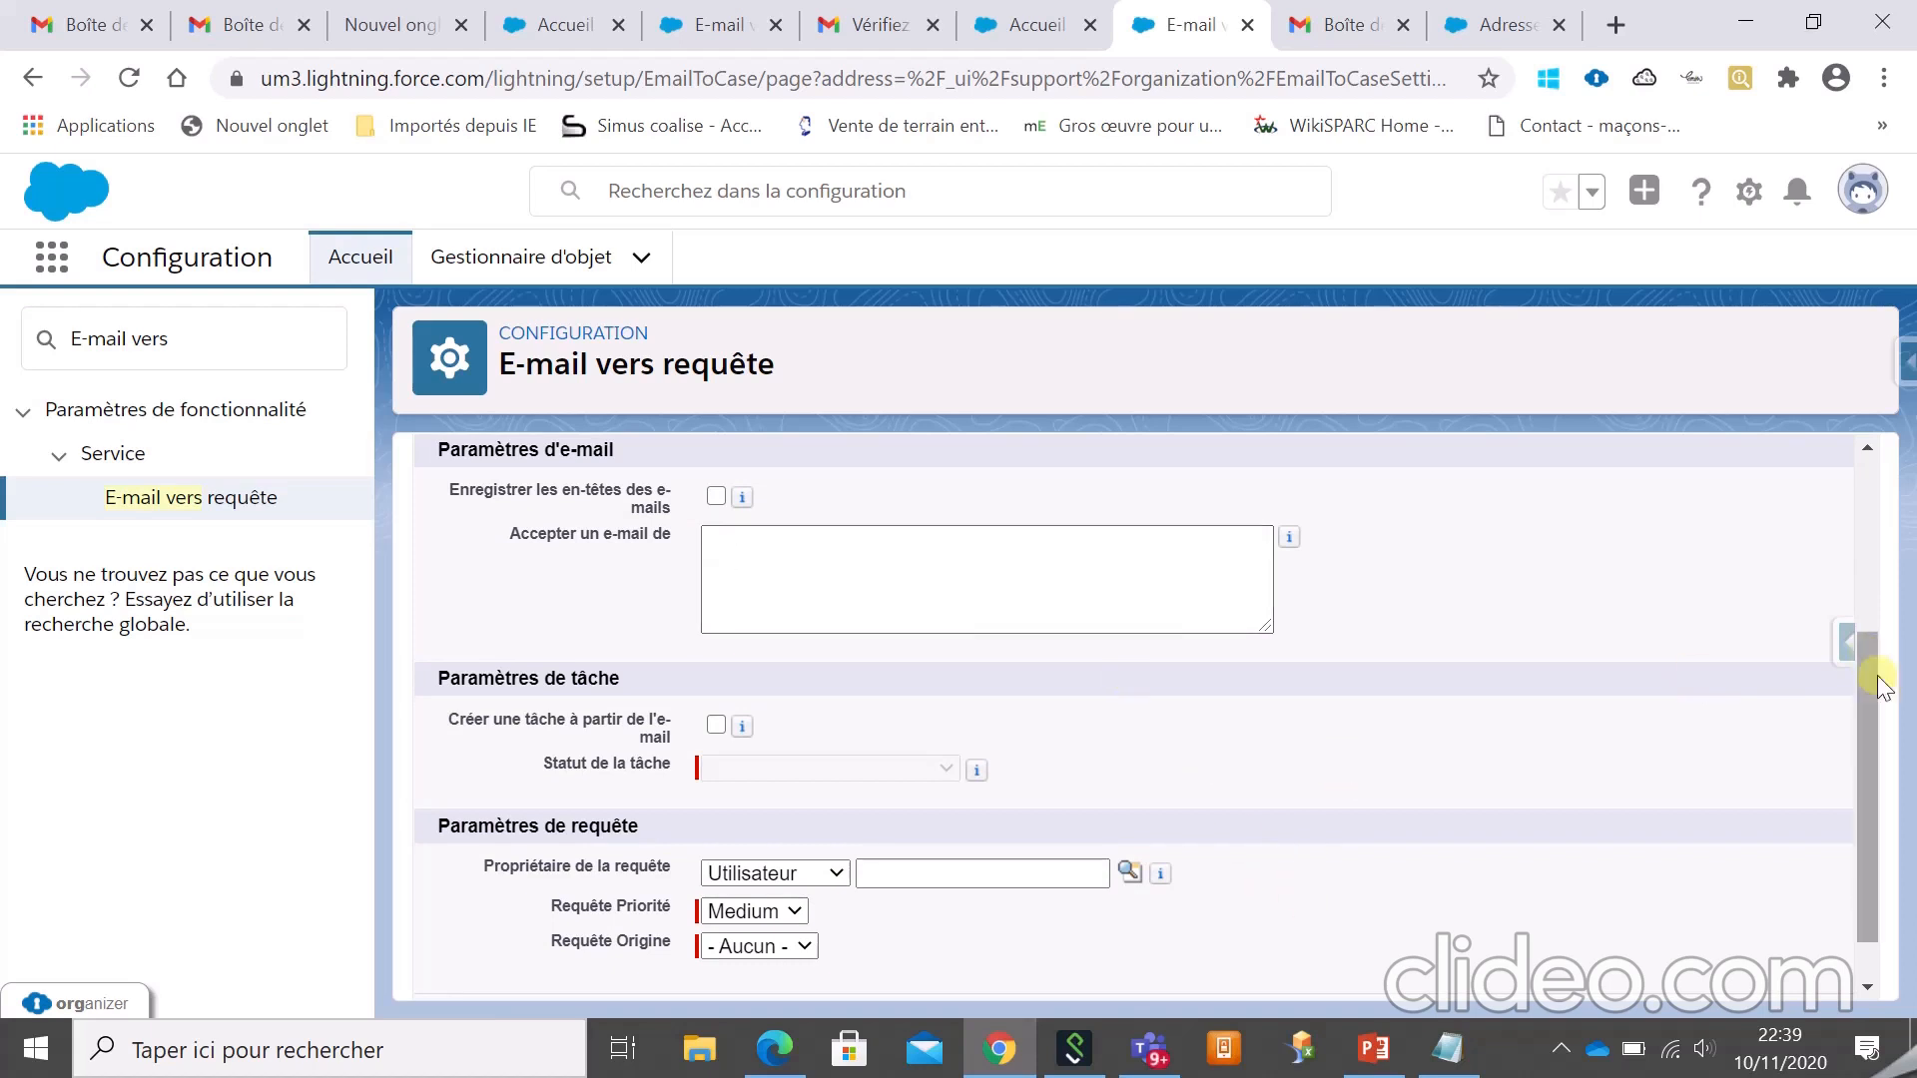
Step: Set case priority Low and origin Email, save the routing address, and accept the verification notice
scroll(1869, 821, "down", 1)
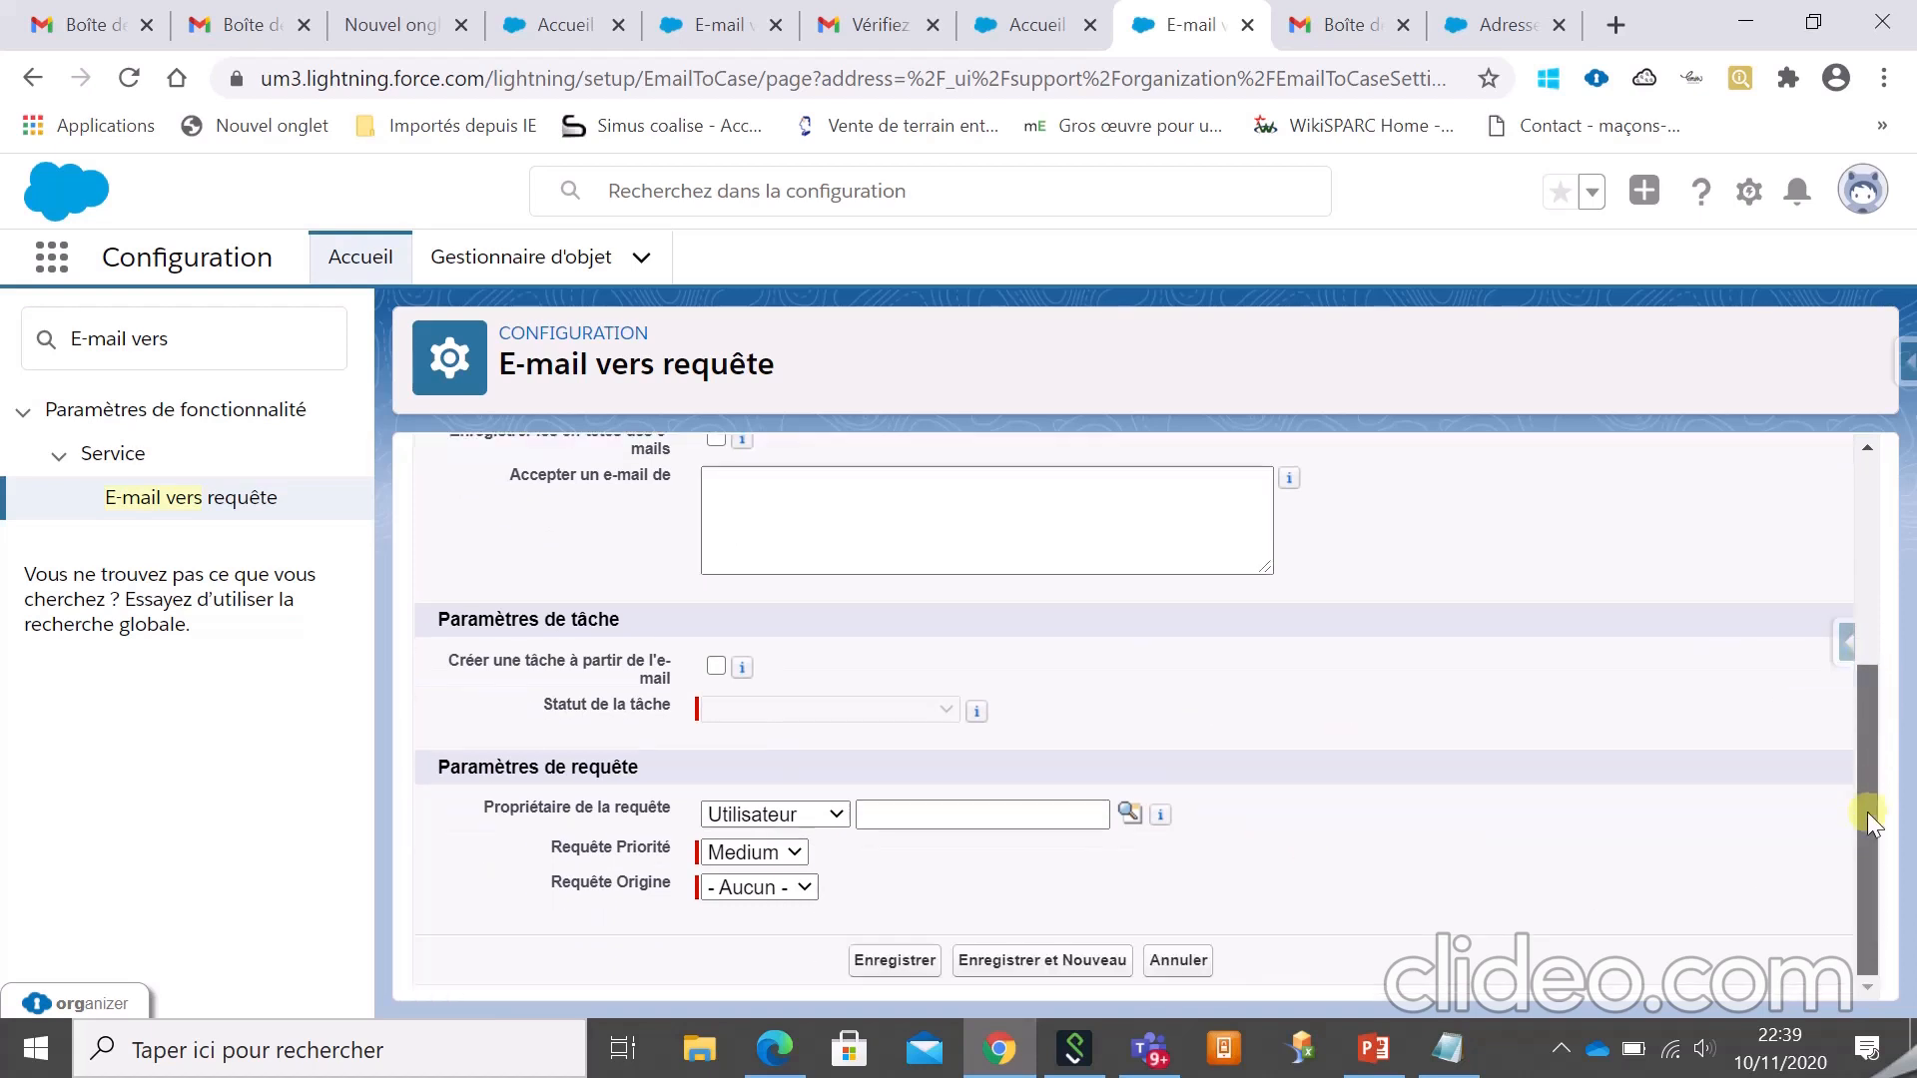
left_click(782, 855)
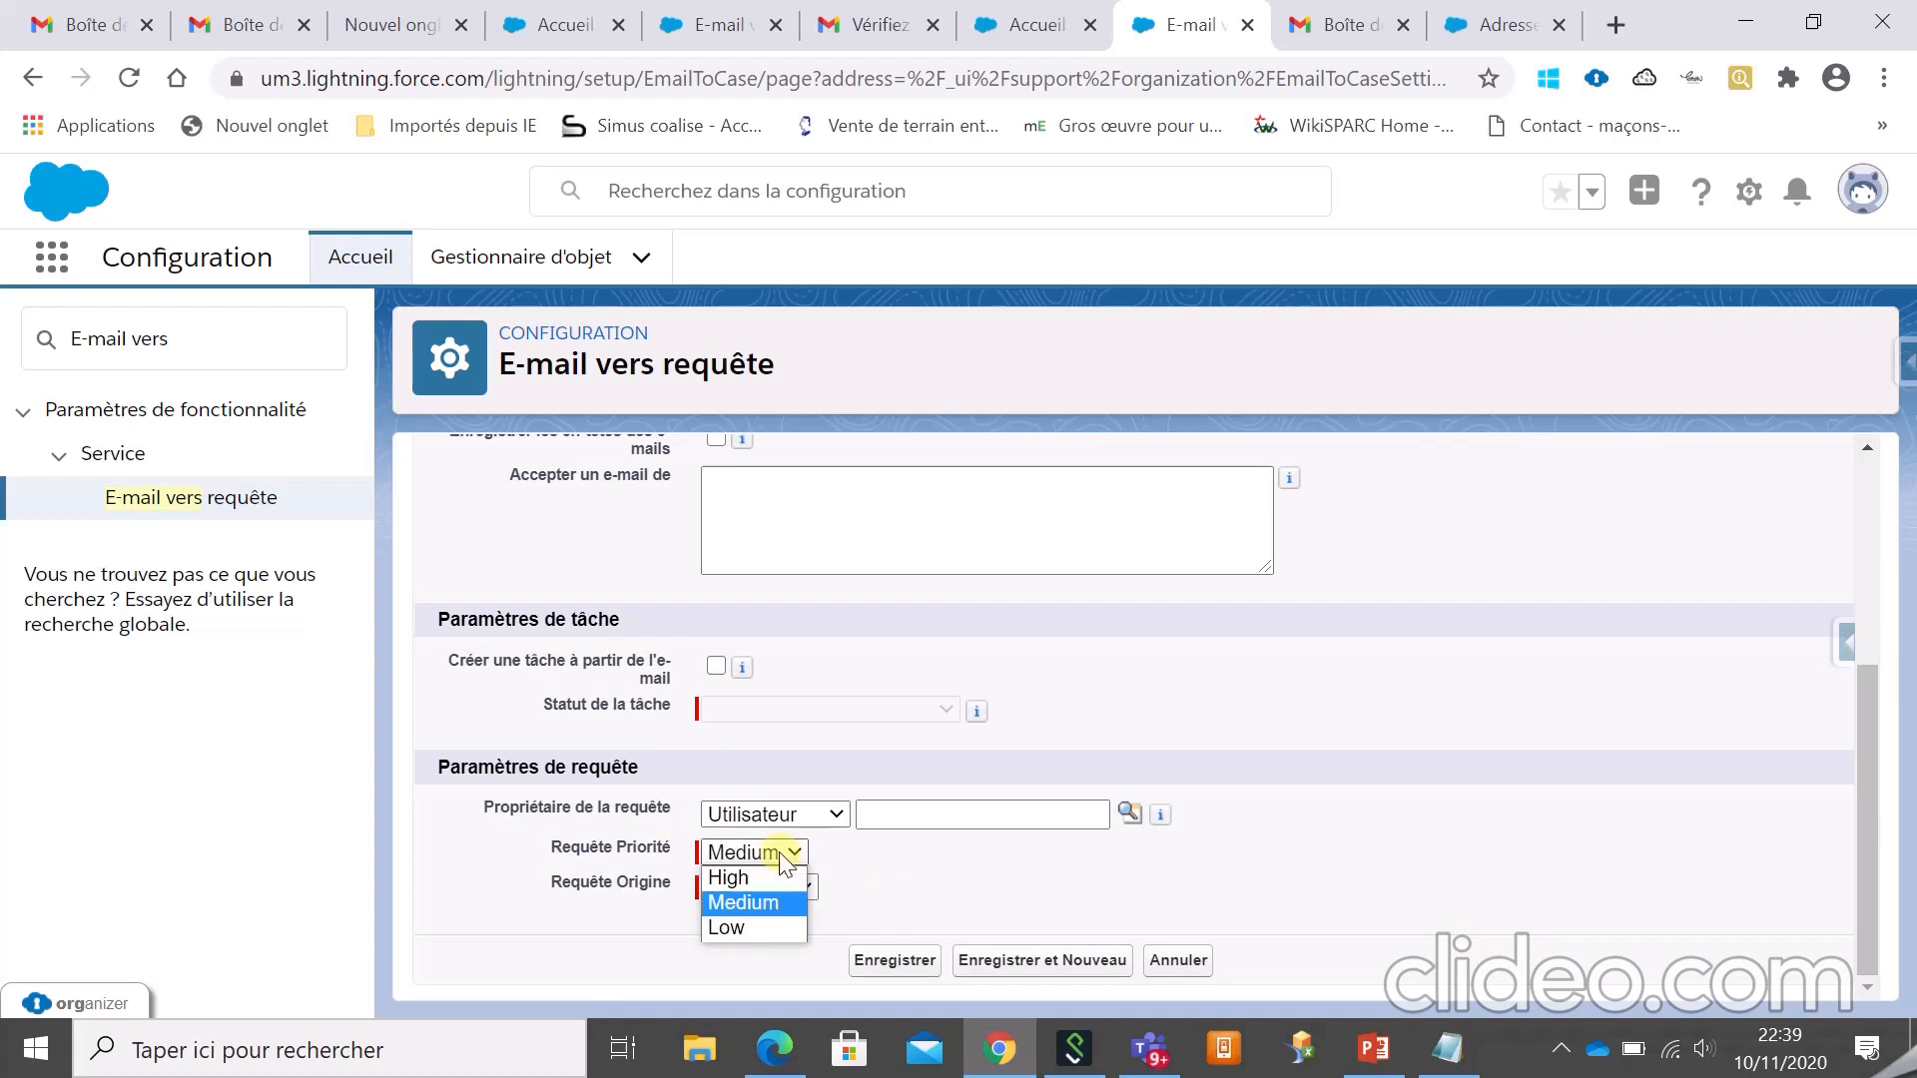
left_click(741, 928)
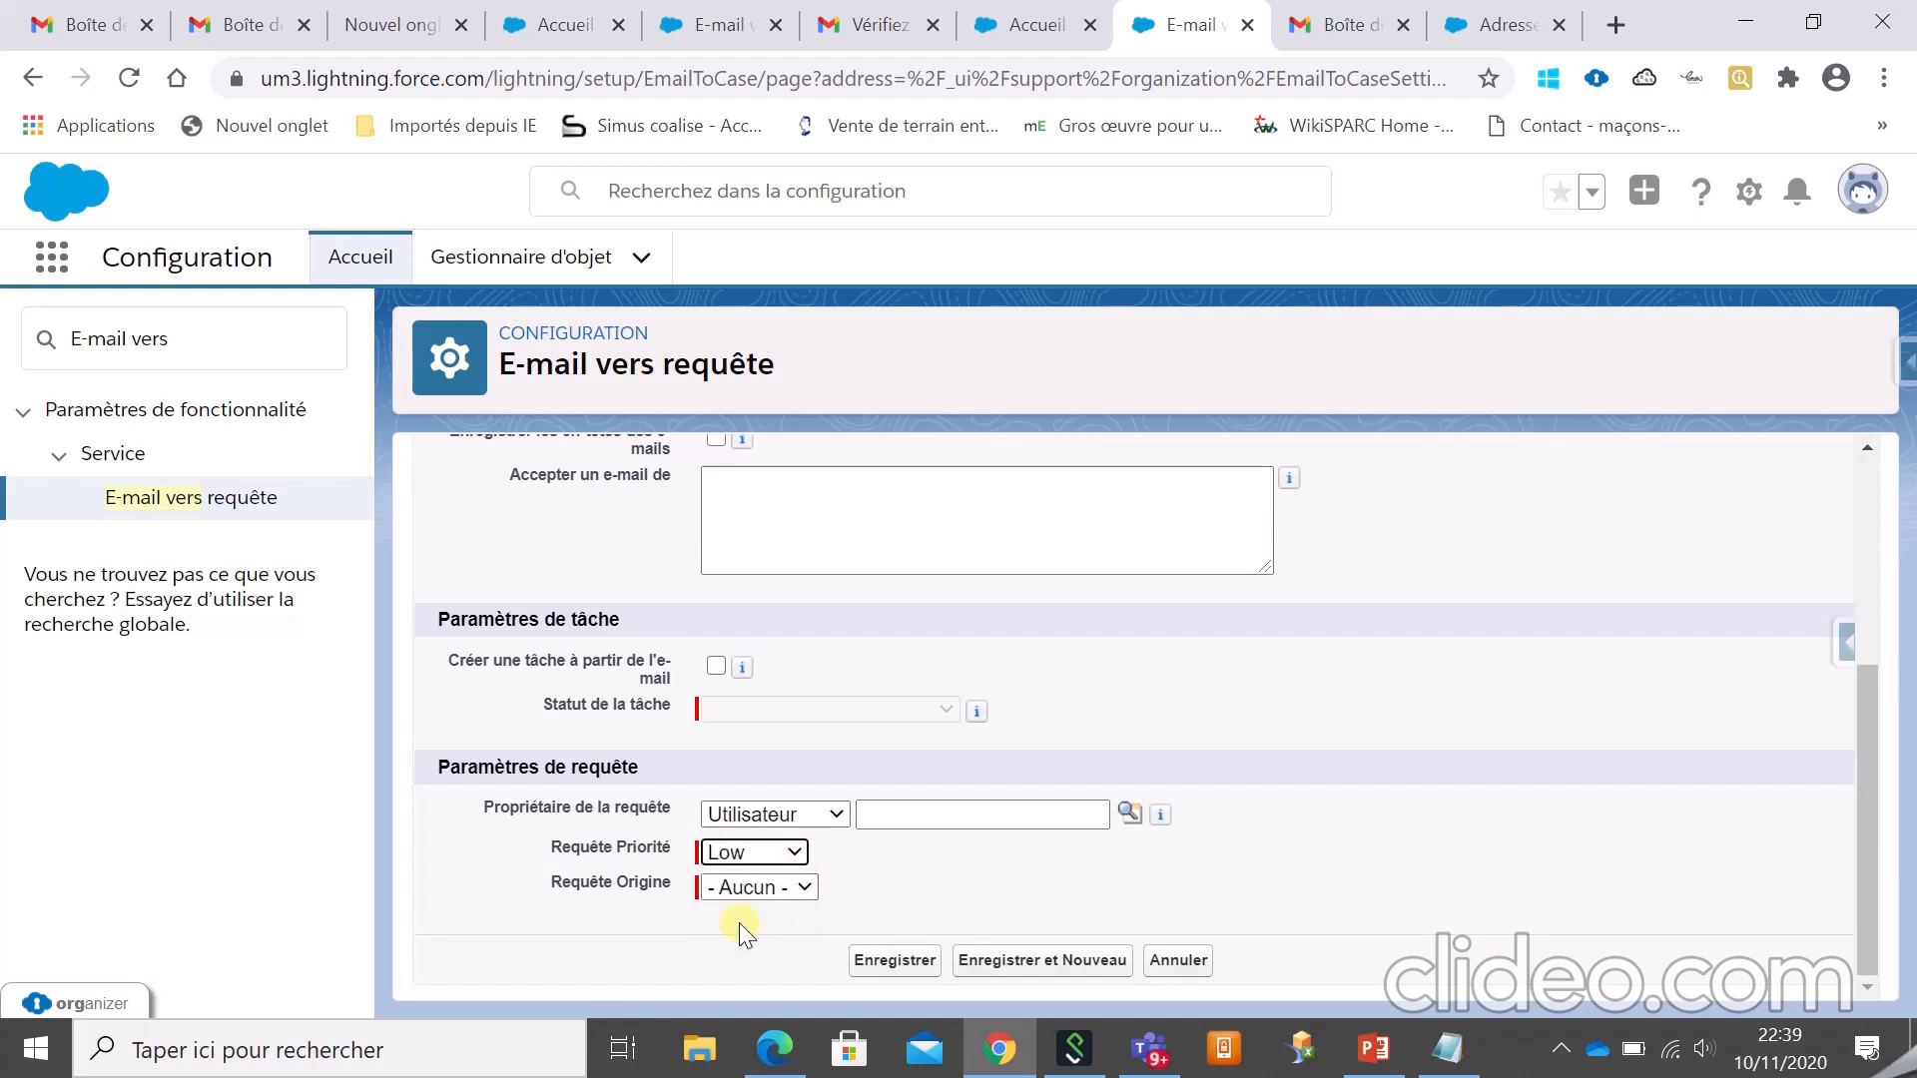
left_click(759, 888)
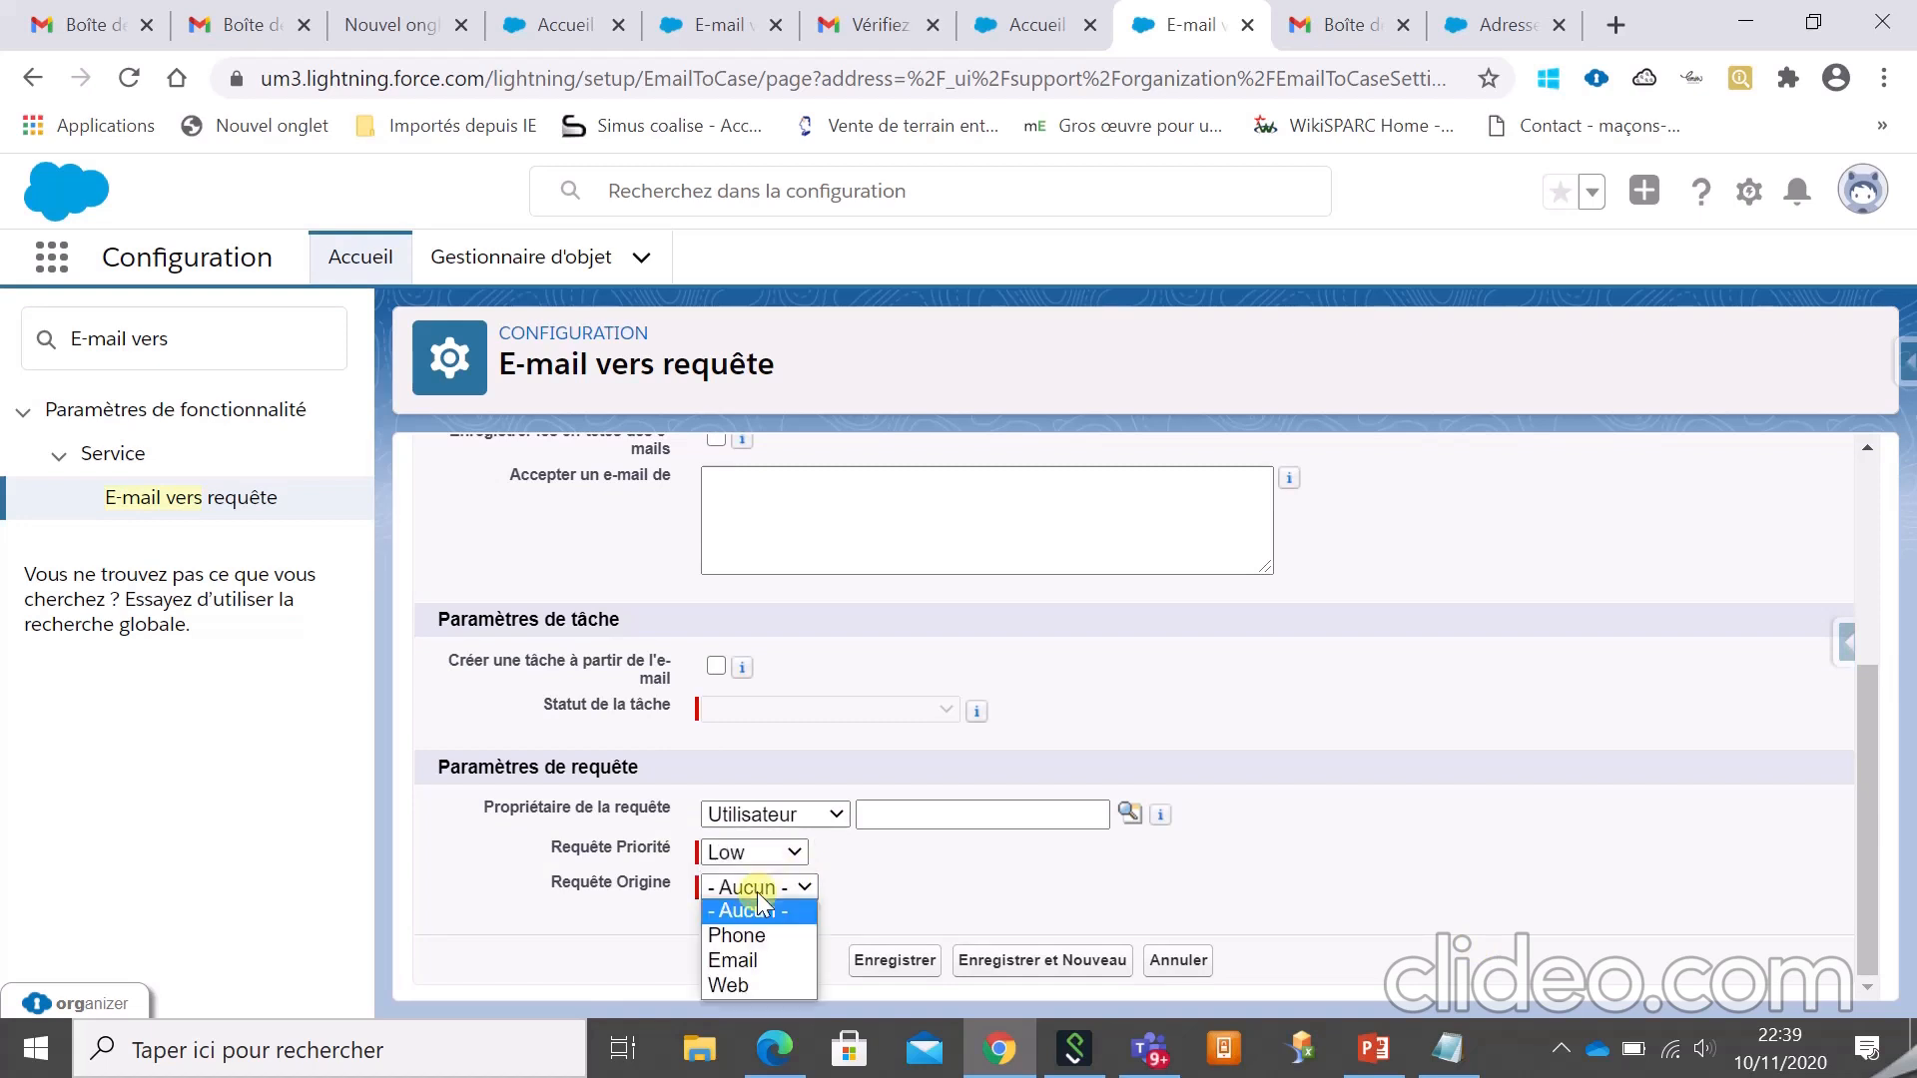
left_click(746, 962)
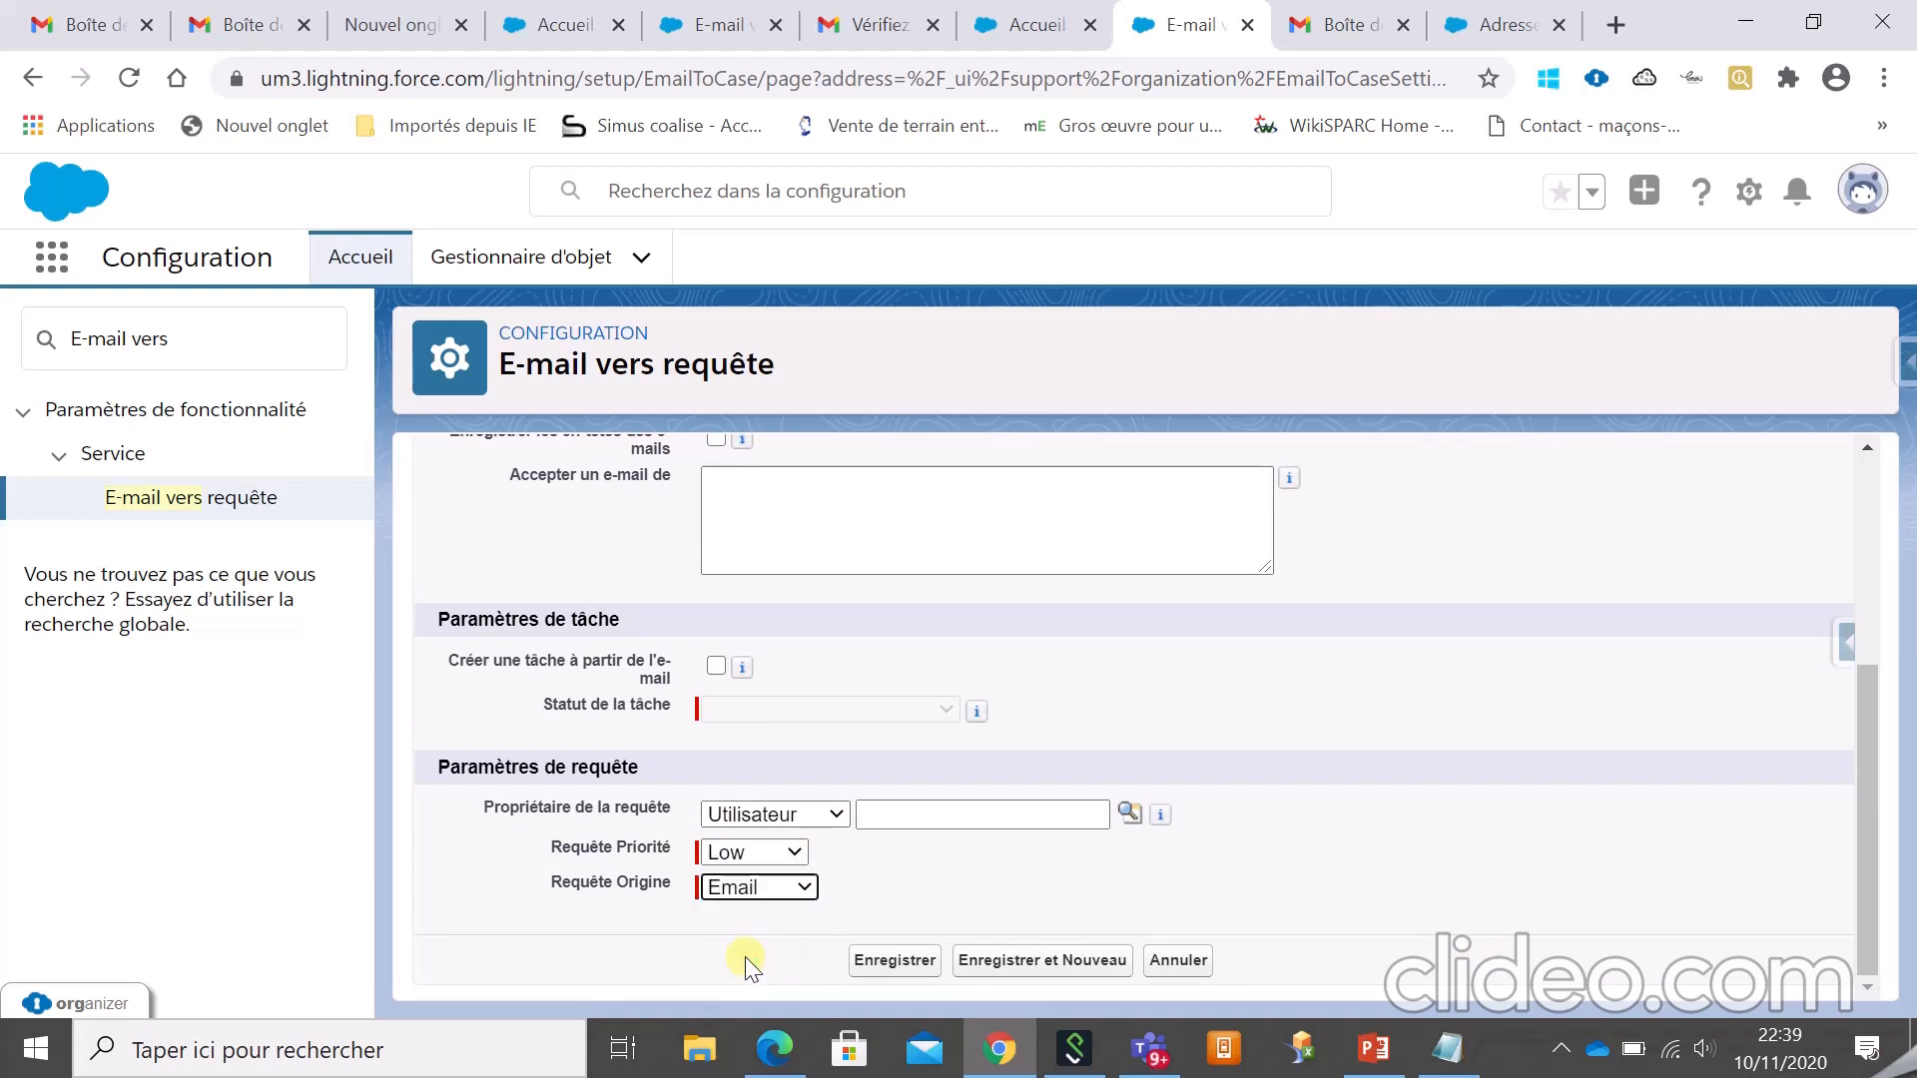
left_click(896, 962)
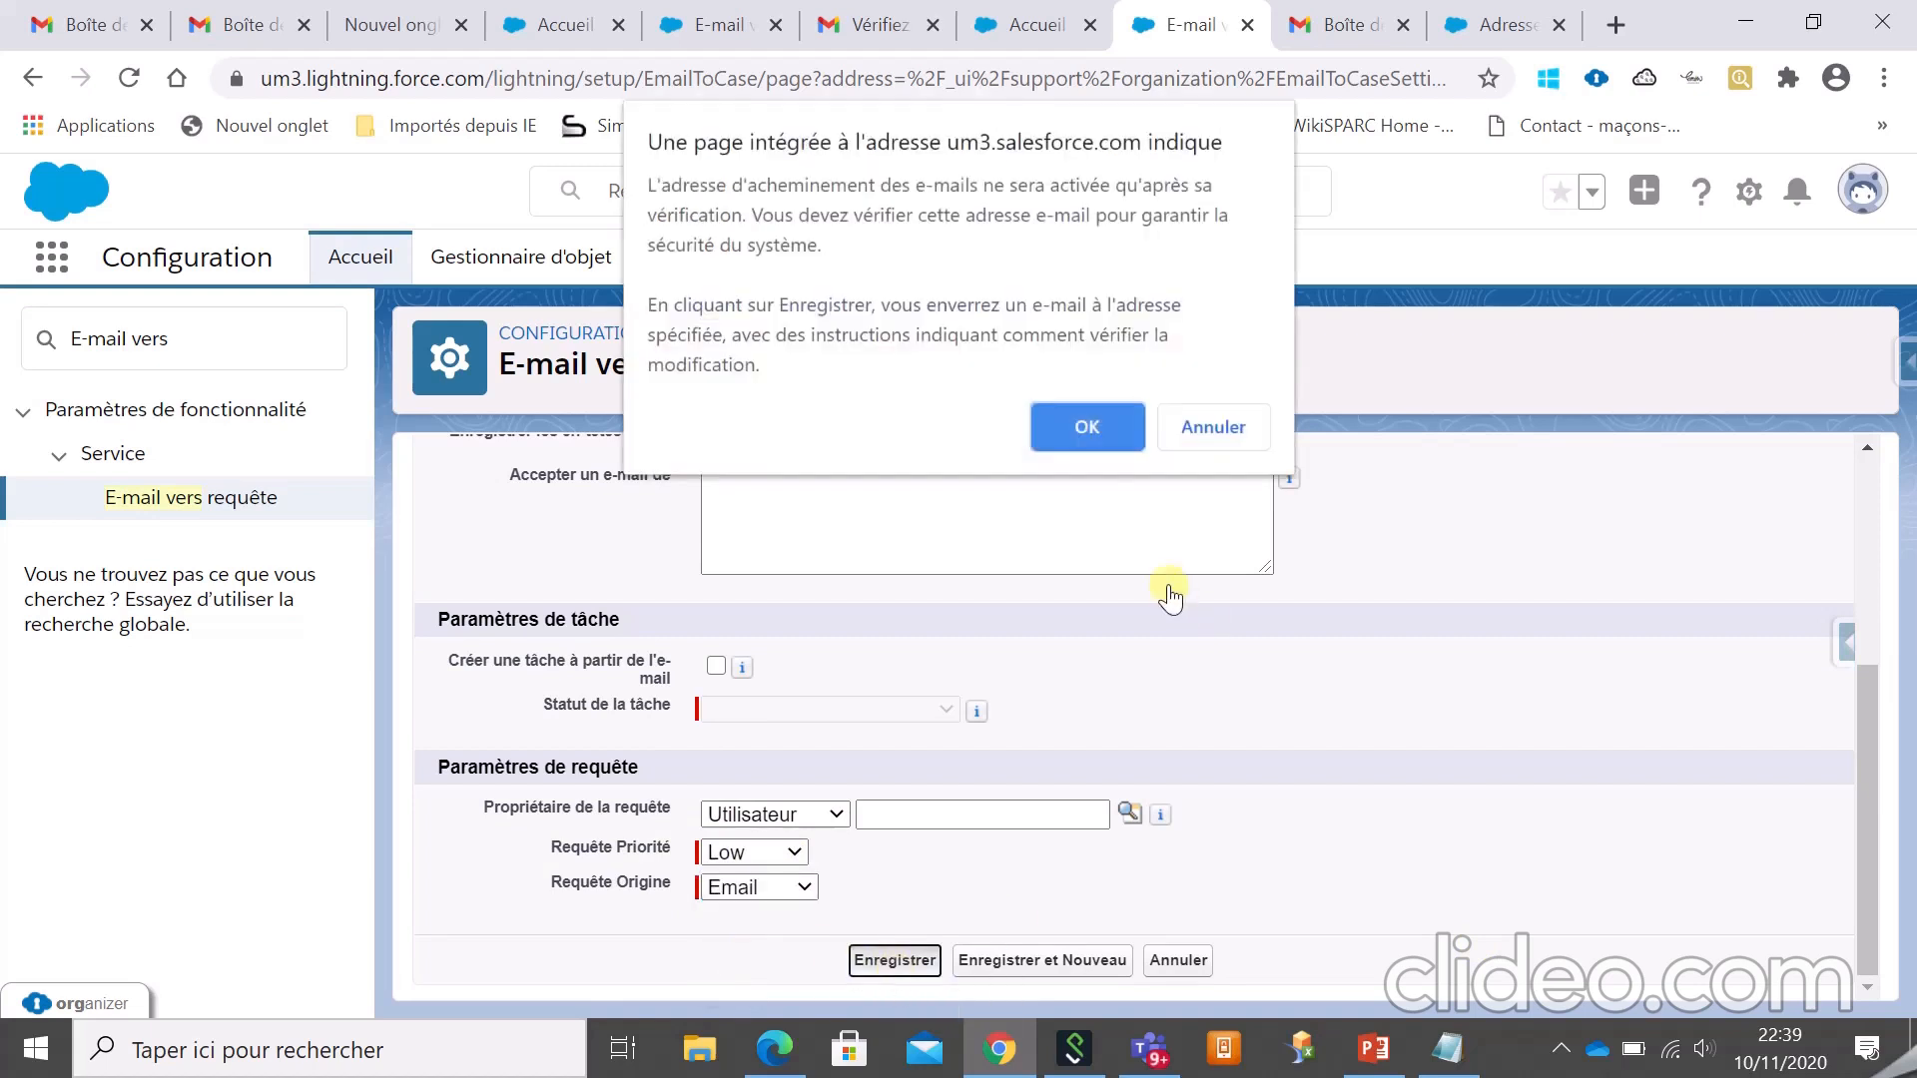
left_click(1091, 426)
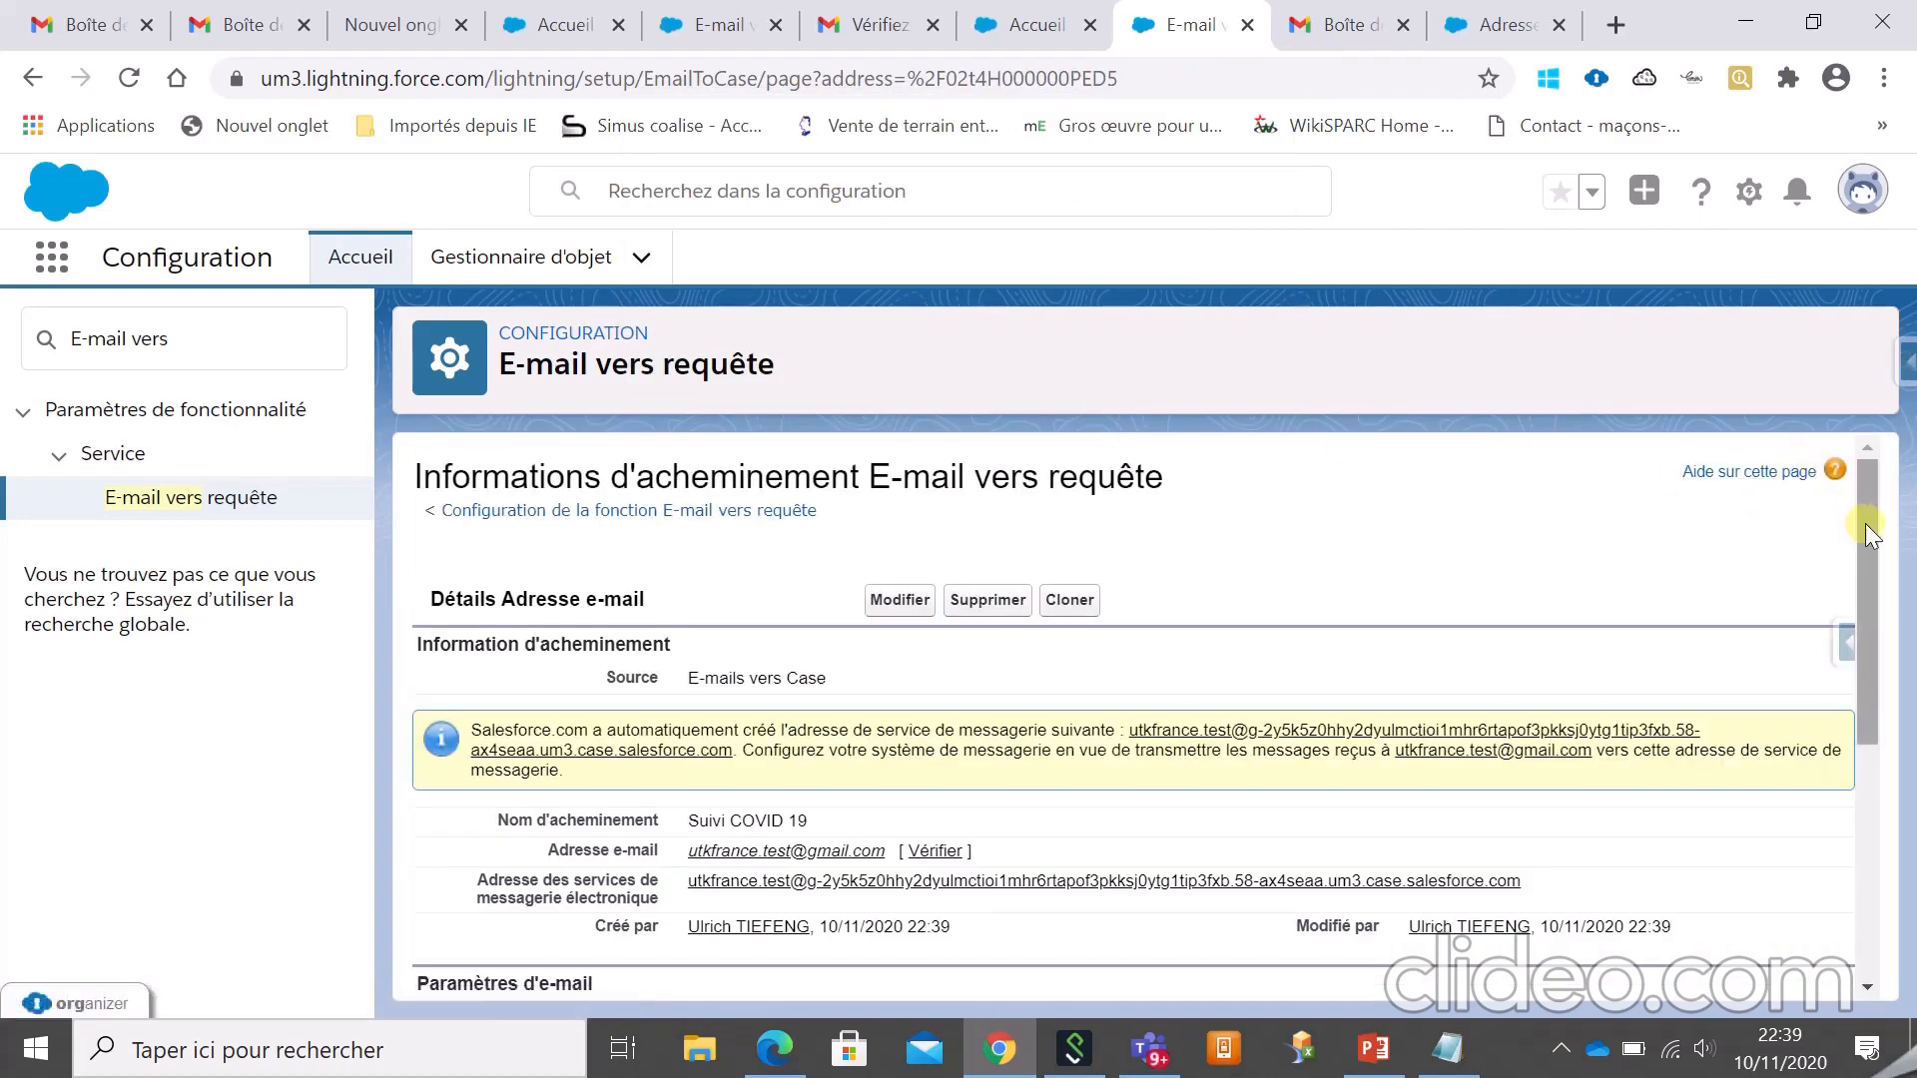
Step: Go back to Email-to-Case settings and find Suivi COVID 19 listed as pending verification
left_click_drag(1865, 523, 1865, 561)
scroll(1865, 561, "down", 3)
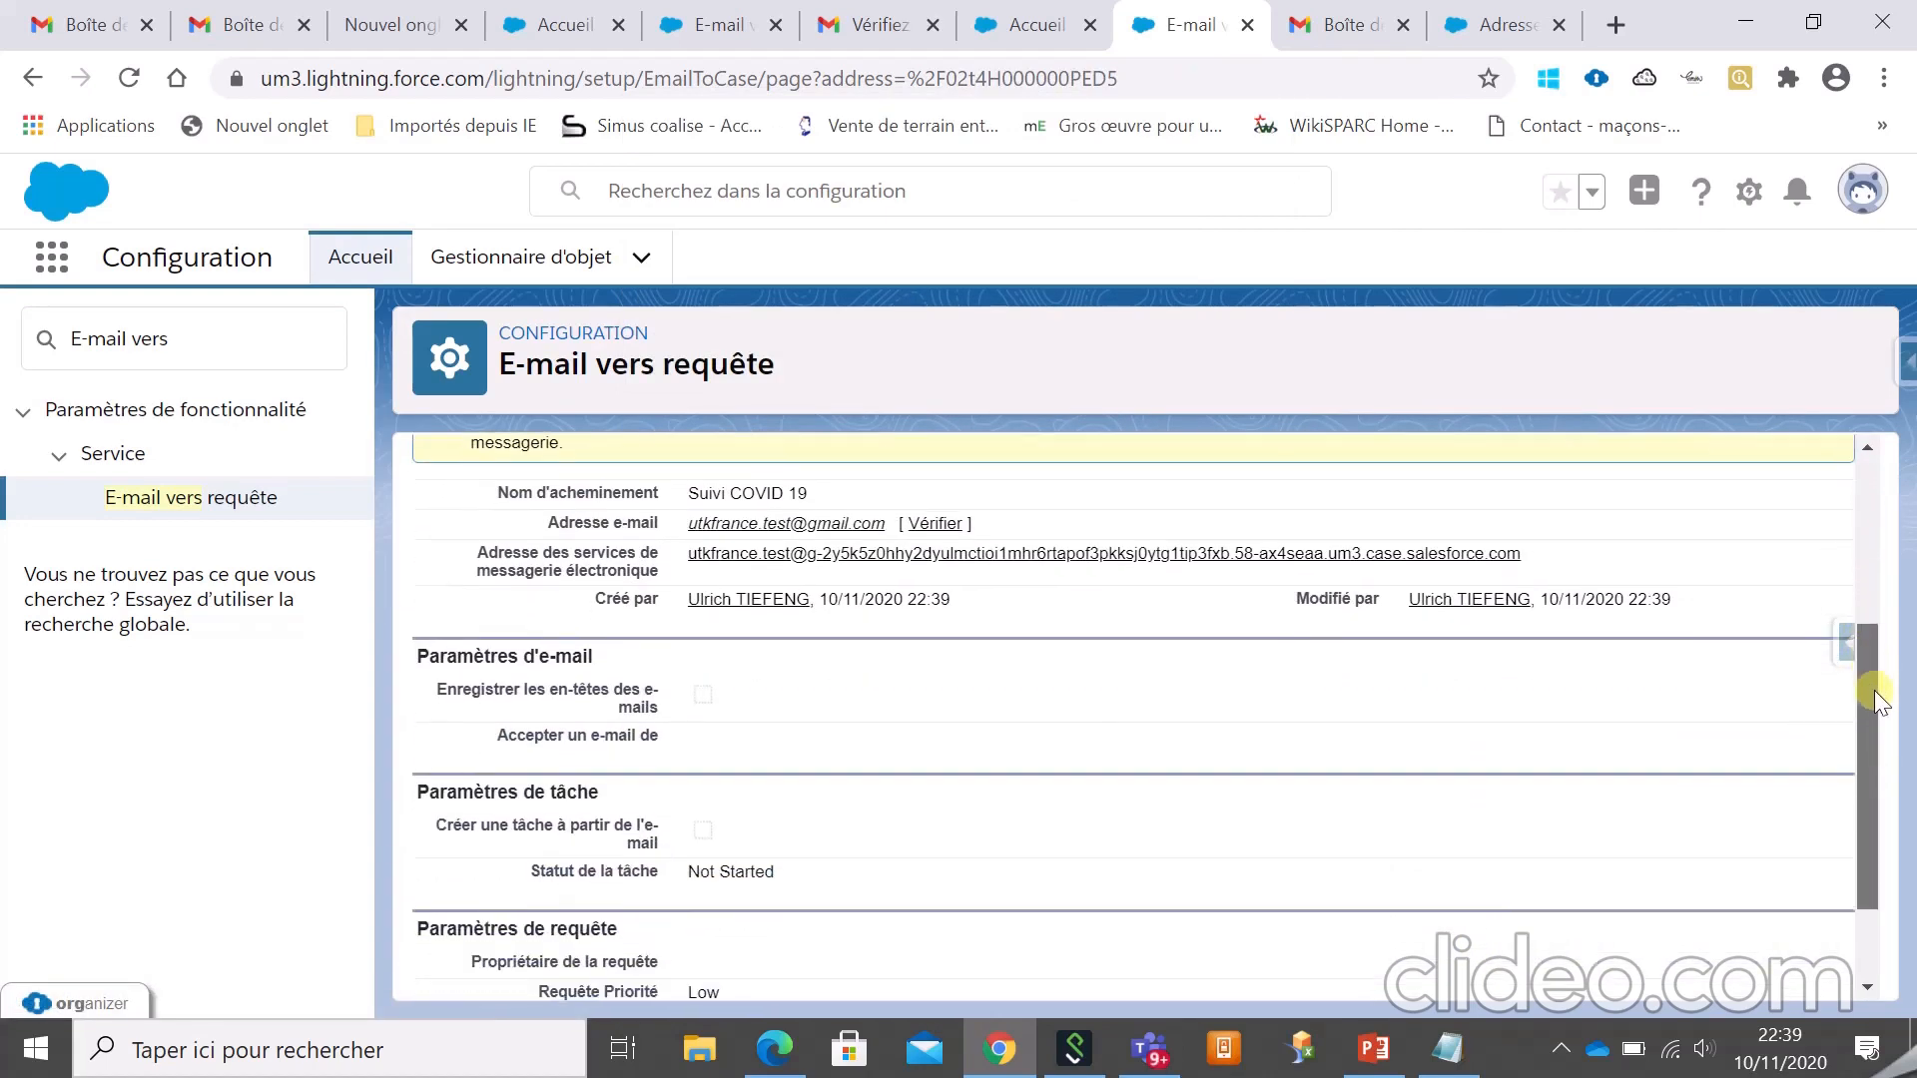
scroll(1869, 643, "up", 3)
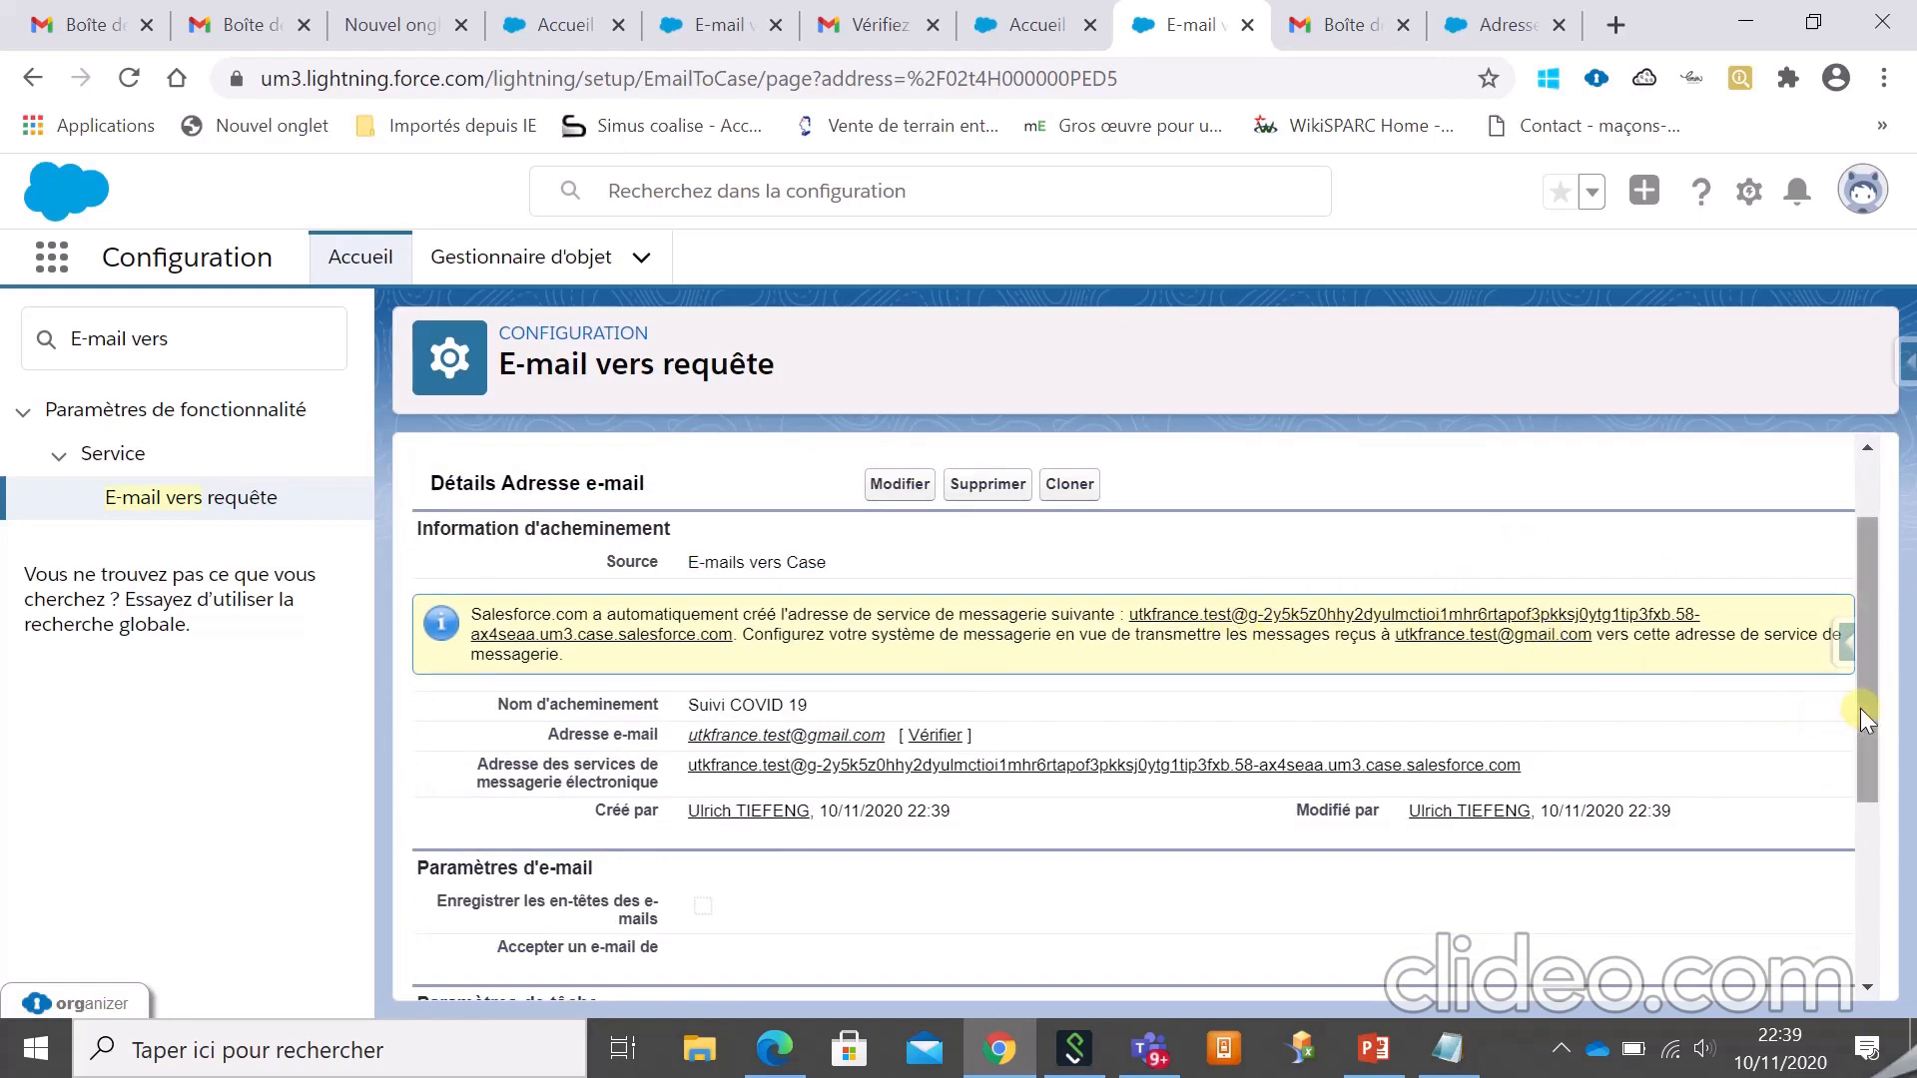
left_click_drag(1861, 697, 1865, 635)
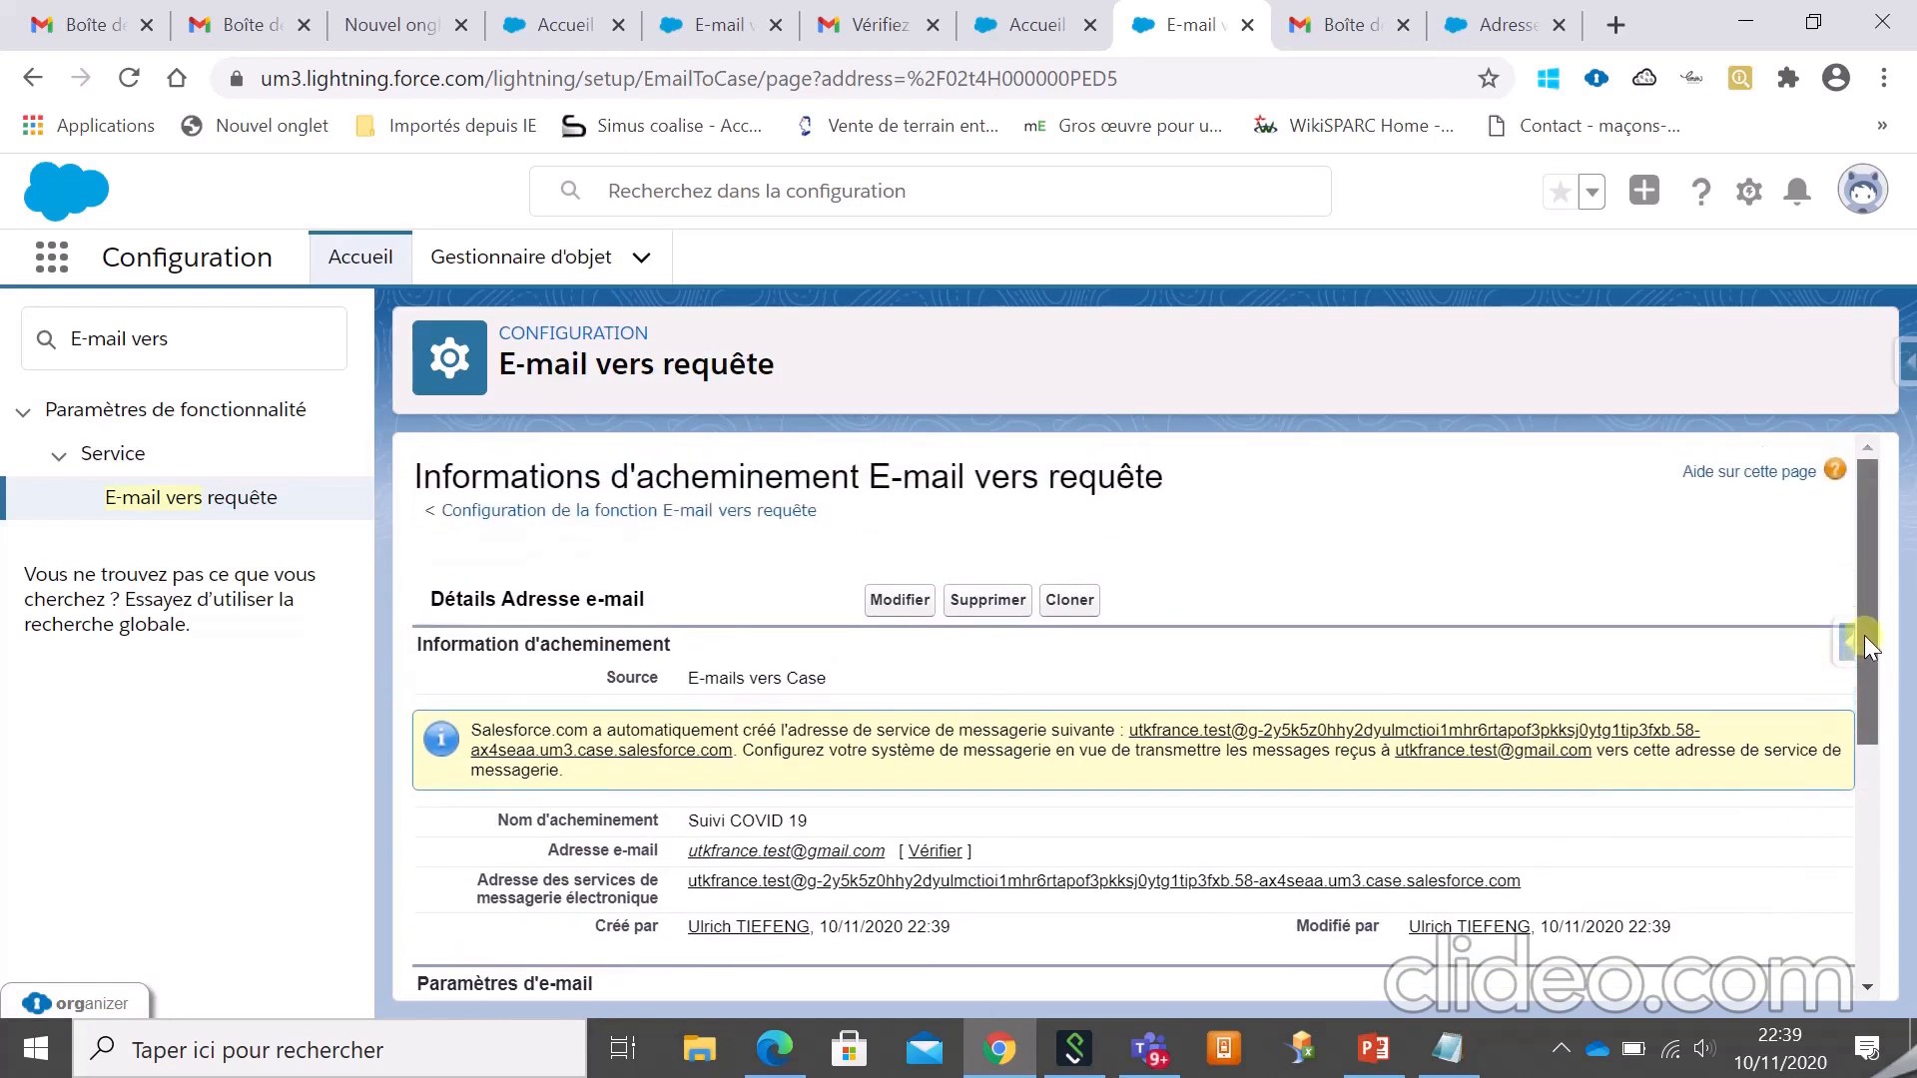
left_click(727, 512)
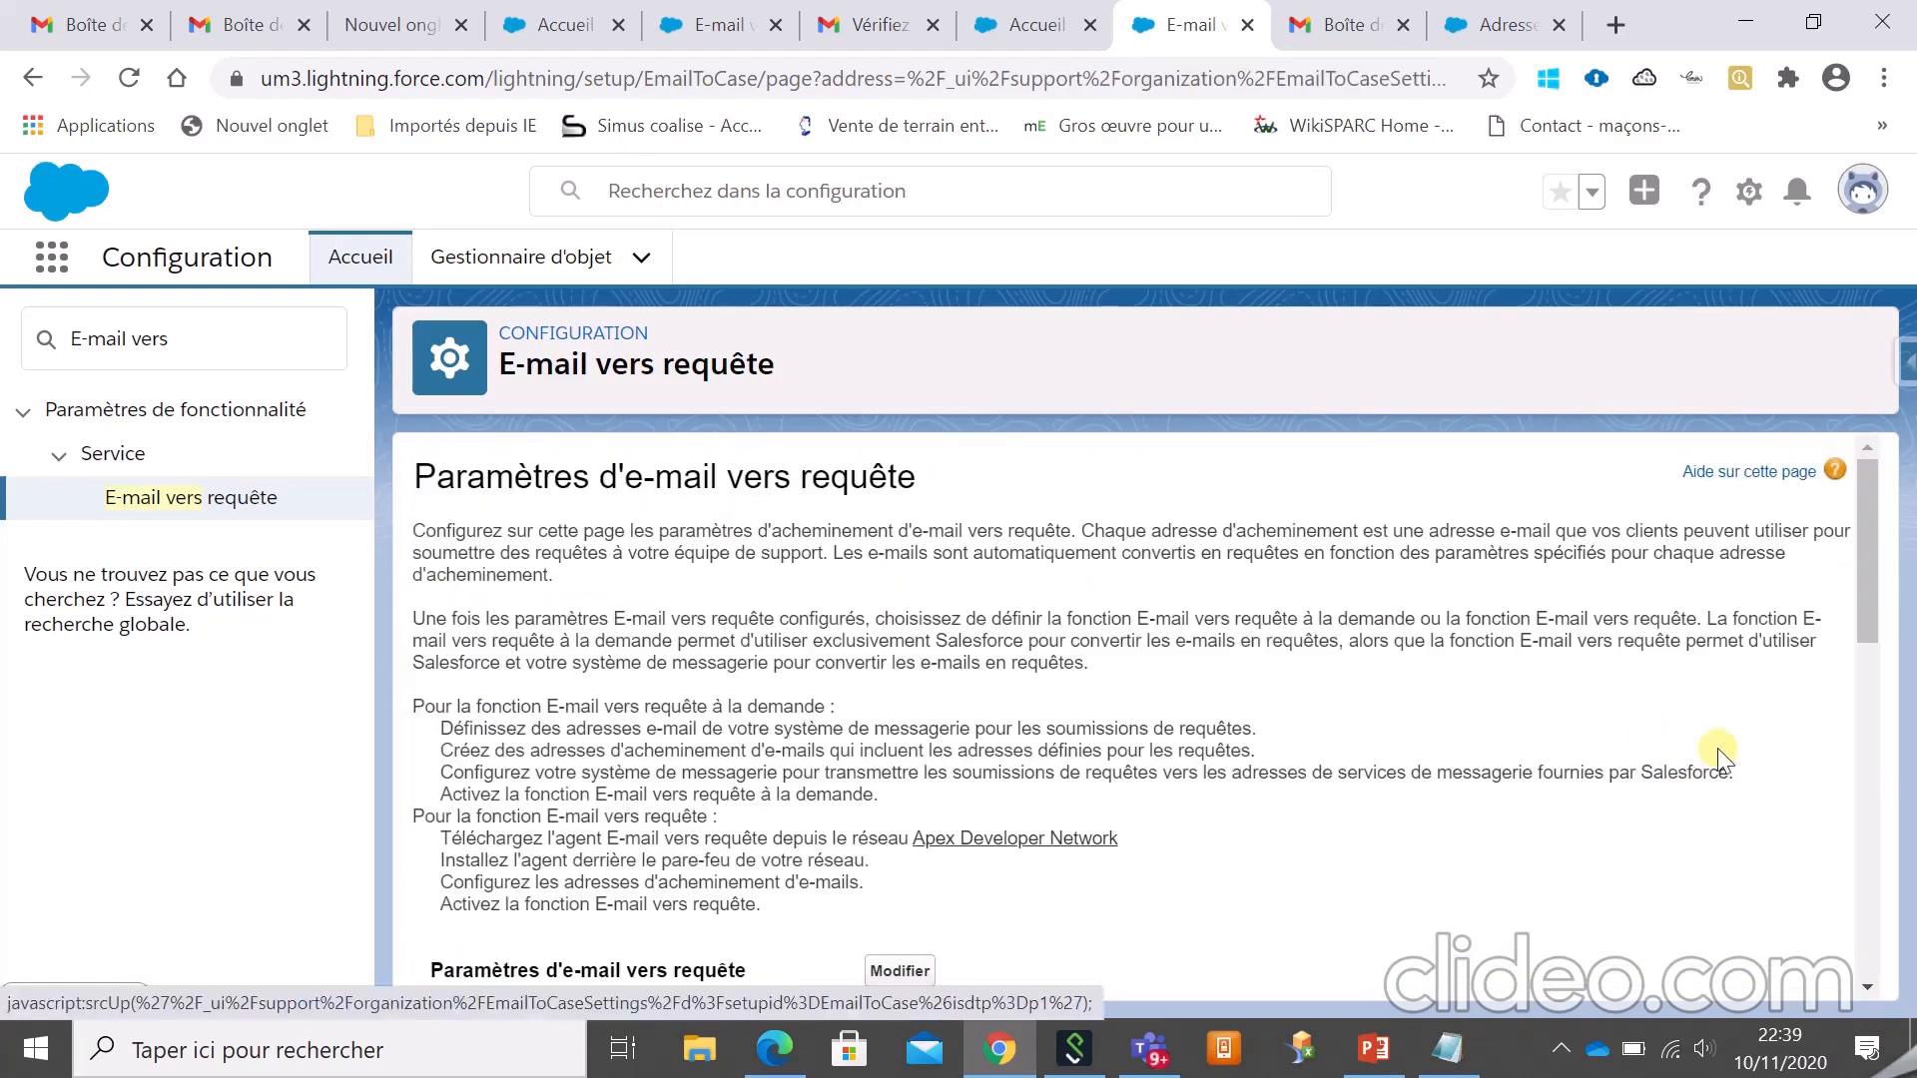
left_click_drag(1871, 559, 1866, 913)
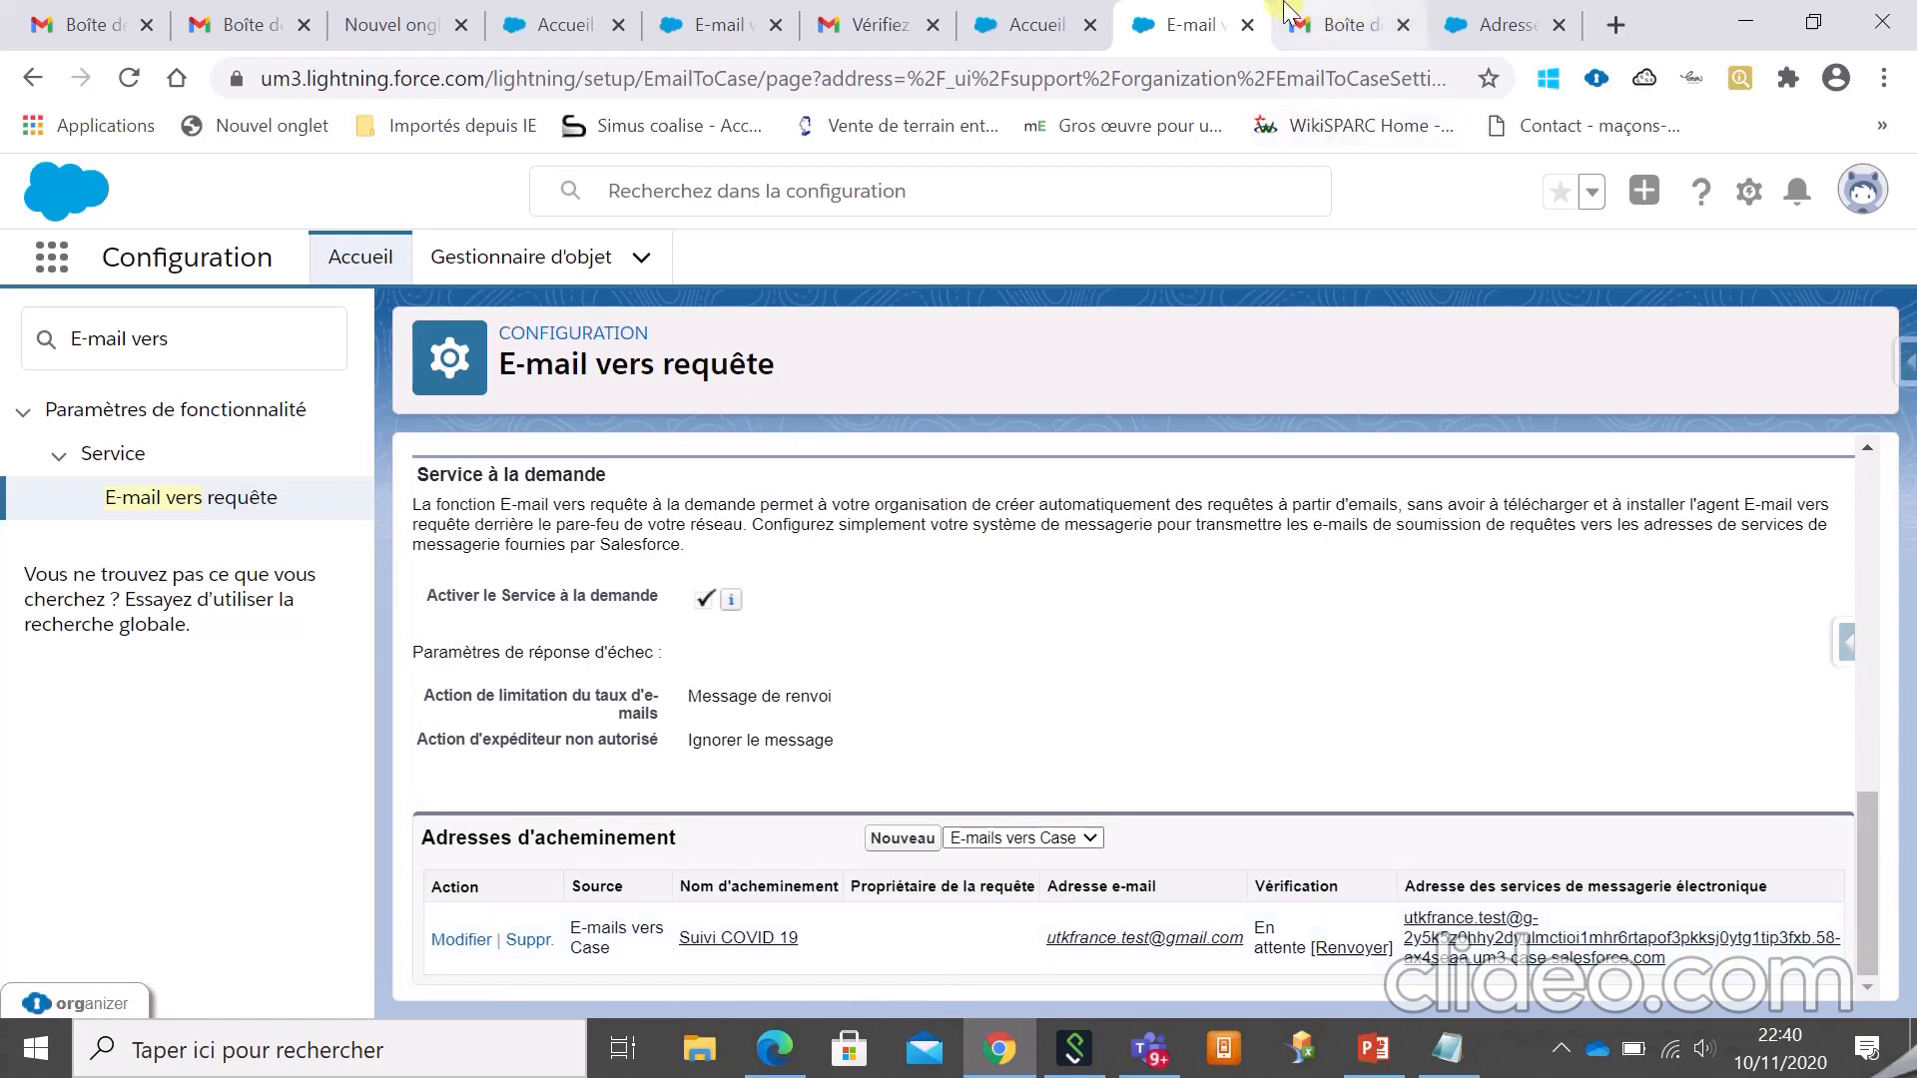
left_click(1331, 14)
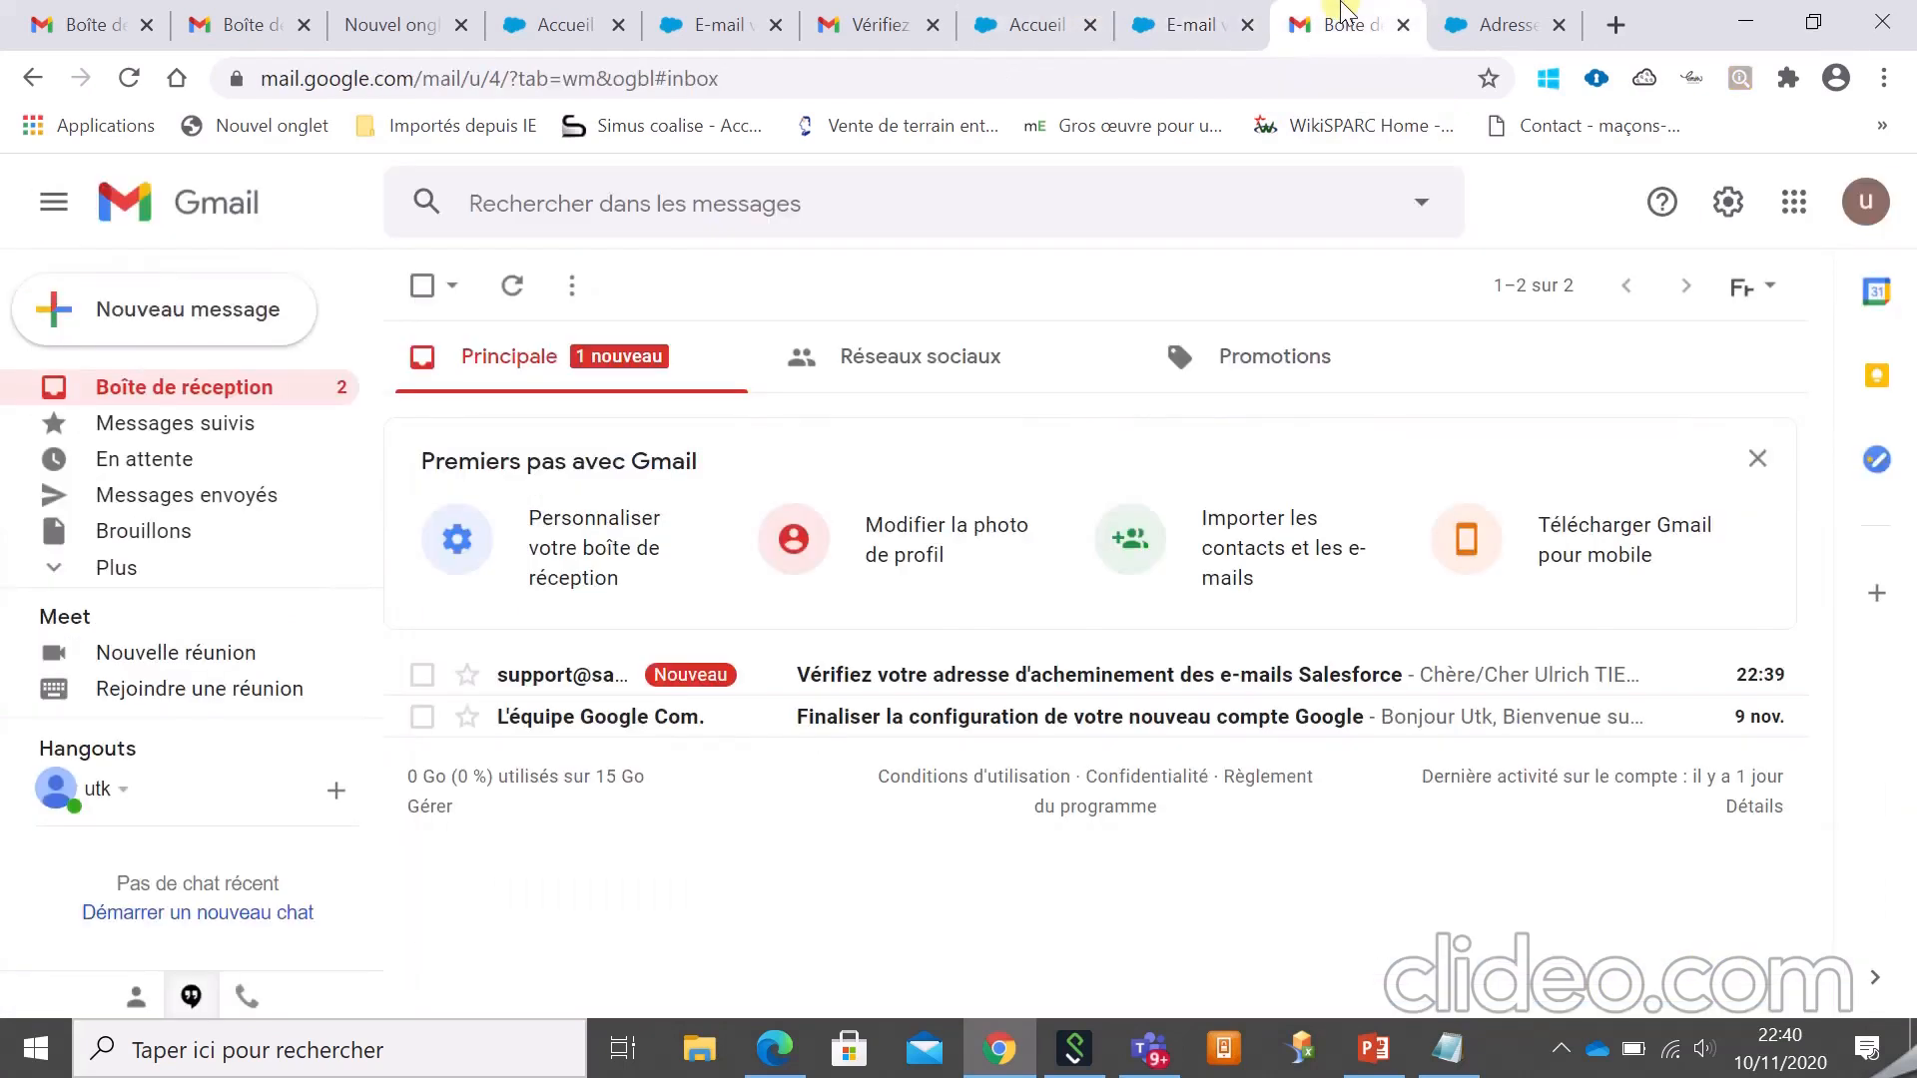
Step: Open Salesforce's verification email in Gmail and follow its link to confirm the routing address
left_click(543, 676)
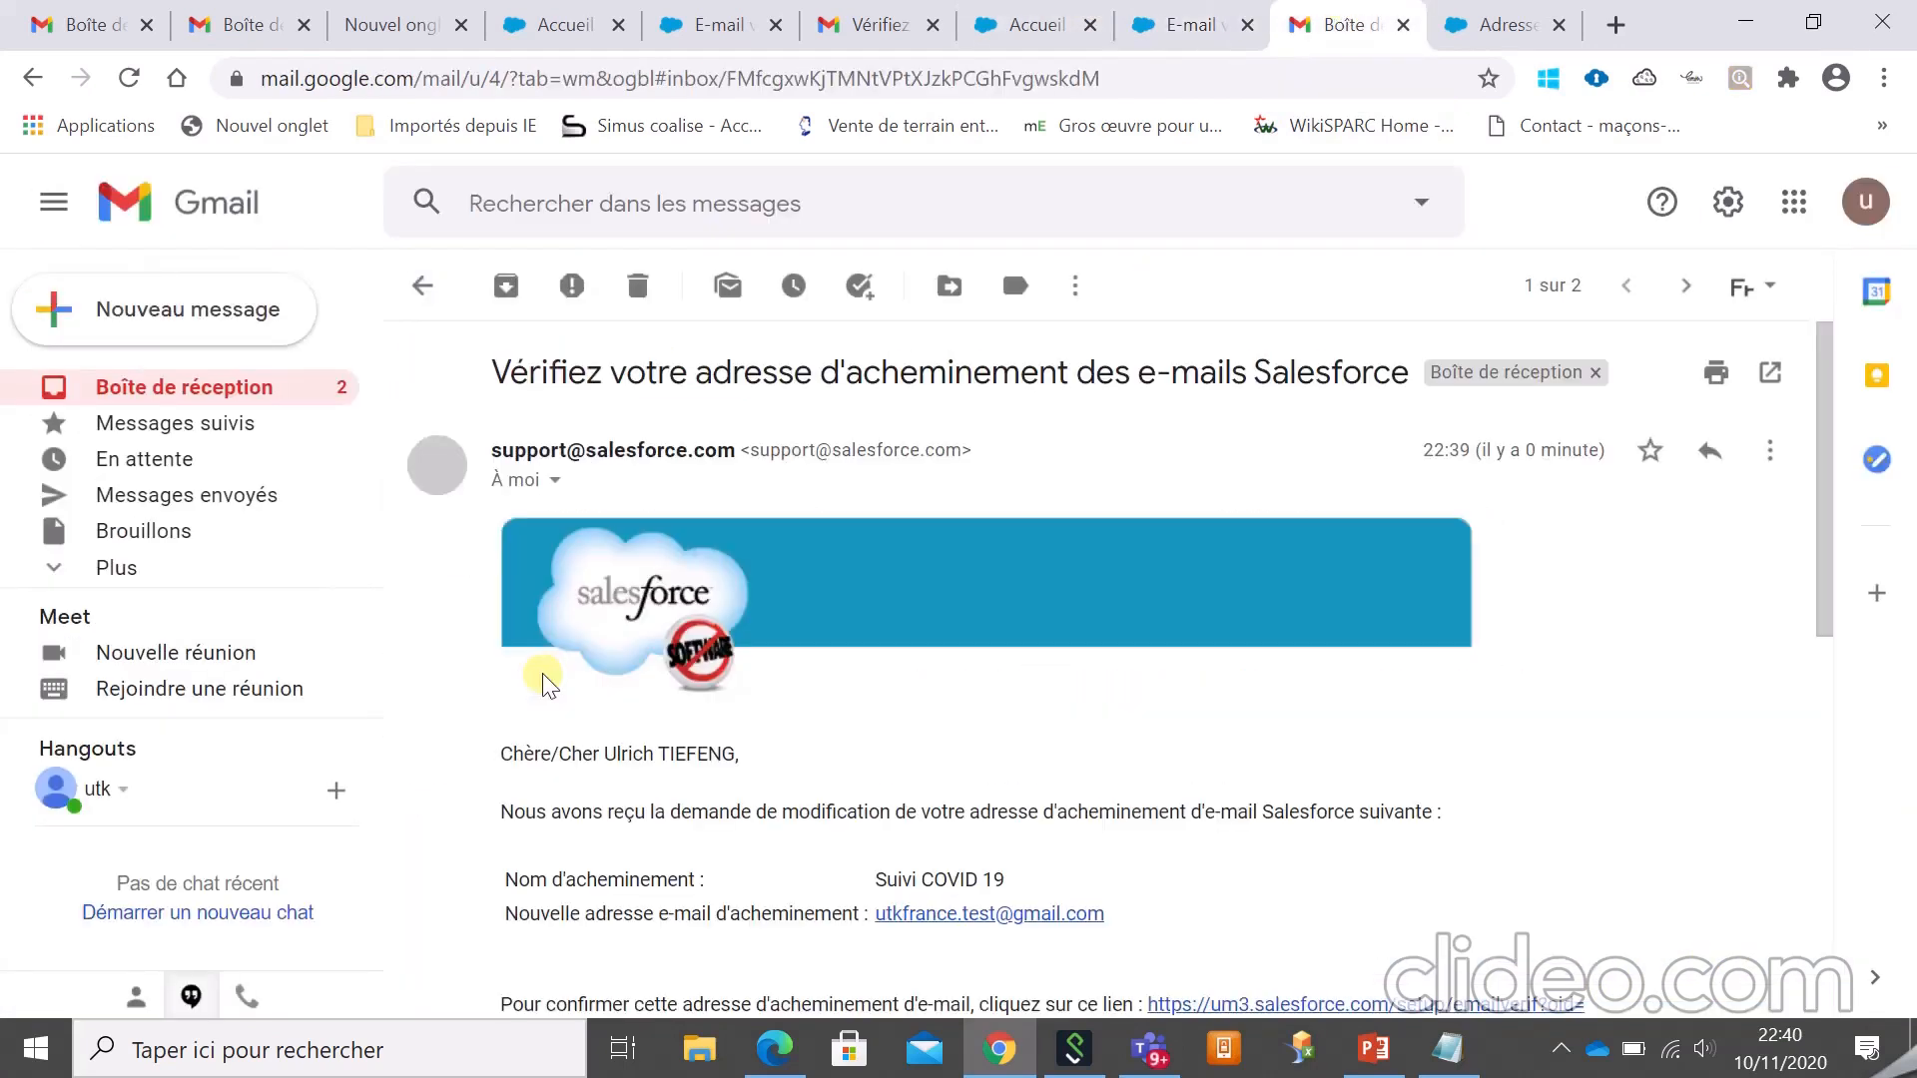
left_click_drag(1823, 345, 1829, 601)
left_click(1201, 499)
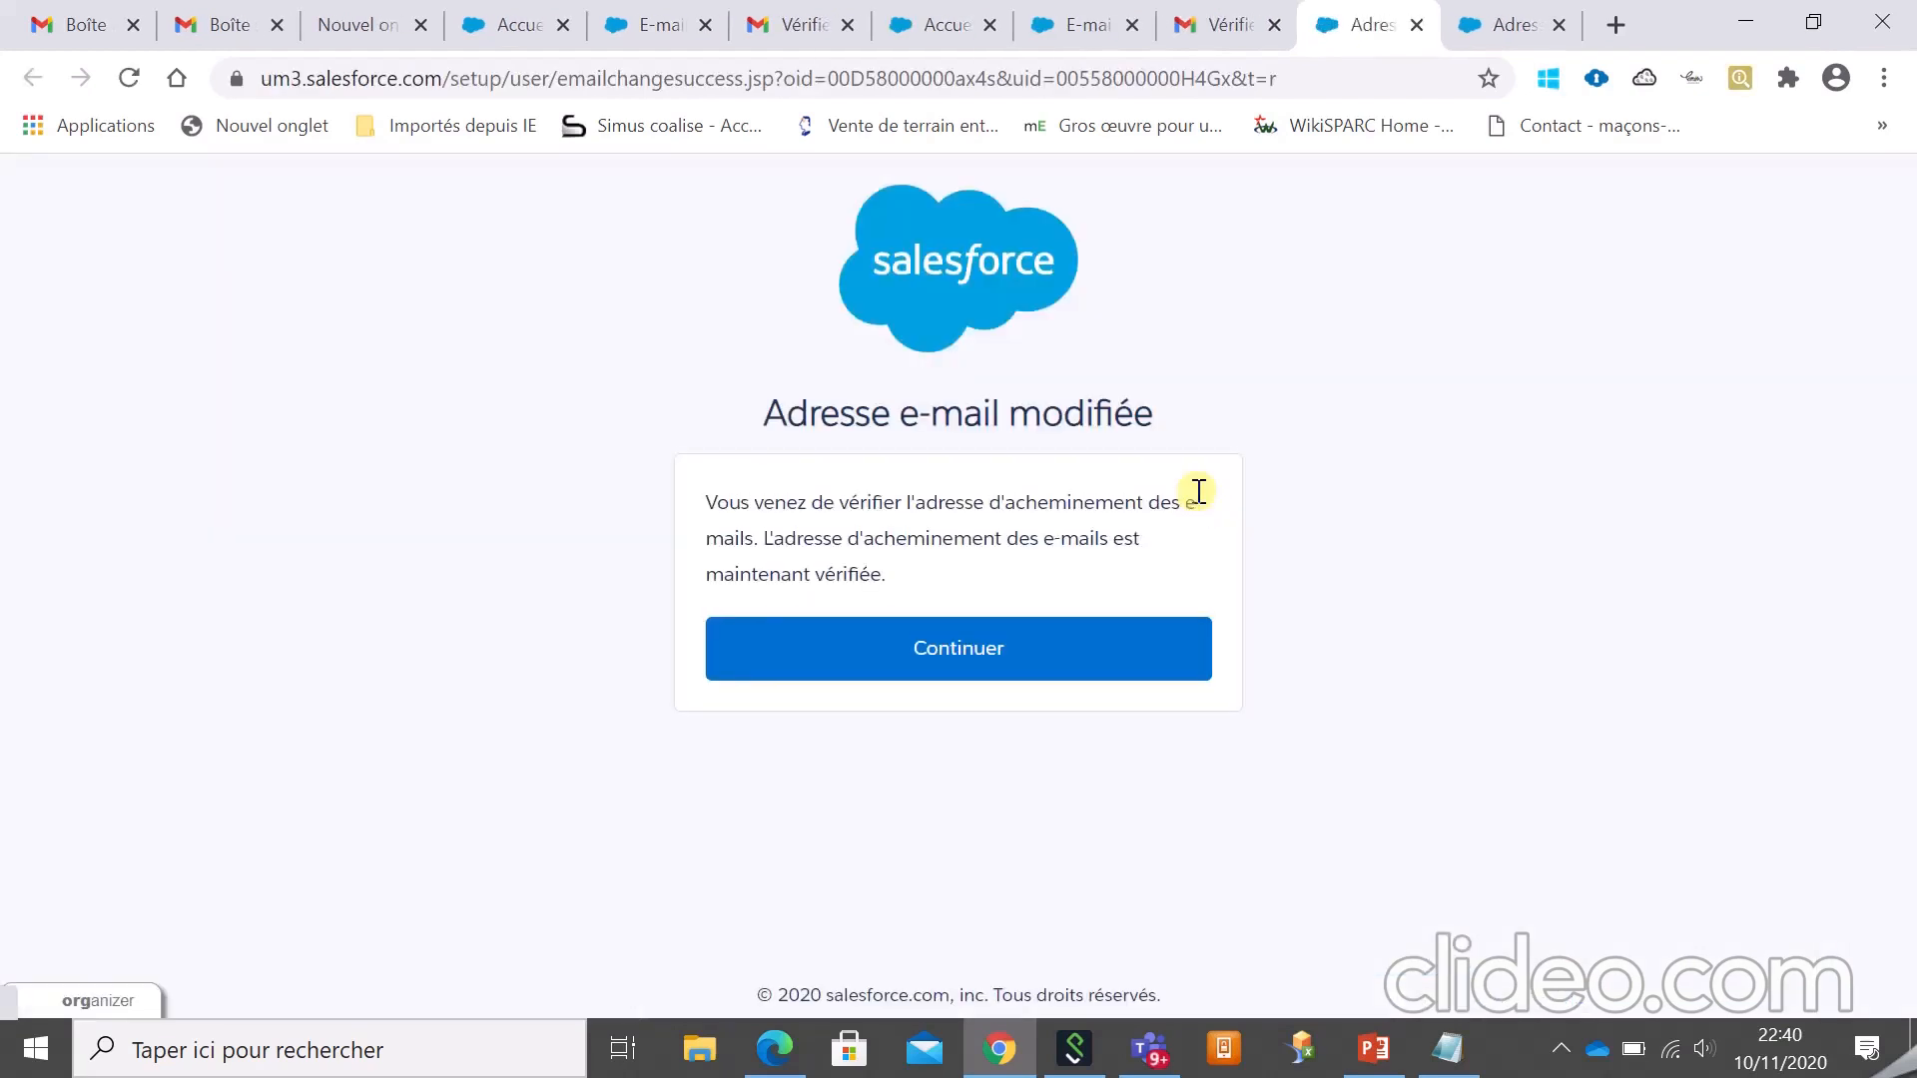
left_click(1070, 14)
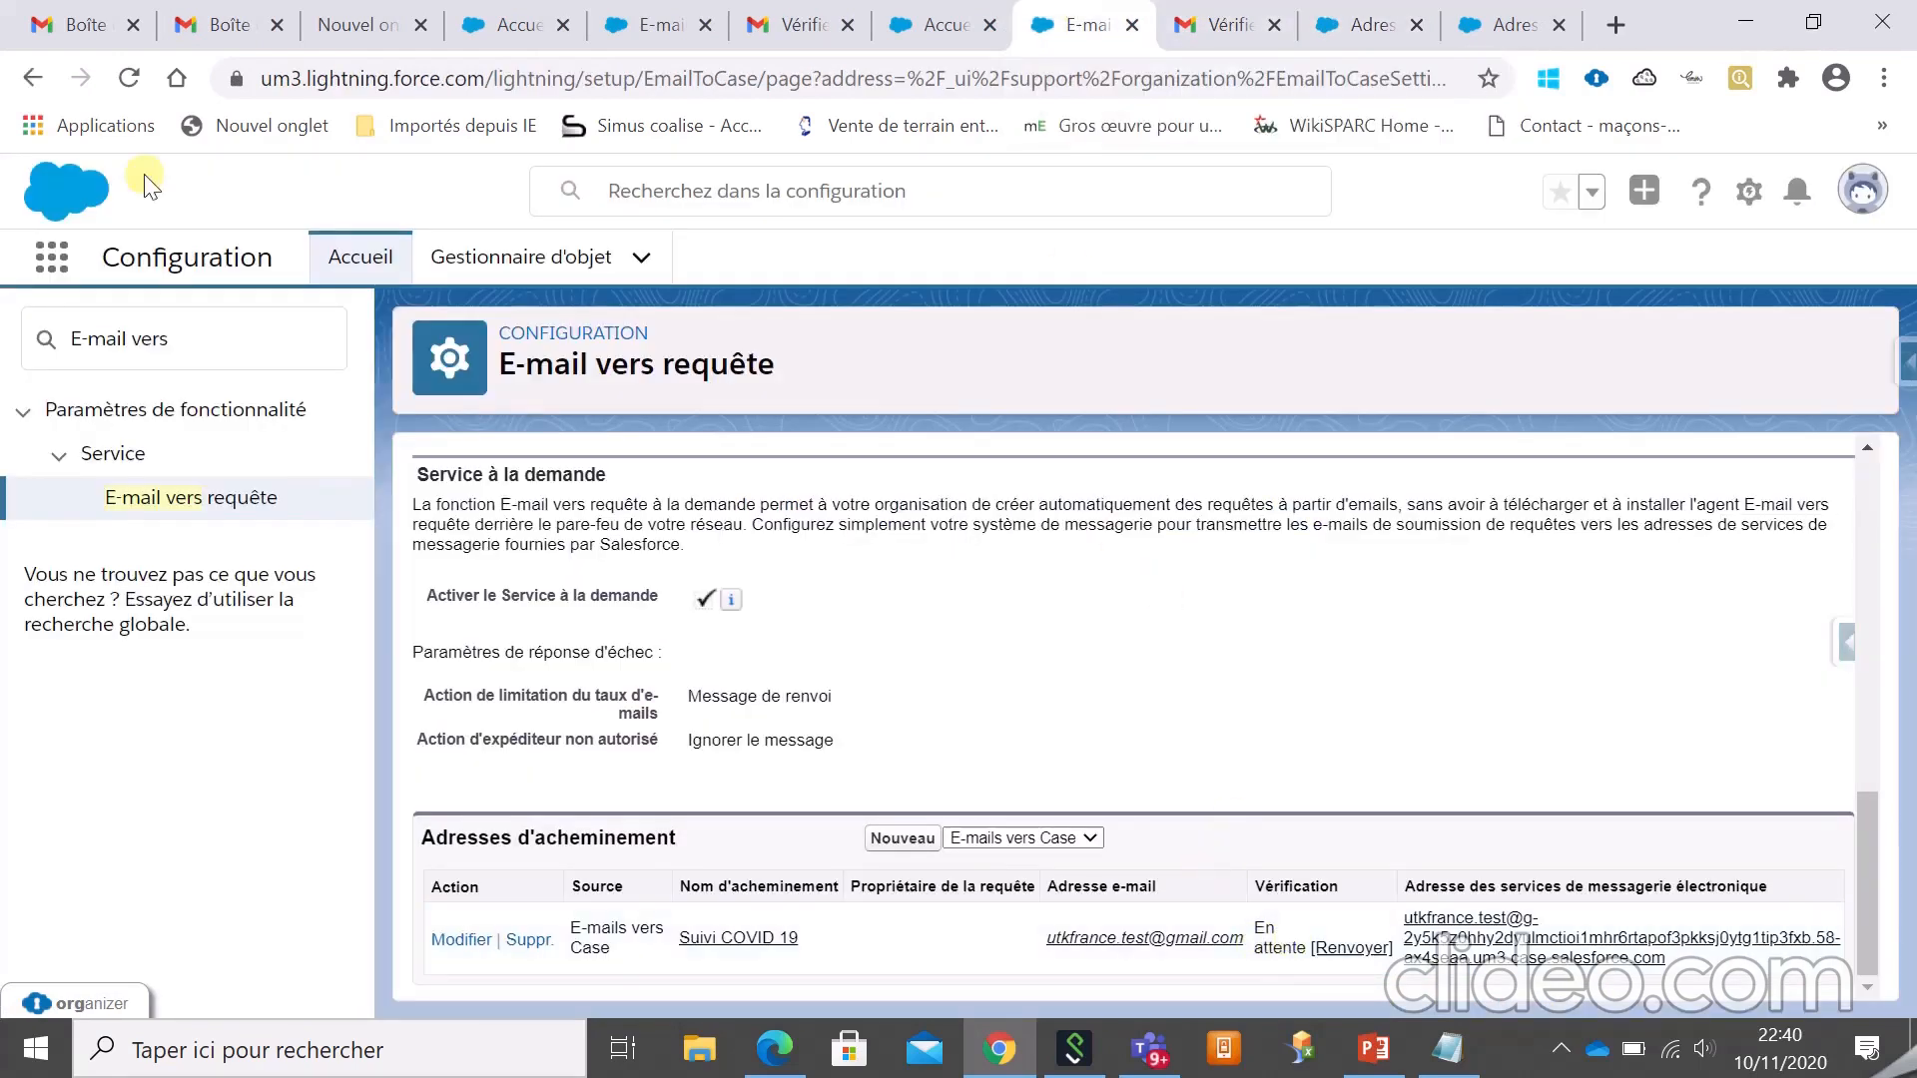
Step: Reload the Email-to-Case page and confirm Suivi COVID 19 now shows as Vérifié
left_click(122, 80)
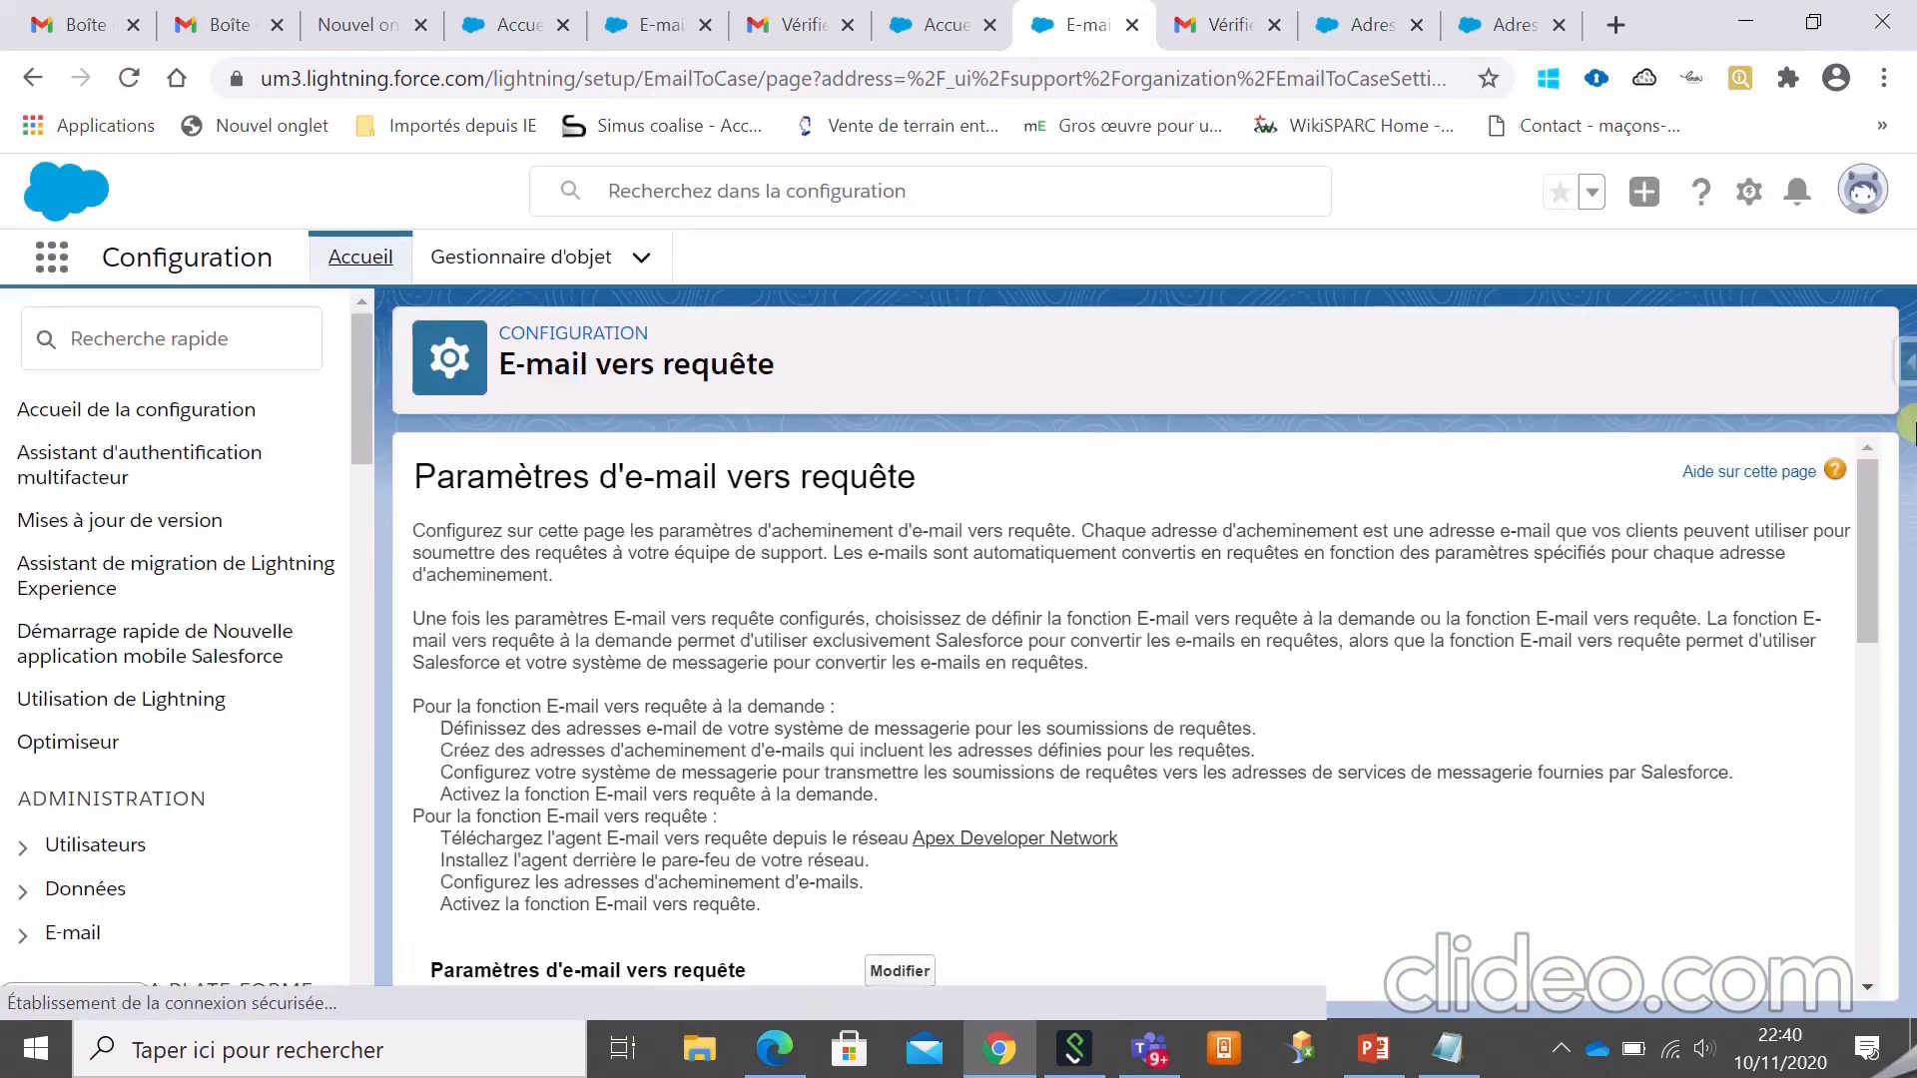
left_click_drag(1866, 483, 1819, 929)
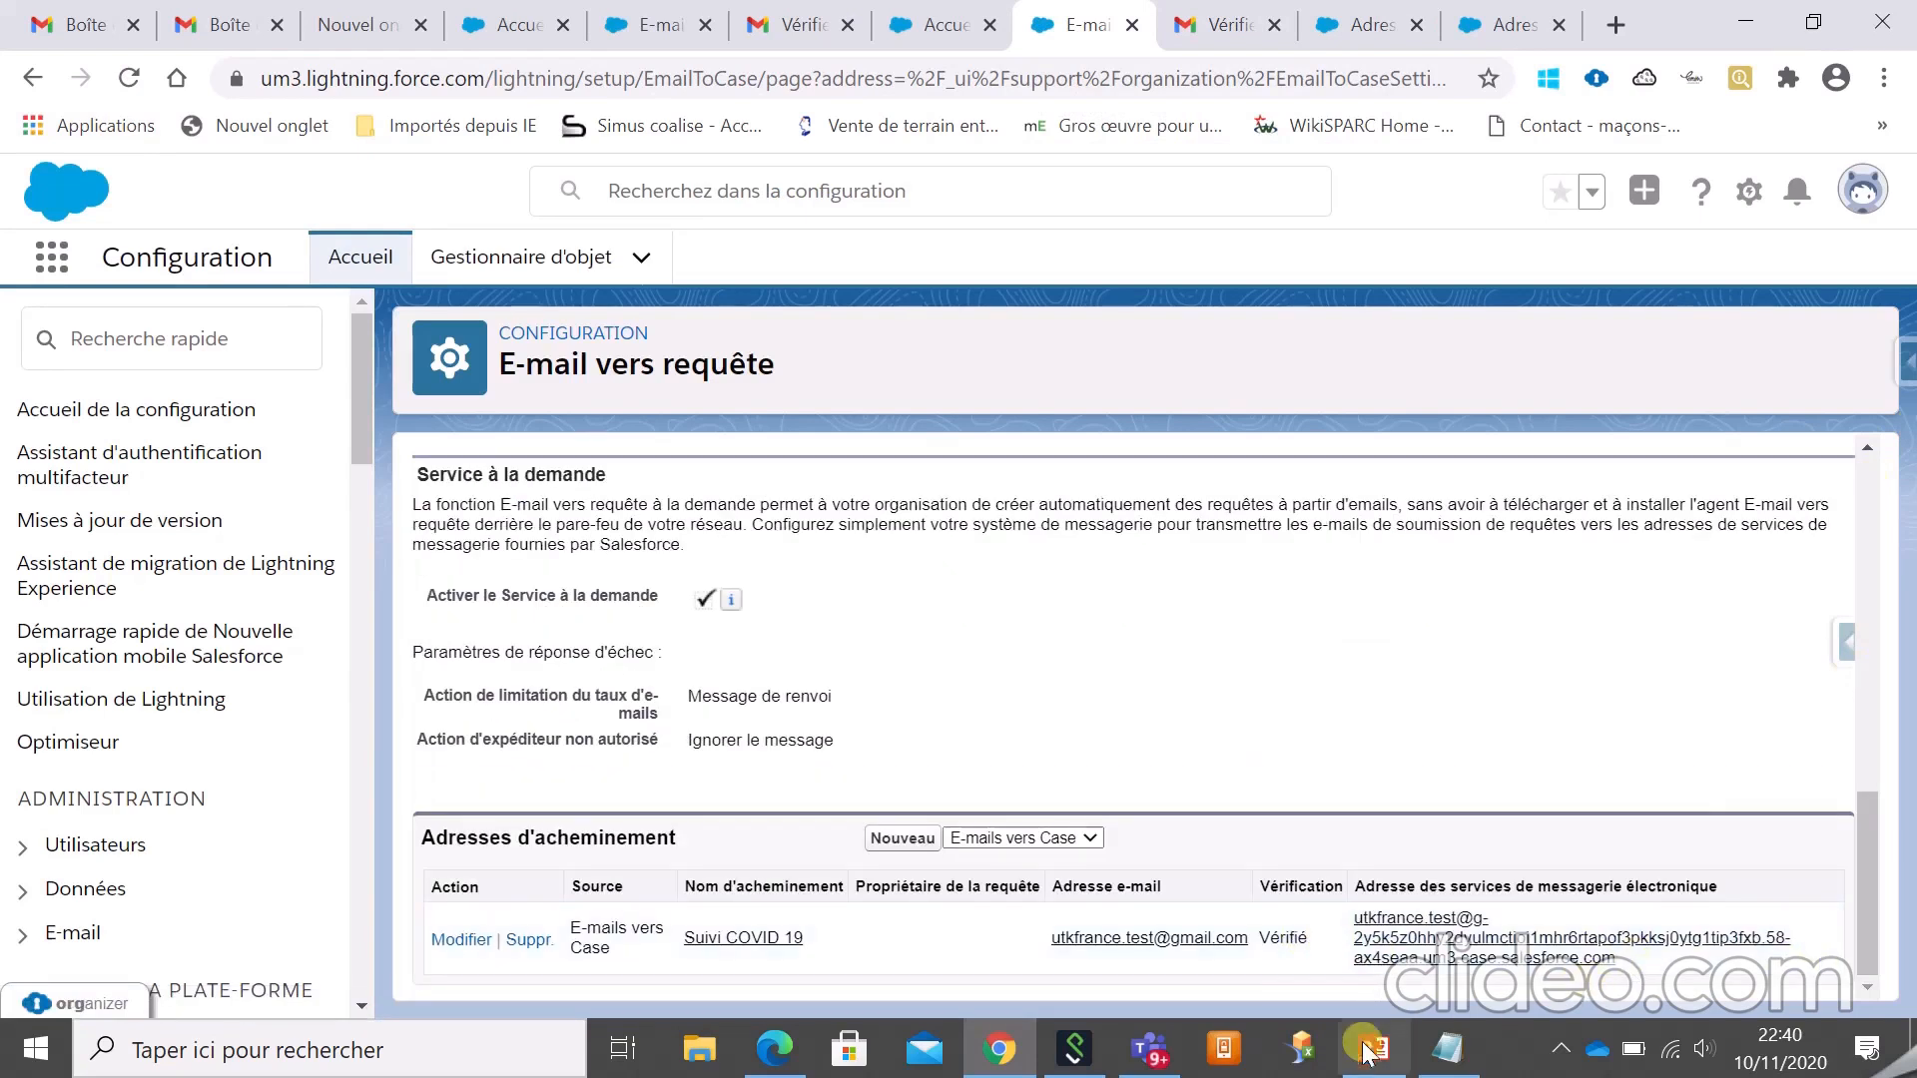
mouse_move(1374, 1048)
left_click(1327, 950)
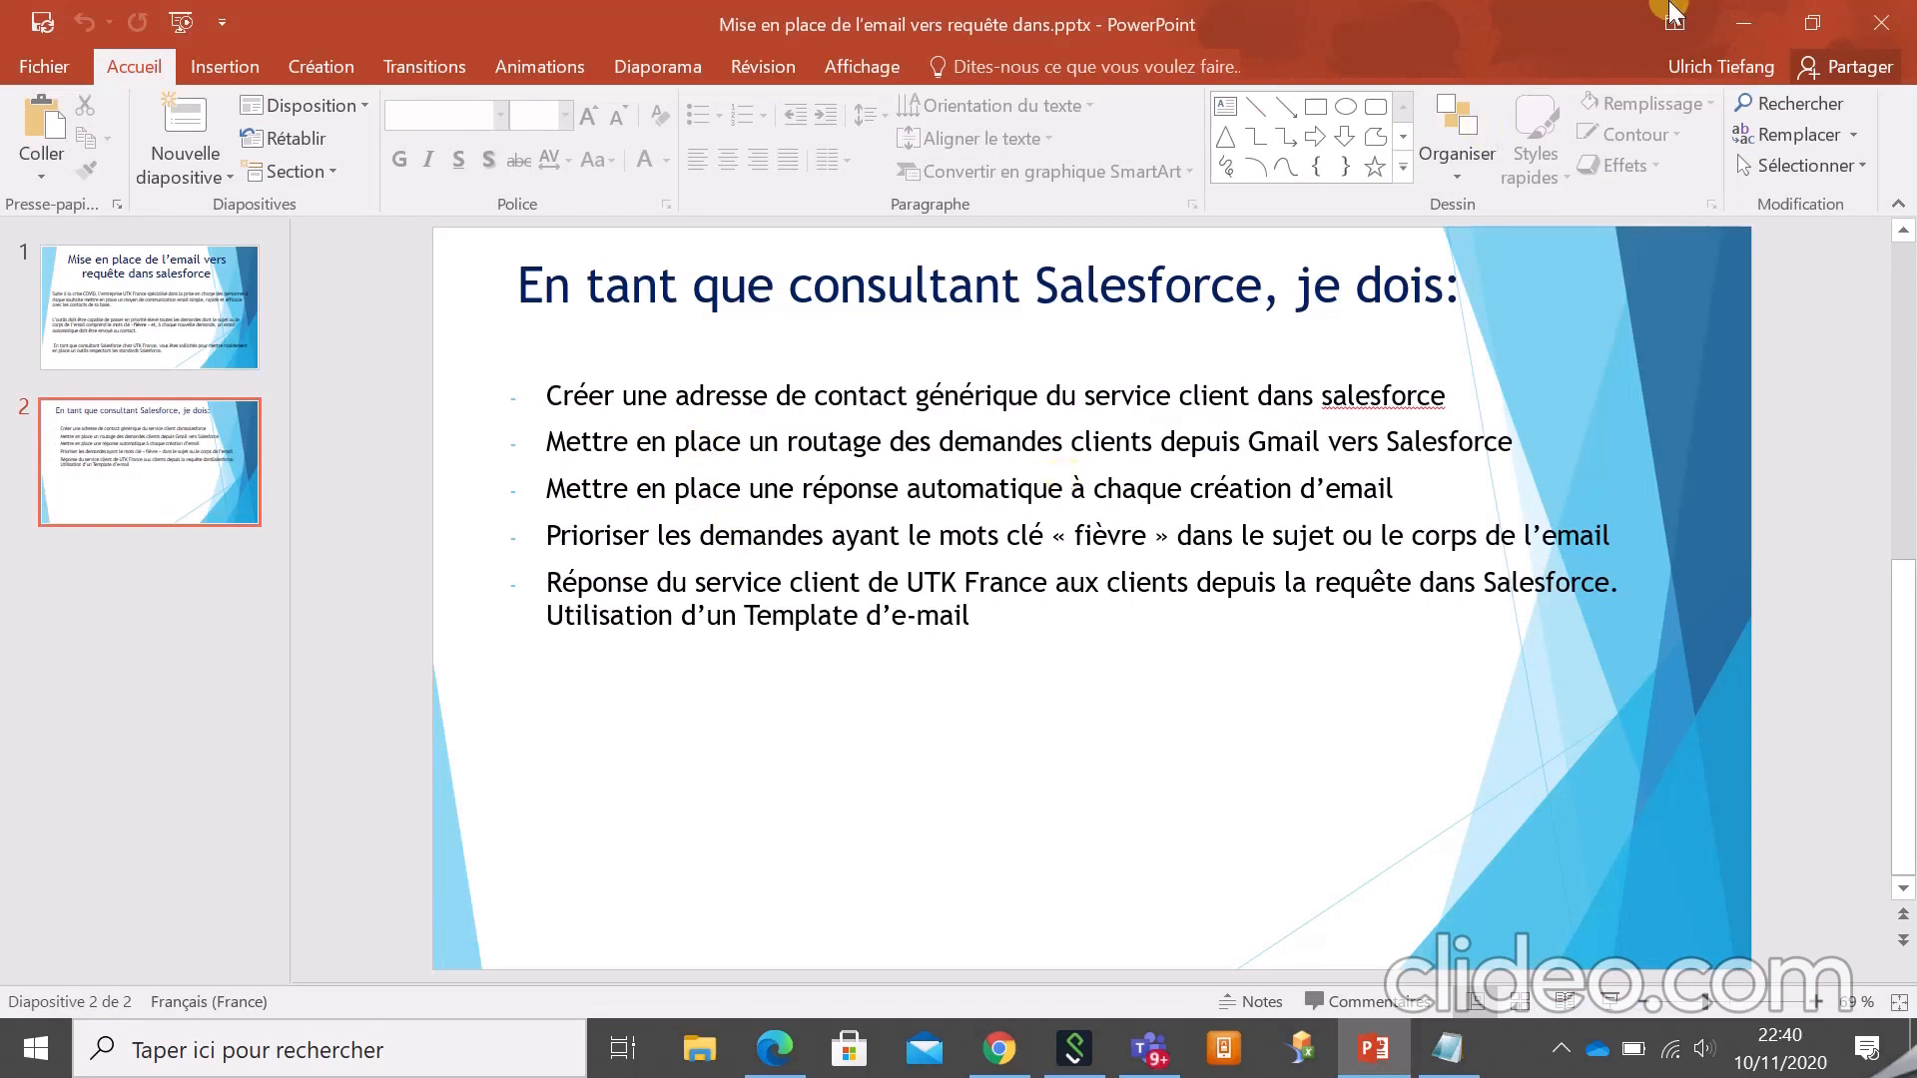
Step: Minimize PowerPoint and select Suivi COVID 19's generated email service address in Salesforce
left_click(1757, 4)
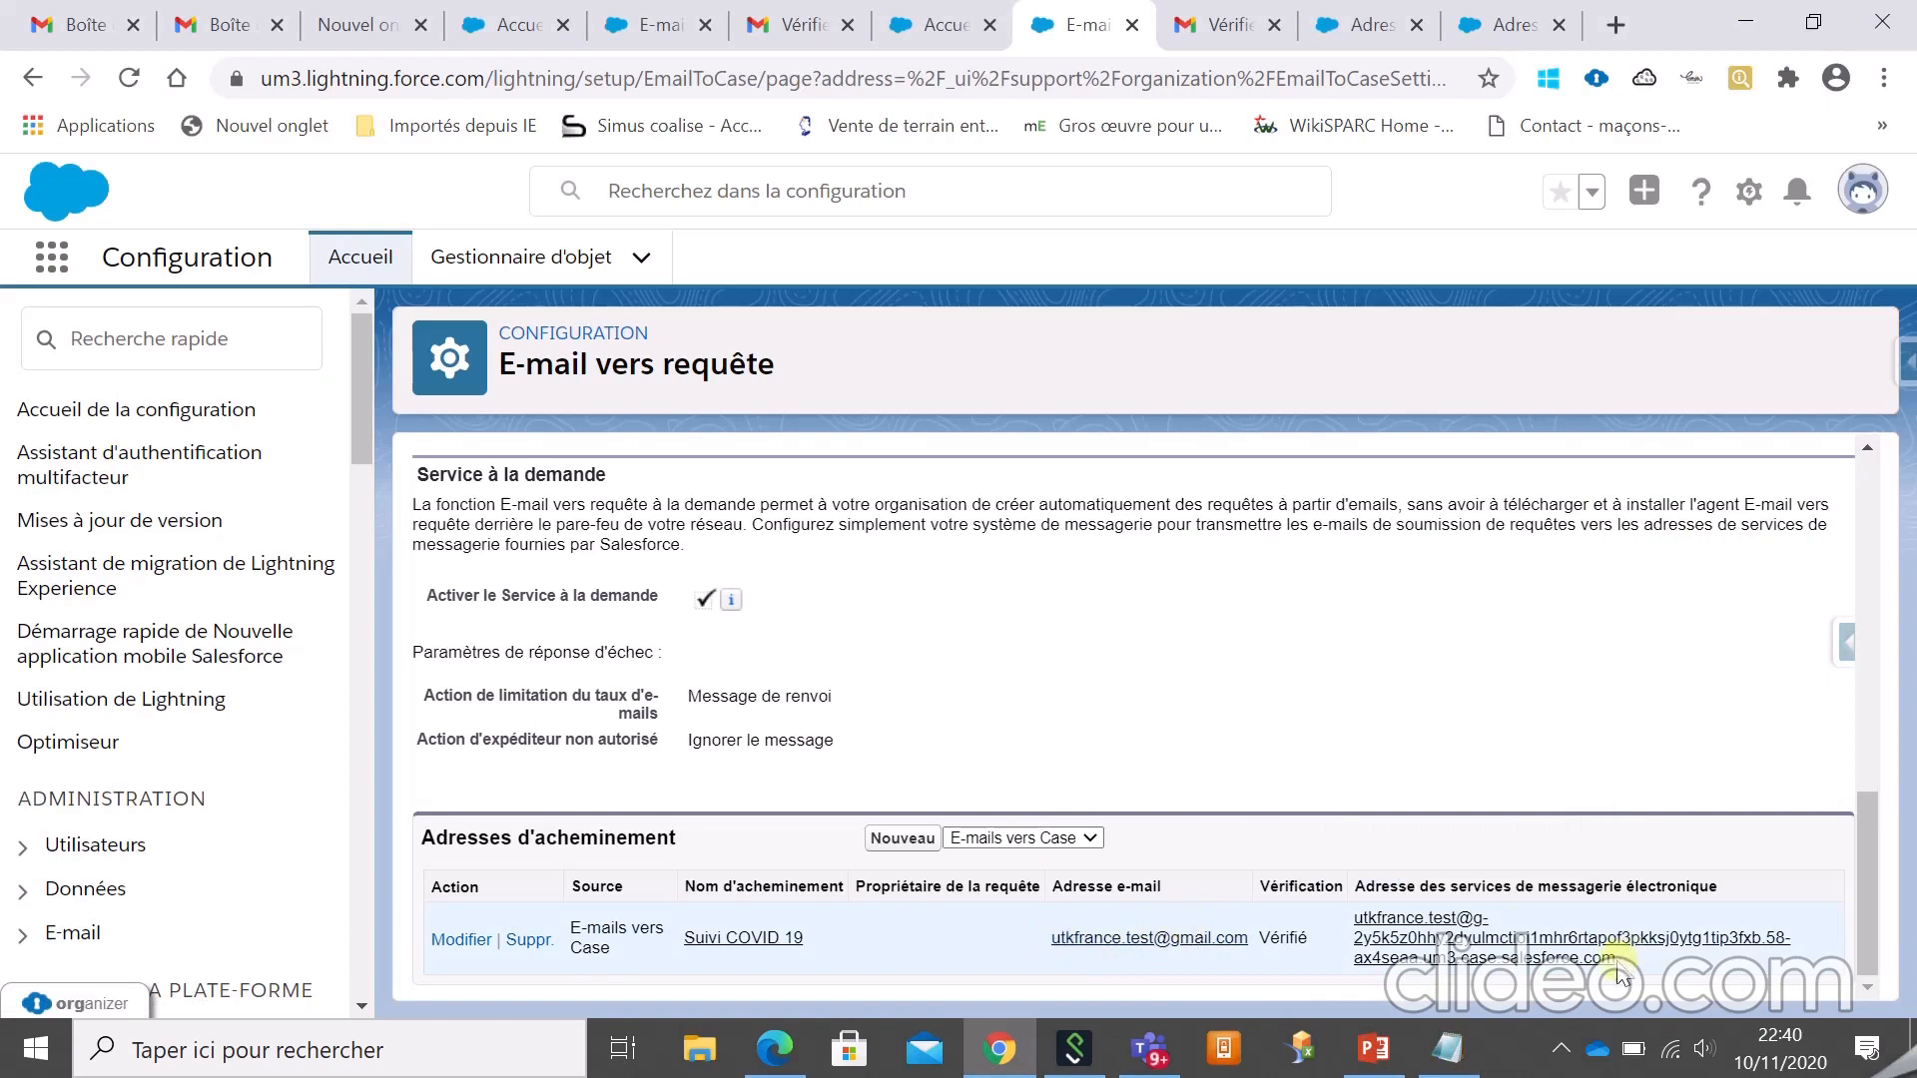
left_click_drag(1617, 958, 1352, 925)
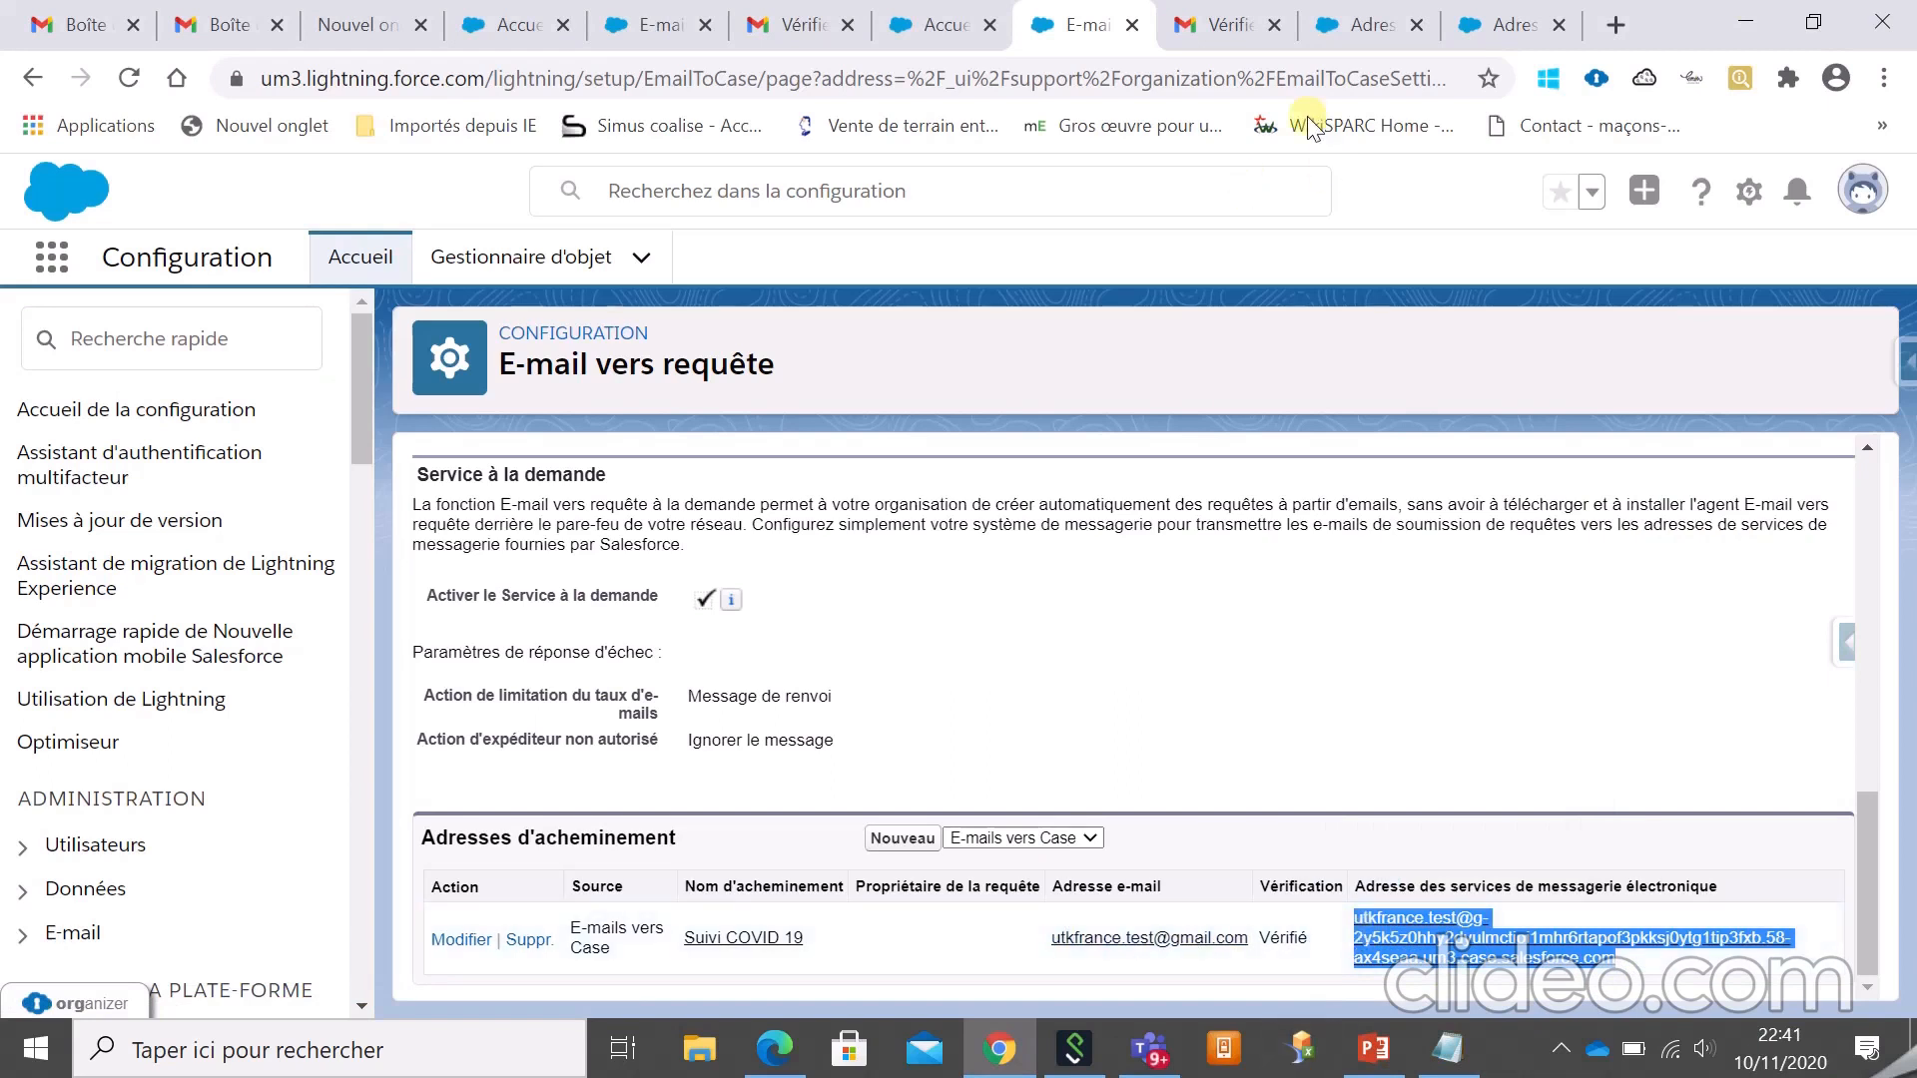
Step: In Gmail's full settings, go to Transfert et POP/IMAP and begin adding a new forwarding address
left_click(1218, 20)
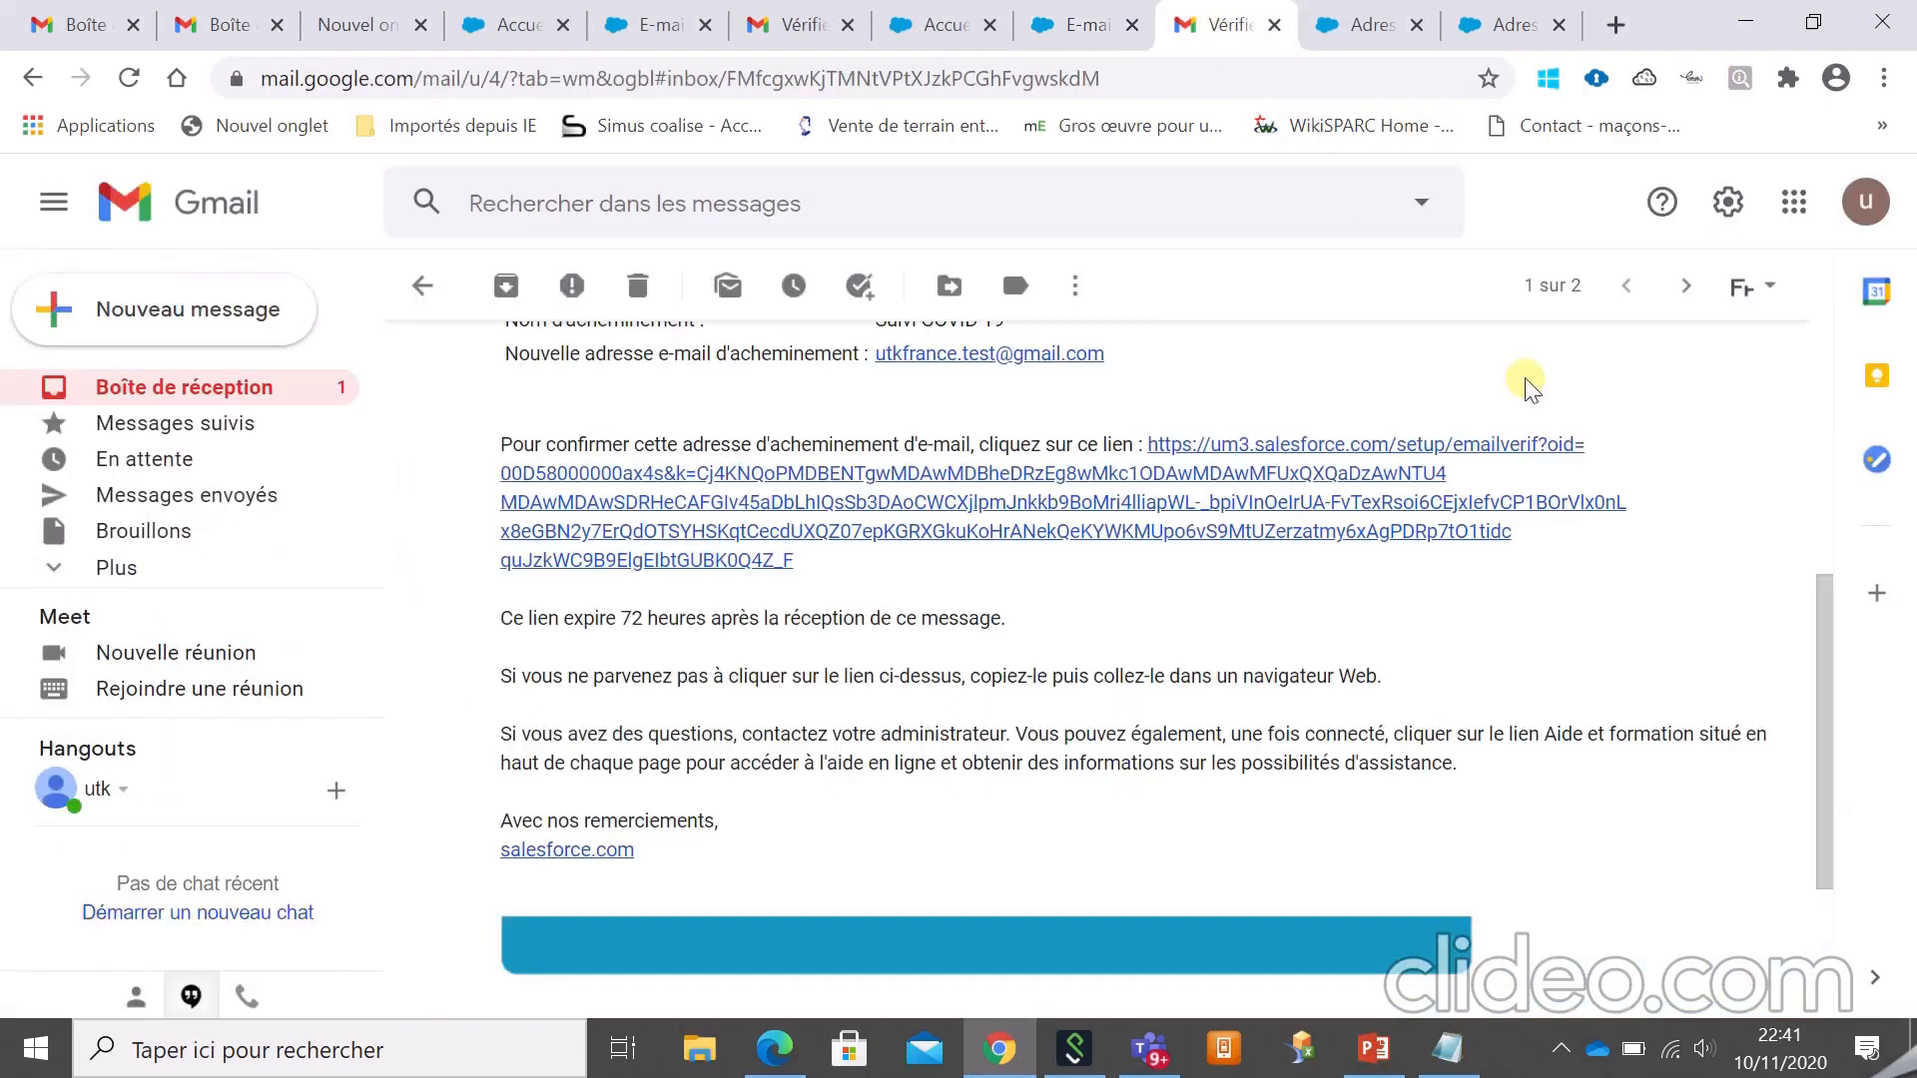
left_click_drag(1817, 637, 1810, 397)
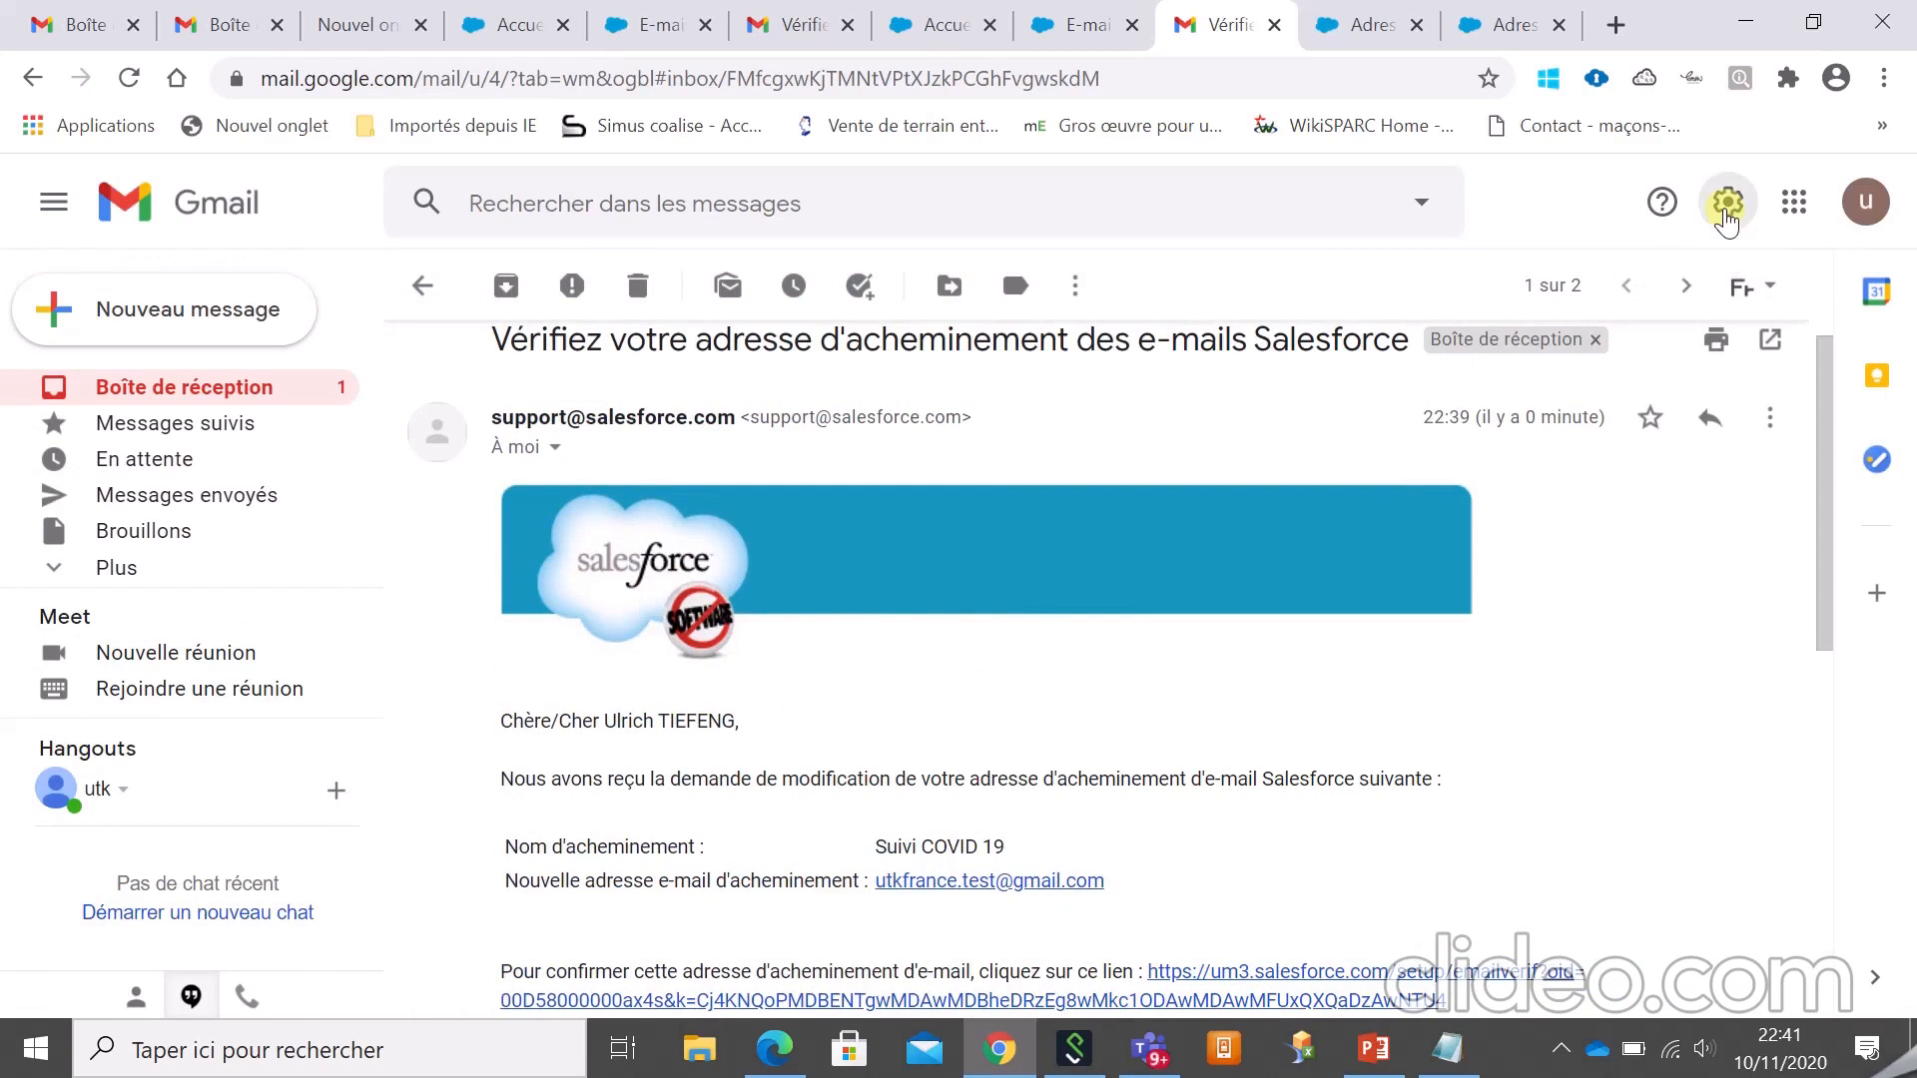
left_click(1725, 214)
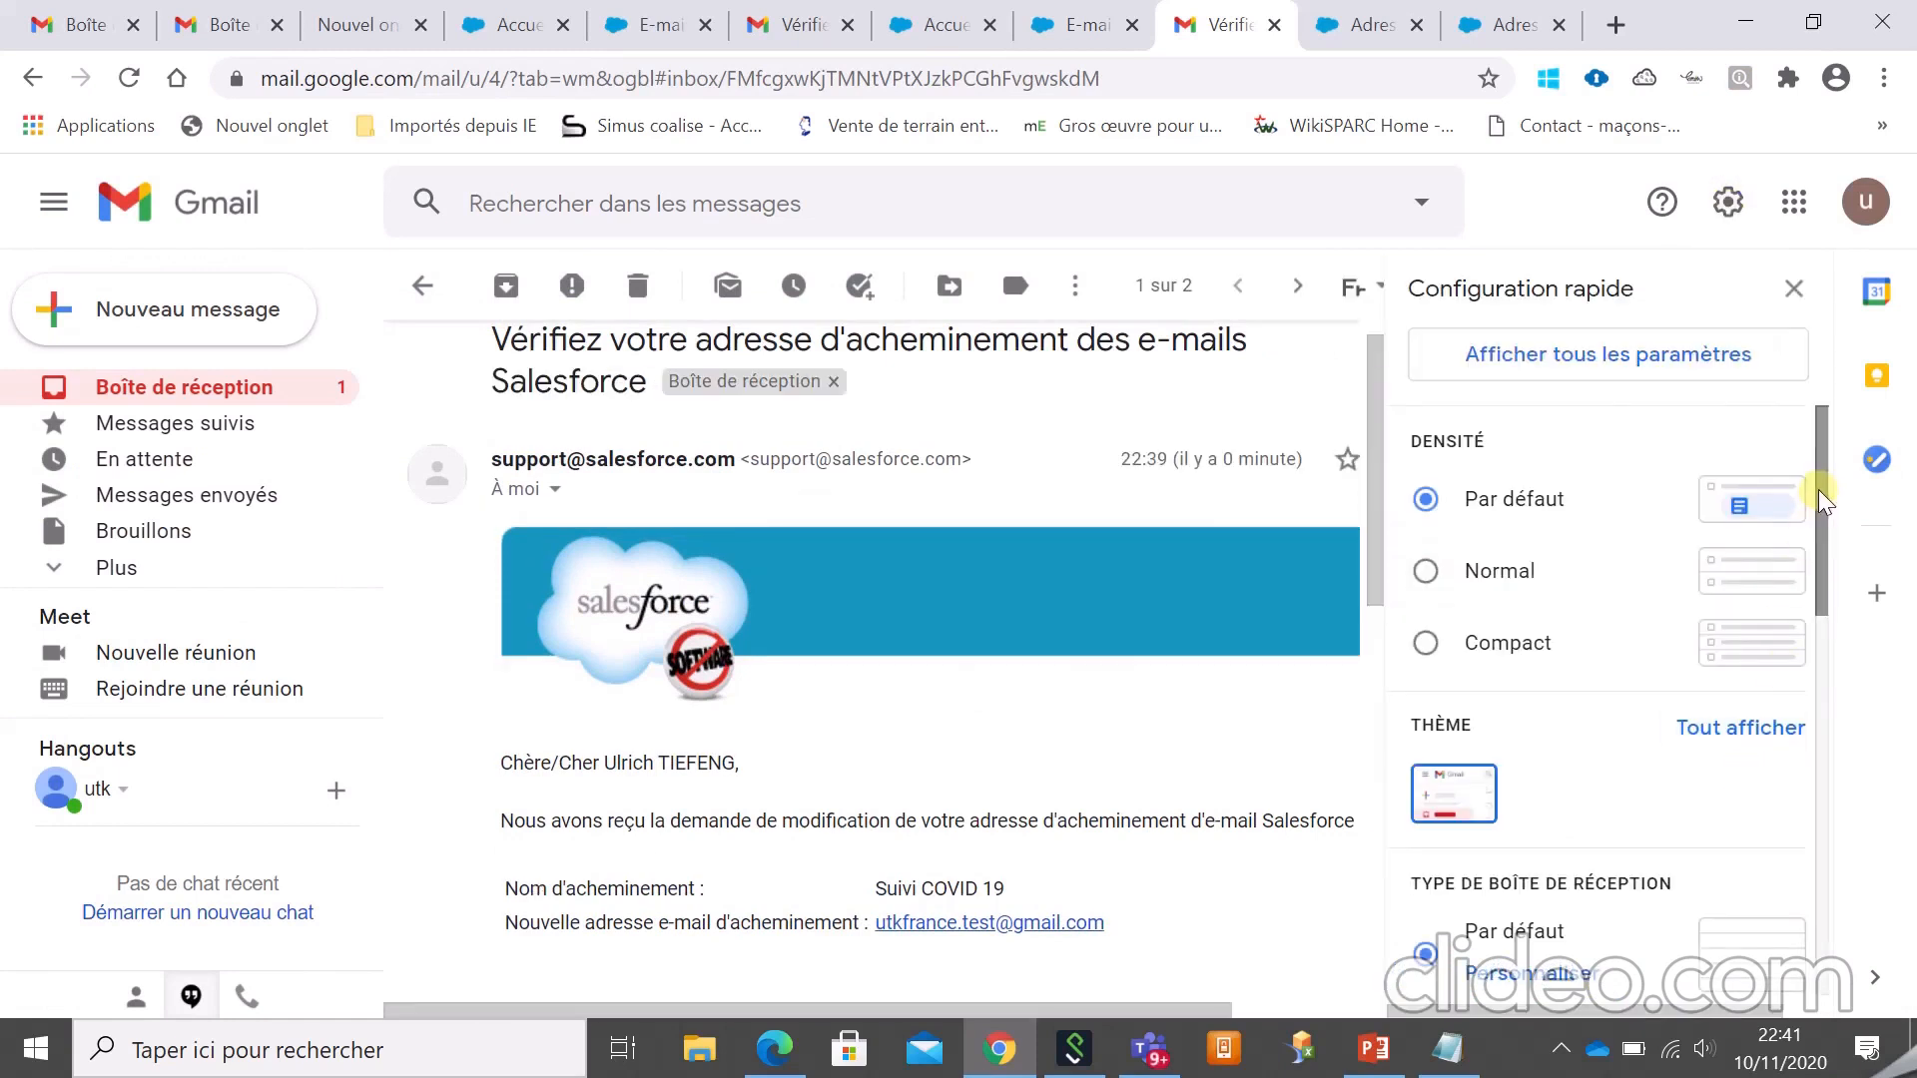
left_click_drag(1818, 489, 1797, 420)
left_click(1612, 351)
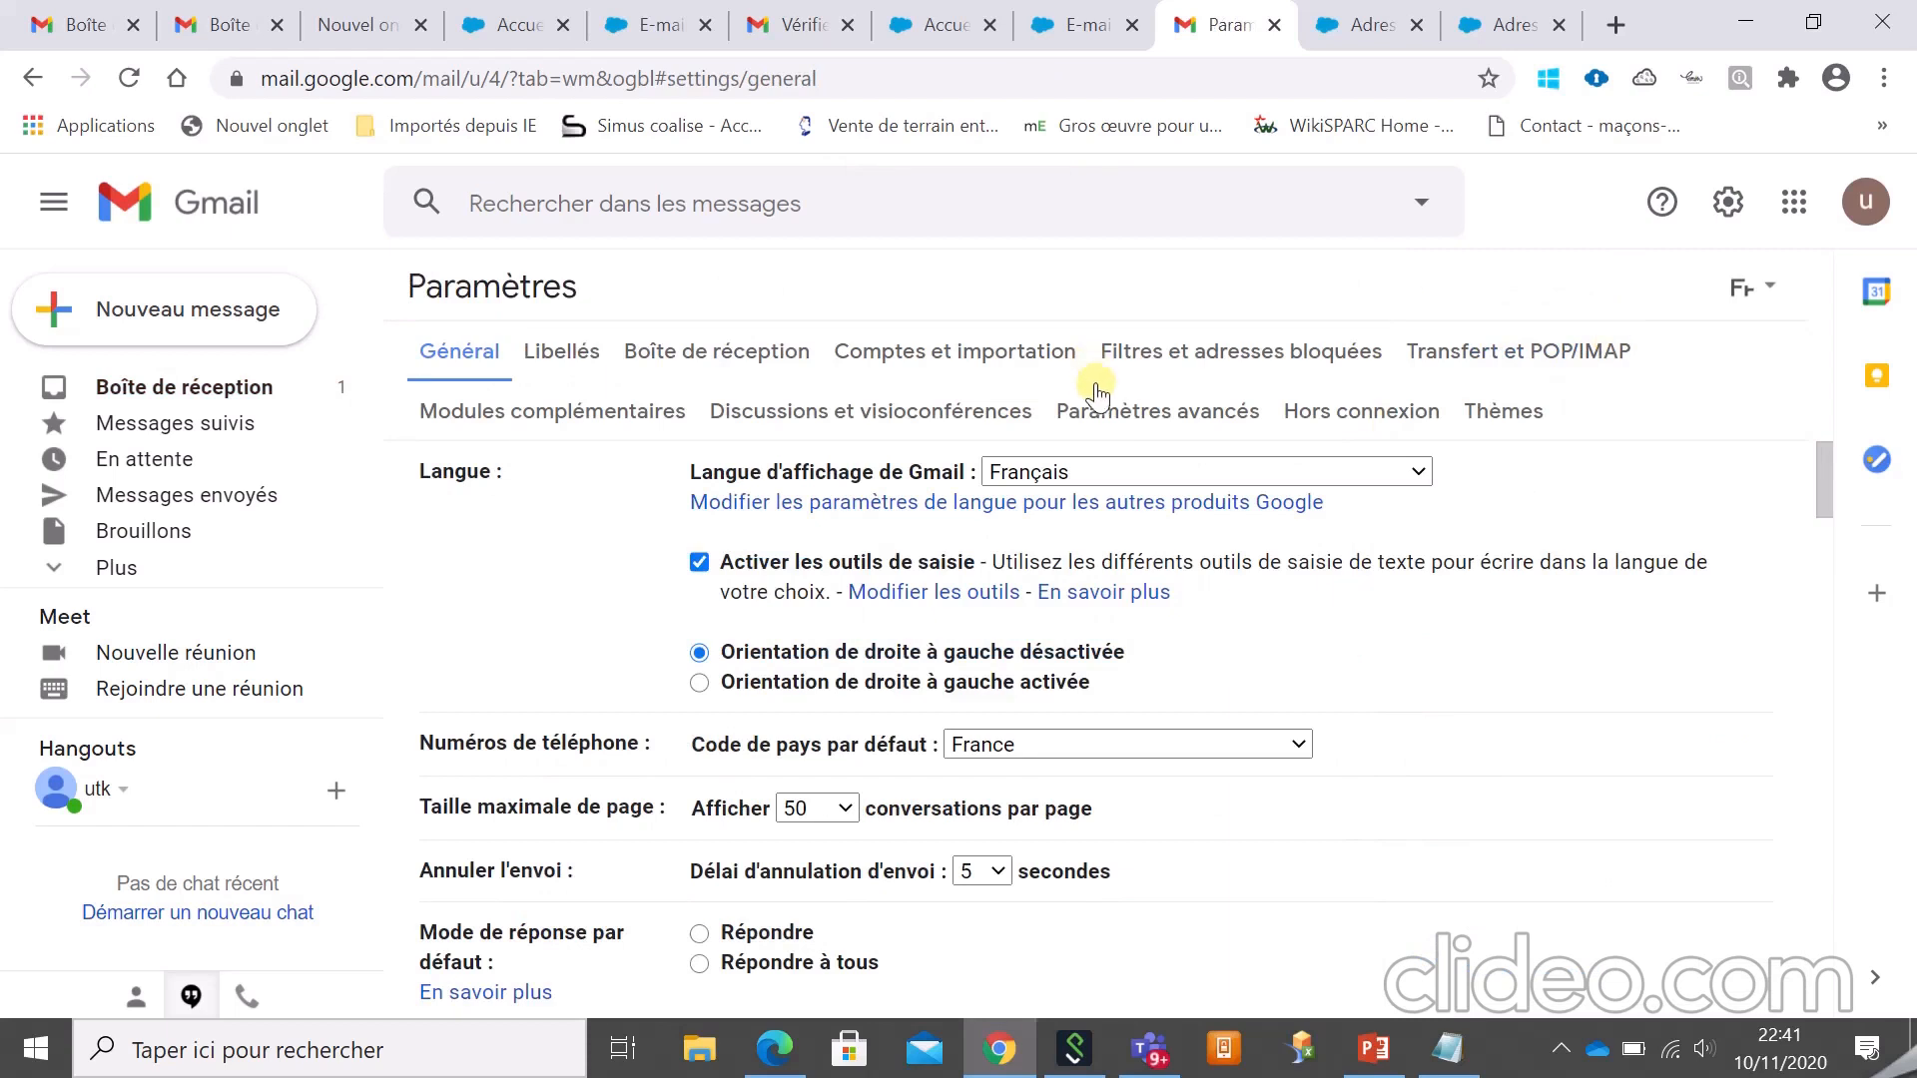
left_click(1446, 360)
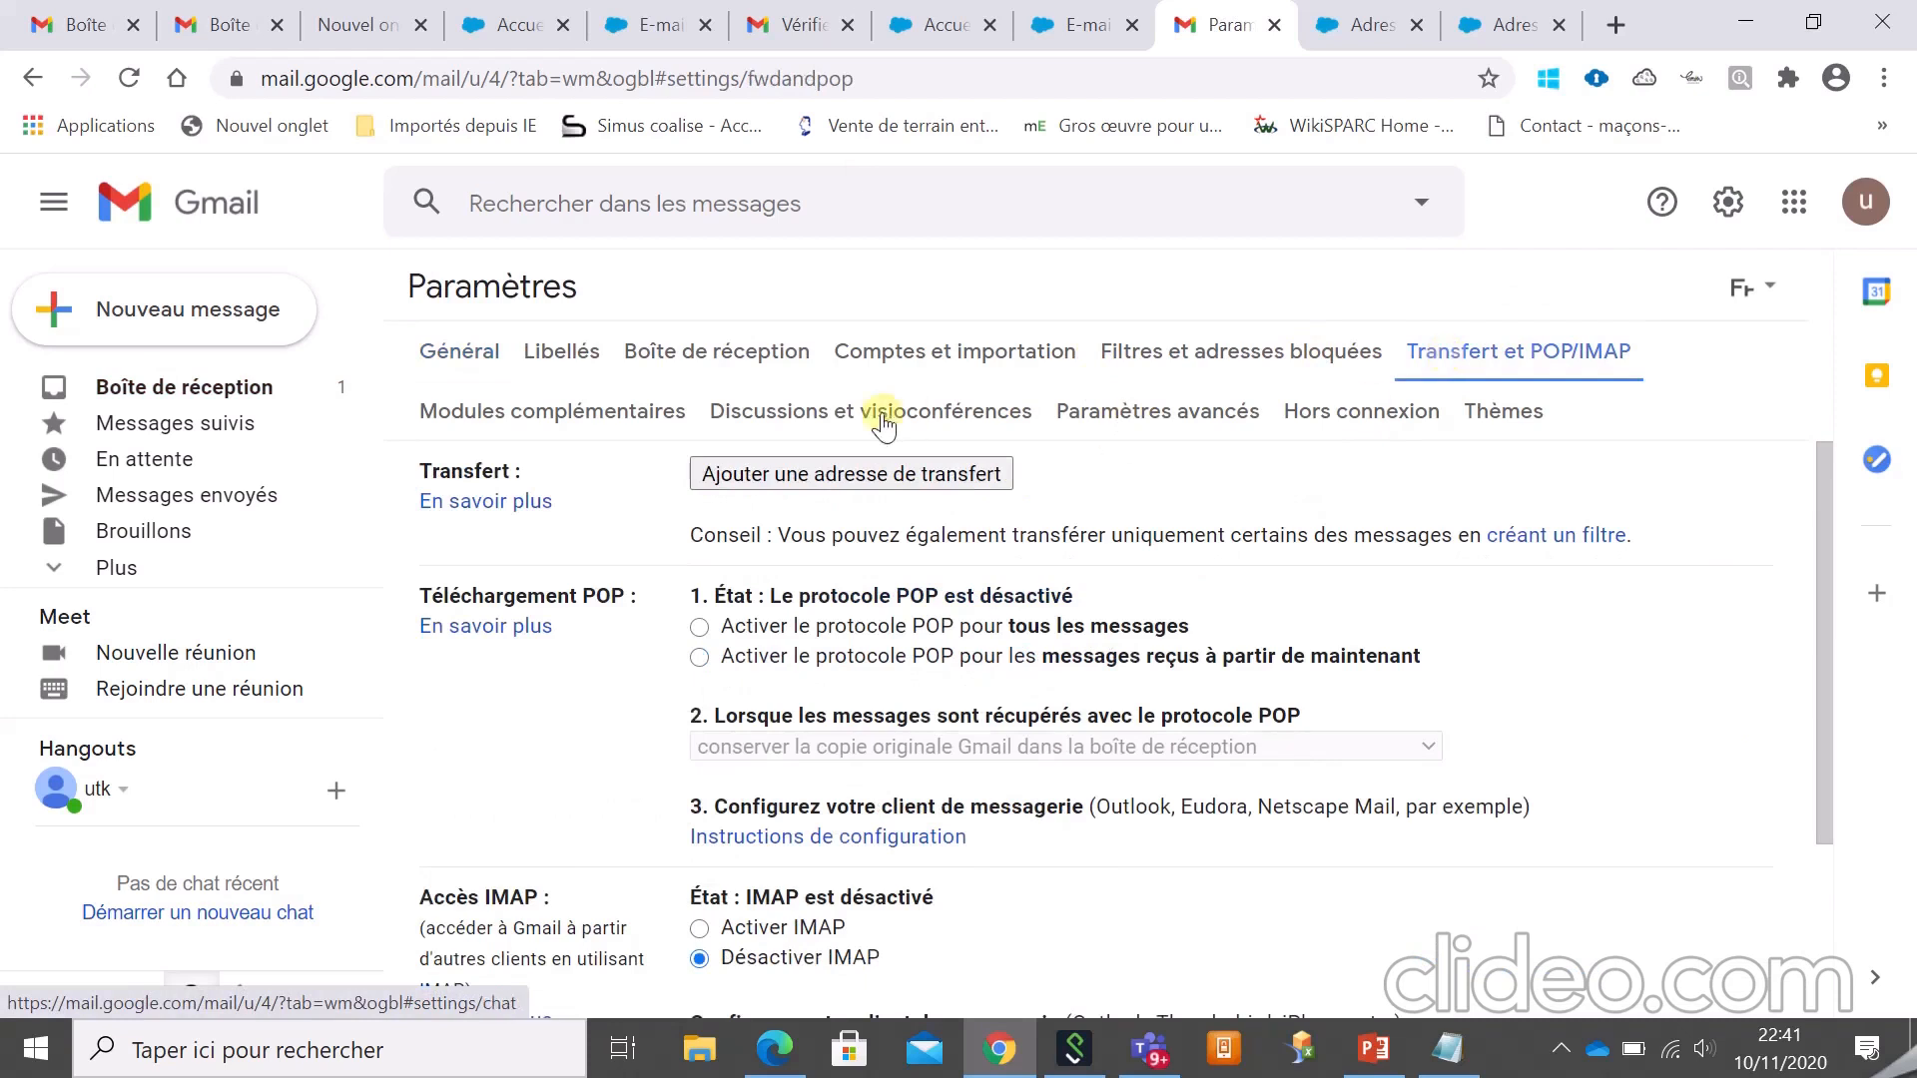
left_click(857, 471)
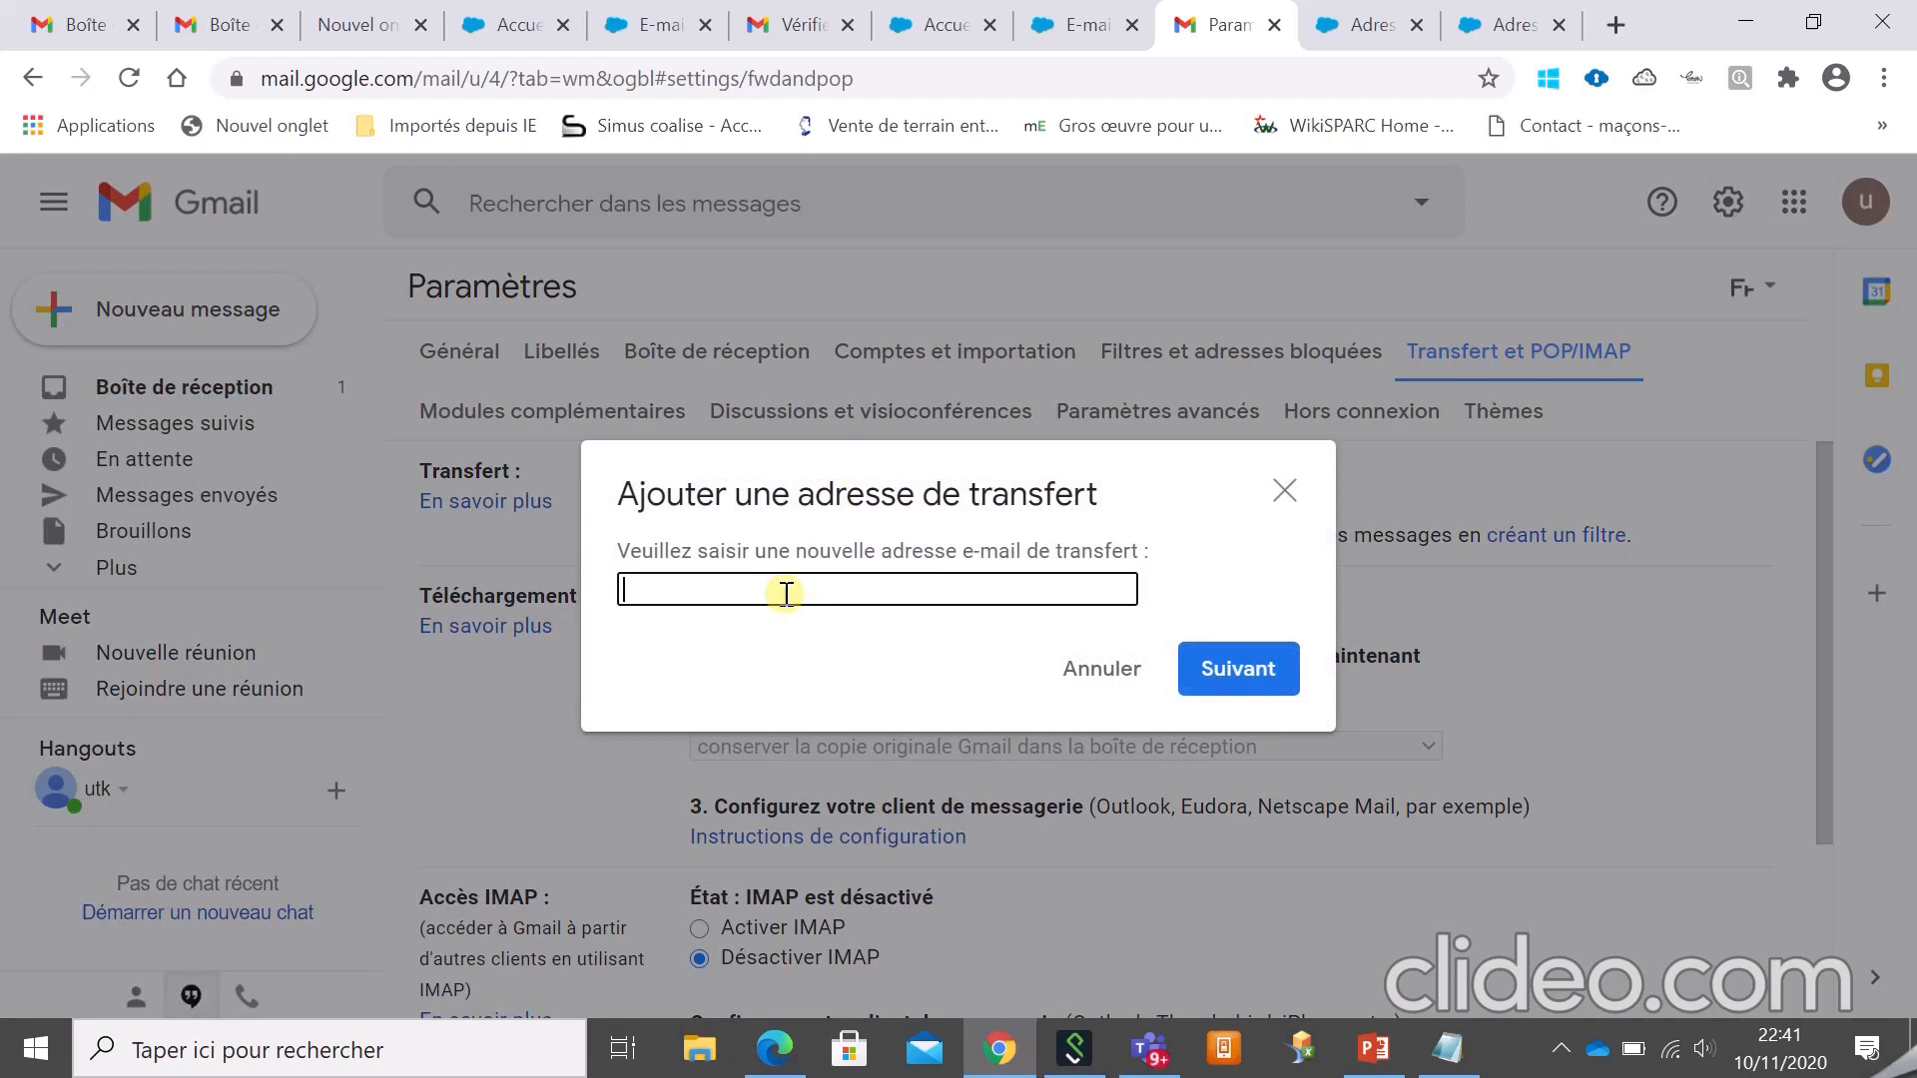
Step: Add the pasted Salesforce case address as a Gmail forwarding address, then return to the Salesforce Accueil tab
key("ctrl+v")
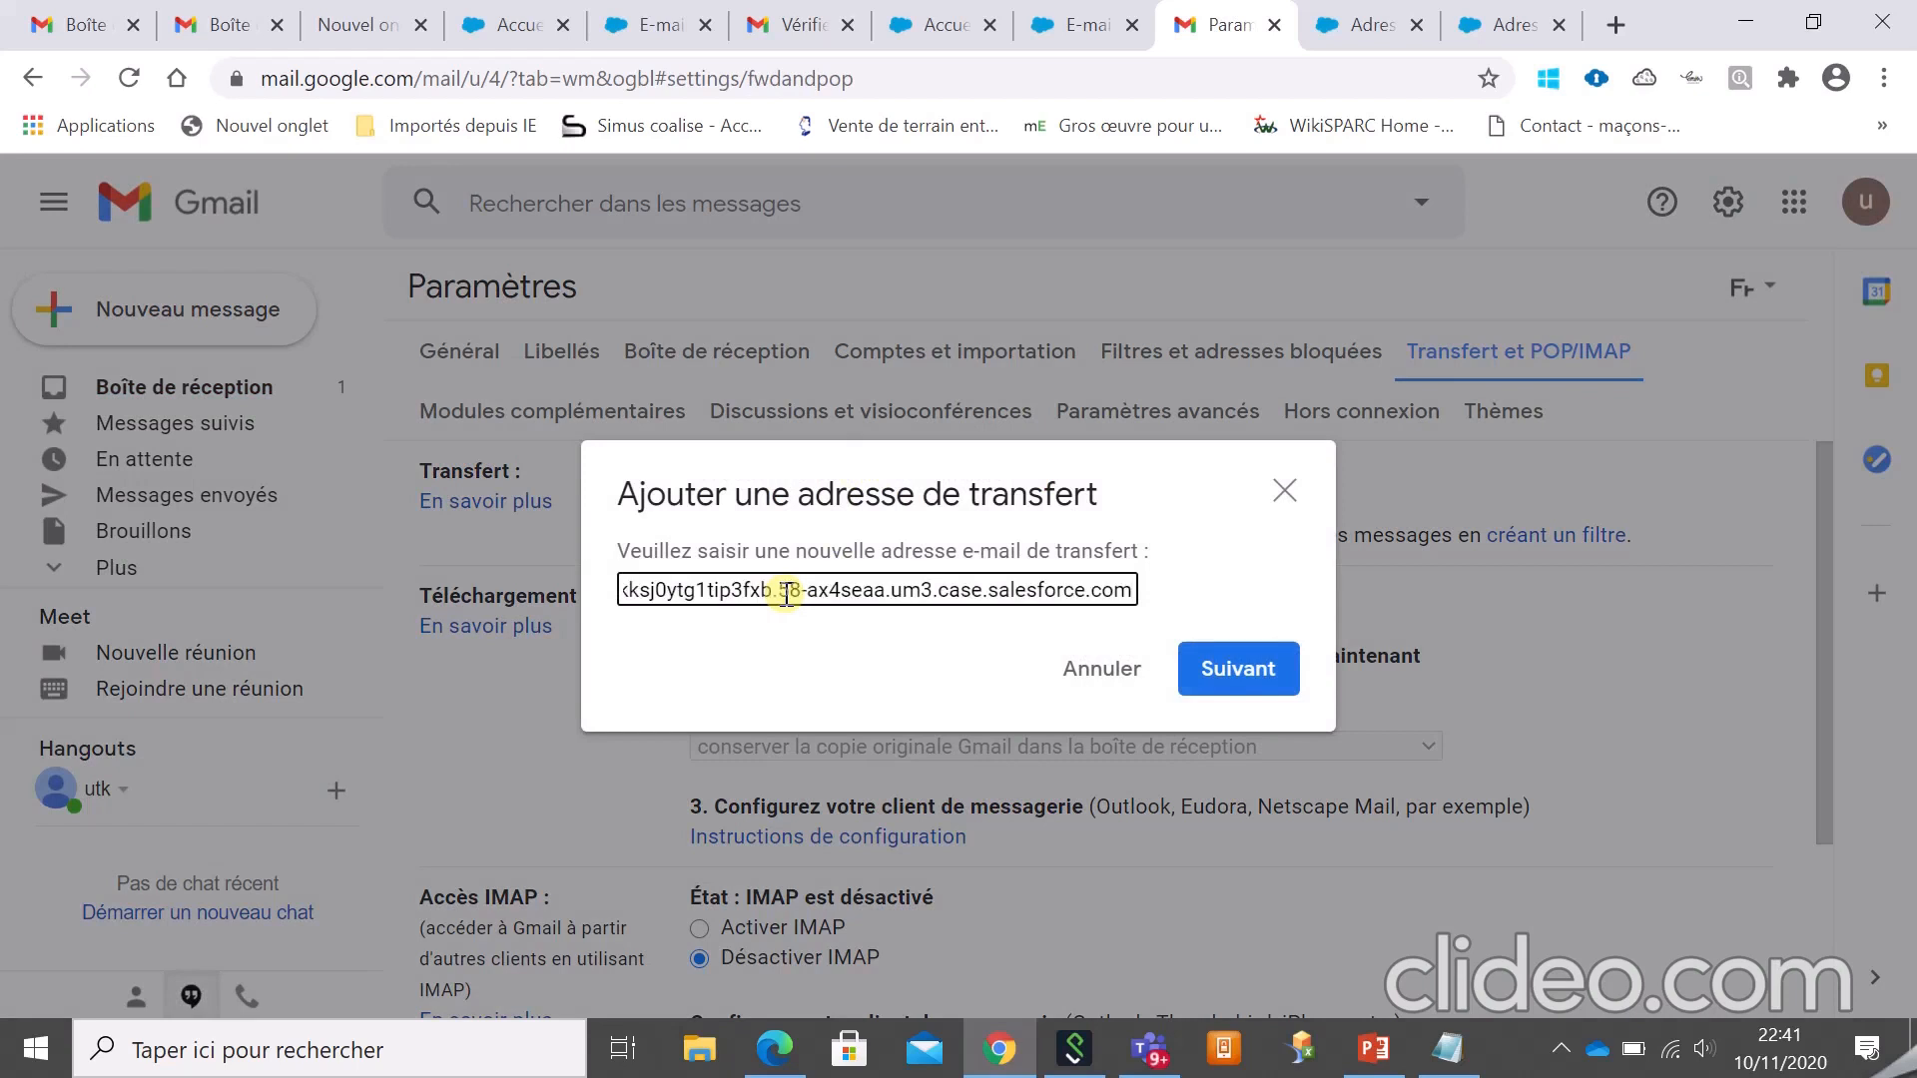
left_click(1239, 676)
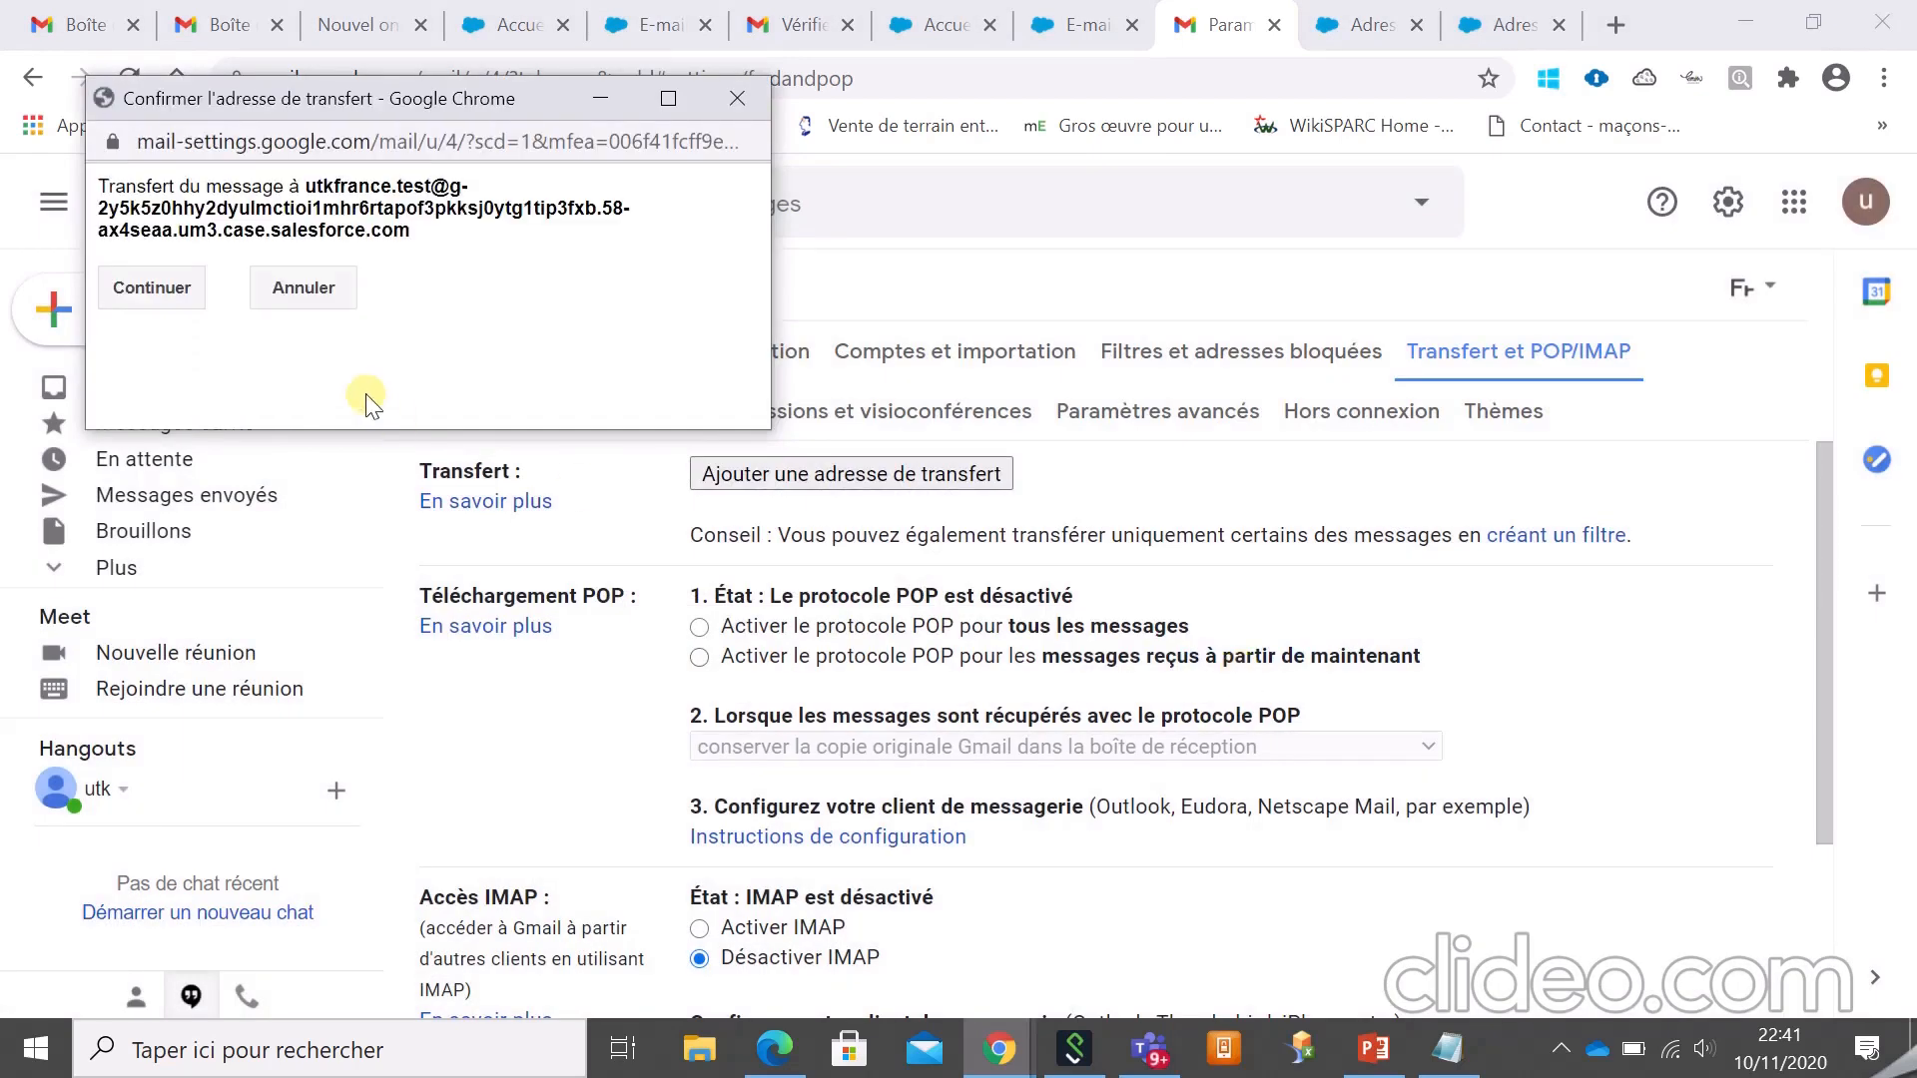
left_click(150, 287)
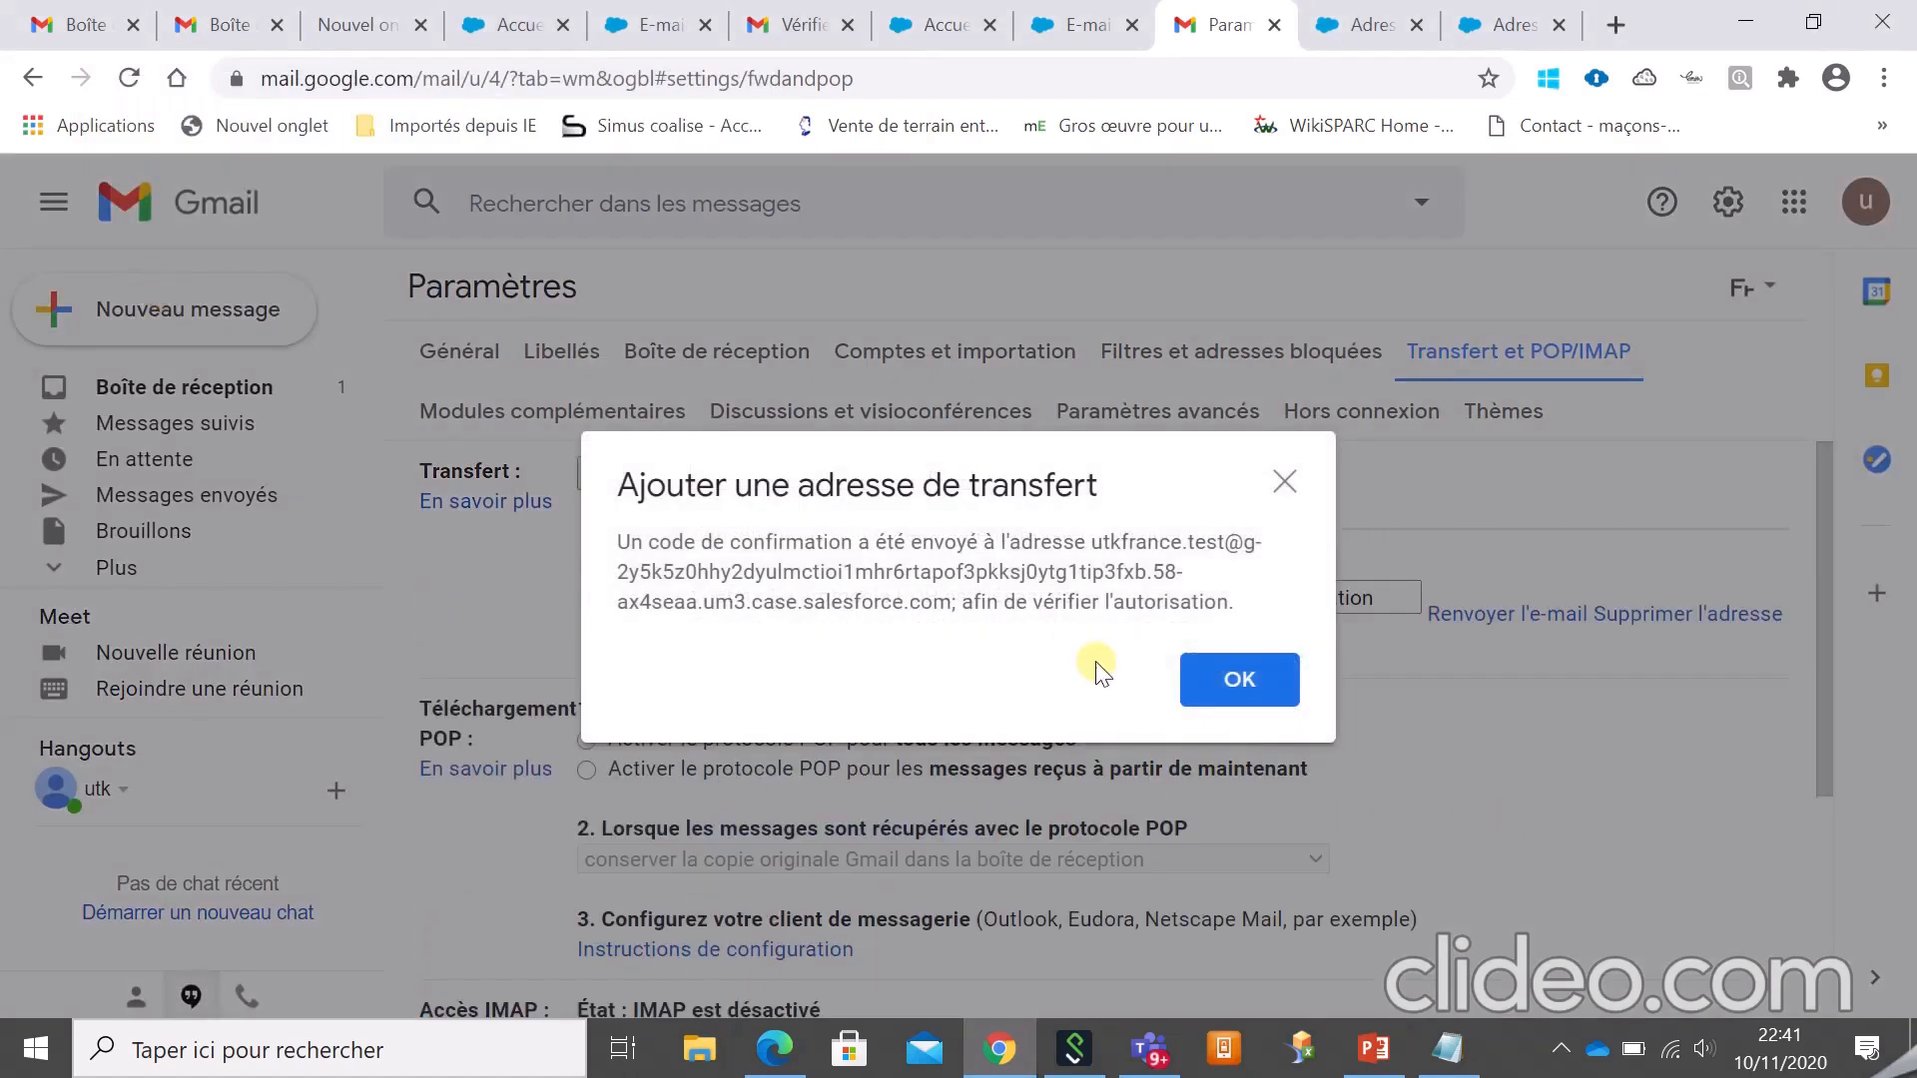
left_click(1235, 683)
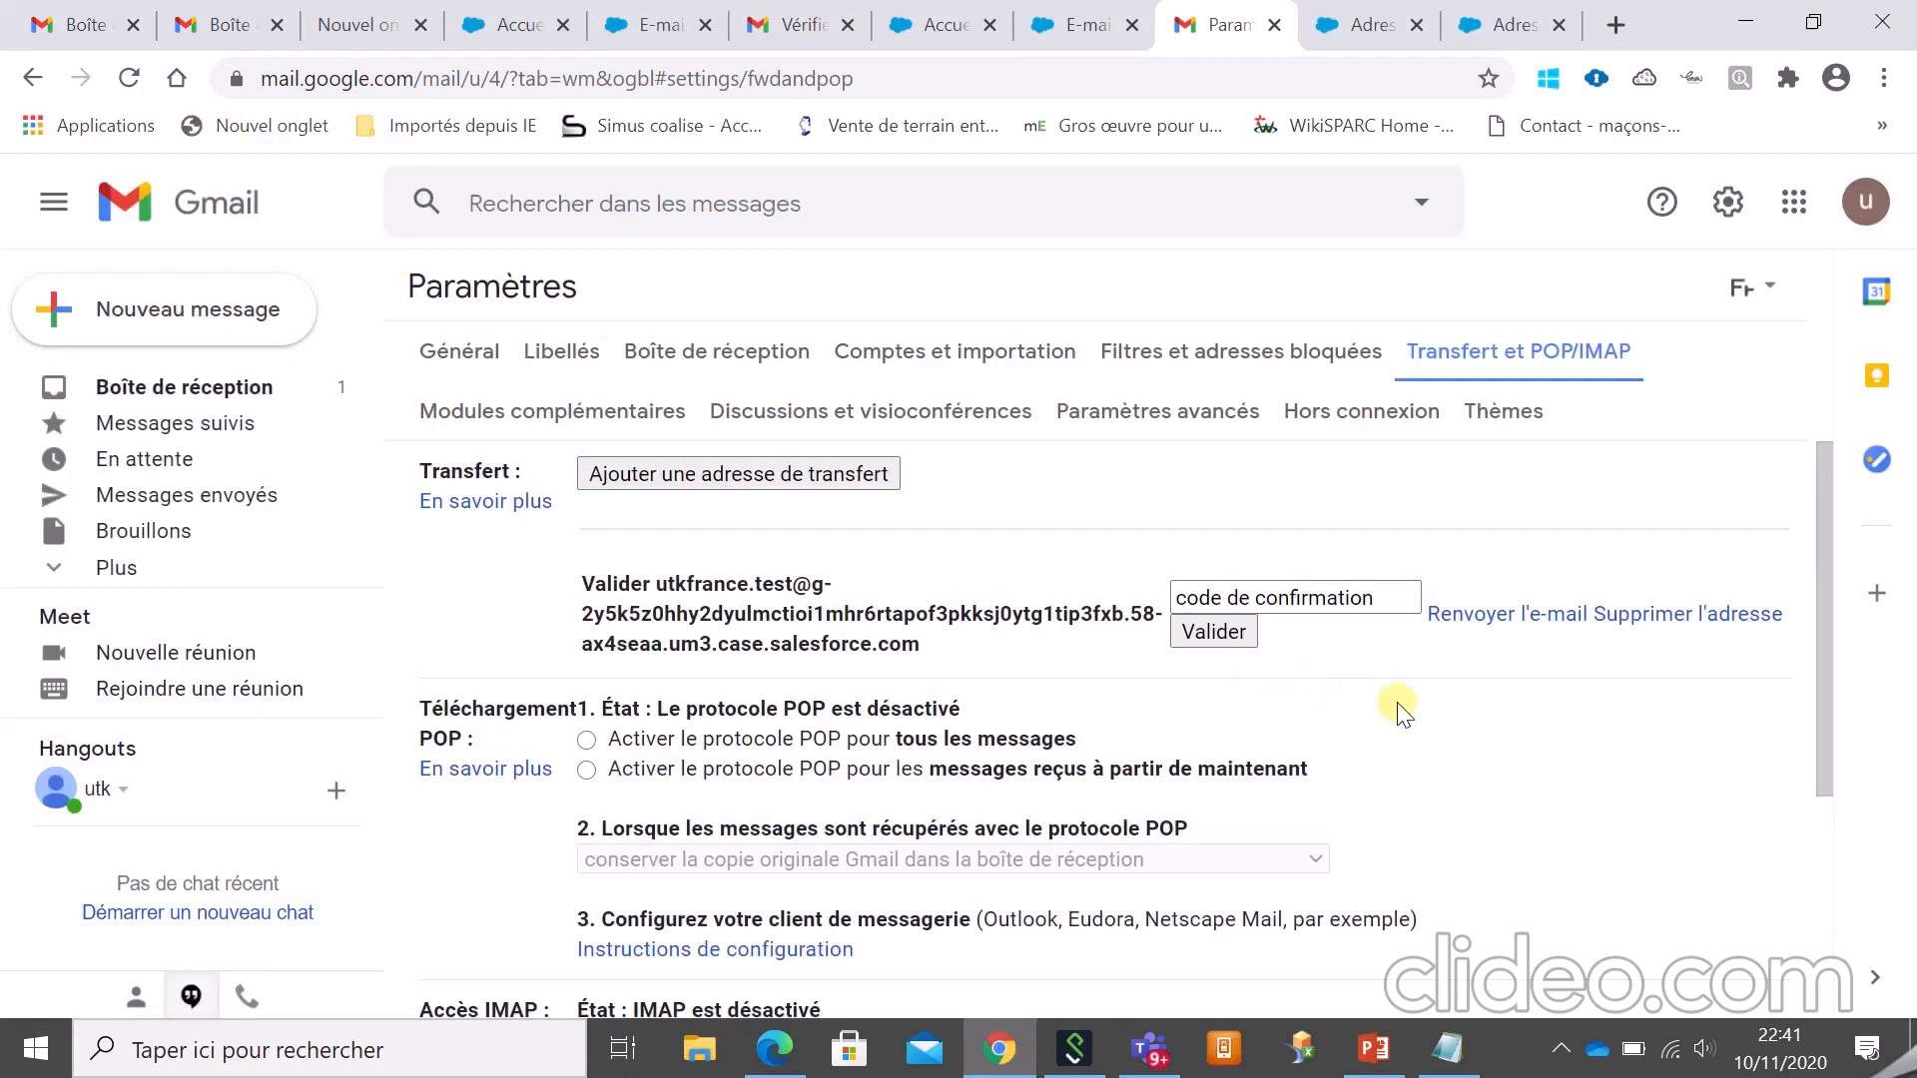
left_click(946, 14)
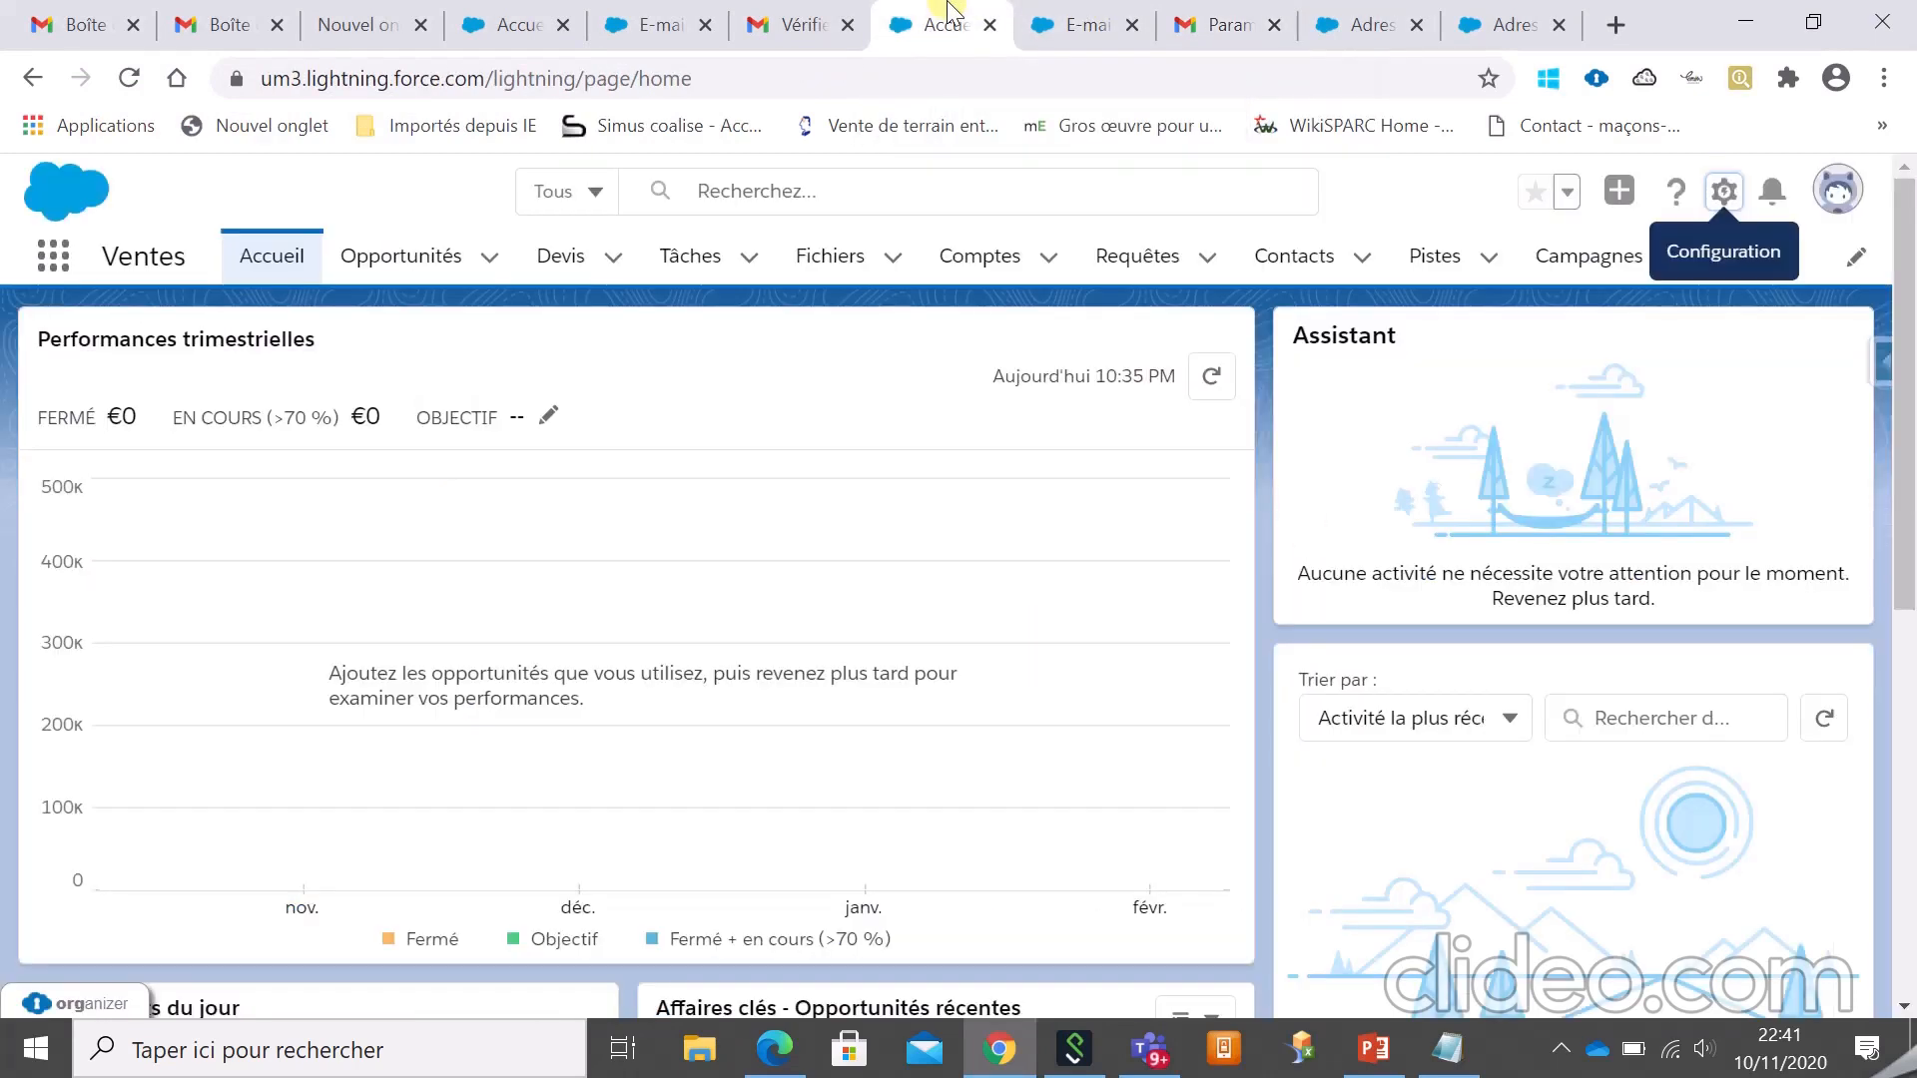
Step: Open the Gmail forwarding-confirmation case from the COVID 19 cases view and select its confirmation code
left_click(1137, 262)
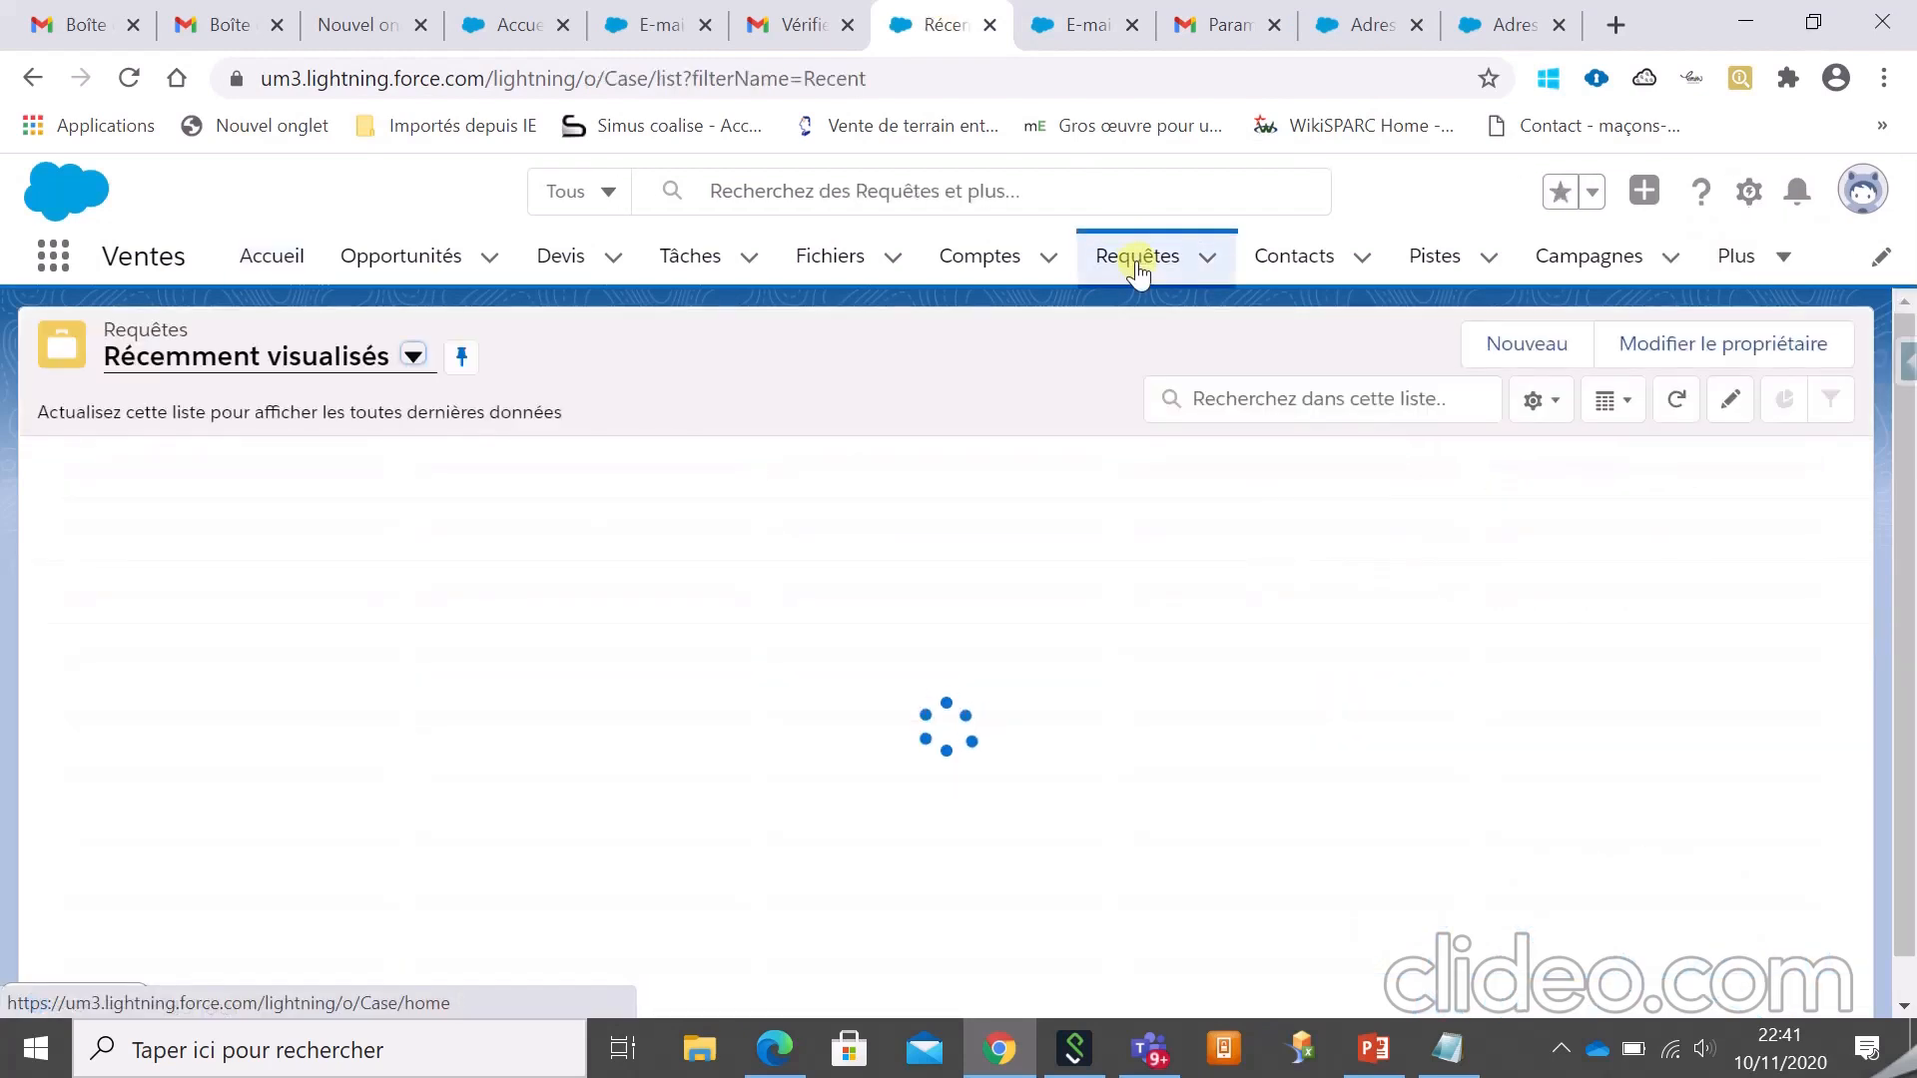
left_click(414, 356)
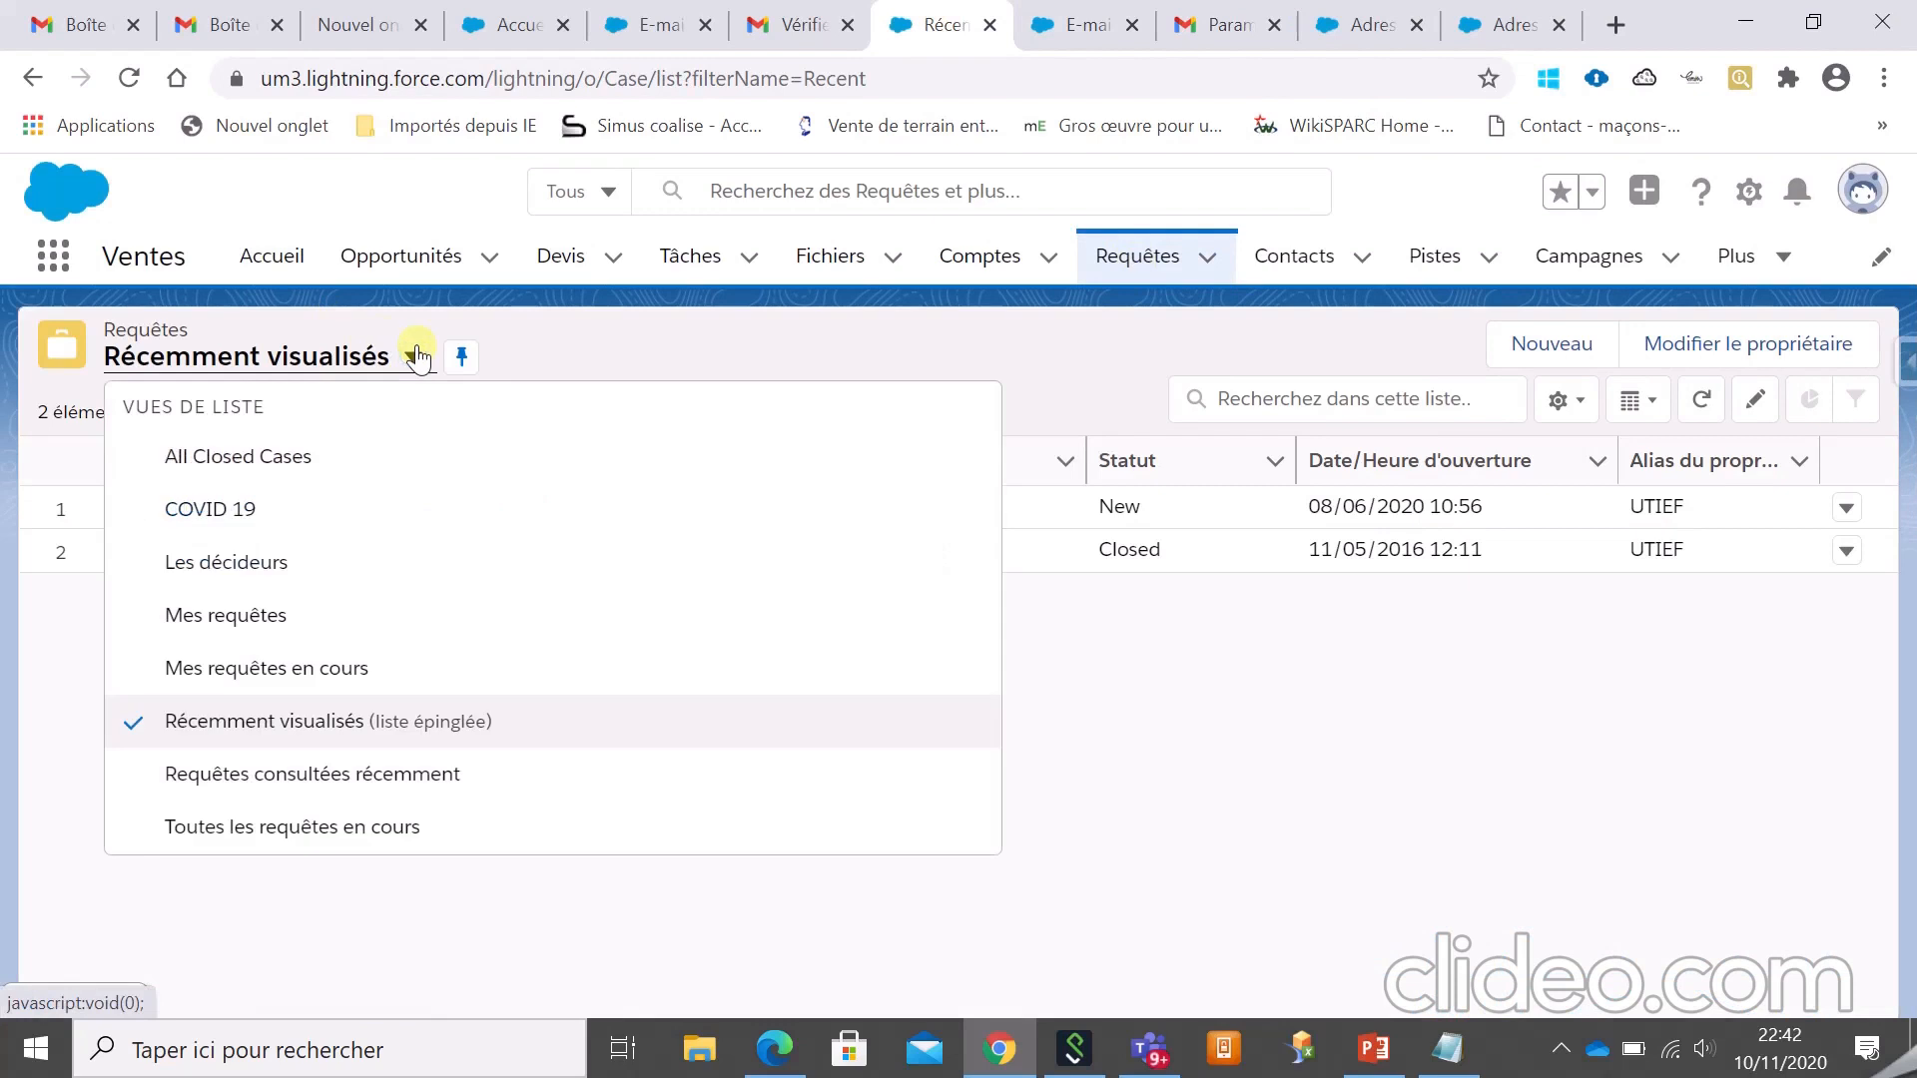
left_click(312, 513)
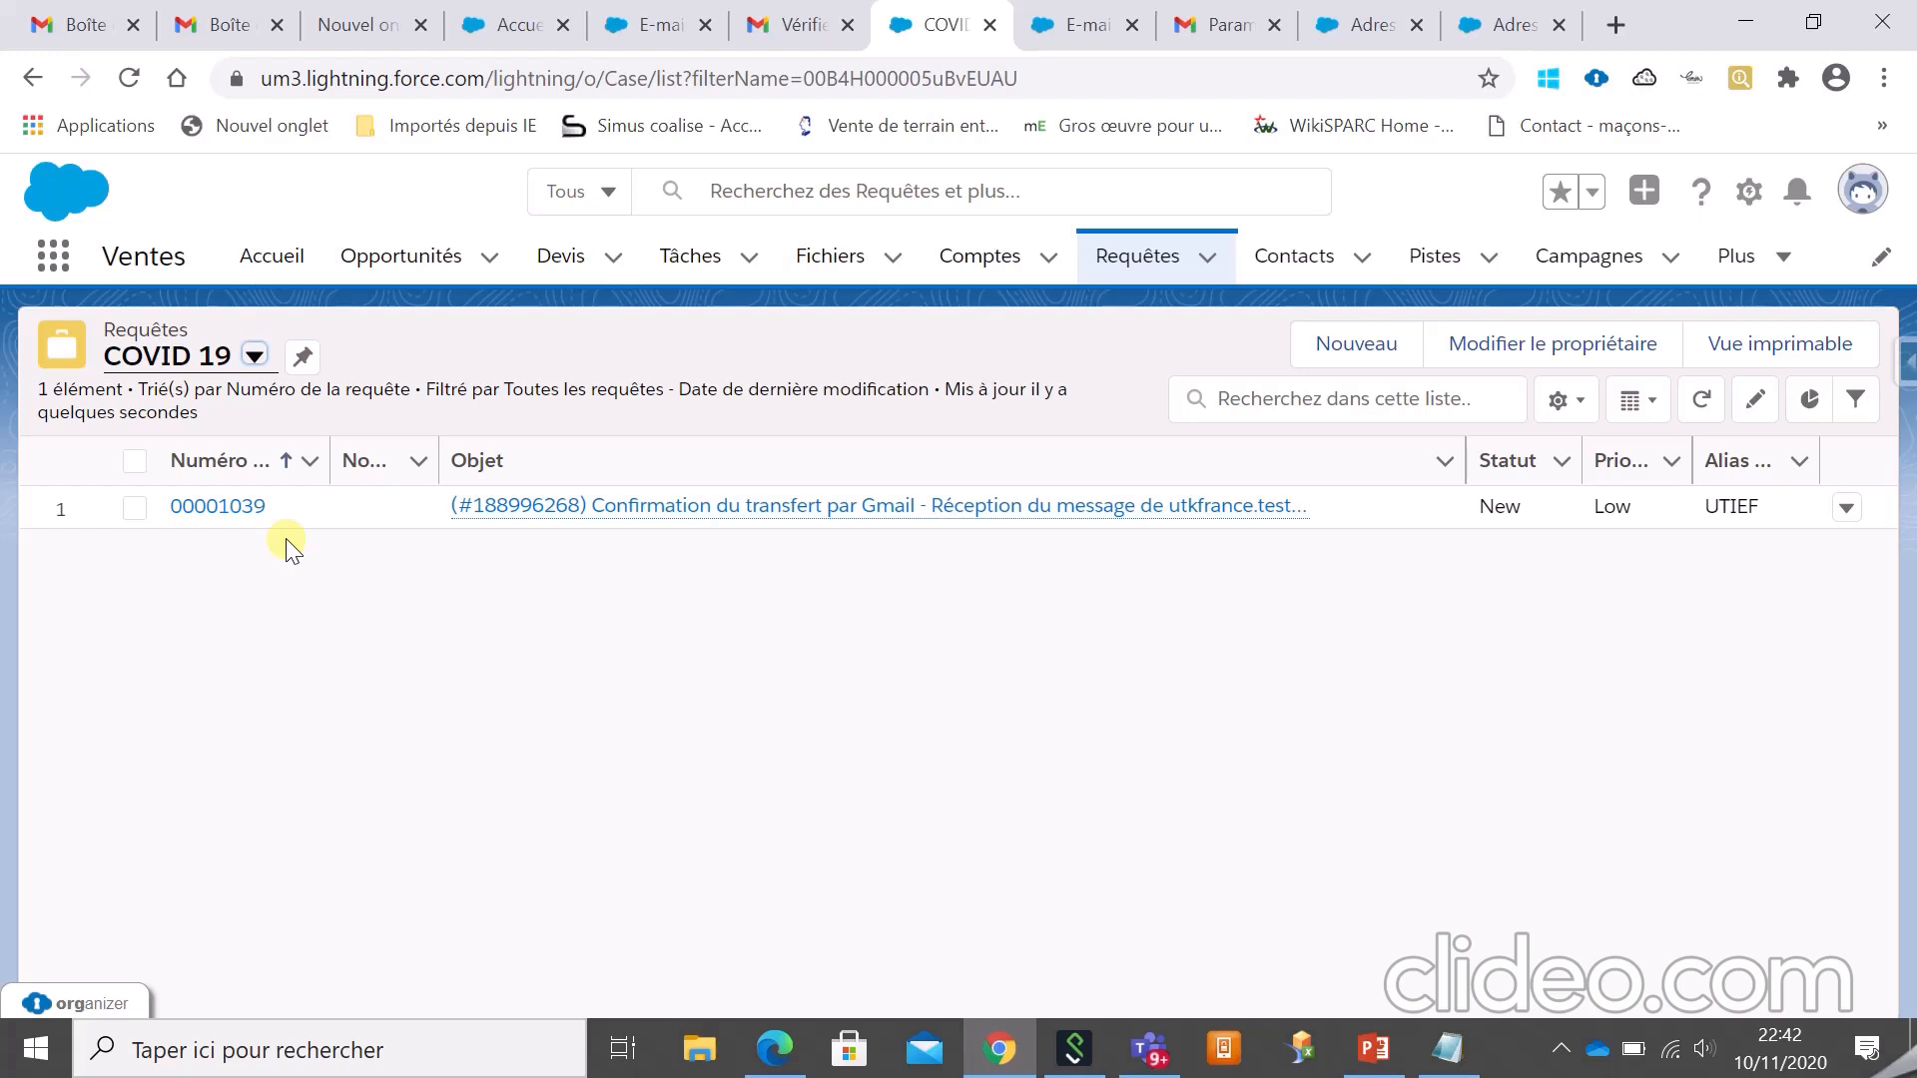
left_click(650, 507)
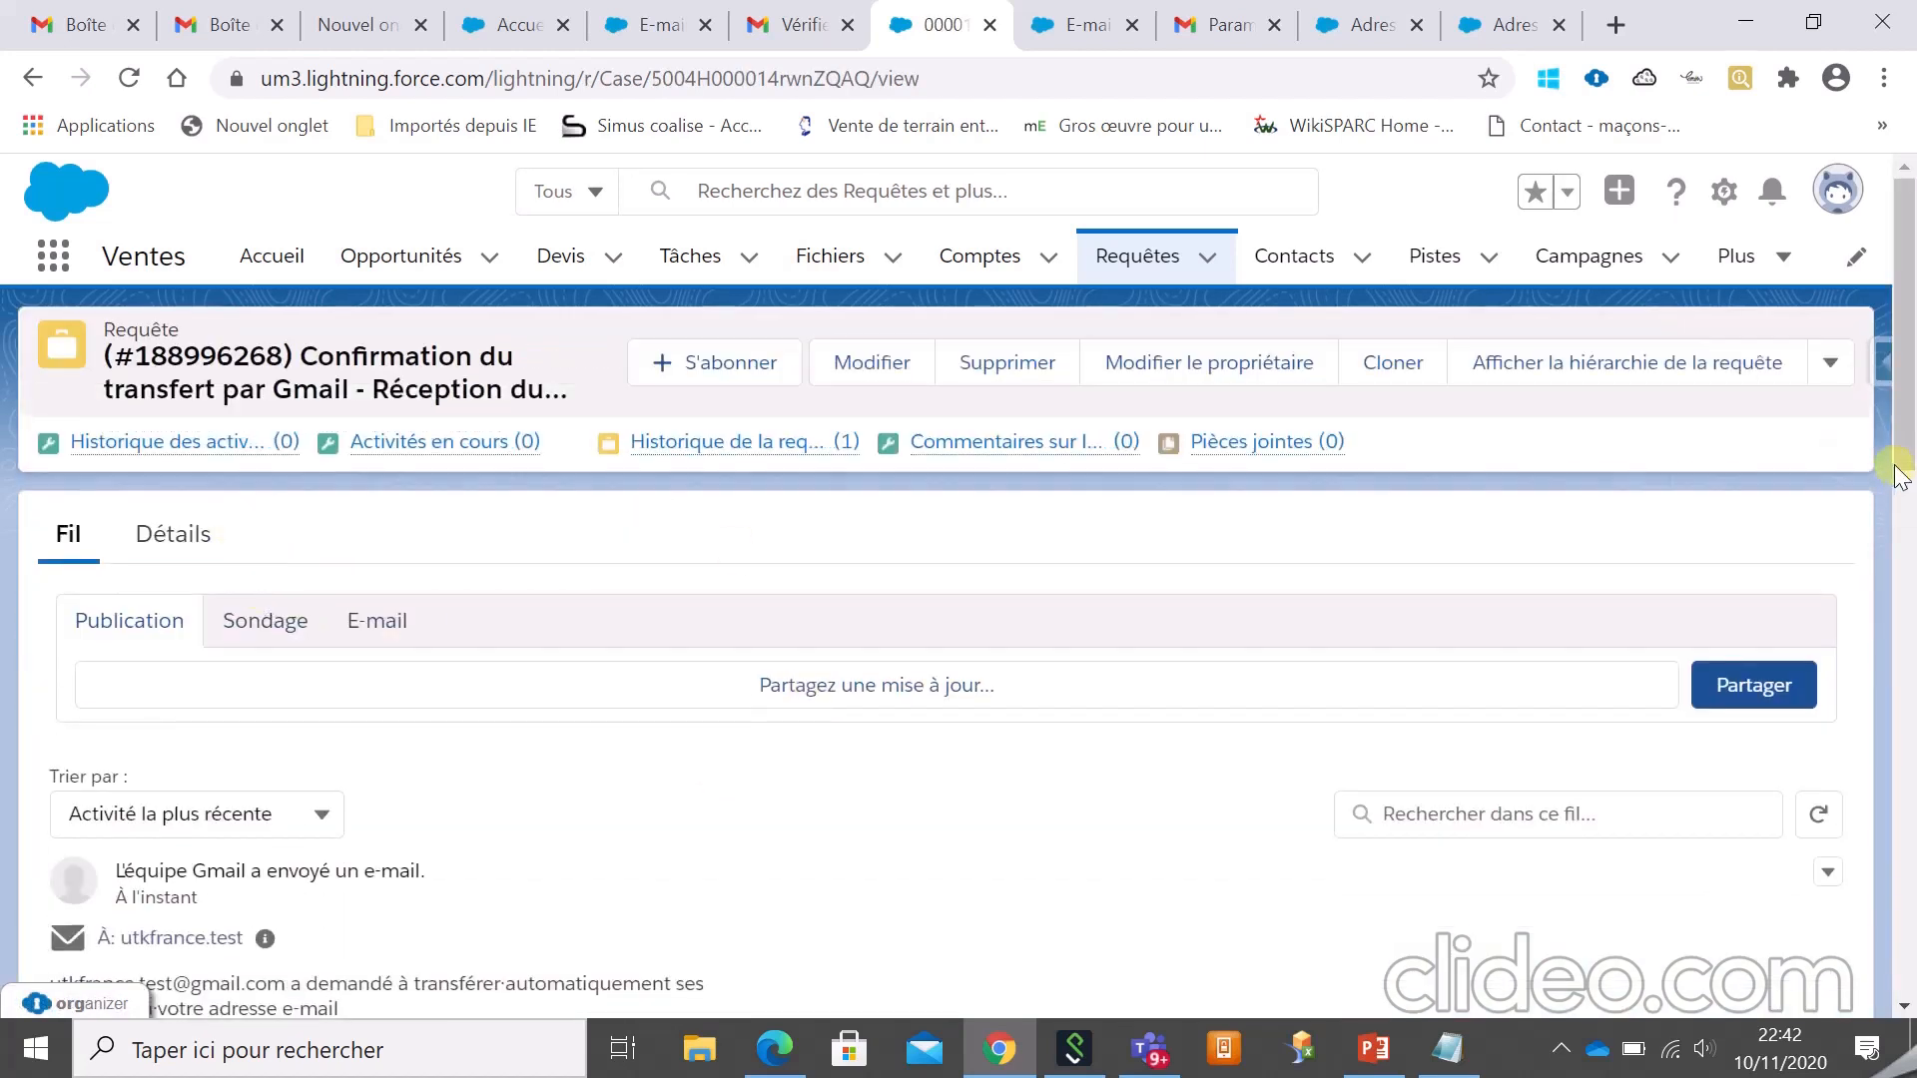
scroll(1897, 477, "down", 5)
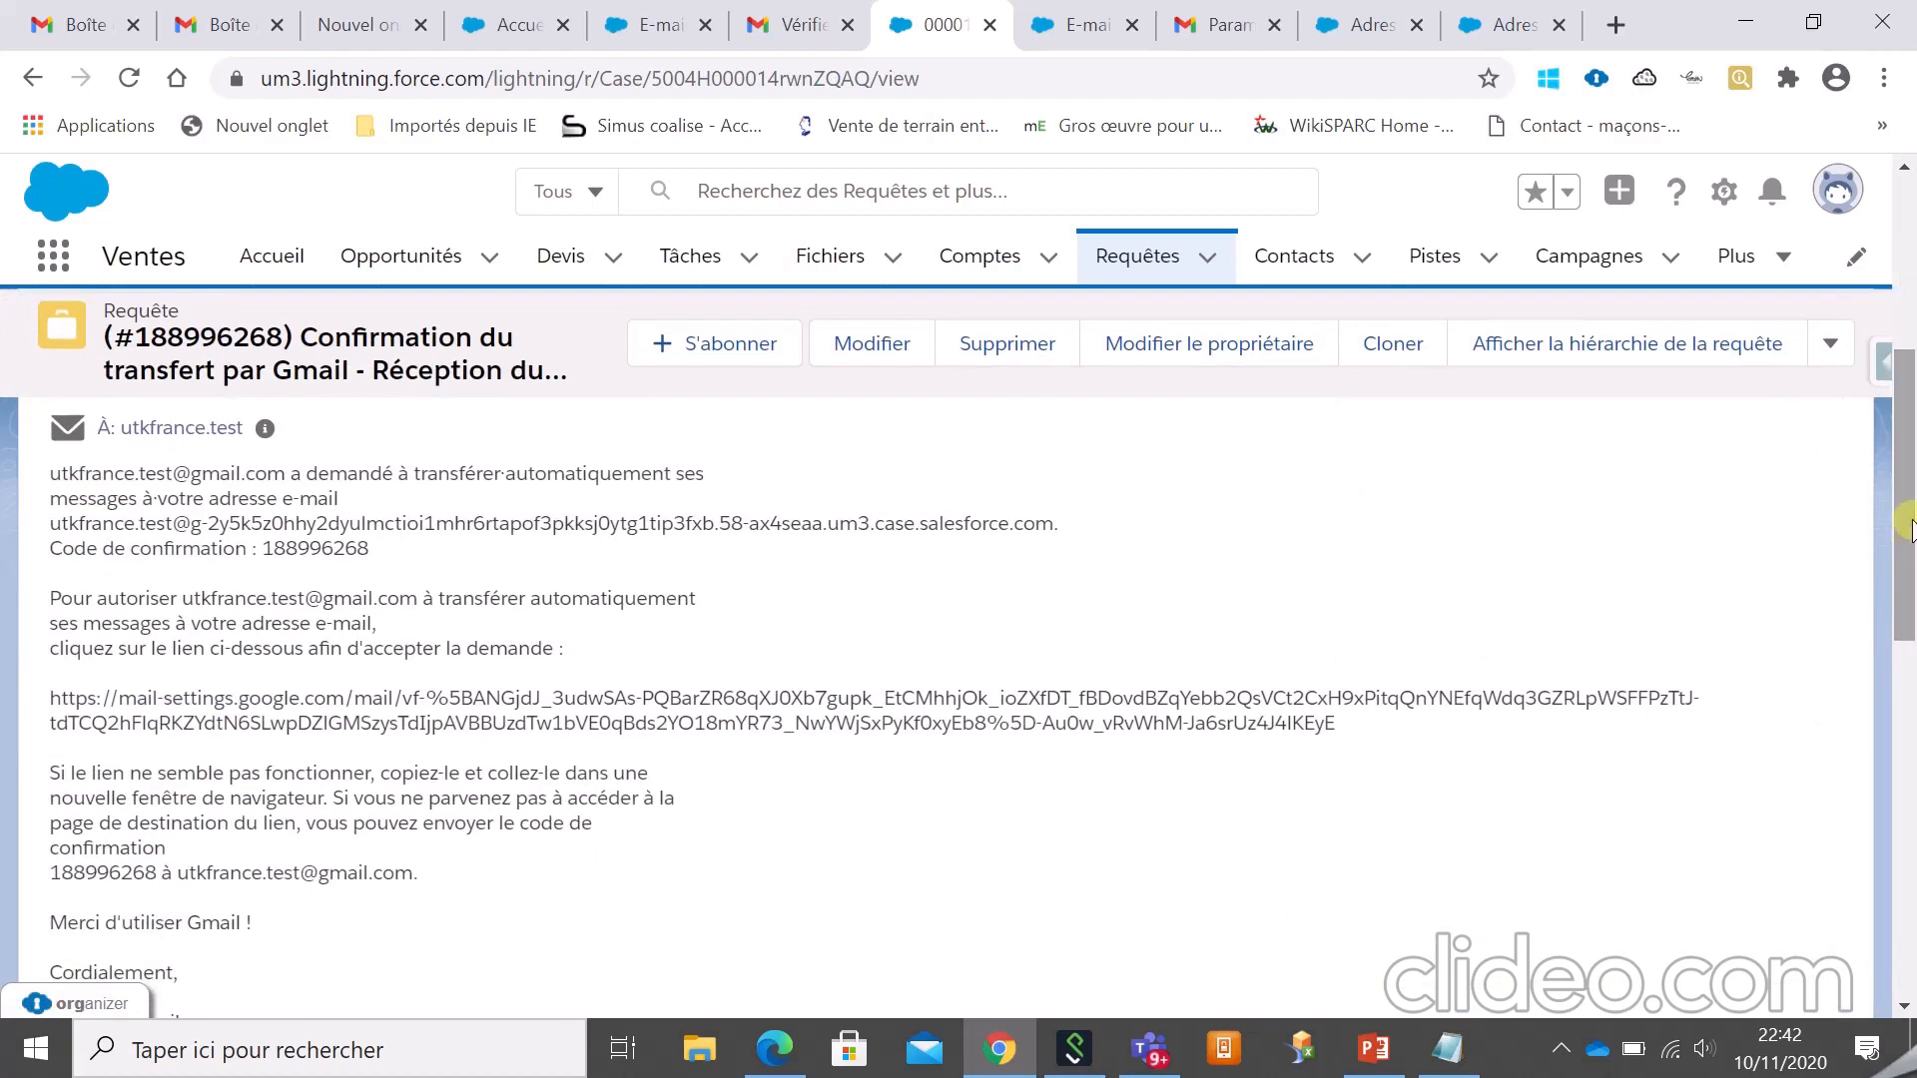
left_click_drag(369, 549, 266, 548)
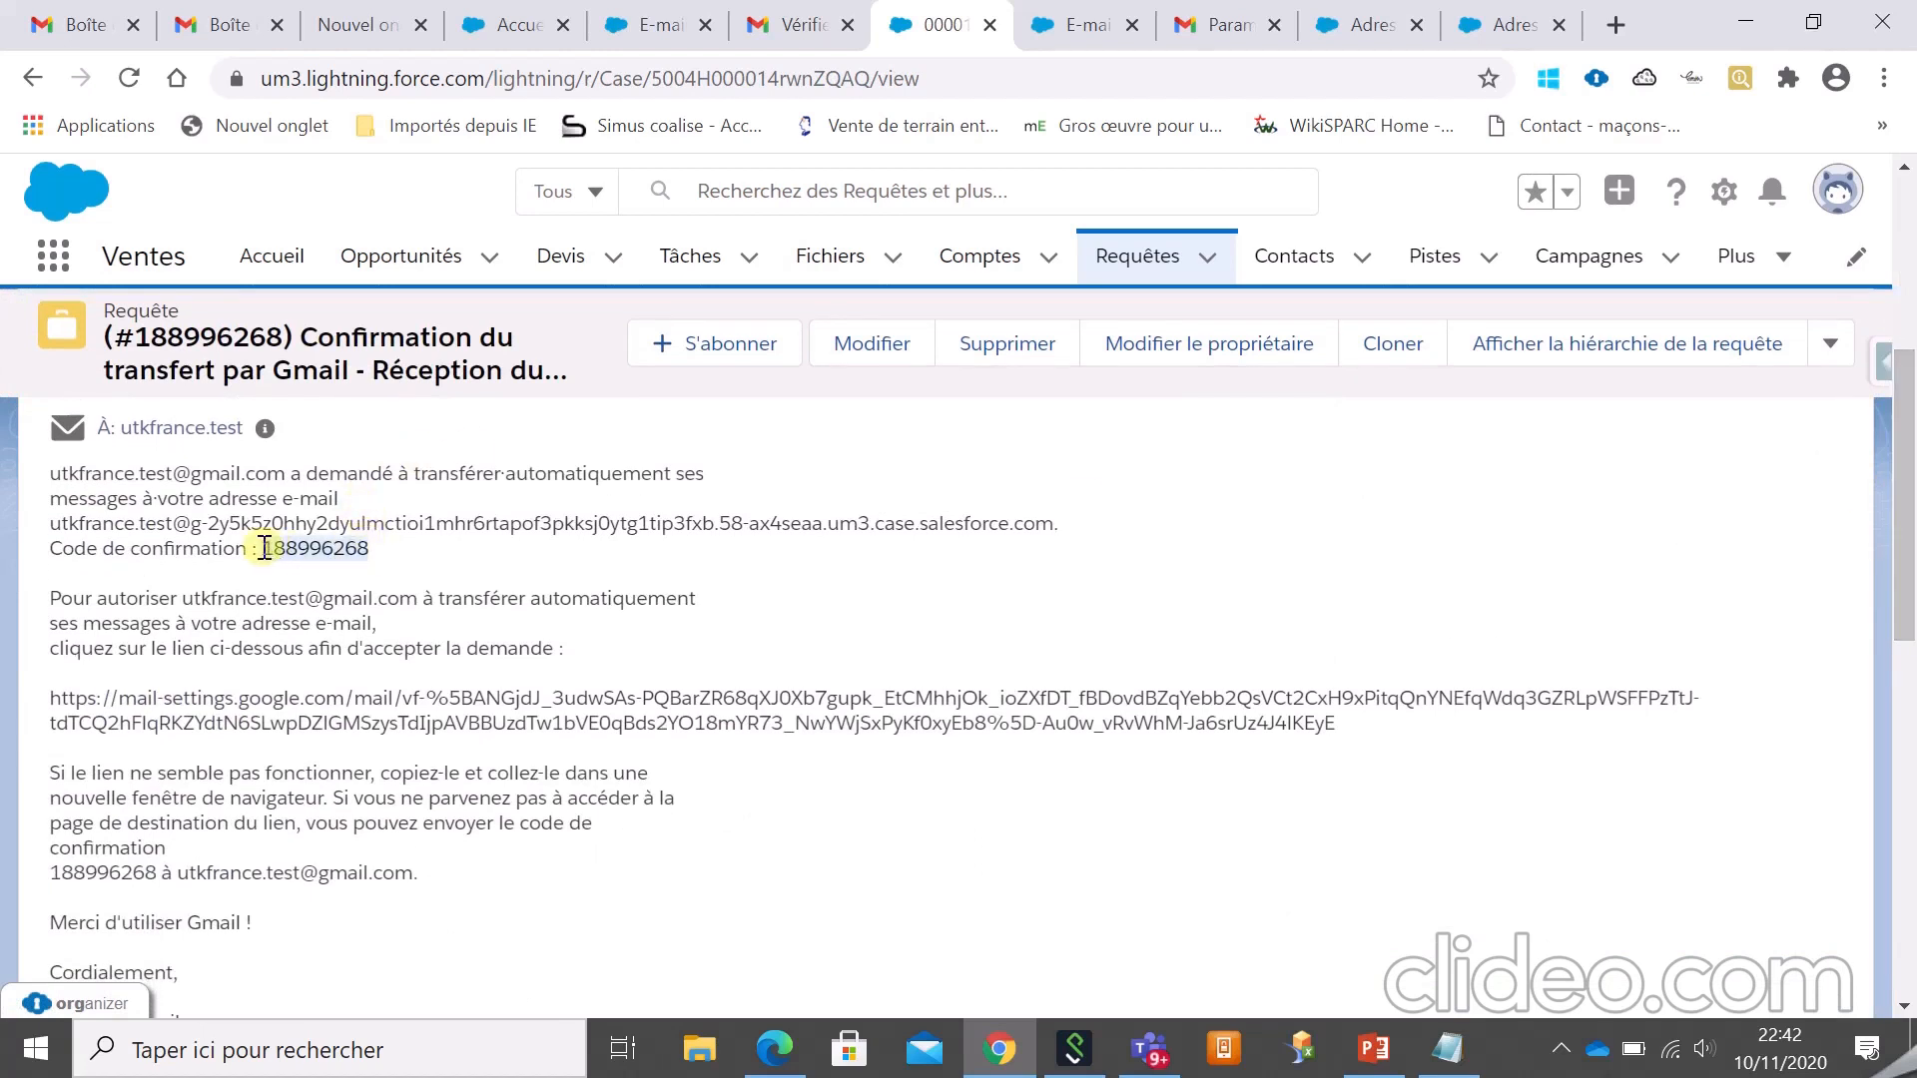
Step: Validate Gmail forwarding with the pasted confirmation code, then return to the inbox and PowerPoint
left_click(1224, 25)
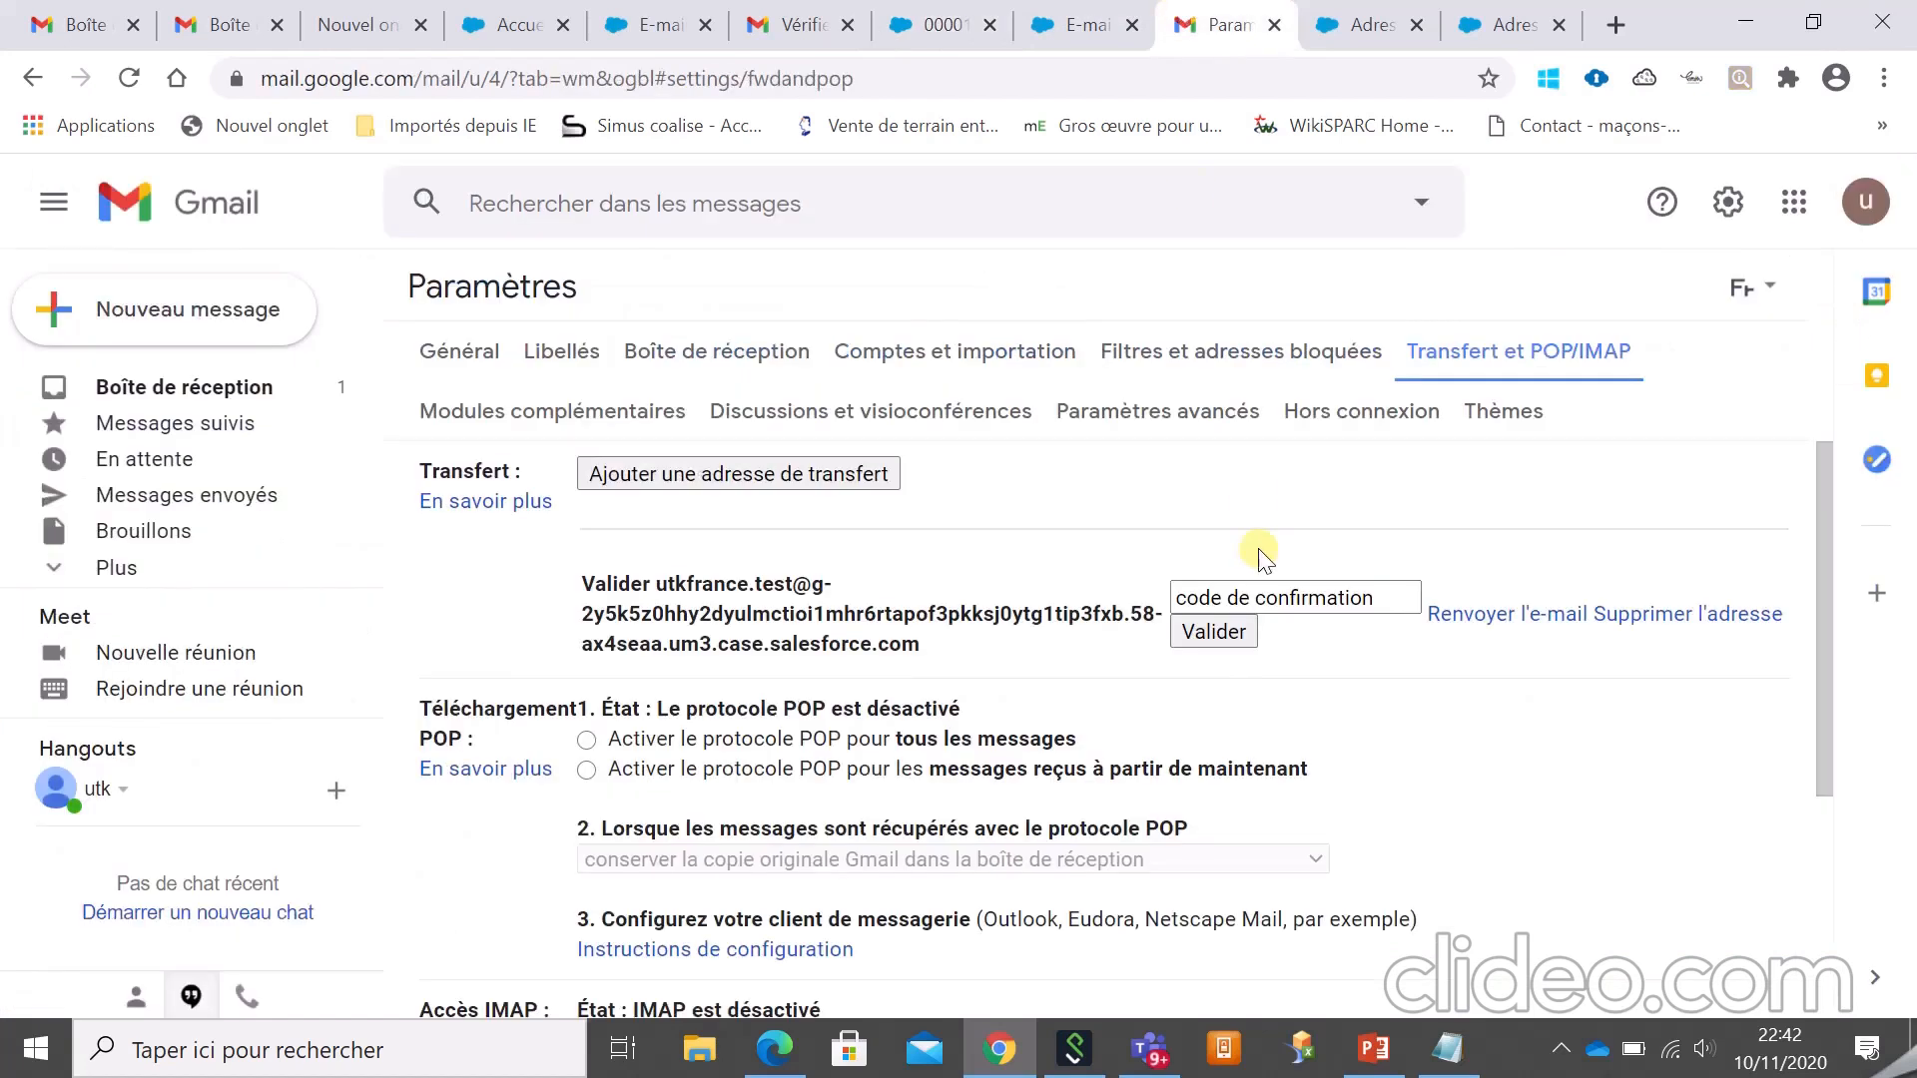
left_click(1284, 598)
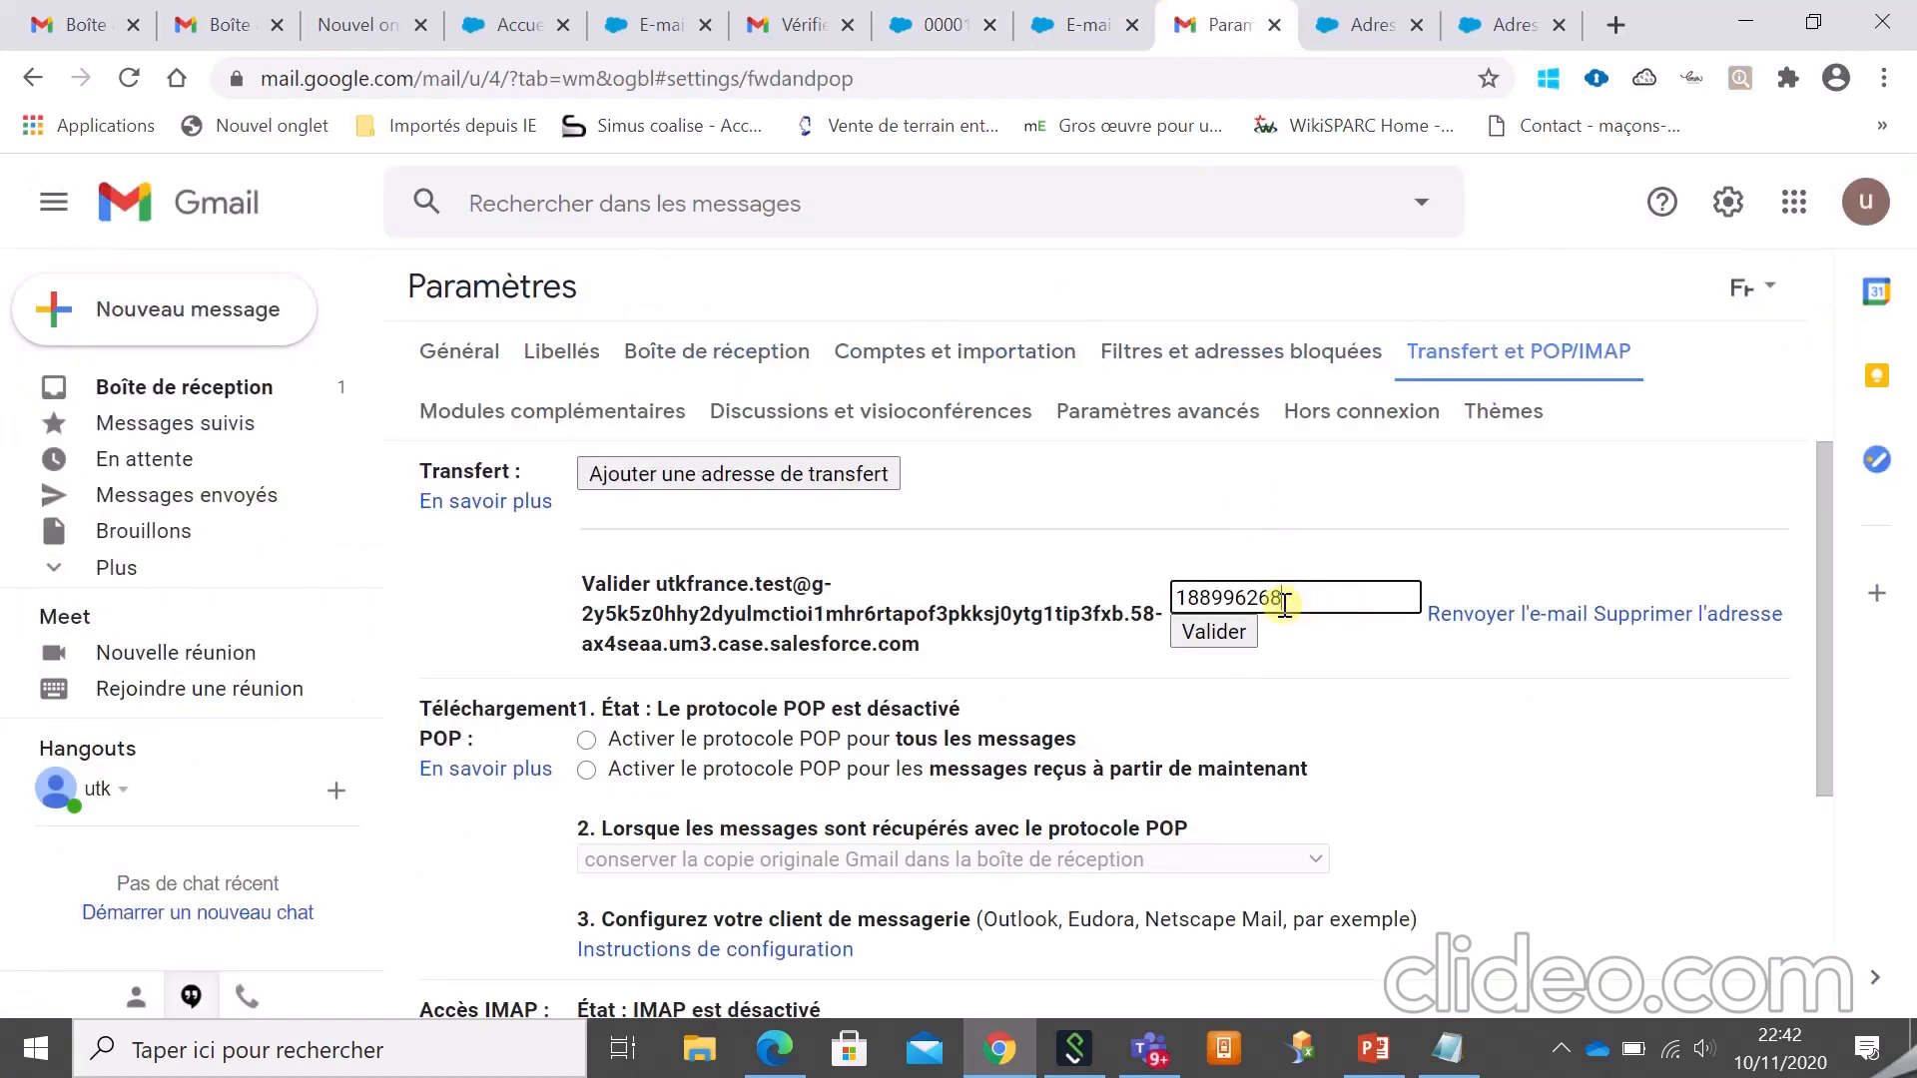
left_click(1236, 641)
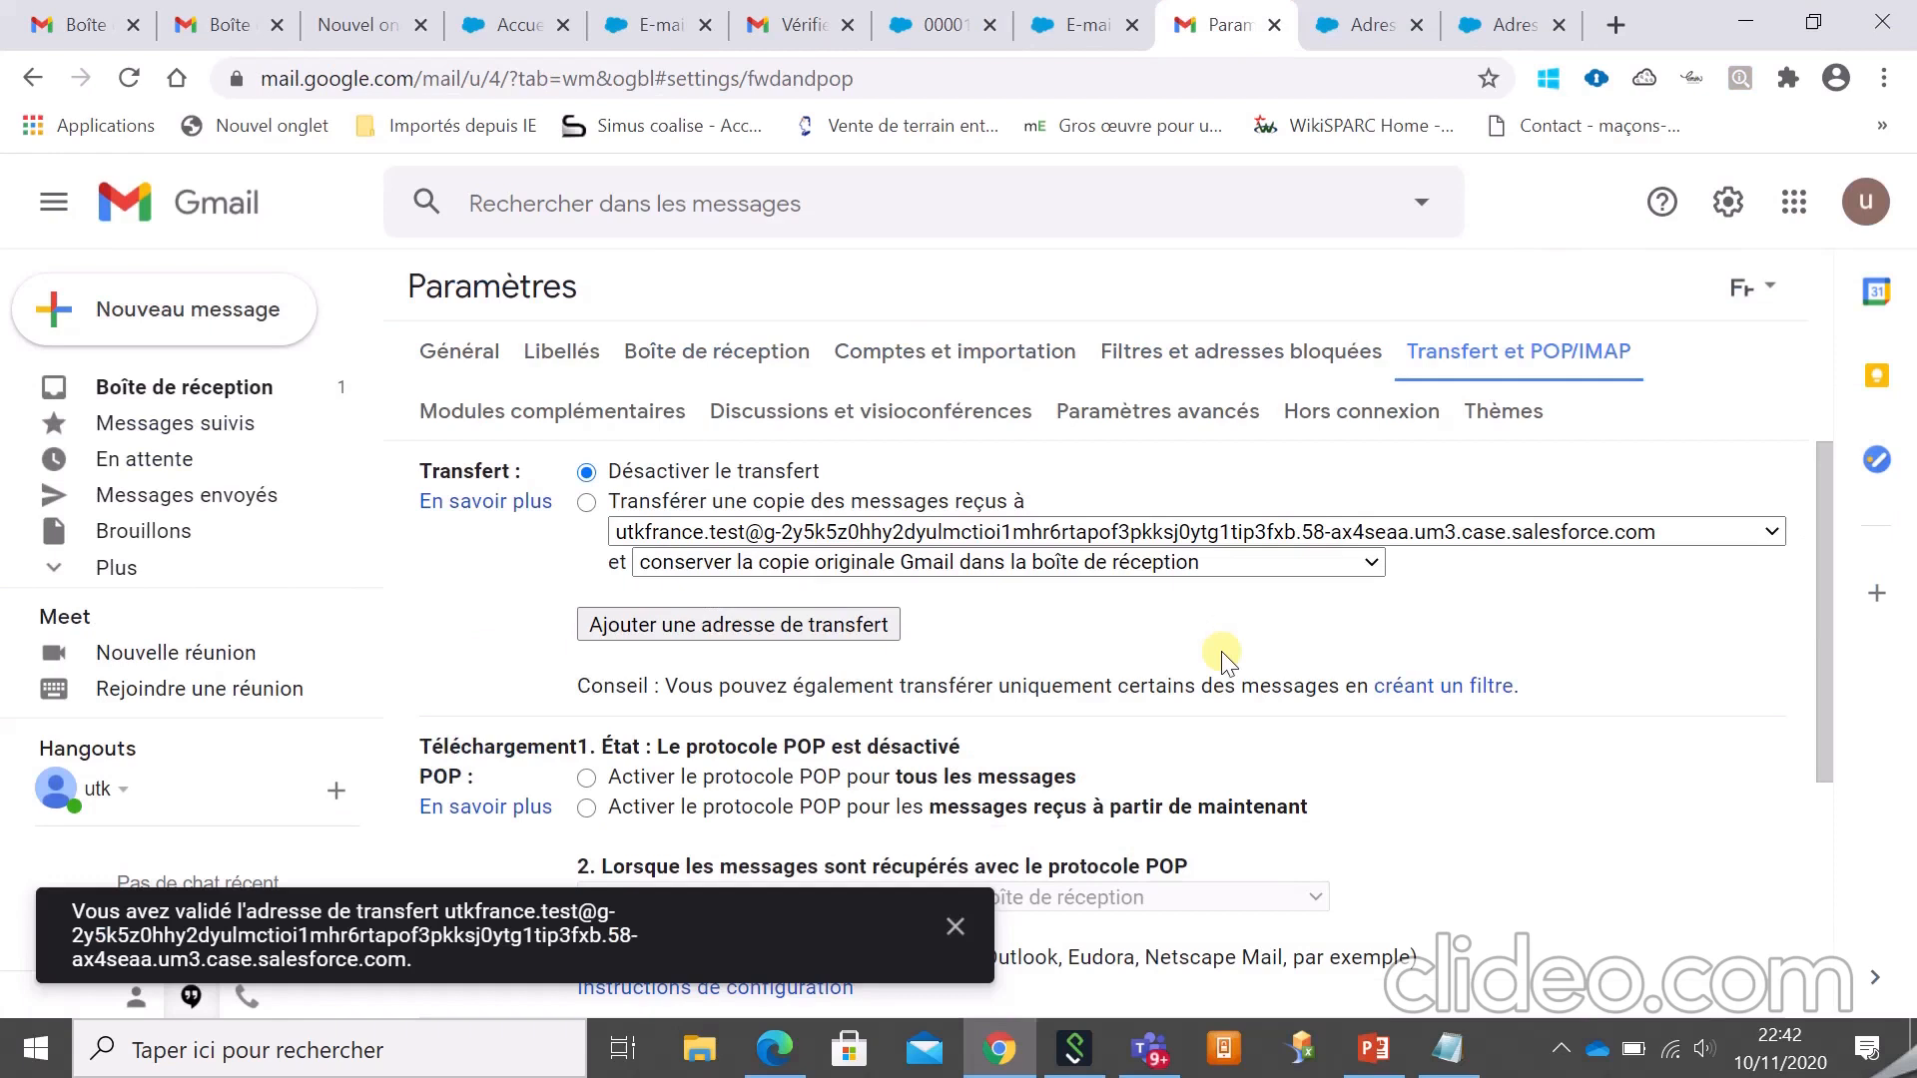
left_click(220, 396)
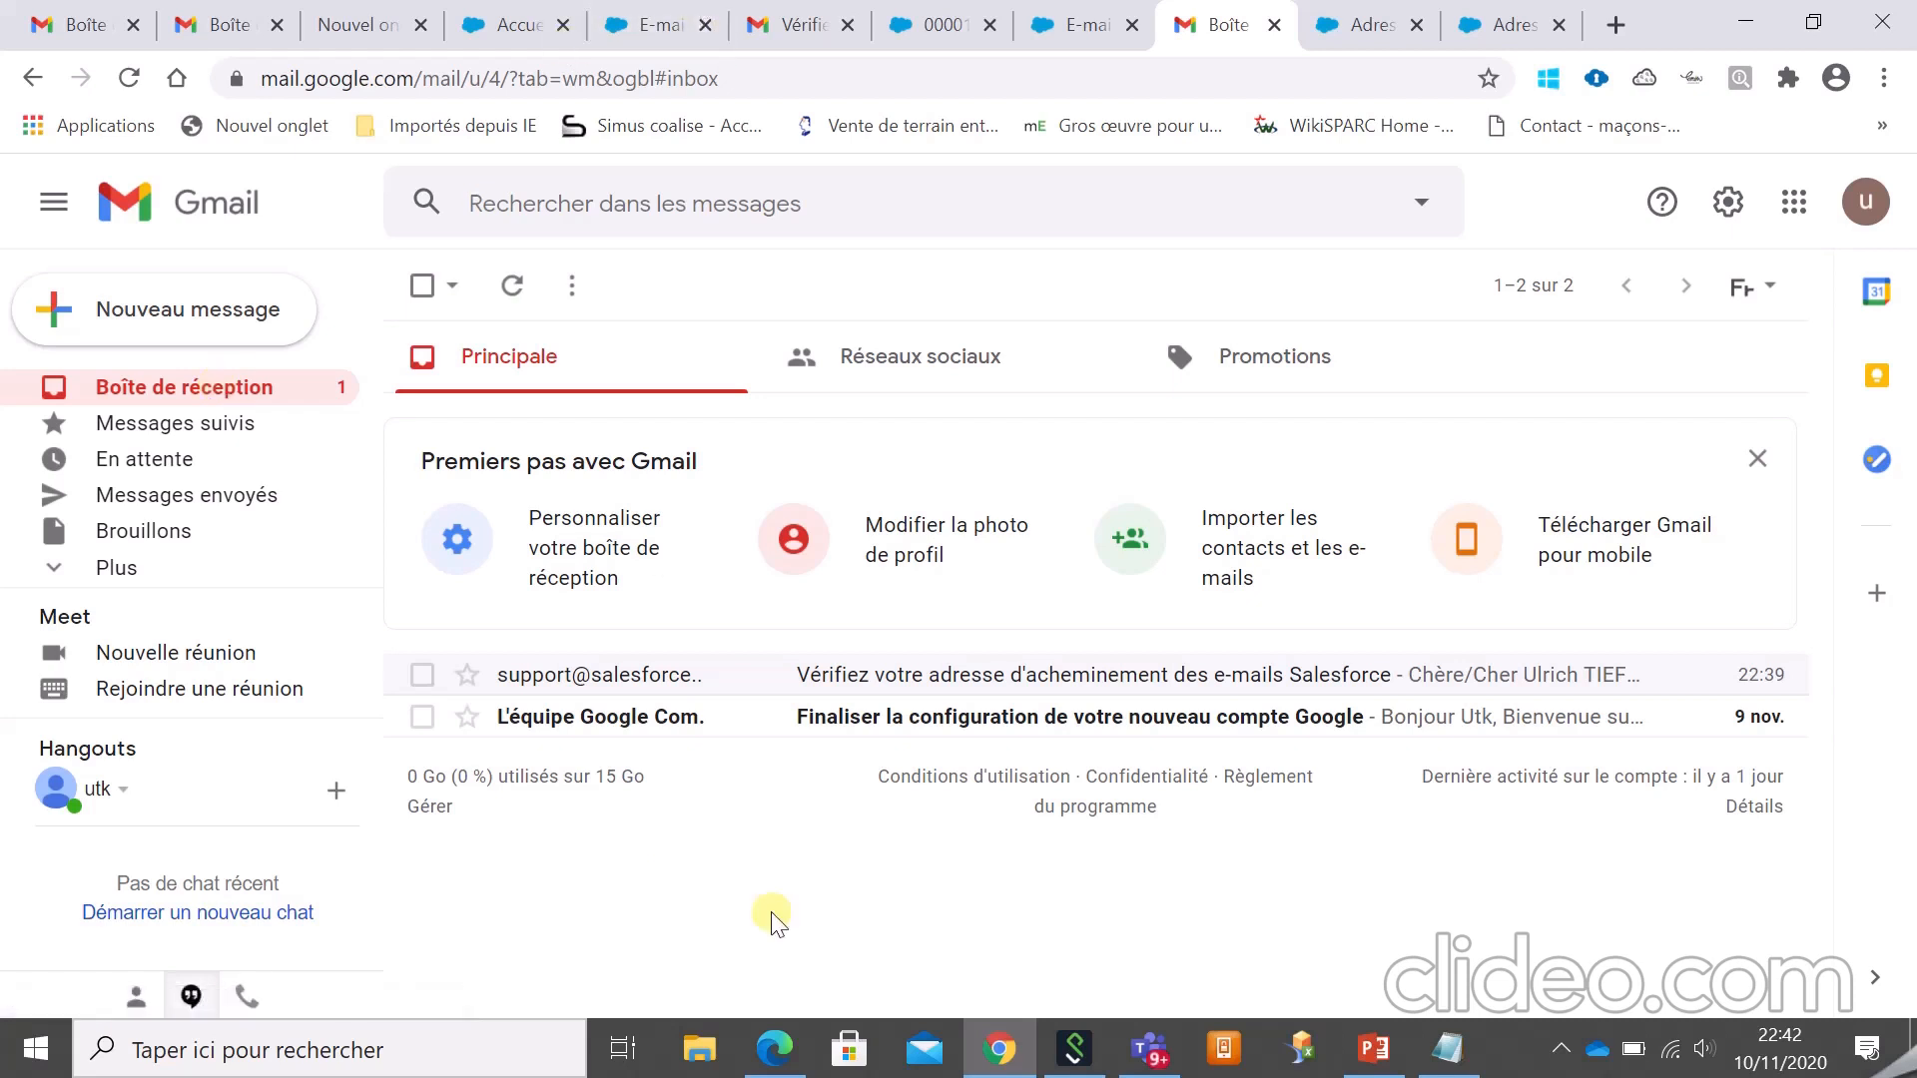
left_click(1388, 1064)
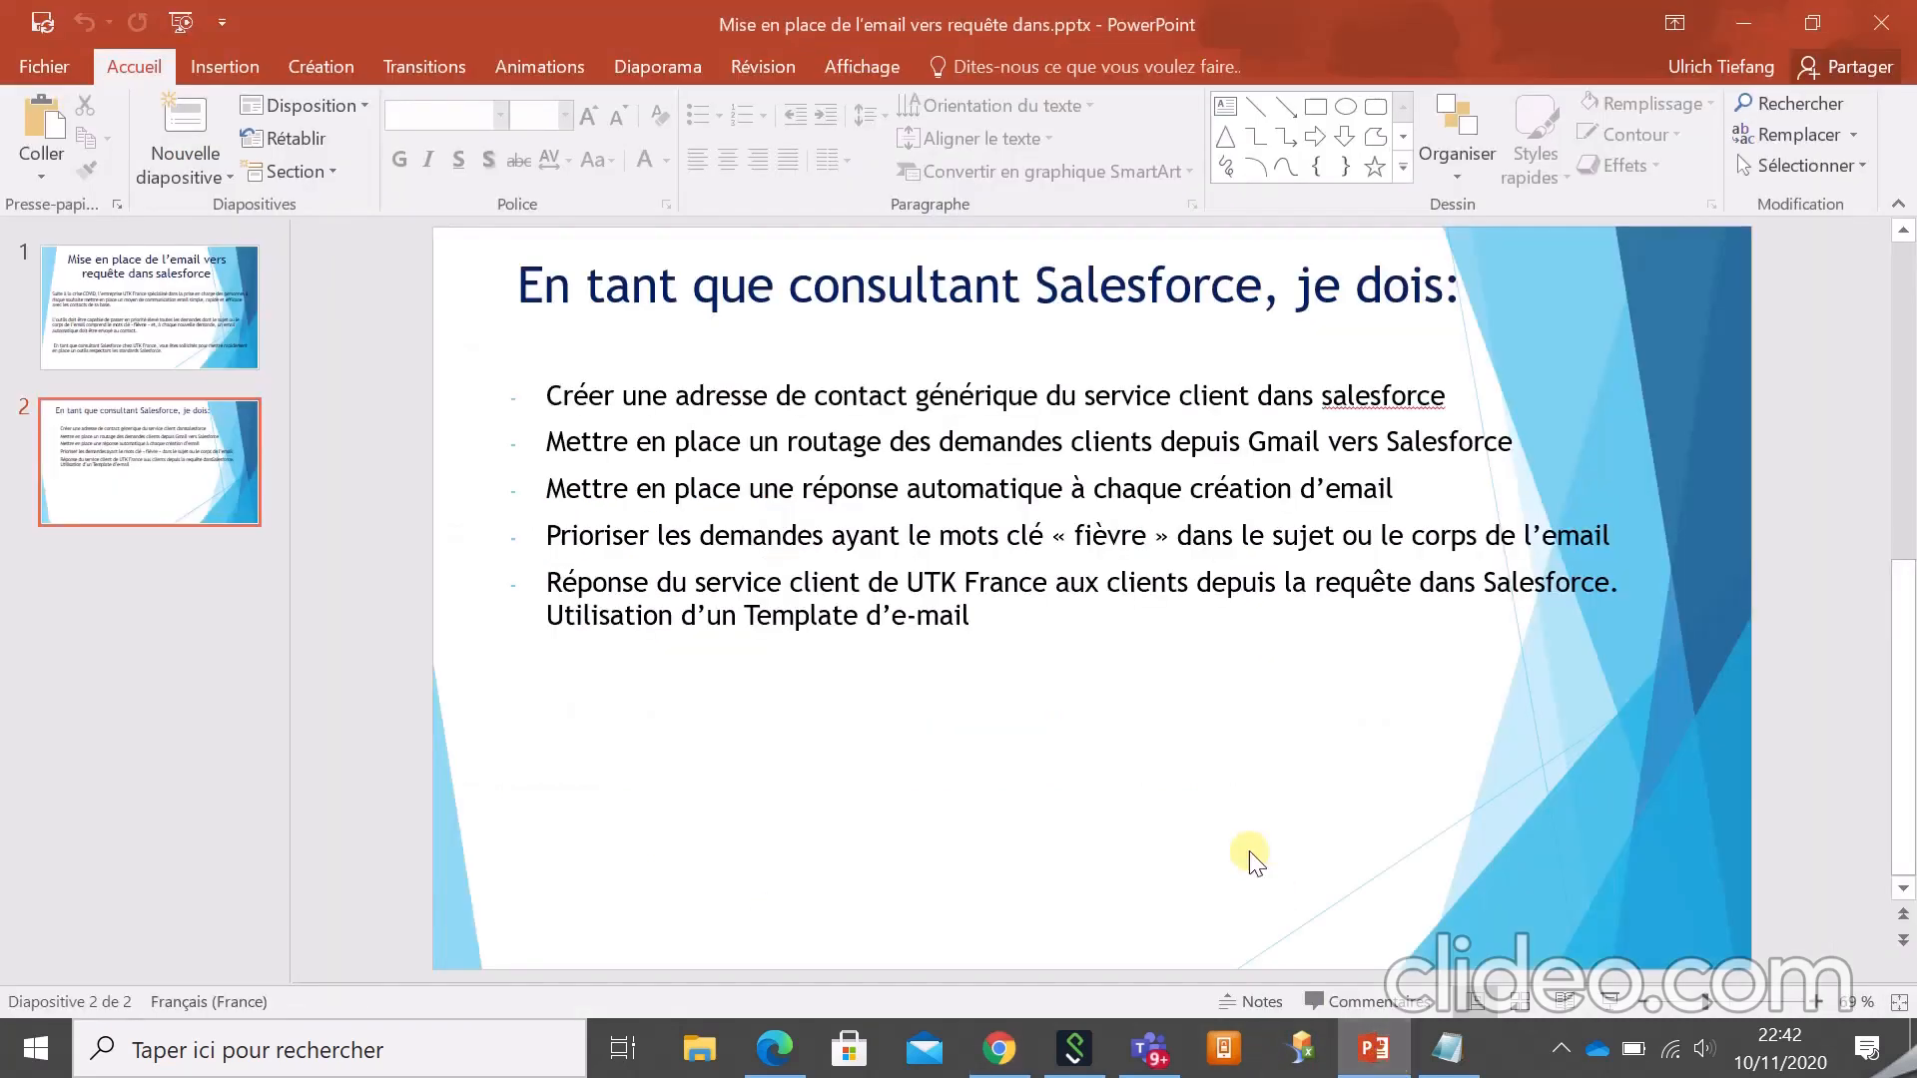
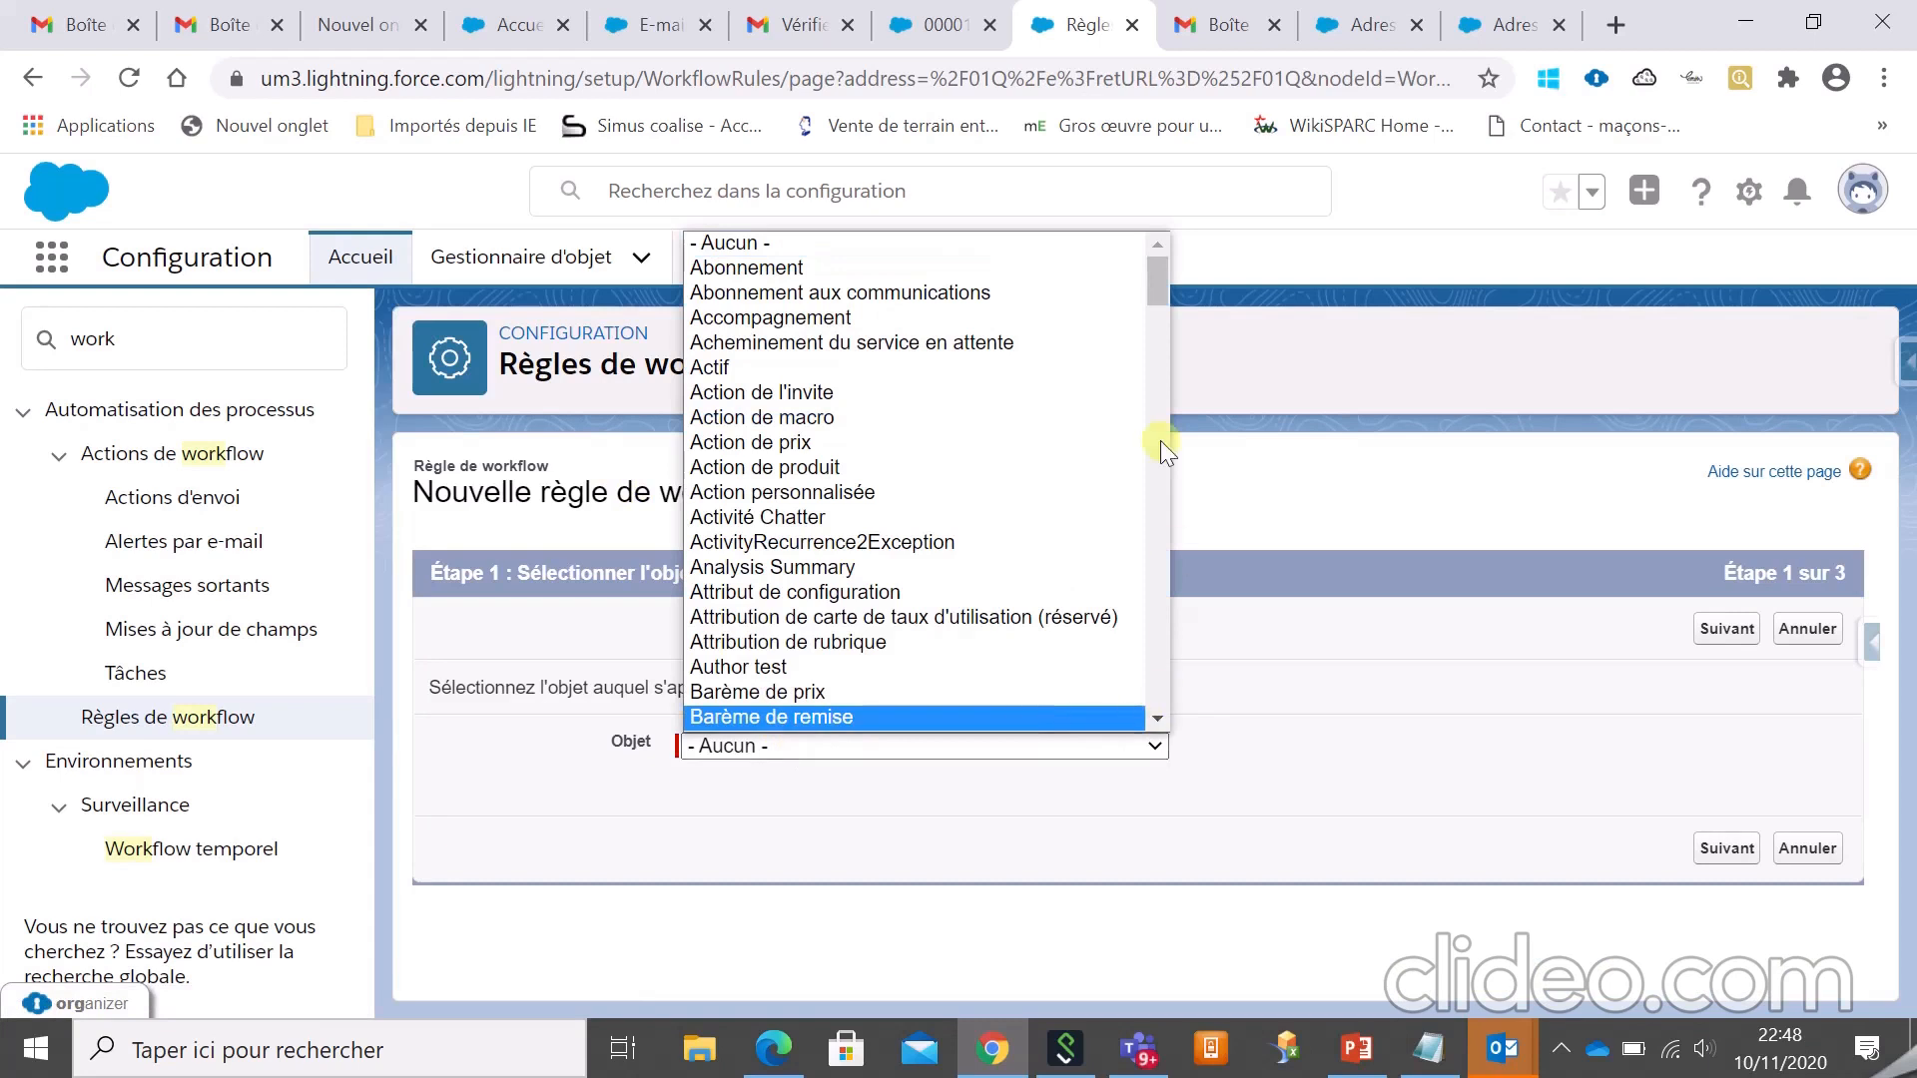
Step: Choose Requête as the rule object and name the workflow rule 'Priorisation covid'
left_click_drag(1157, 294, 1122, 629)
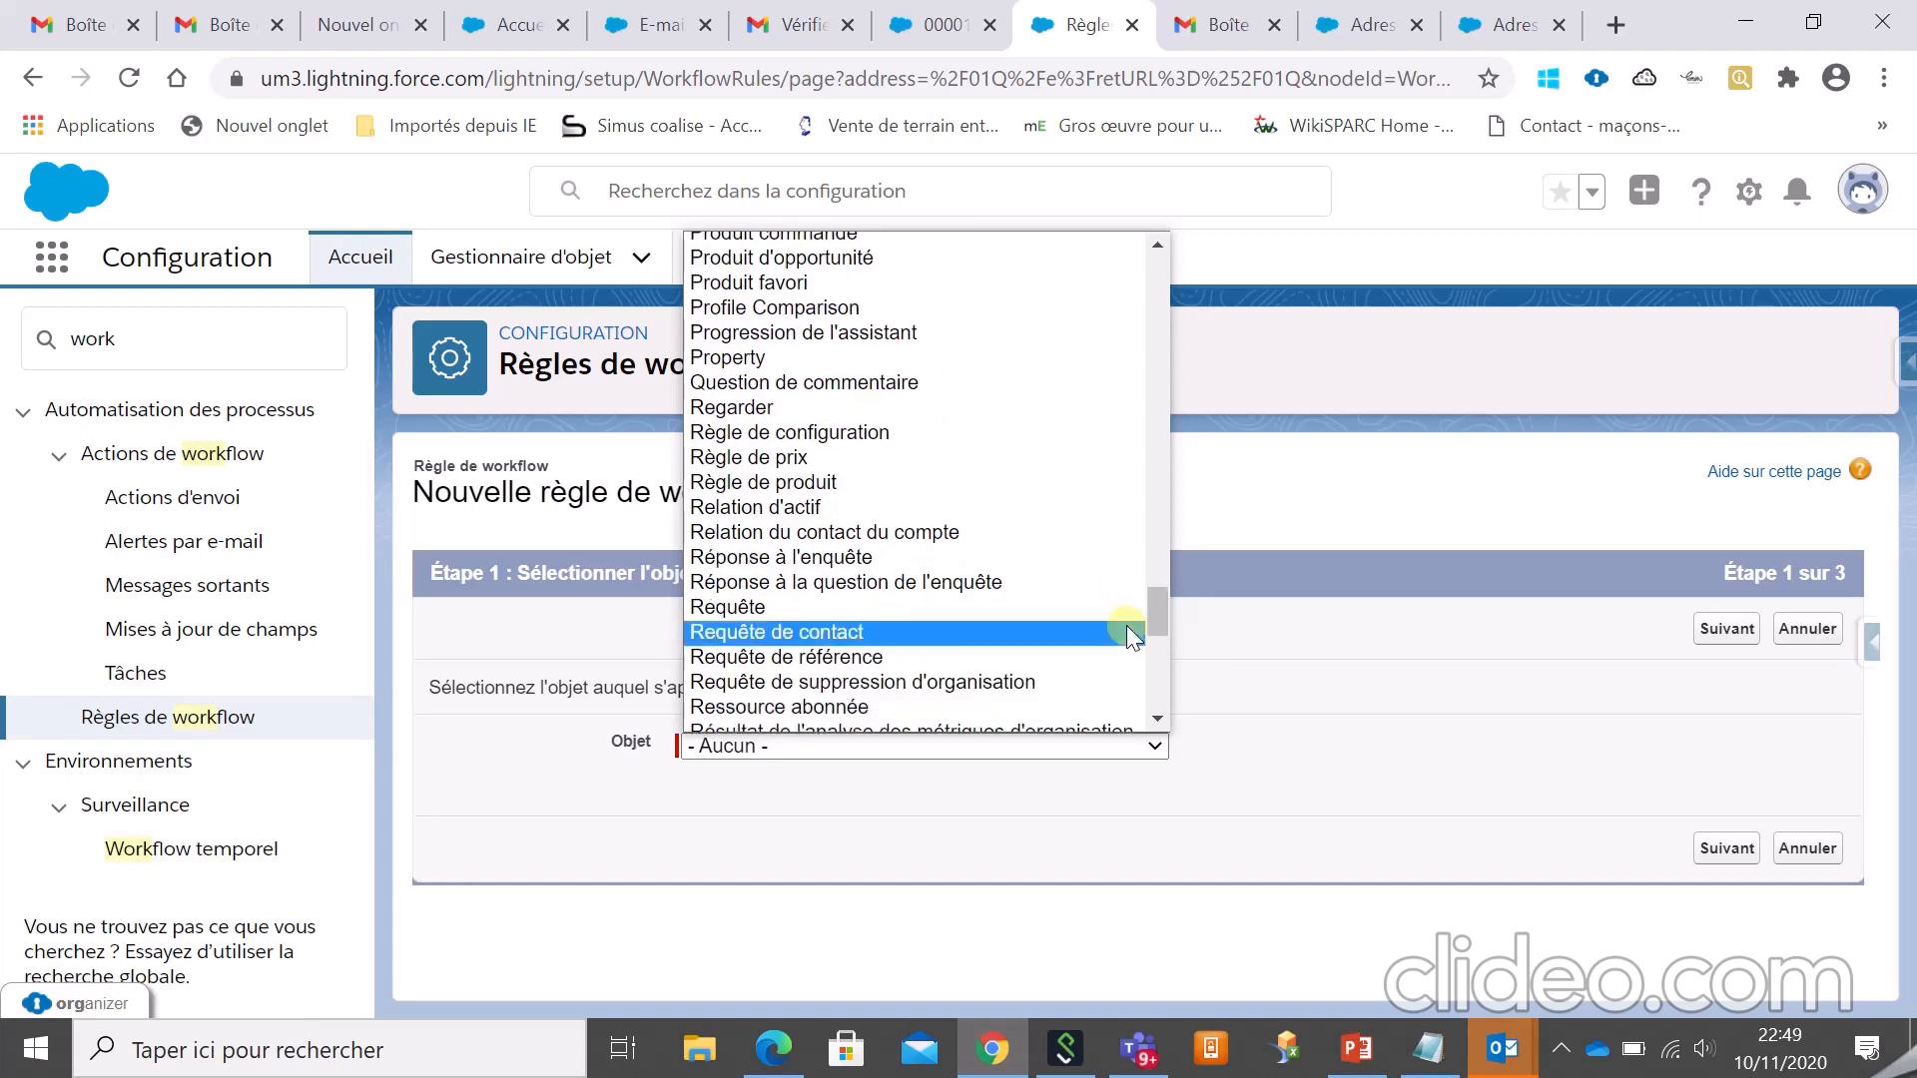
left_click(776, 606)
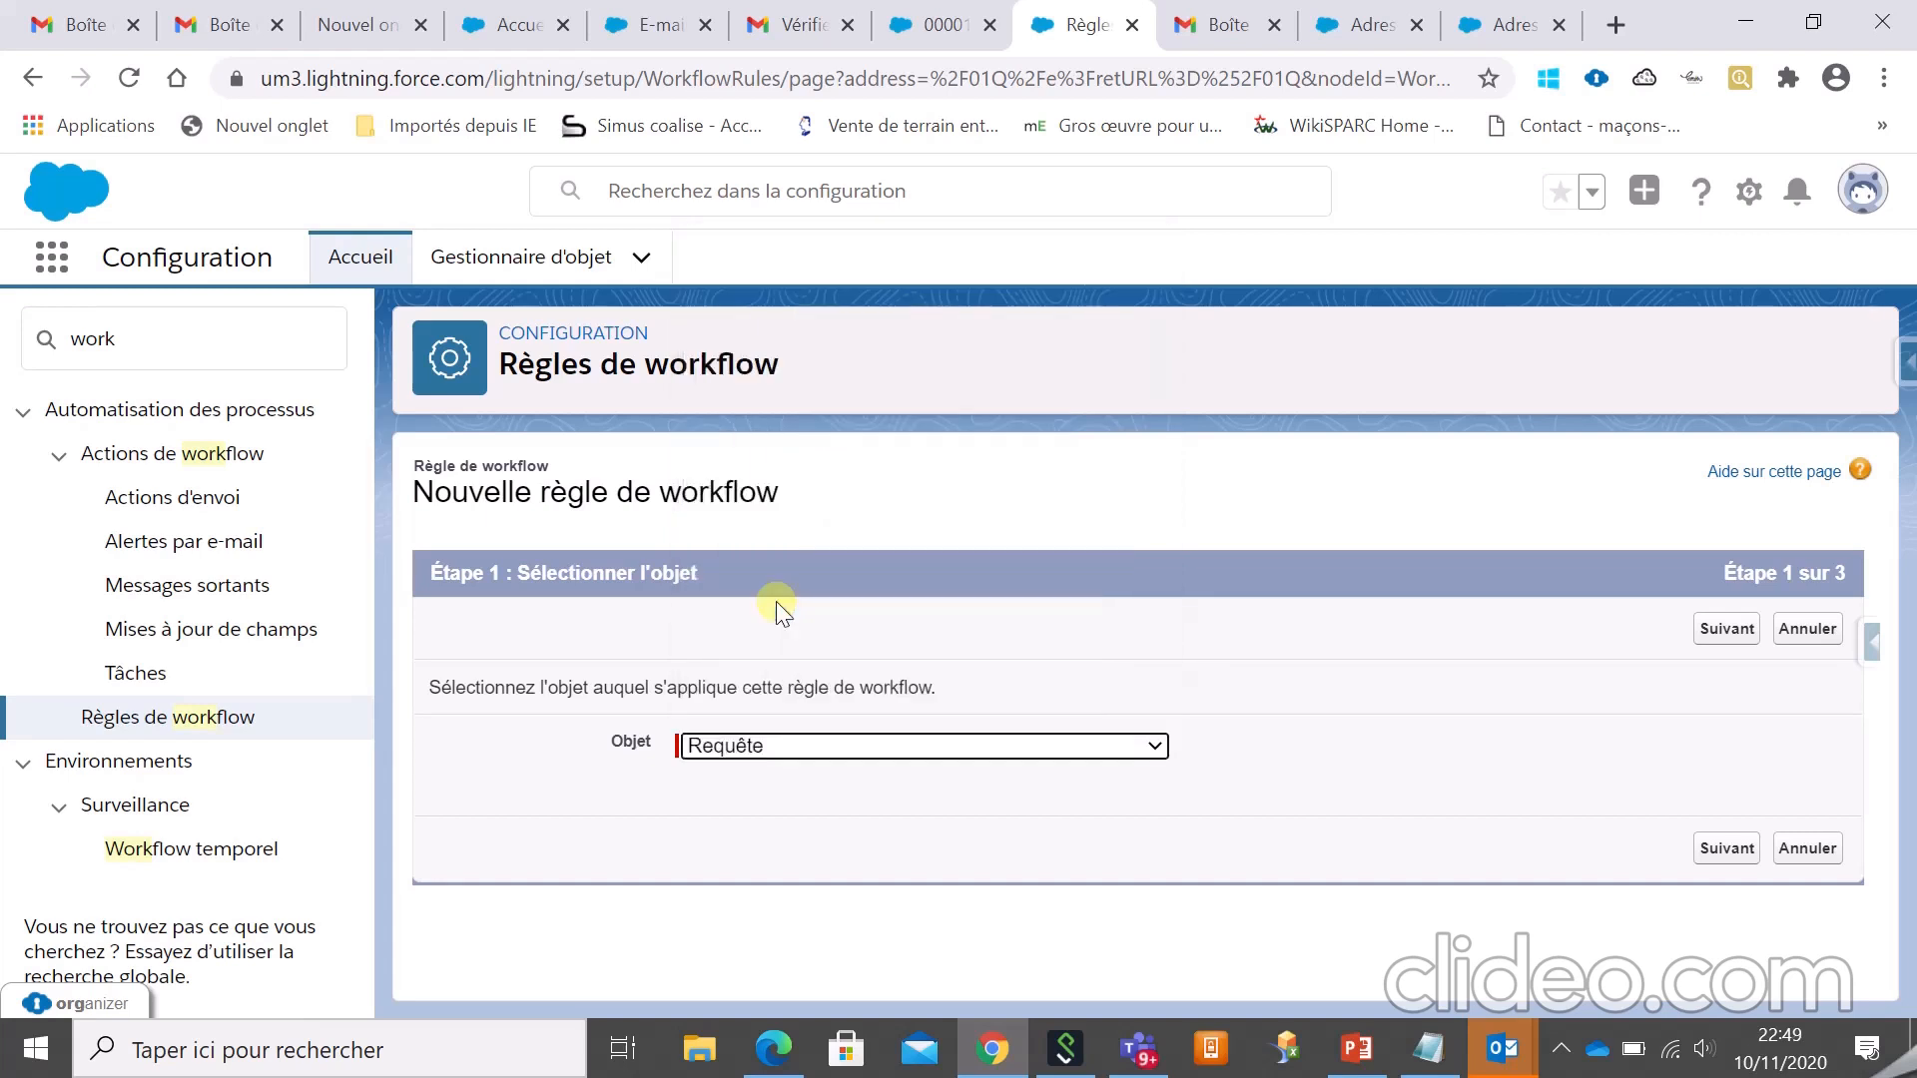
left_click(1727, 848)
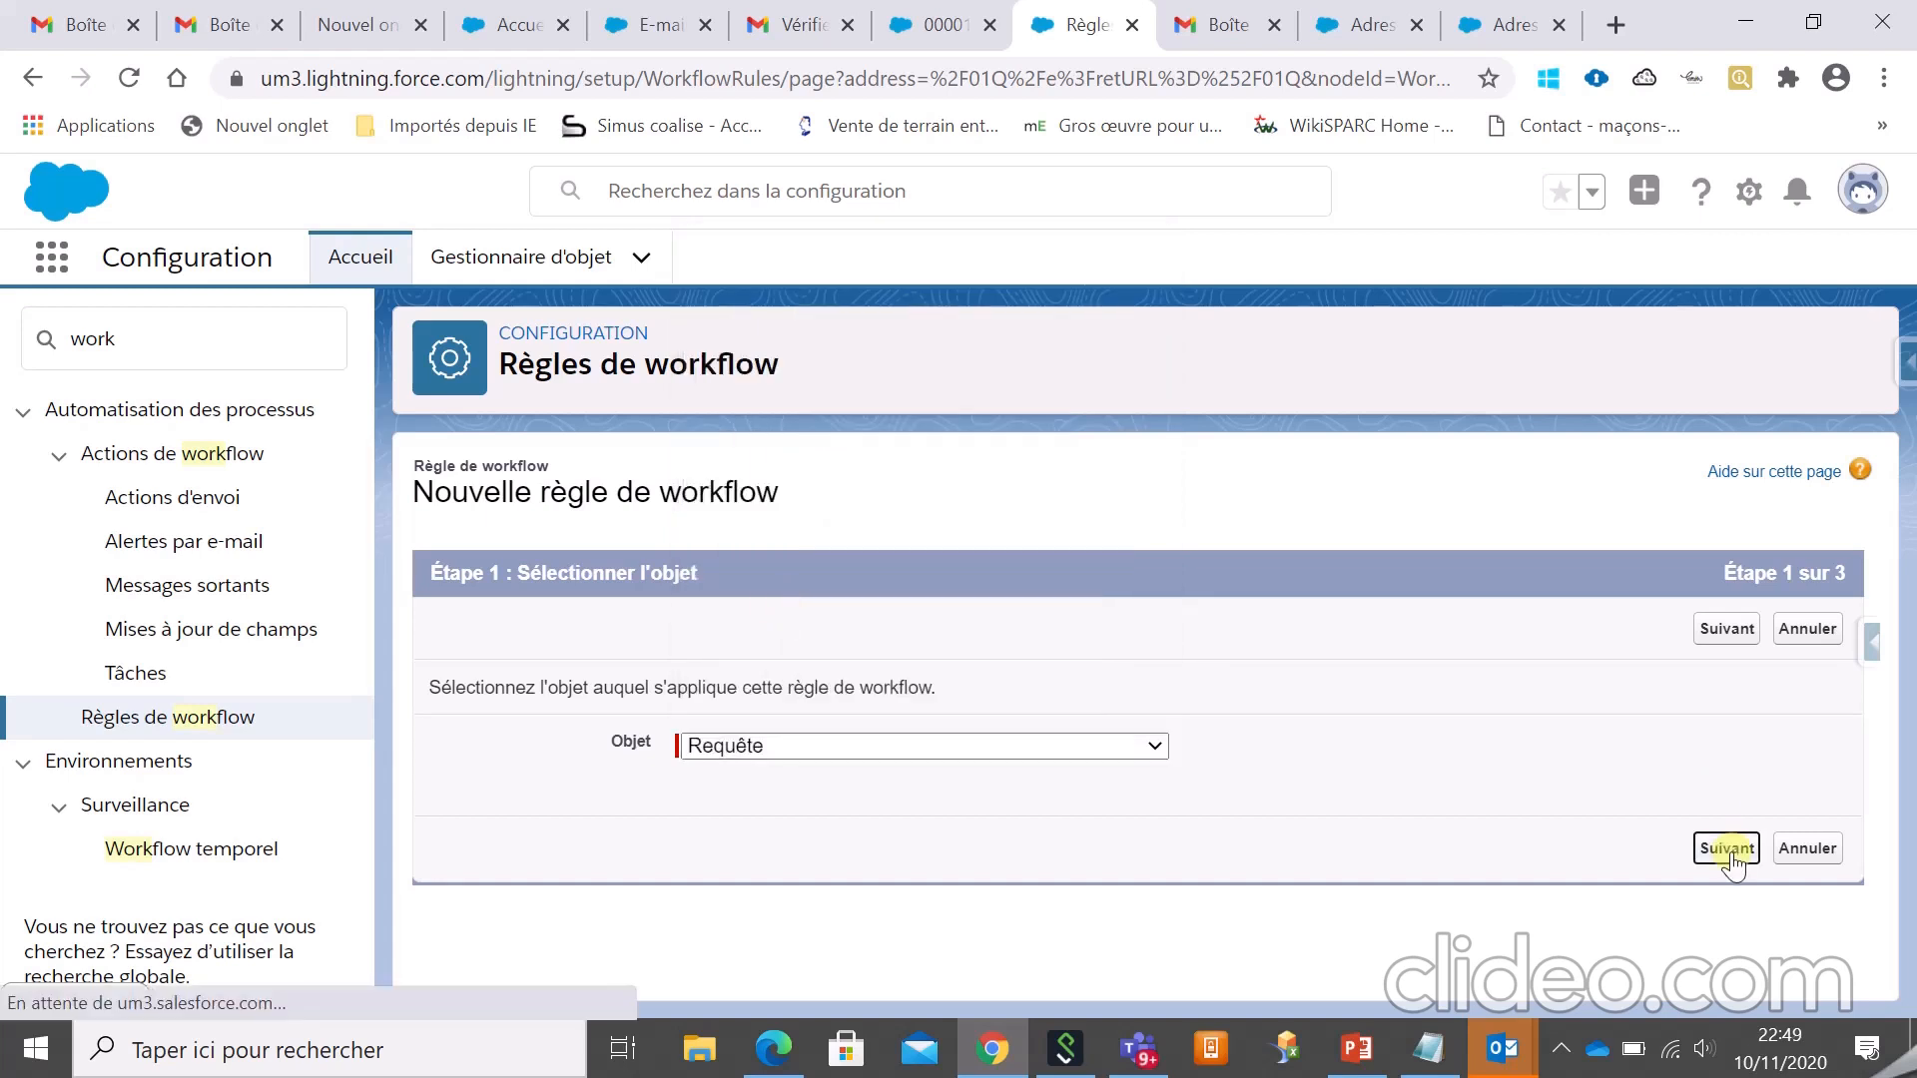
left_click(783, 798)
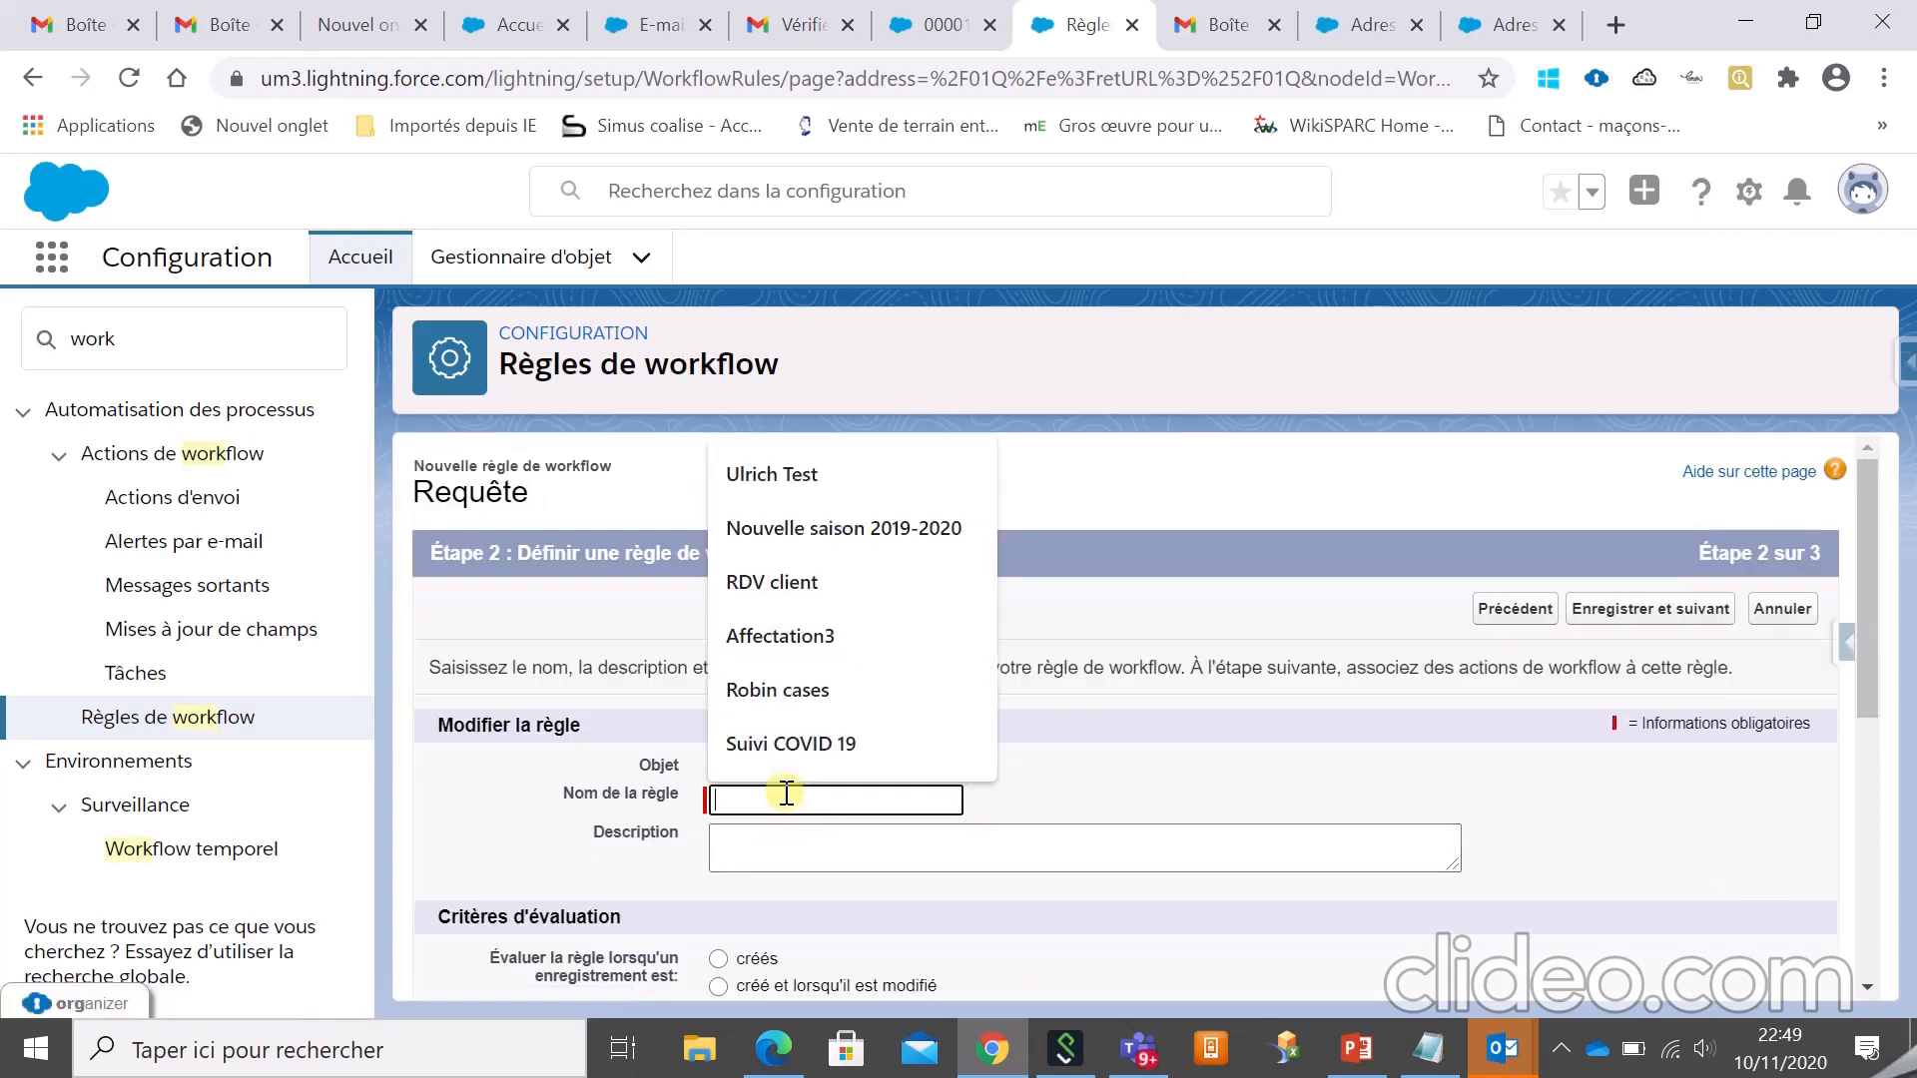
type("Prios")
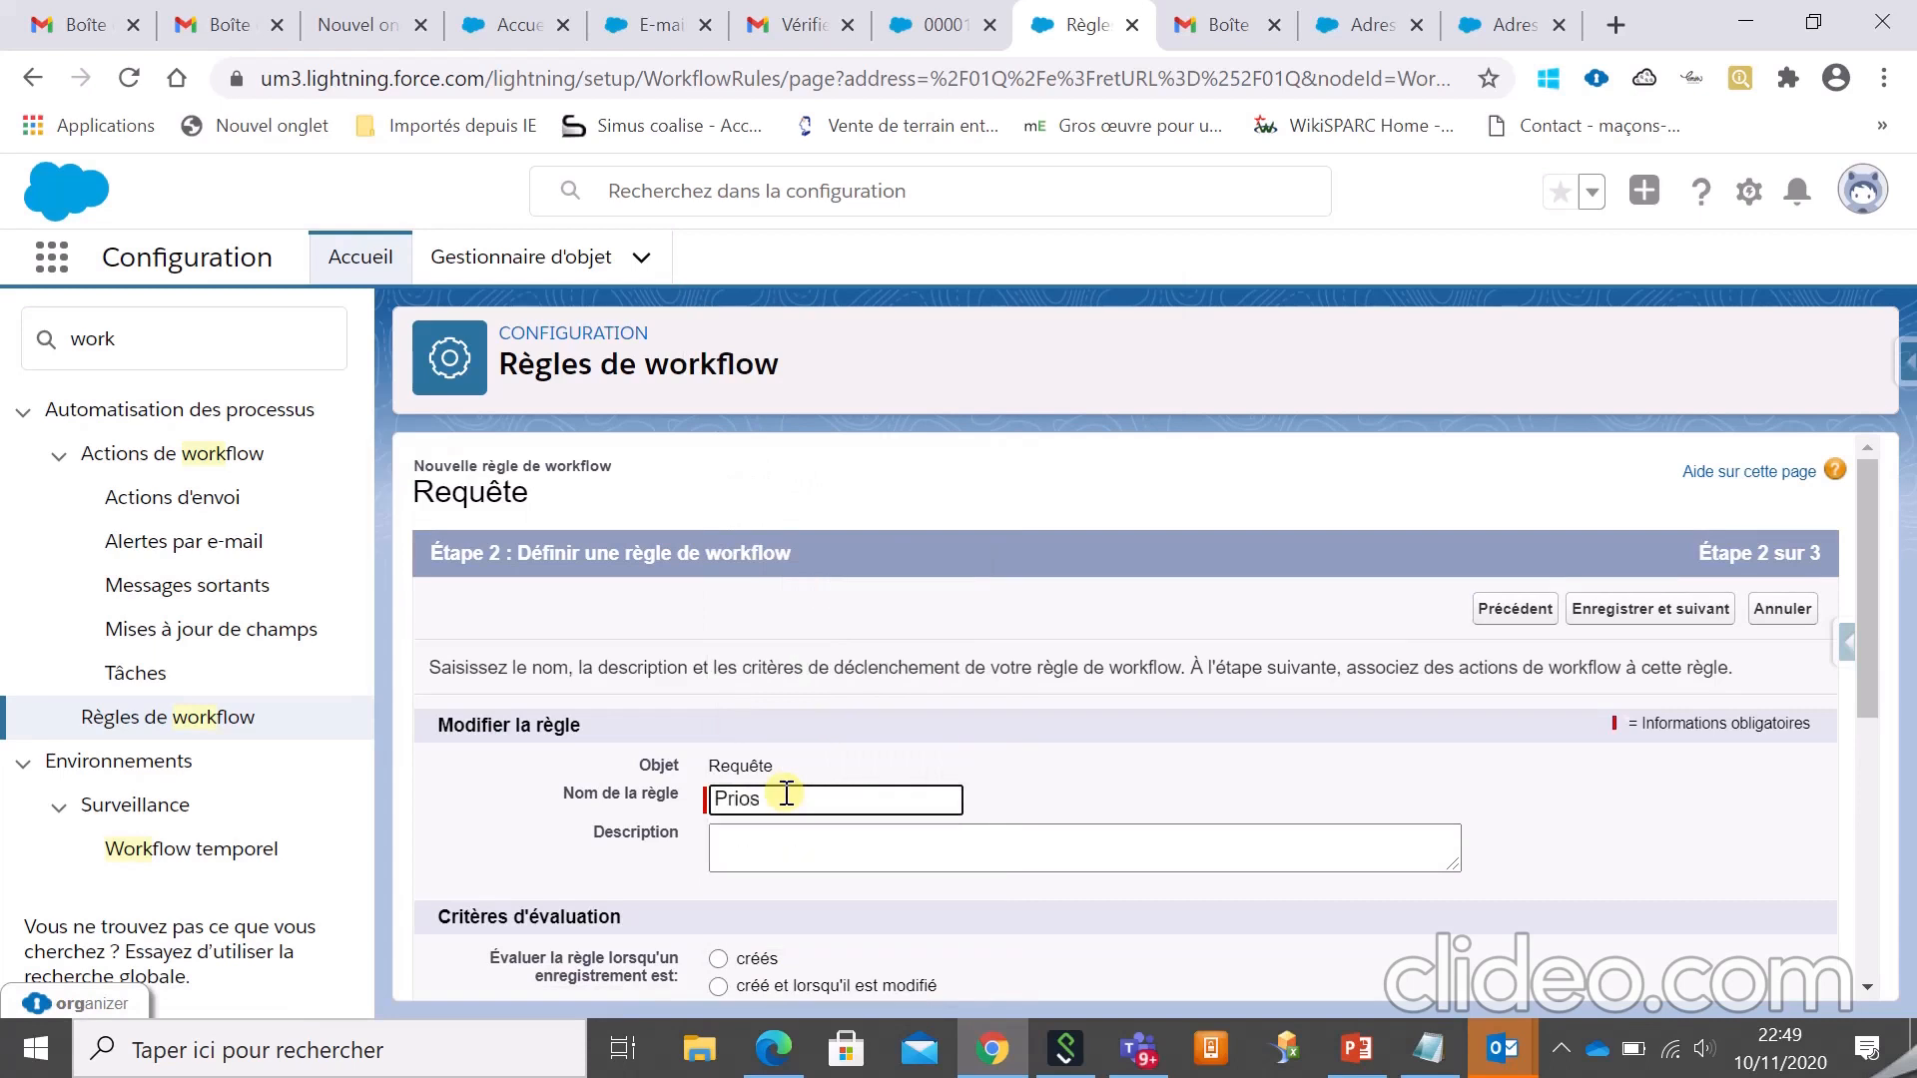
key("BackSpace")
type("risation covid")
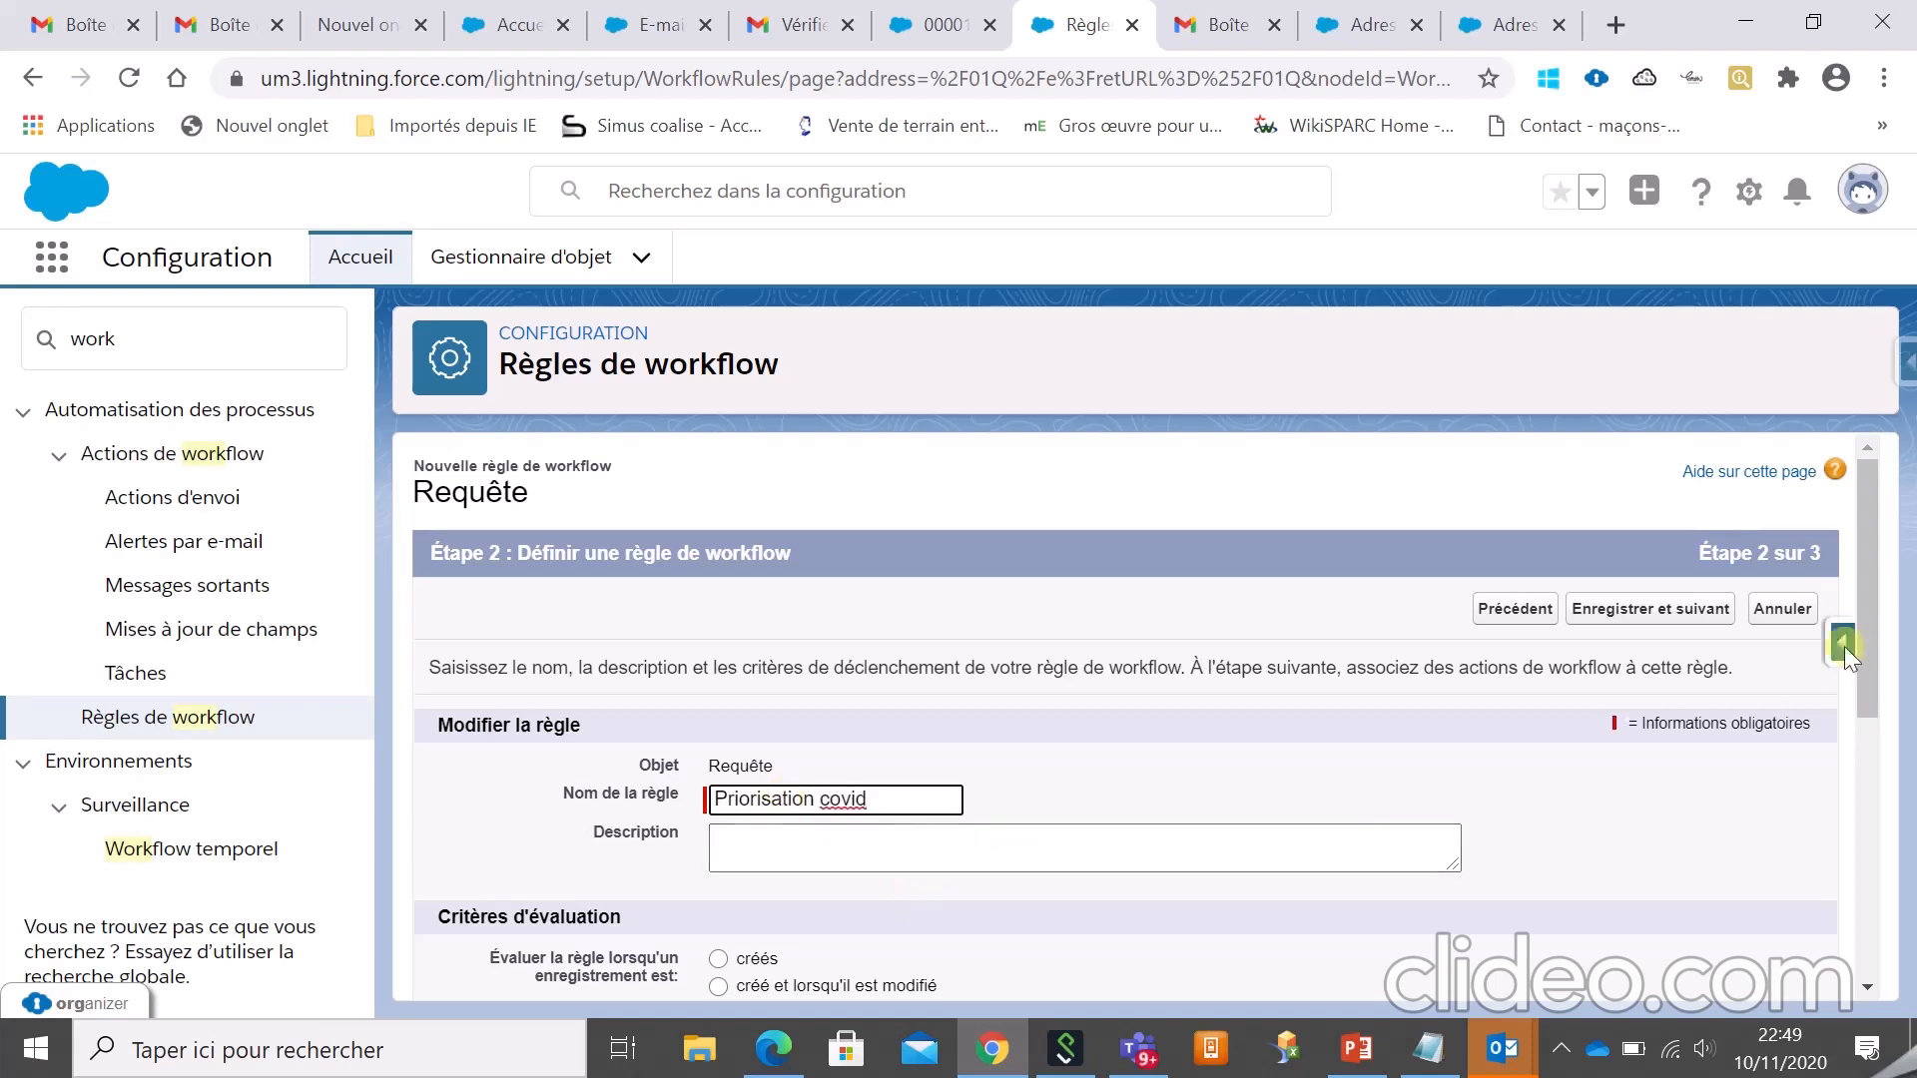
left_click_drag(1860, 583, 1853, 736)
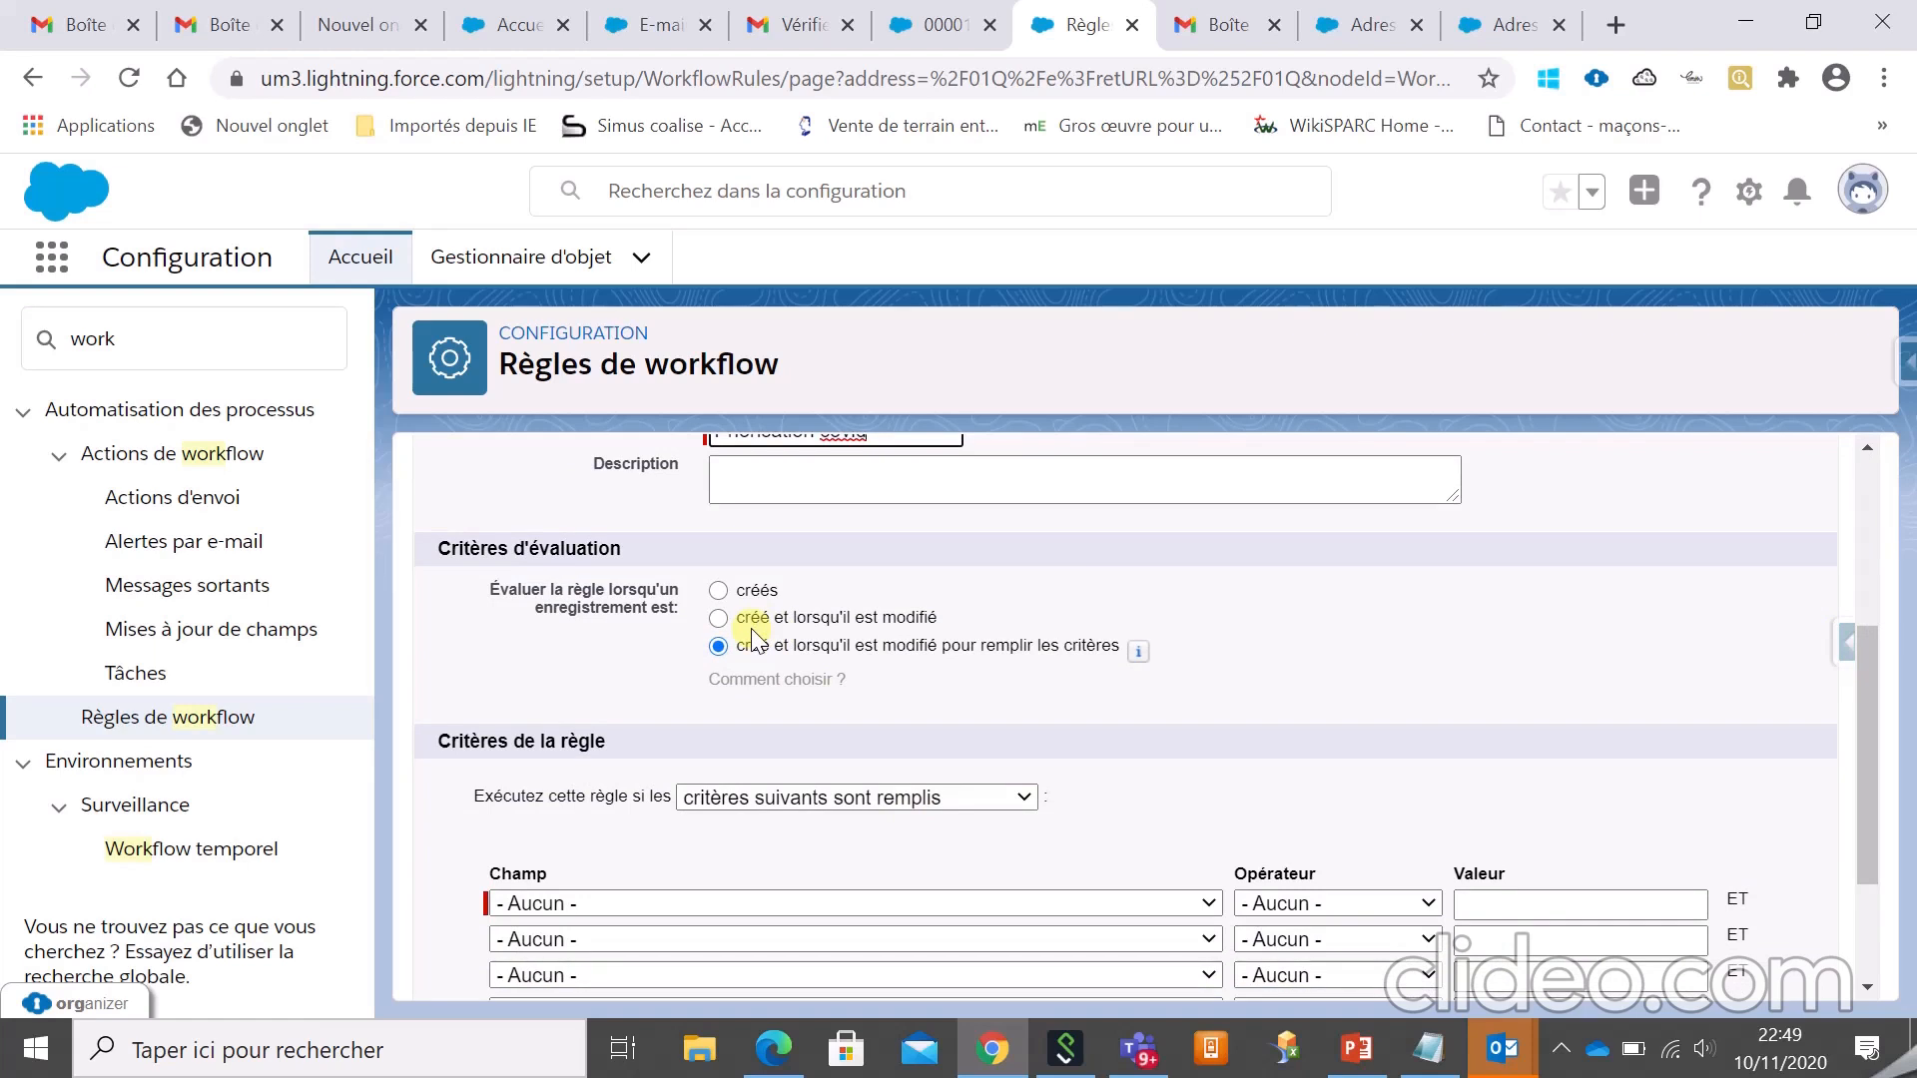
Step: Set the first criterion to Requête: Objet contient 'fièvre, fievre'
left_click_drag(1854, 644, 1868, 776)
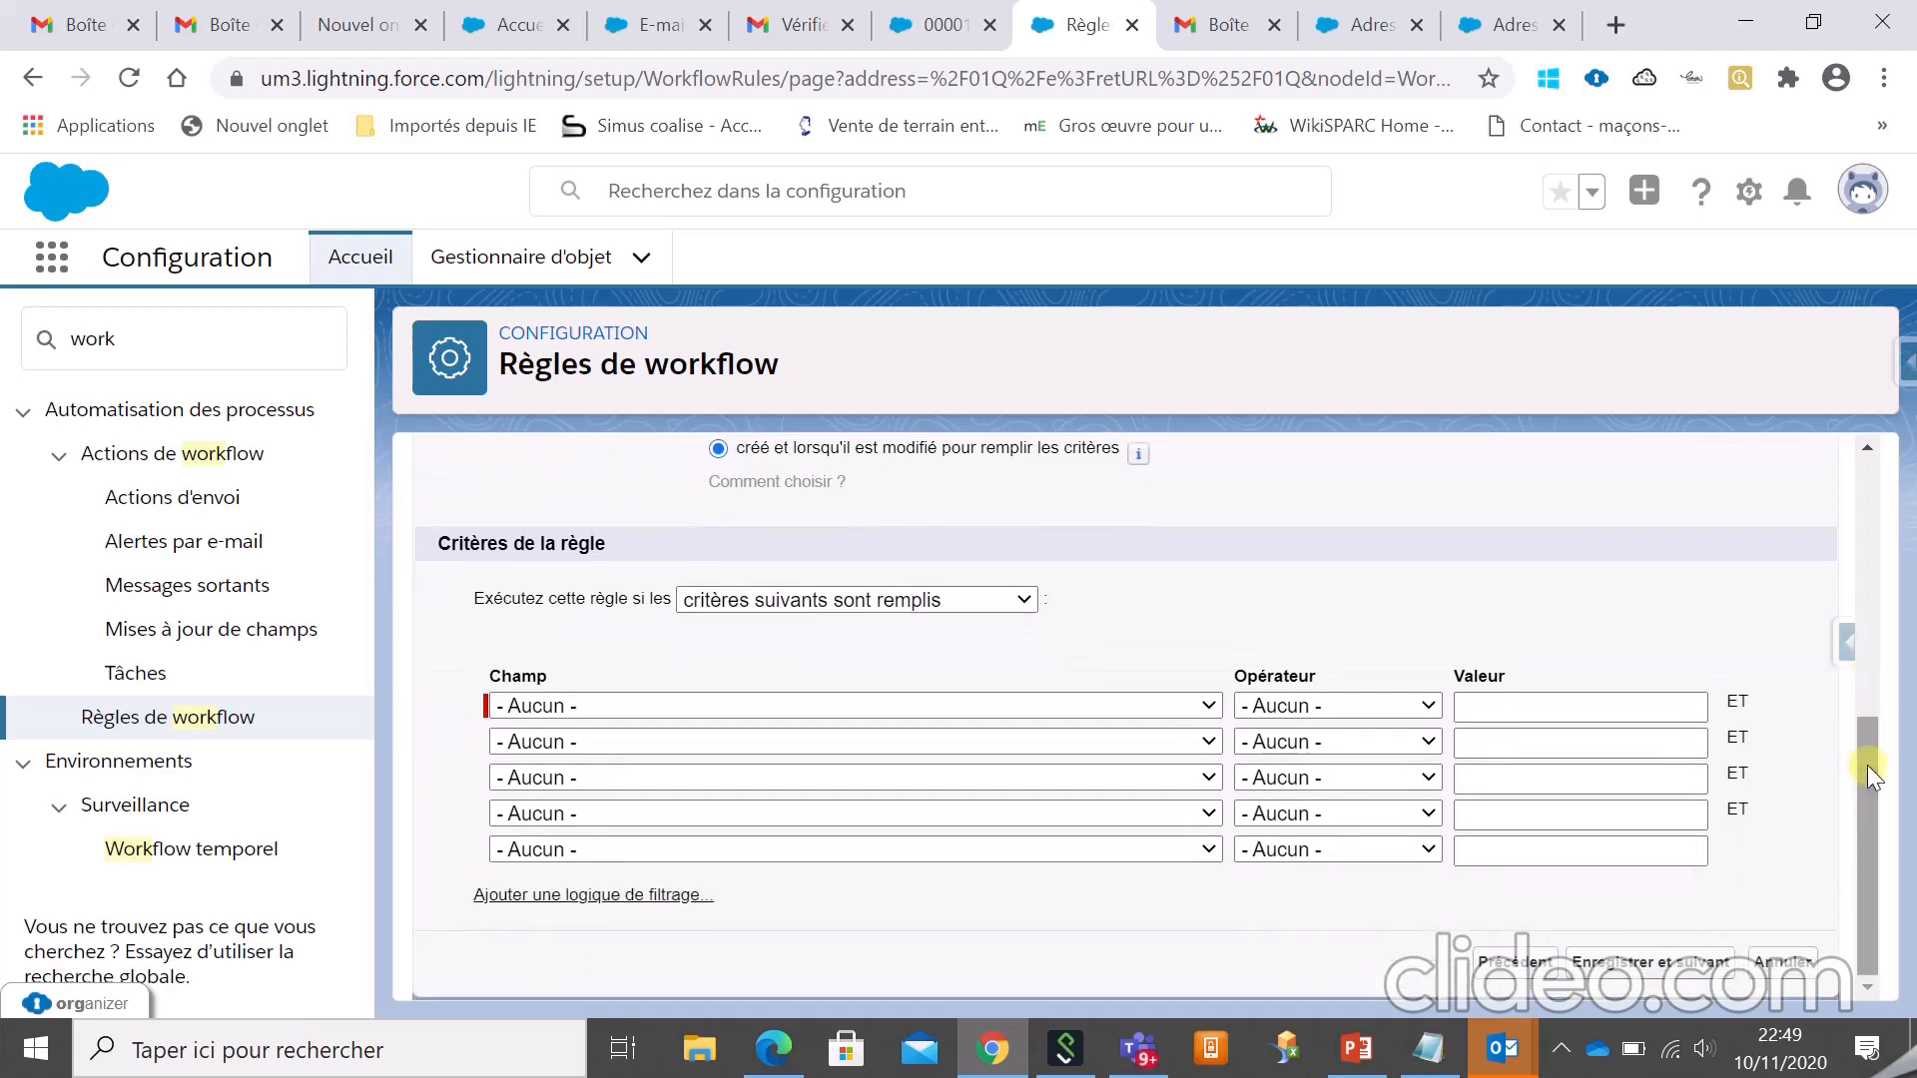
left_click(1096, 698)
scroll(860, 534, "down", 1)
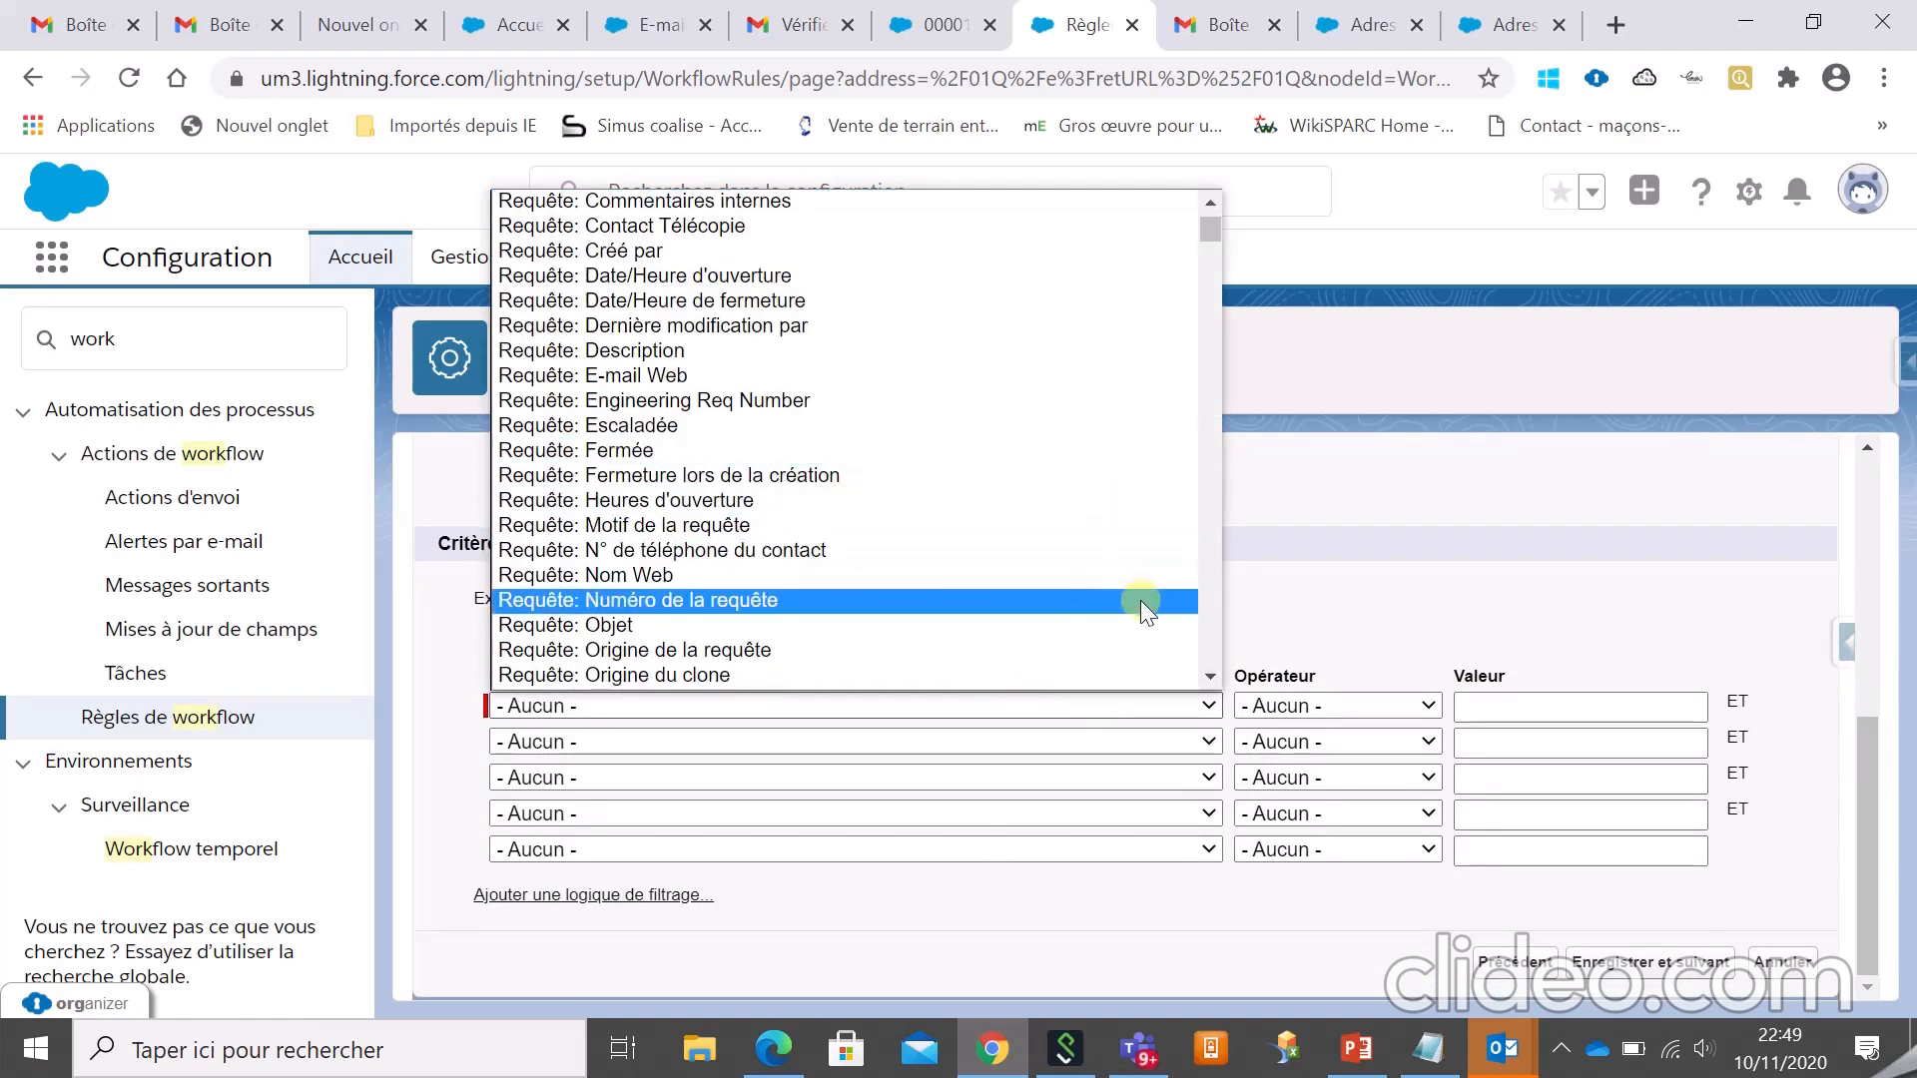
left_click(945, 626)
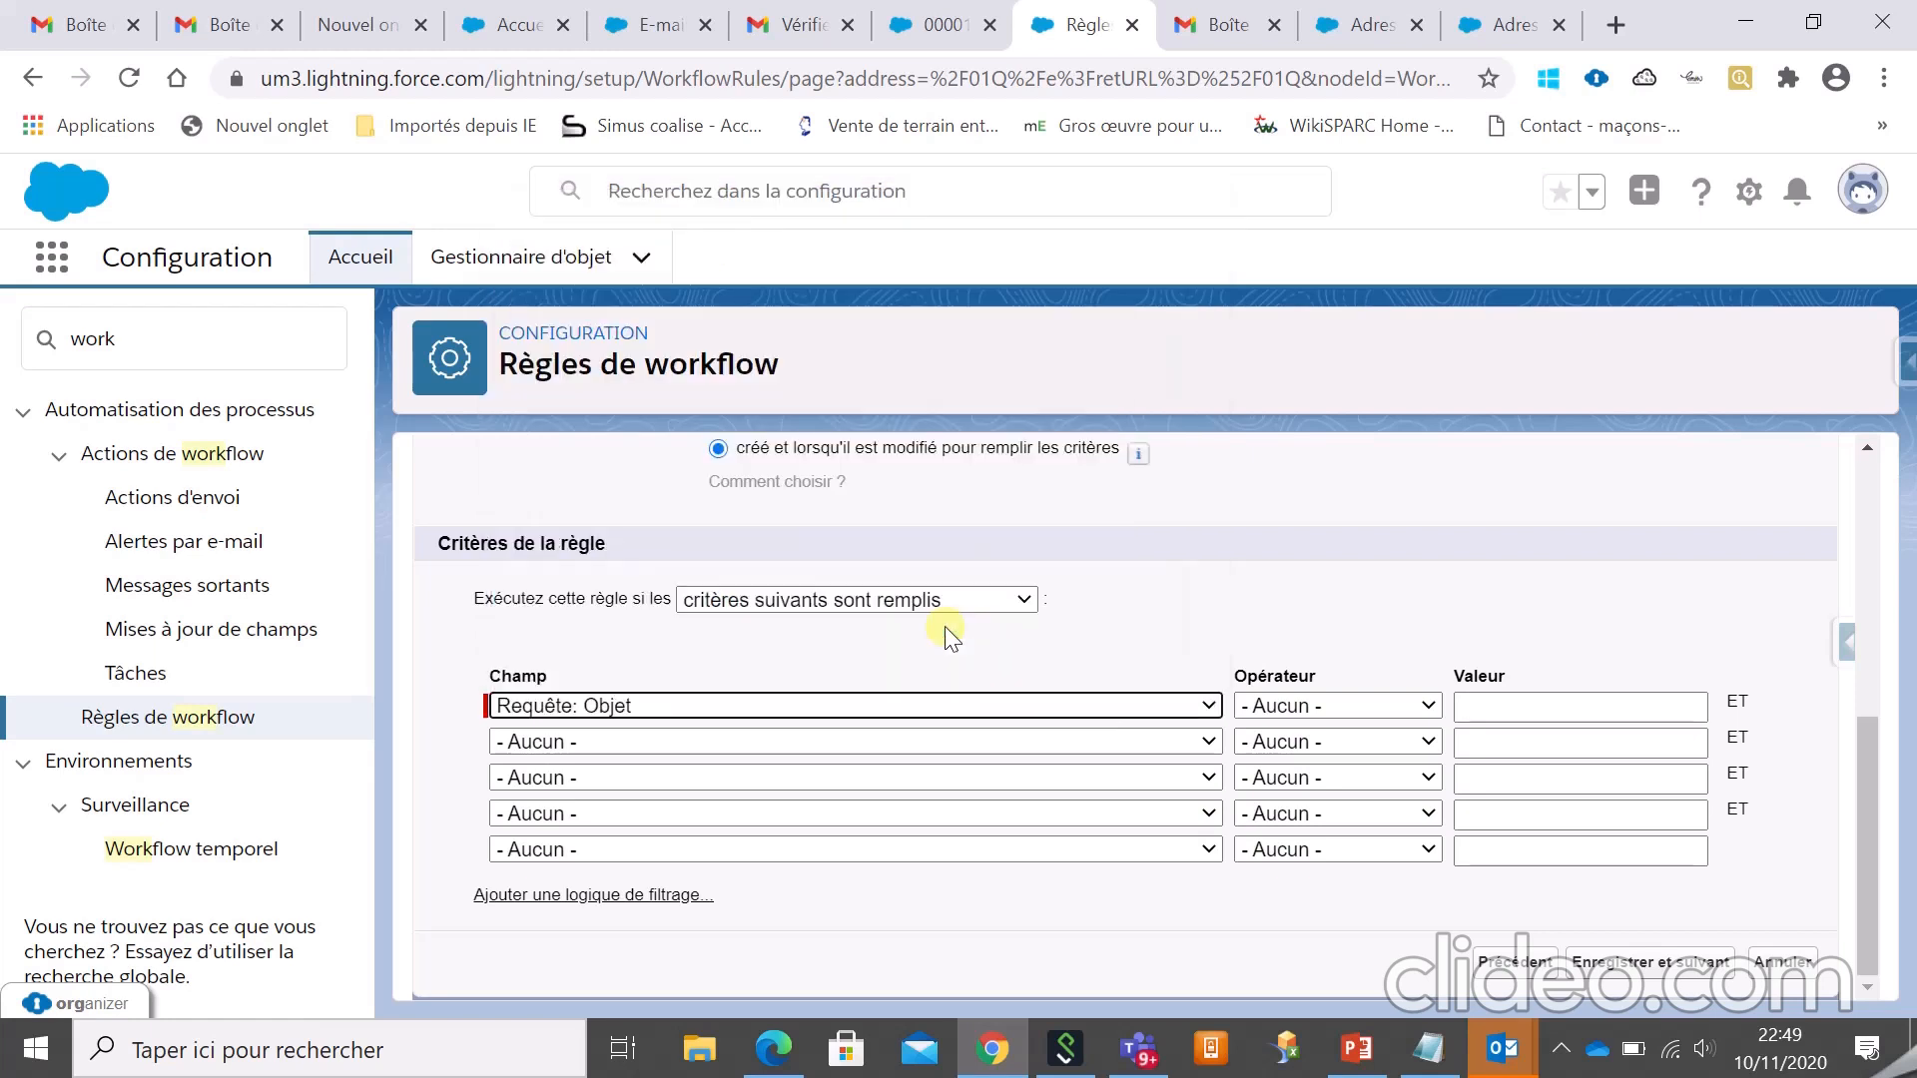
left_click(1383, 711)
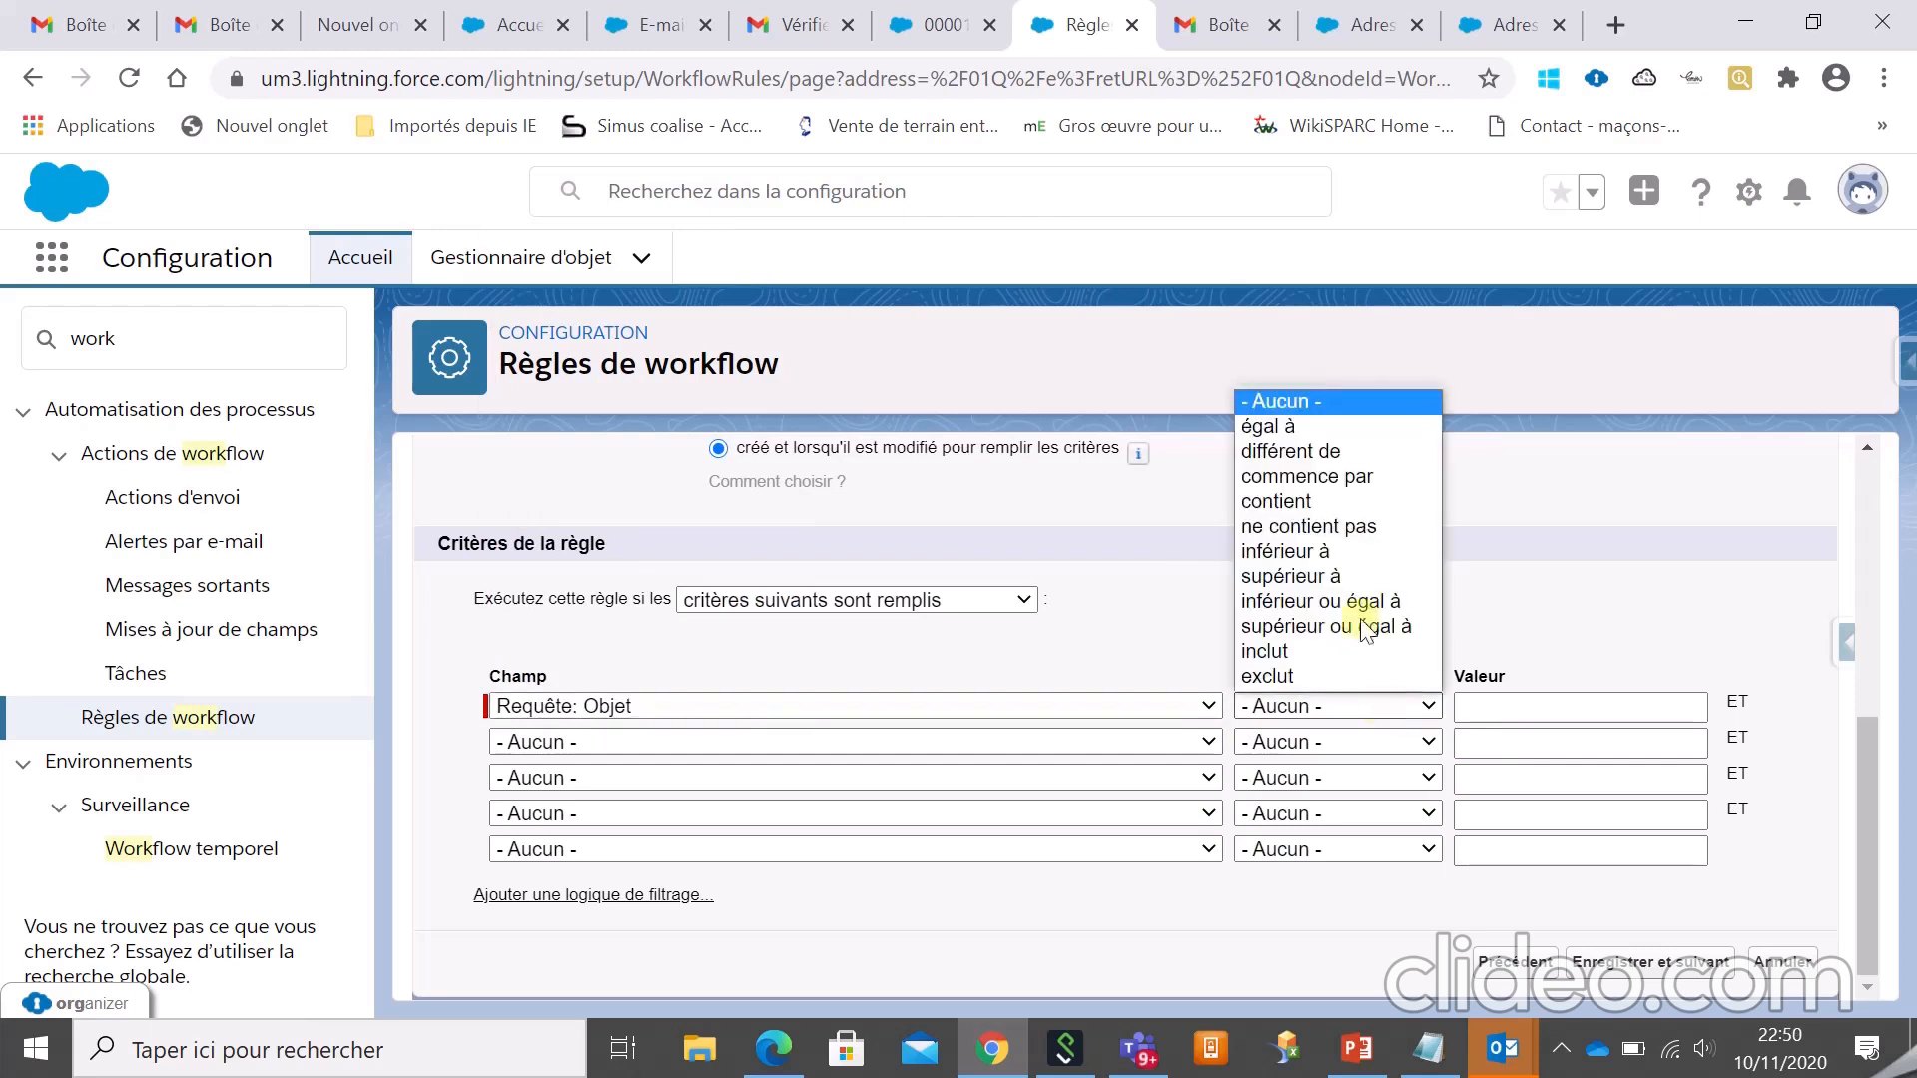
left_click(1329, 502)
left_click(1540, 706)
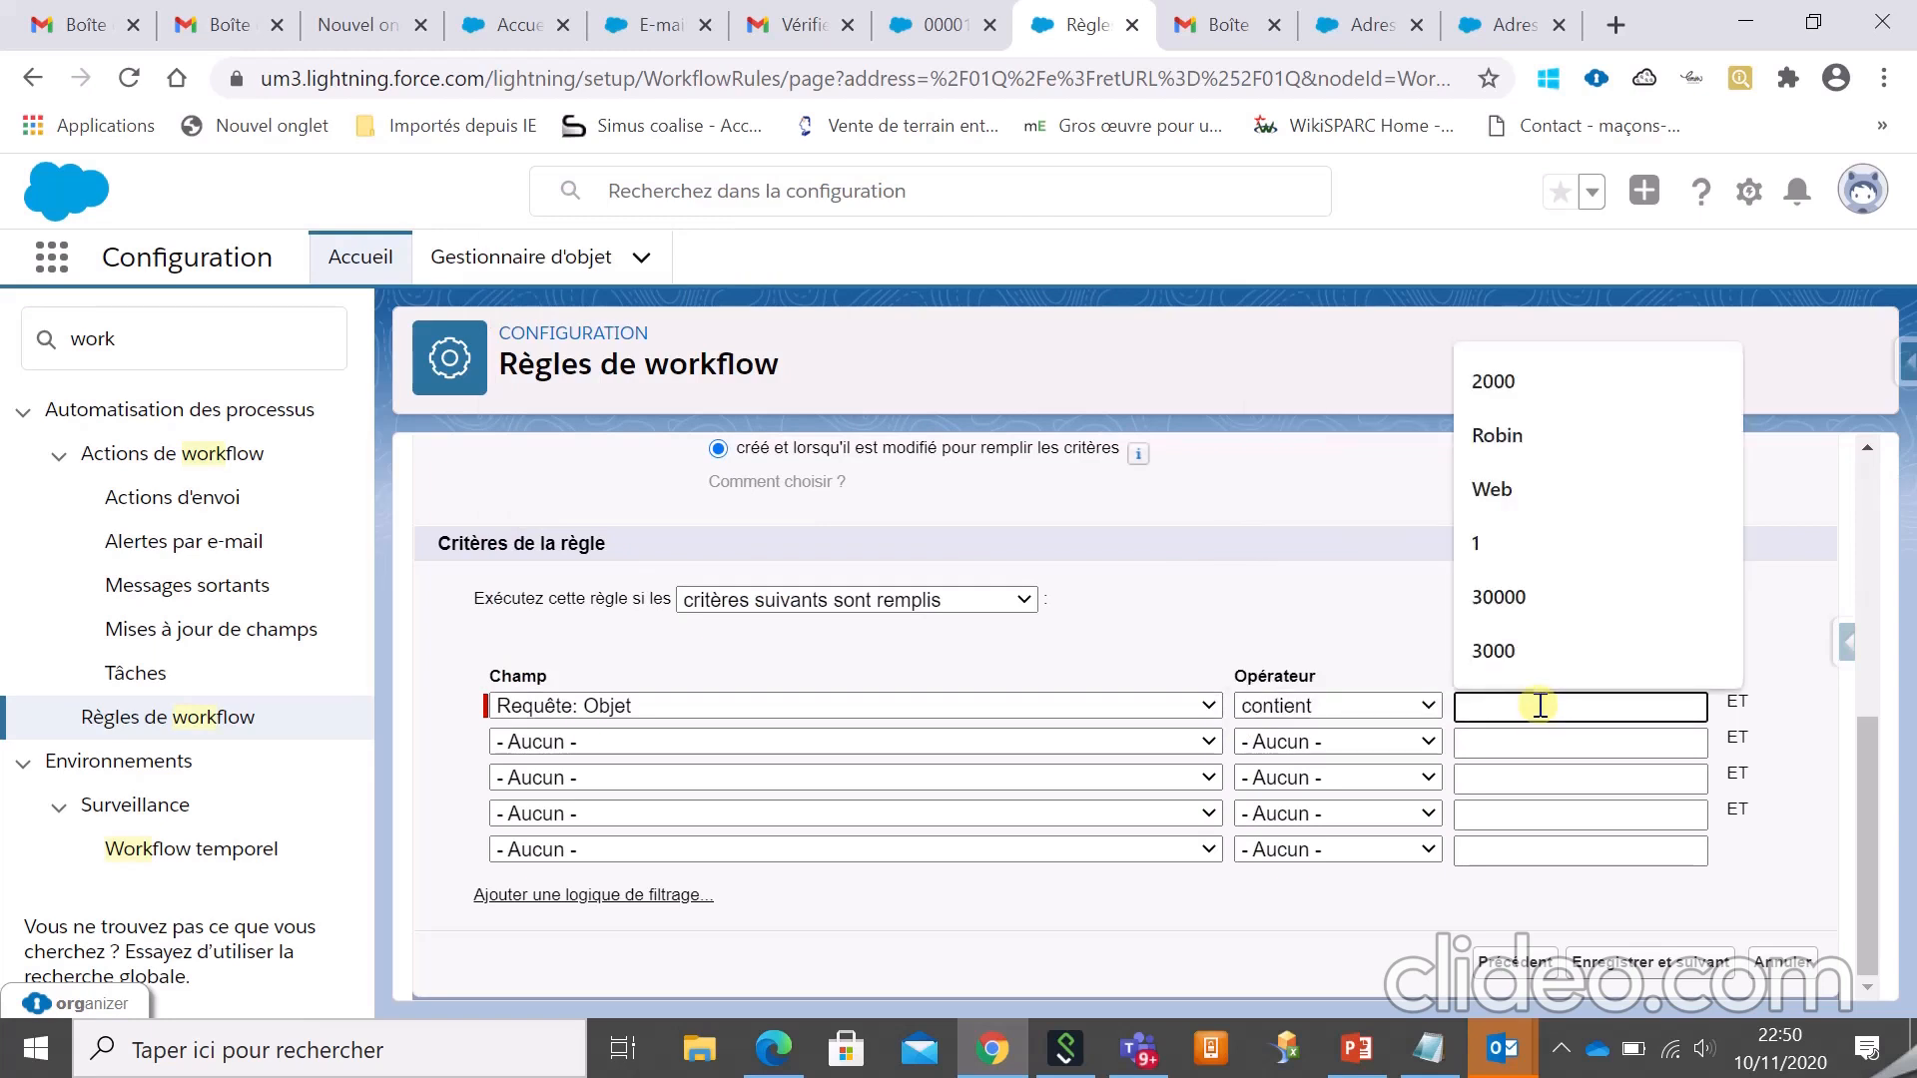
type("fièvre")
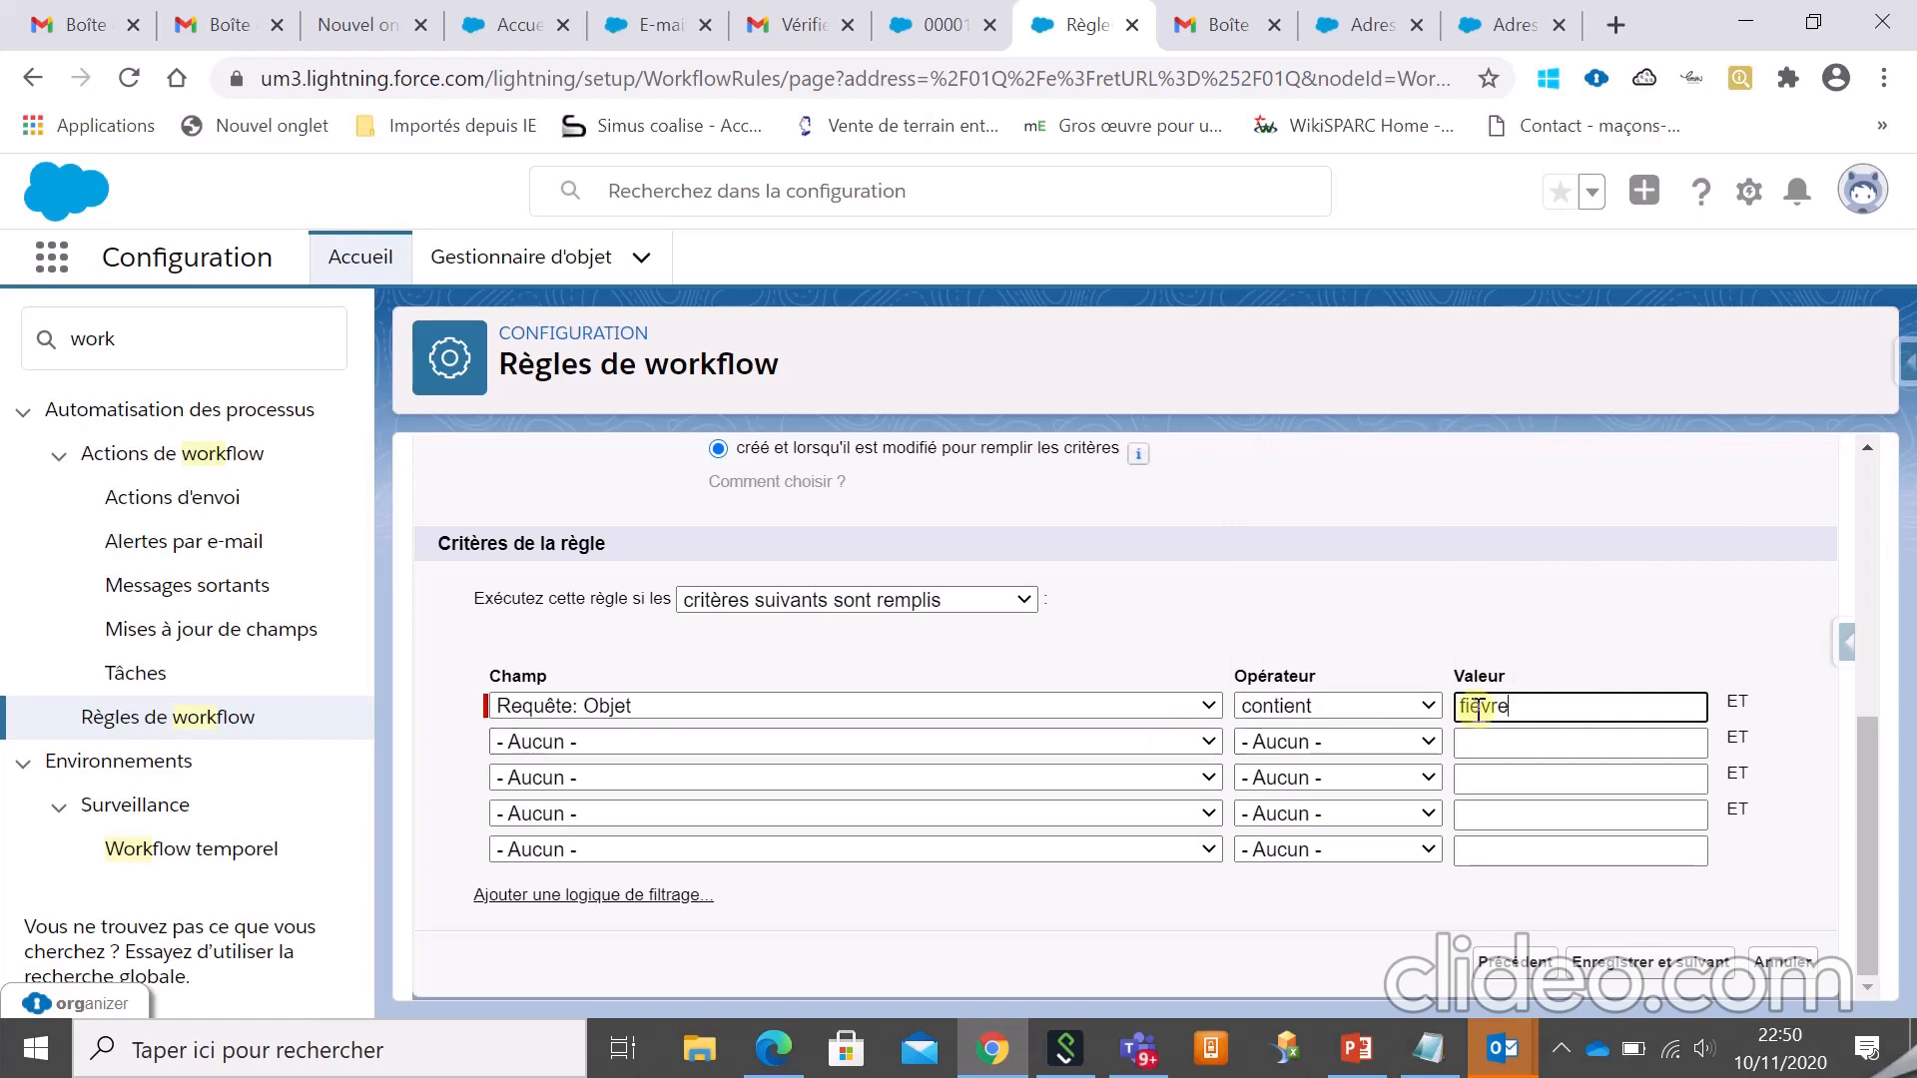
type(", fe")
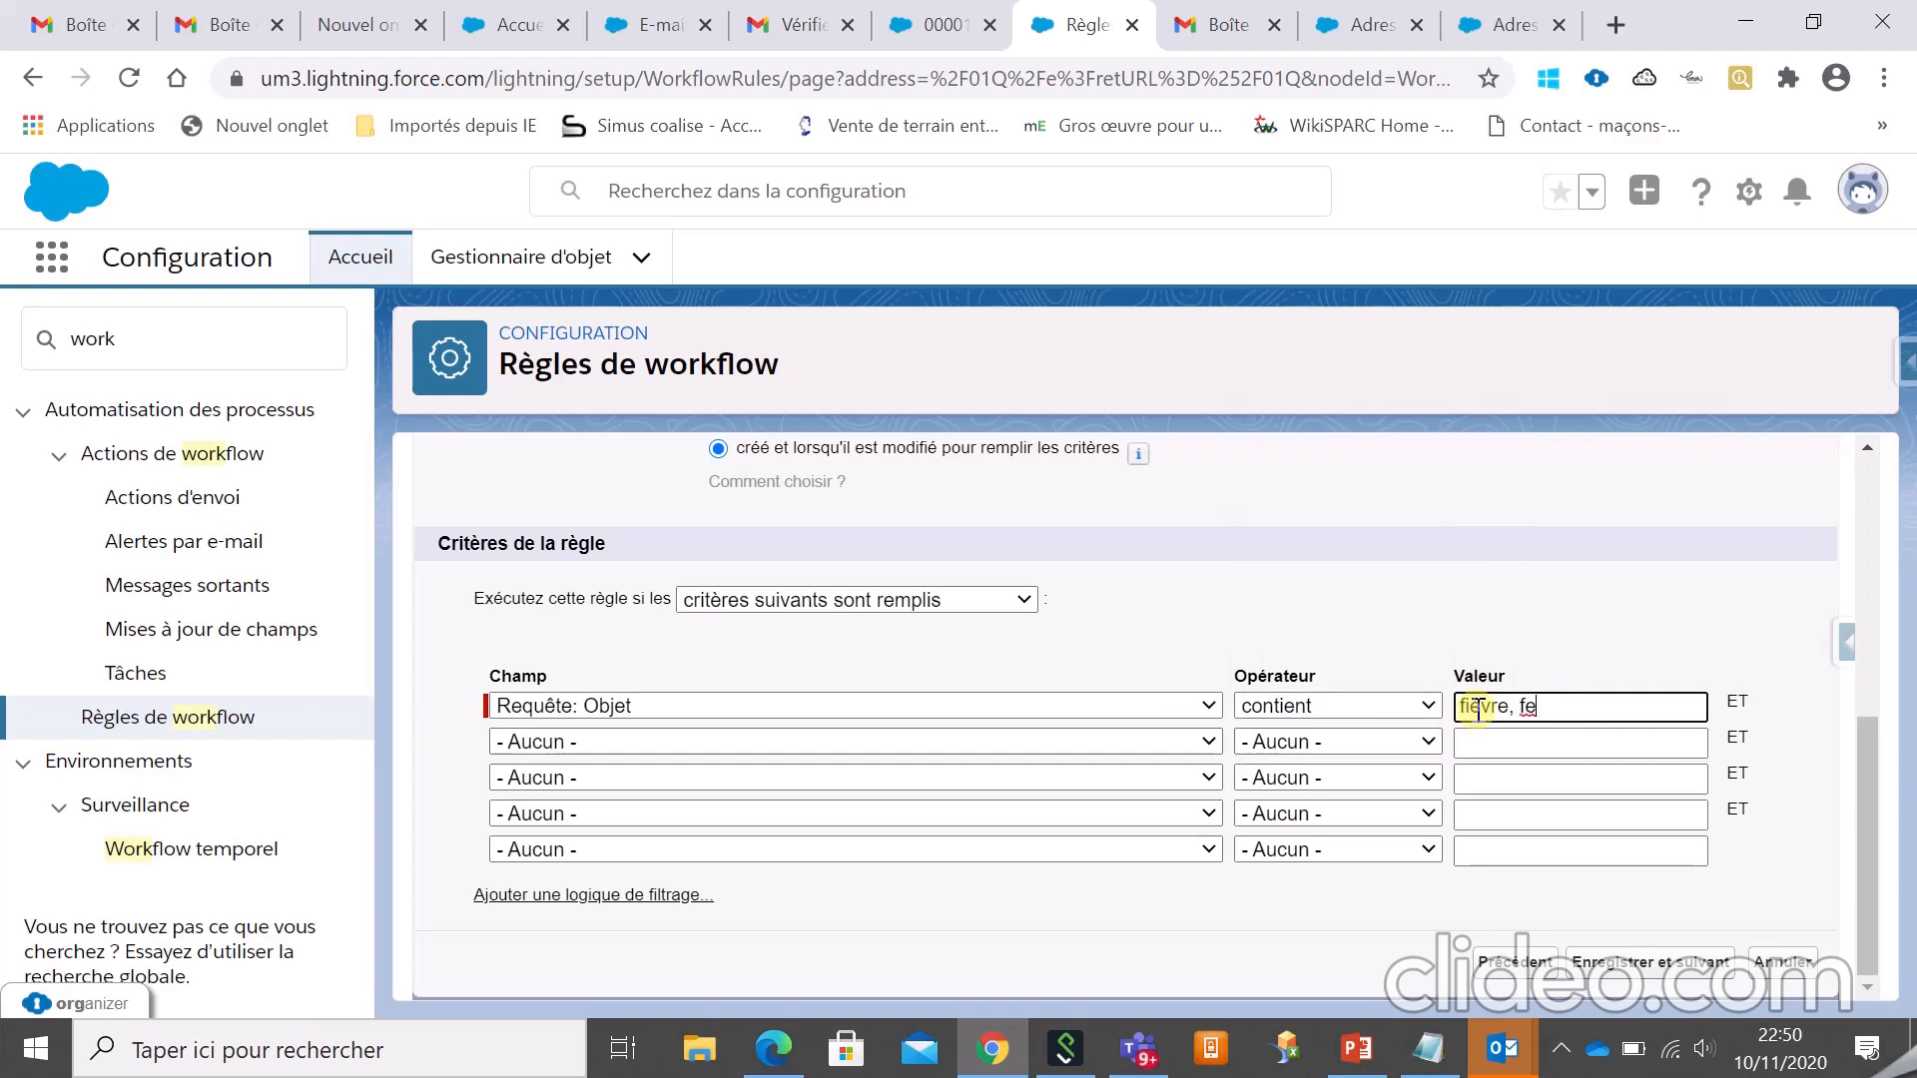
key("BackSpace")
type("ievre")
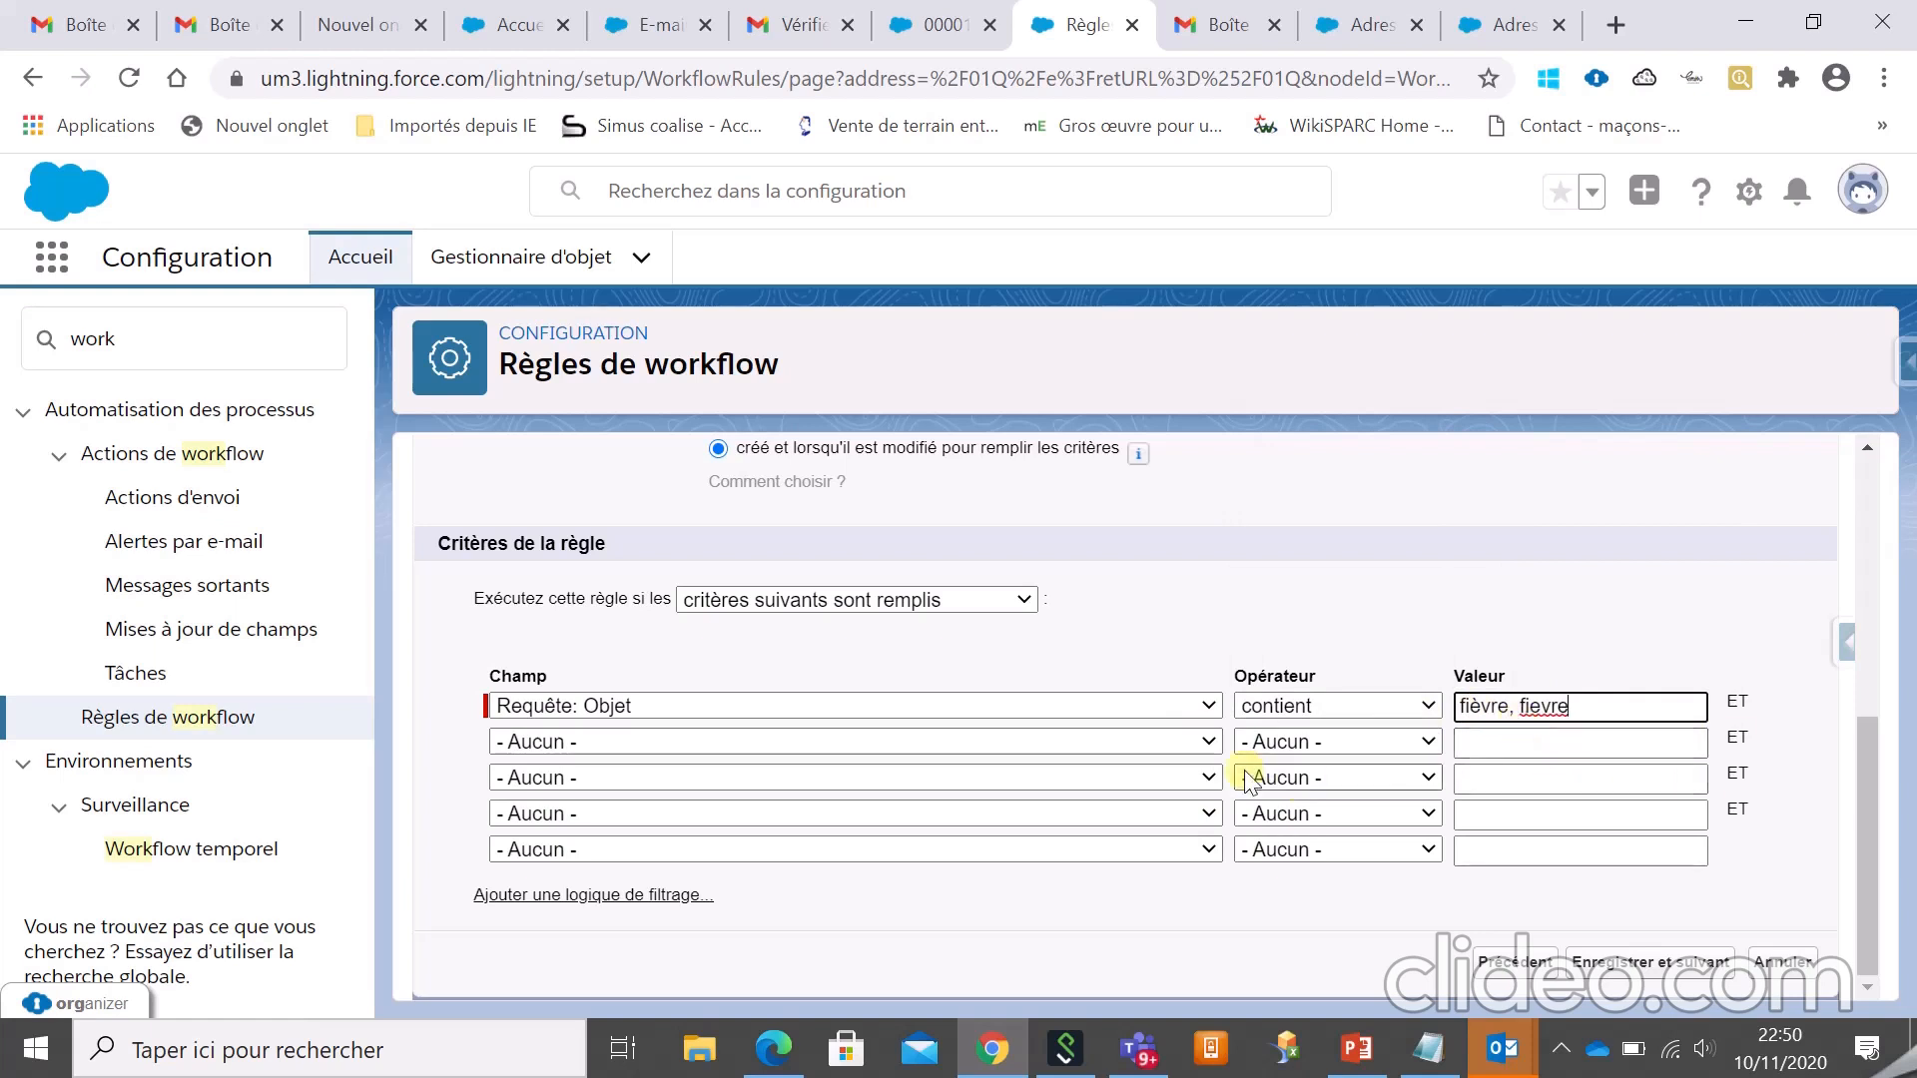
Step: Set the second criterion to Requête: Description égal à 'fièvre, fievre' and save the criteria
left_click(1186, 741)
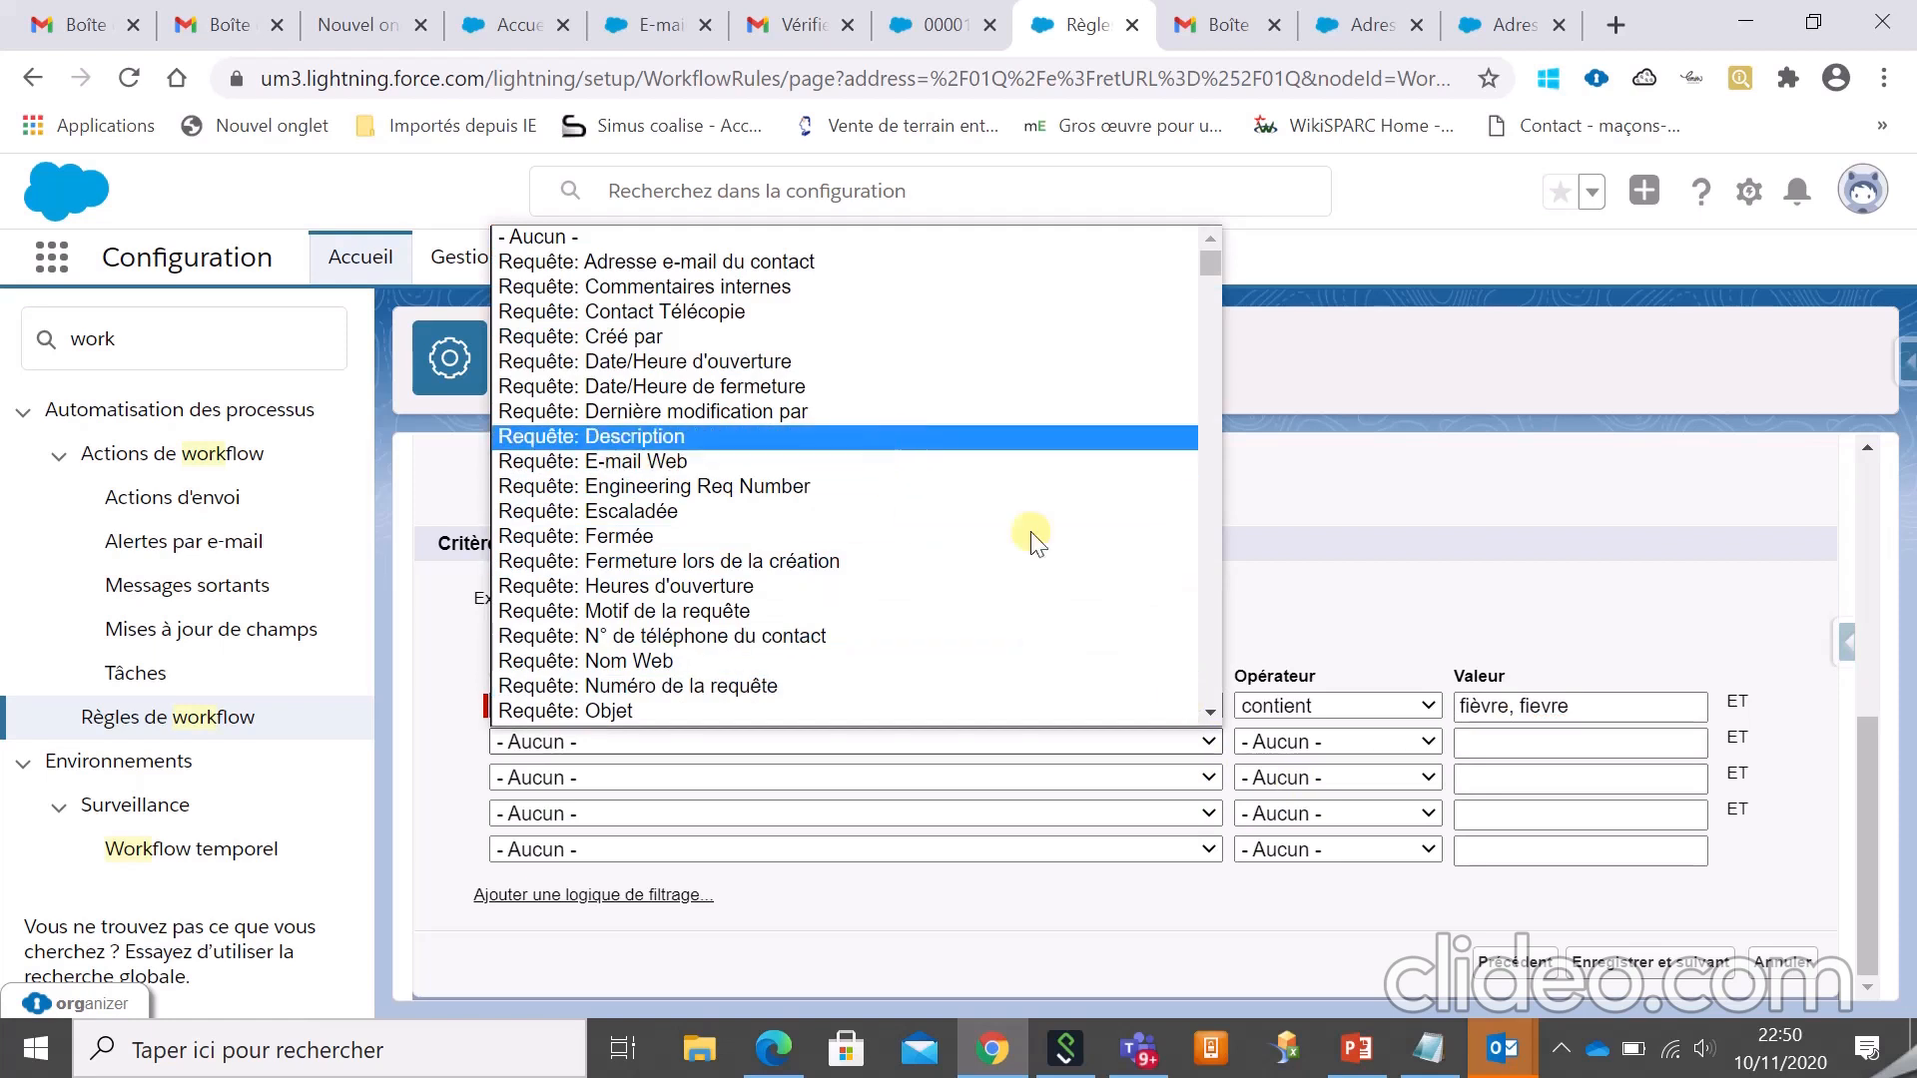
left_click(927, 433)
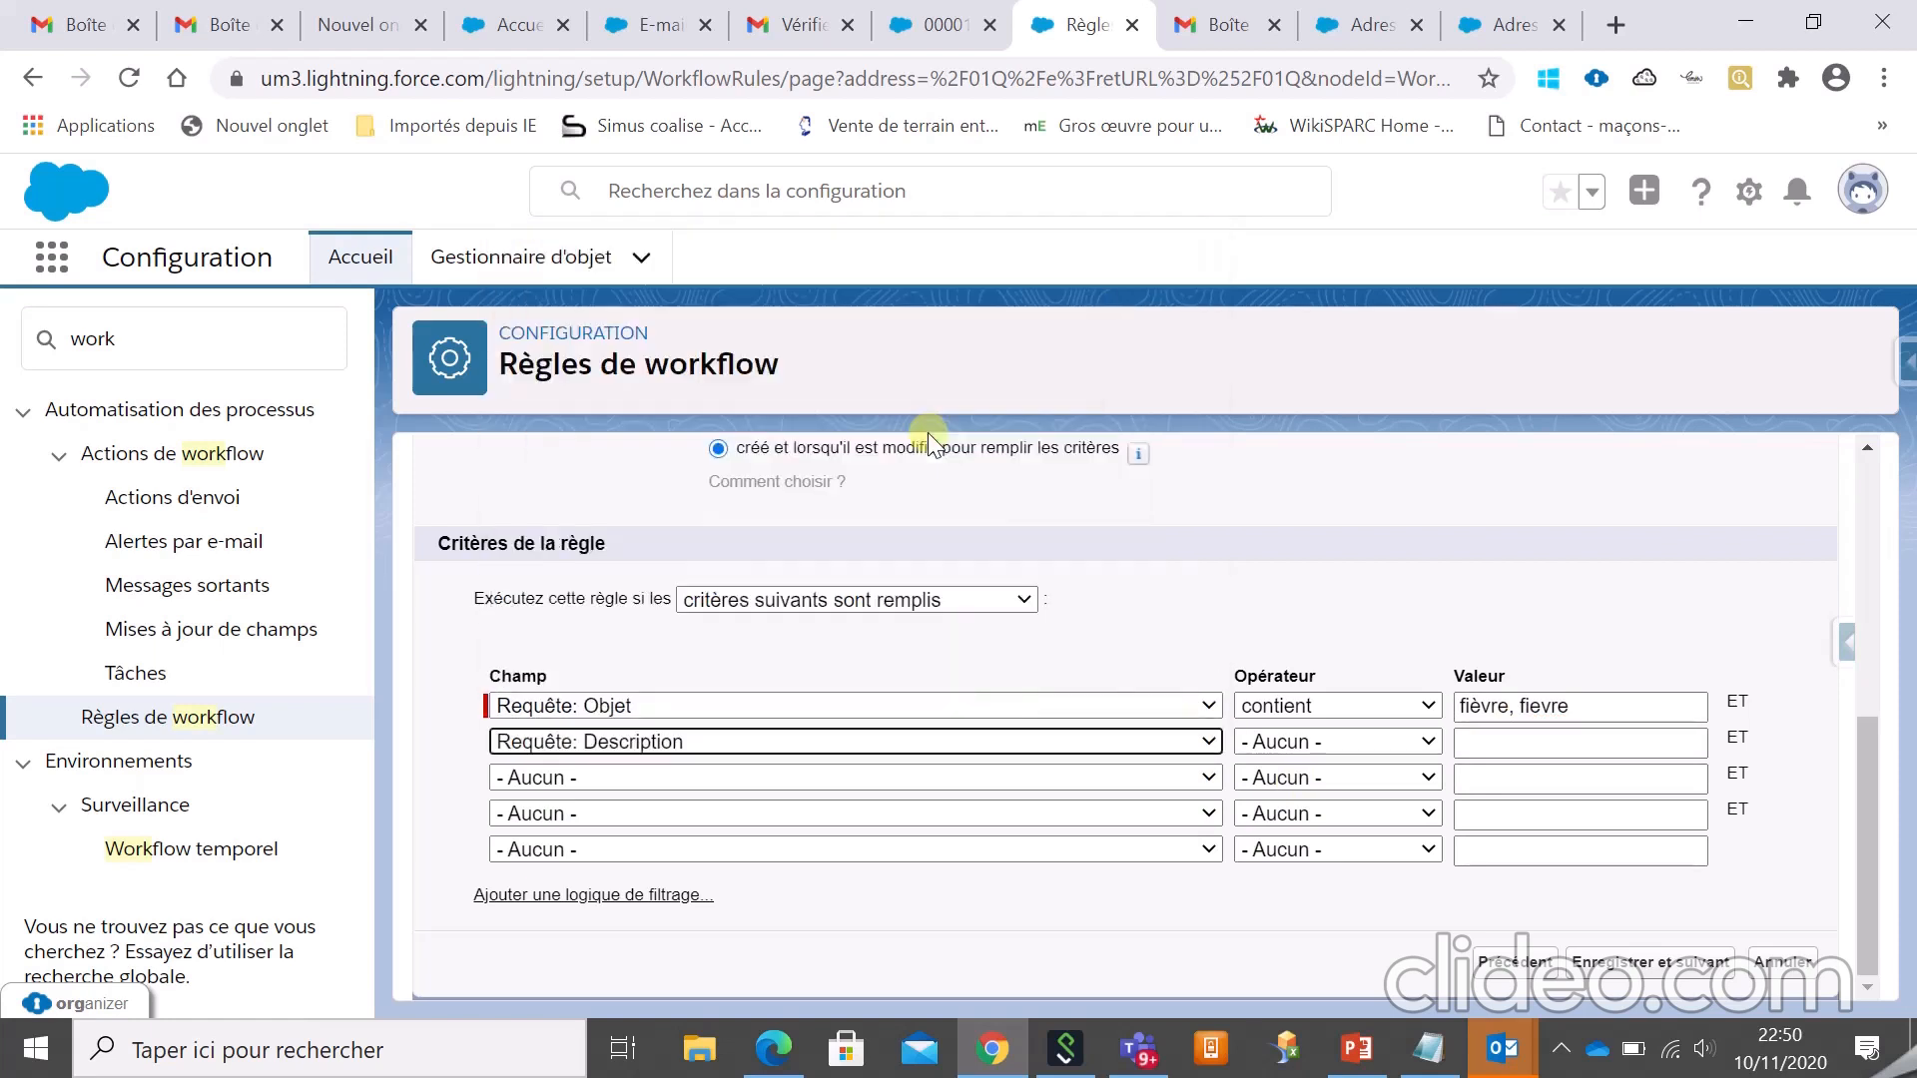
left_click(1422, 745)
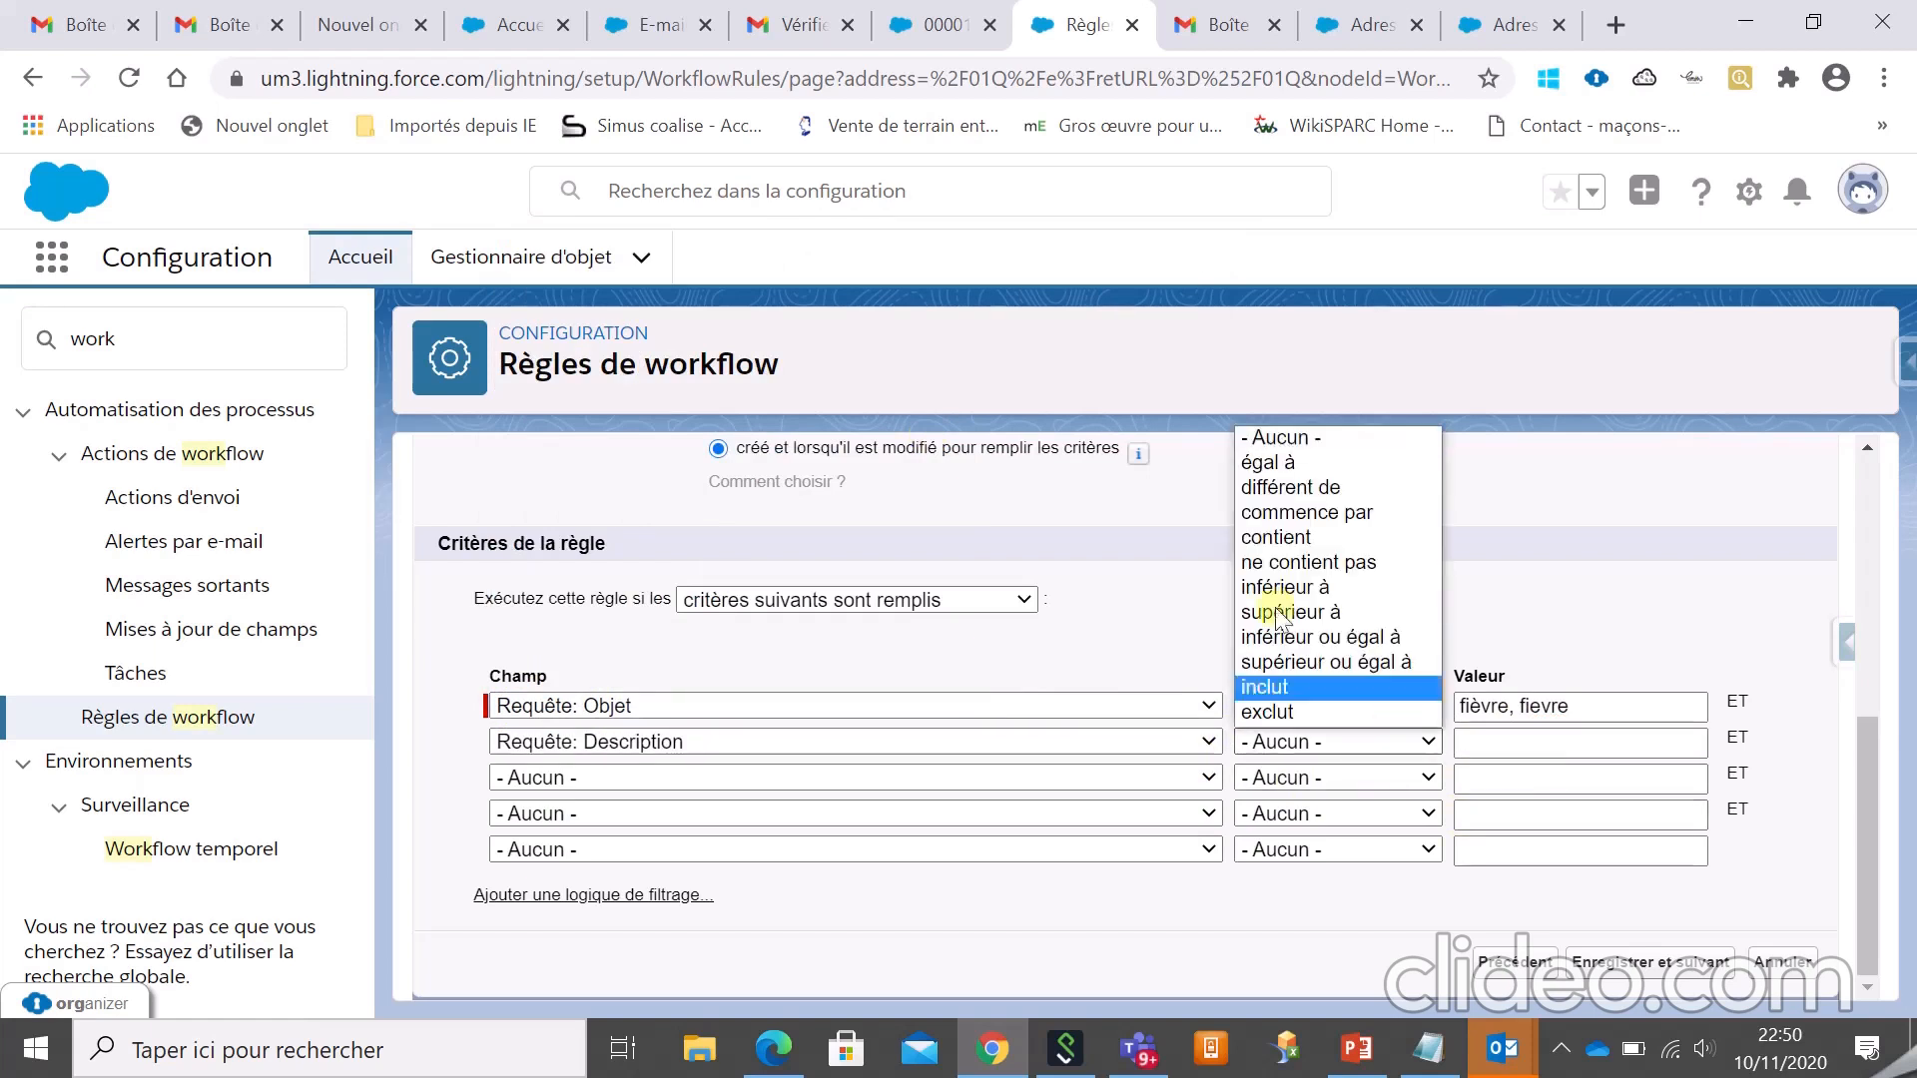
left_click(1266, 465)
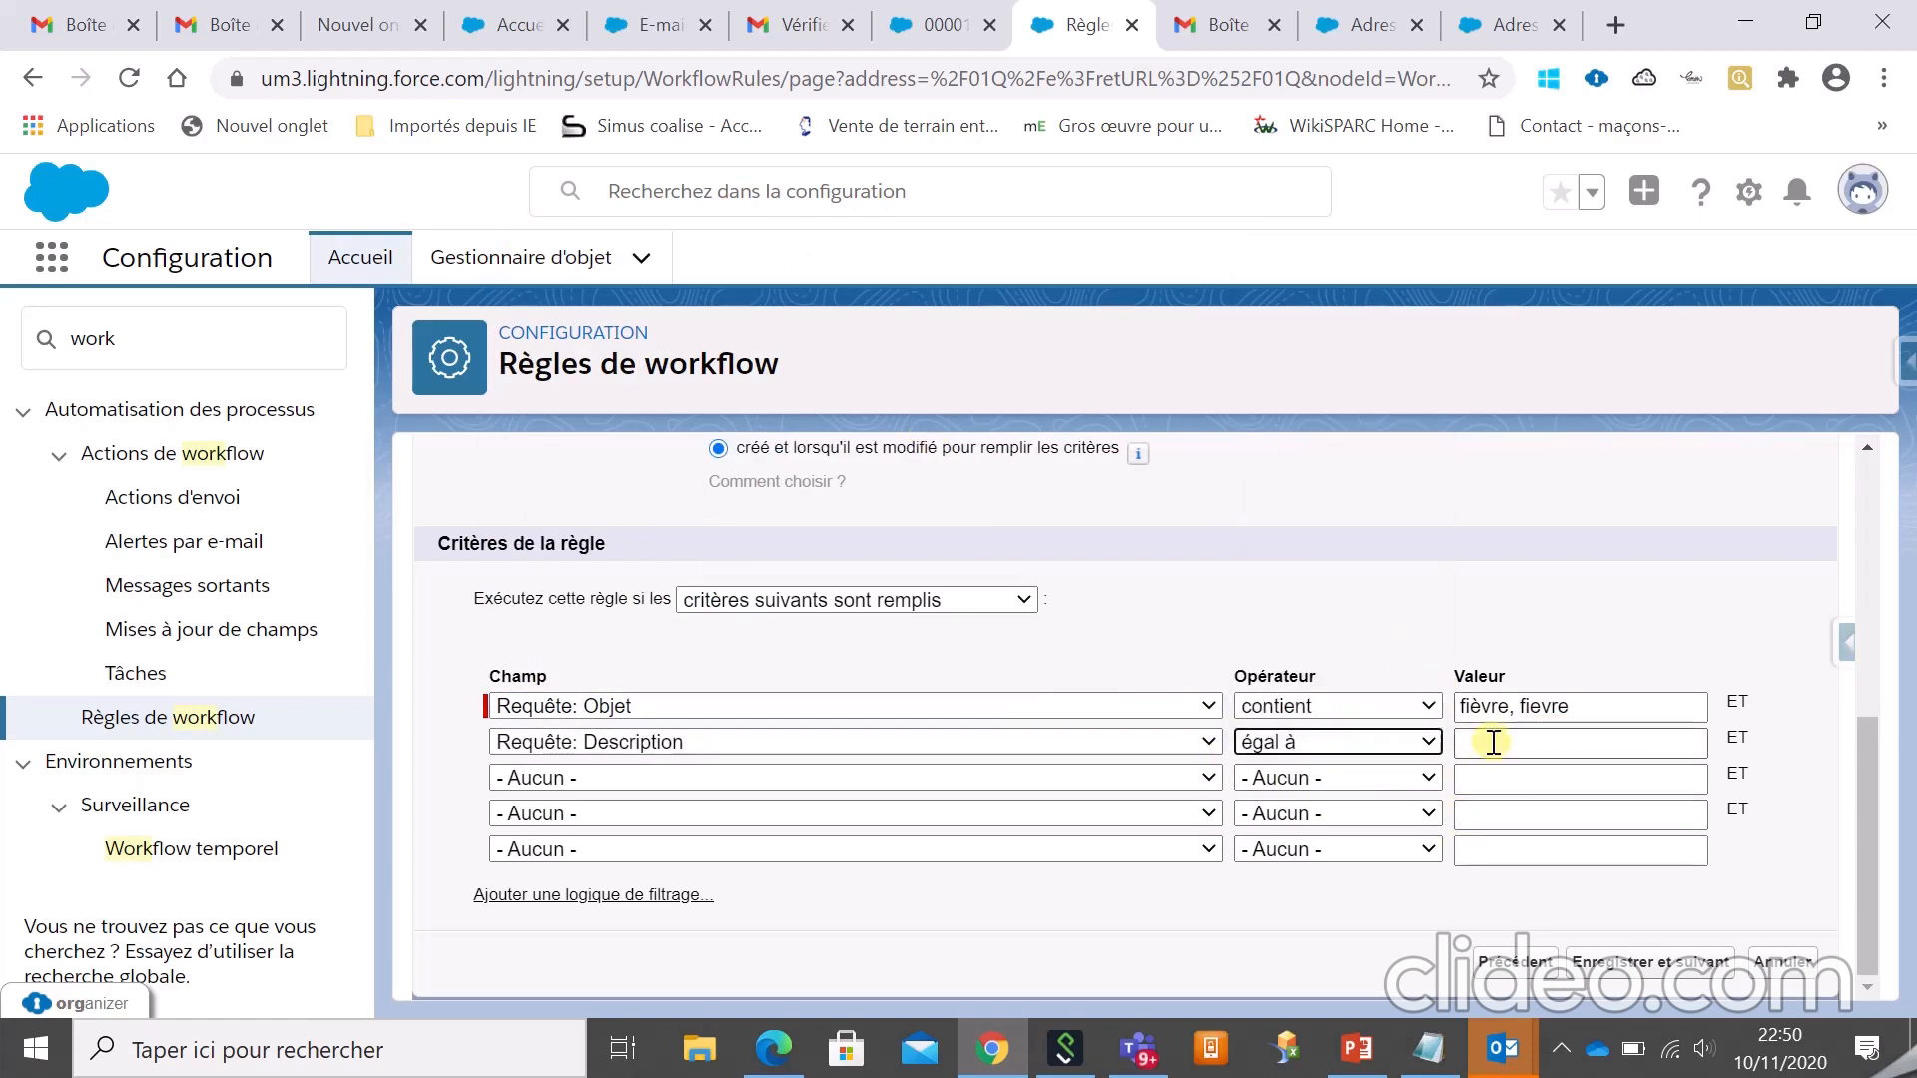
triple_click(1459, 709)
key("ctrl+c")
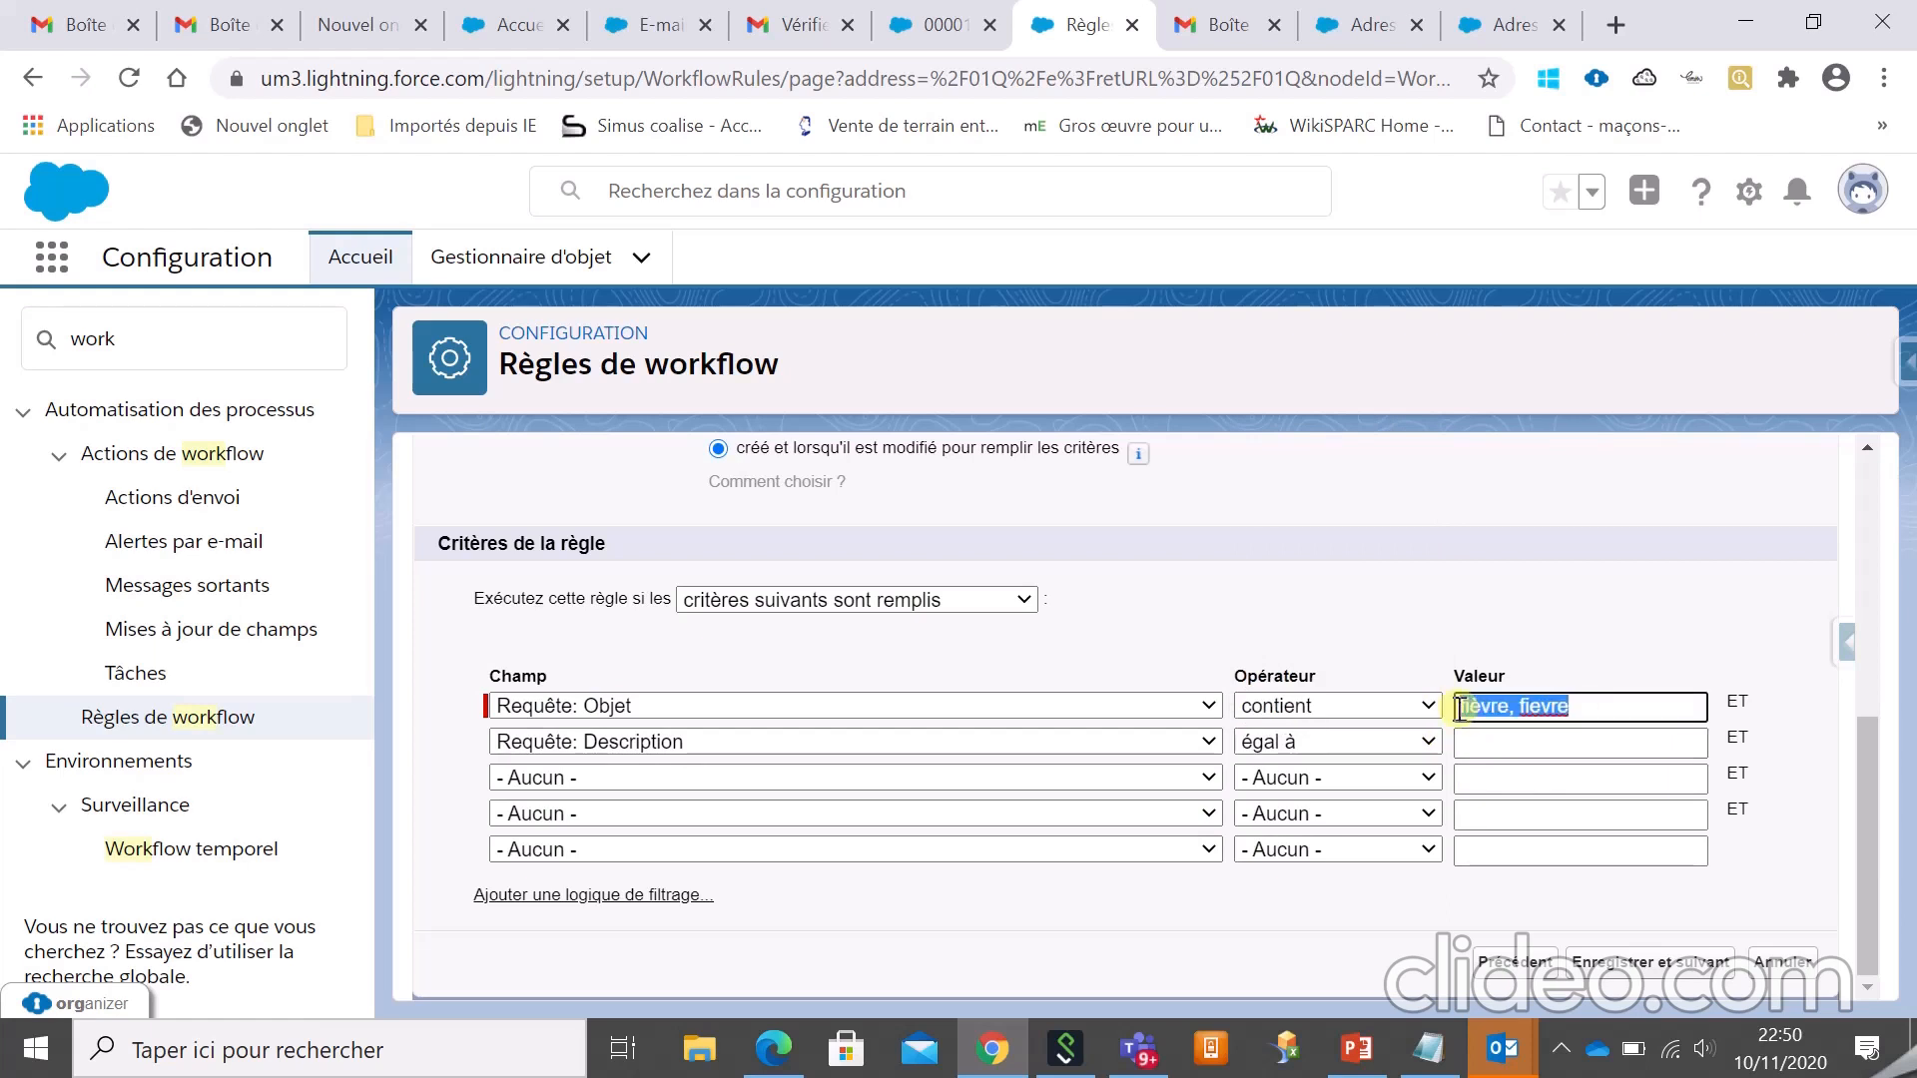
left_click(1503, 745)
key("ctrl+v")
left_click(1800, 865)
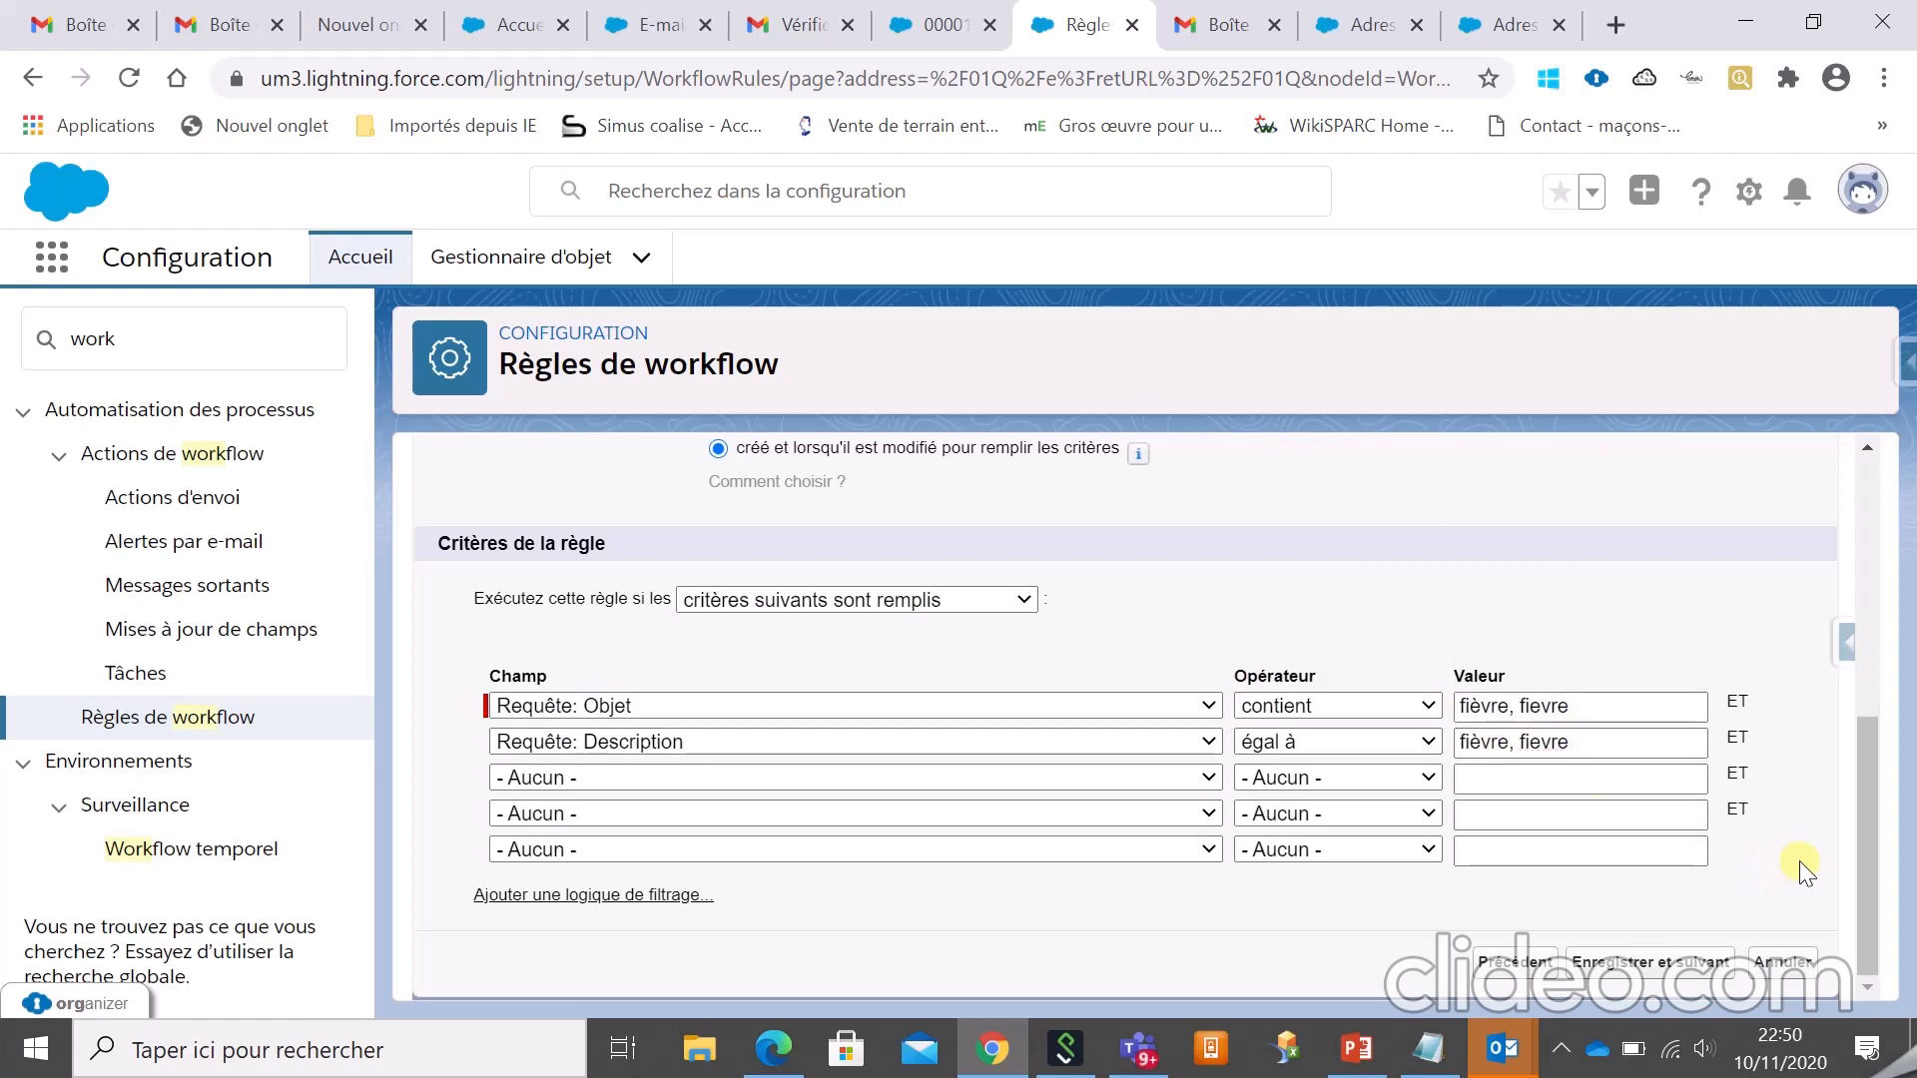
left_click(1666, 975)
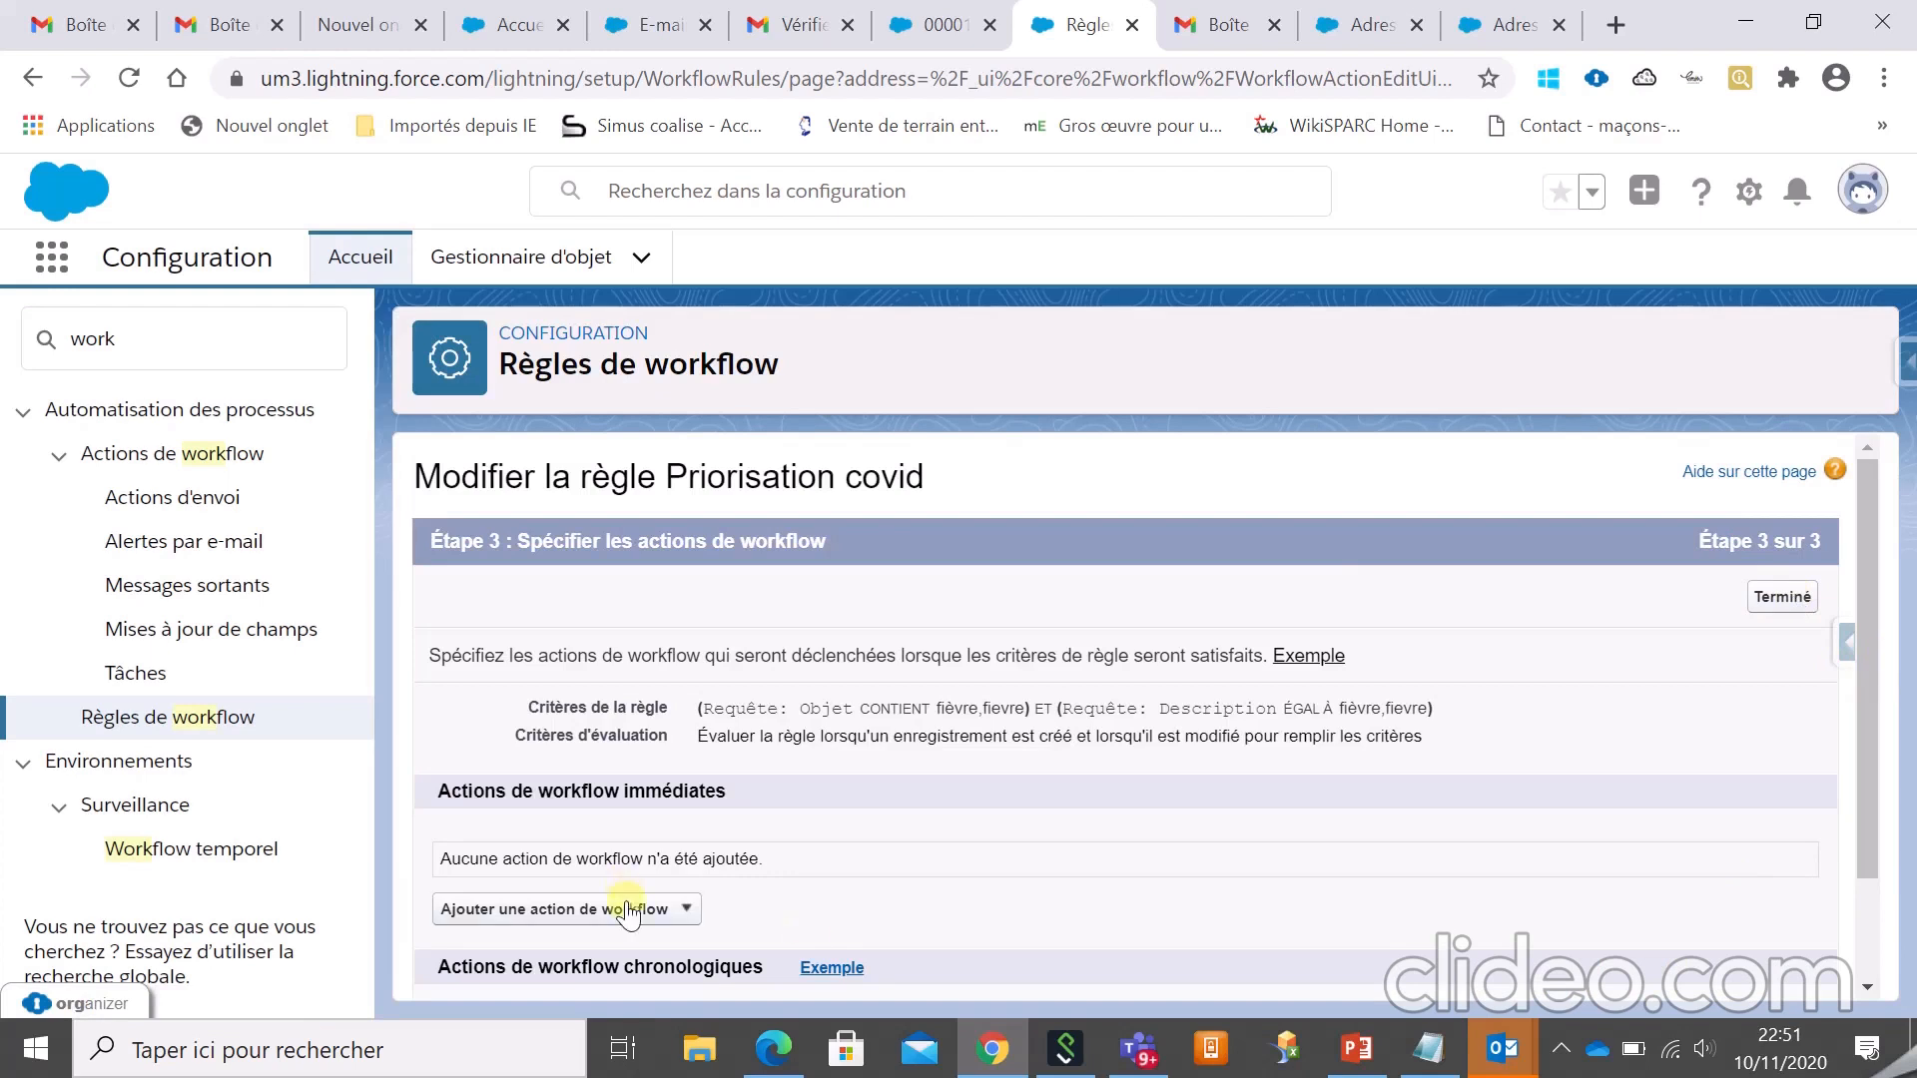
Step: Add a new immediate field update named 'Priorisation' that updates the Priorité field
left_click(627, 910)
left_click_drag(1869, 568, 1861, 692)
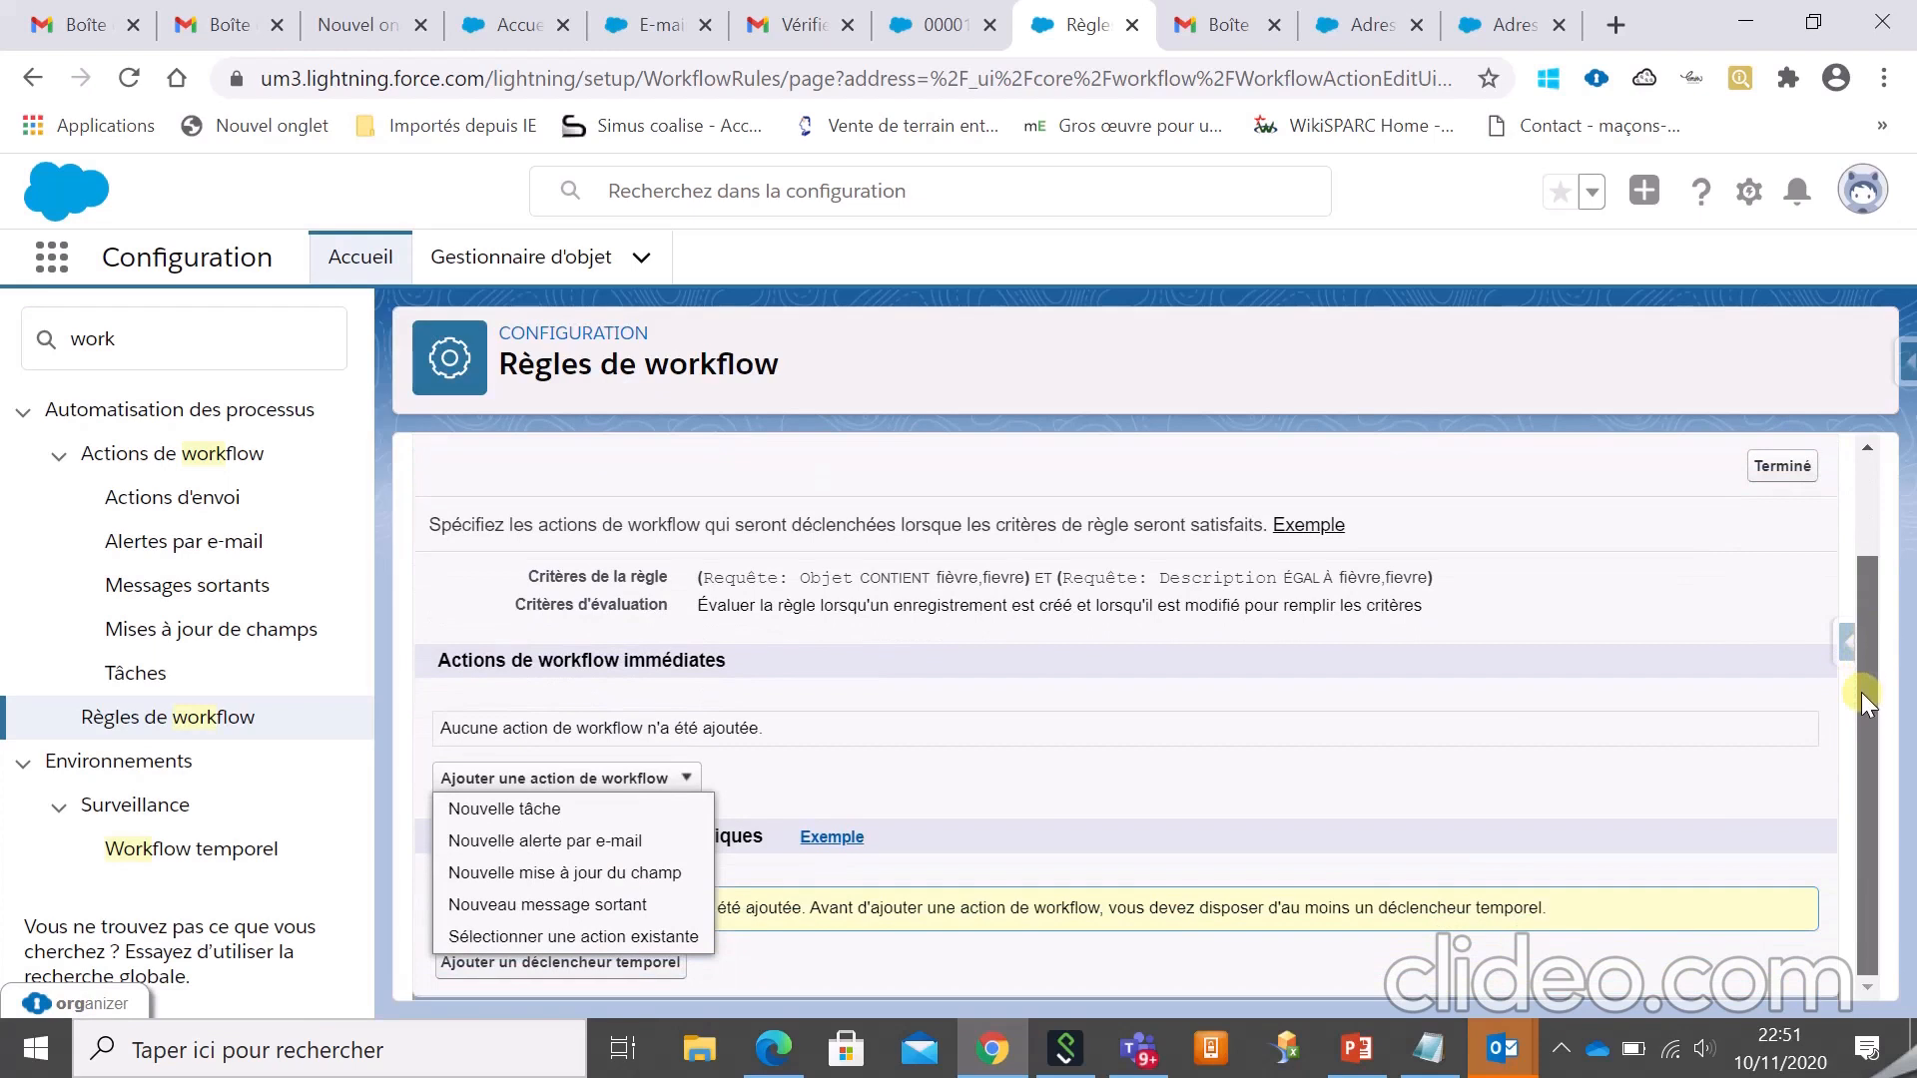
left_click(584, 874)
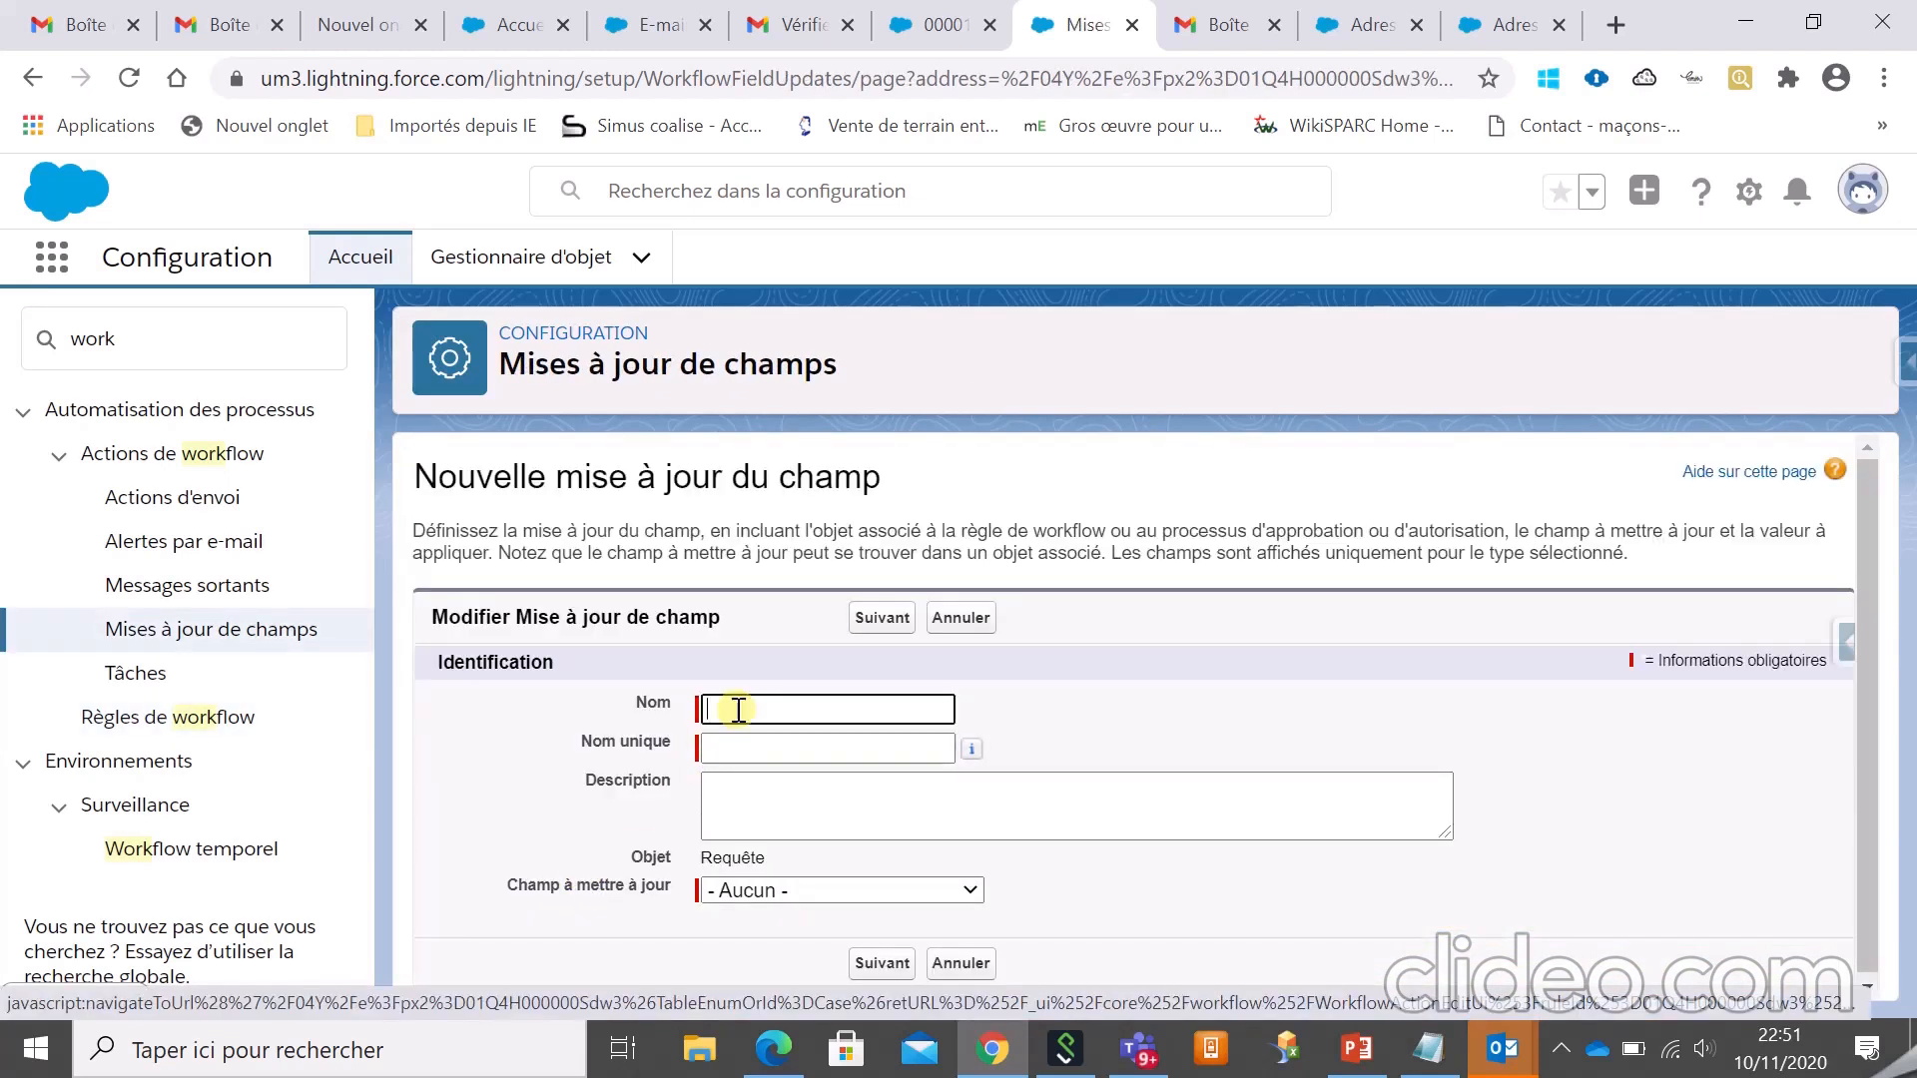
type("Pr")
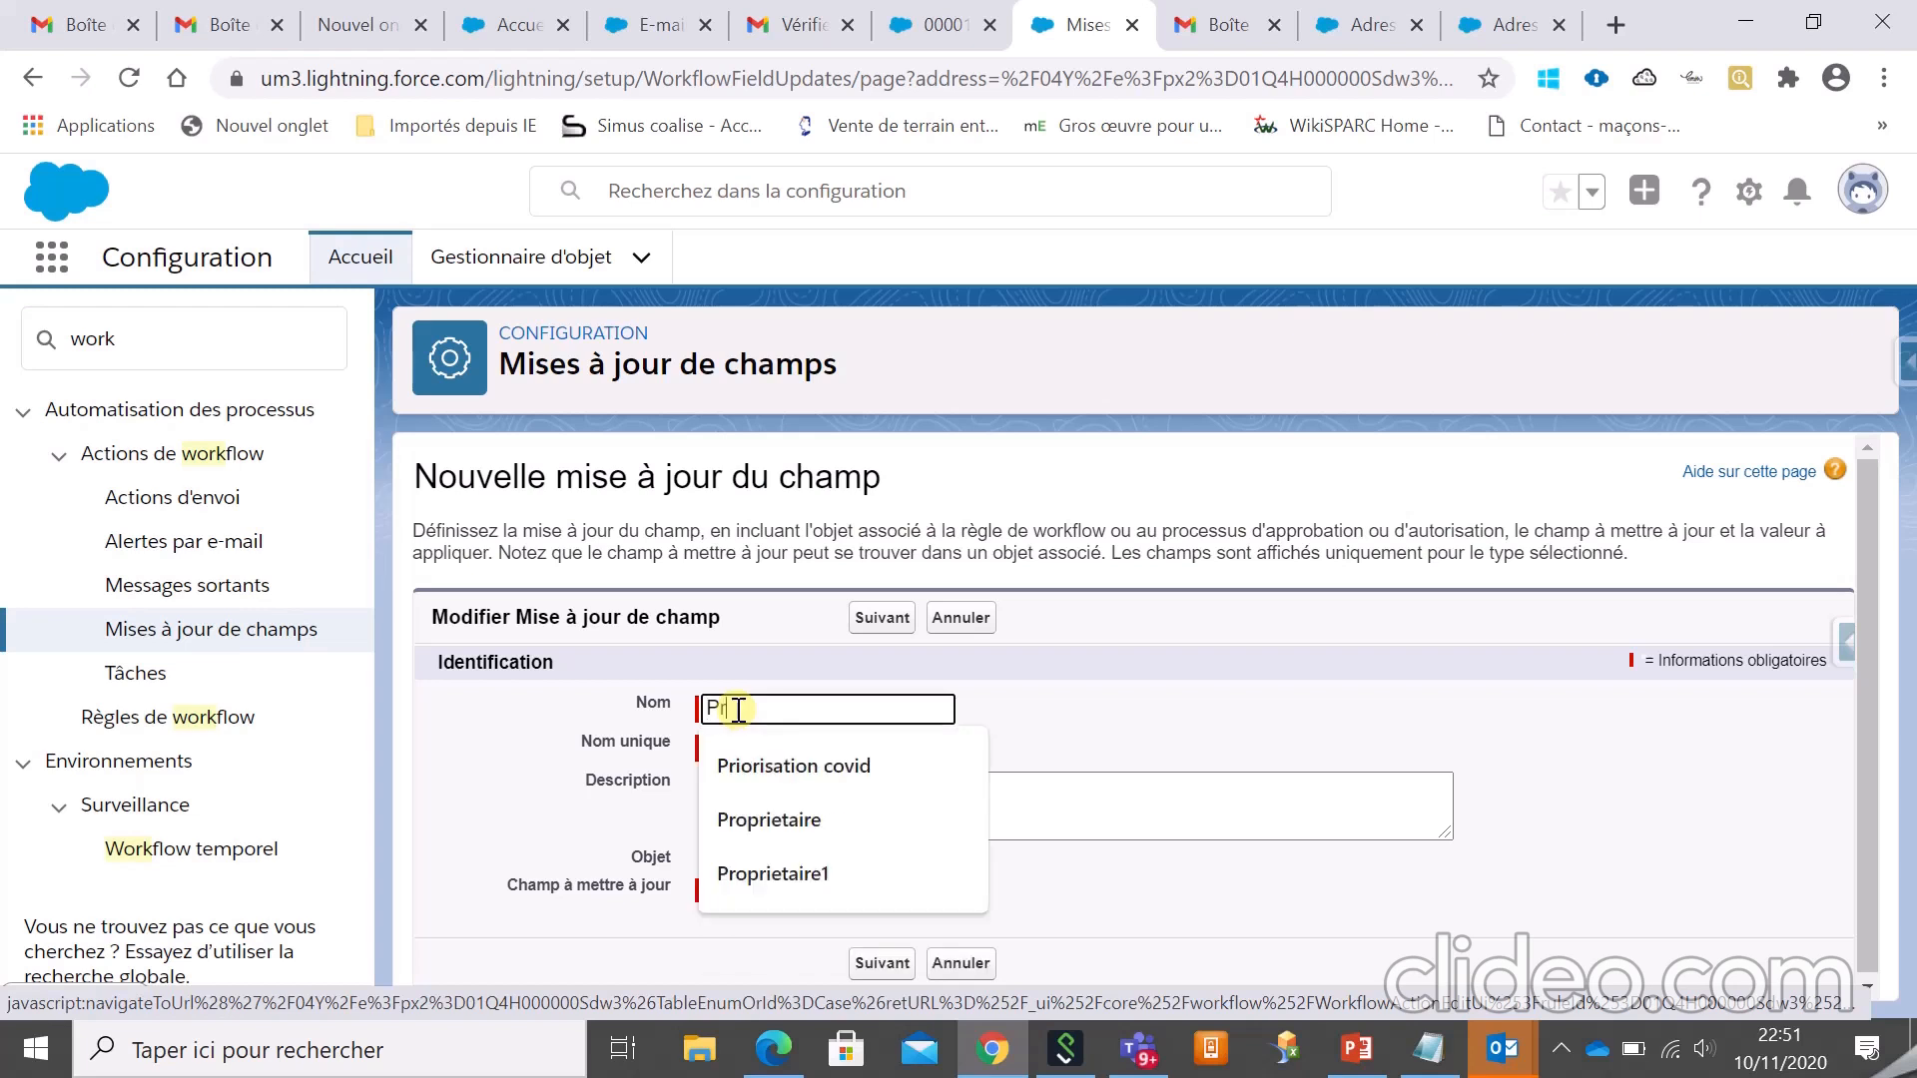
type("iorisation")
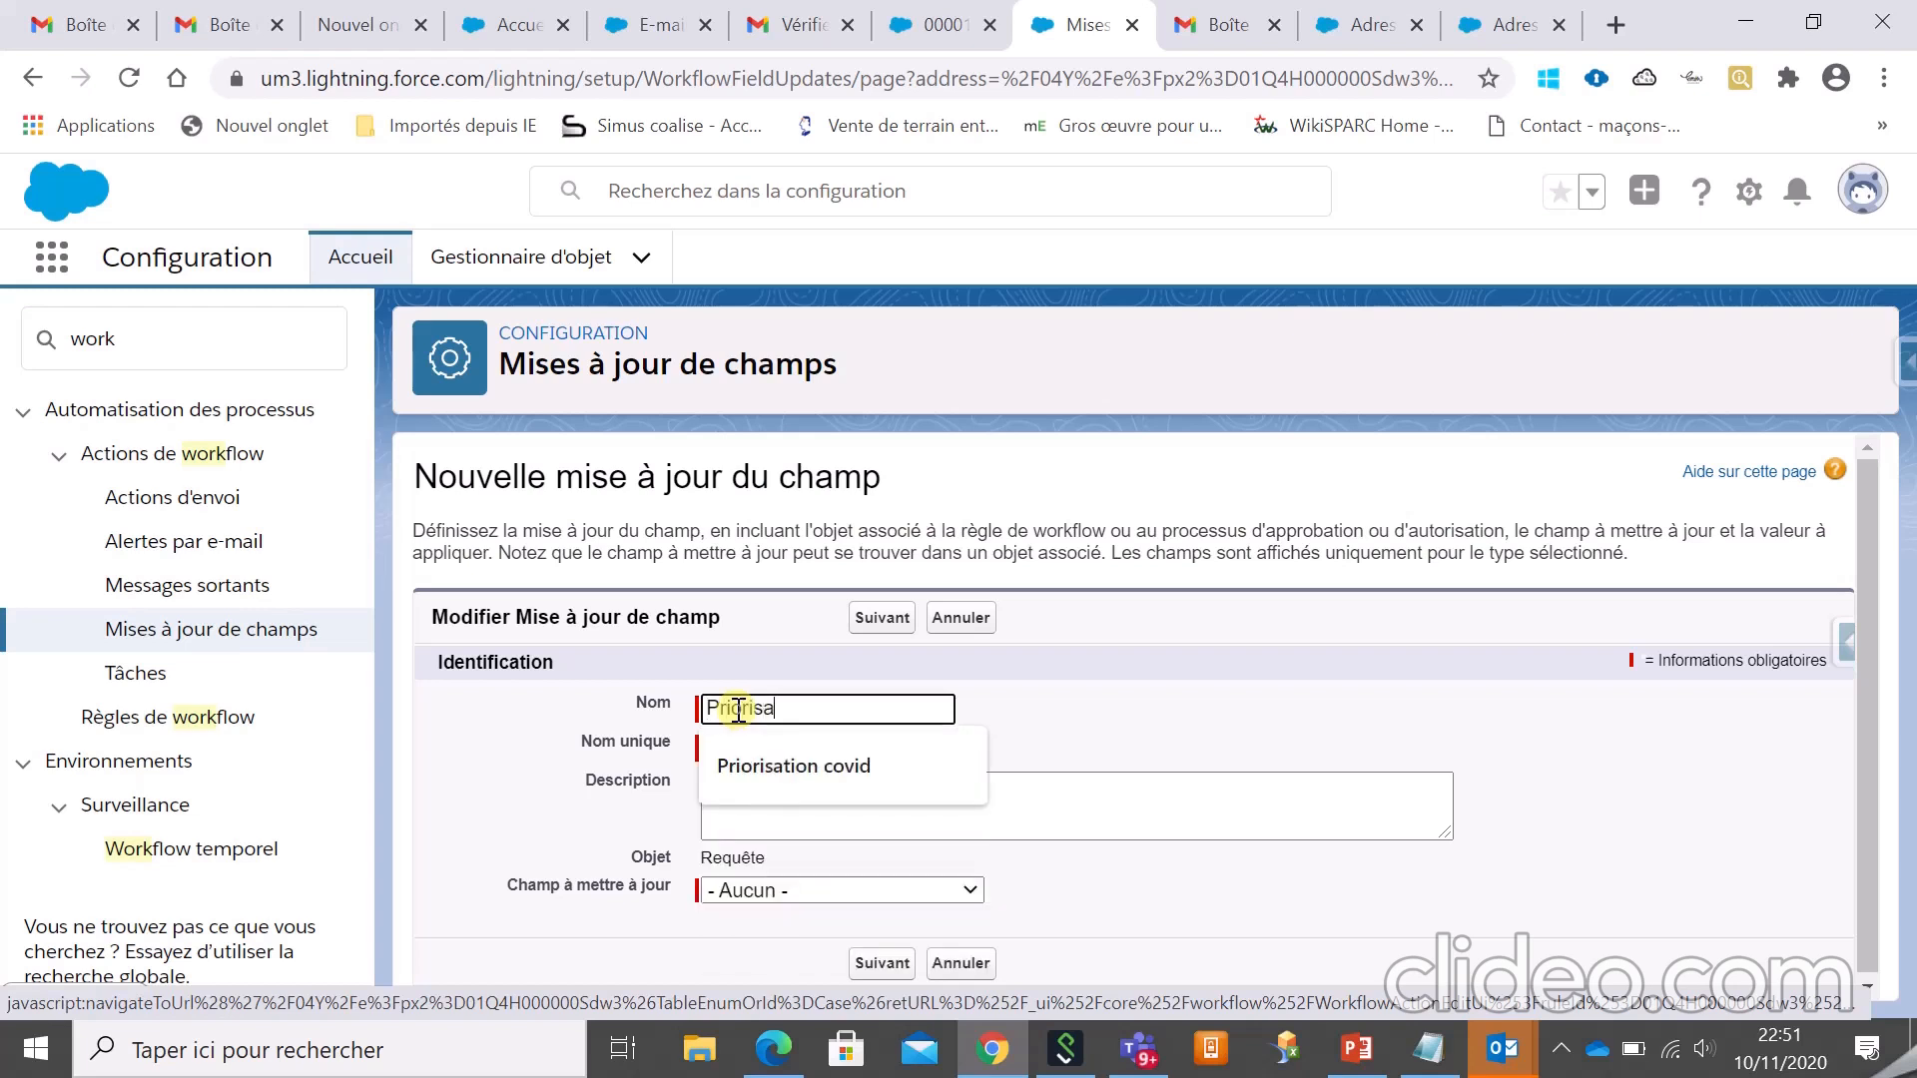
left_click(1096, 702)
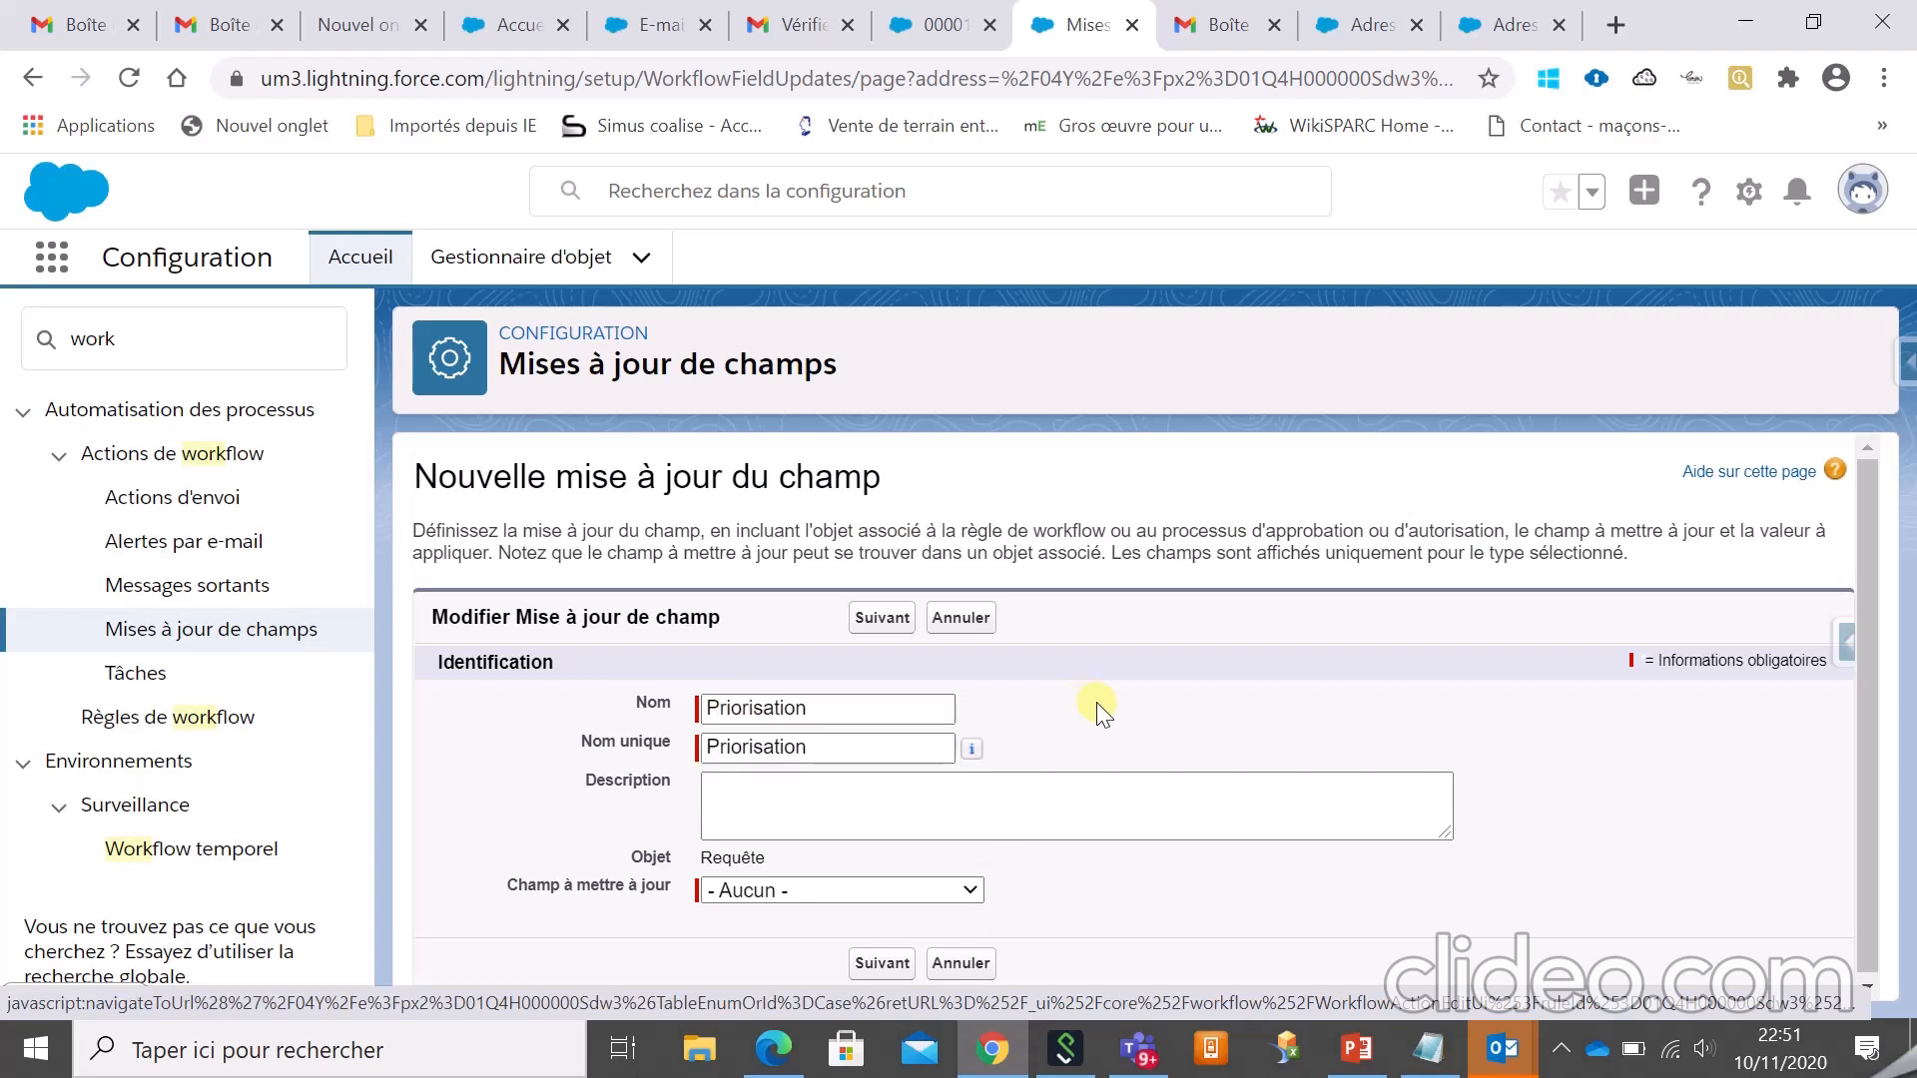
left_click(850, 891)
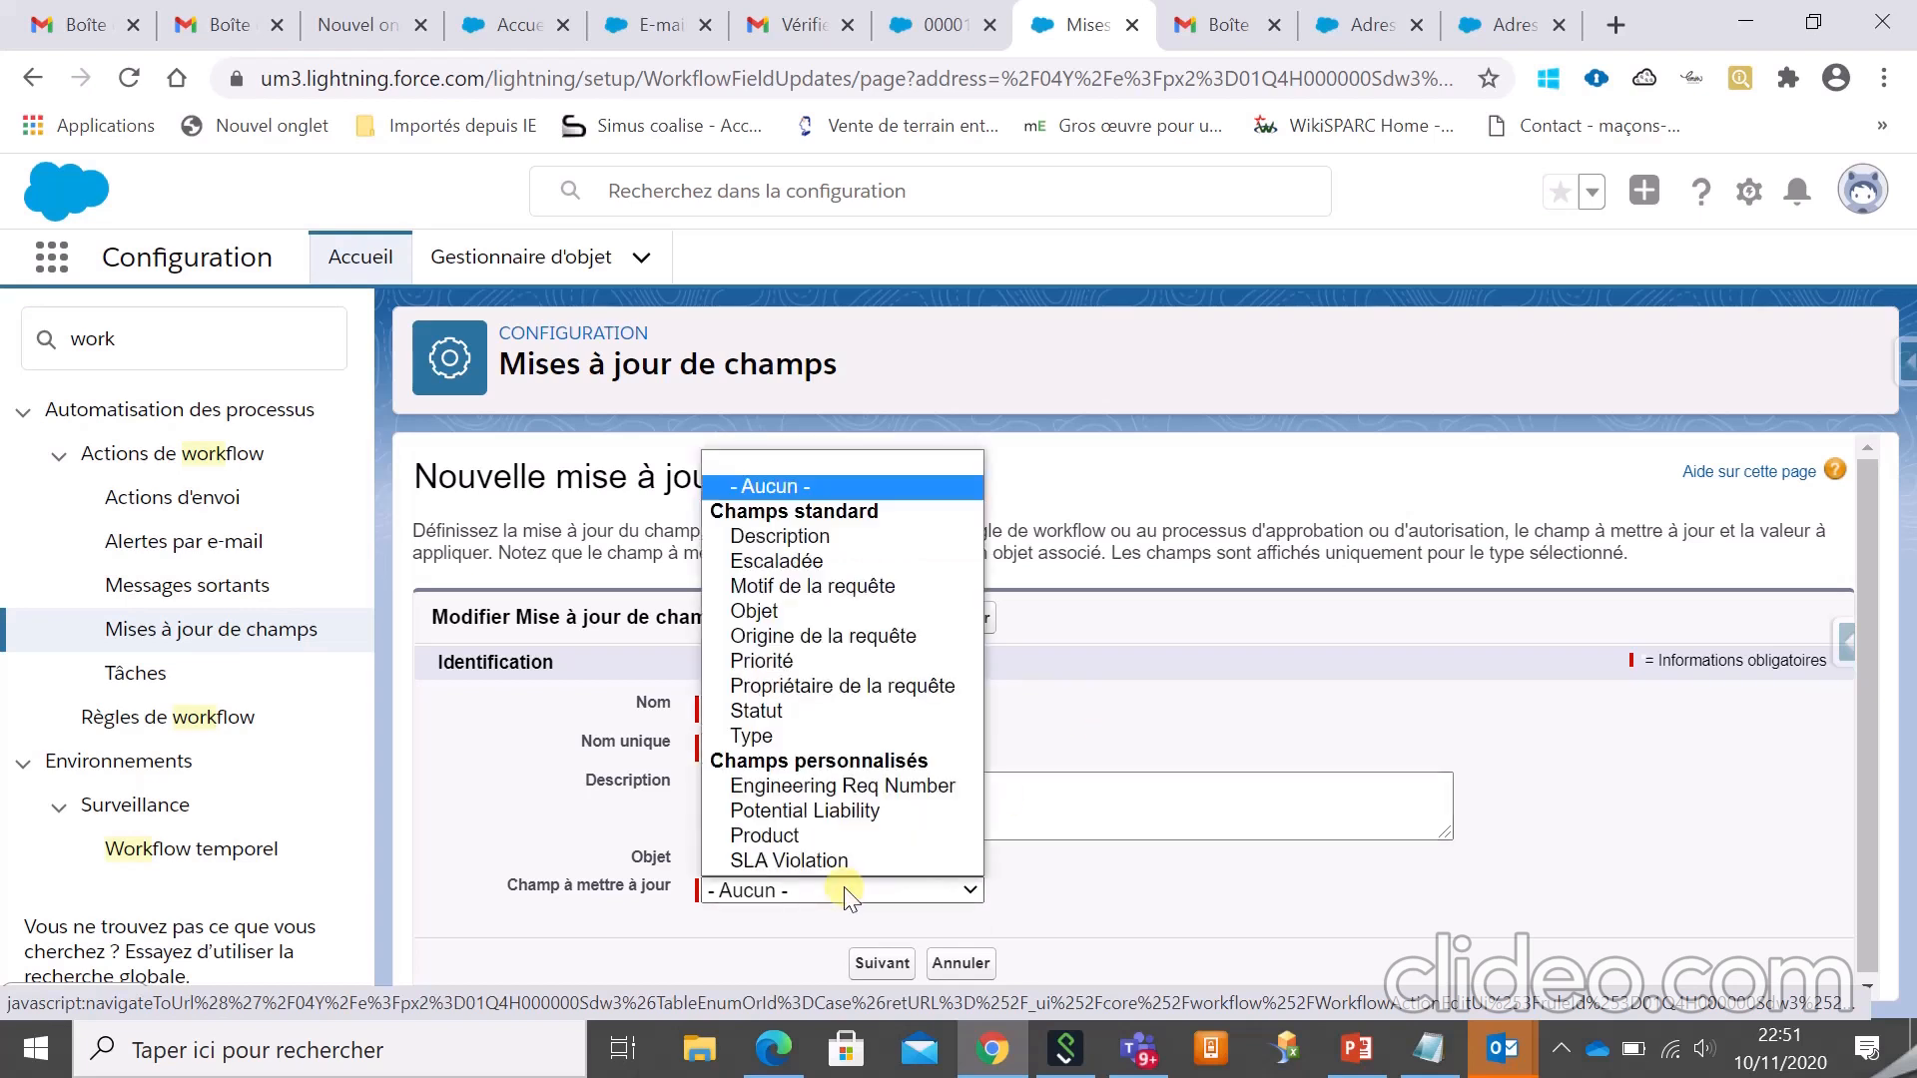
left_click(805, 669)
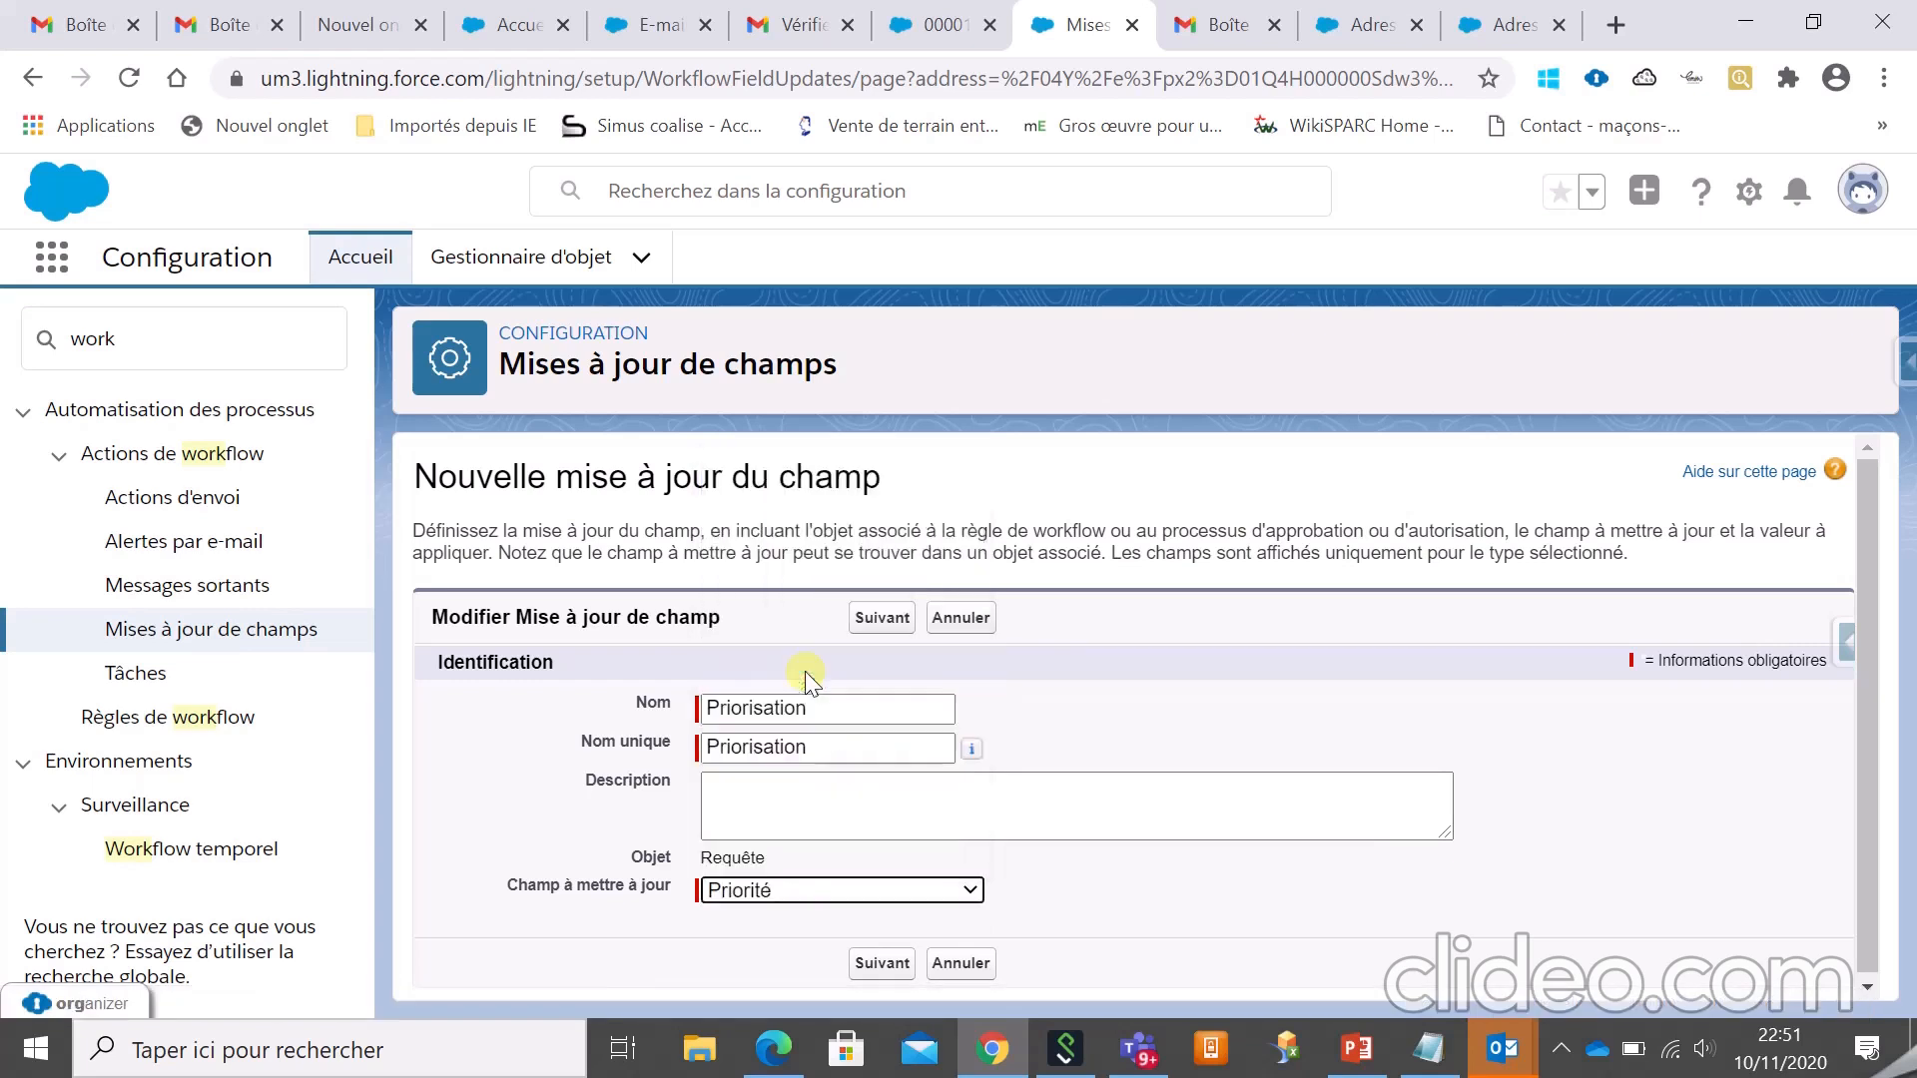
left_click(897, 964)
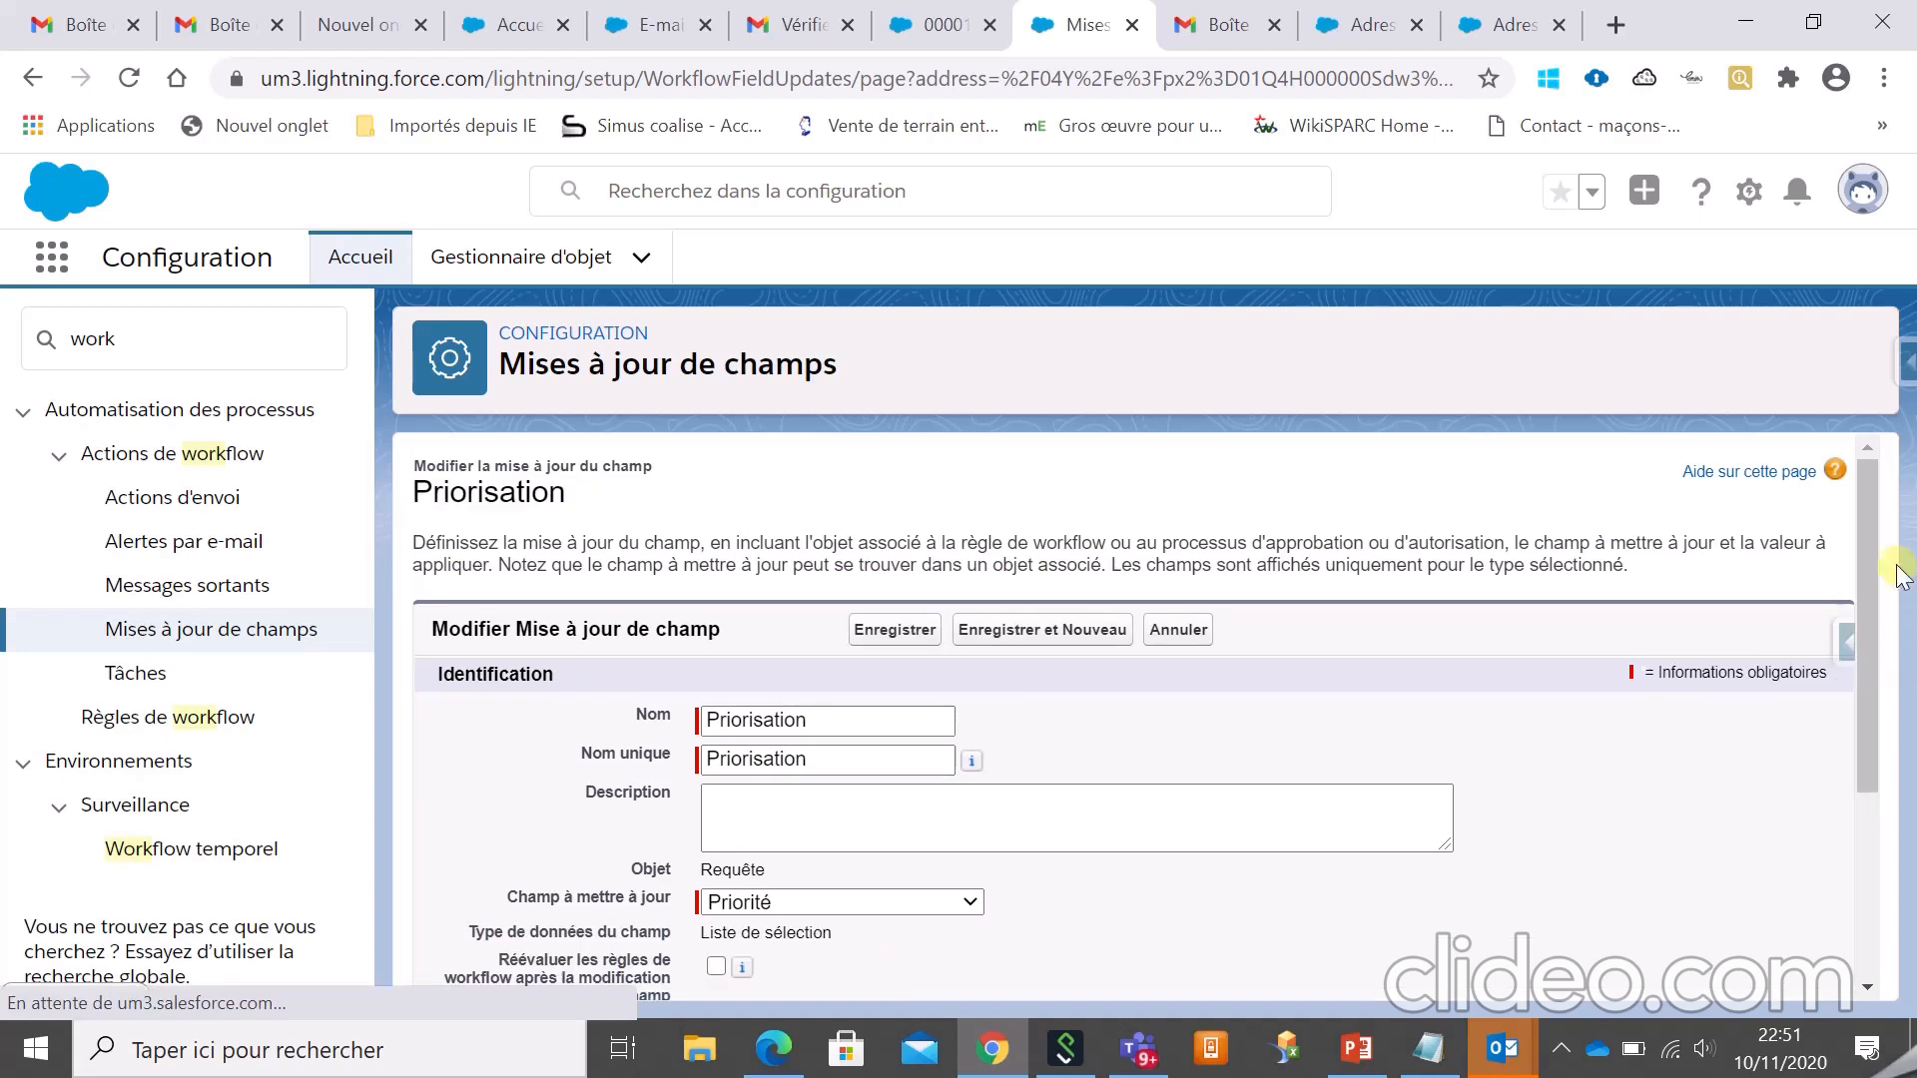
Step: Enable re-evaluation of workflow rules, set Priorité to the specific value High, and save
left_click_drag(1873, 561, 1877, 743)
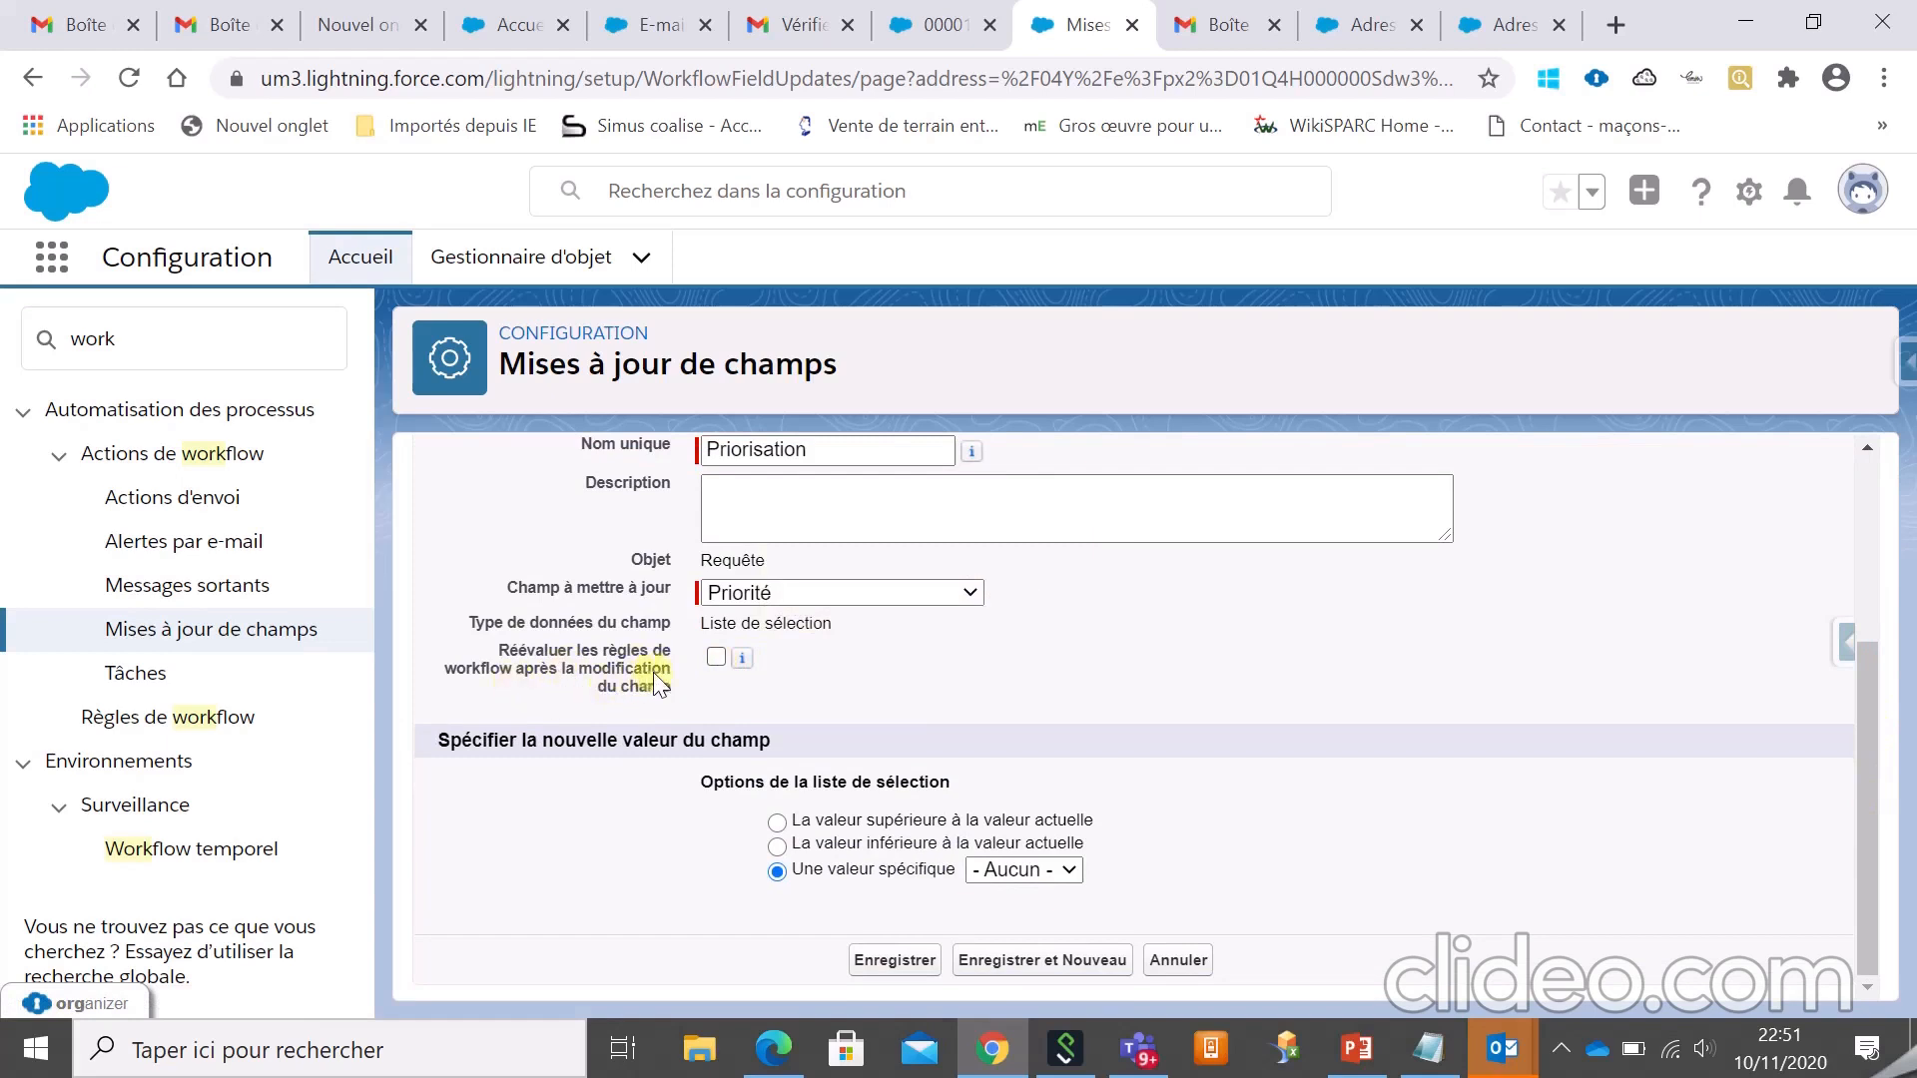
left_click(715, 659)
left_click(1051, 876)
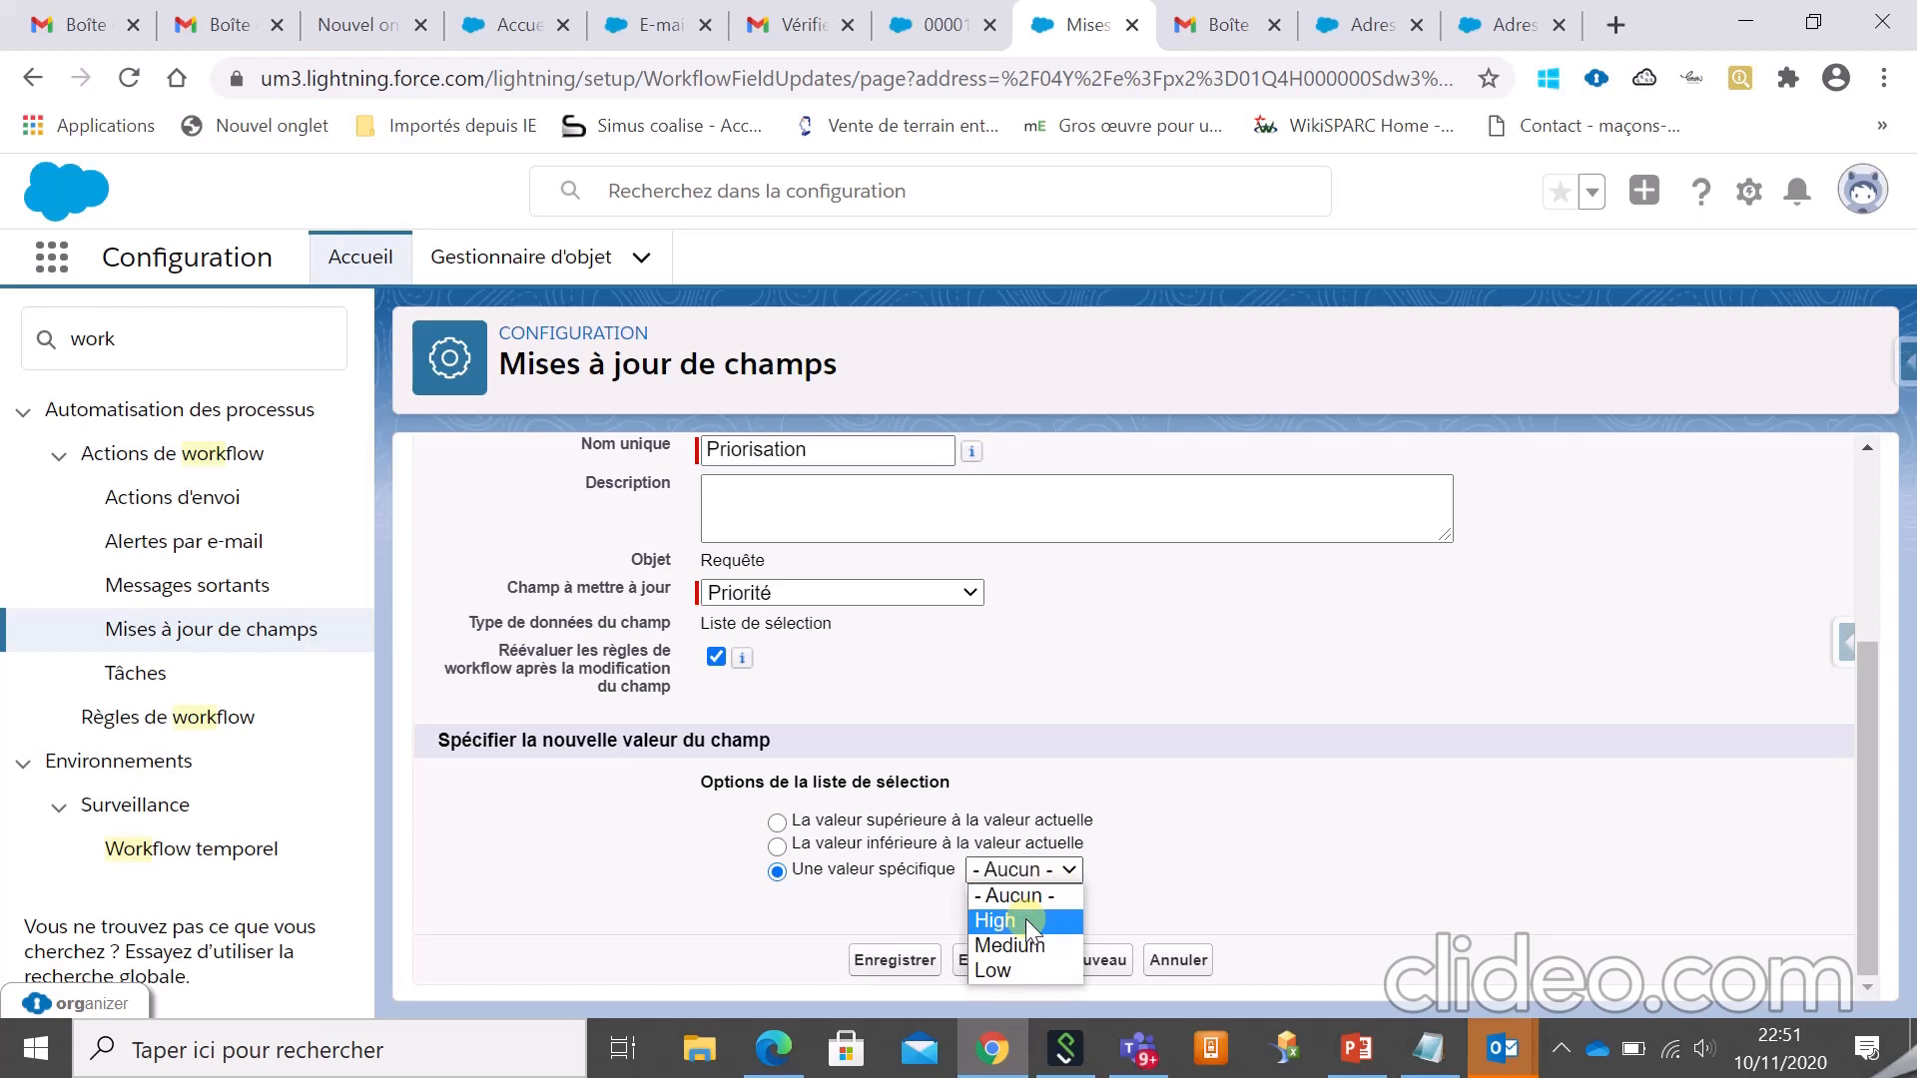
left_click(1026, 918)
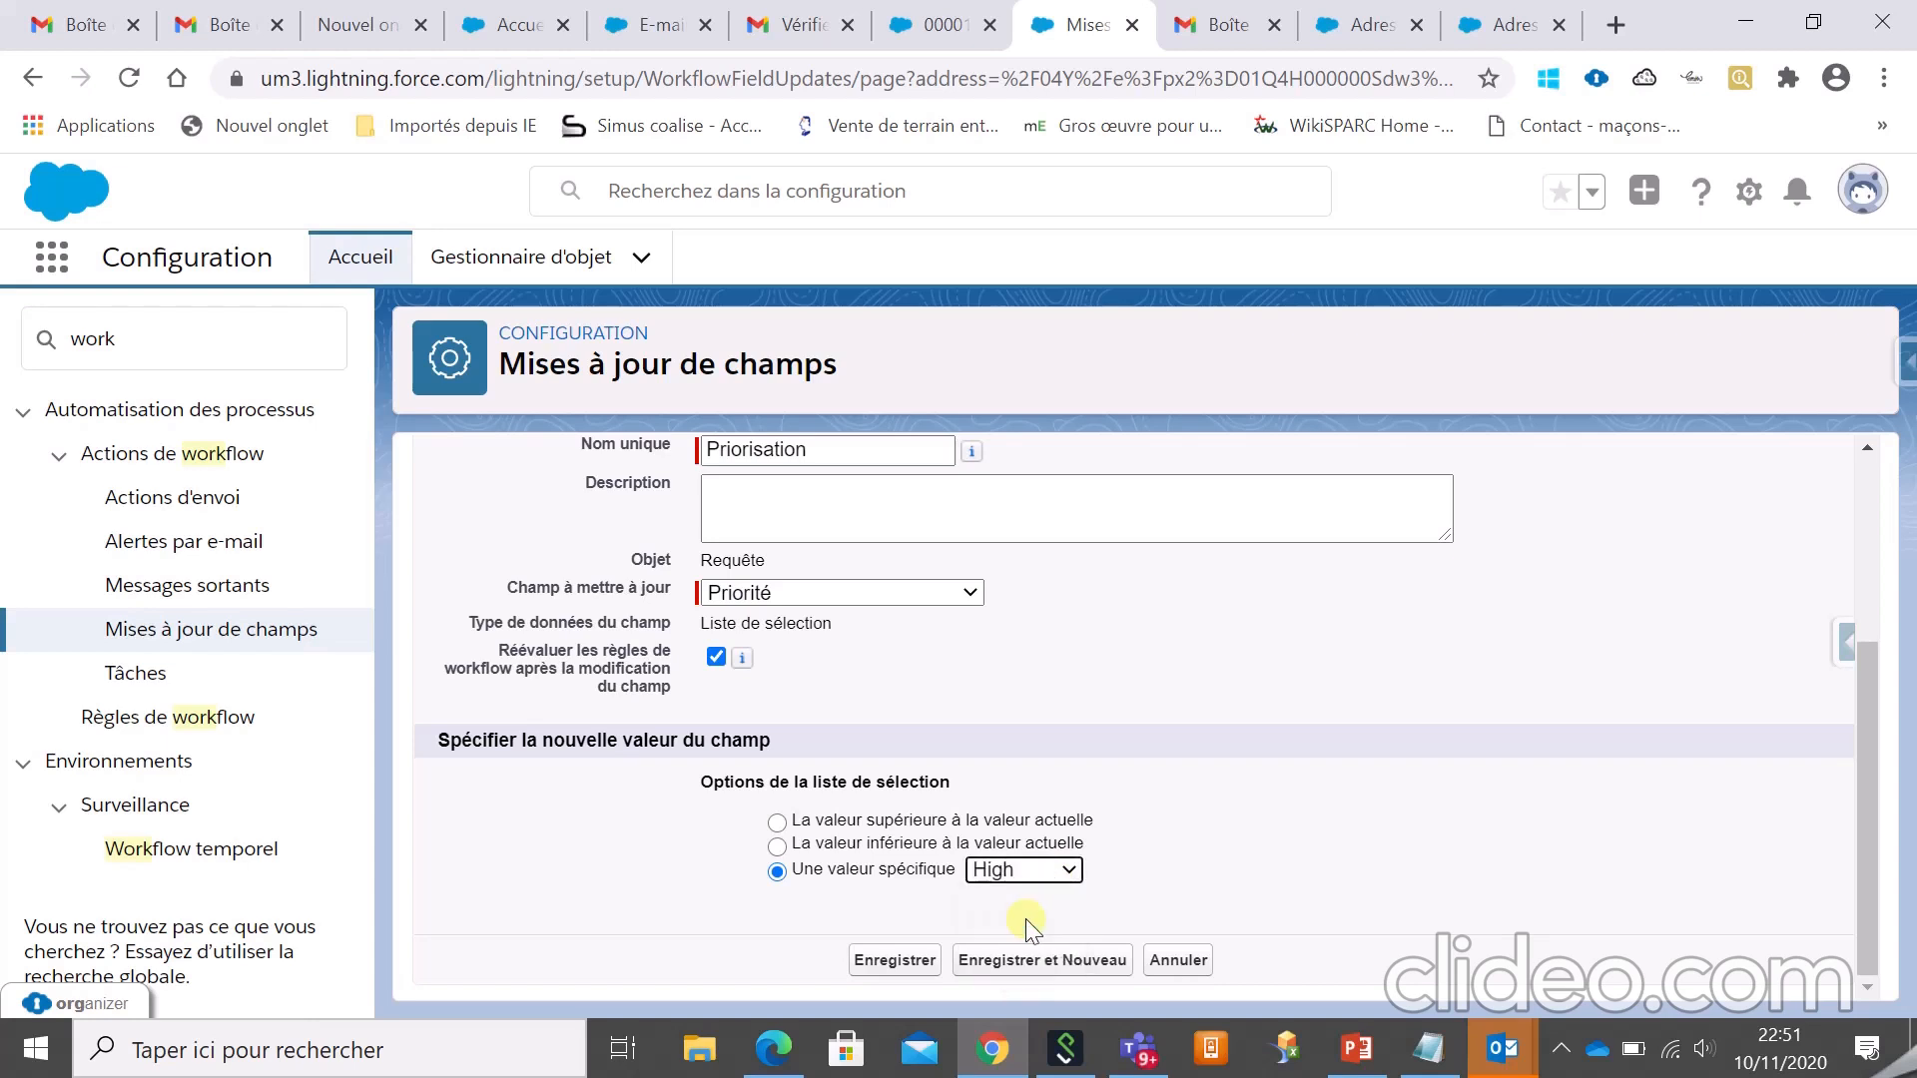
left_click(918, 962)
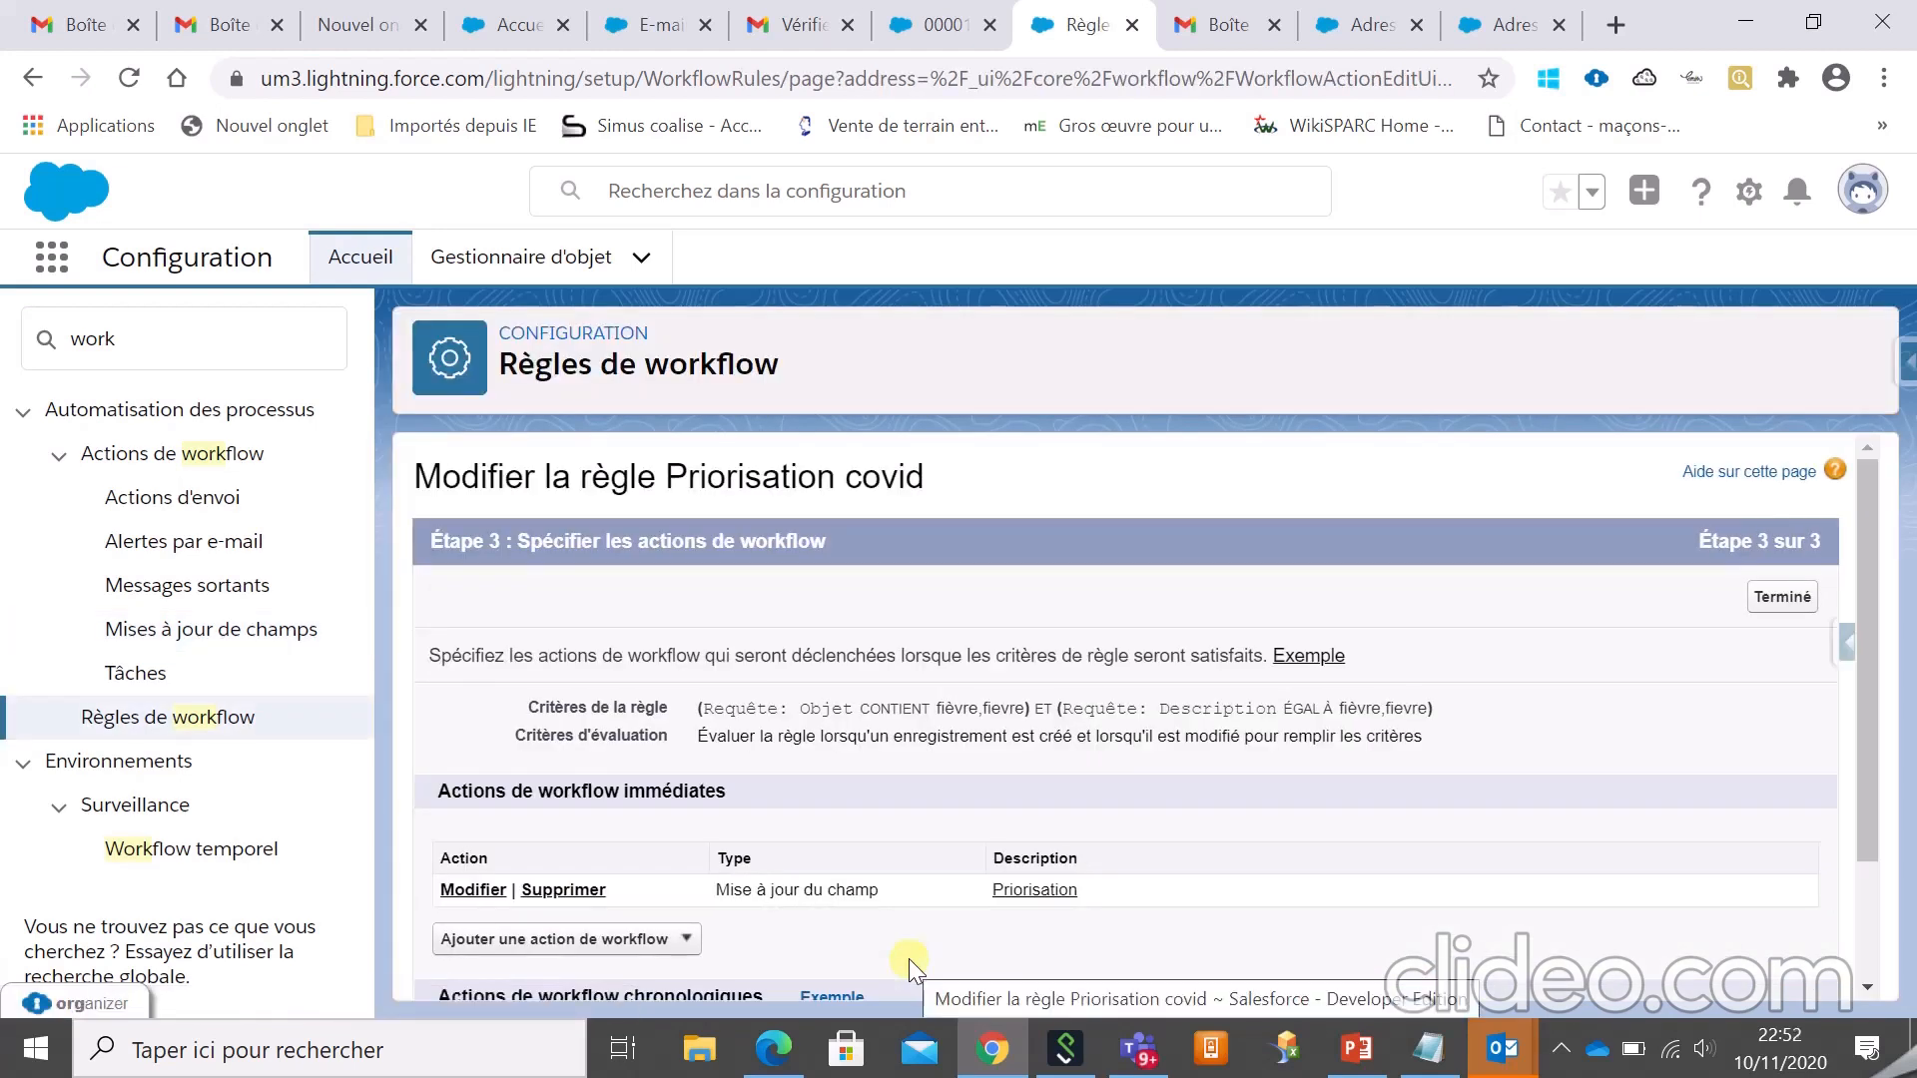
Step: Finish the actions, review the Priorisation covid rule without changes, then activate it
left_click(1803, 599)
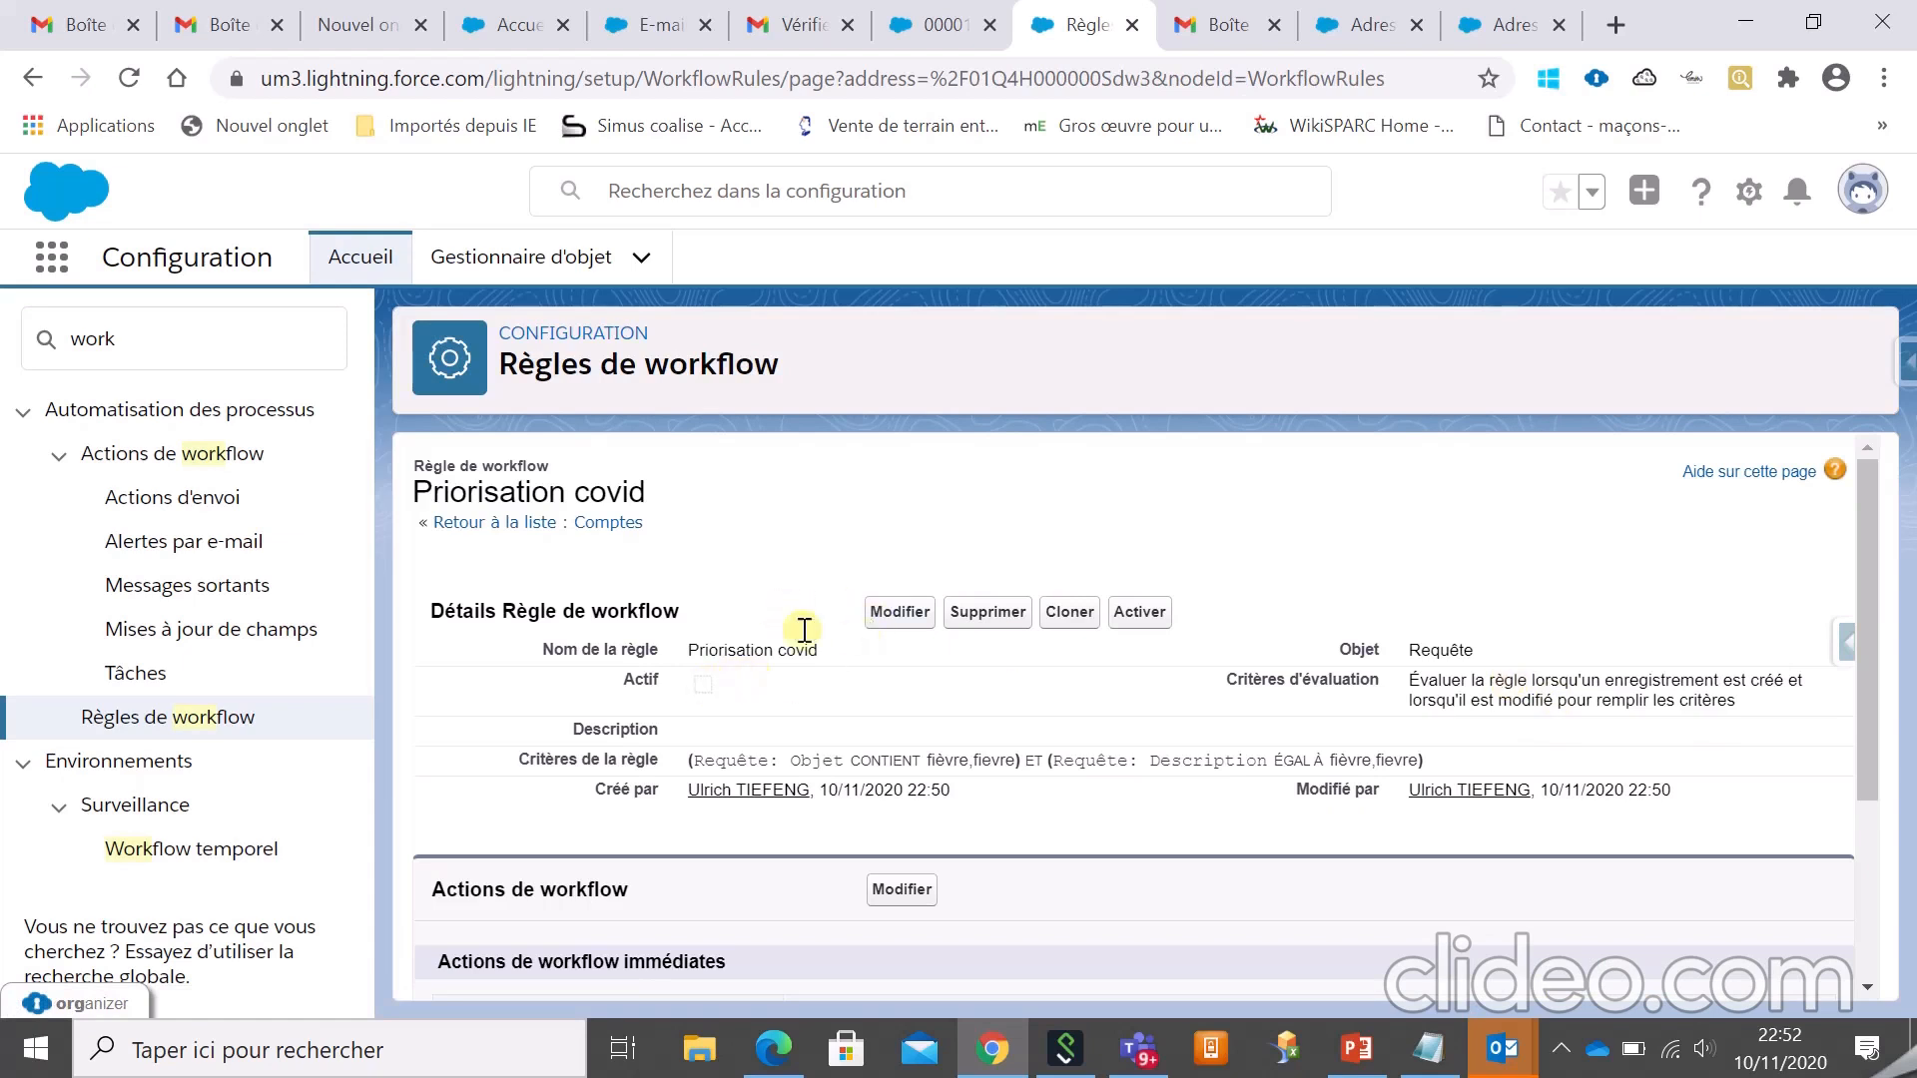
left_click(899, 616)
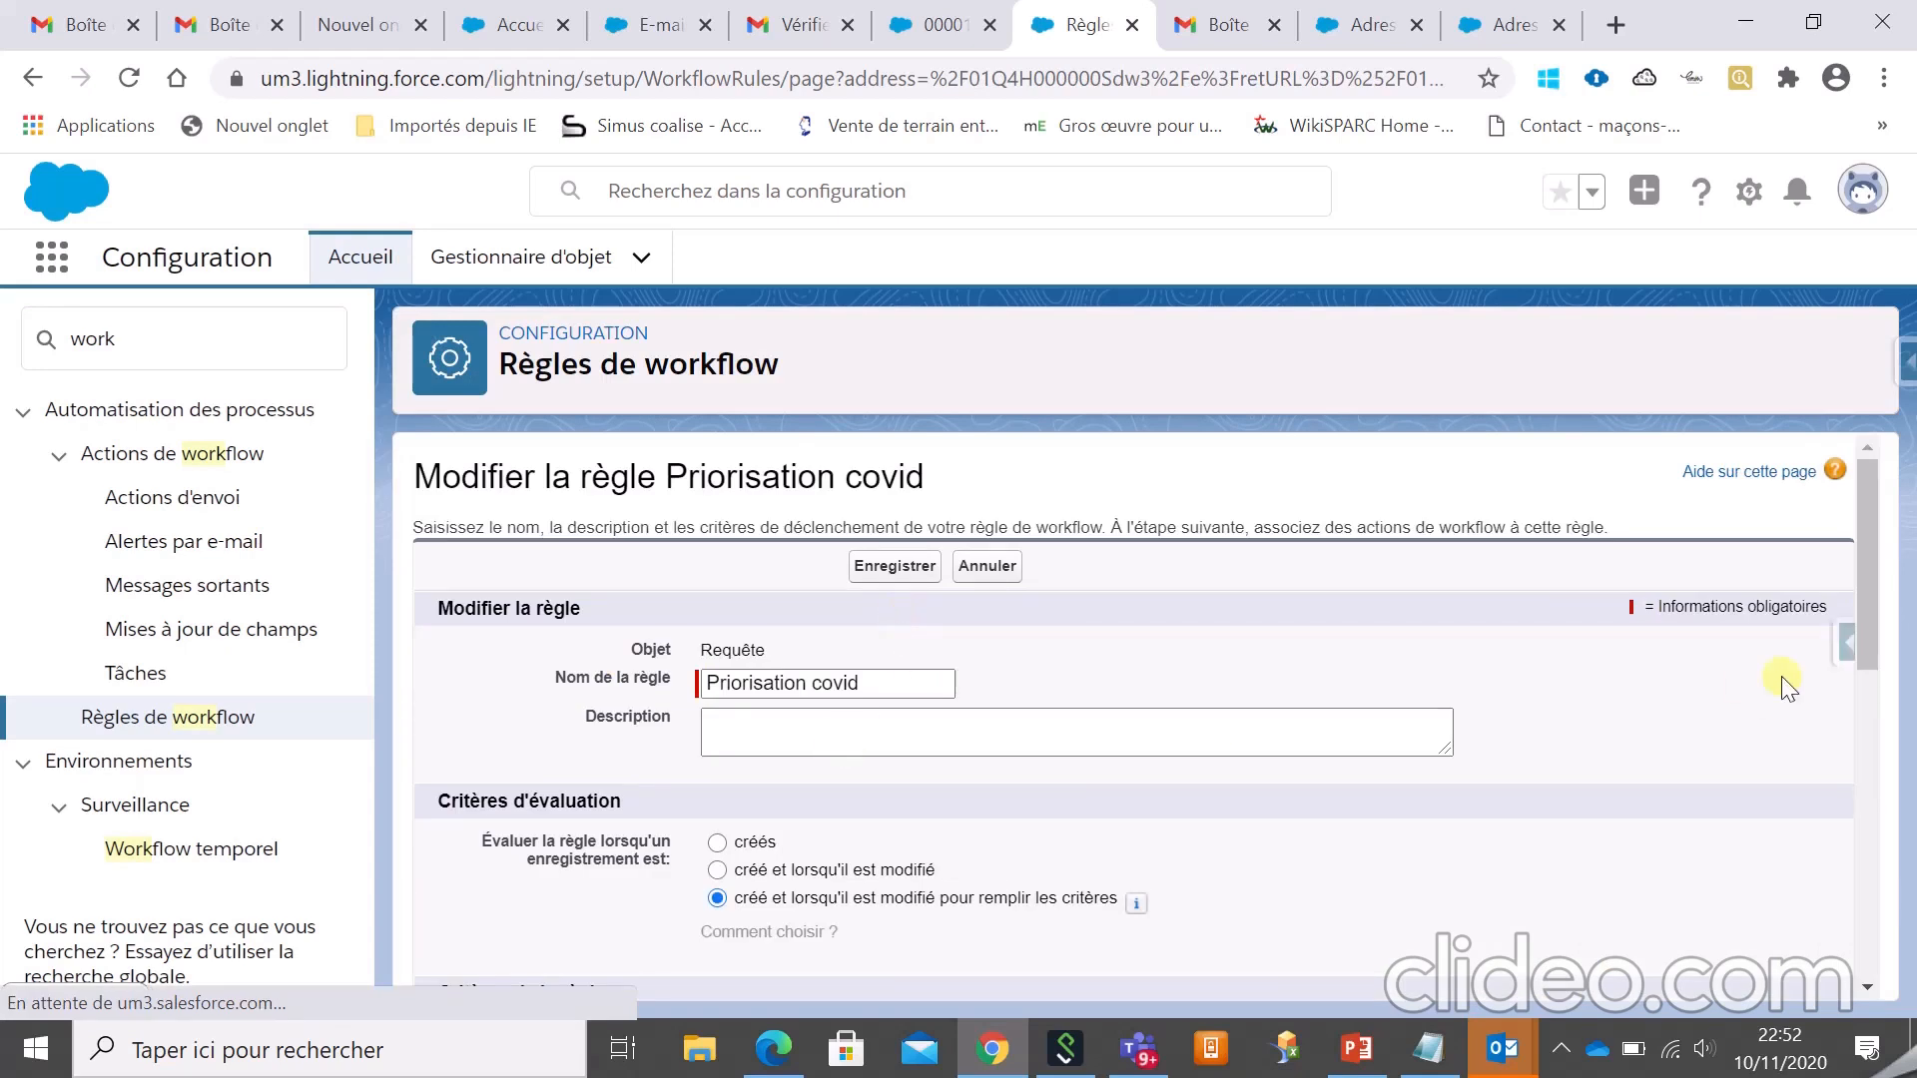
left_click_drag(1866, 495, 1853, 591)
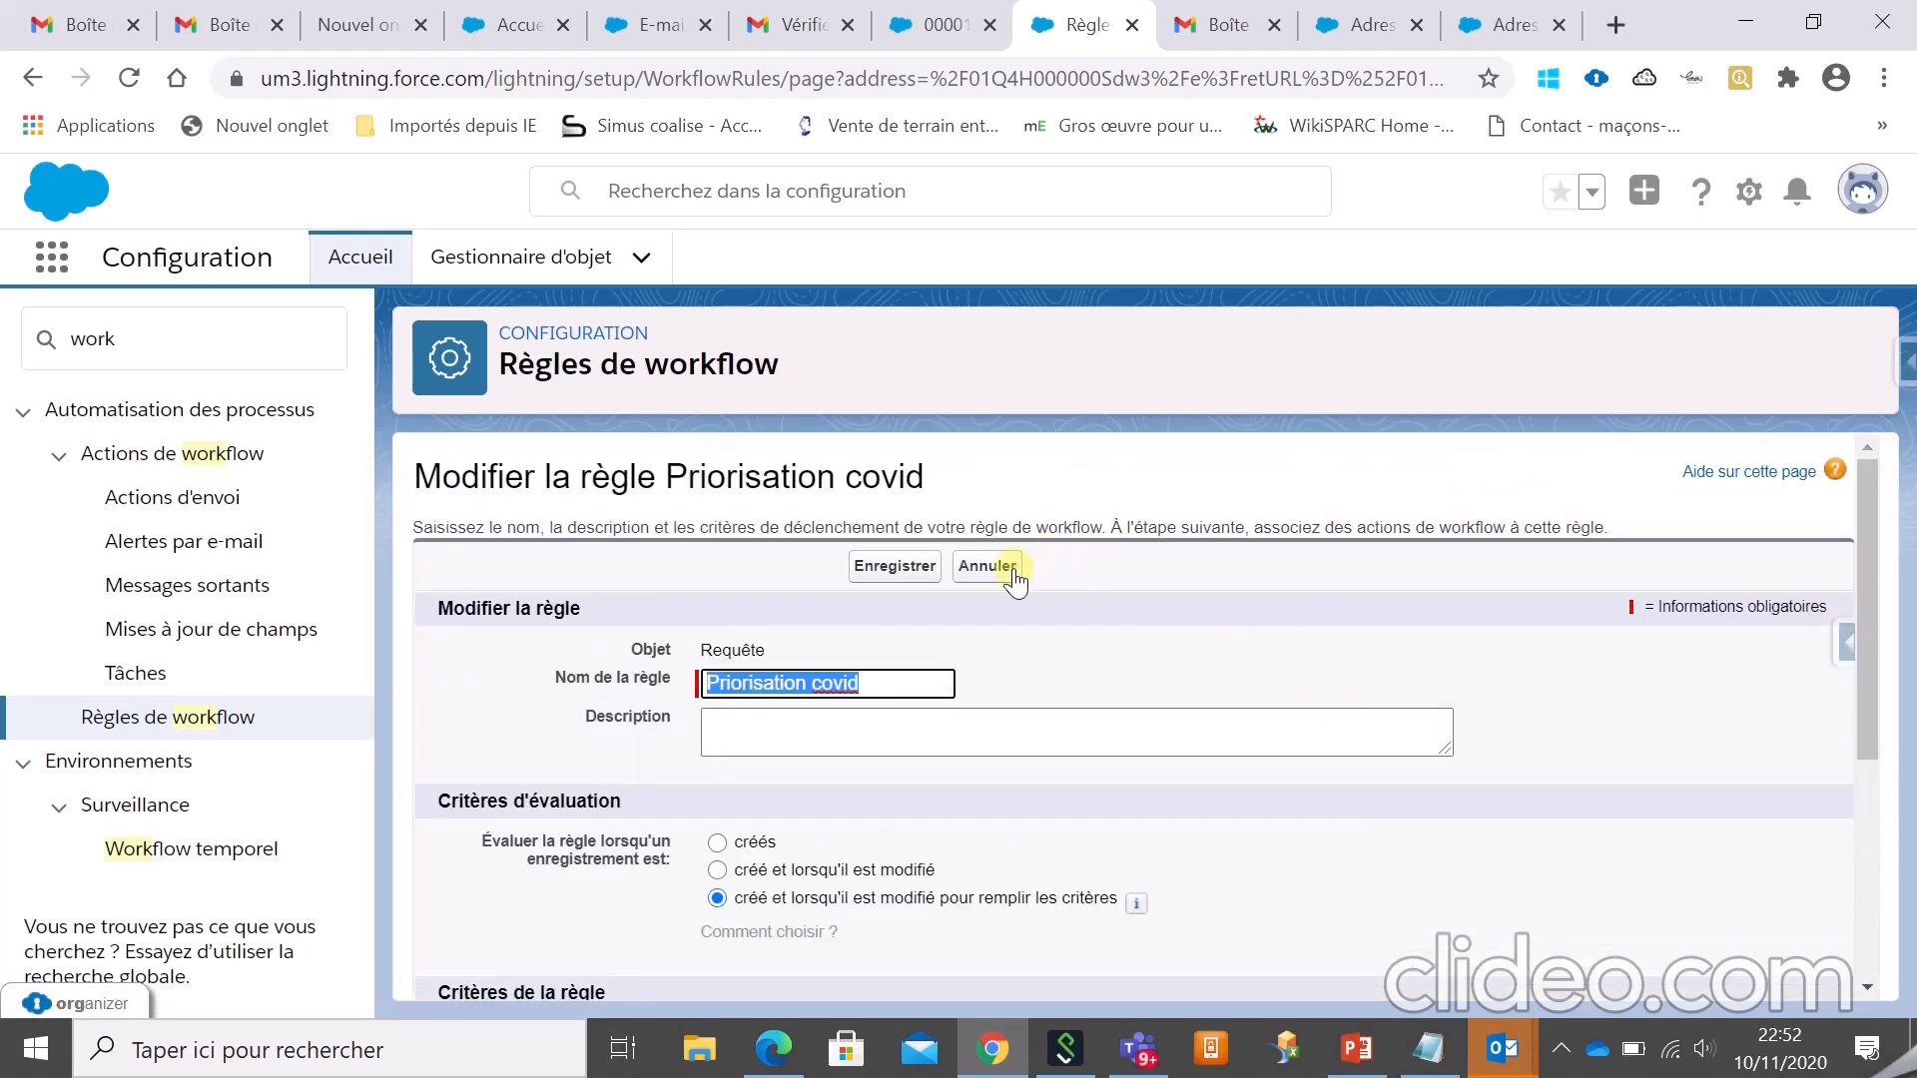
left_click(1013, 569)
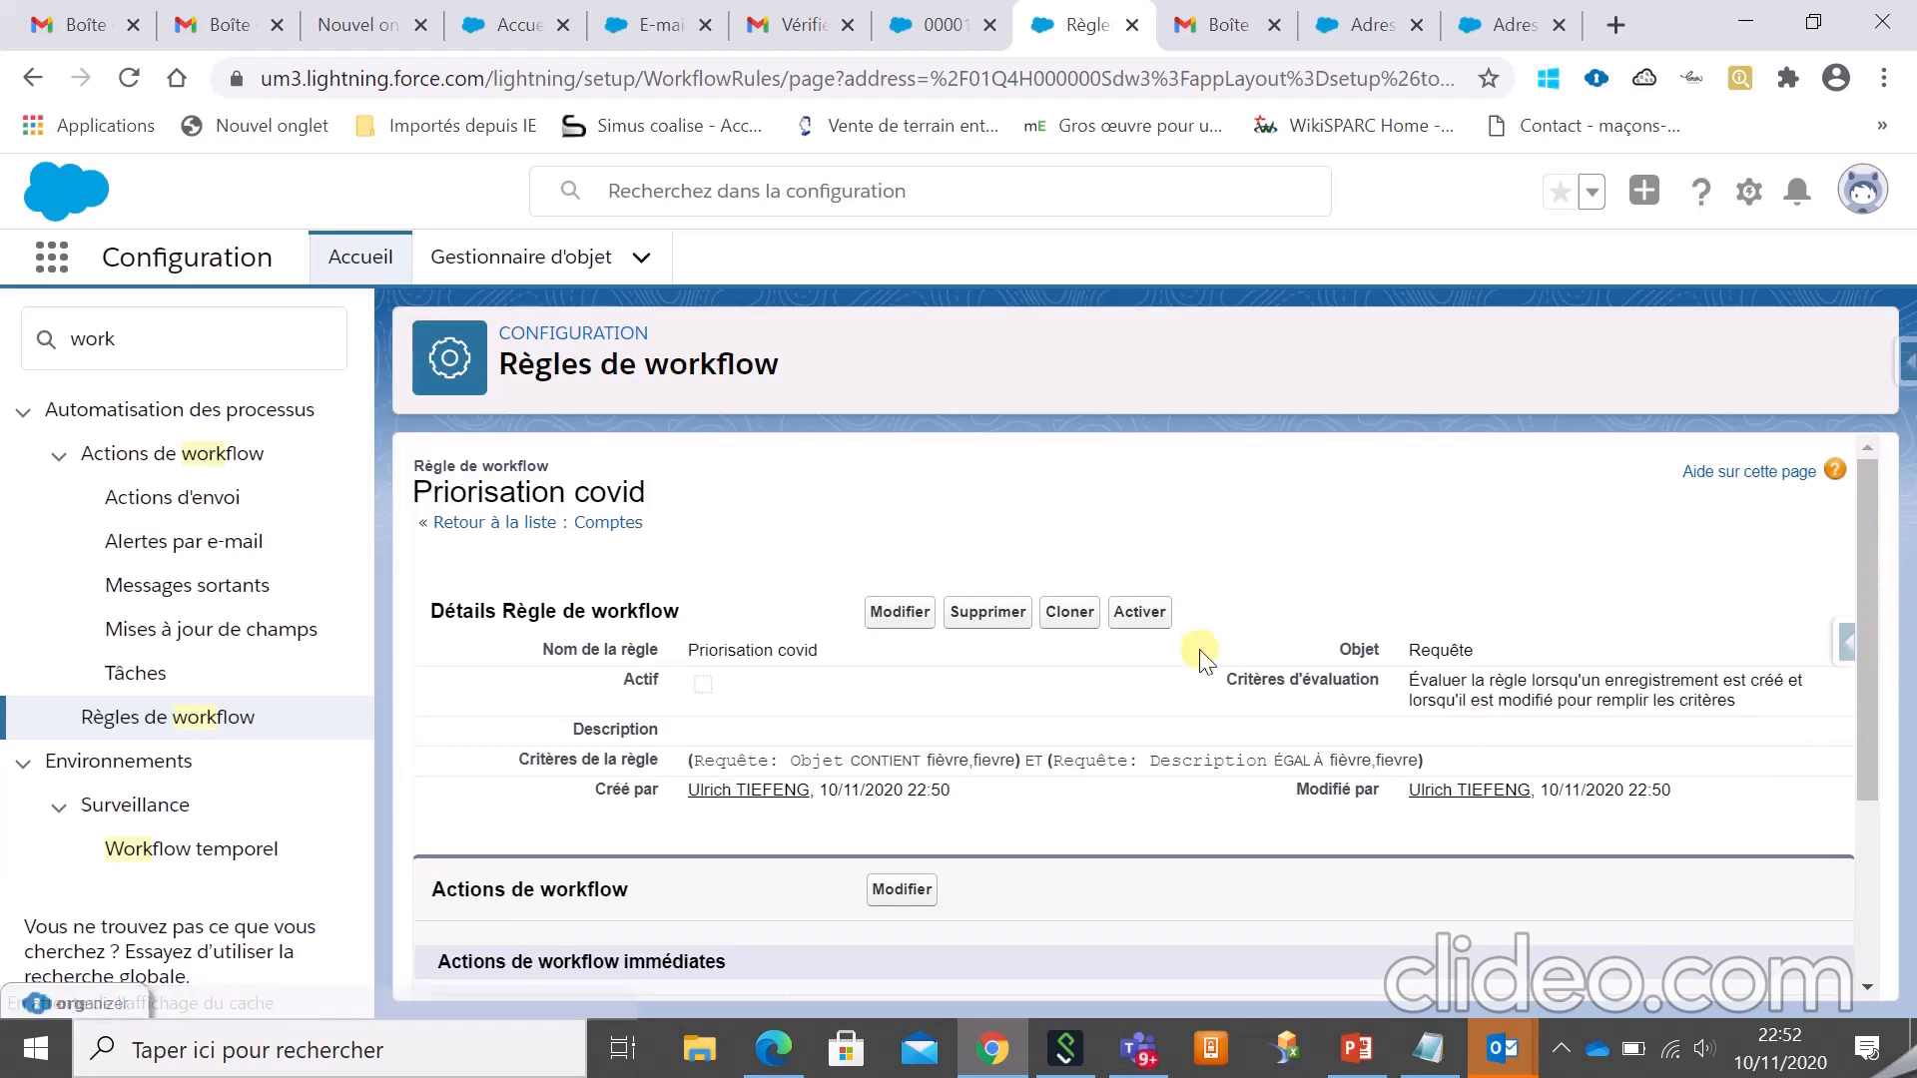
left_click(1139, 611)
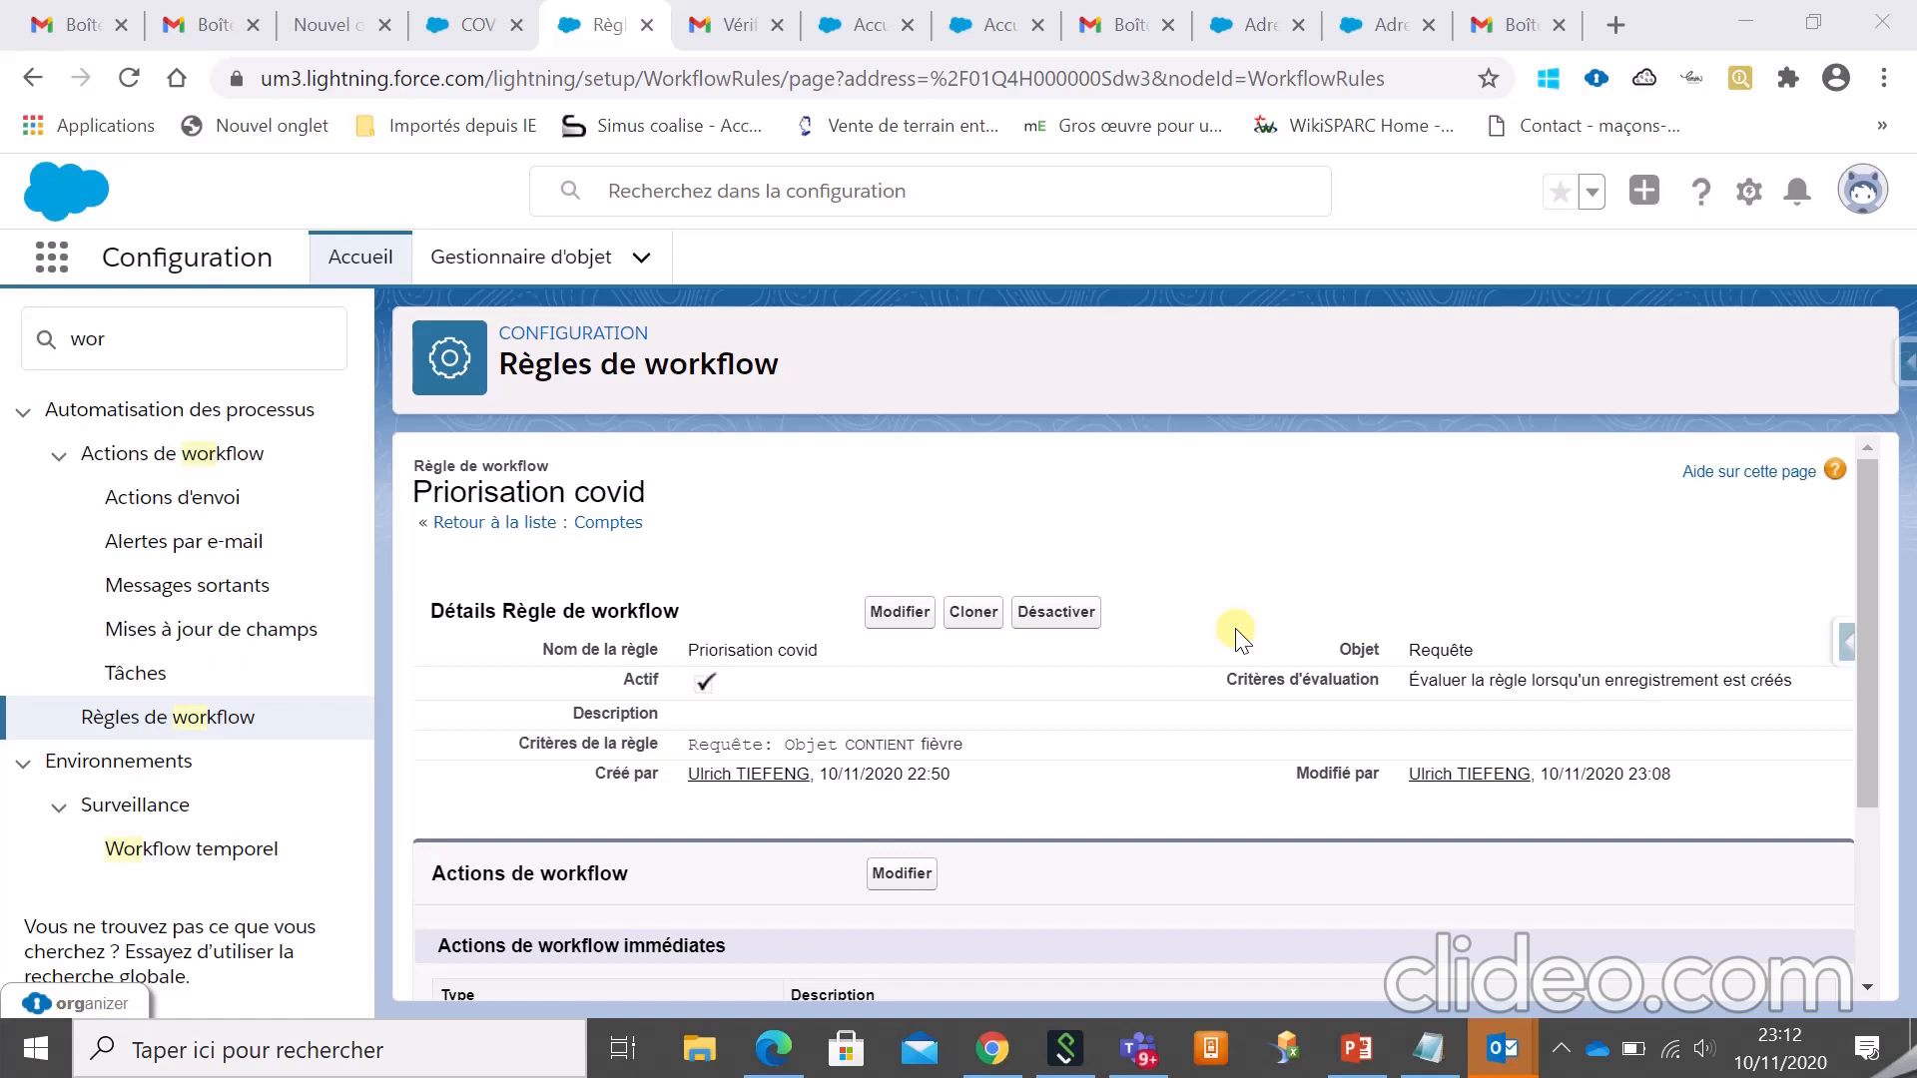
Step: In Gmail, start a message to the support address with subject 'Inquiétude fièvre à 38°'
left_click(1500, 22)
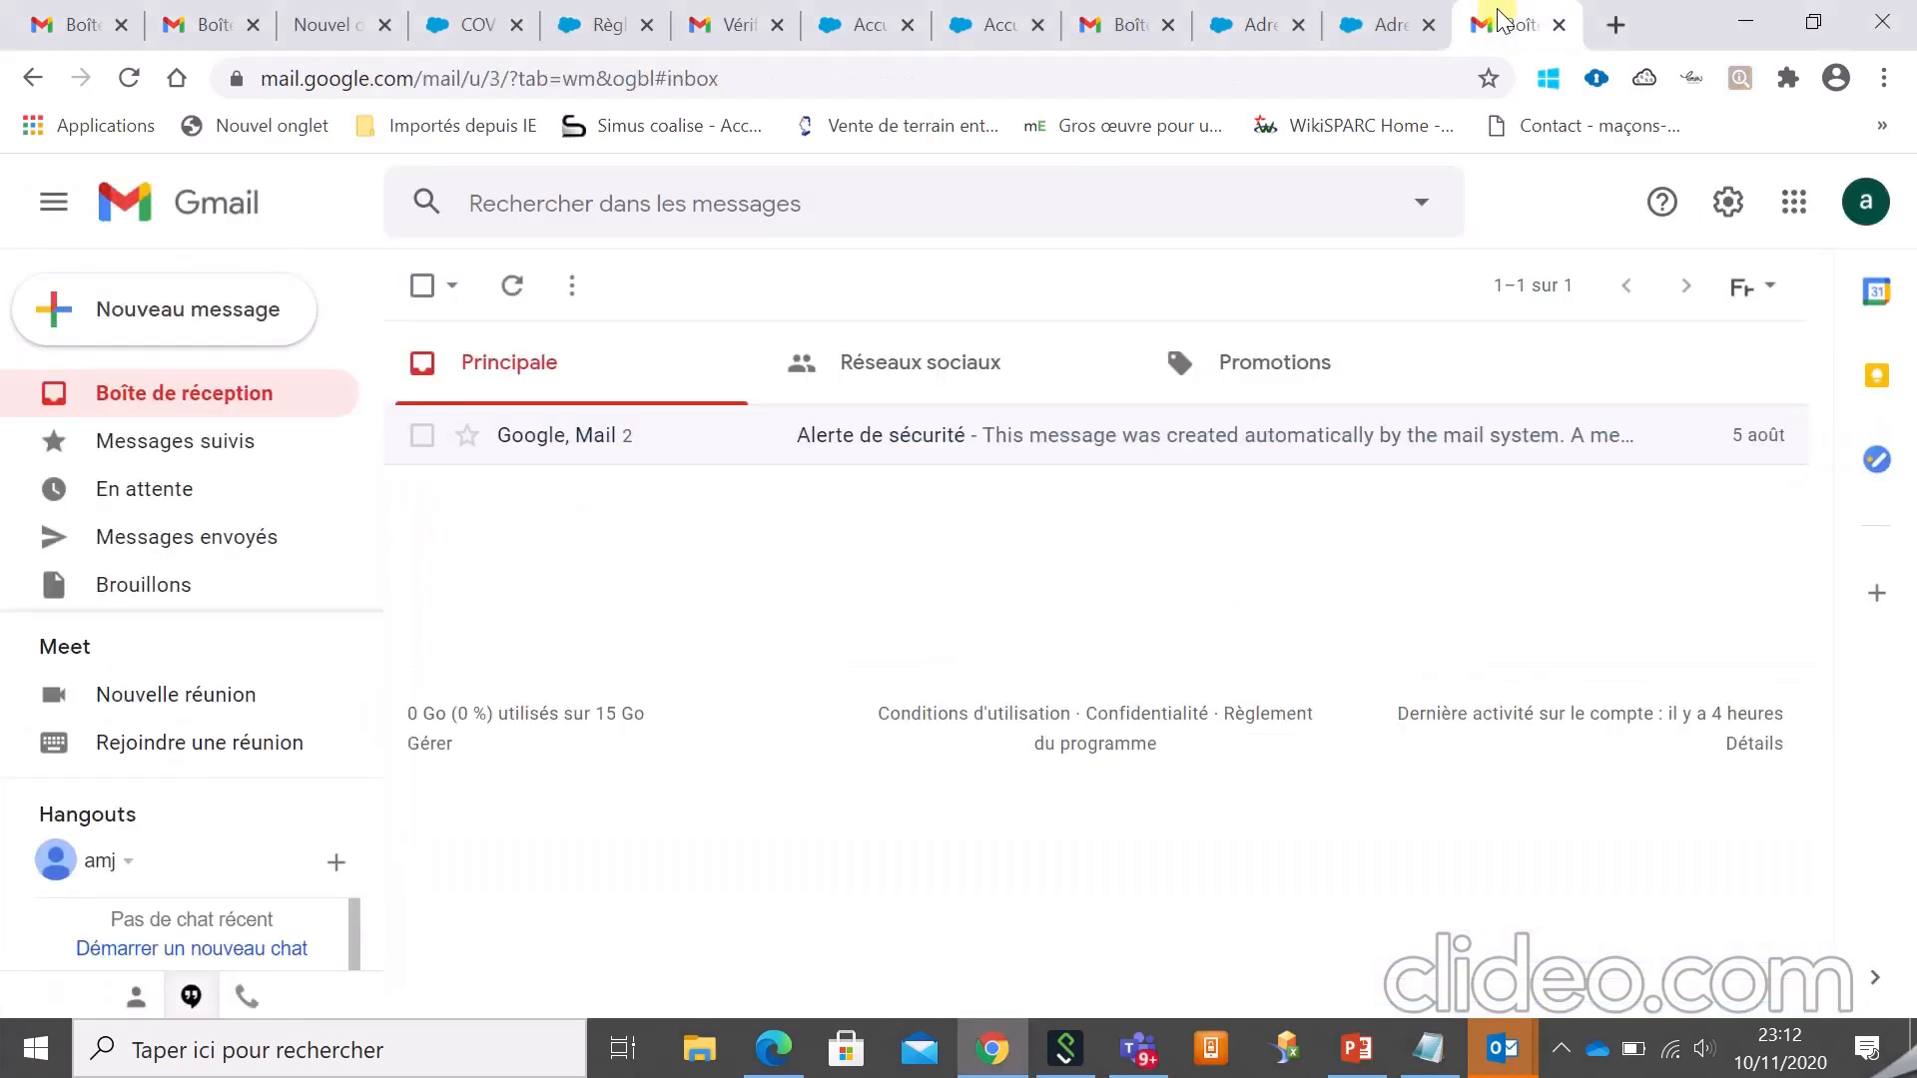
left_click(1865, 202)
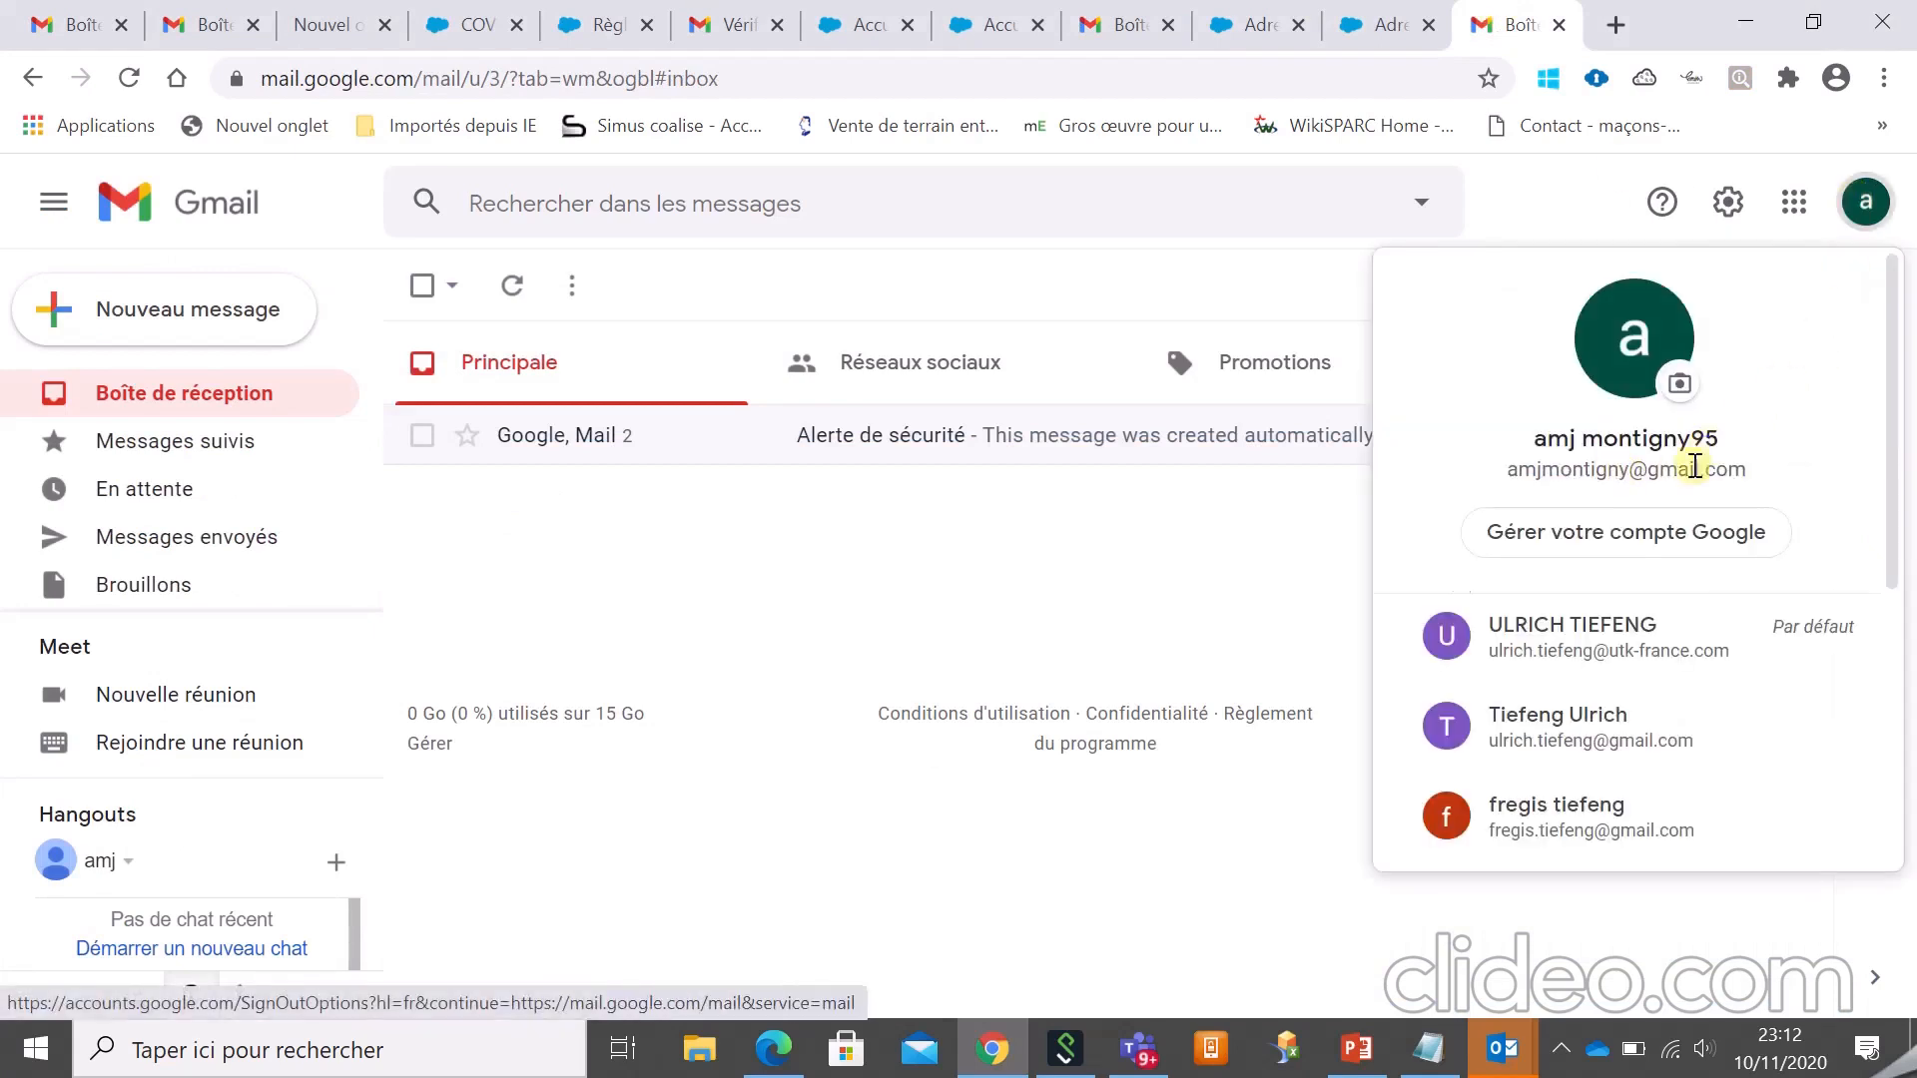
left_click(1046, 573)
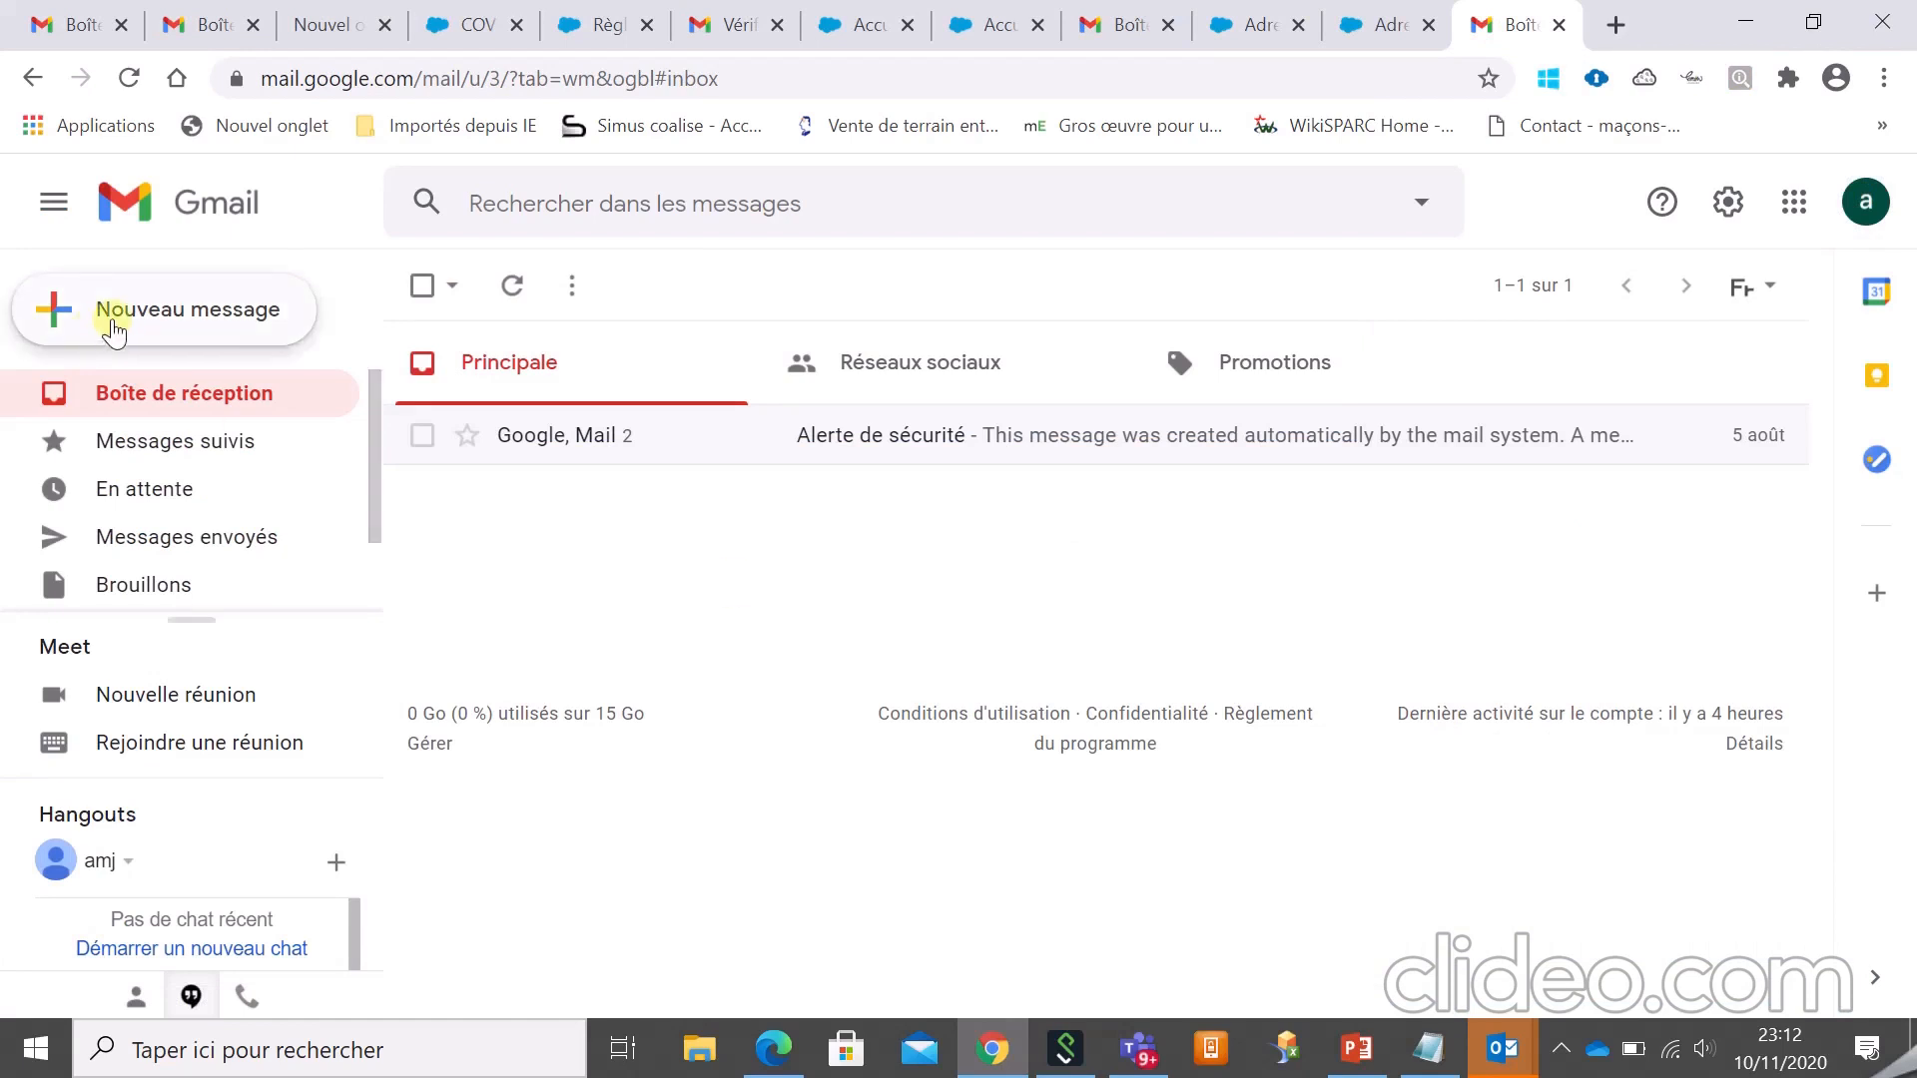
left_click(48, 319)
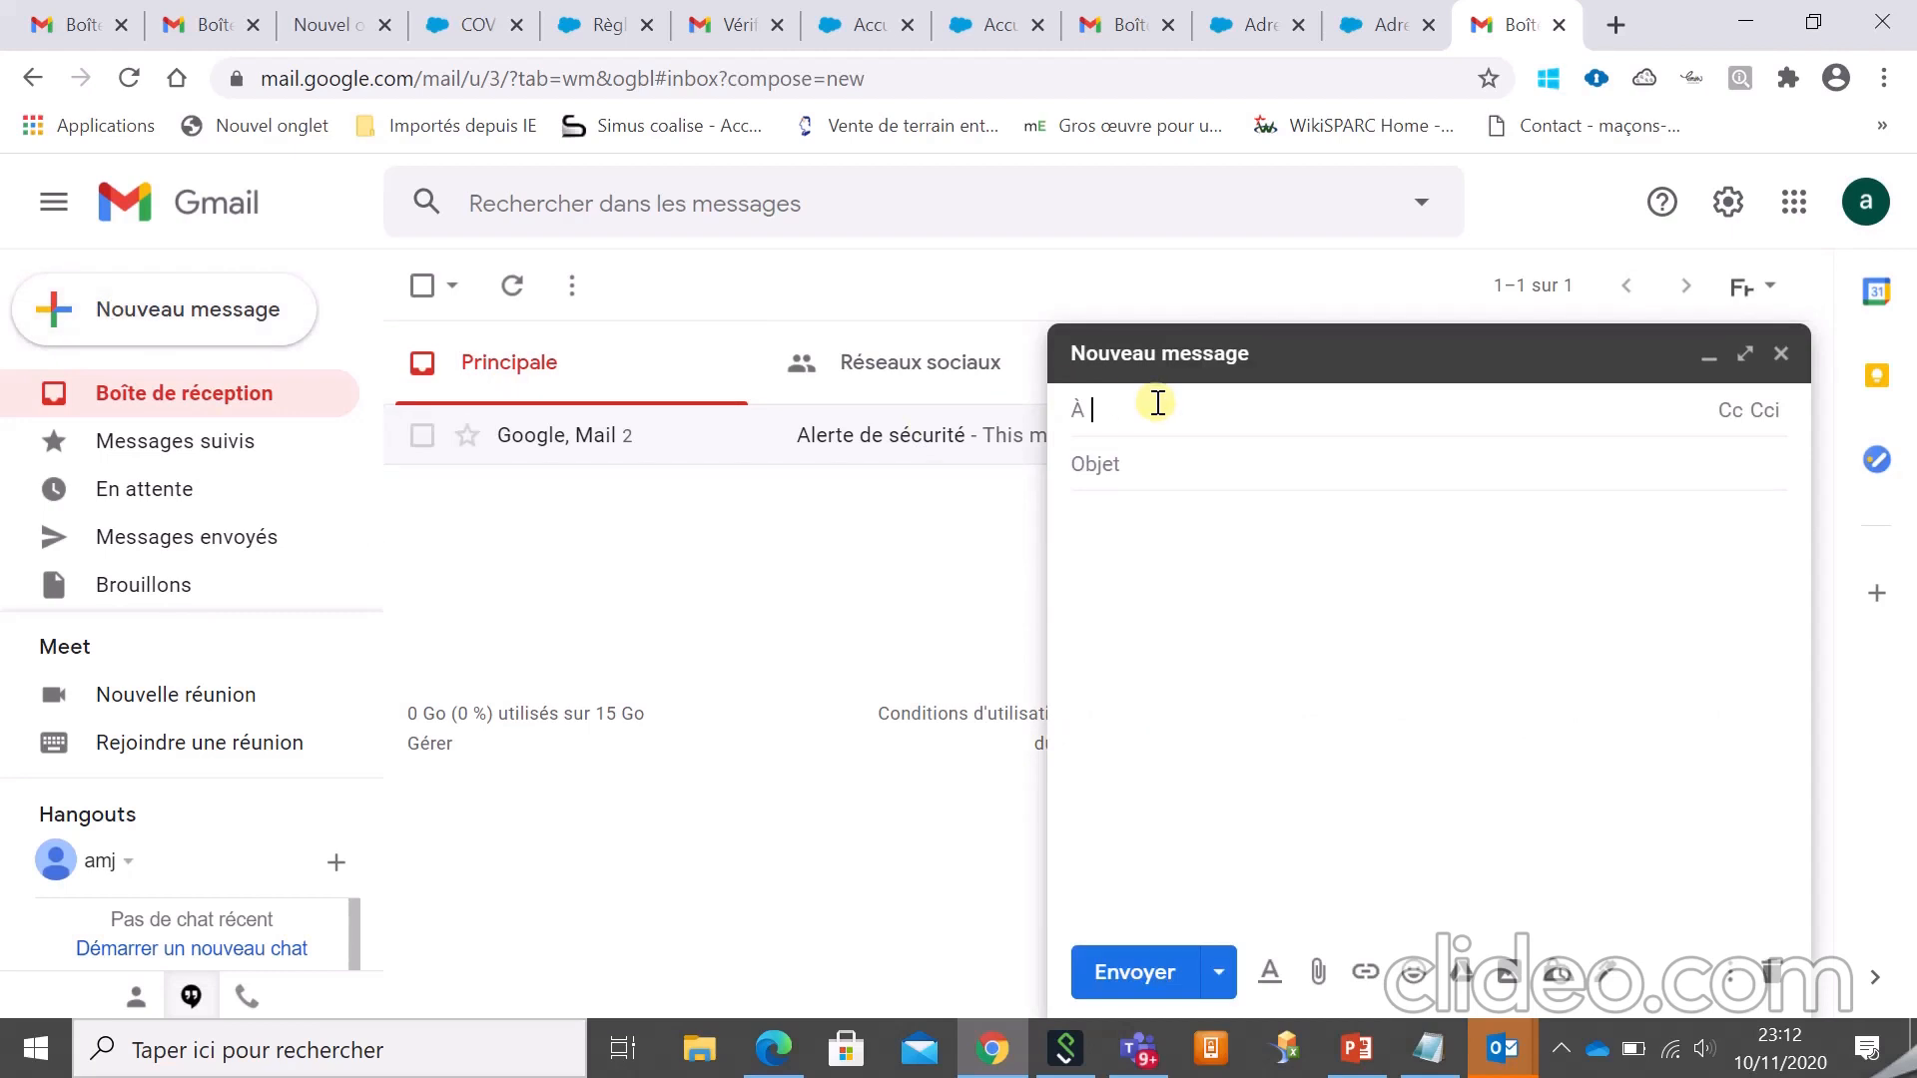
type("u")
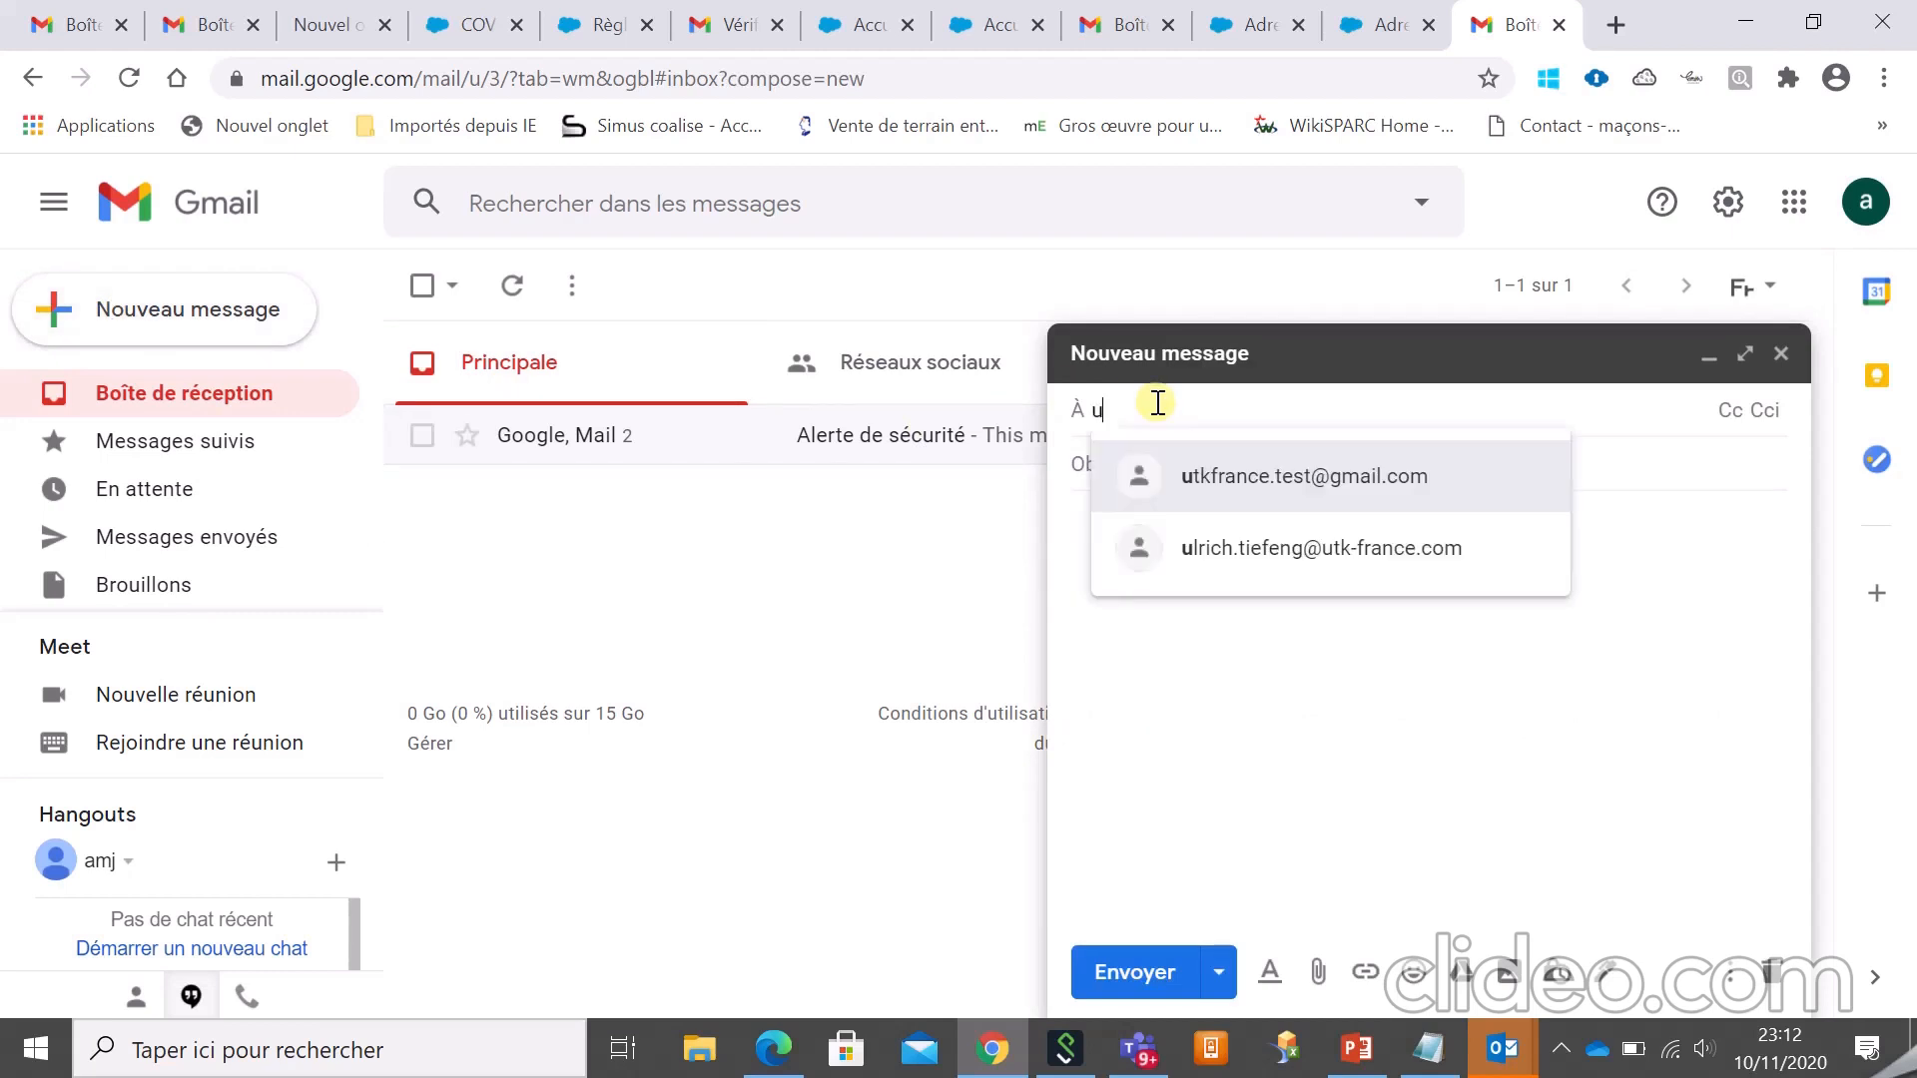
left_click(1288, 477)
left_click(1185, 472)
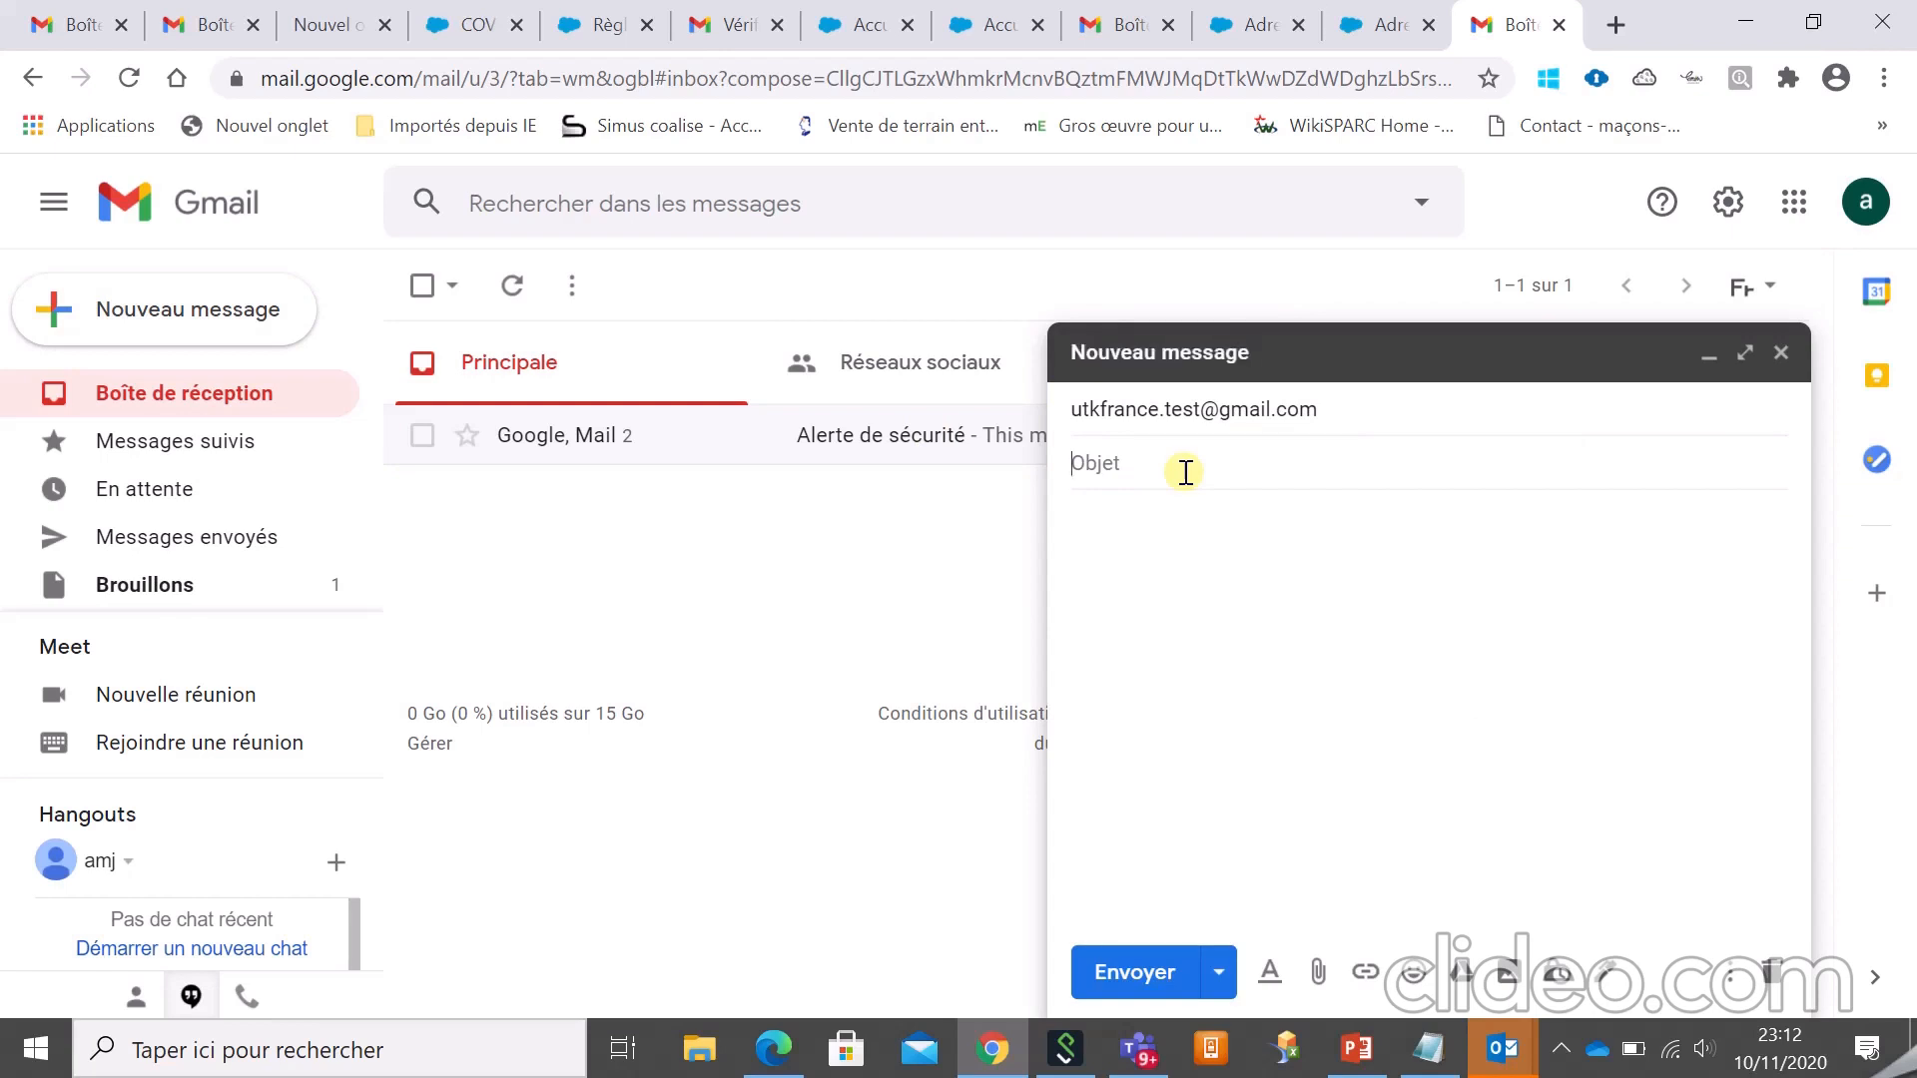
type("Inquiétude fièvre à 38")
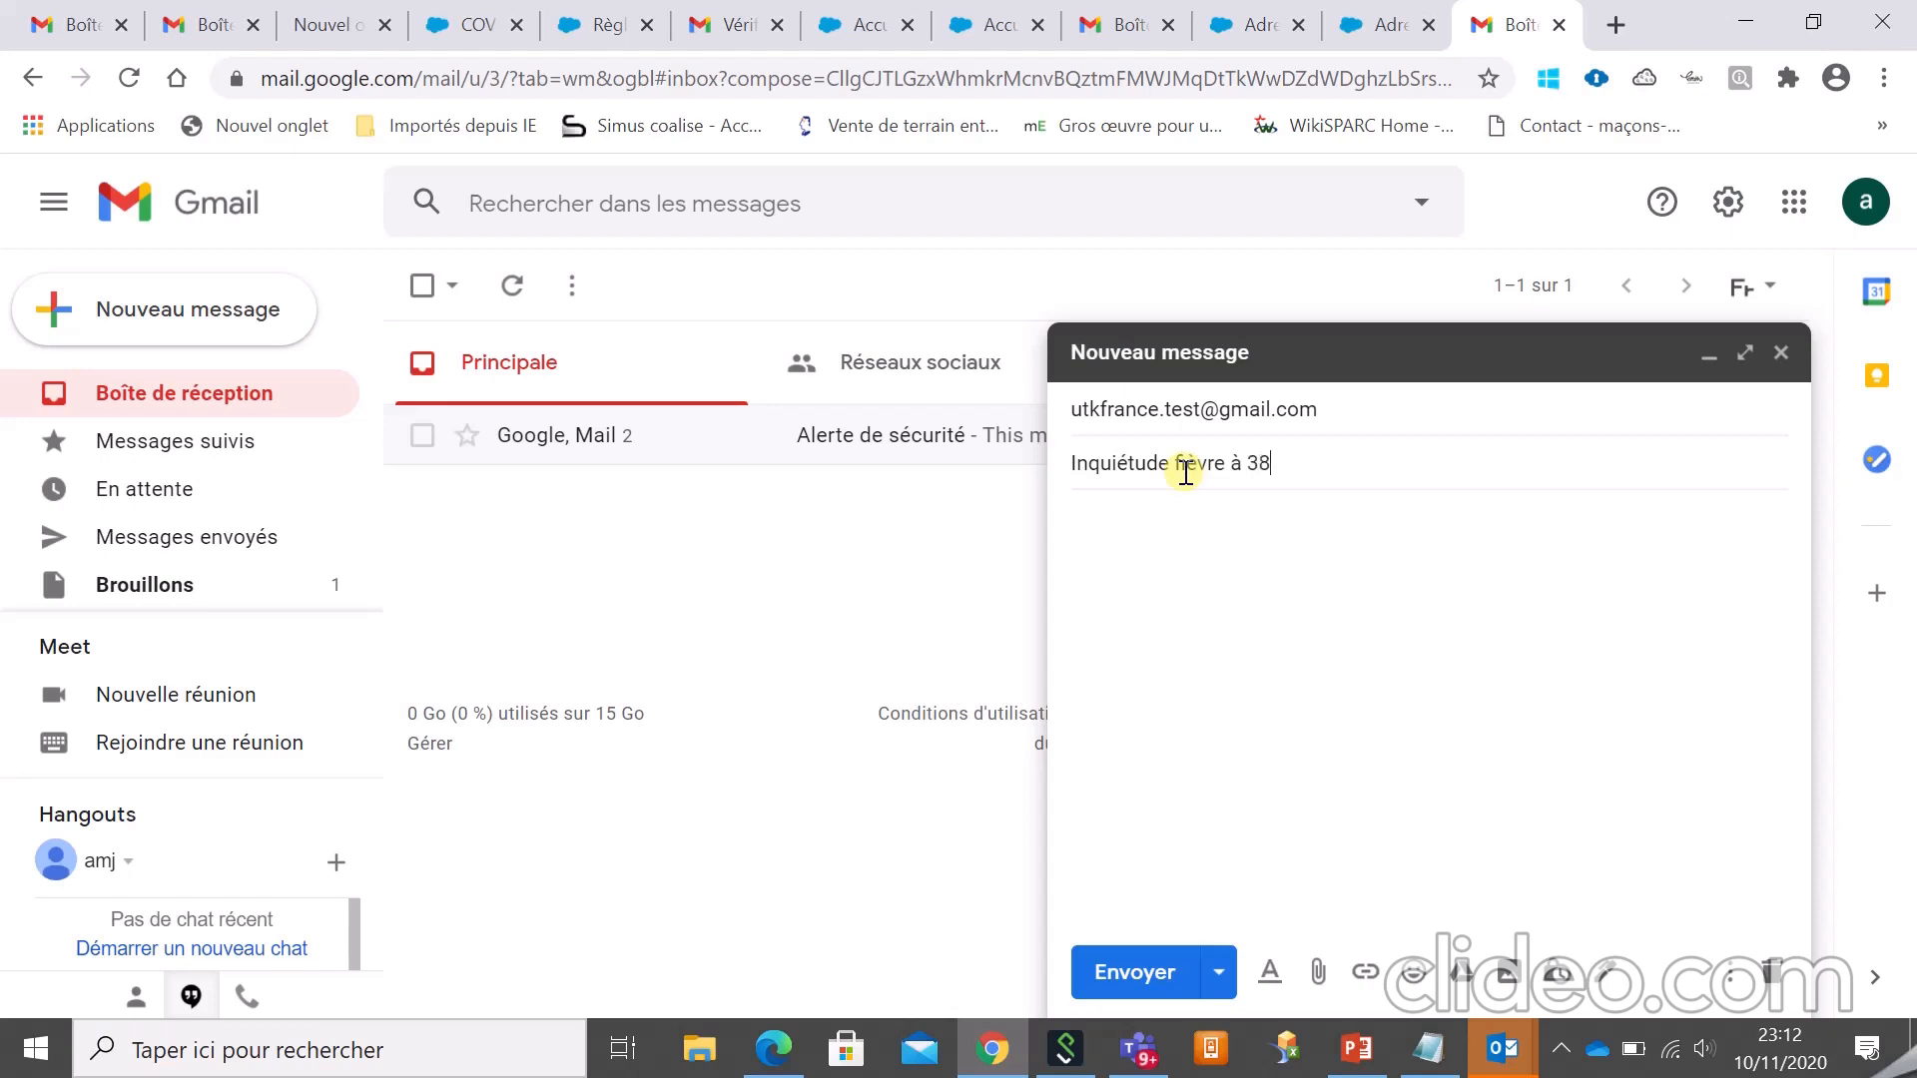
type("°")
Step: Write 'Bonjour, Merci de me contacter car j'ai les symptômes du covid, Cordialement' and send it
left_click(1155, 524)
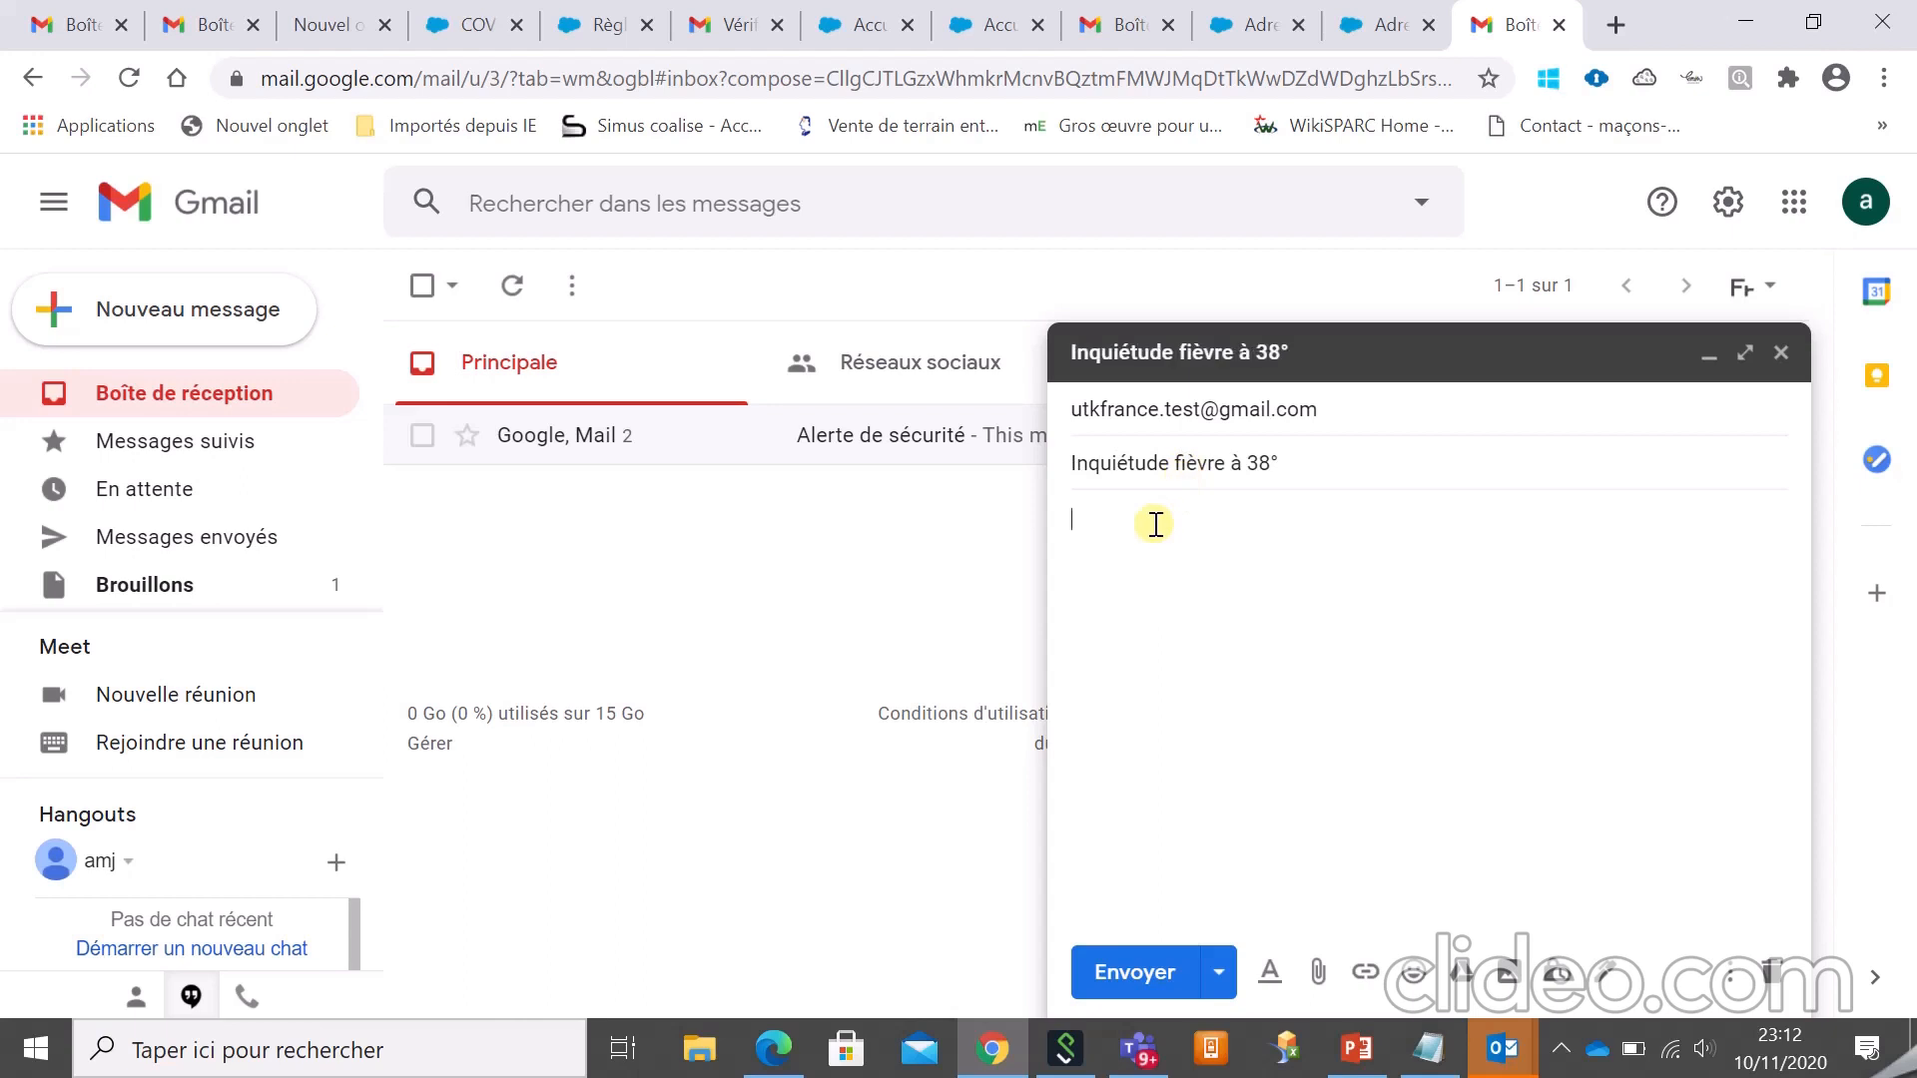
type("Bonjour ,")
key("Return")
type("Mer c")
key("BackSpace")
key("BackSpace")
type("ci de me contacter")
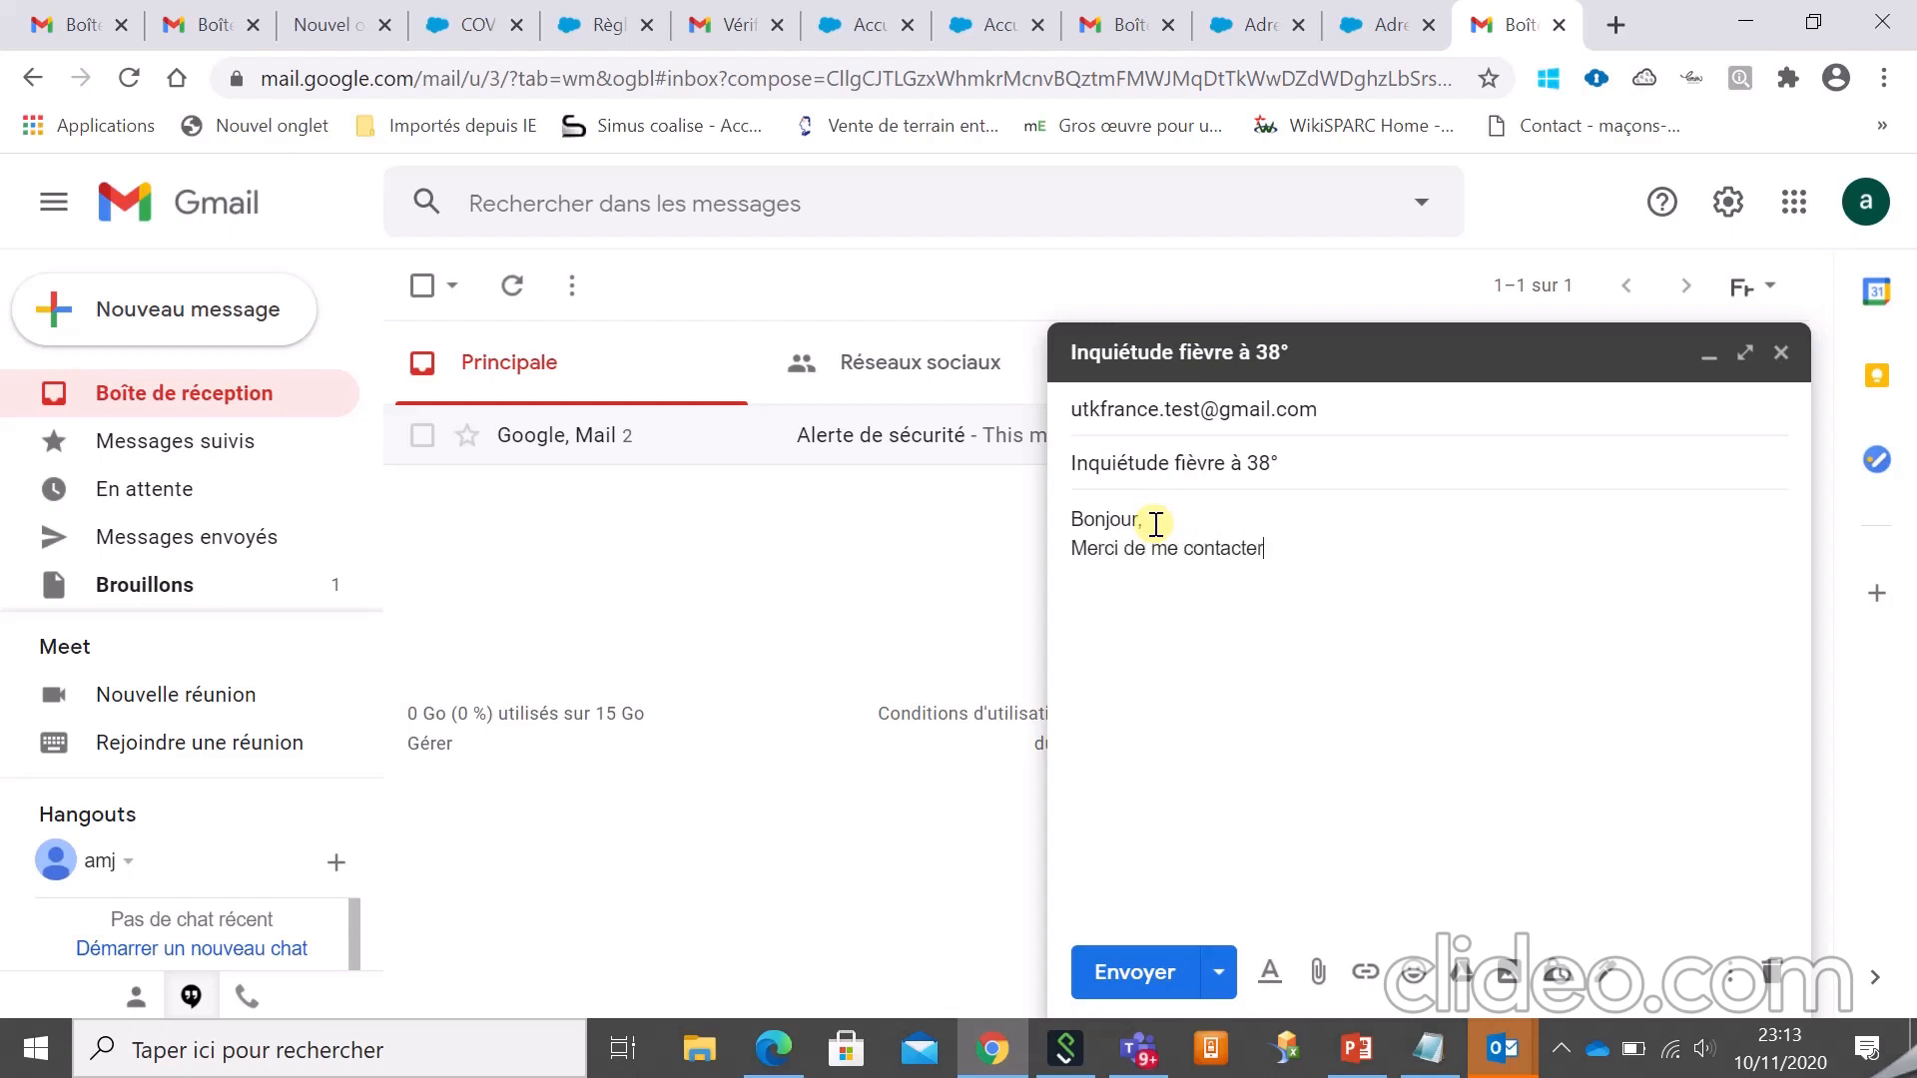
type(" car j'ai les symptomes du covid")
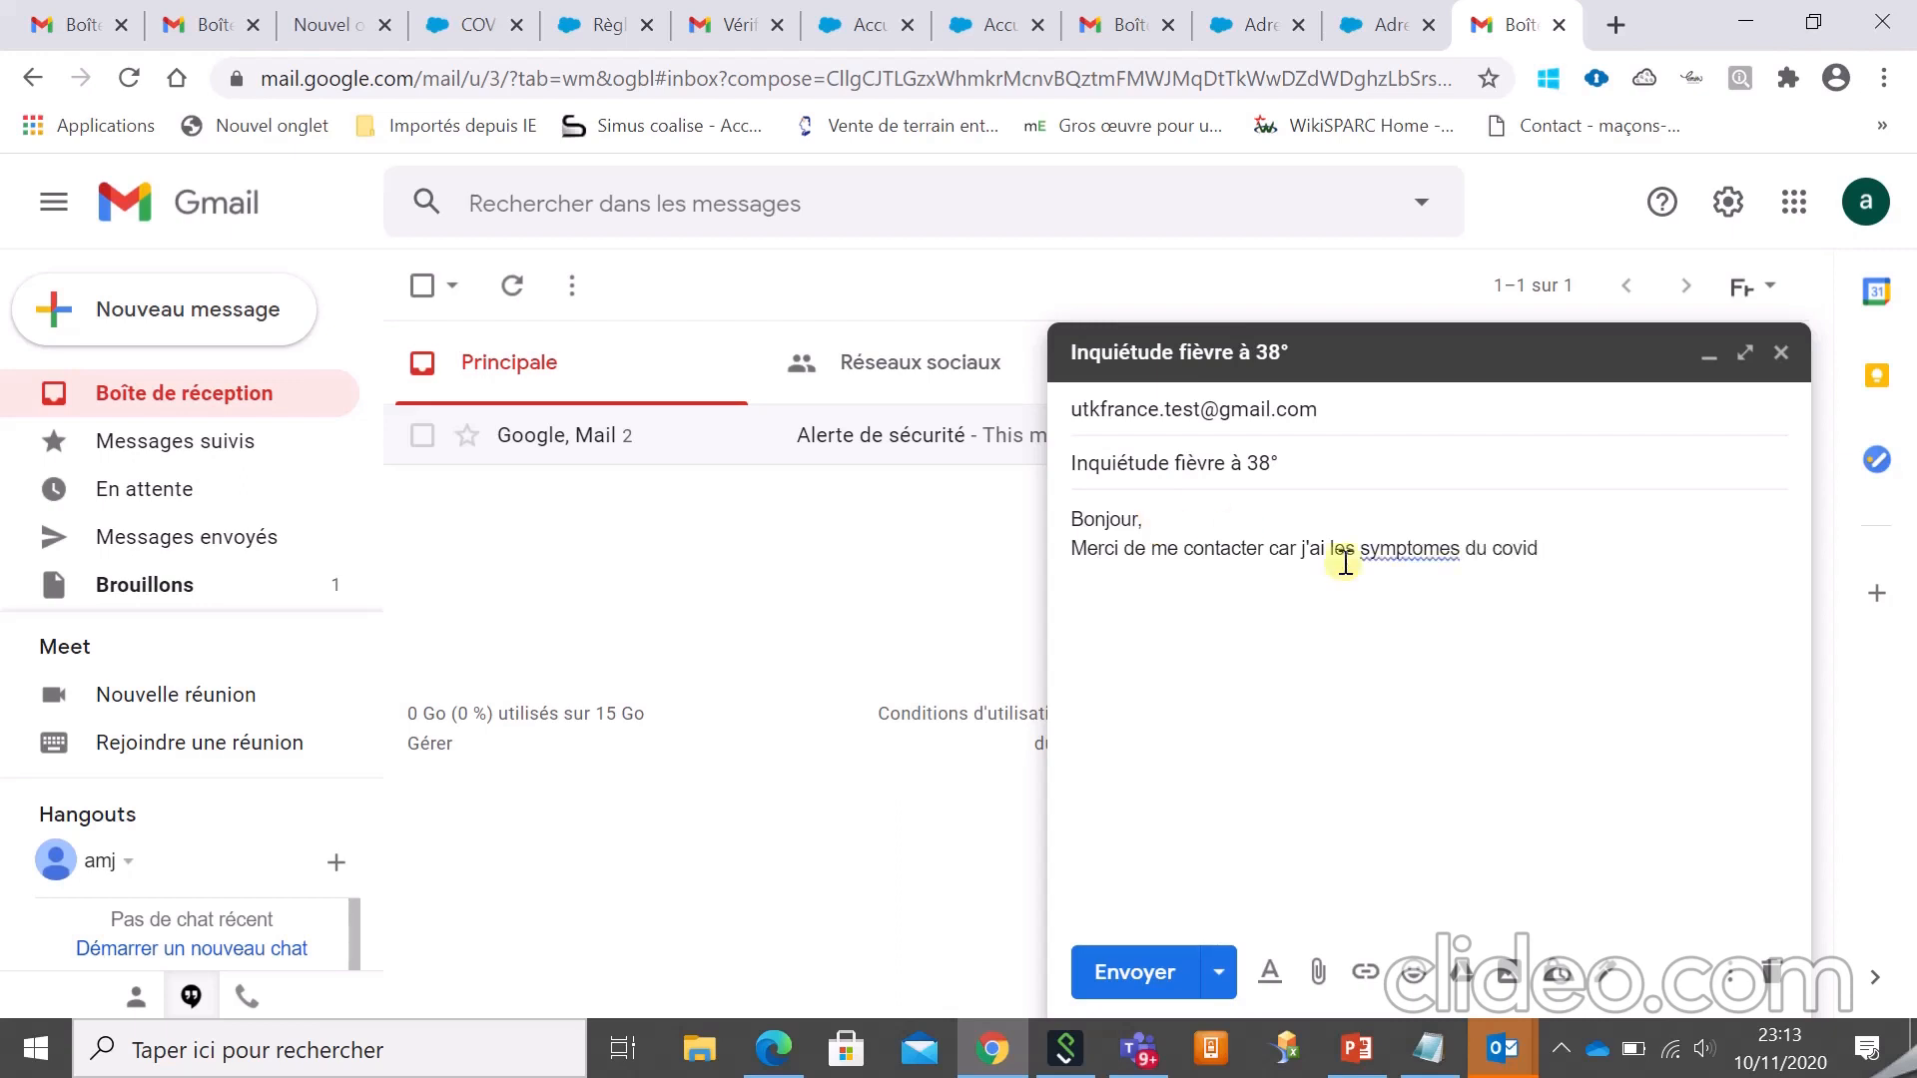
left_click(1411, 552)
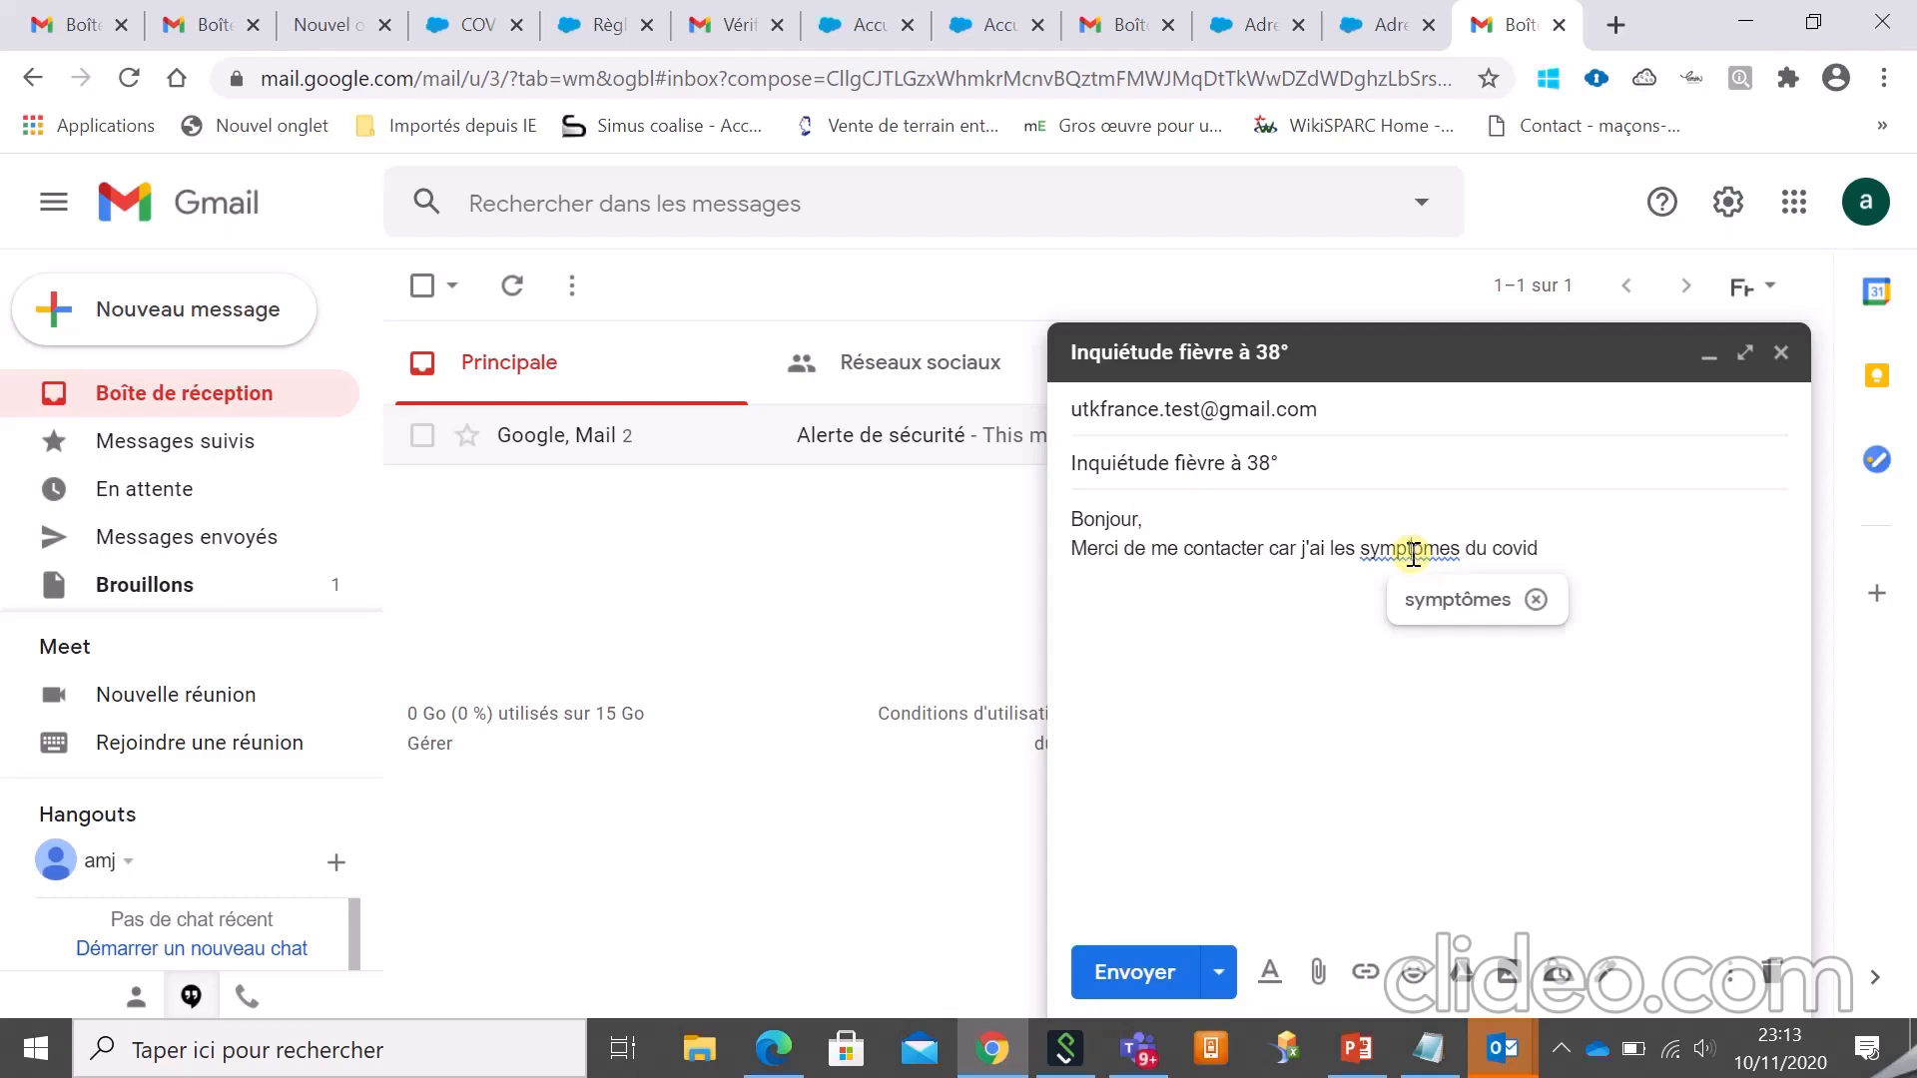
left_click(1480, 591)
type("Cordialement")
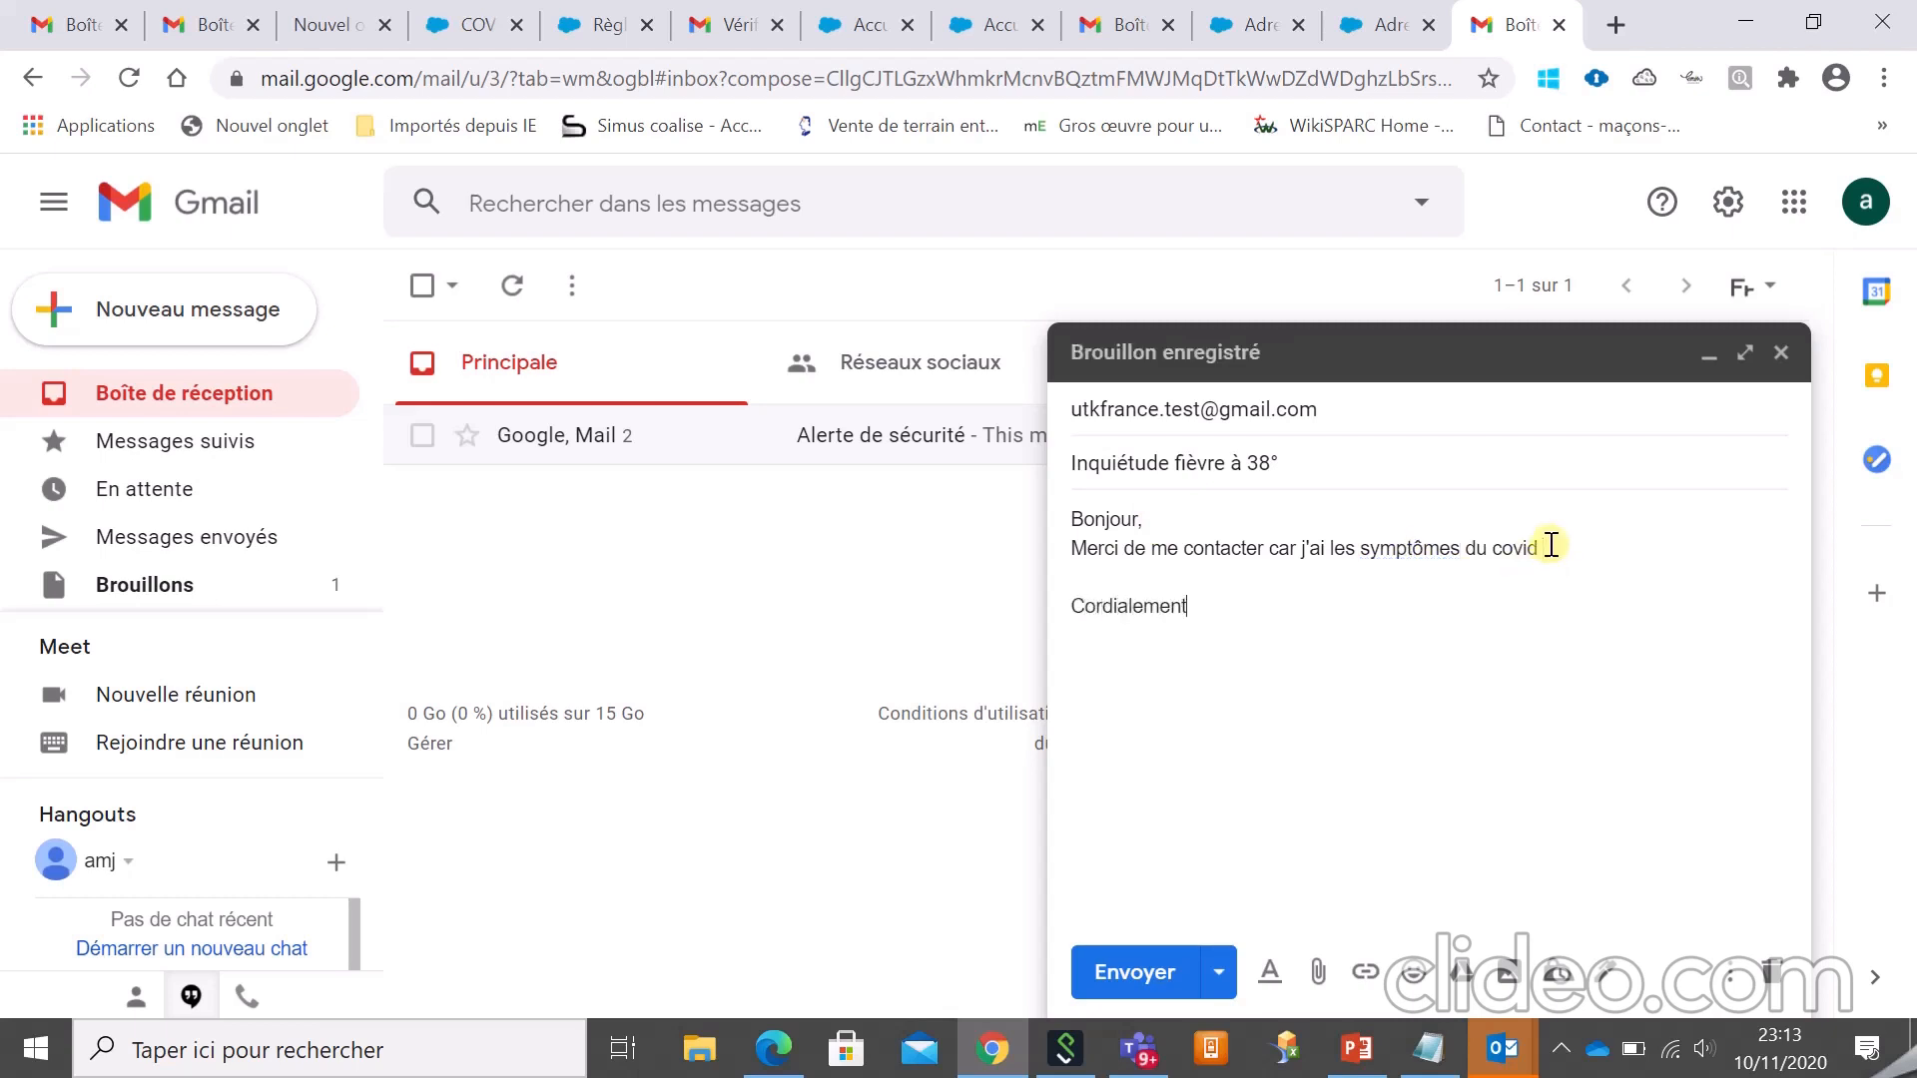
left_click(1133, 973)
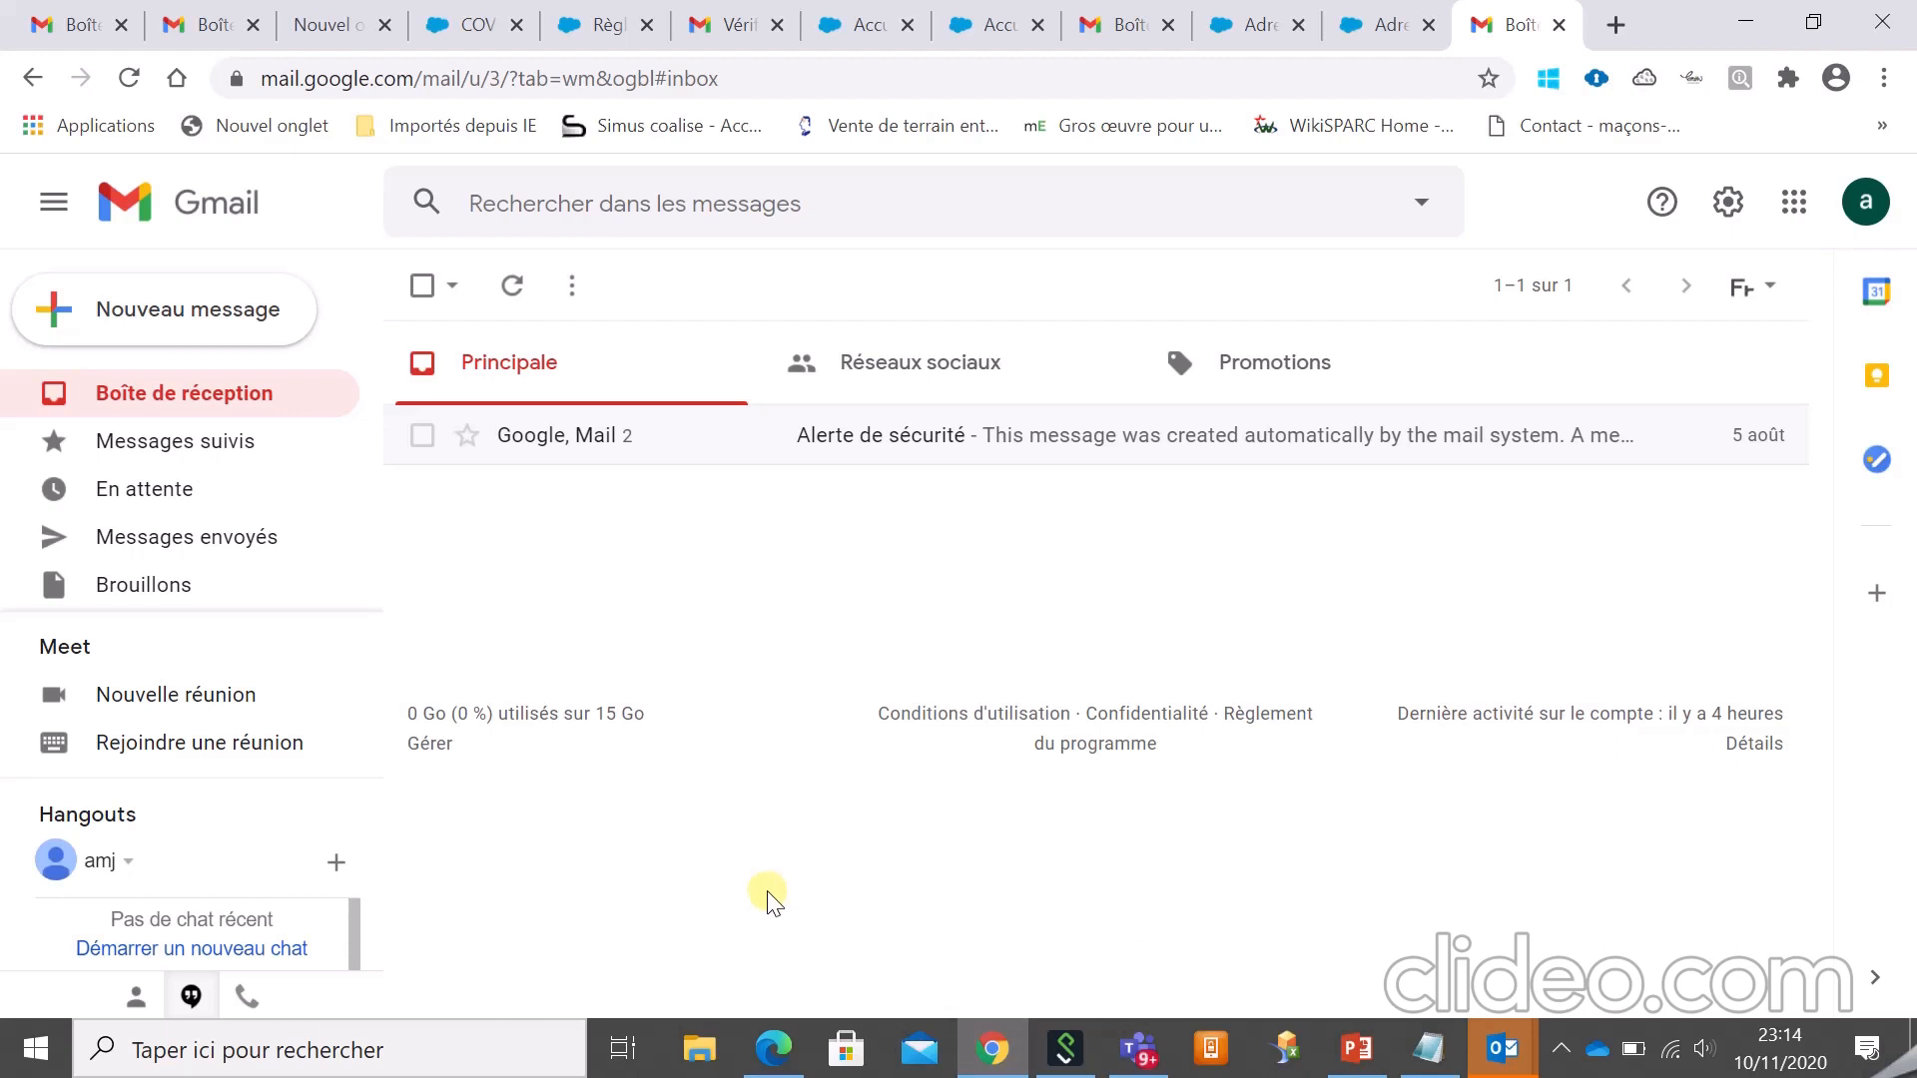
Step: In Salesforce, go from Accueil to Requêtes and switch the list view to COVID 19
left_click(473, 30)
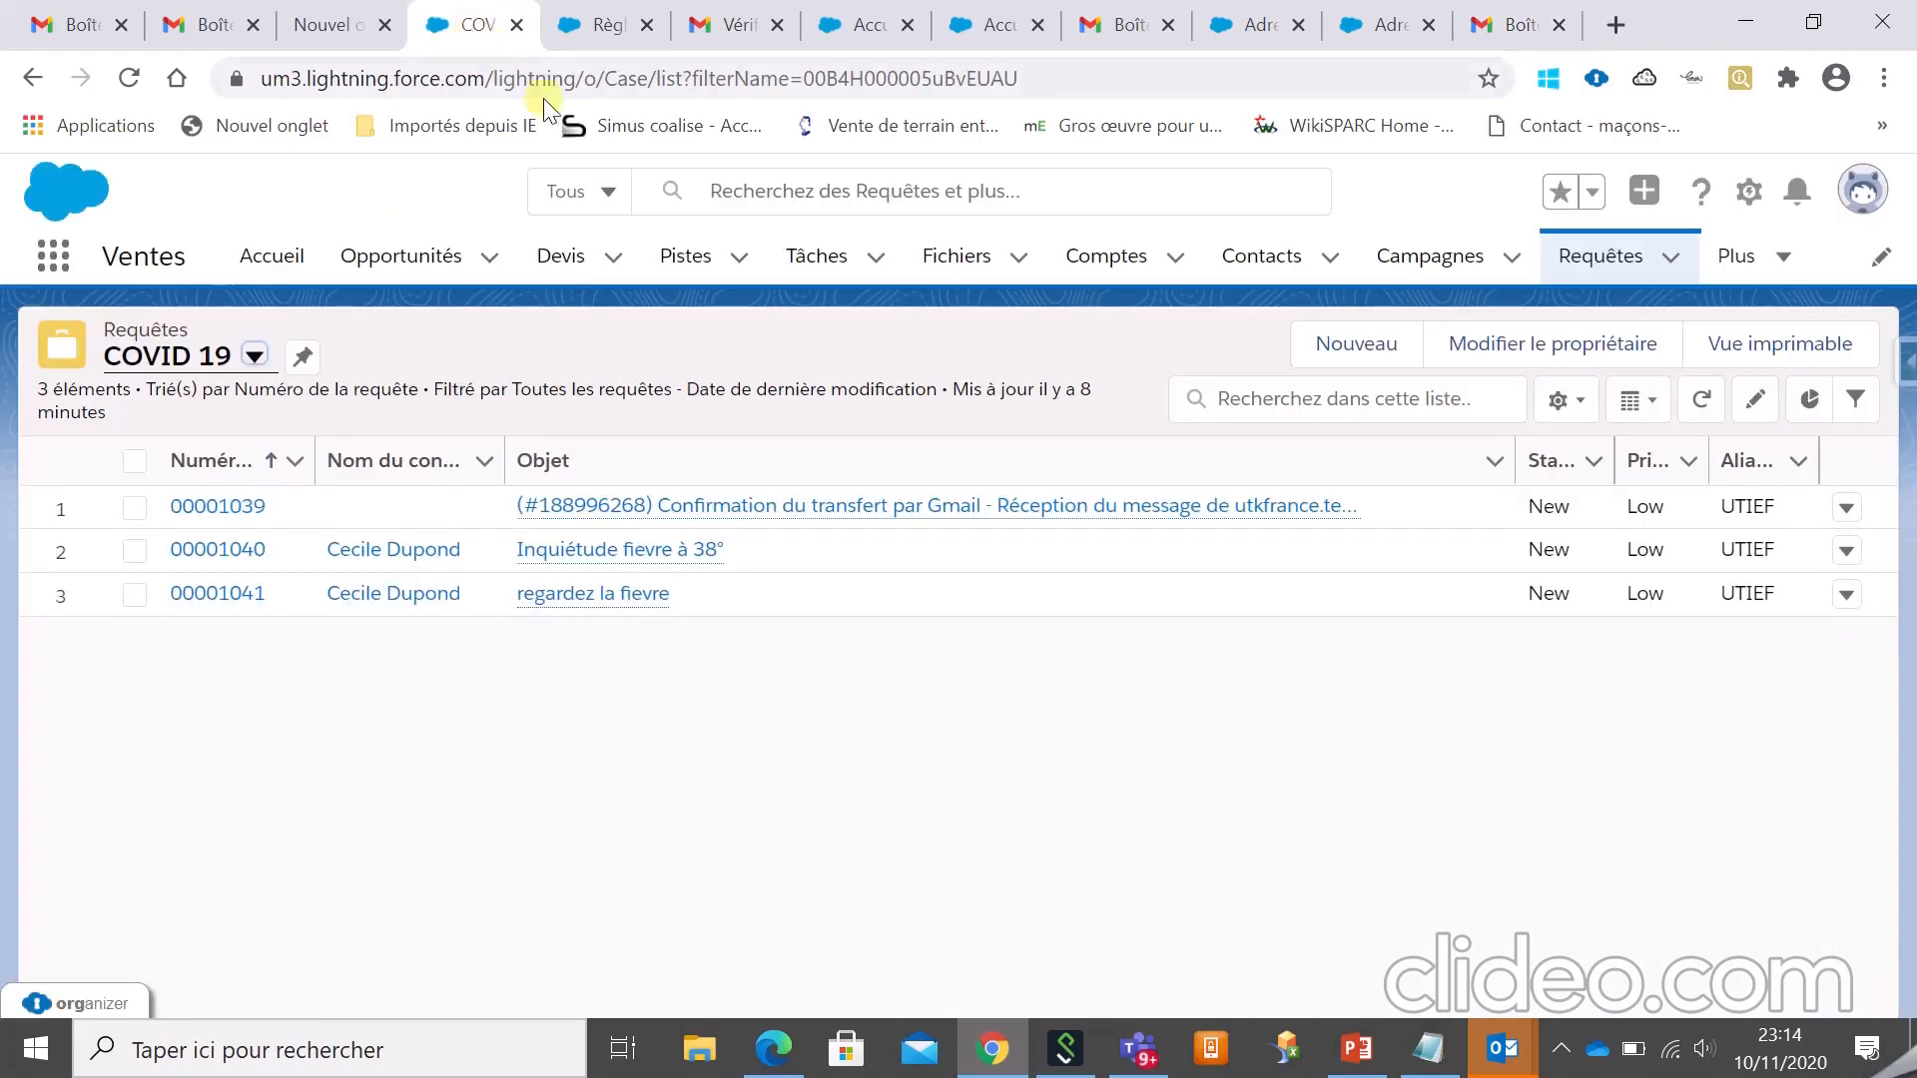
left_click(257, 267)
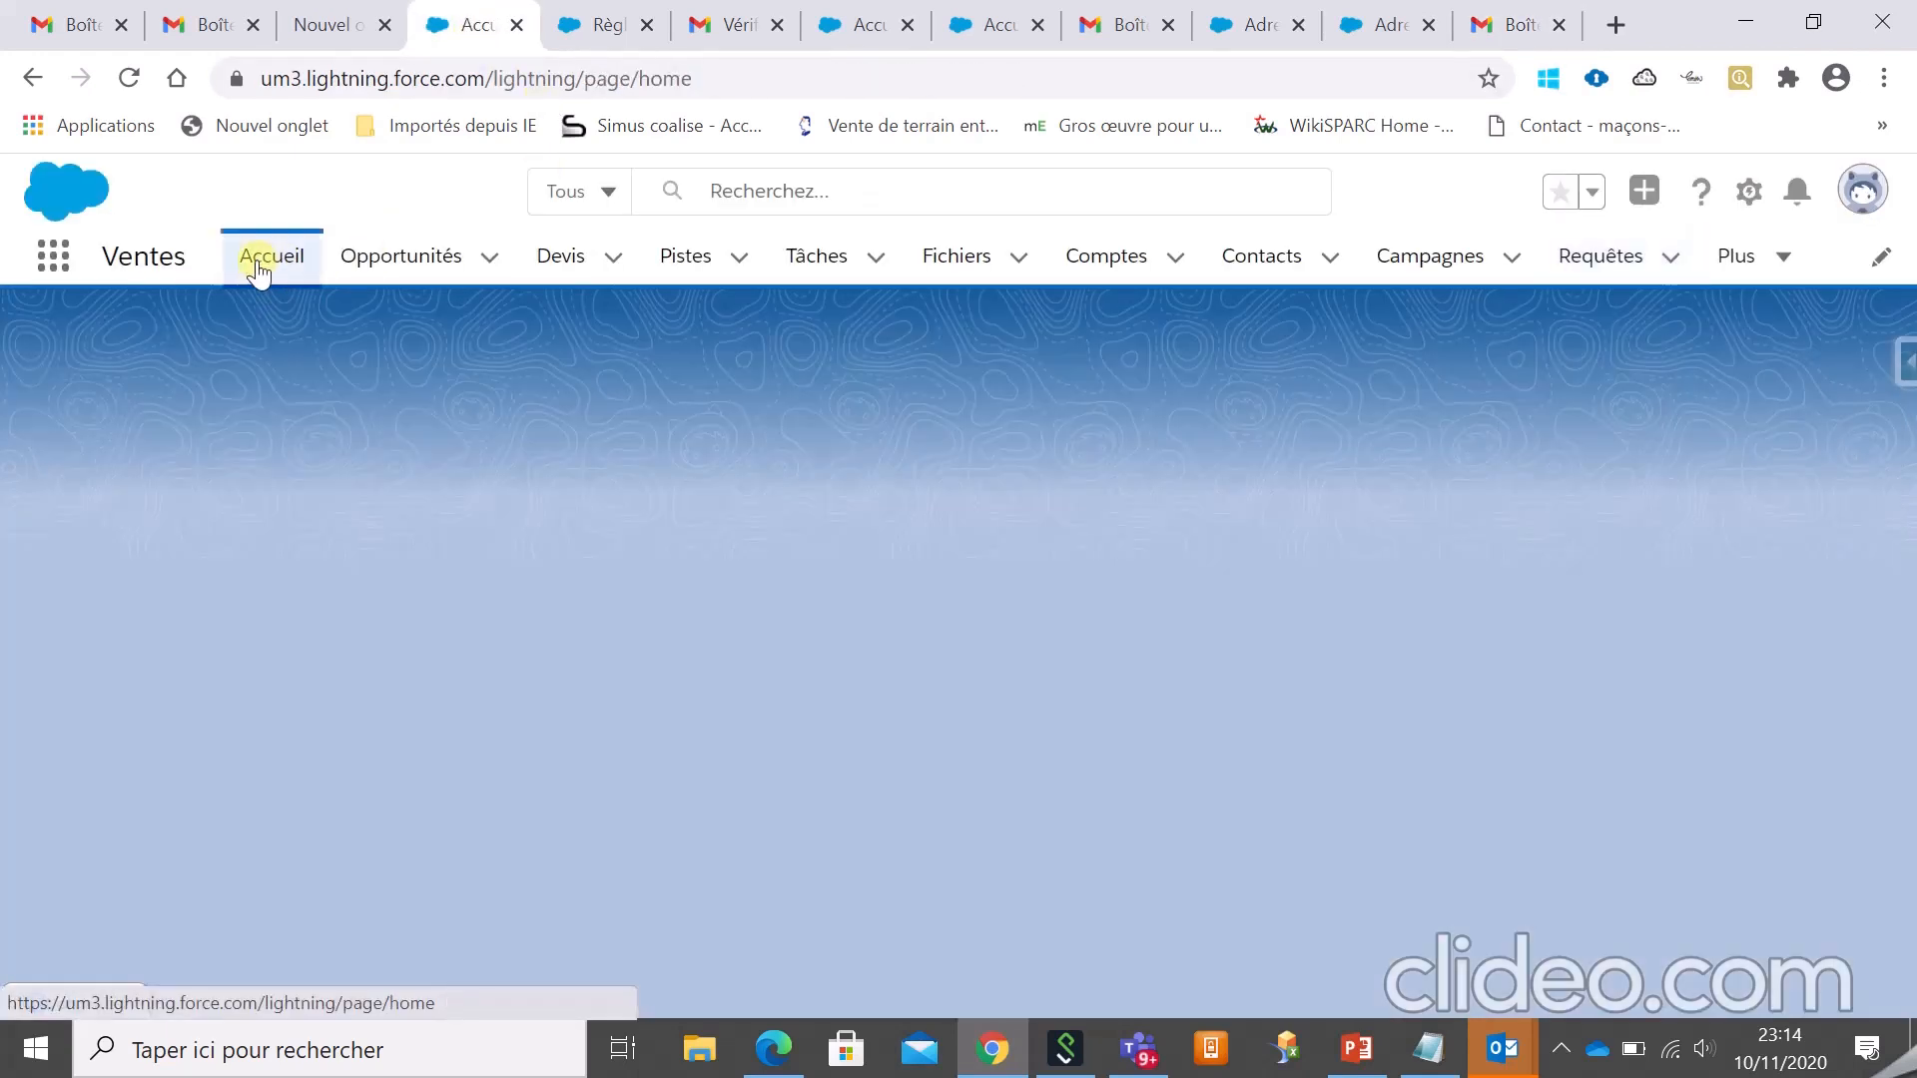
left_click(1613, 257)
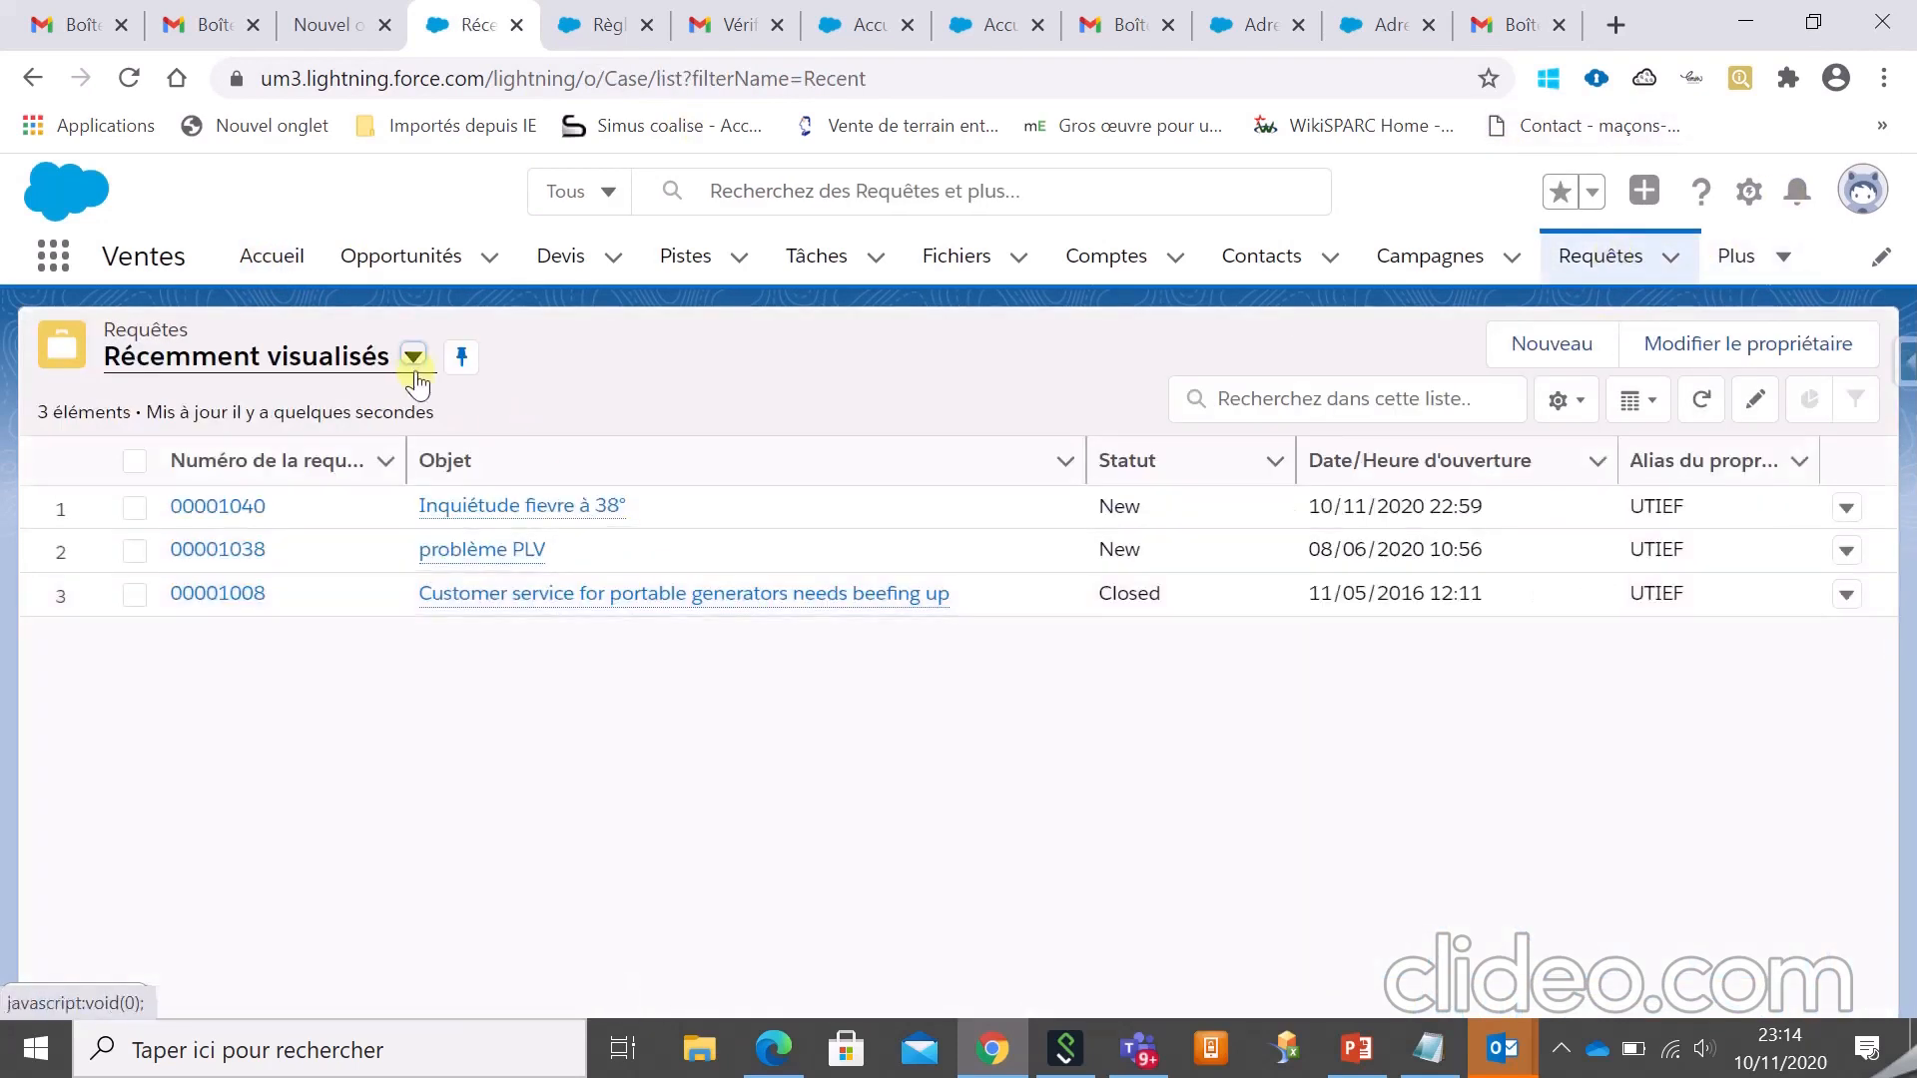
left_click(412, 358)
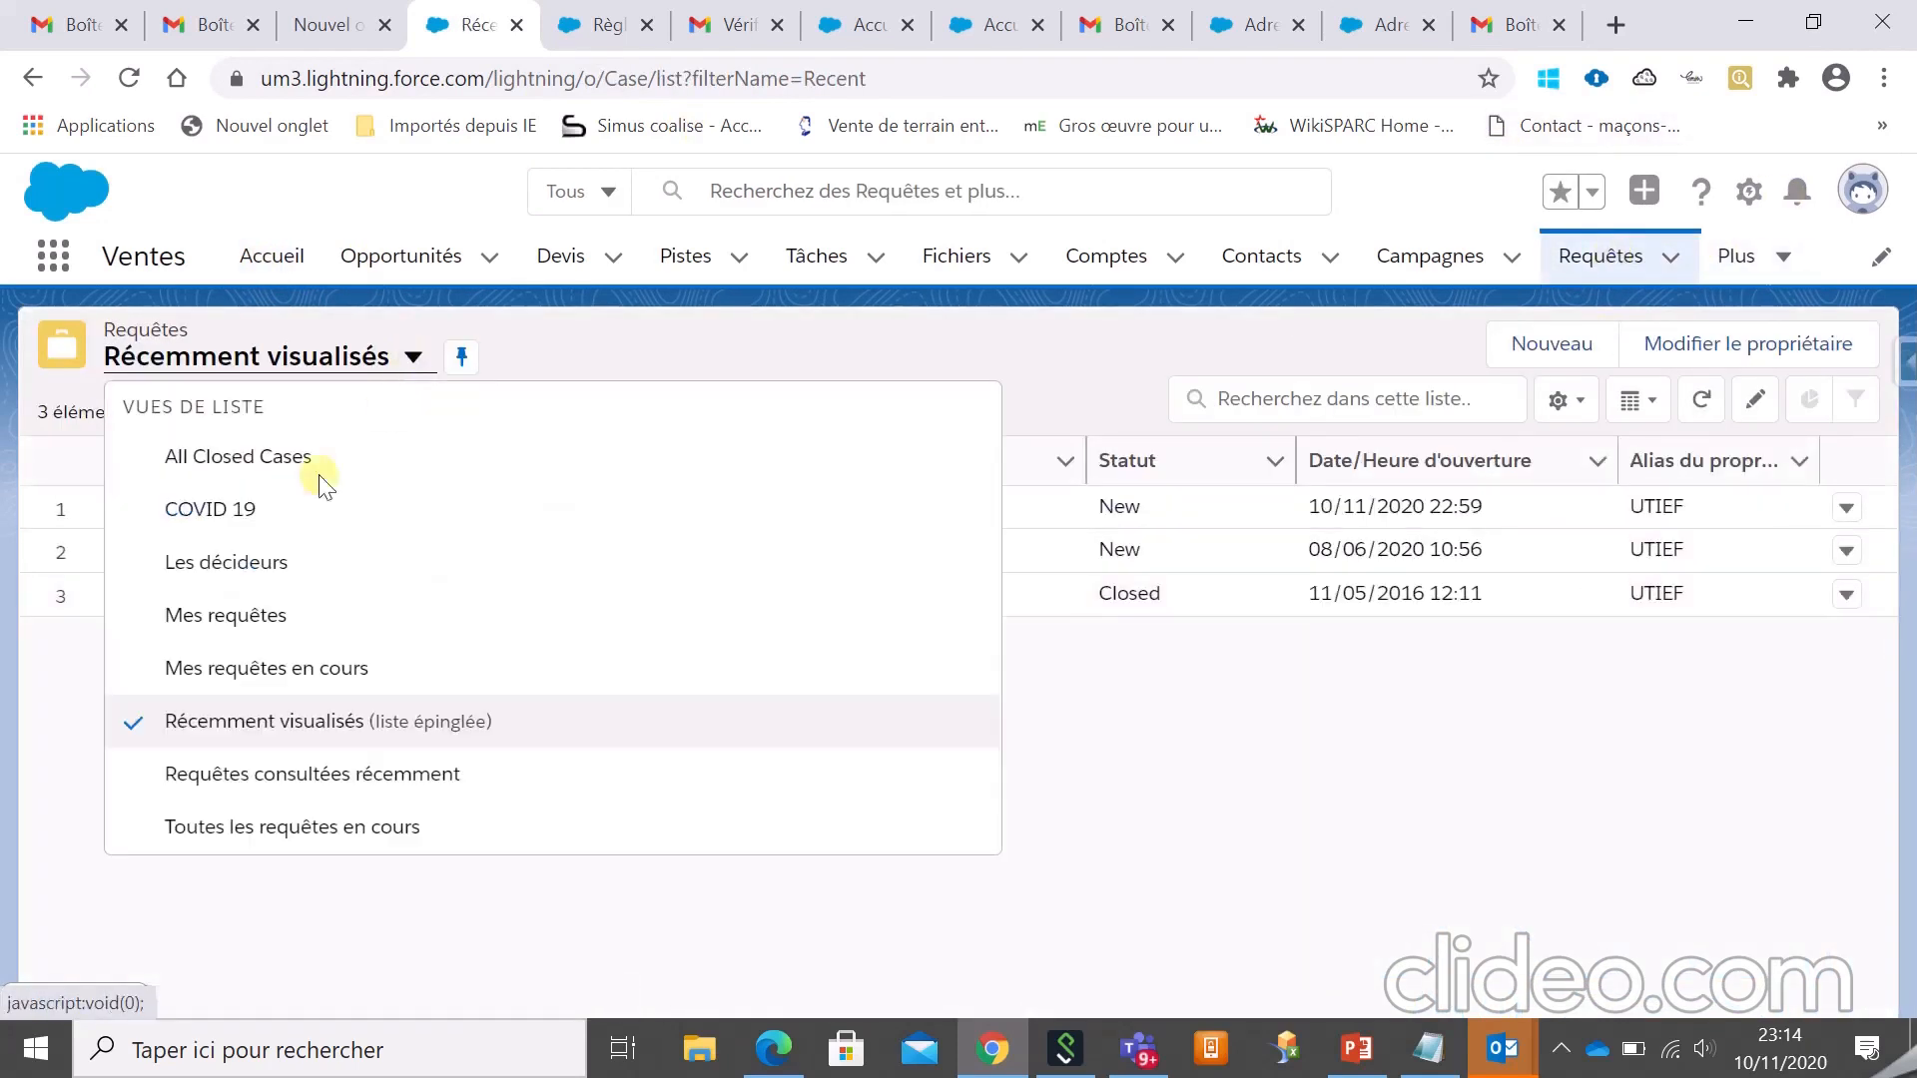
left_click(219, 511)
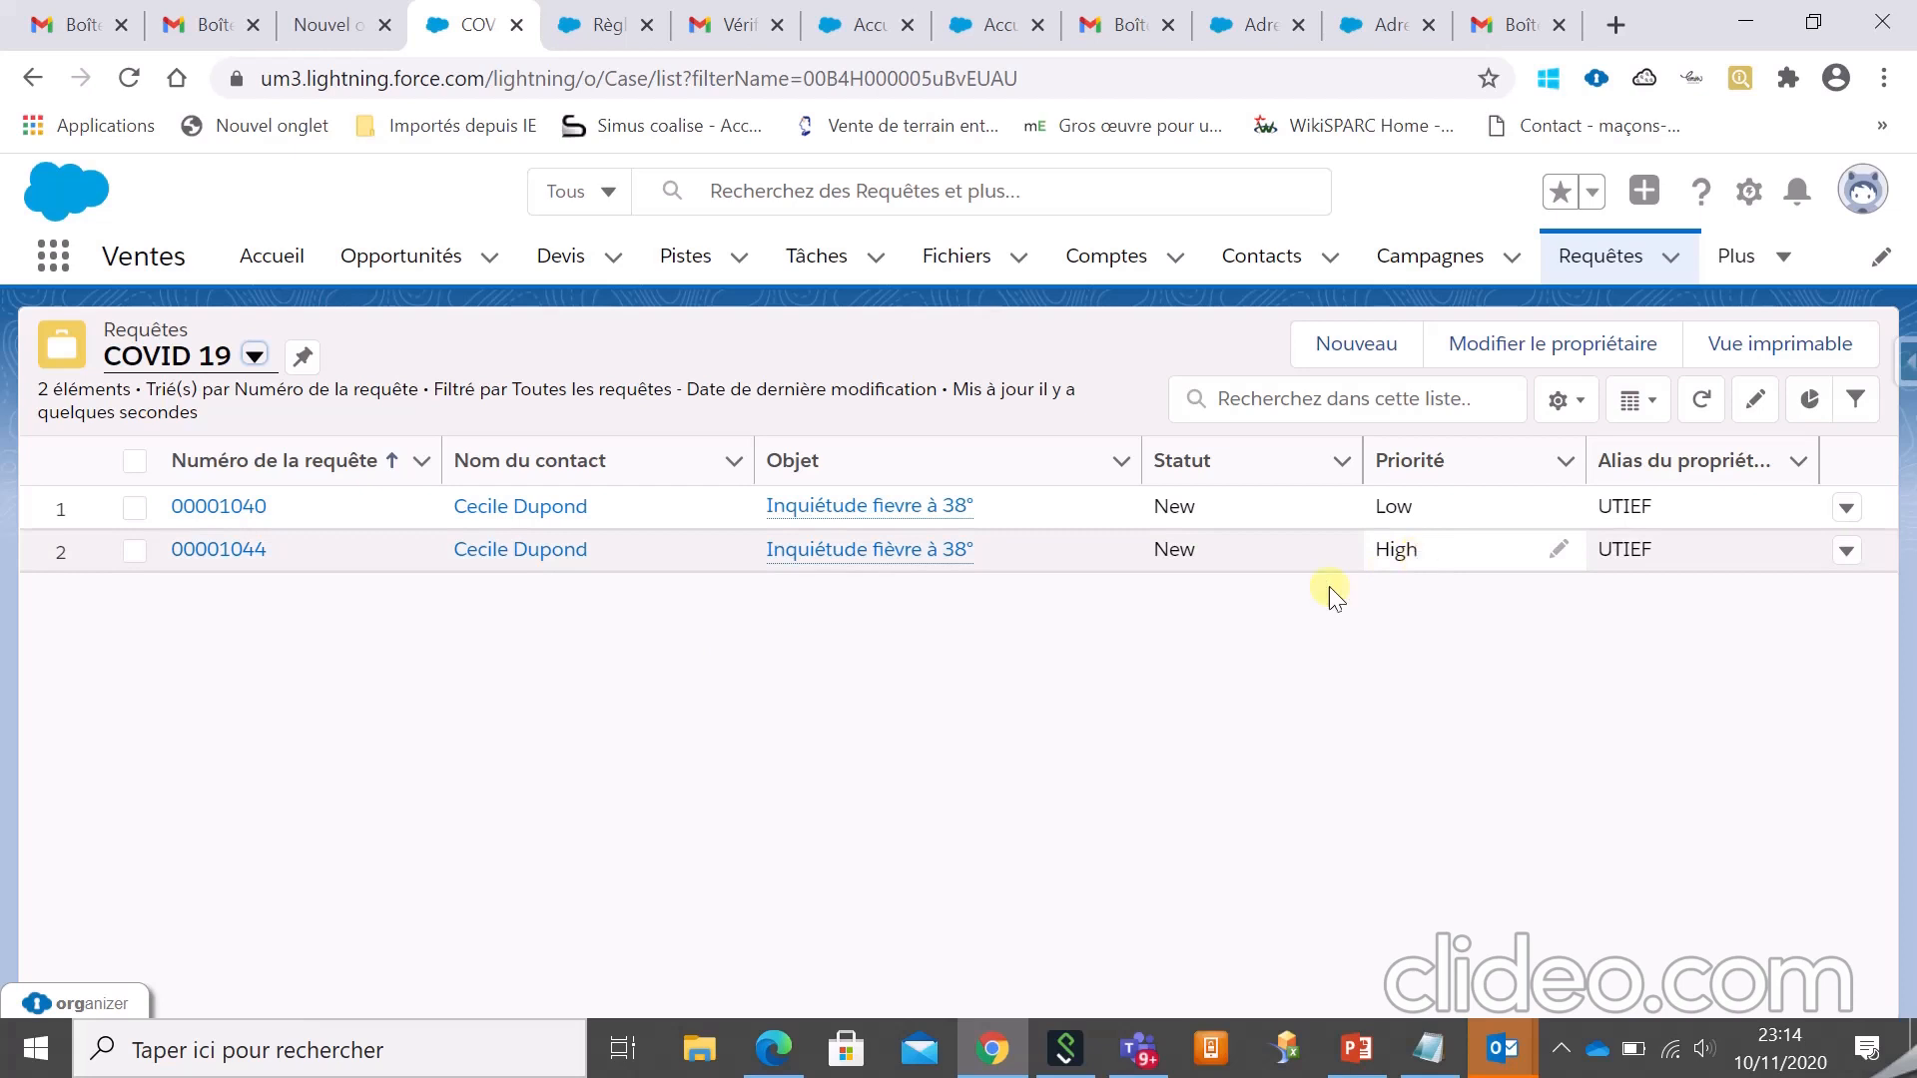
mouse_move(891, 562)
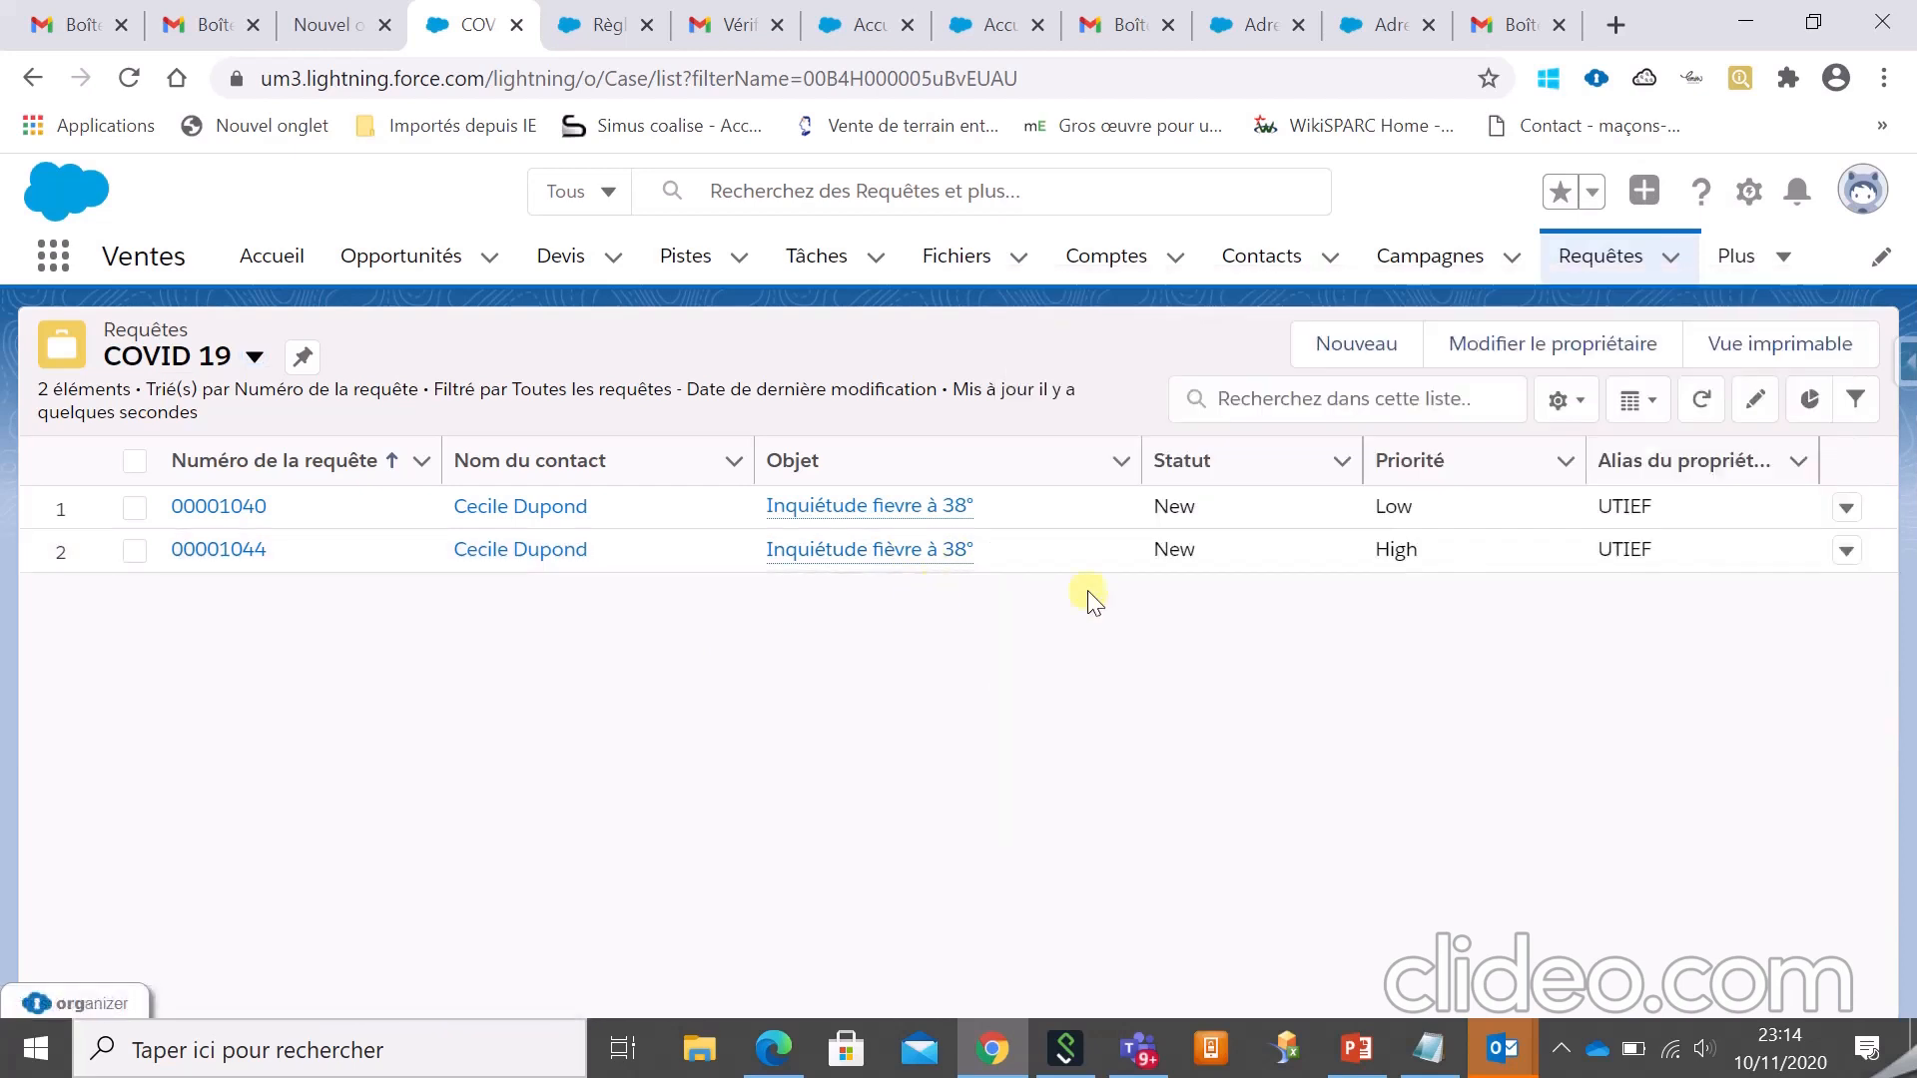
Step: Open case 00001044's Détails and review the customer's Description of covid symptoms
left_click(257, 552)
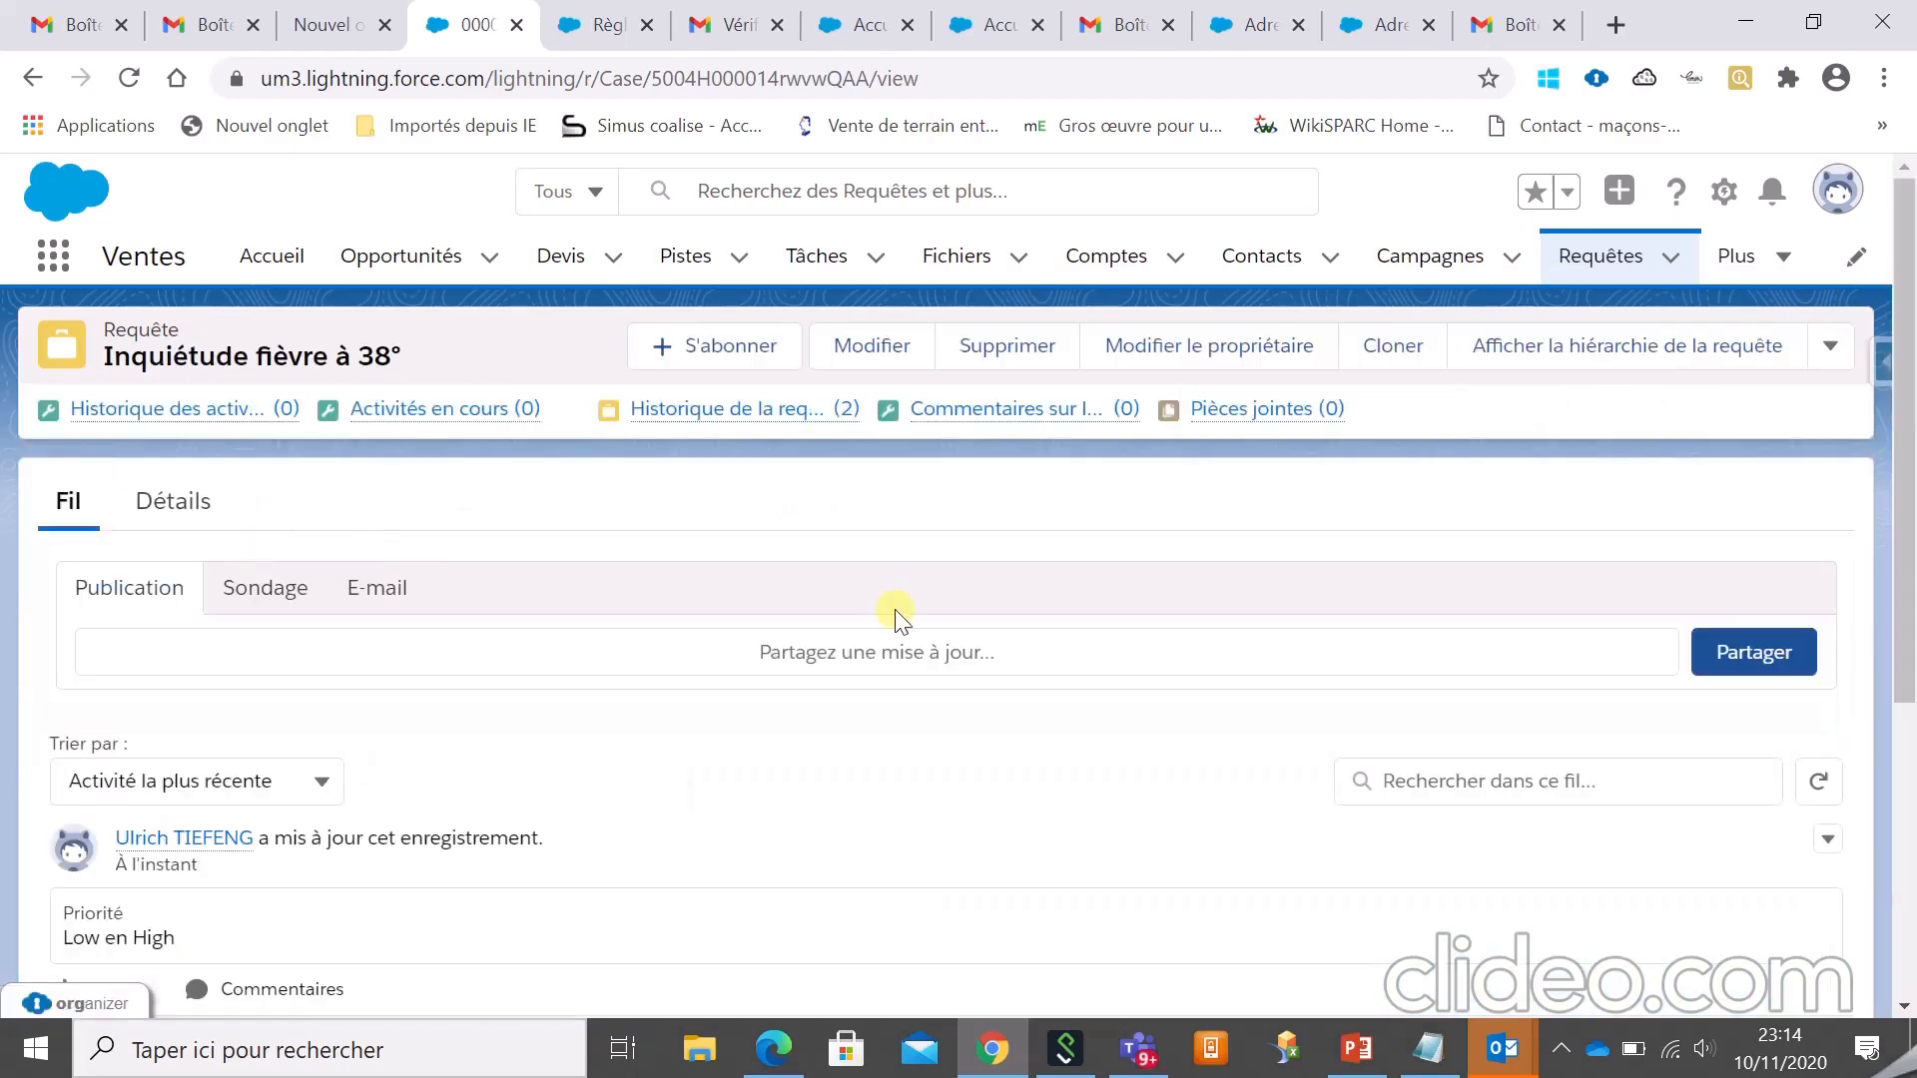
left_click_drag(1907, 404, 1909, 445)
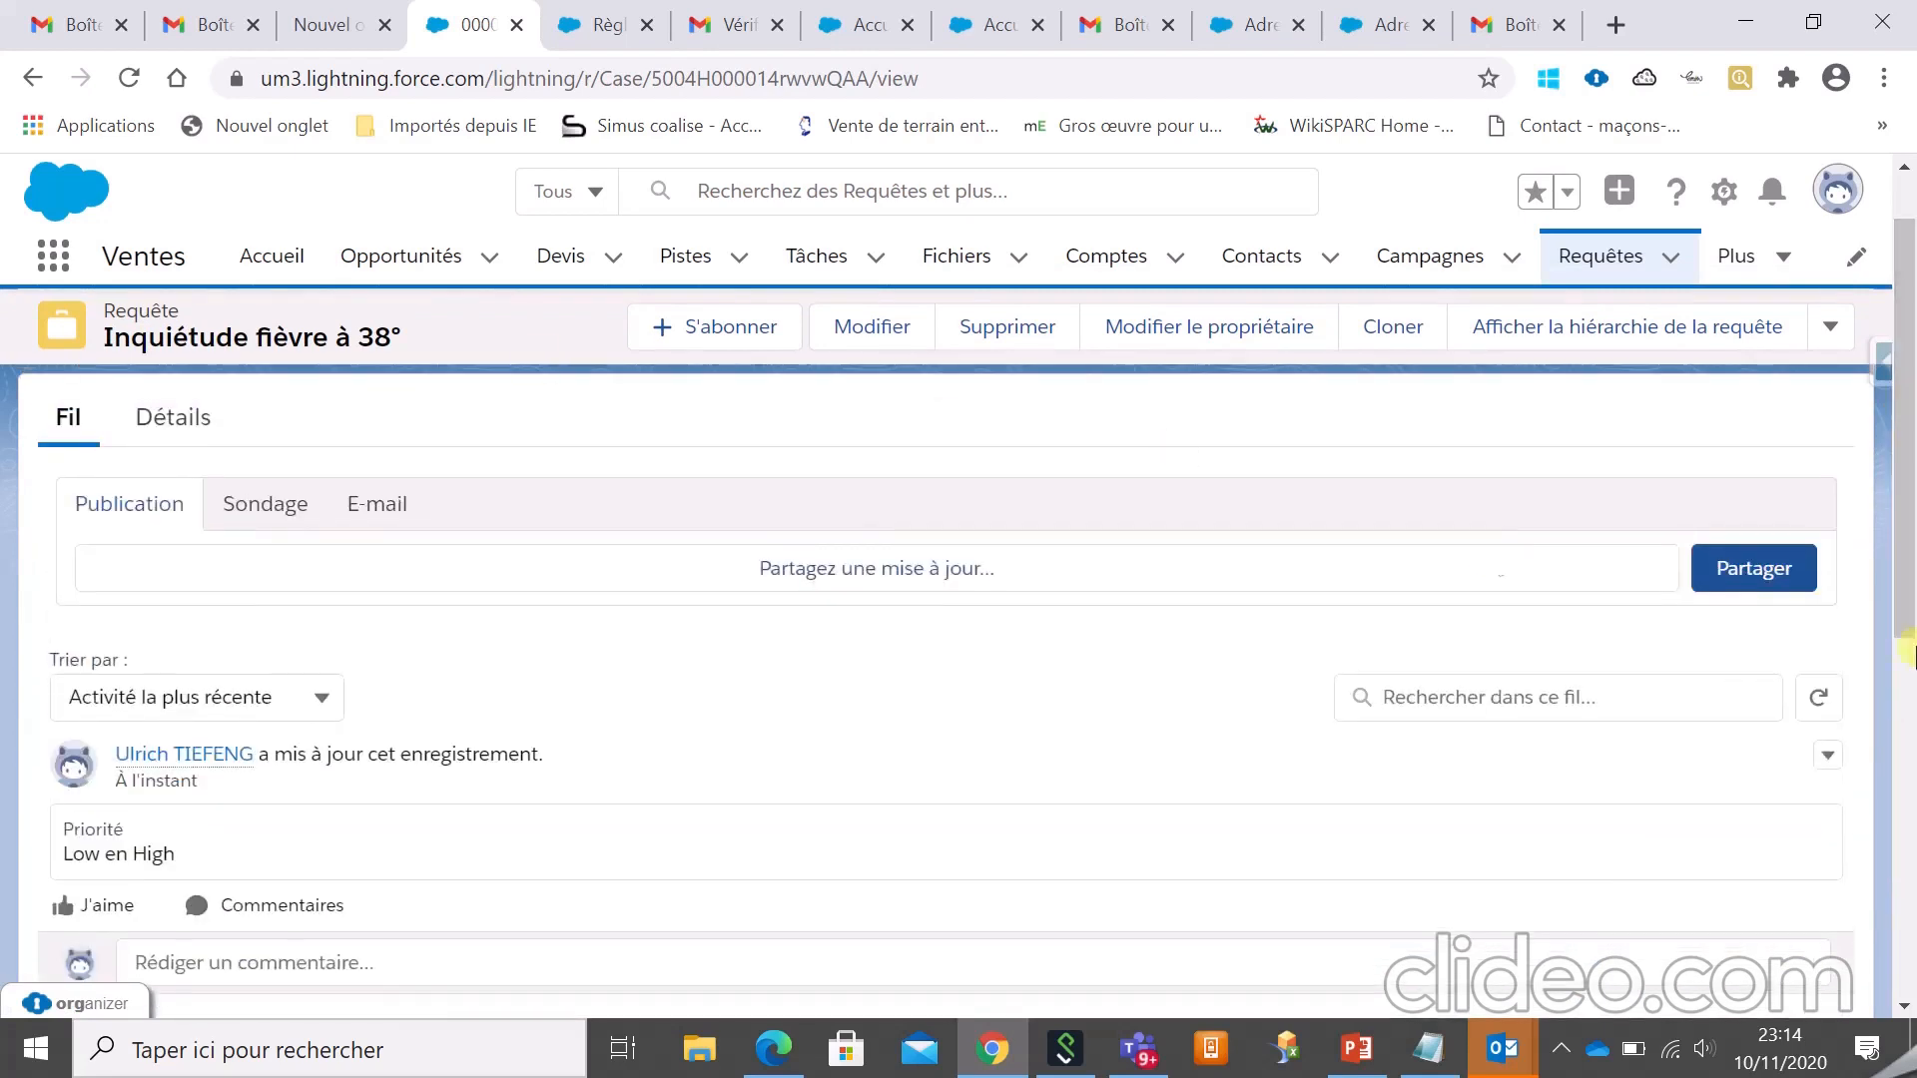
scroll(390, 399, "up", 1)
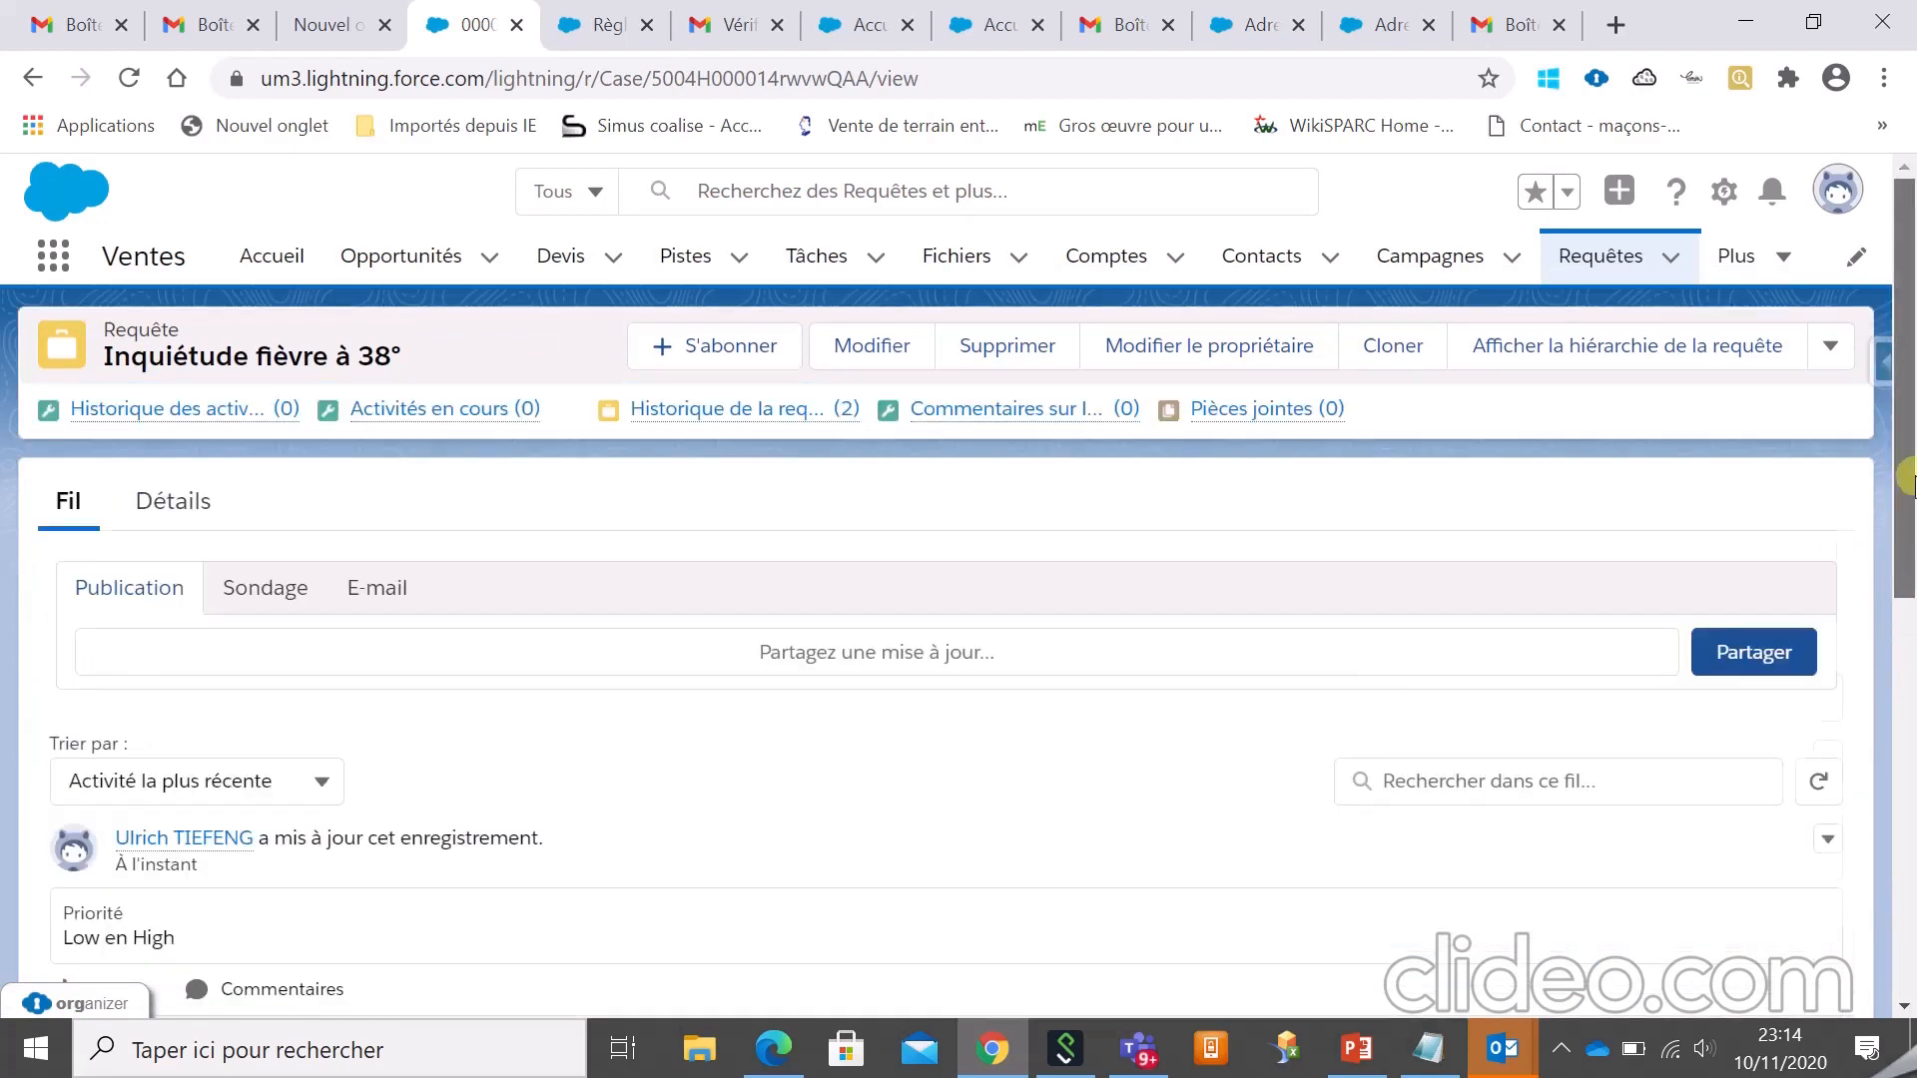
left_click(172, 499)
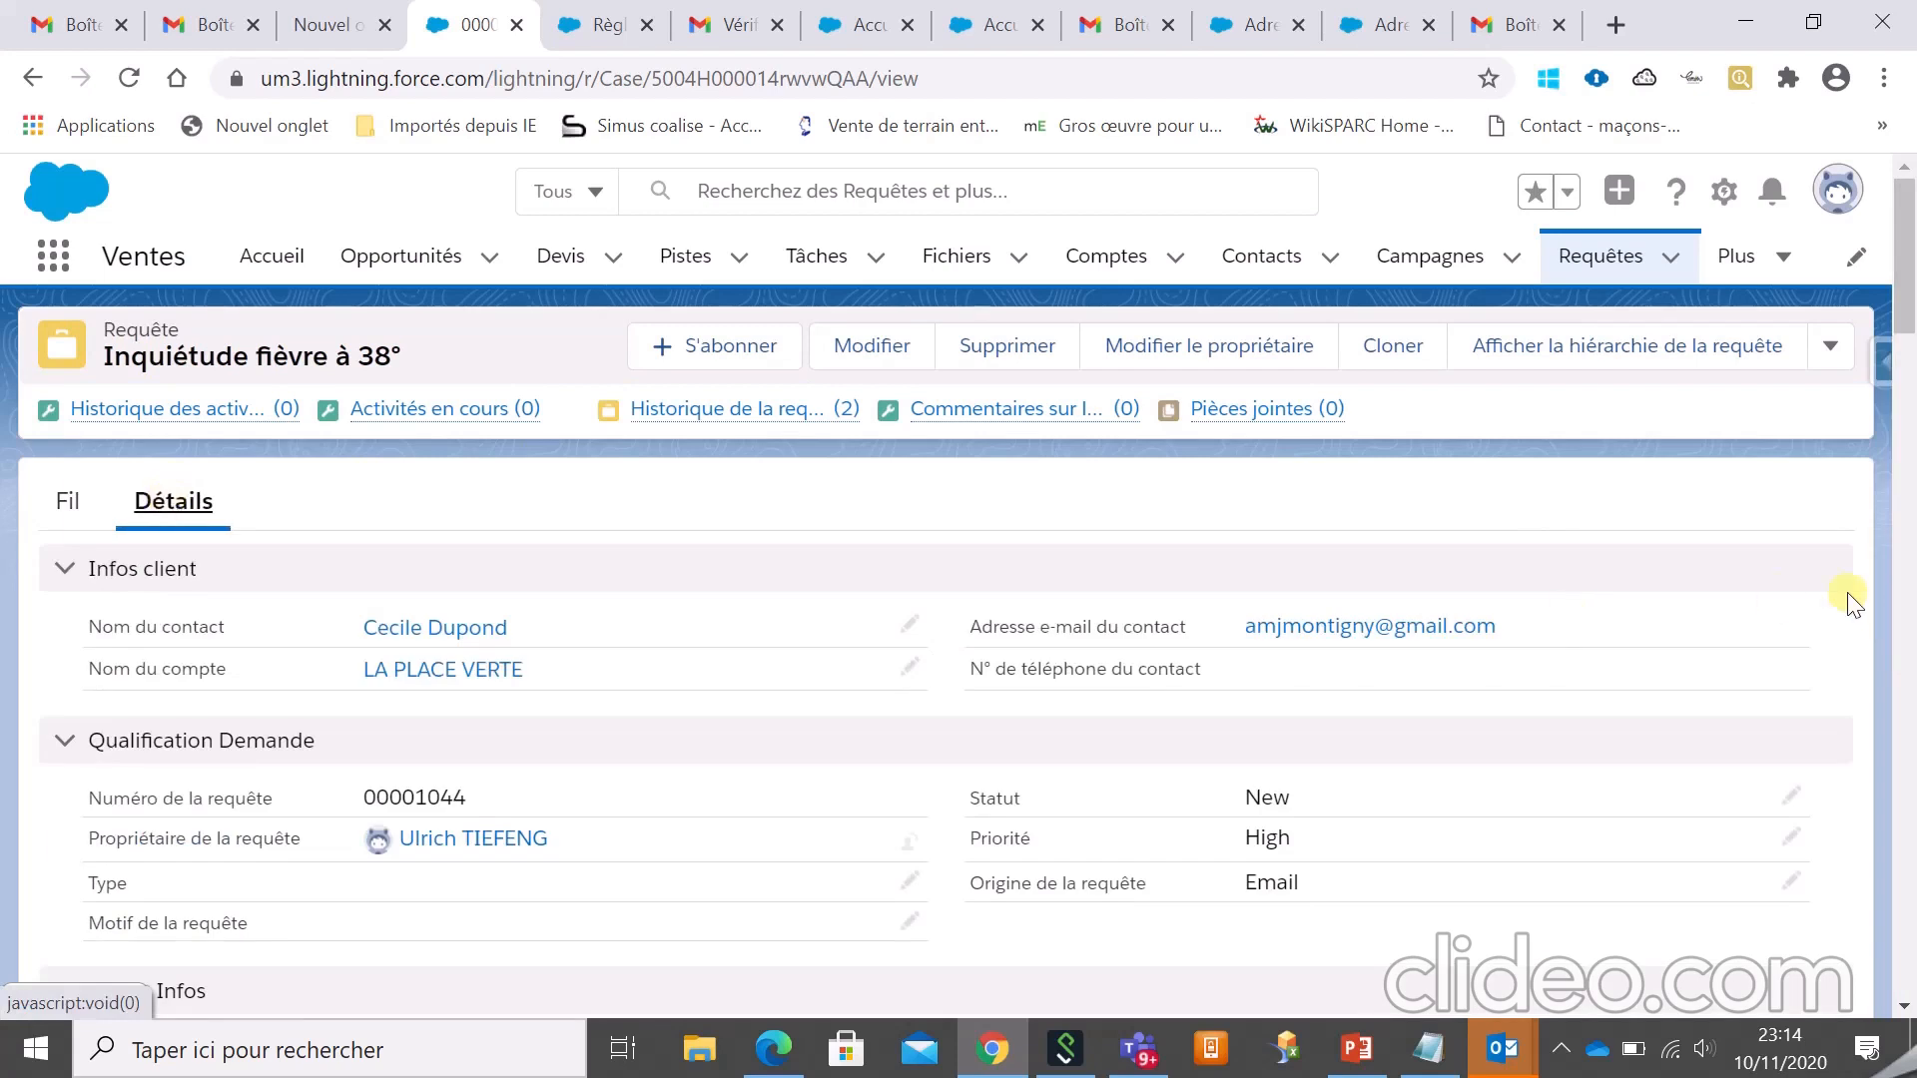
left_click_drag(1908, 268, 1913, 363)
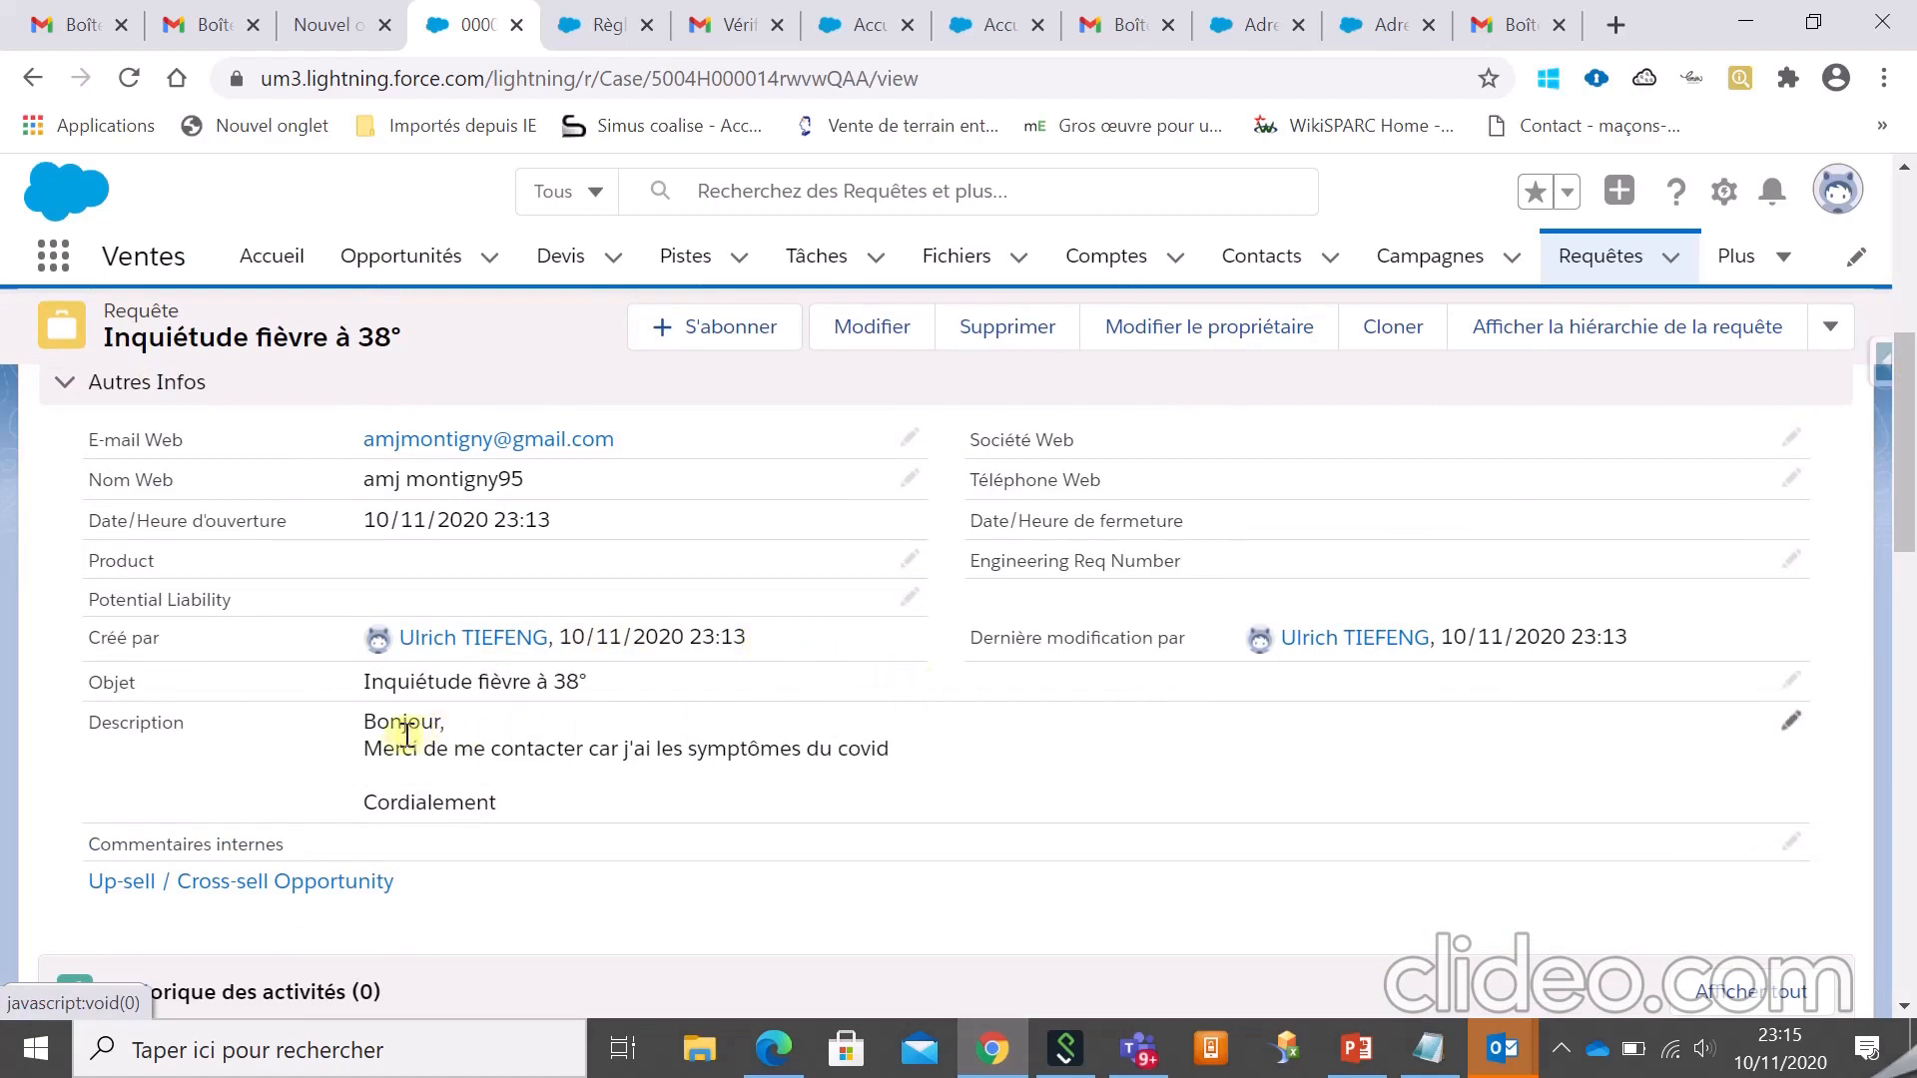
left_click_drag(363, 724, 507, 803)
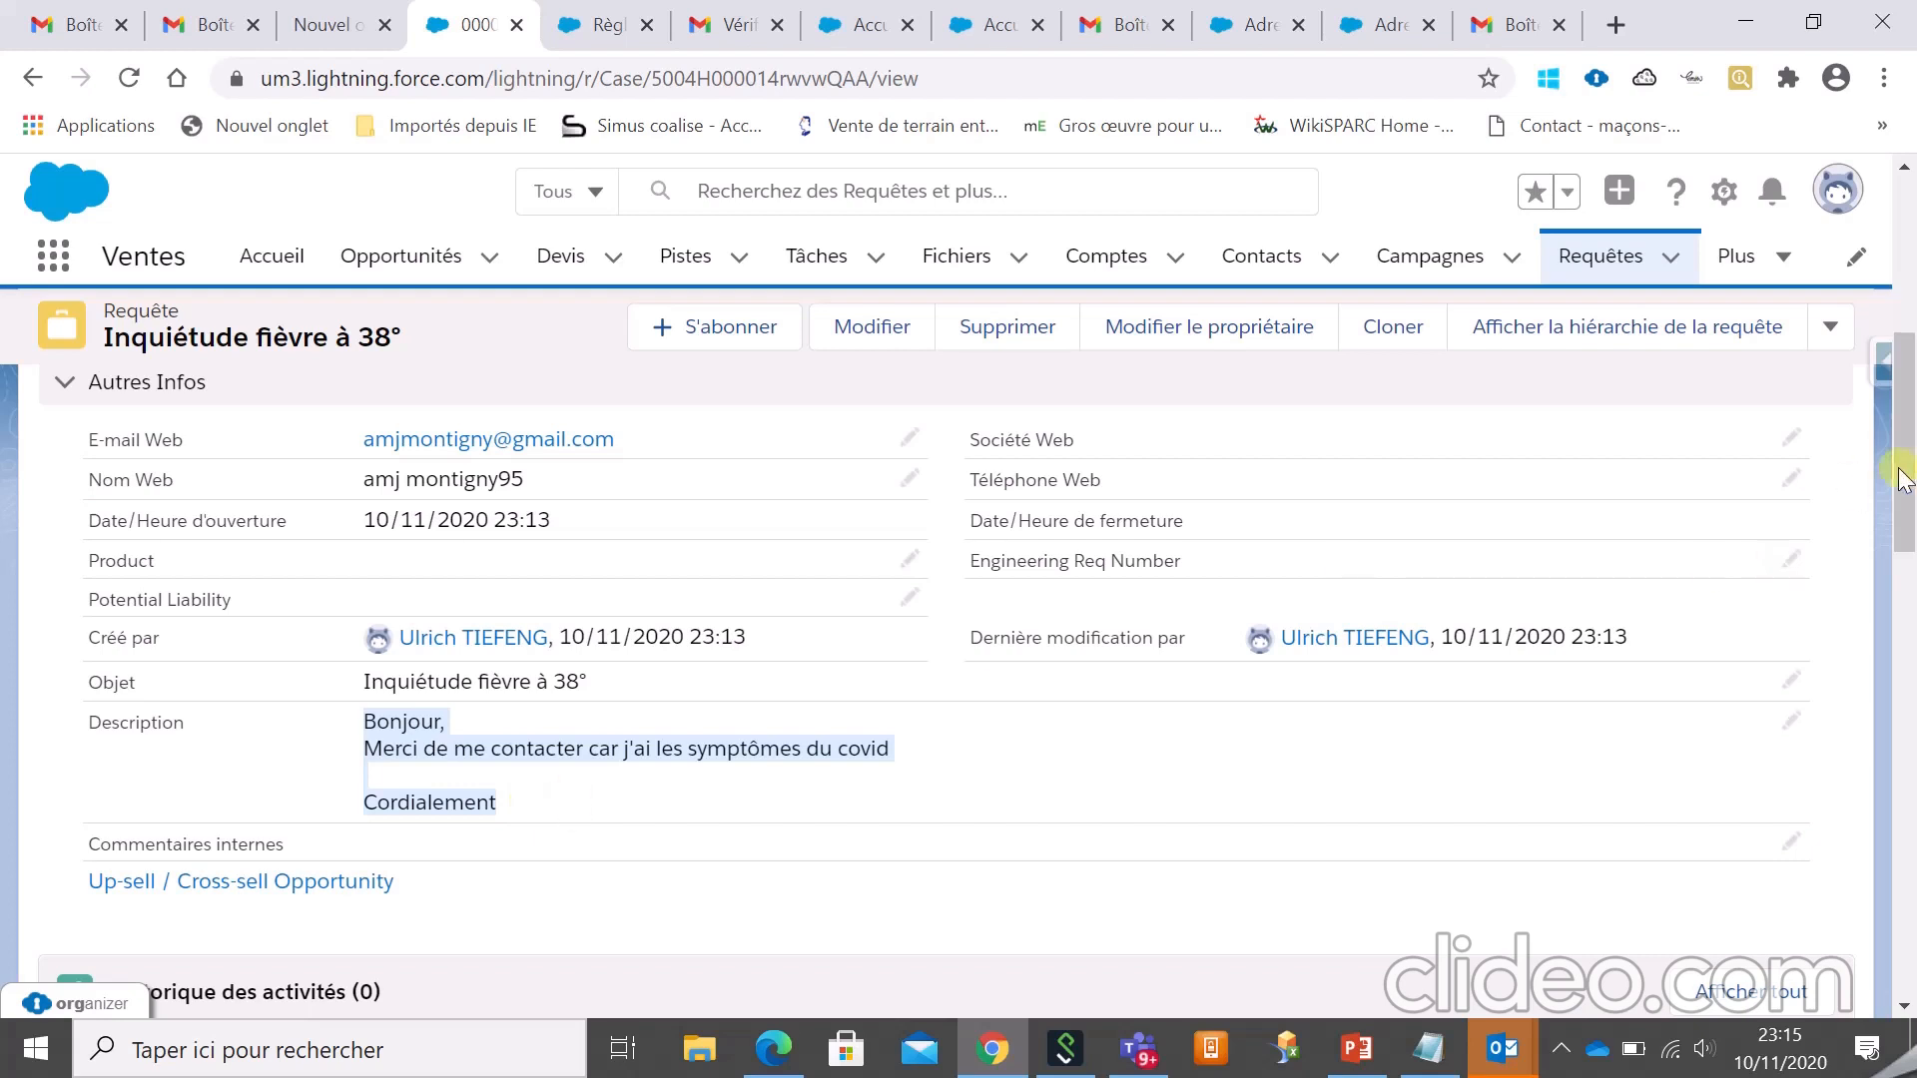
left_click_drag(1908, 459, 1908, 310)
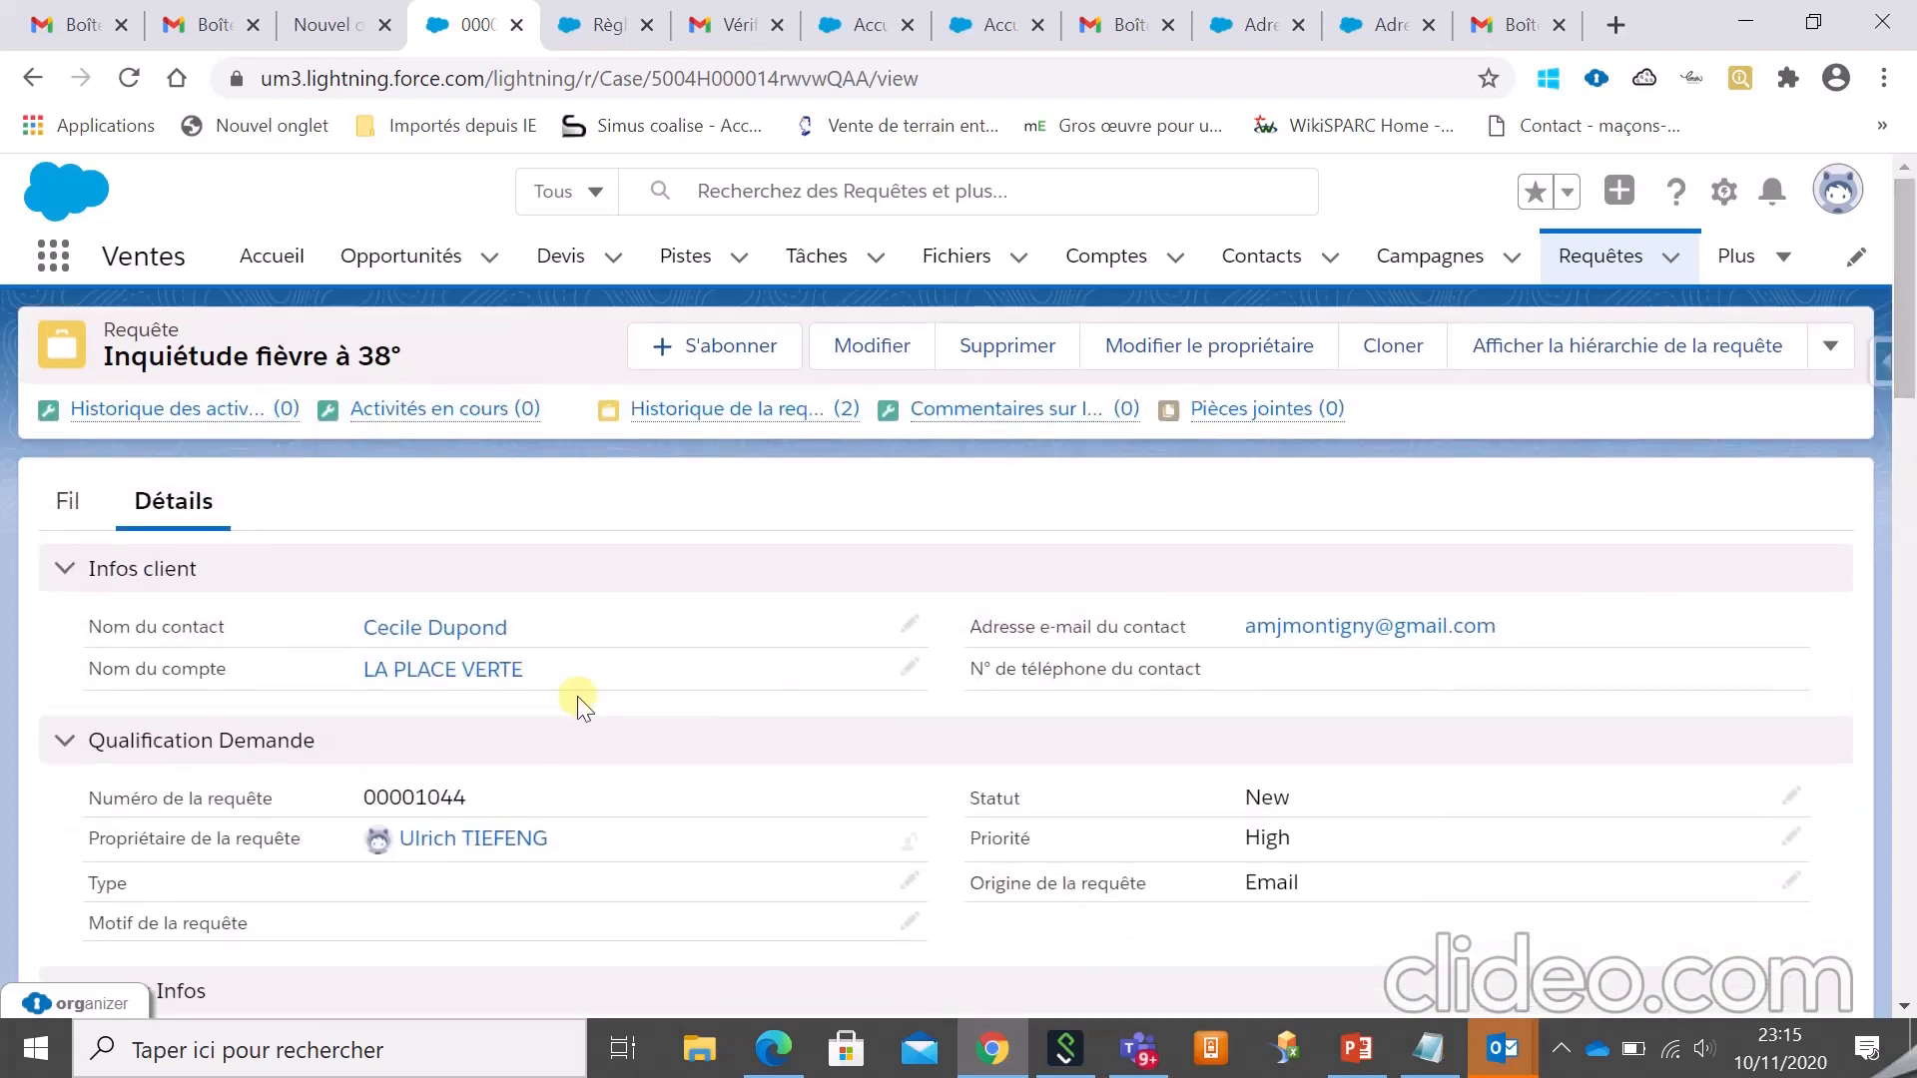
mouse_move(457, 634)
Step: Open the contact record linked to case 00001044
mouse_move(453, 674)
left_click(446, 629)
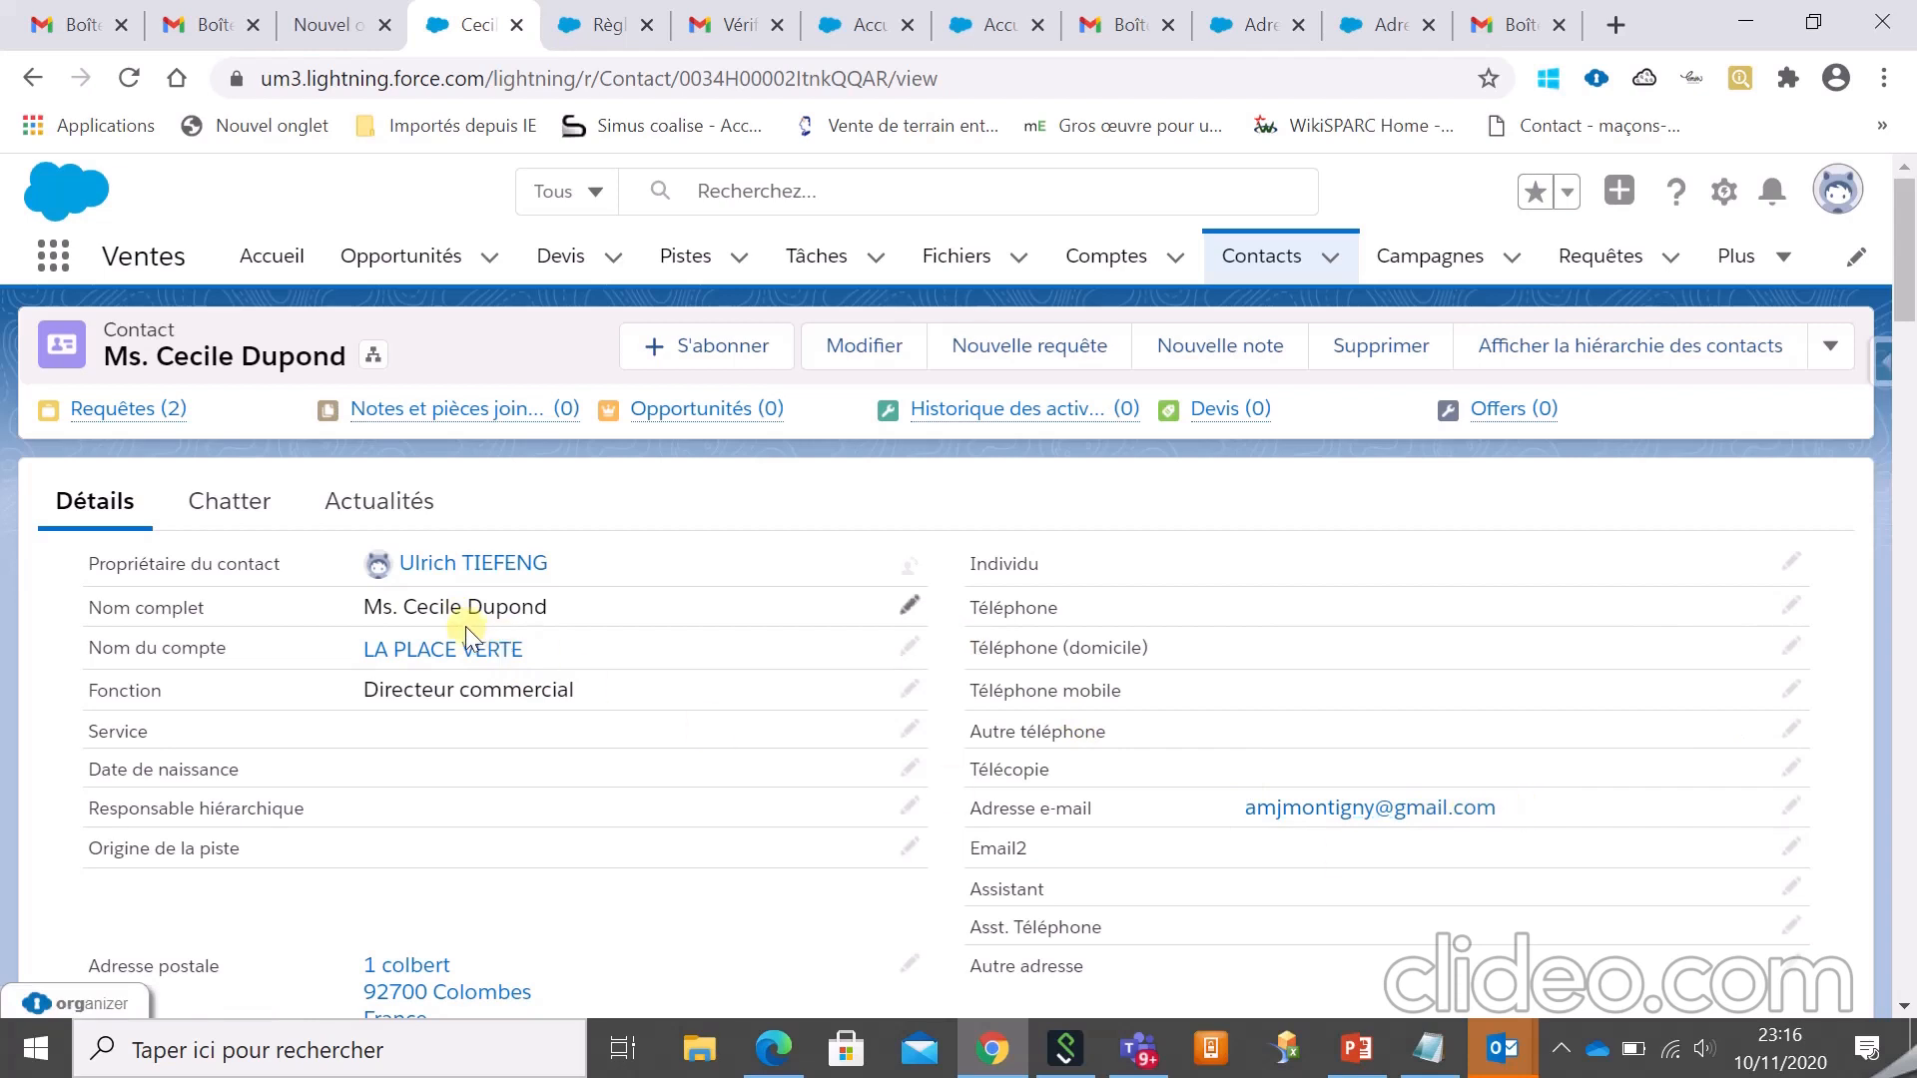
mouse_move(460, 649)
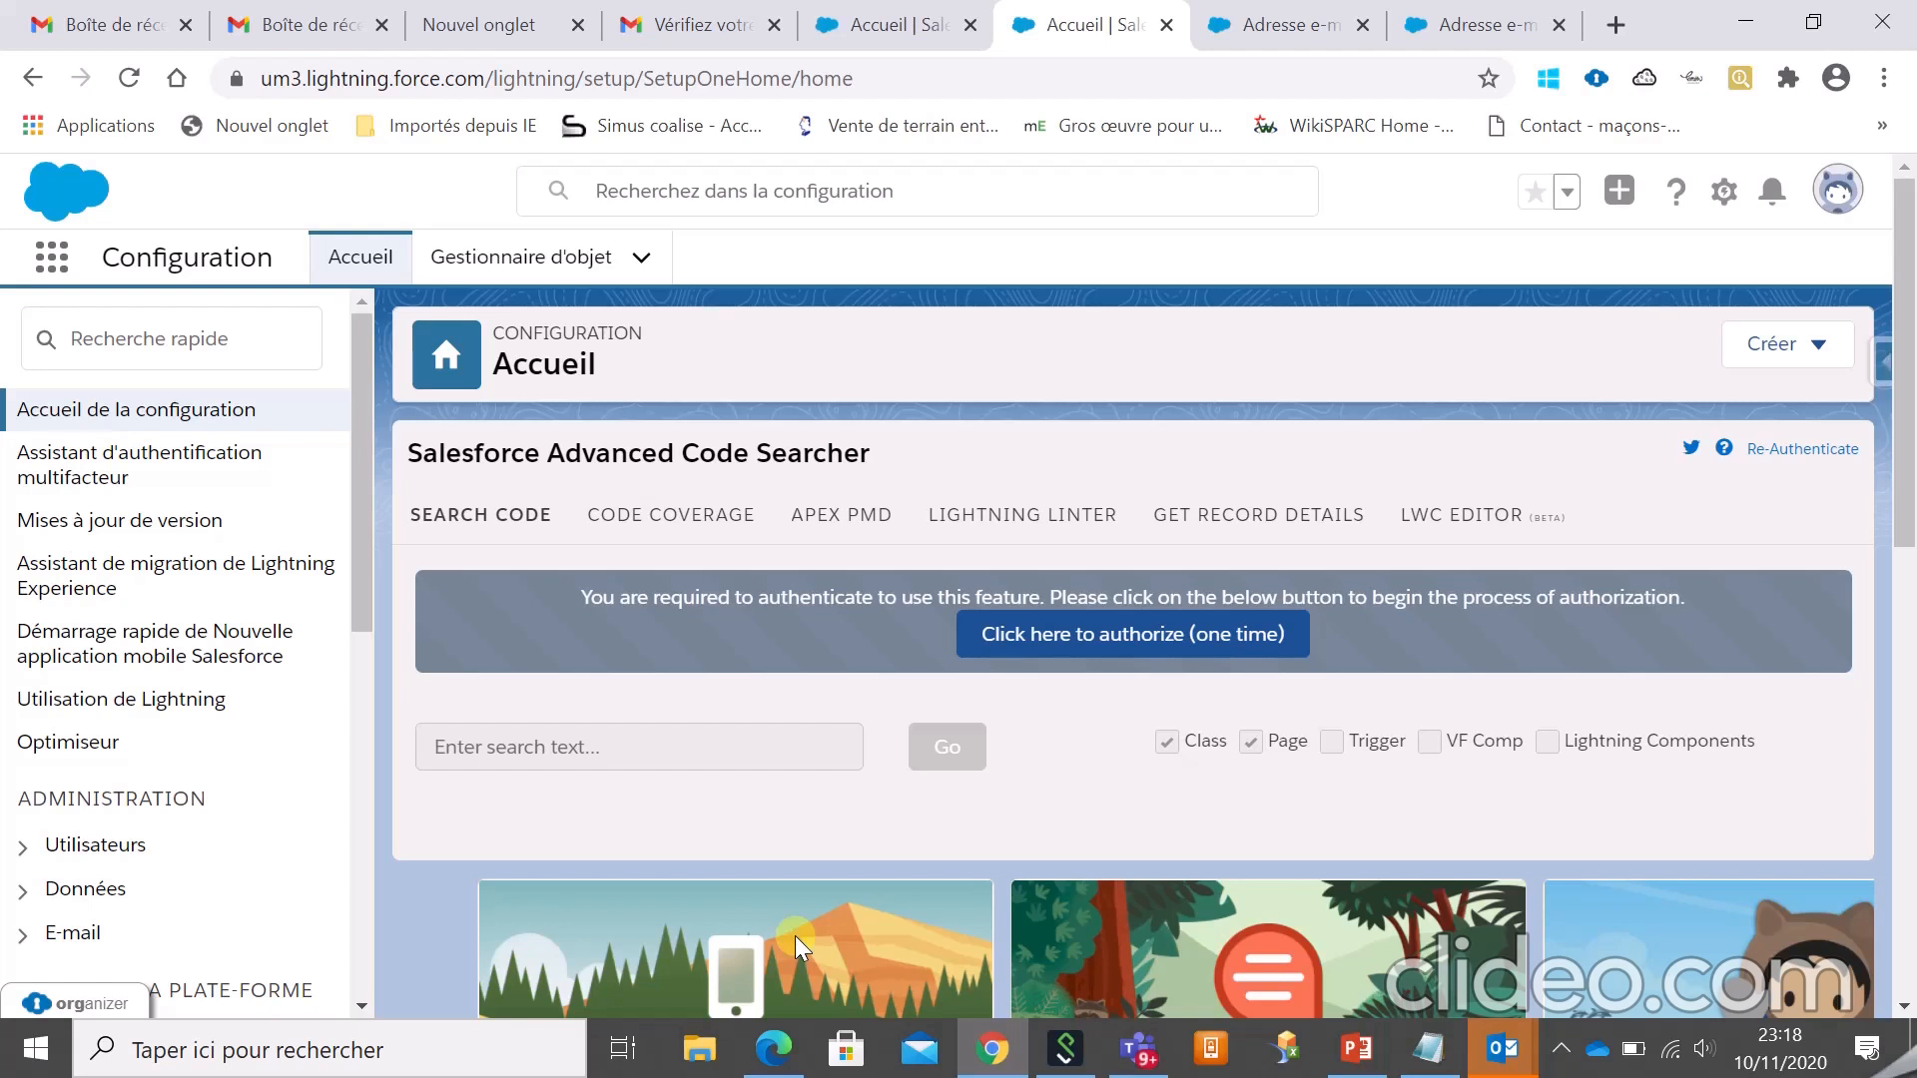
Step: Find case auto-response rules via 'réponse' and save a new active rule 'priorisation covid'
left_click(130, 346)
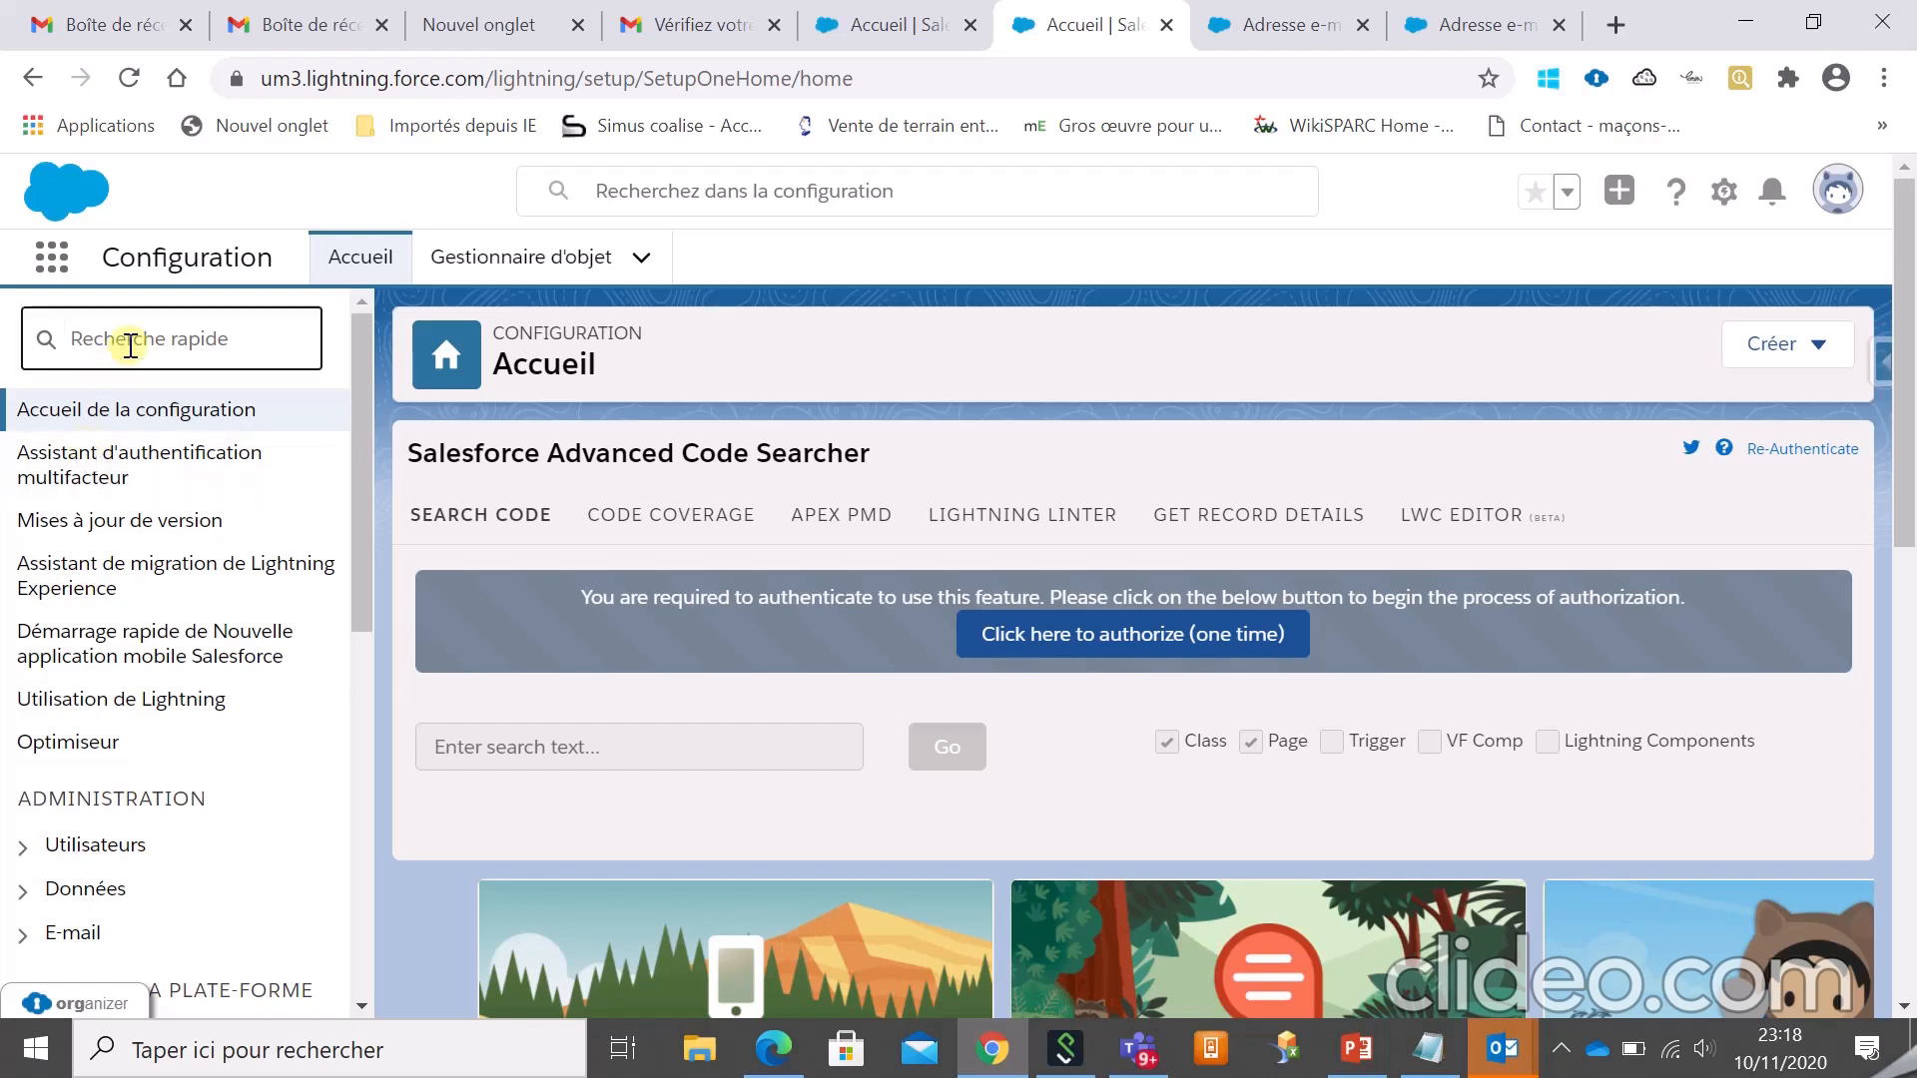
type("r")
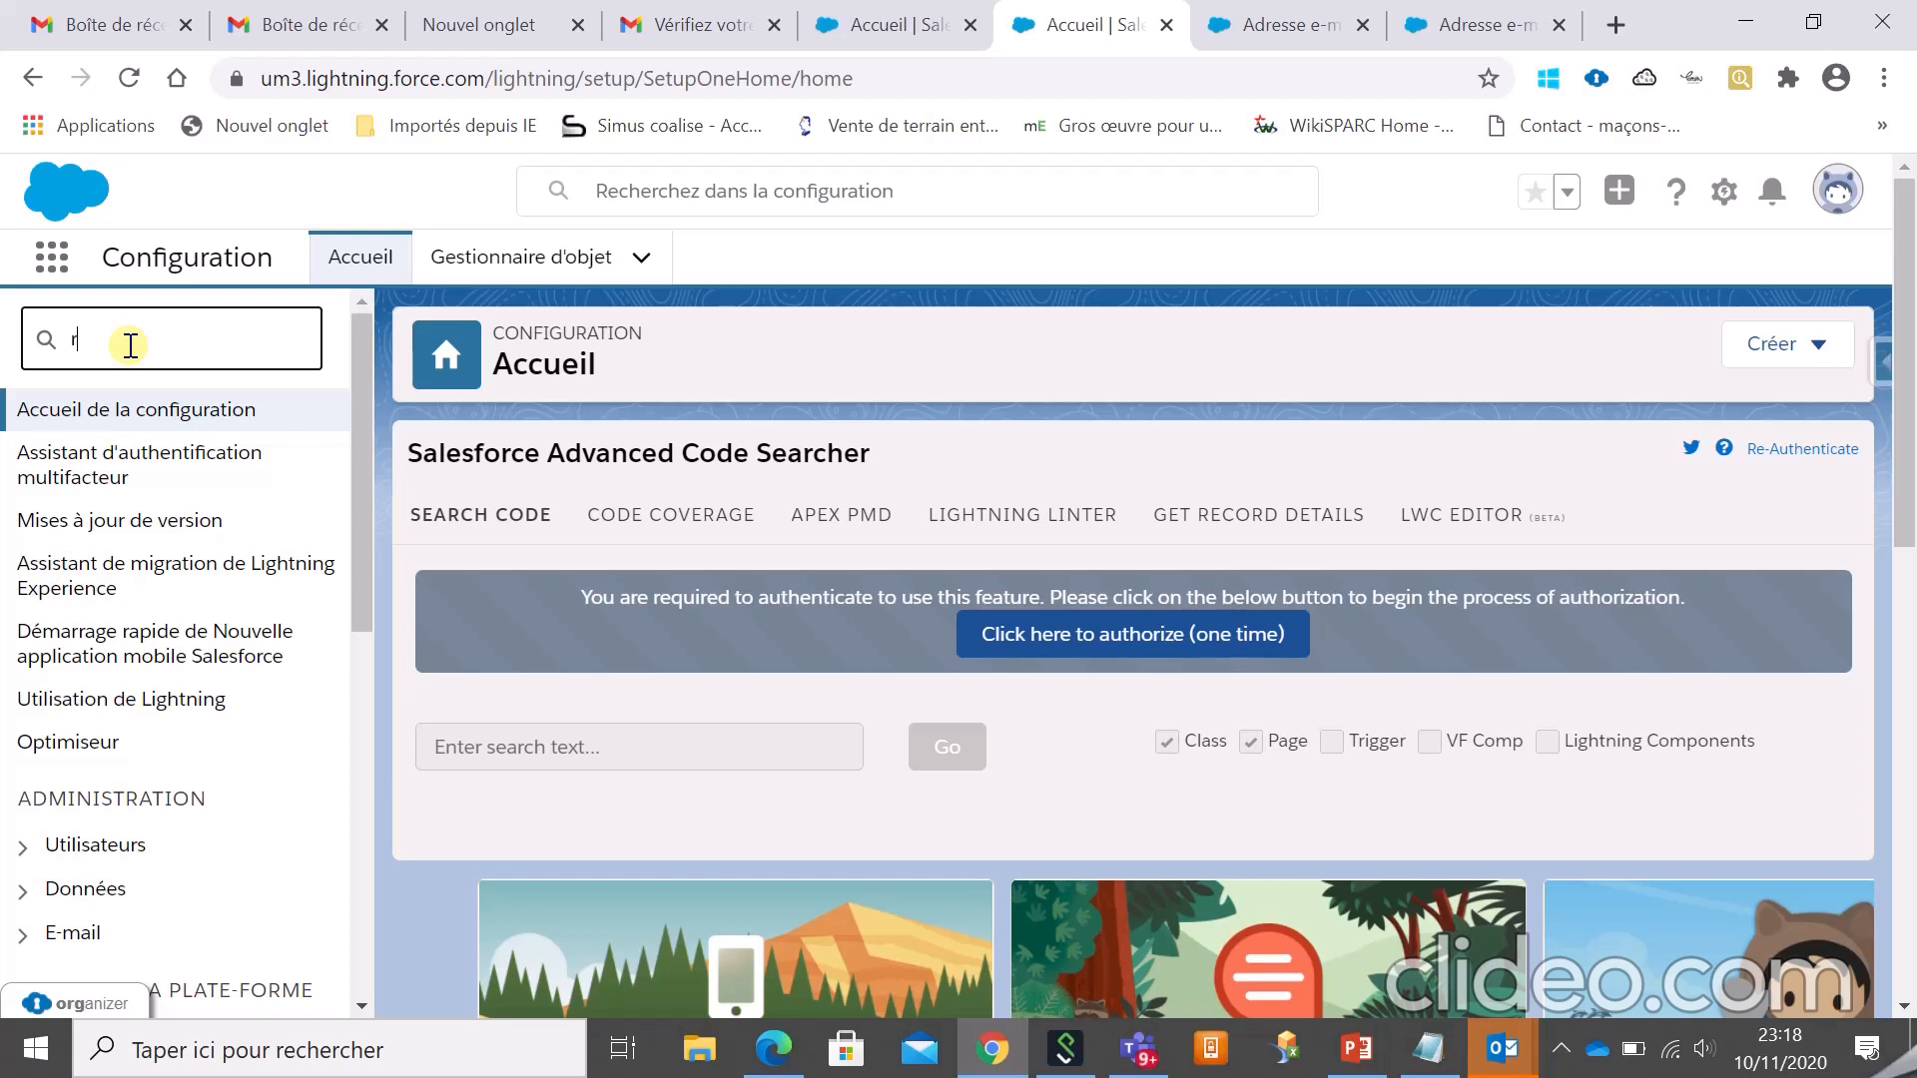
type("éponse")
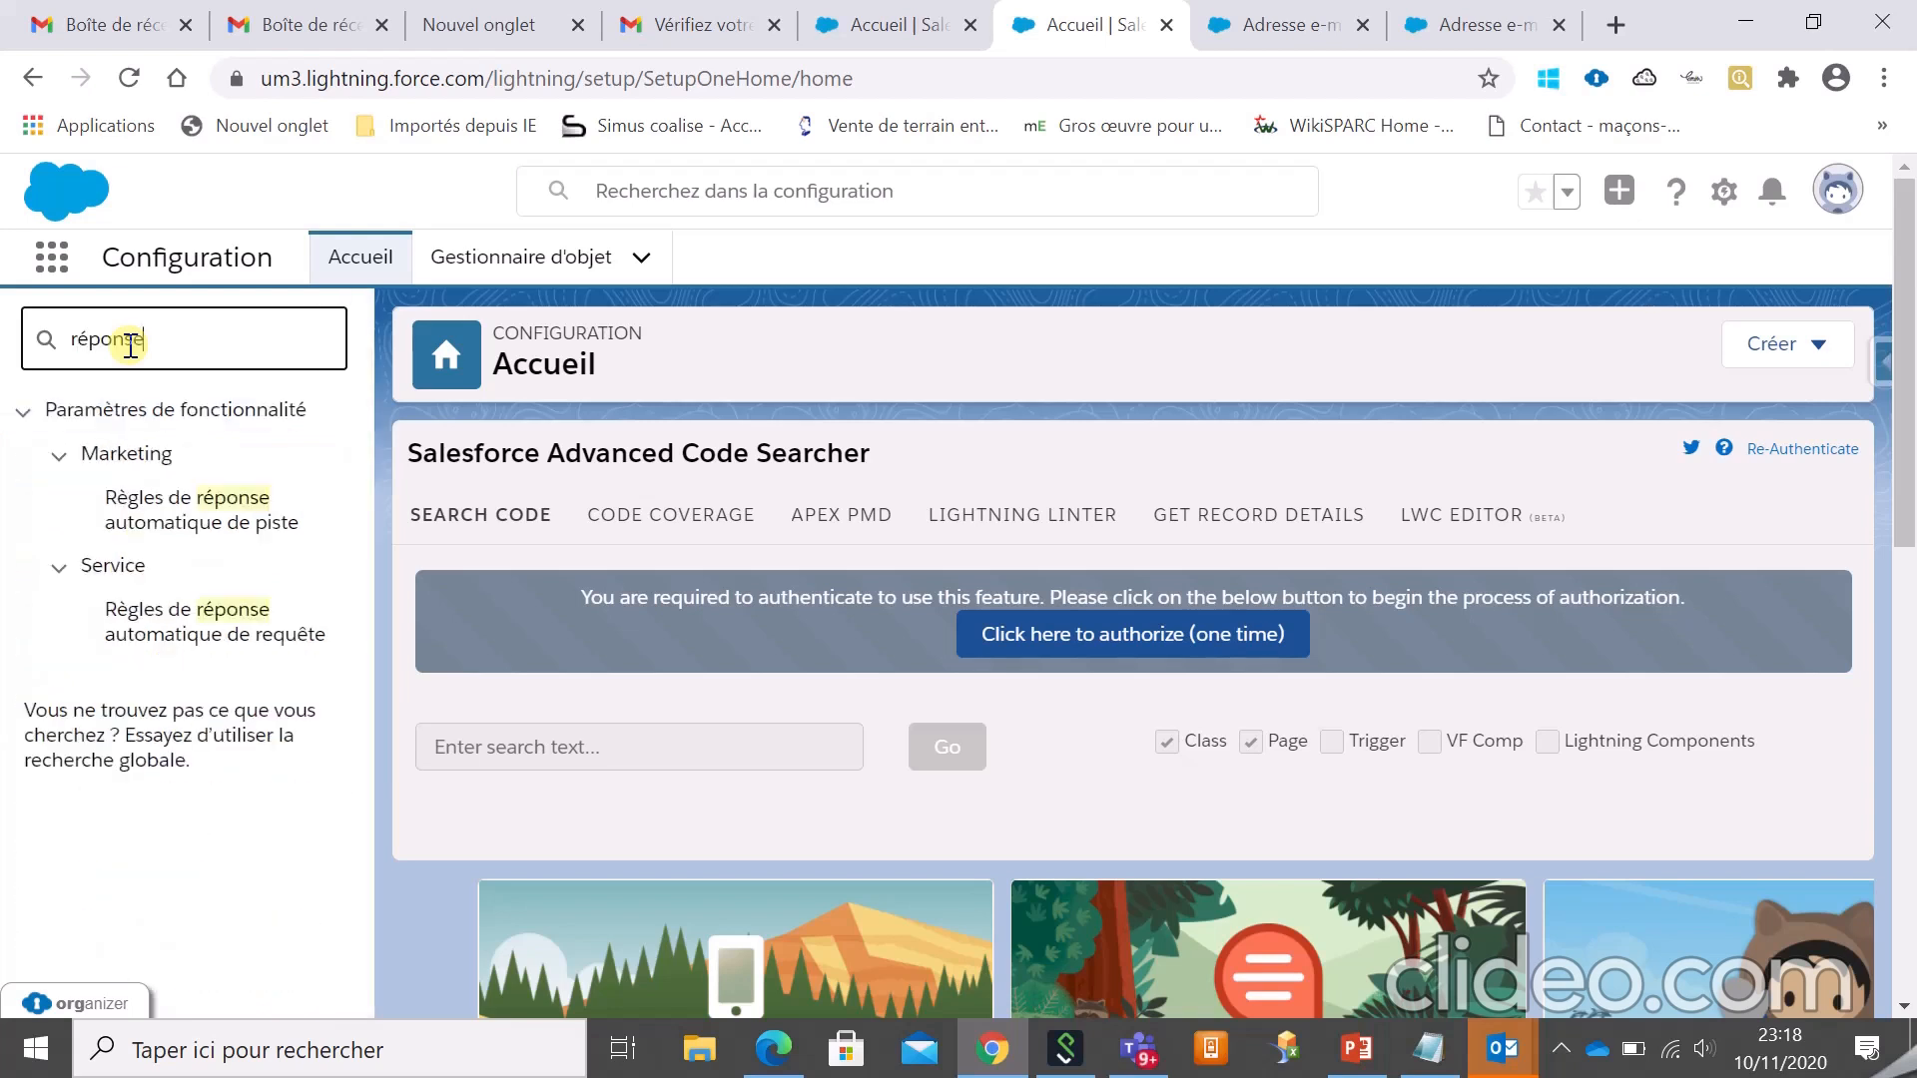
left_click(215, 621)
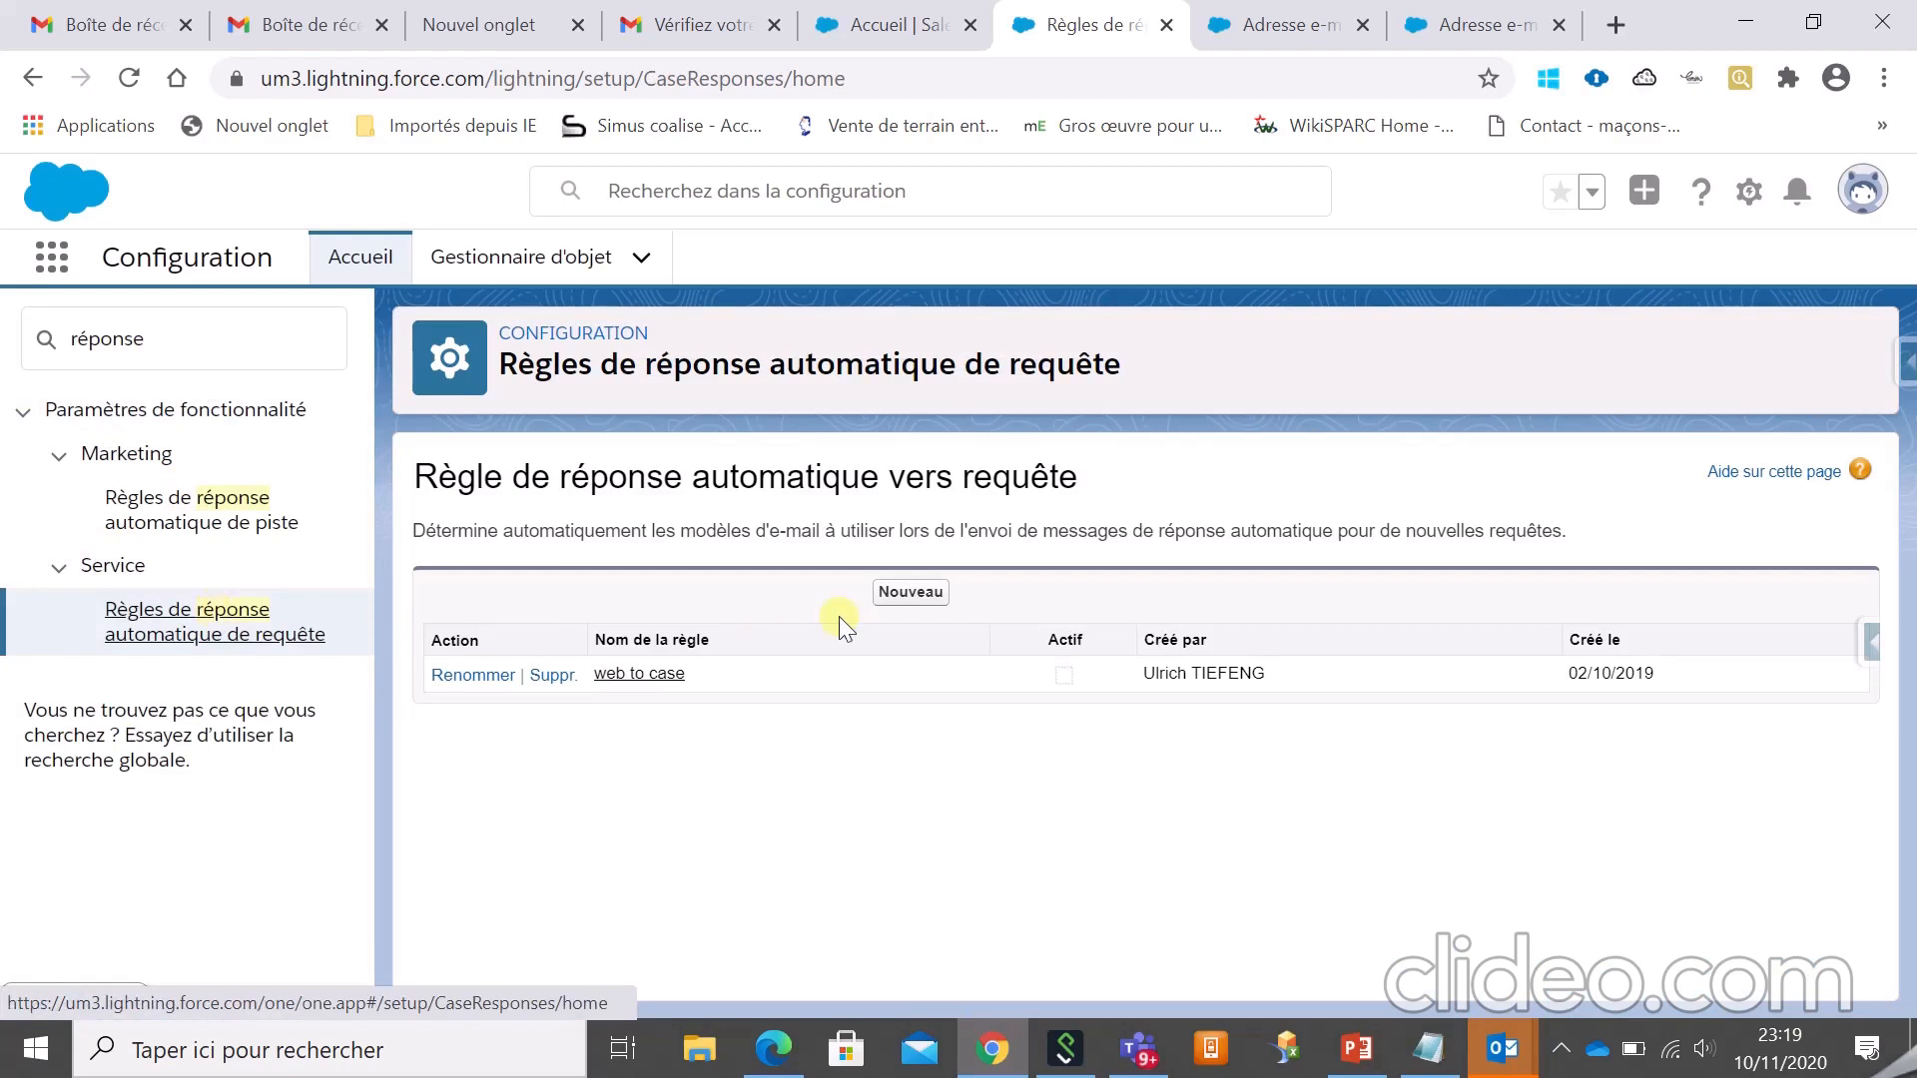
left_click(913, 595)
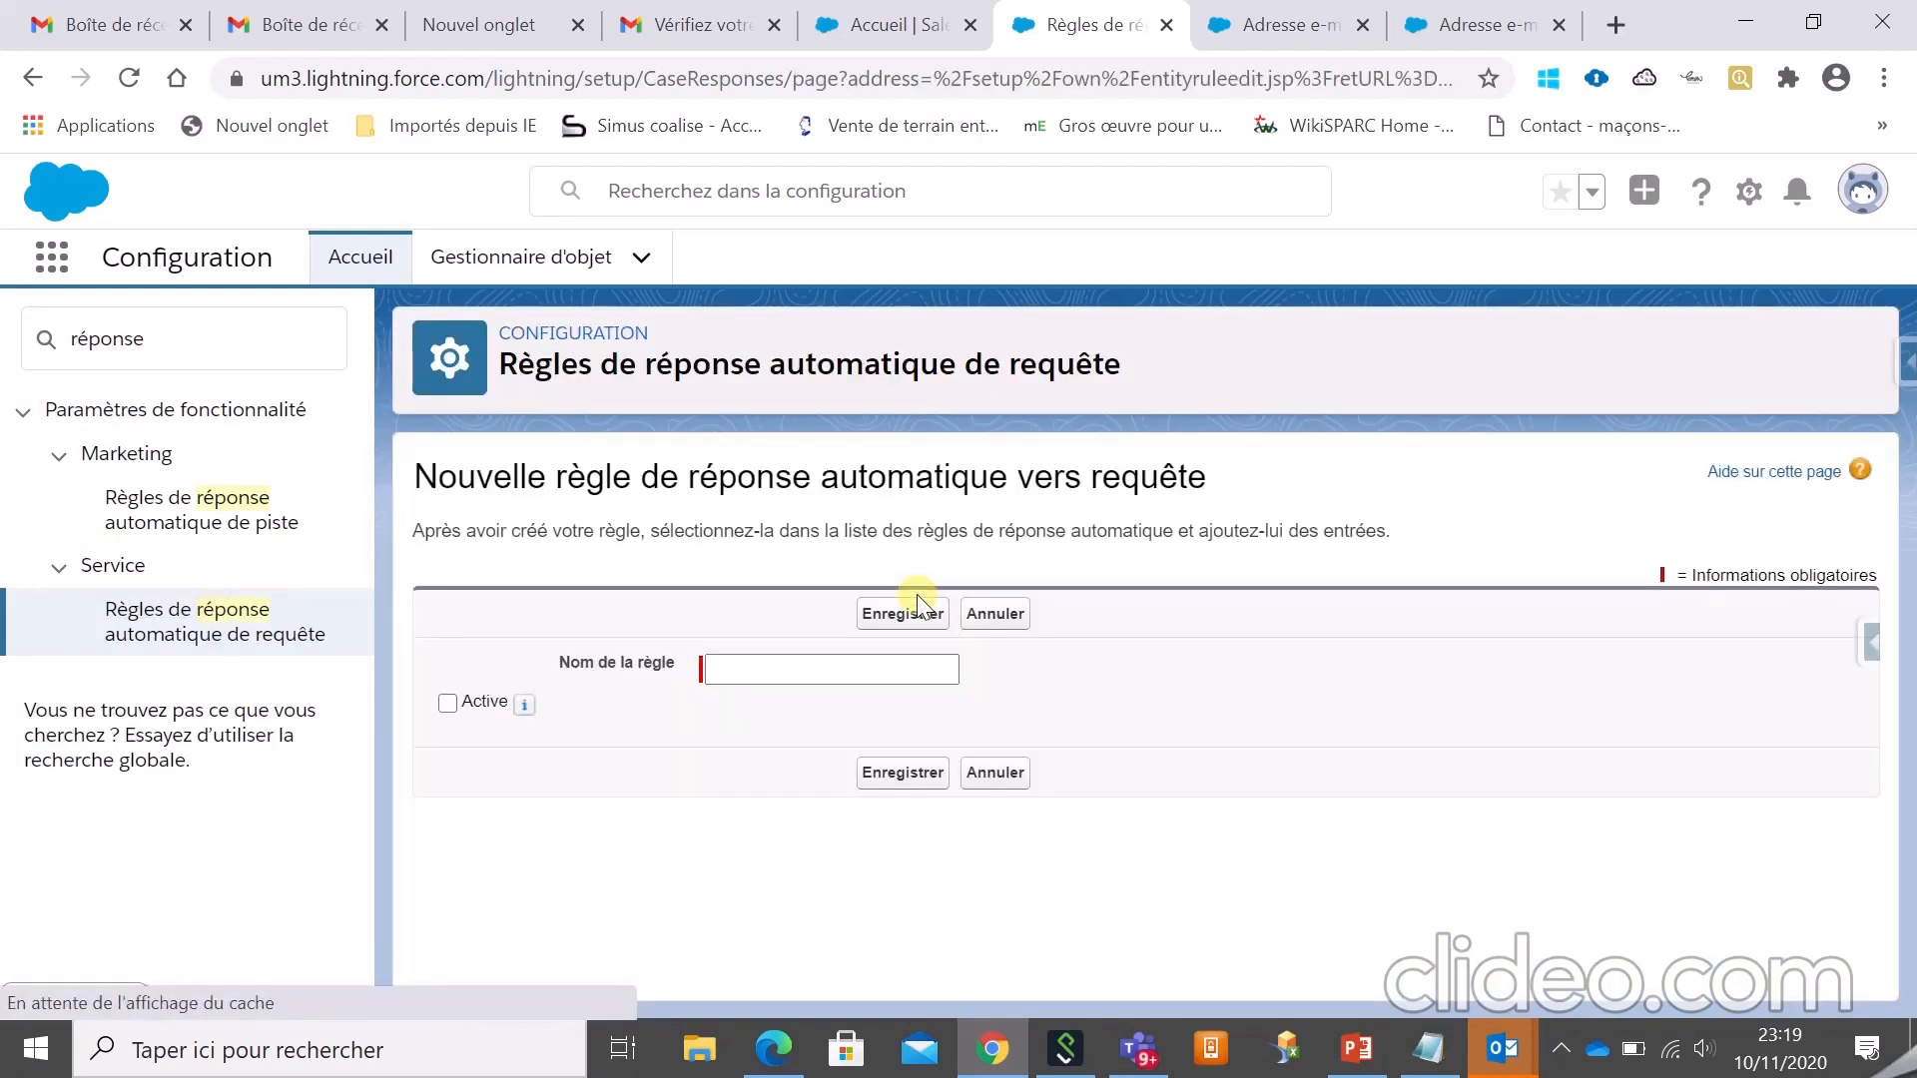
left_click(770, 666)
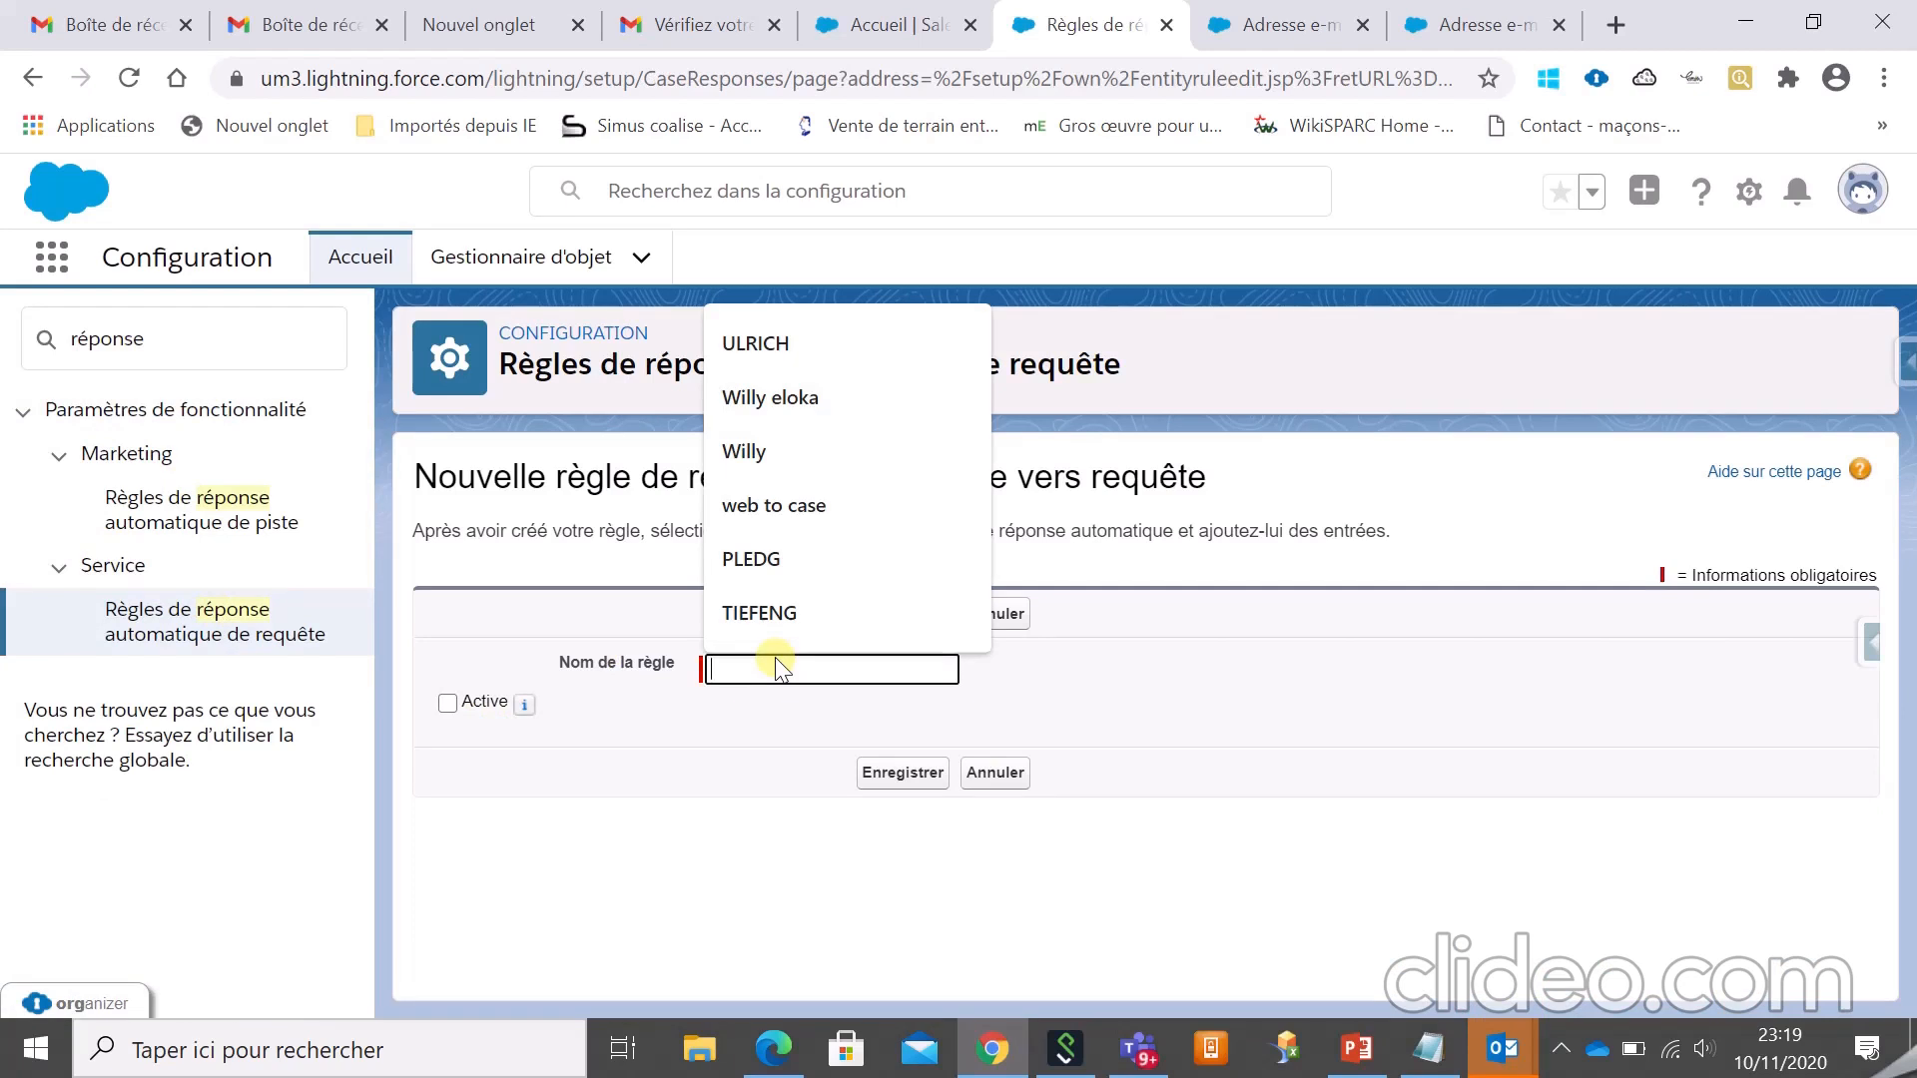
type("prios")
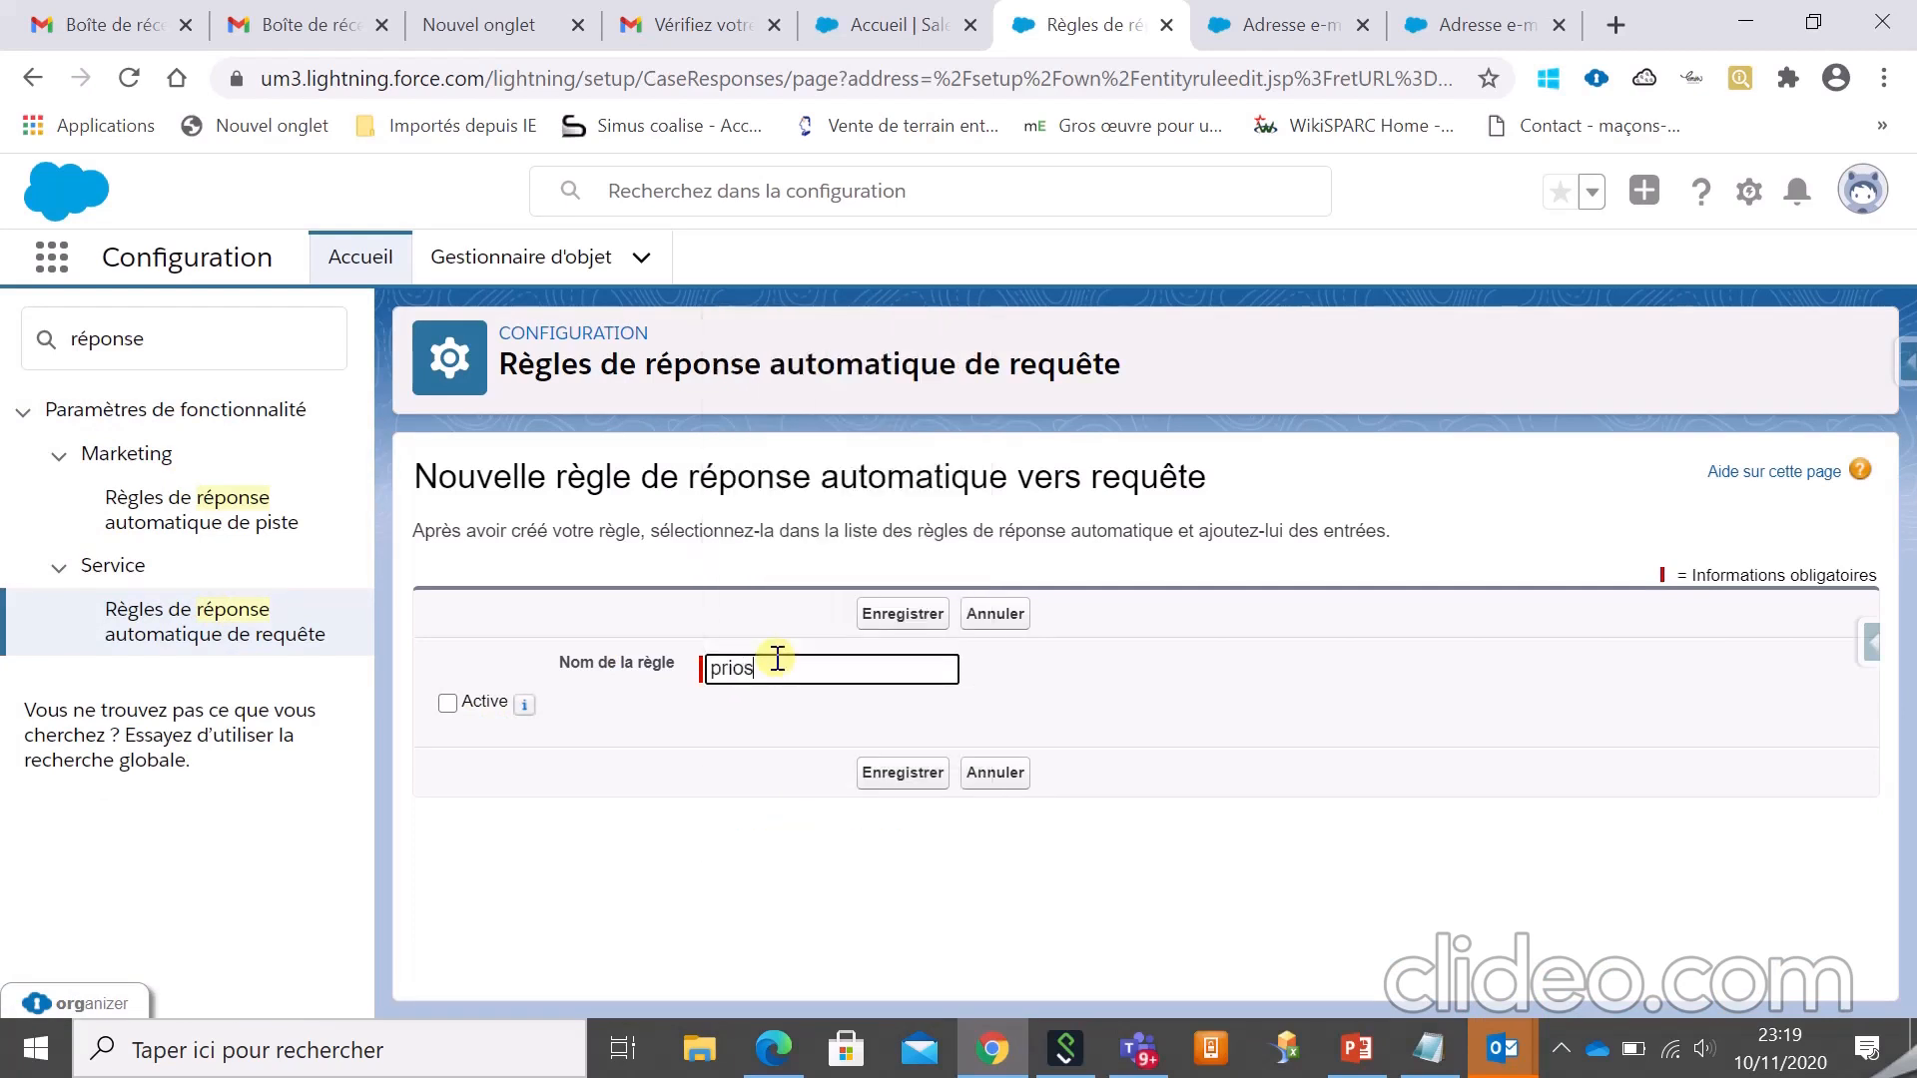
key("BackSpace")
type("risation covid")
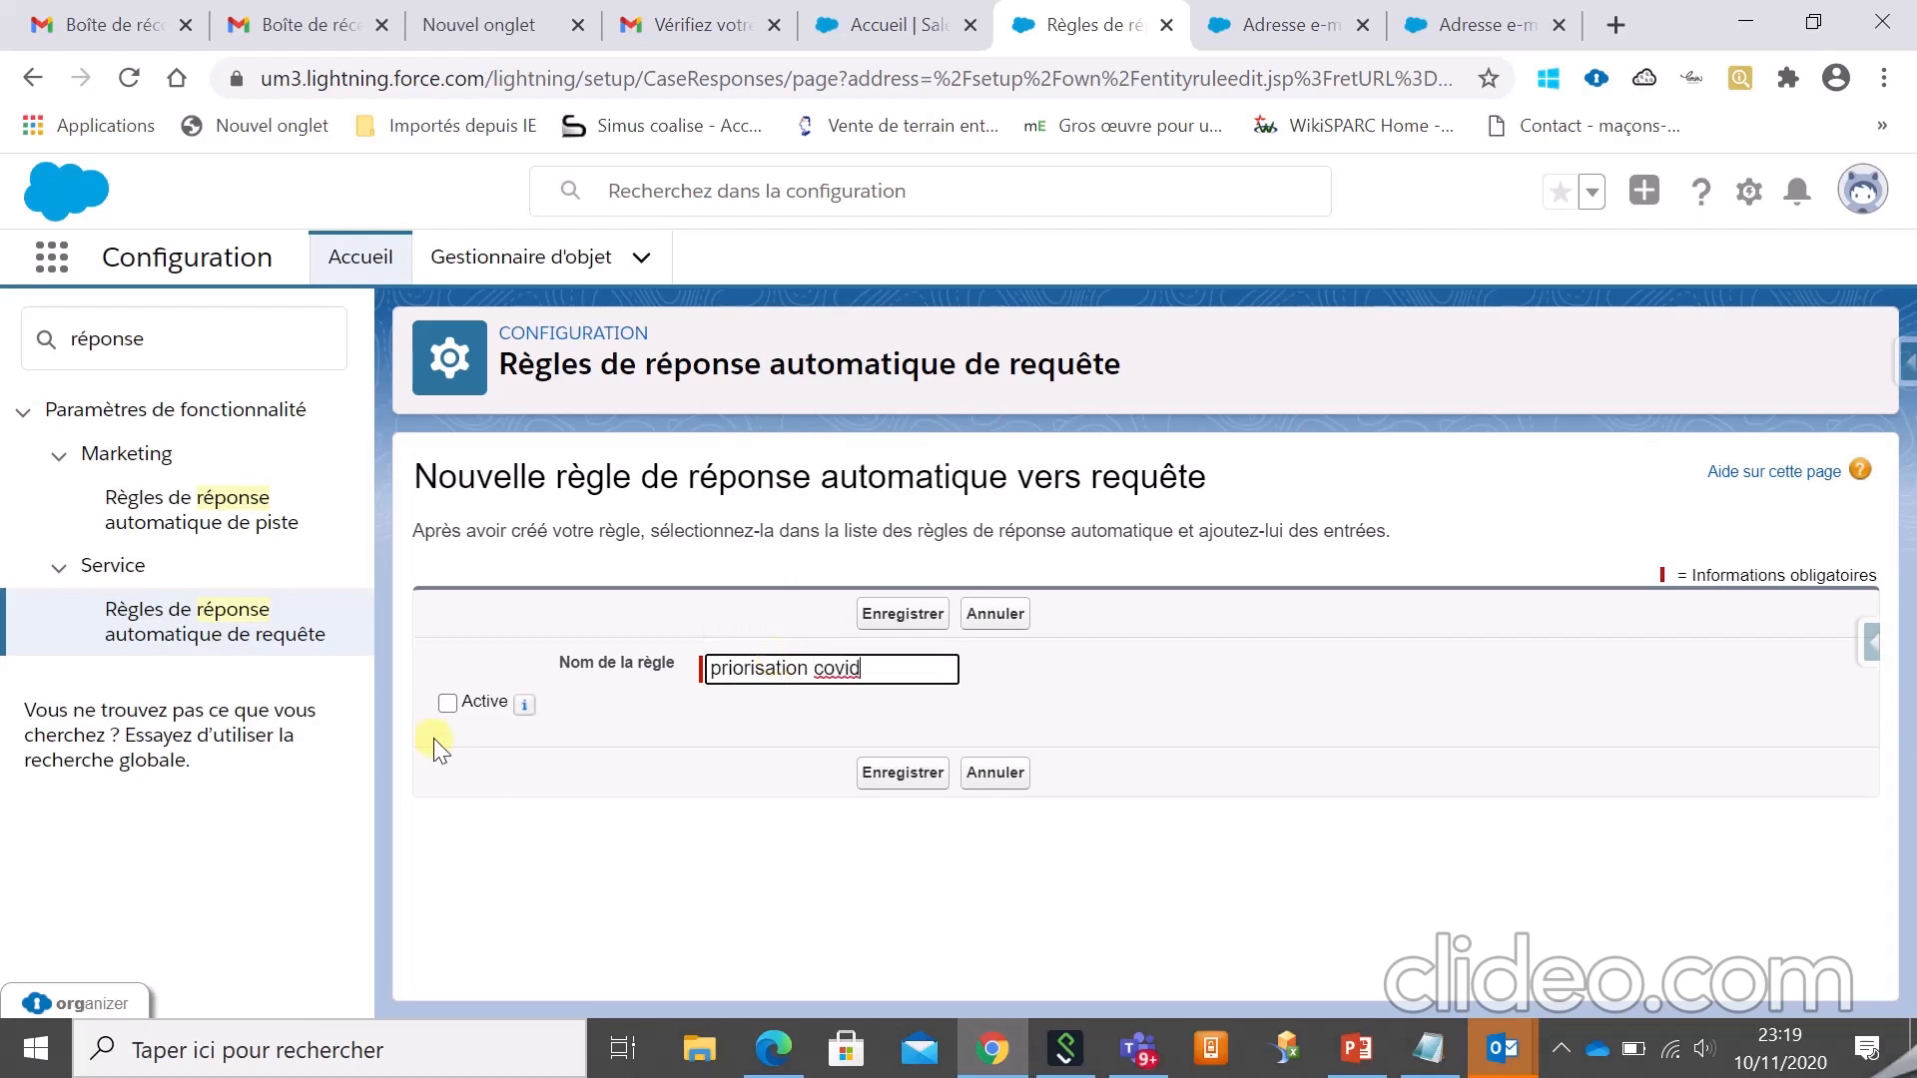
left_click(448, 703)
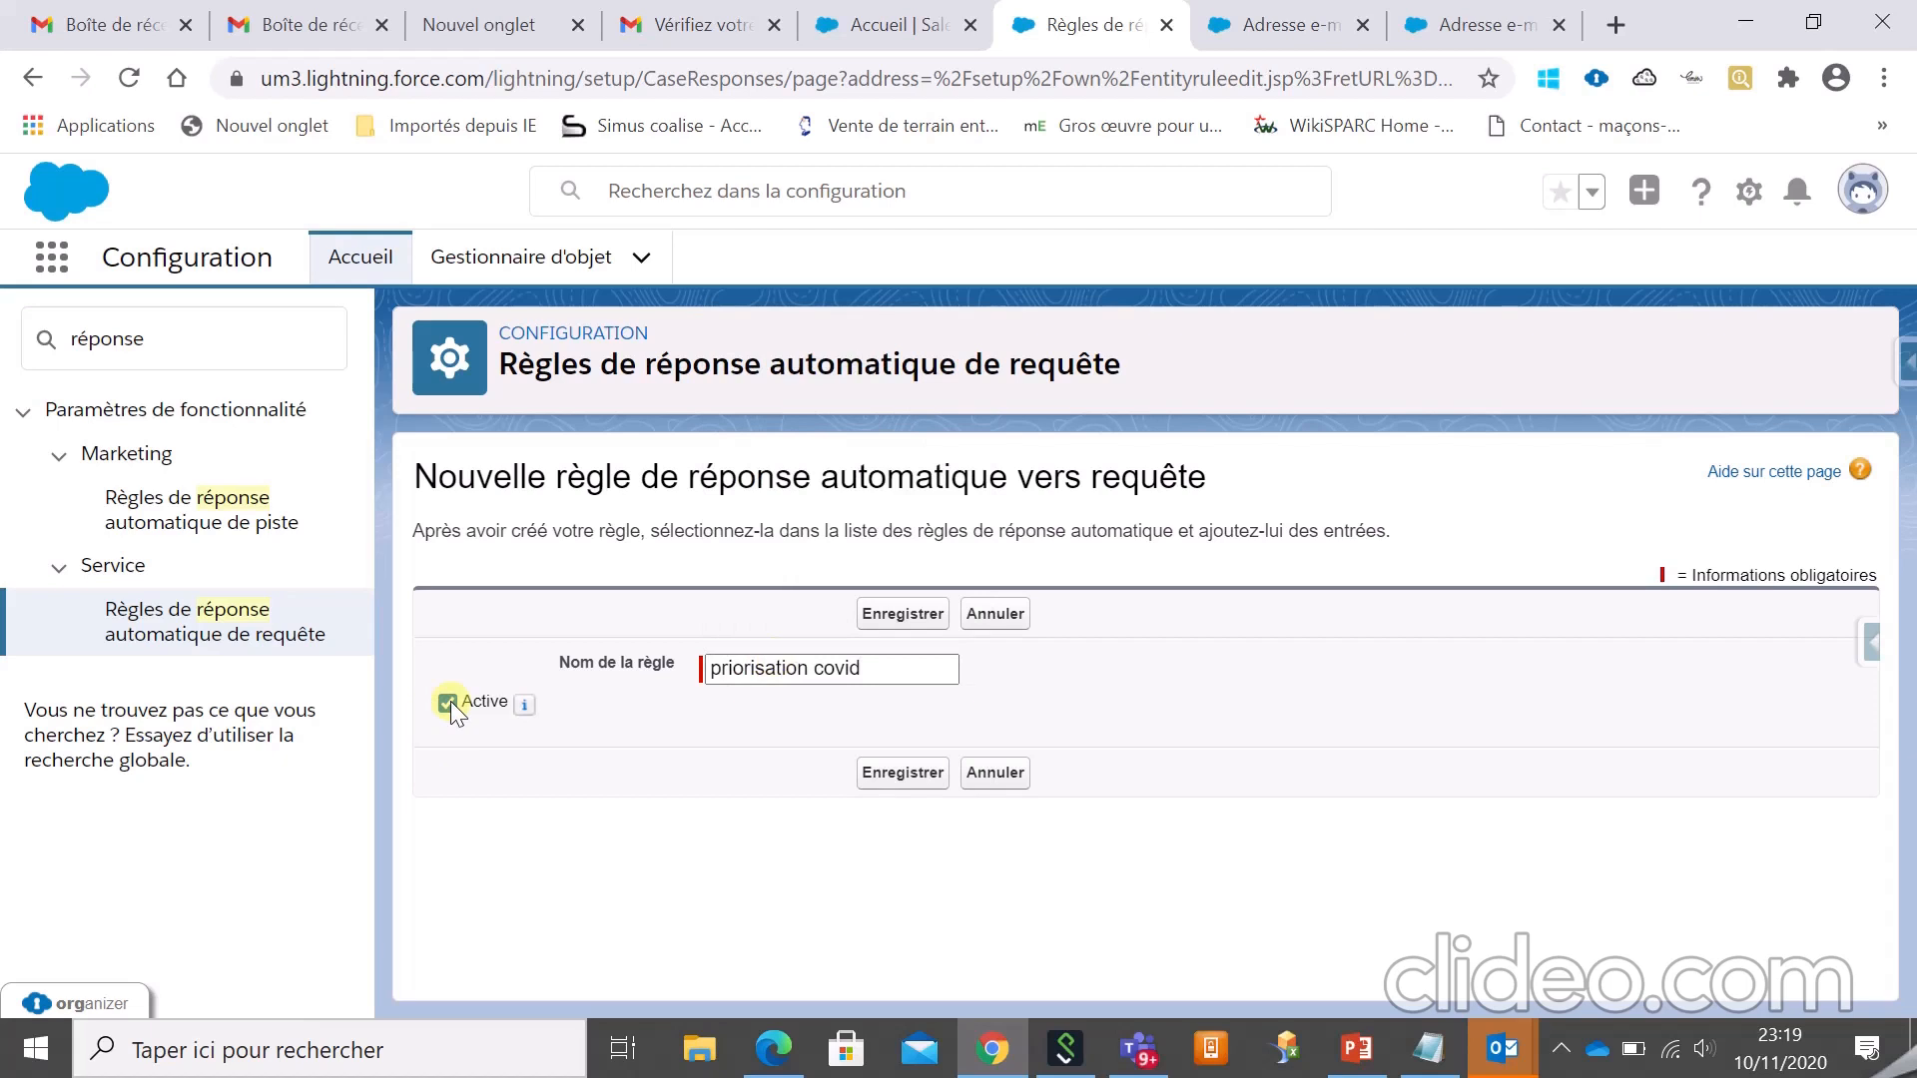
left_click(905, 774)
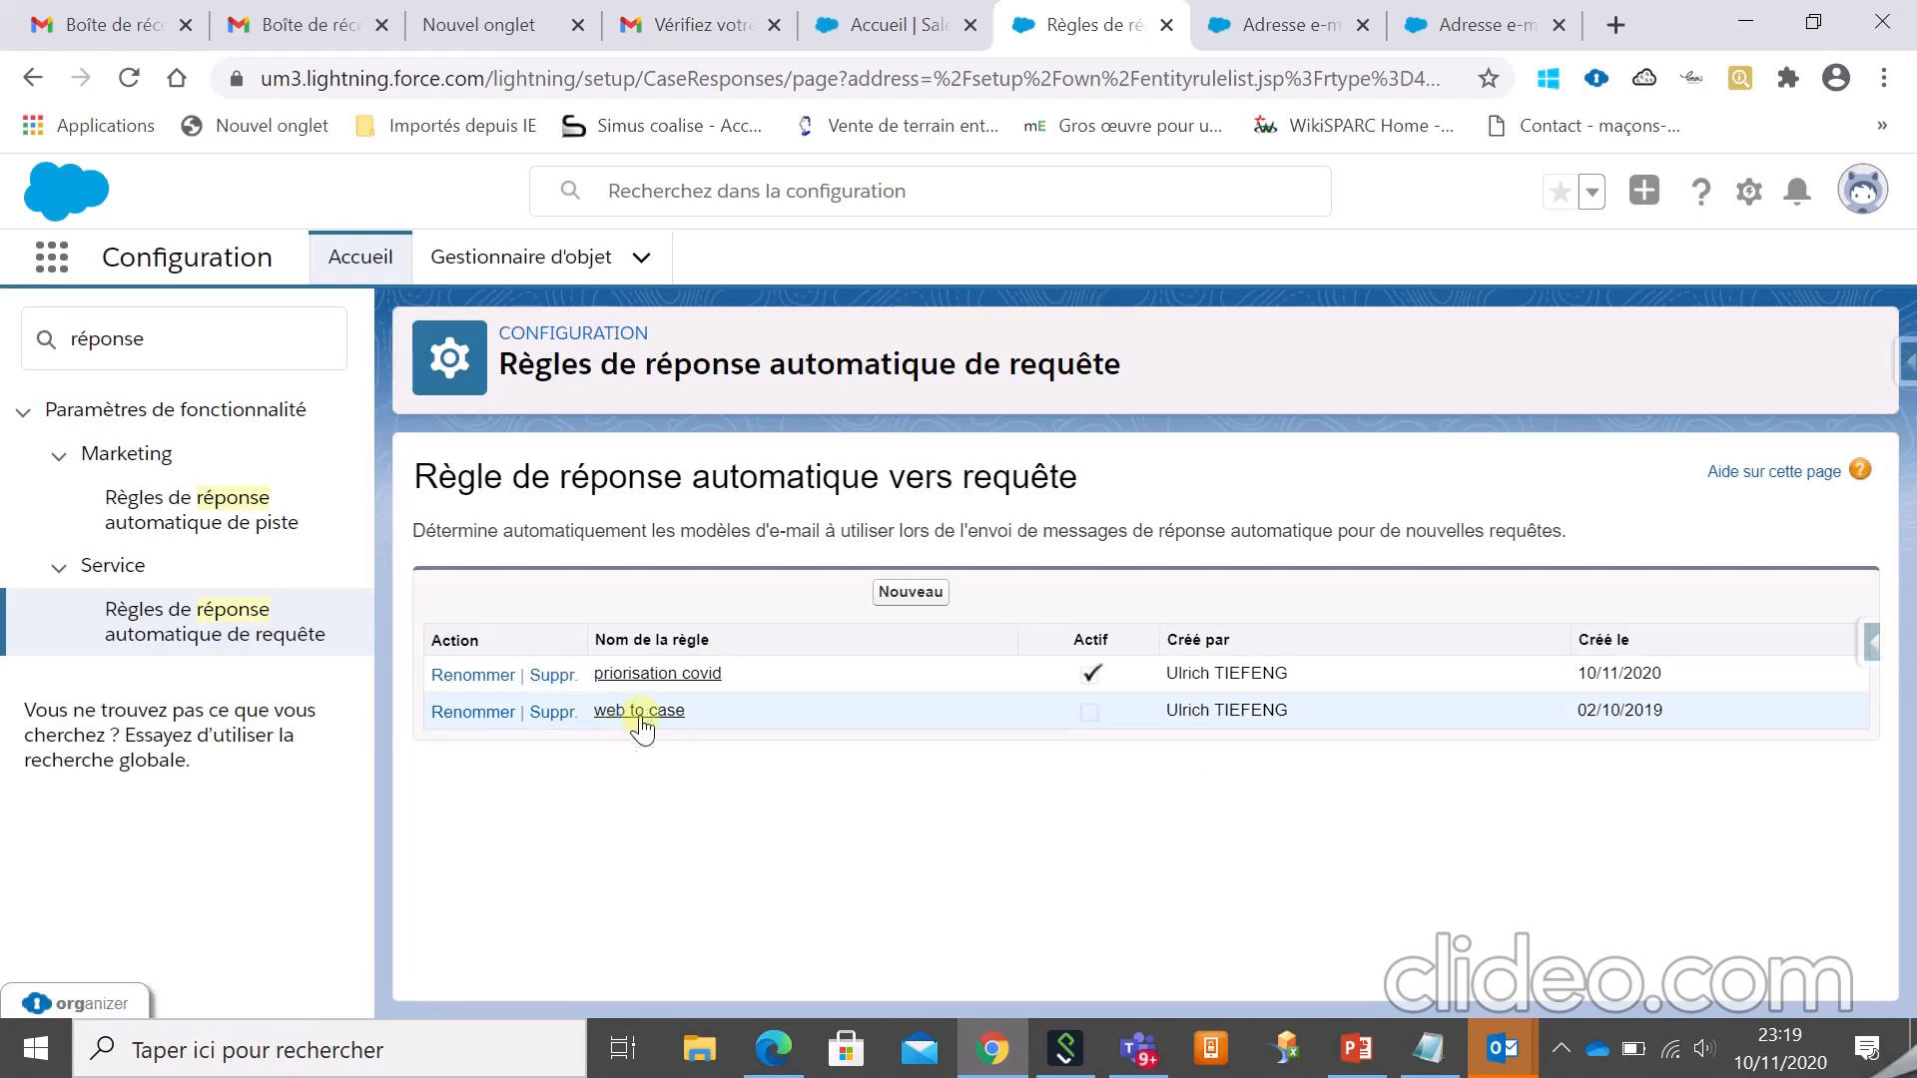
Step: Add a new entry to priorisation covid with sort order 1 and criteria-based evaluation
left_click(655, 675)
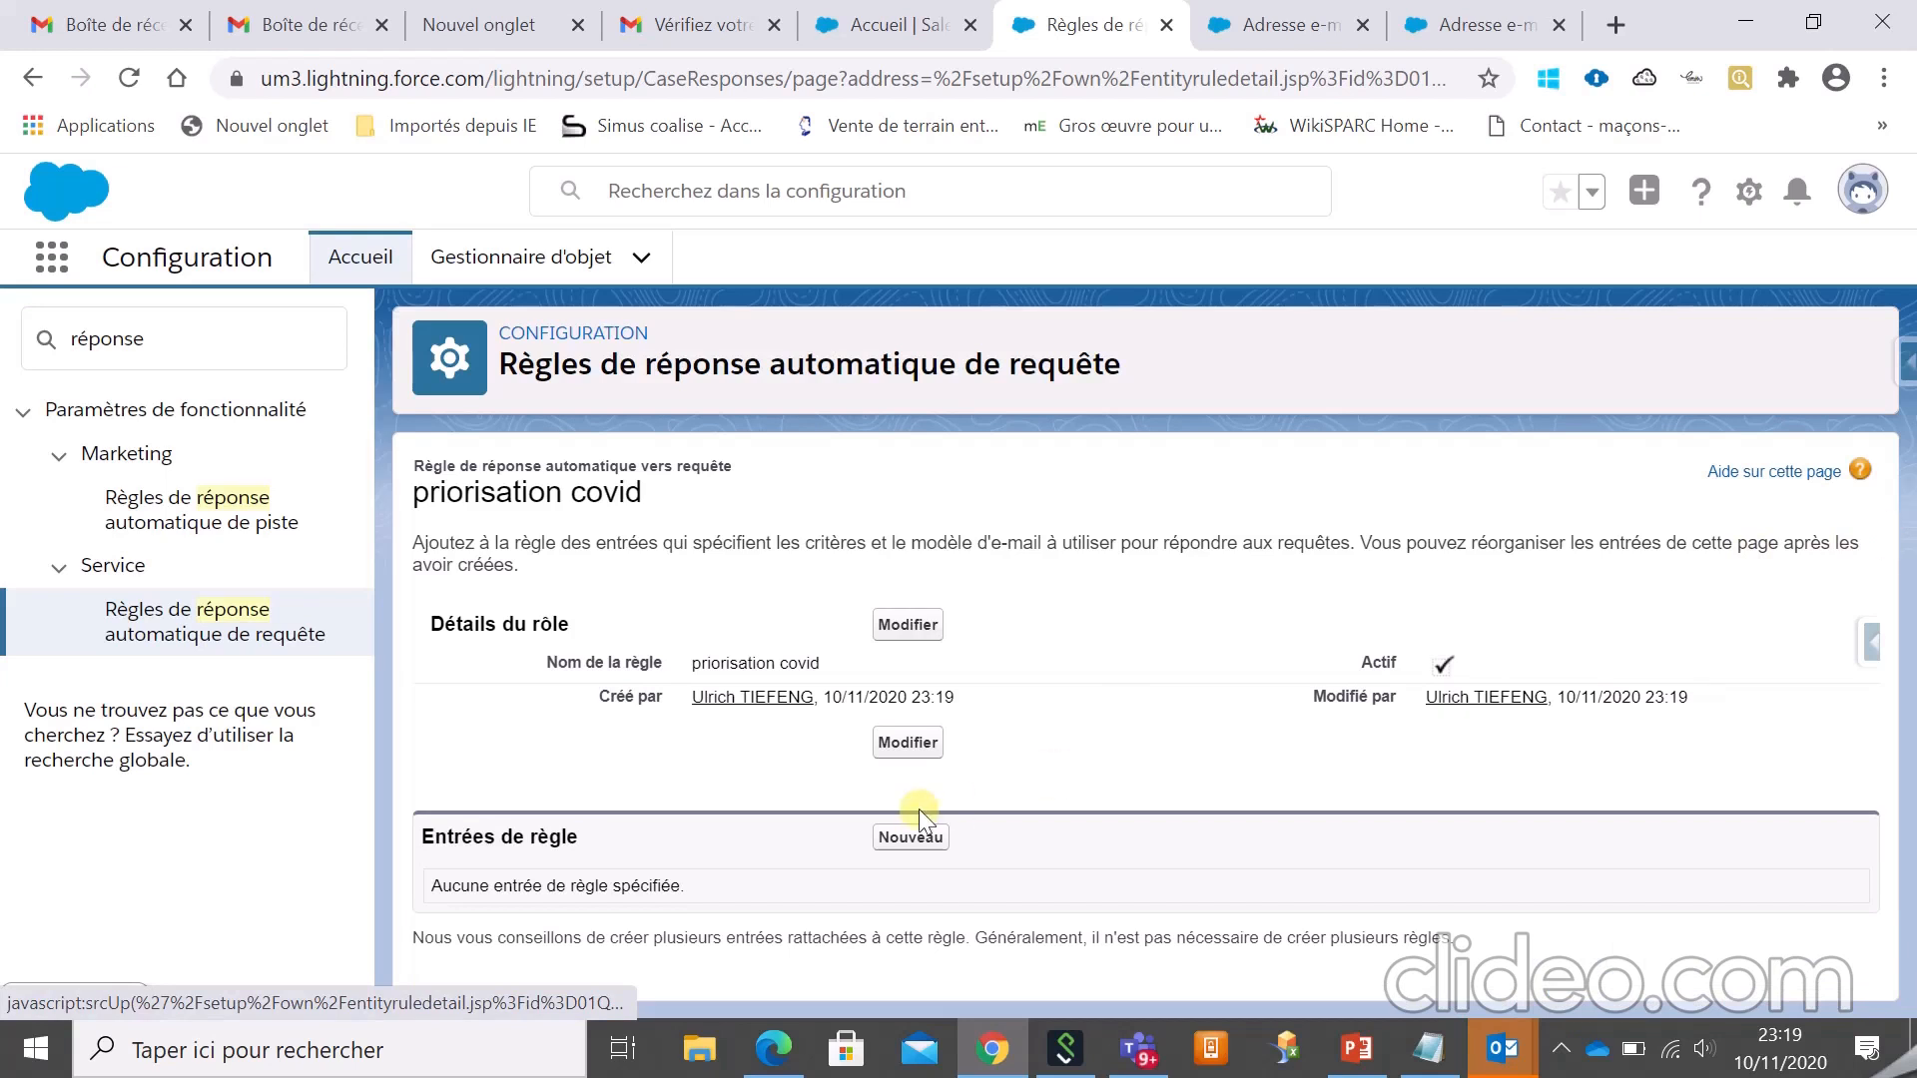
left_click(912, 838)
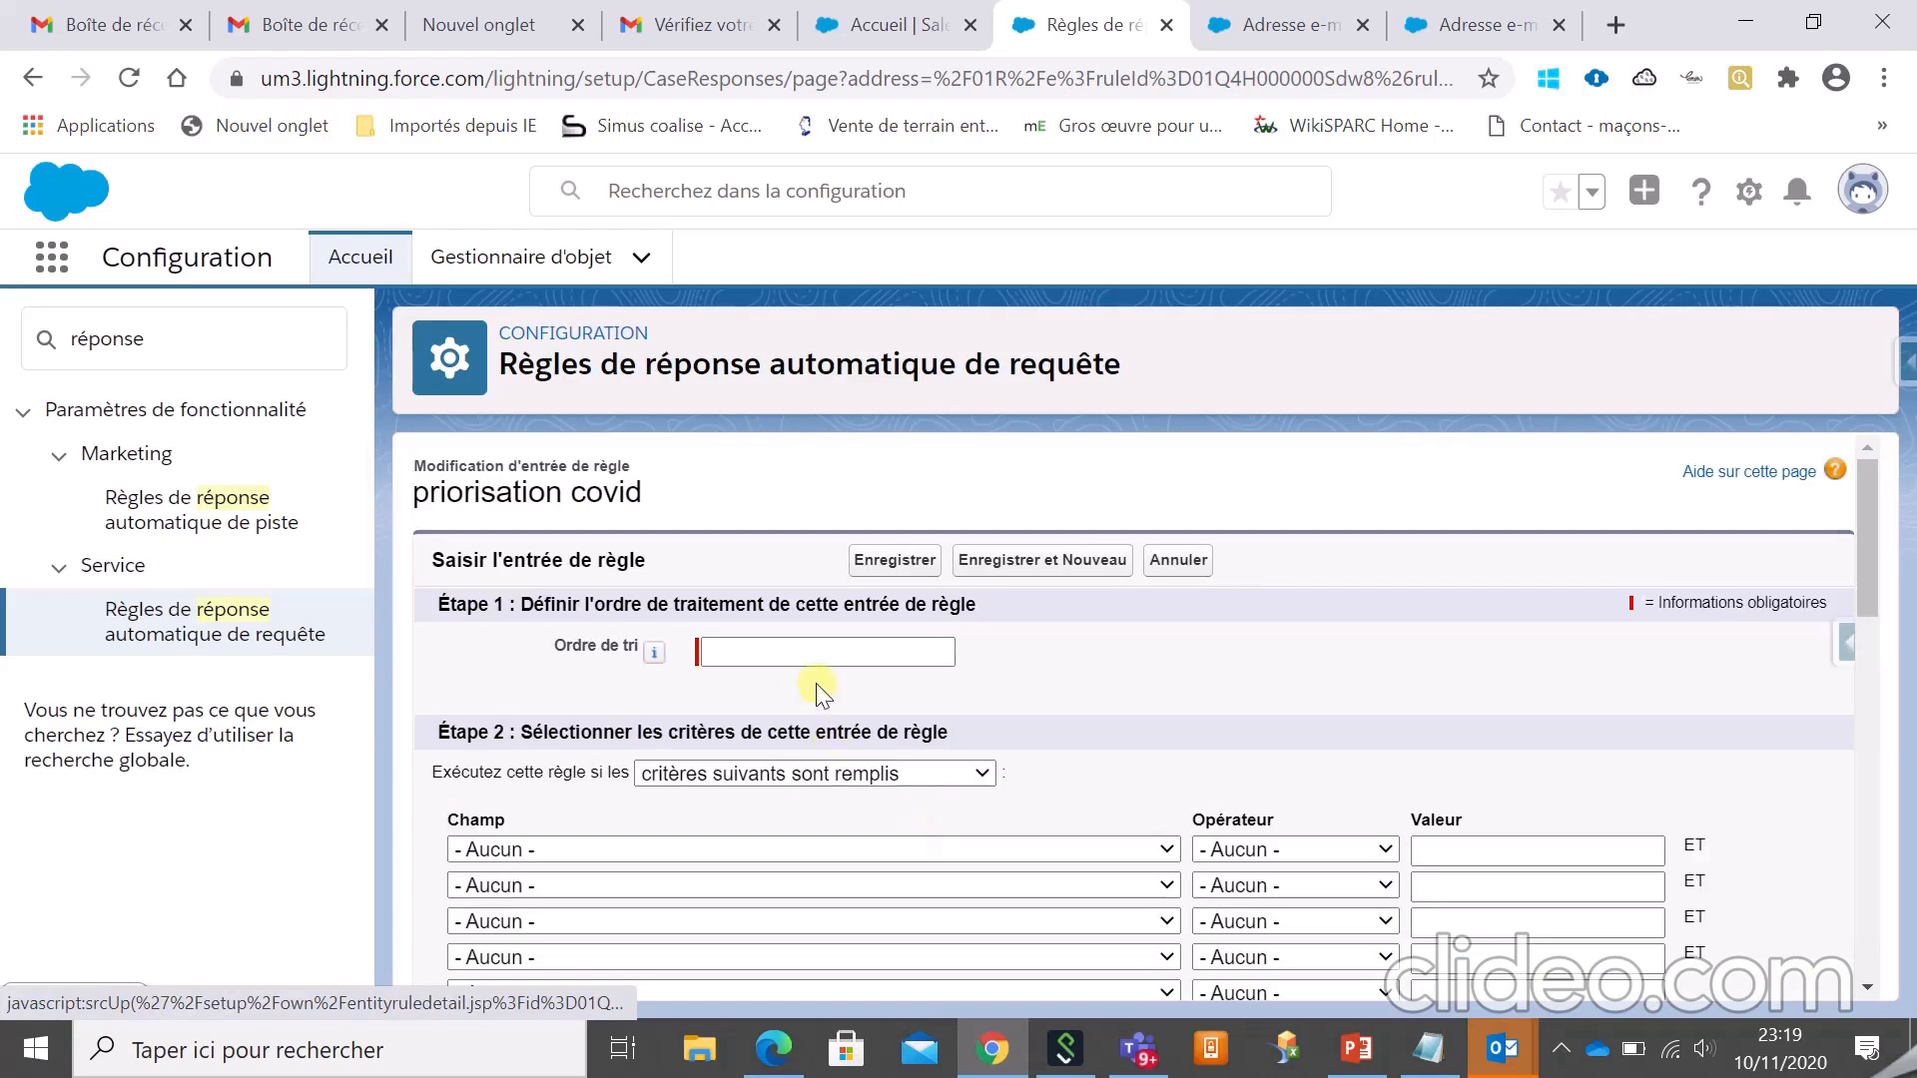
left_click(797, 650)
type("1")
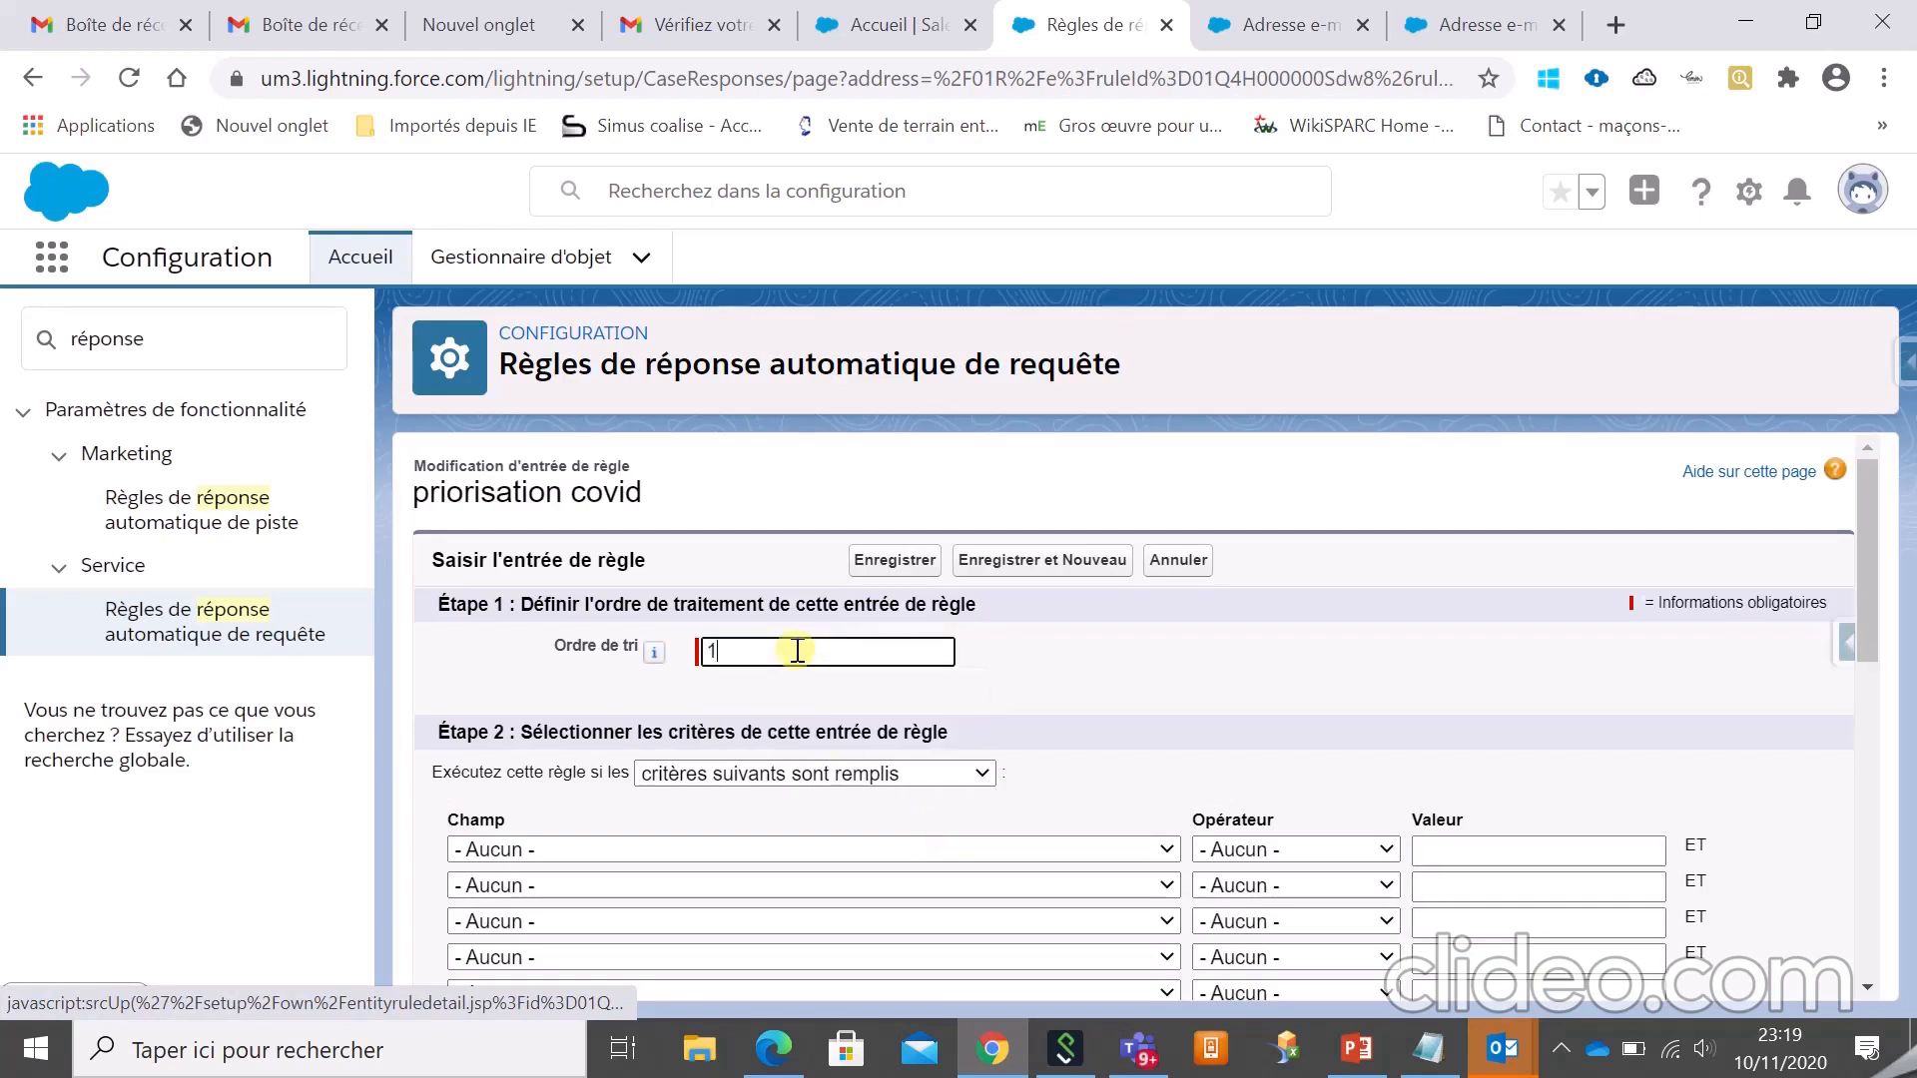
left_click(1100, 722)
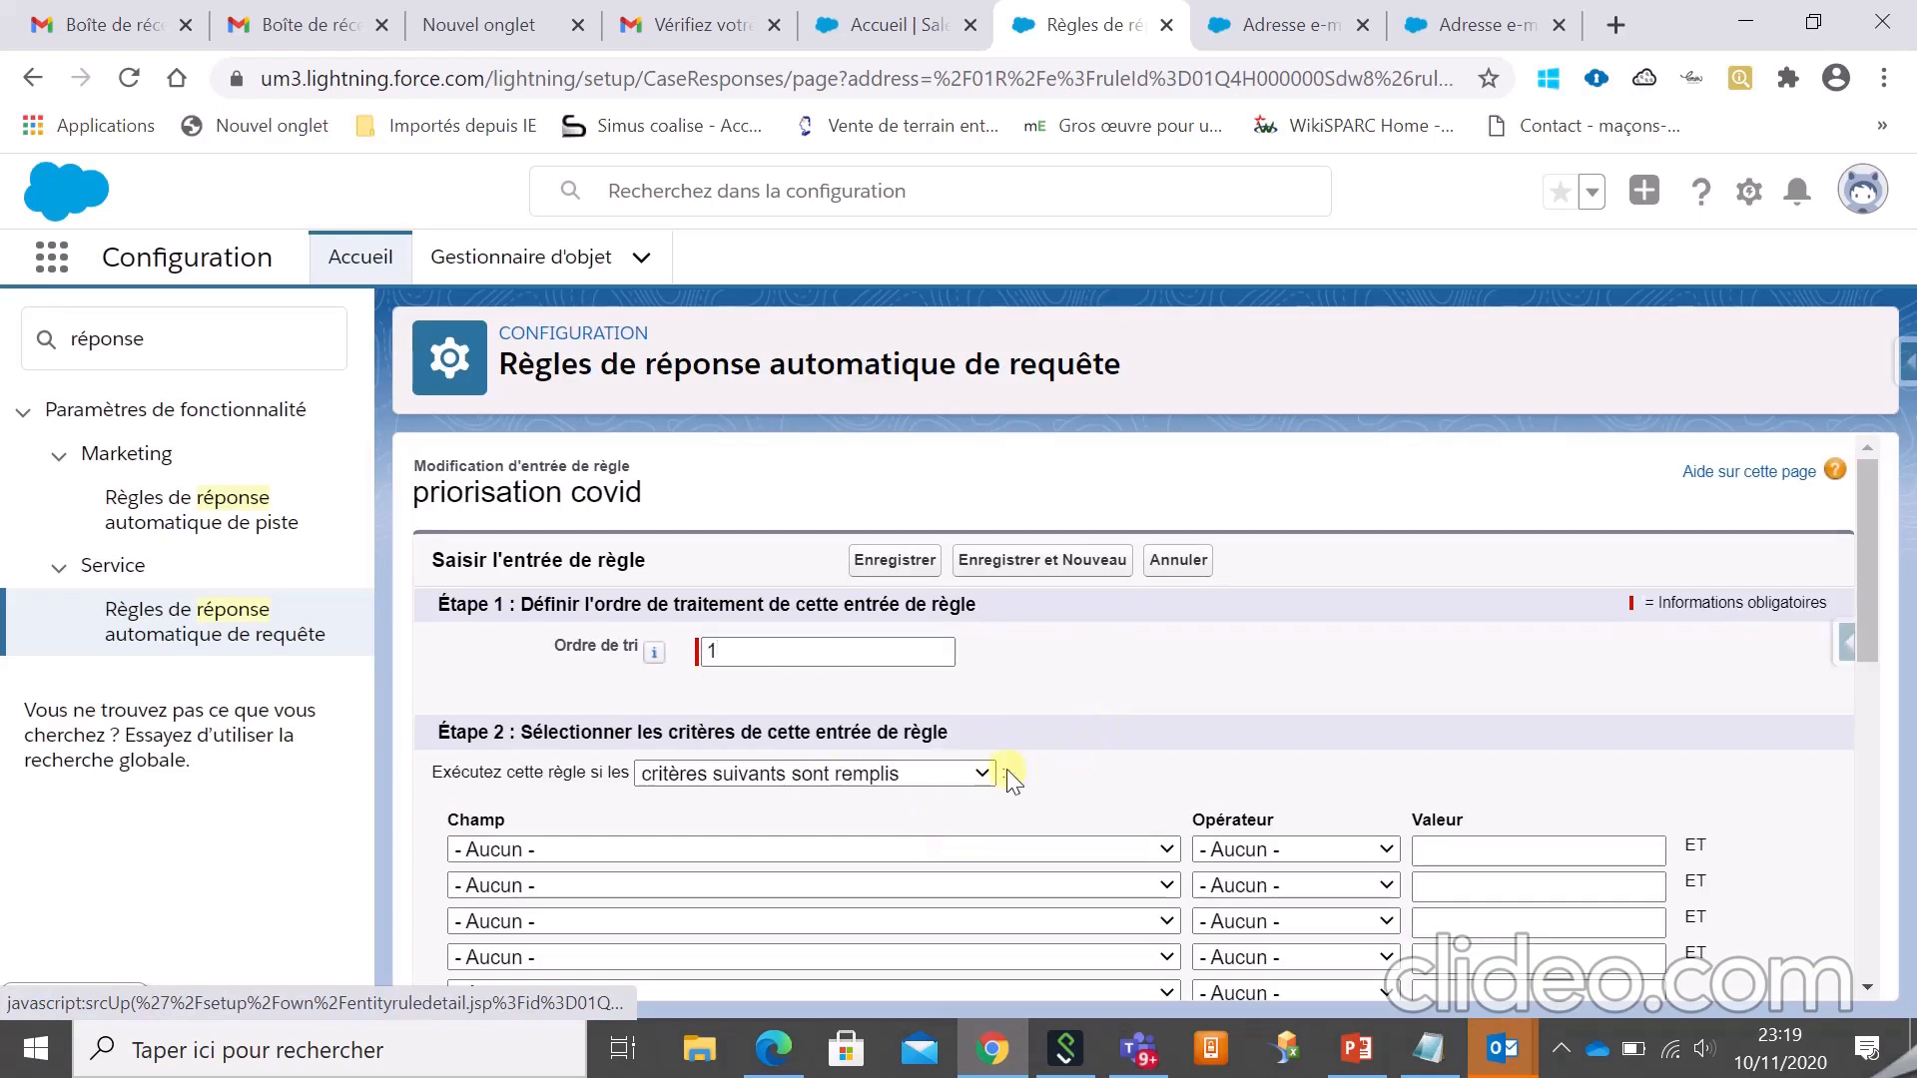
left_click(980, 775)
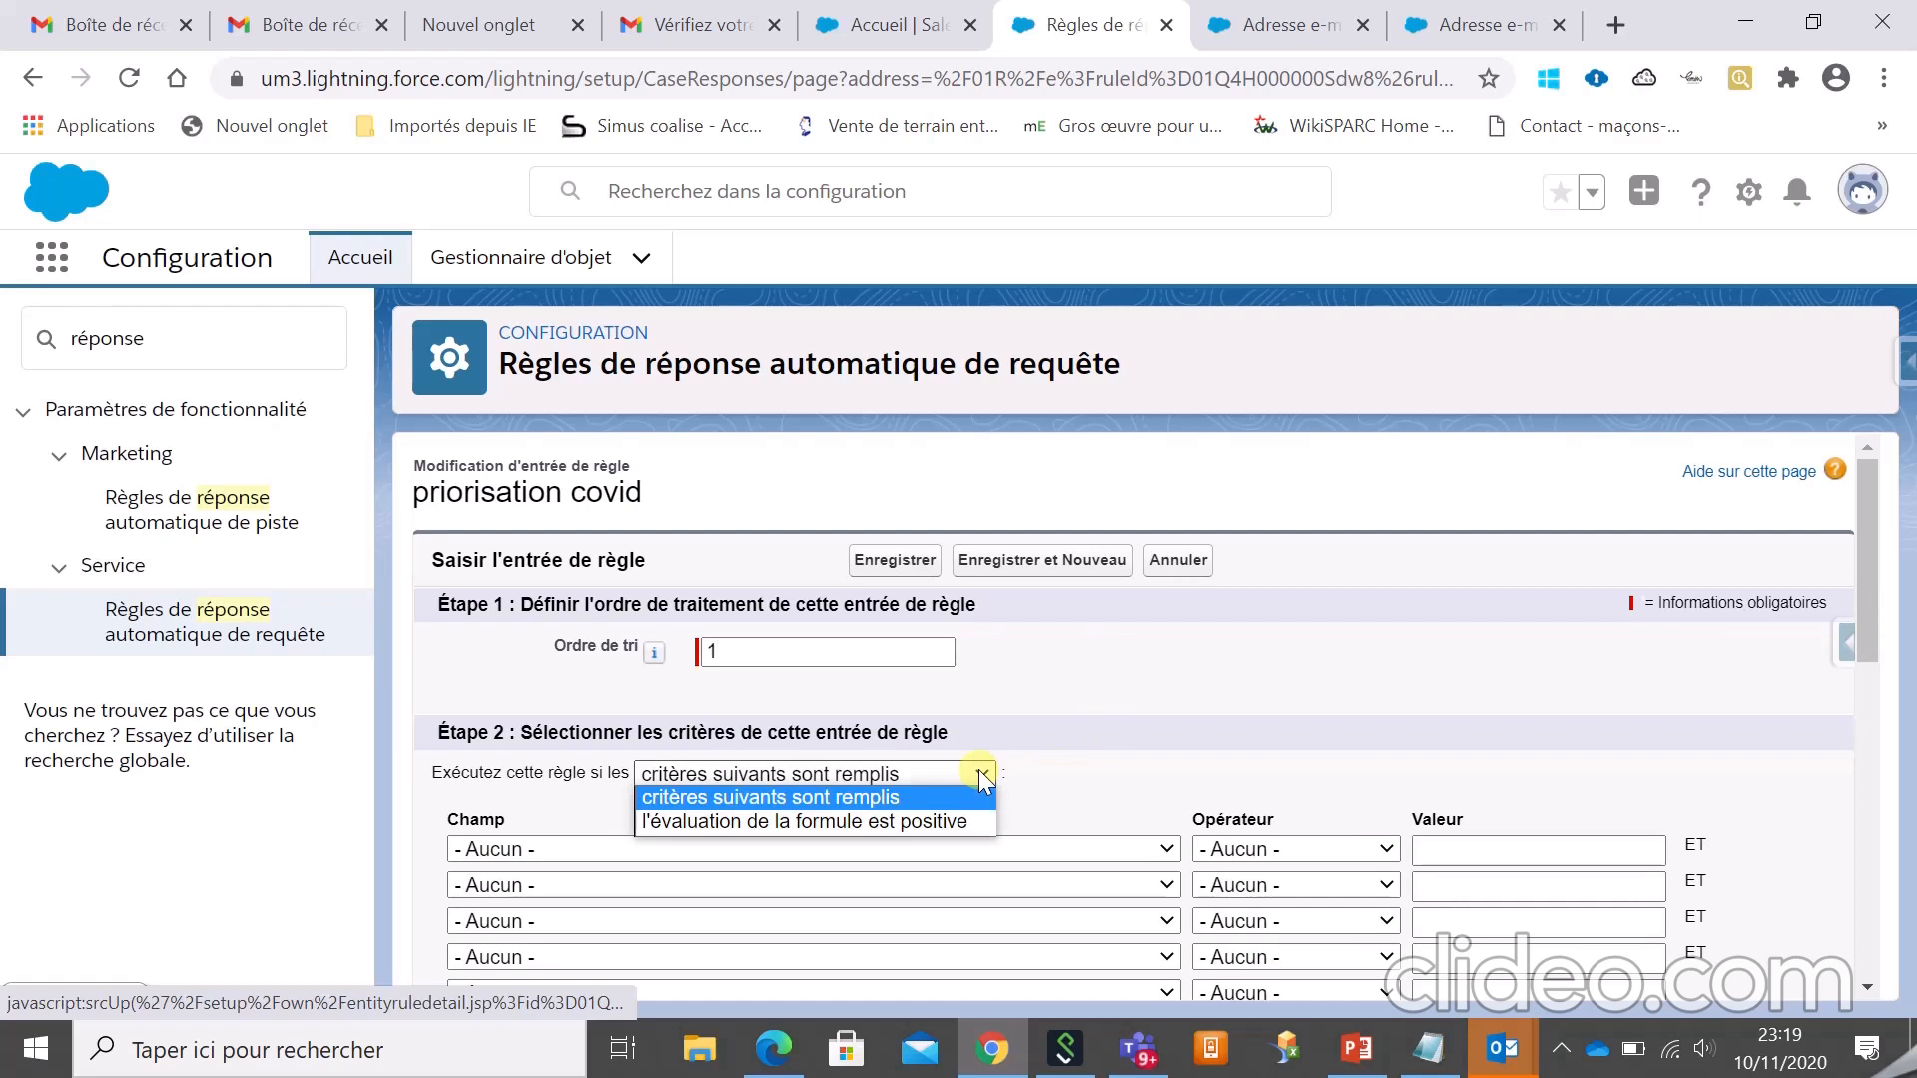
left_click(1082, 765)
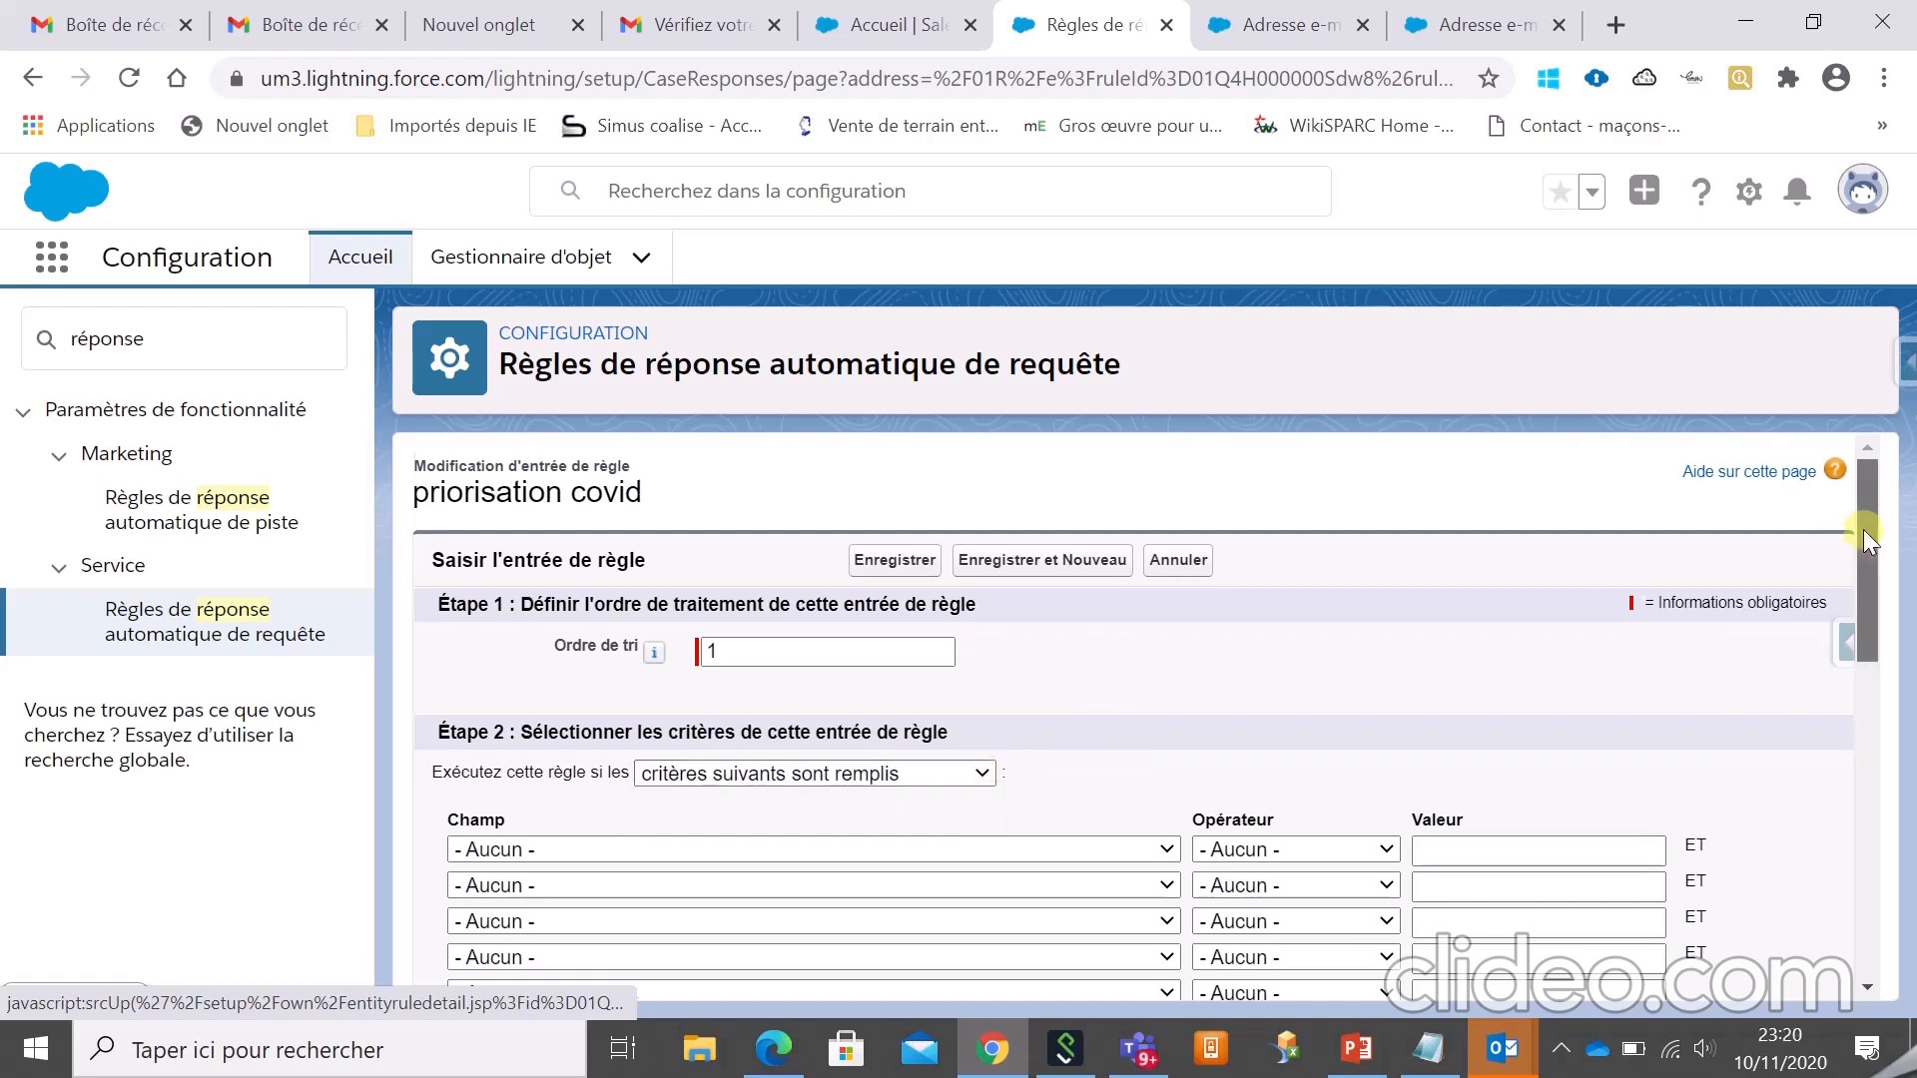
Step: Set the entry criterion to Origine de la requête égal à Email
left_click_drag(1863, 529, 1860, 603)
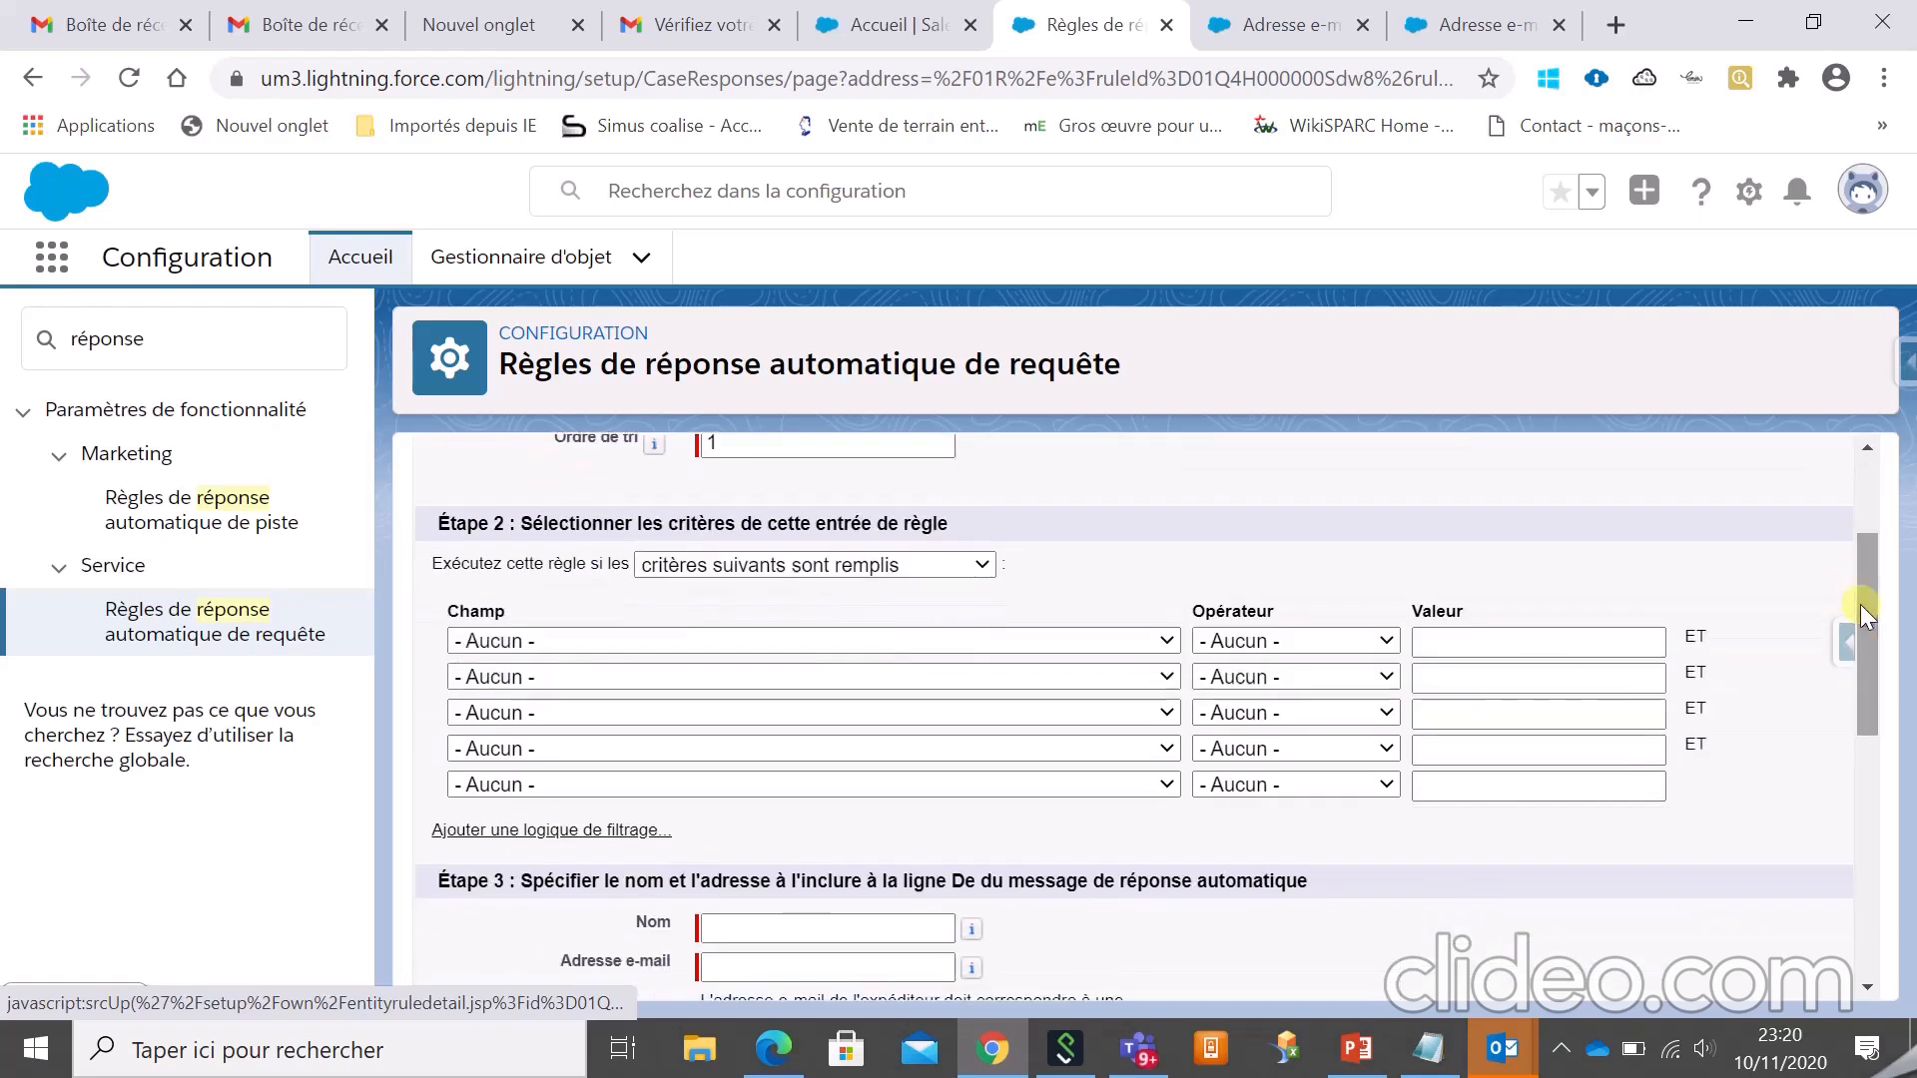
left_click(1167, 642)
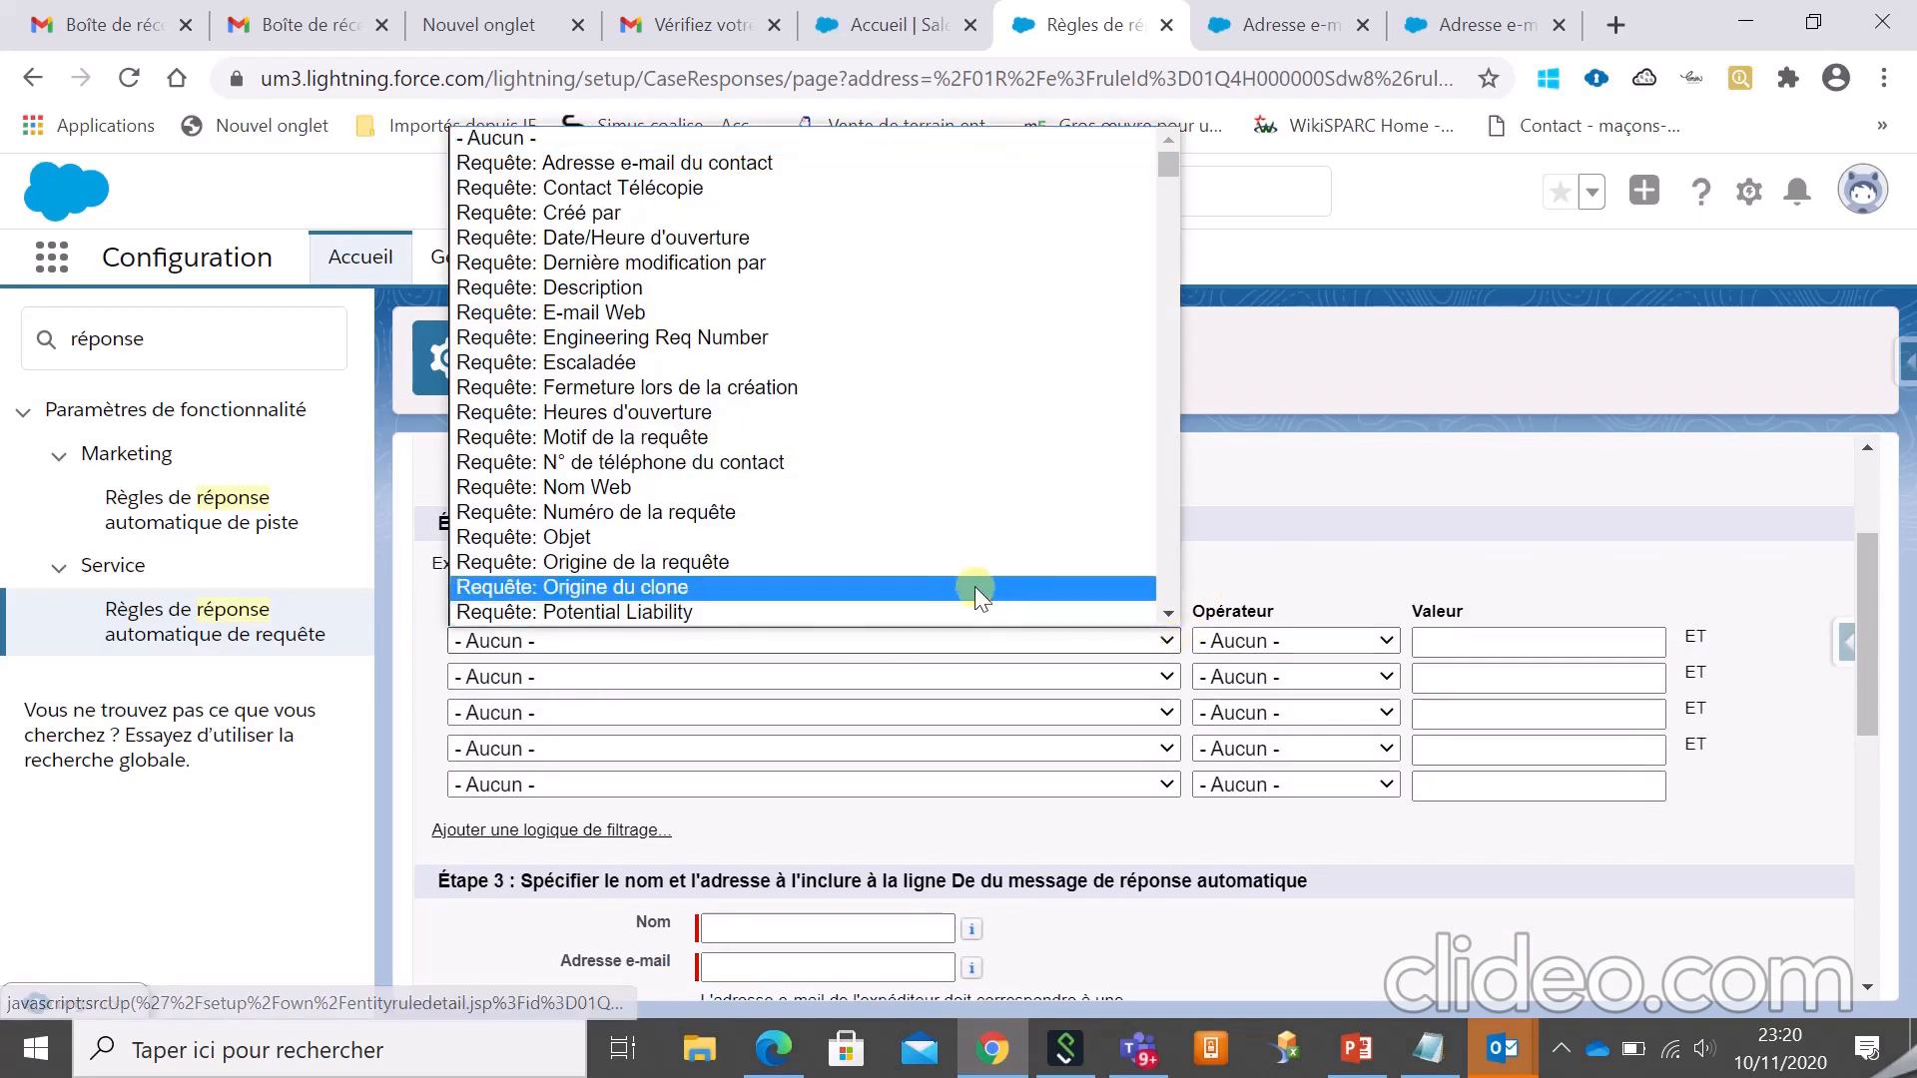
left_click(901, 563)
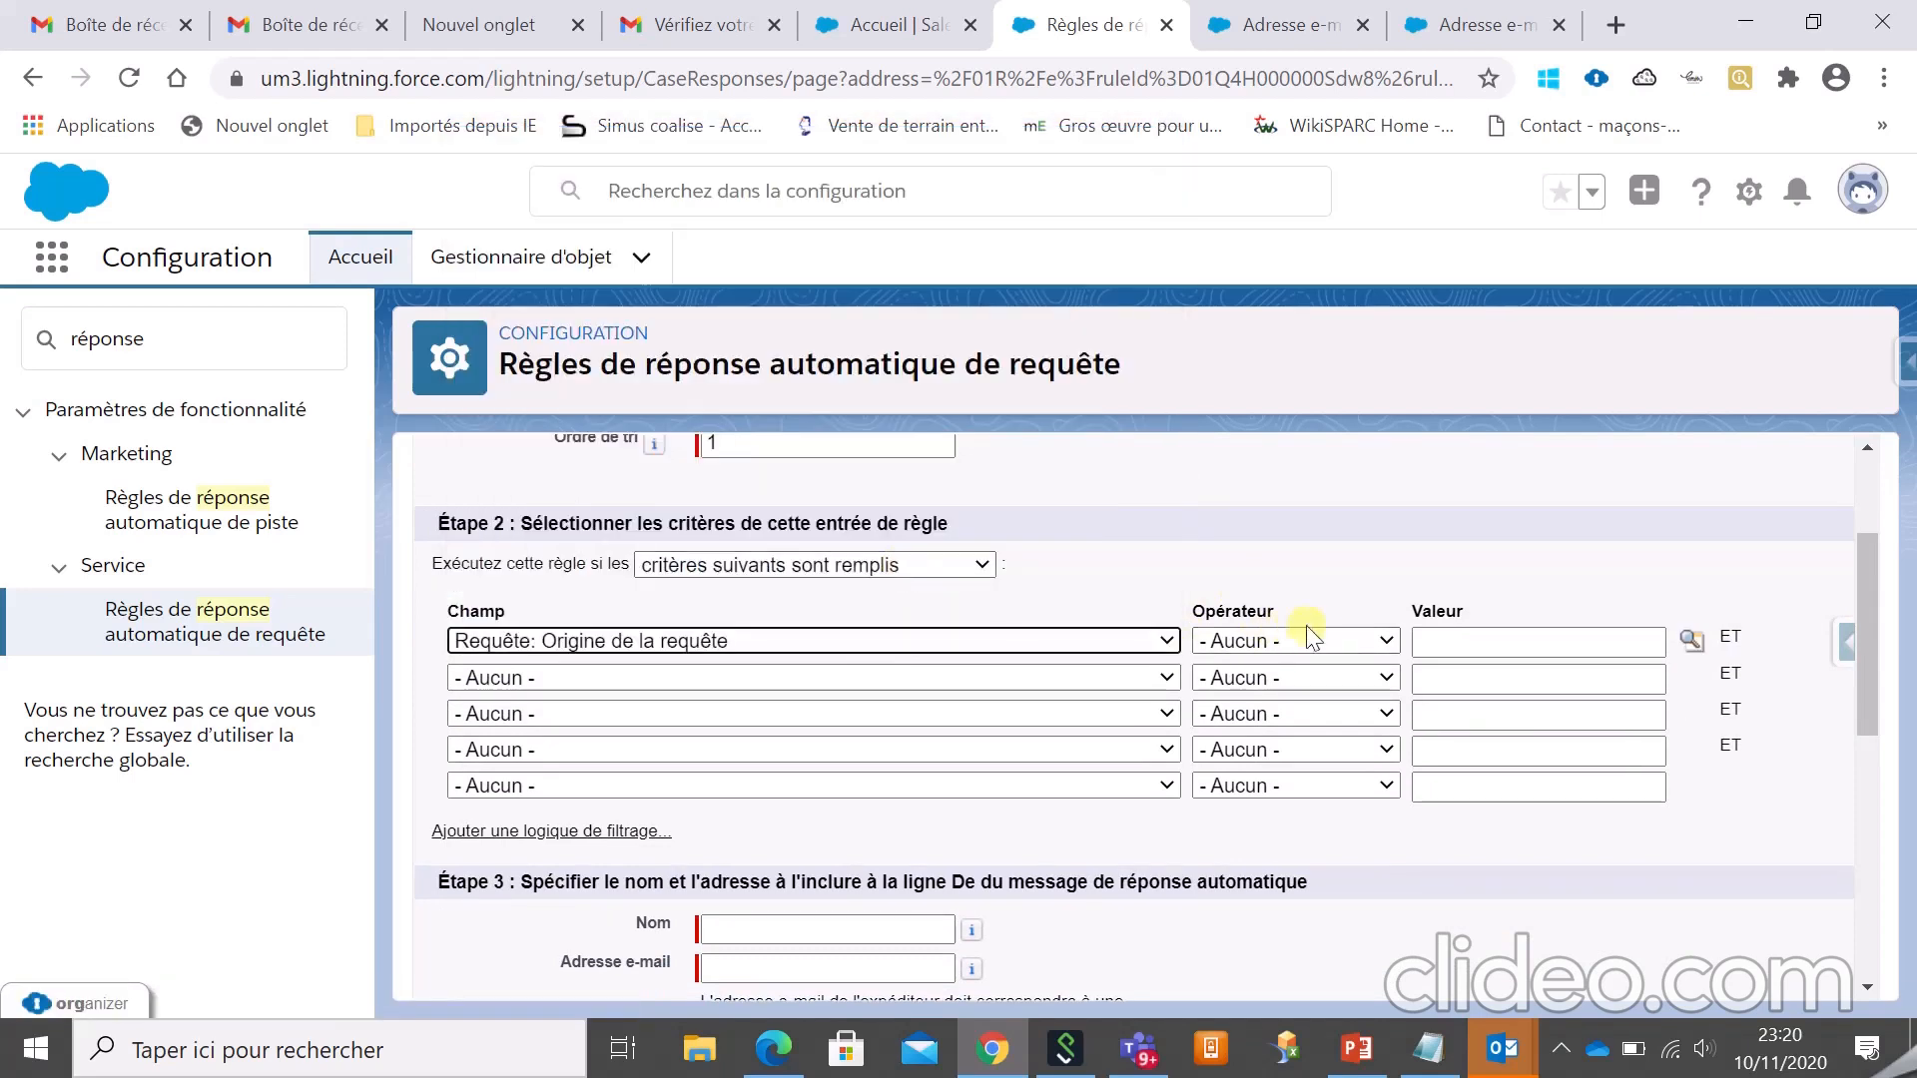
left_click(1328, 642)
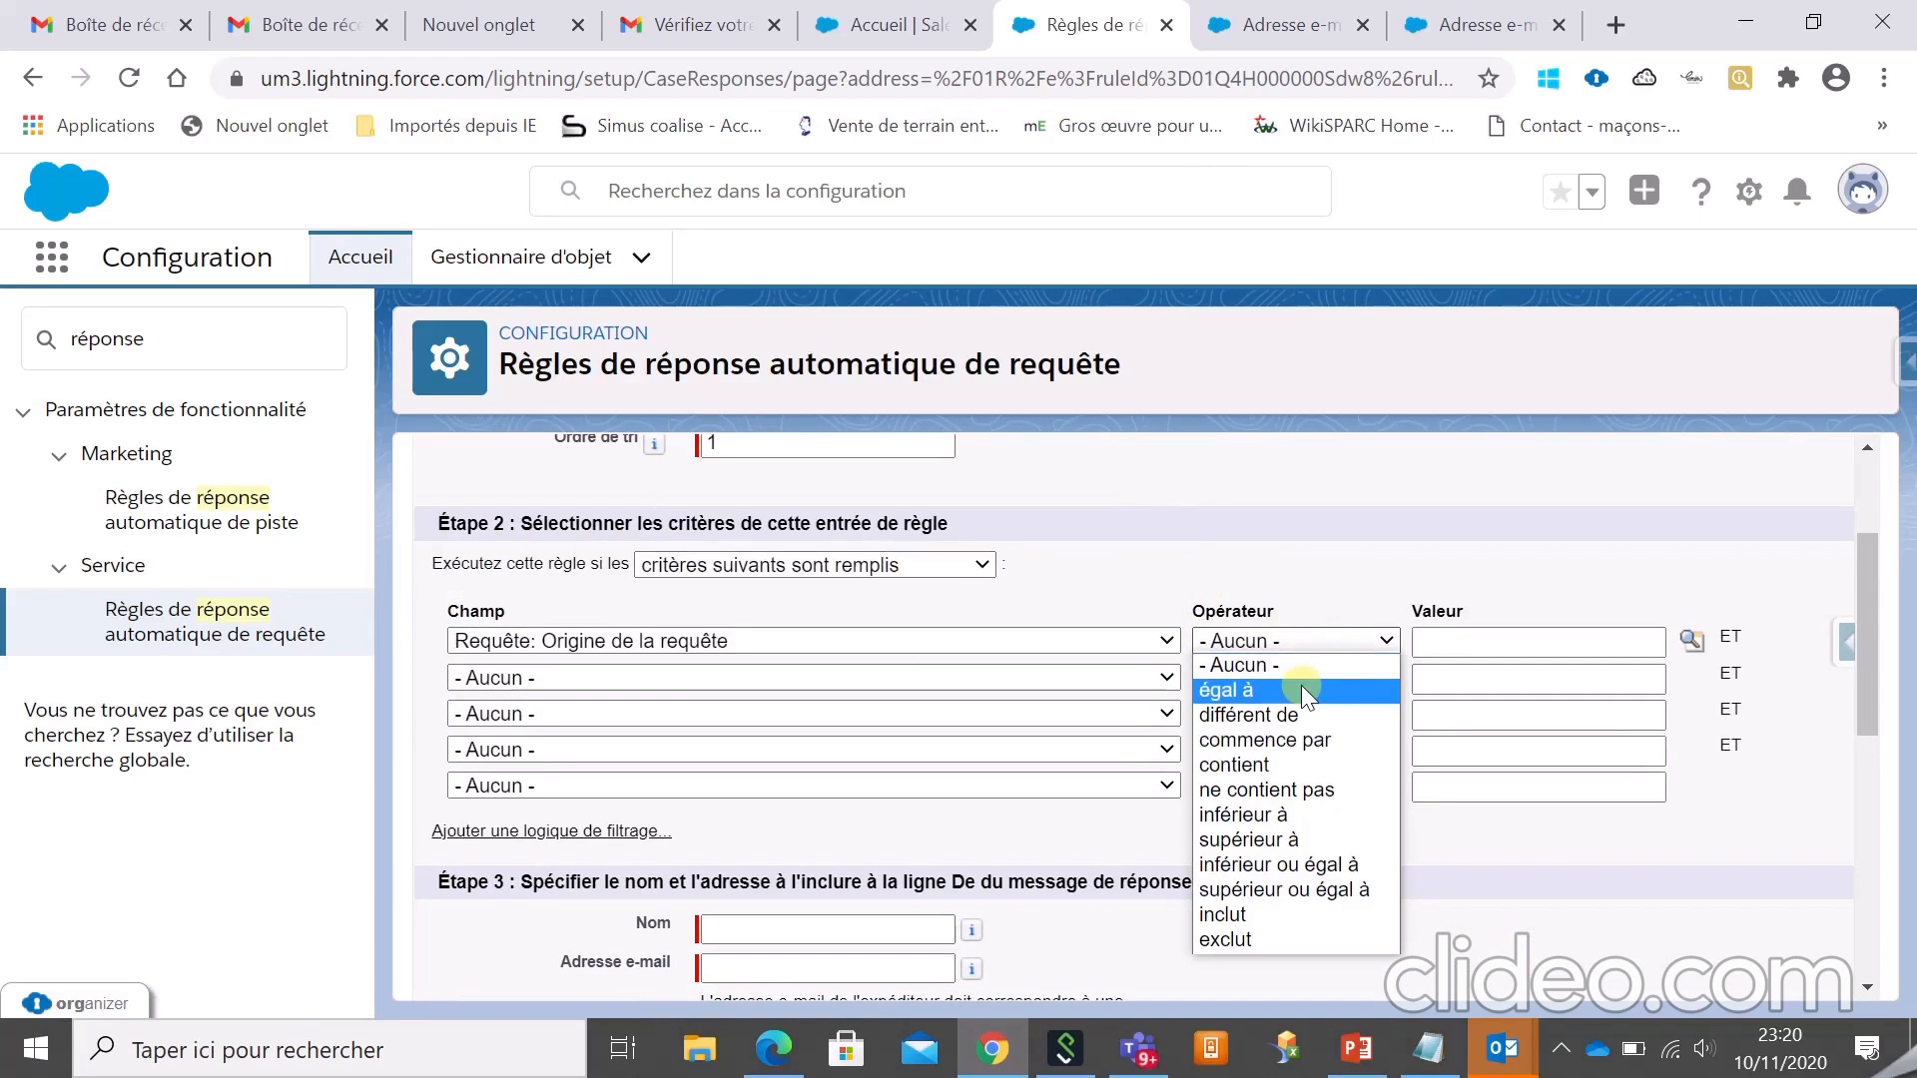
left_click(1302, 689)
left_click(1687, 640)
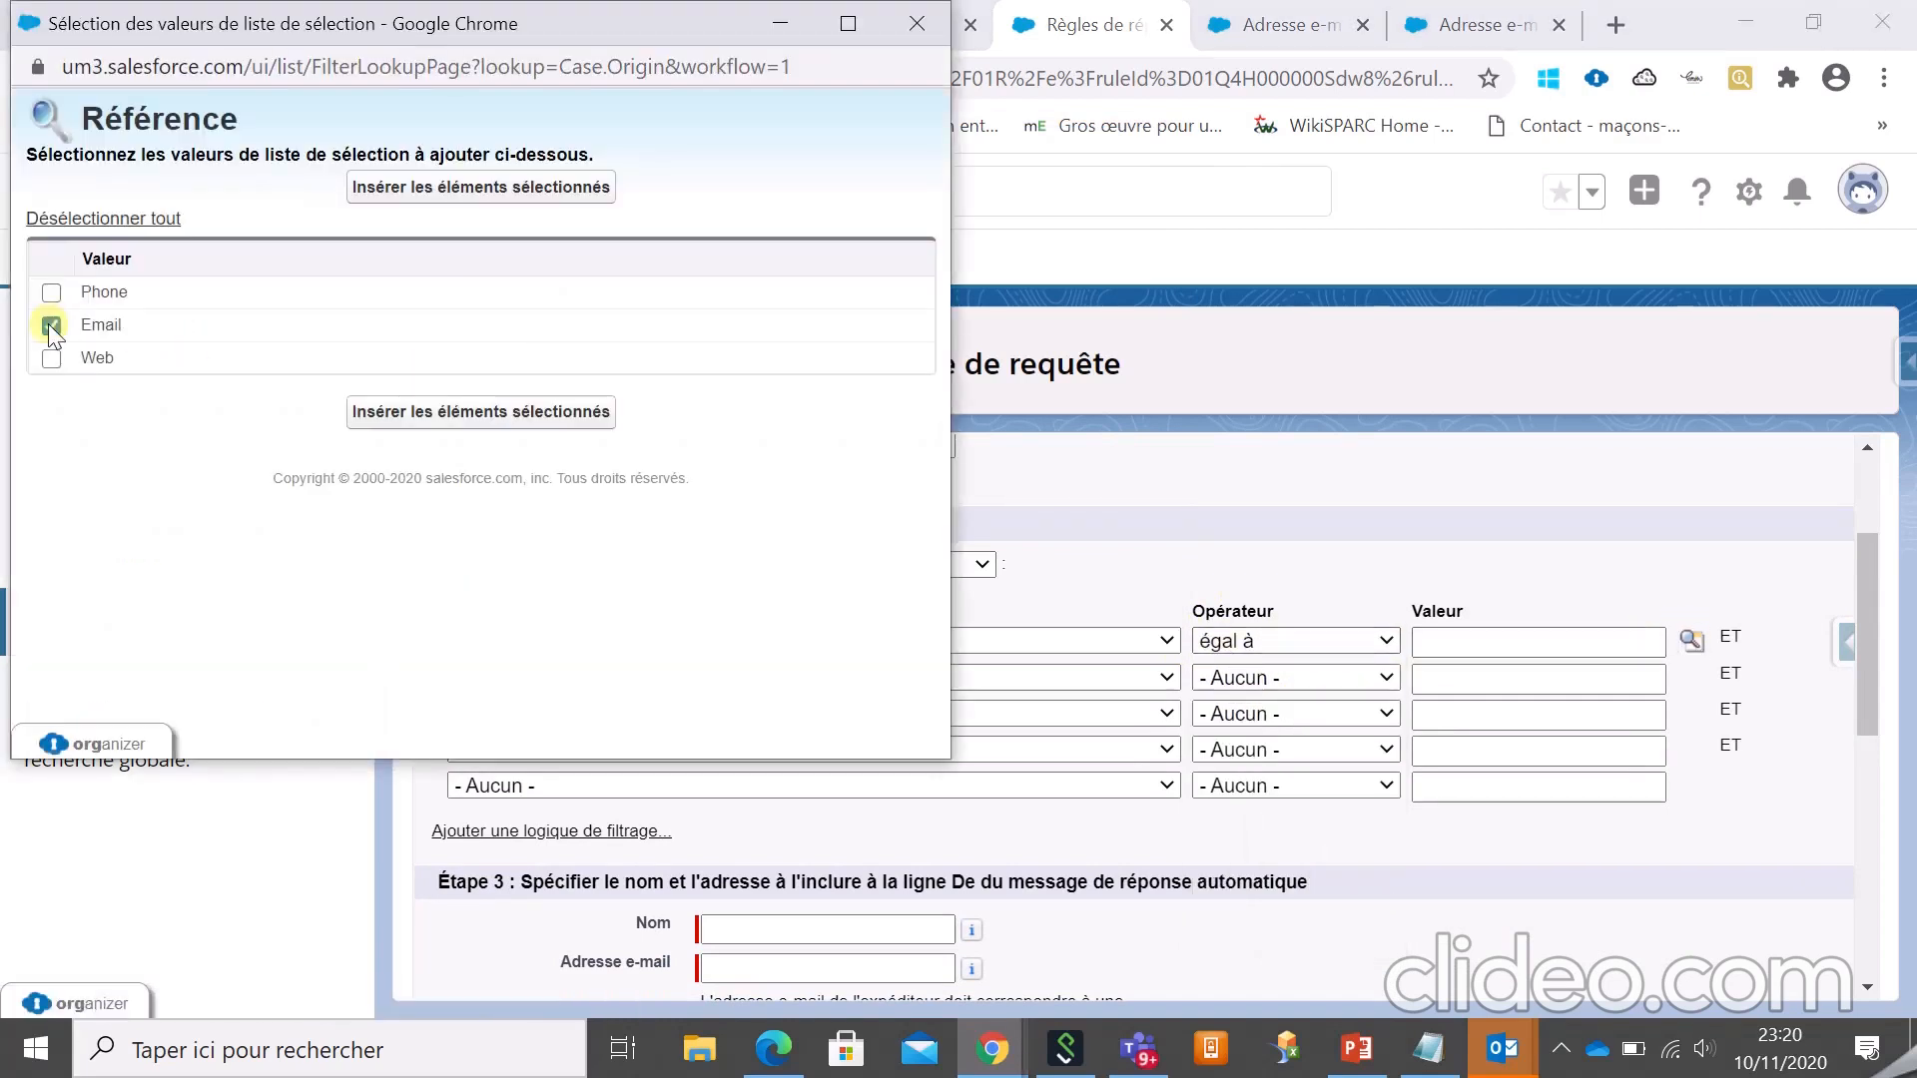
left_click(452, 411)
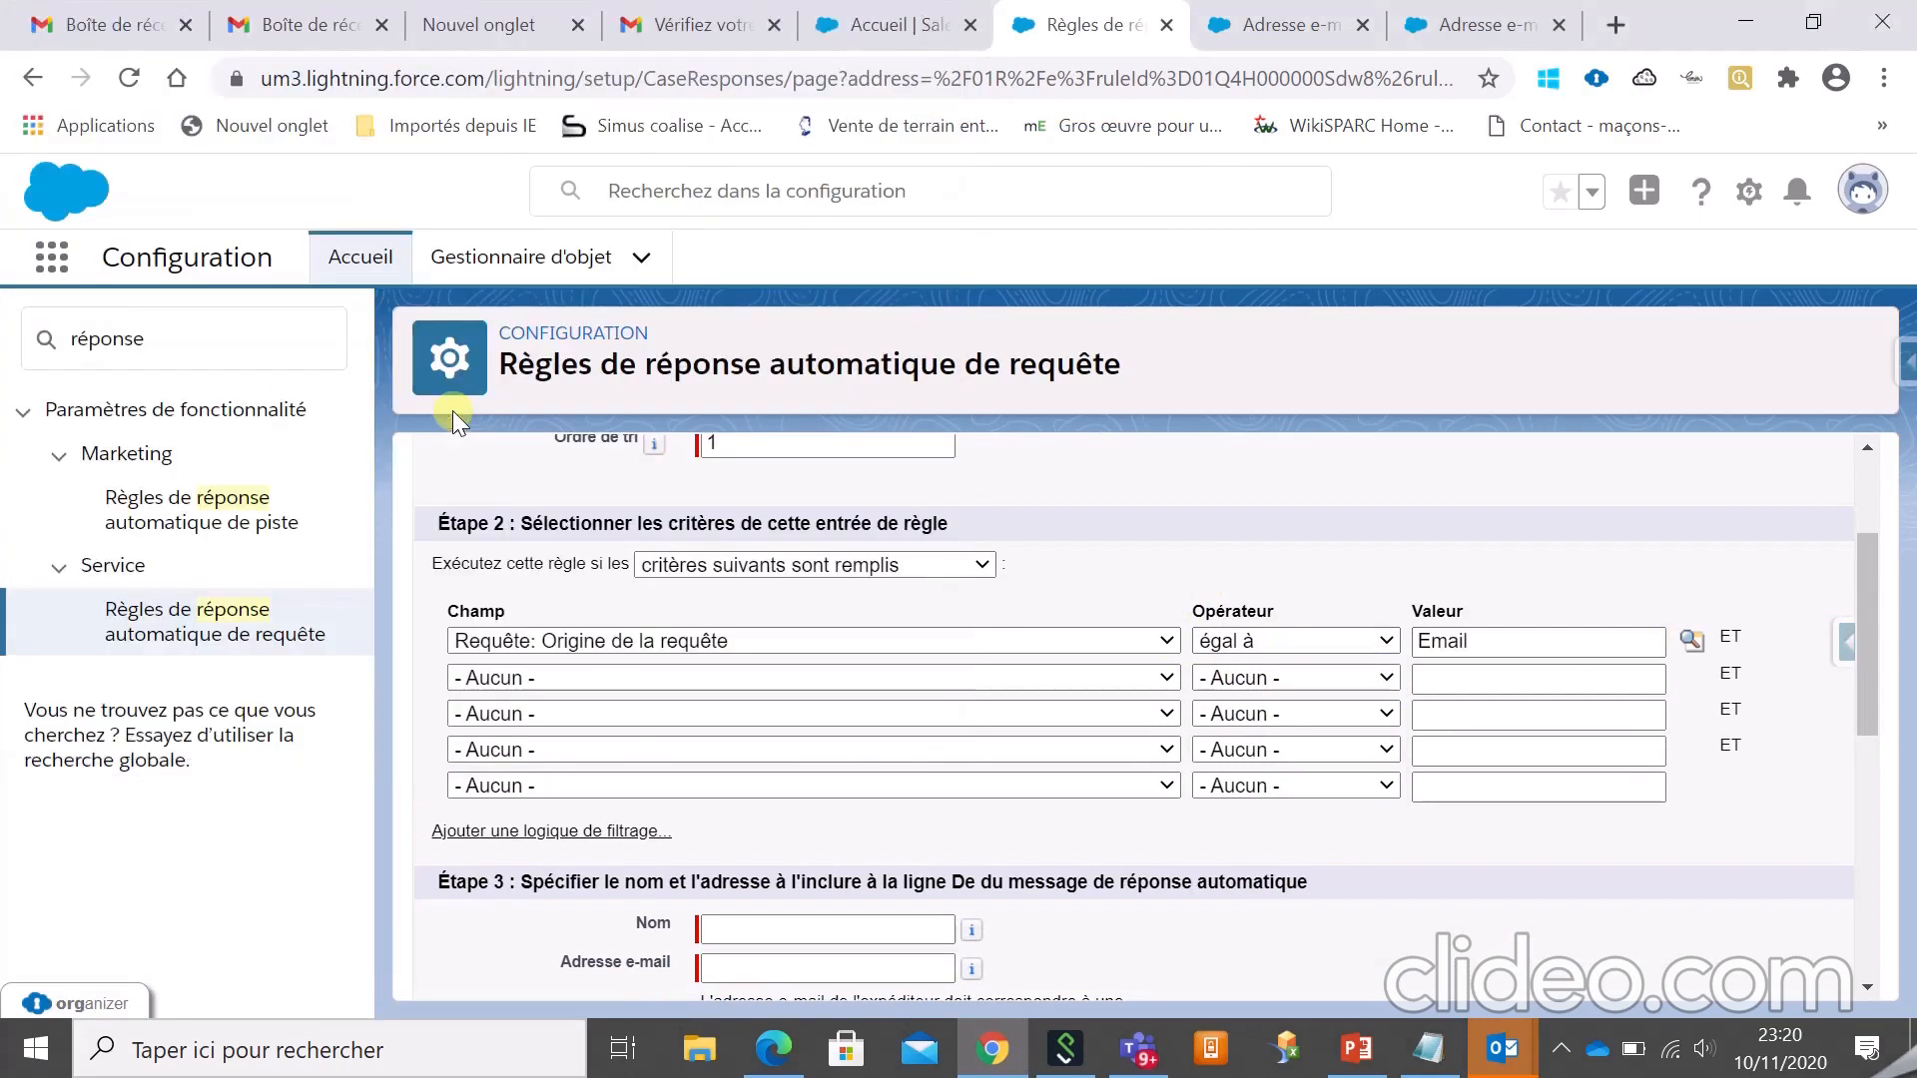
Step: Set sender name Standrad, fill in the sender e-mail, and select the Modèle d'e-mail text
left_click_drag(1865, 587, 1876, 649)
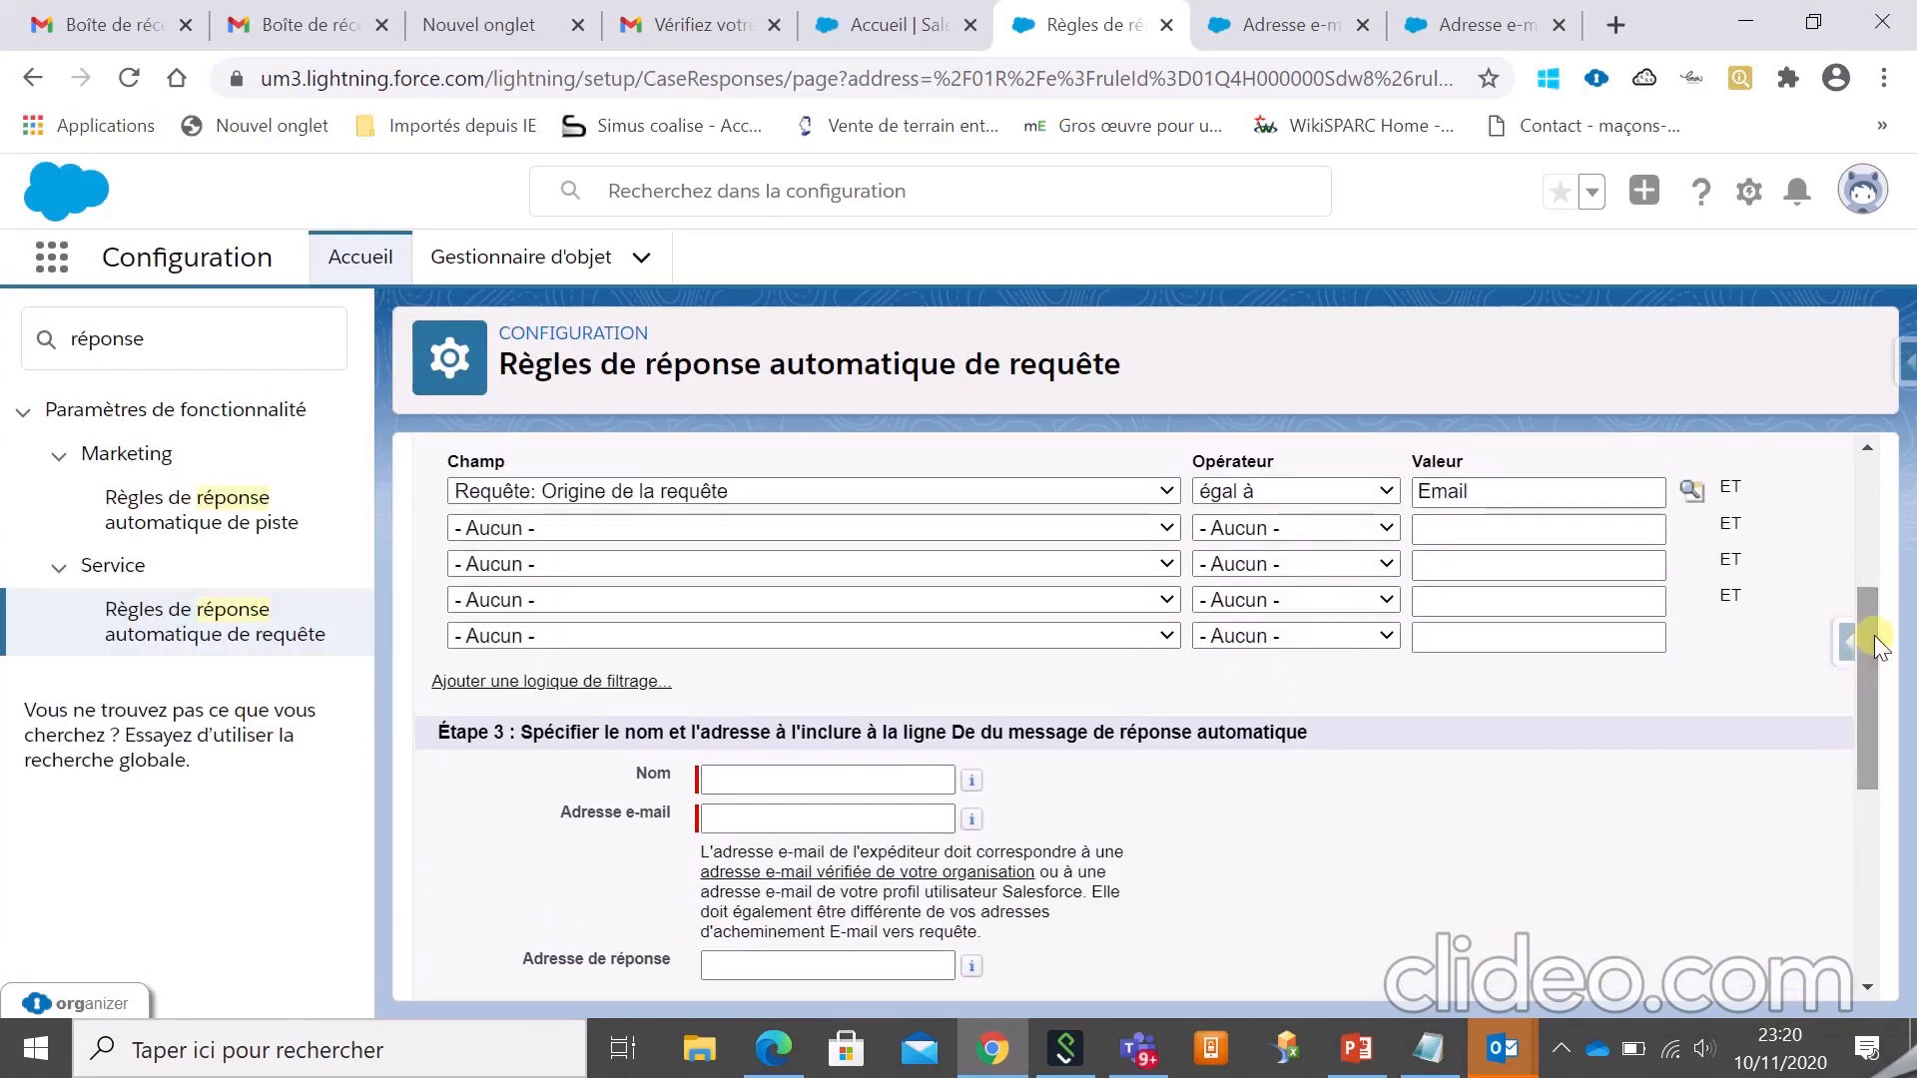
left_click(813, 789)
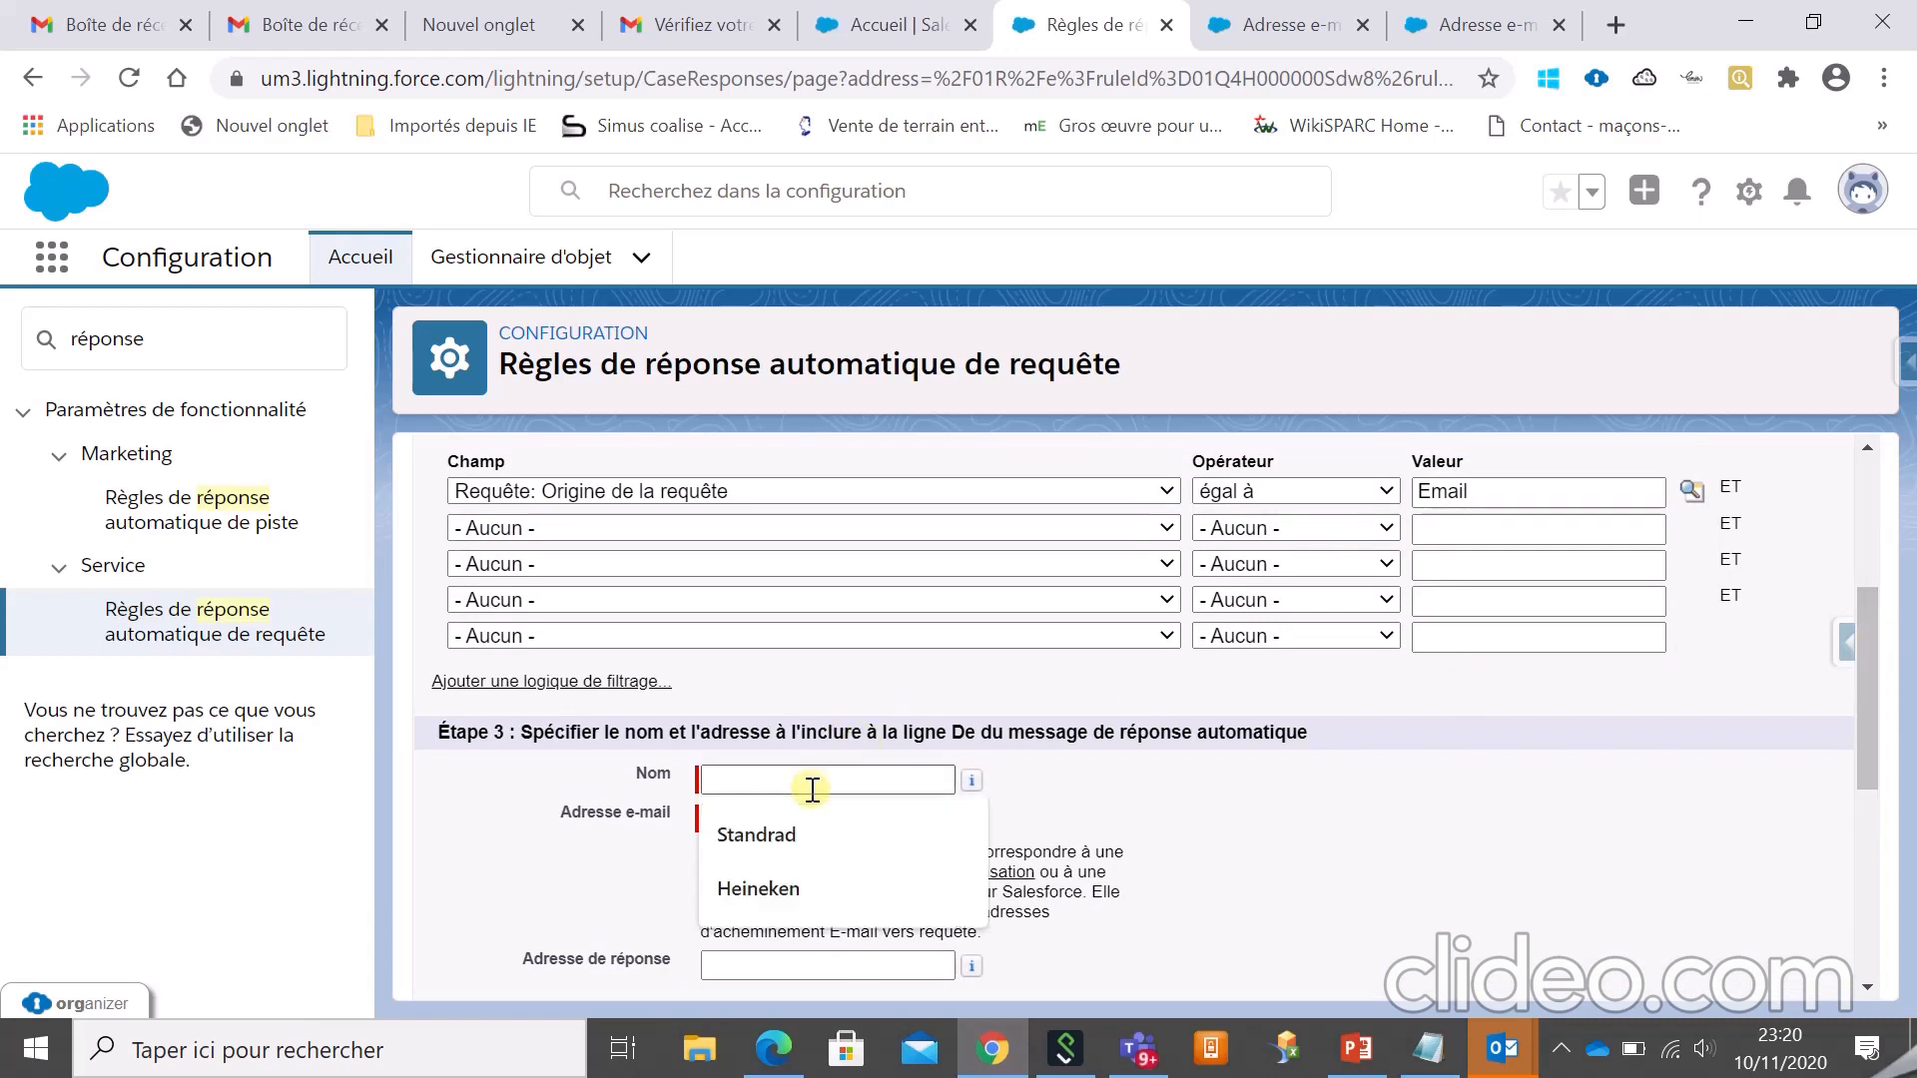
left_click(789, 839)
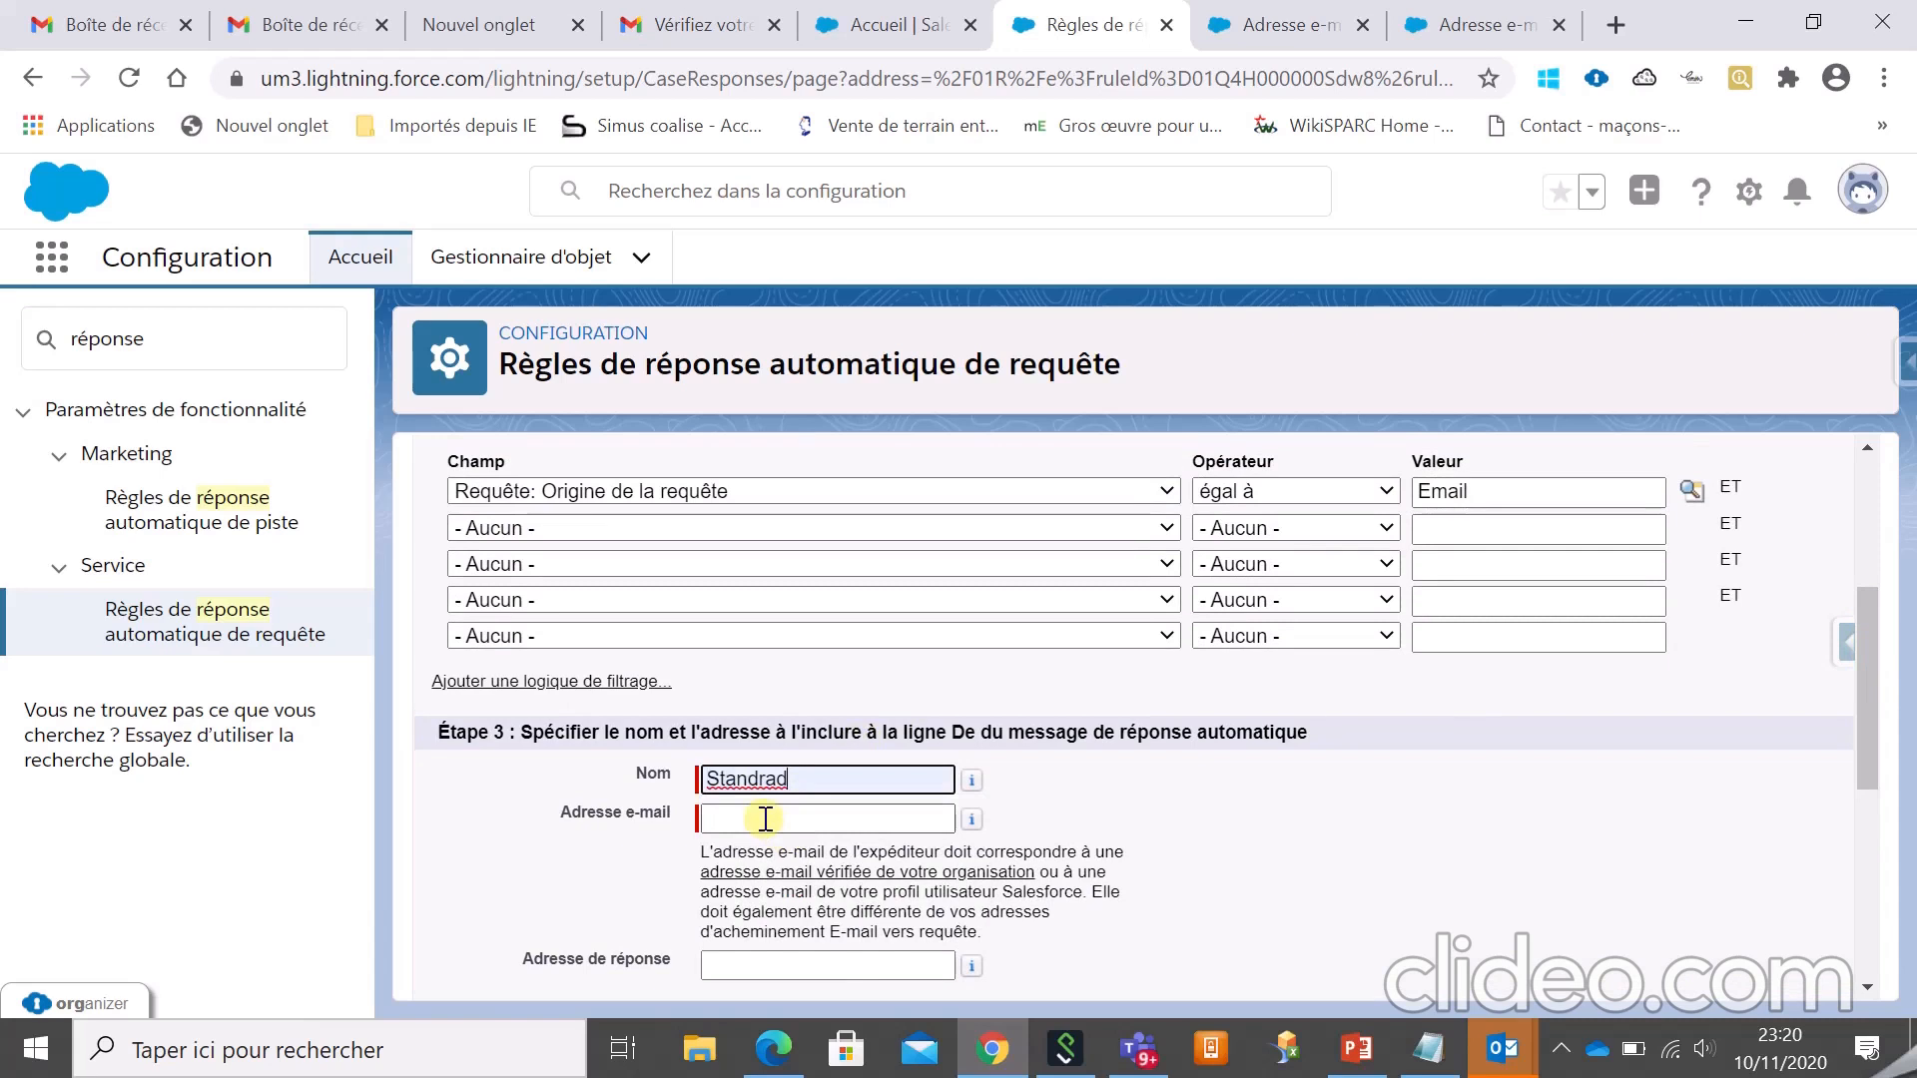
left_click(764, 818)
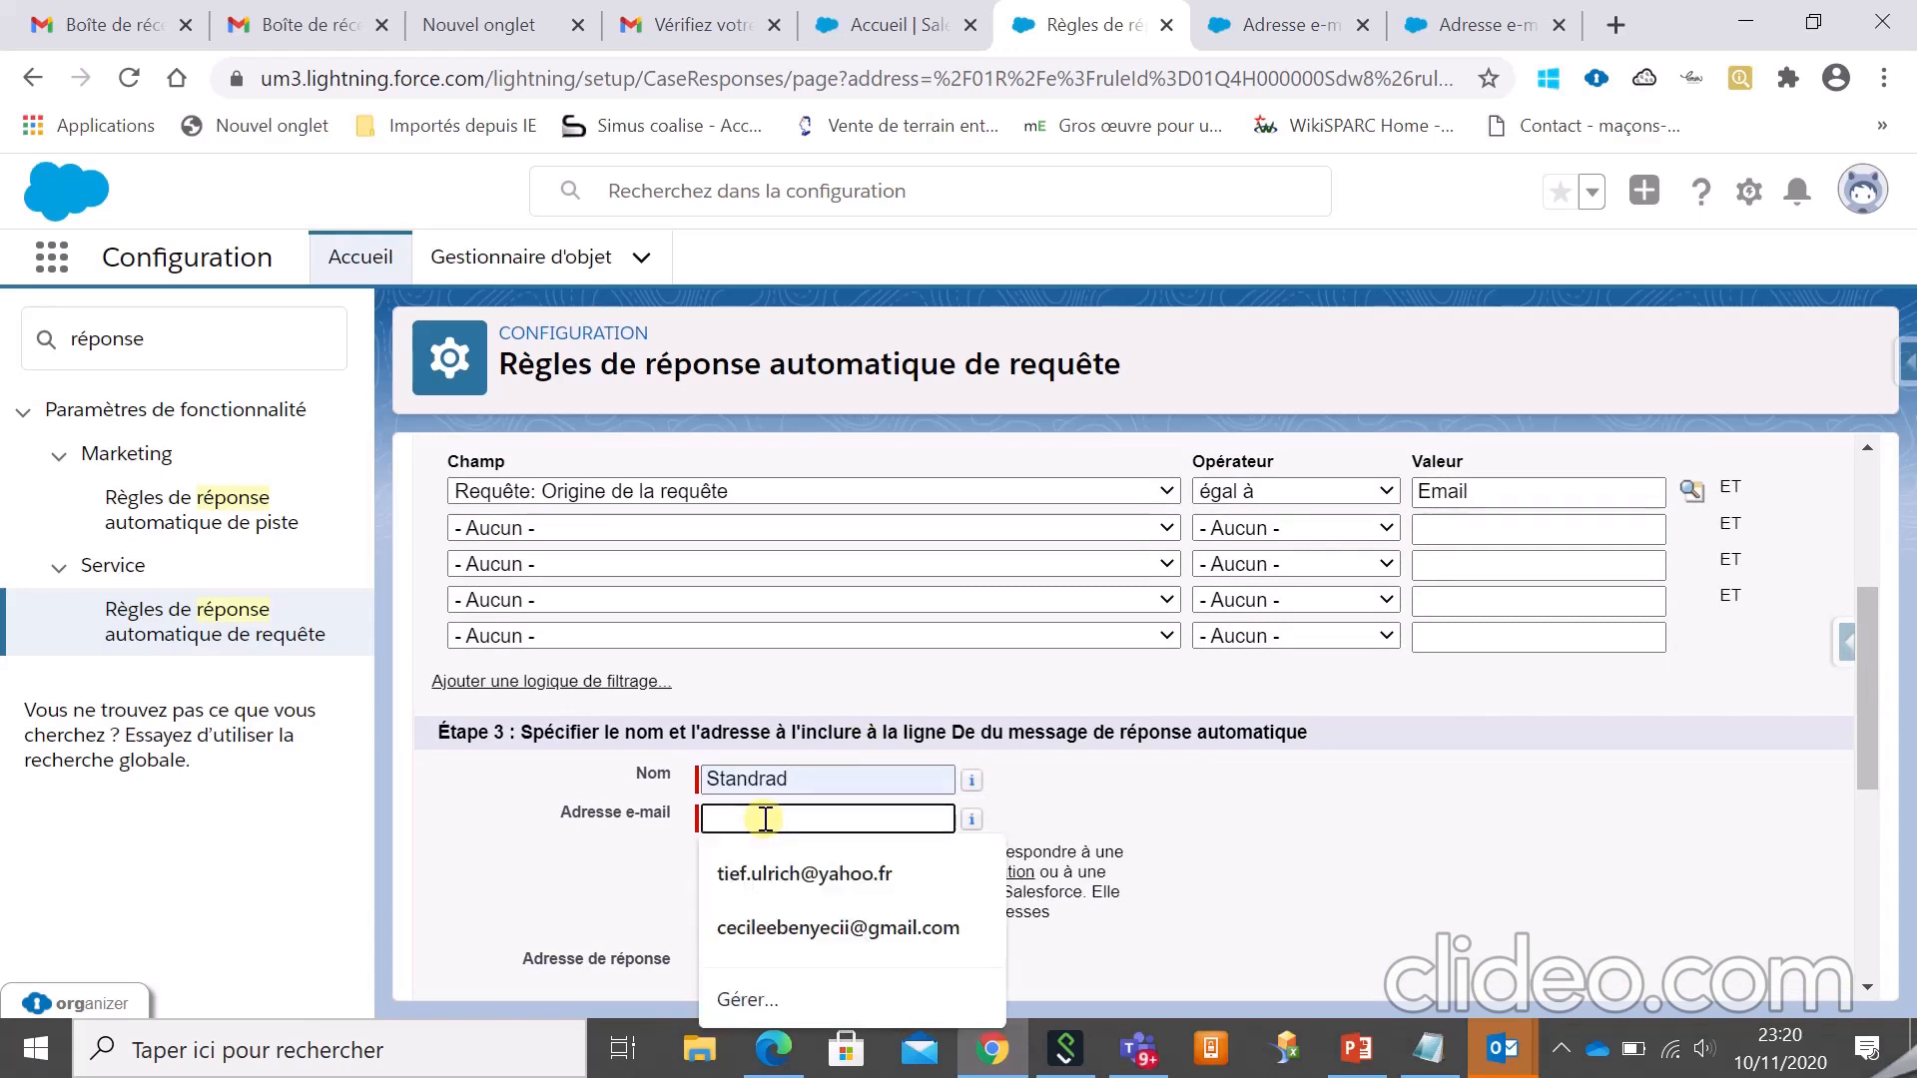
left_click(807, 874)
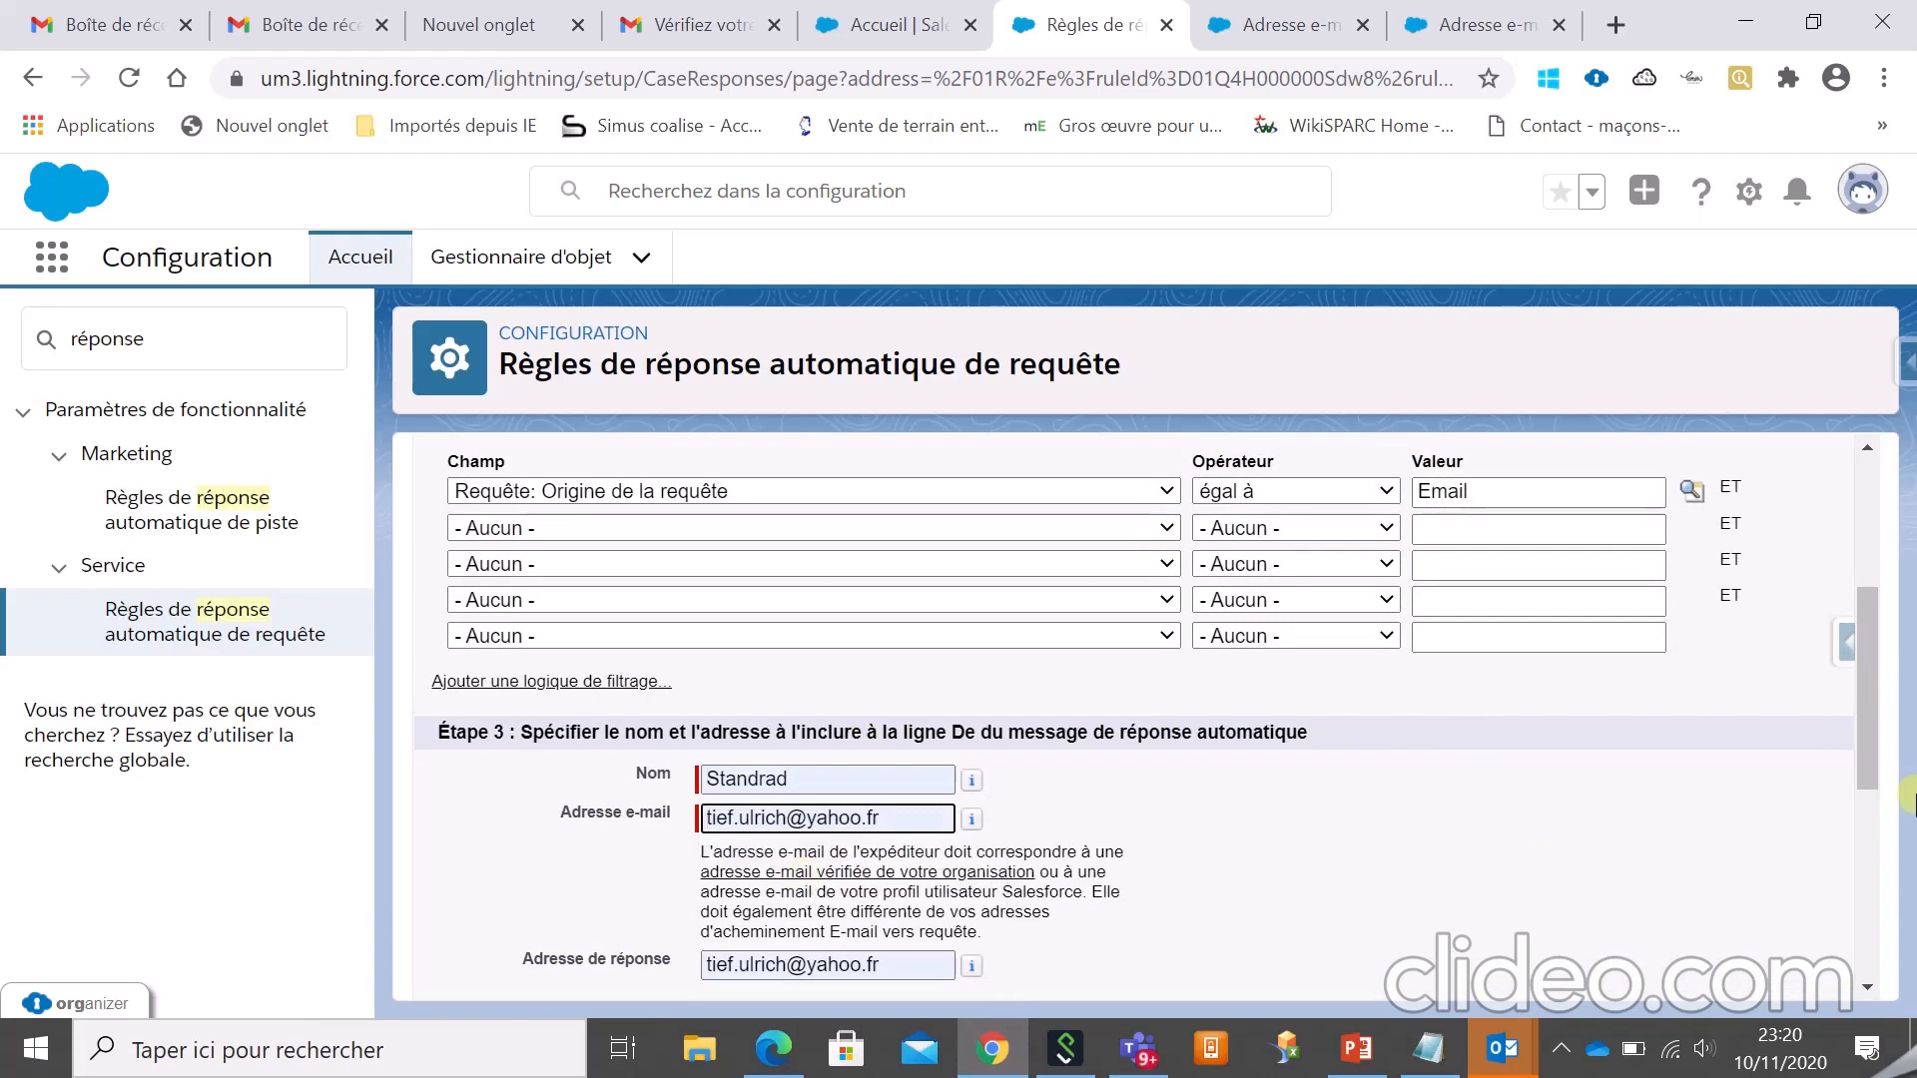
left_click_drag(1873, 651, 1865, 779)
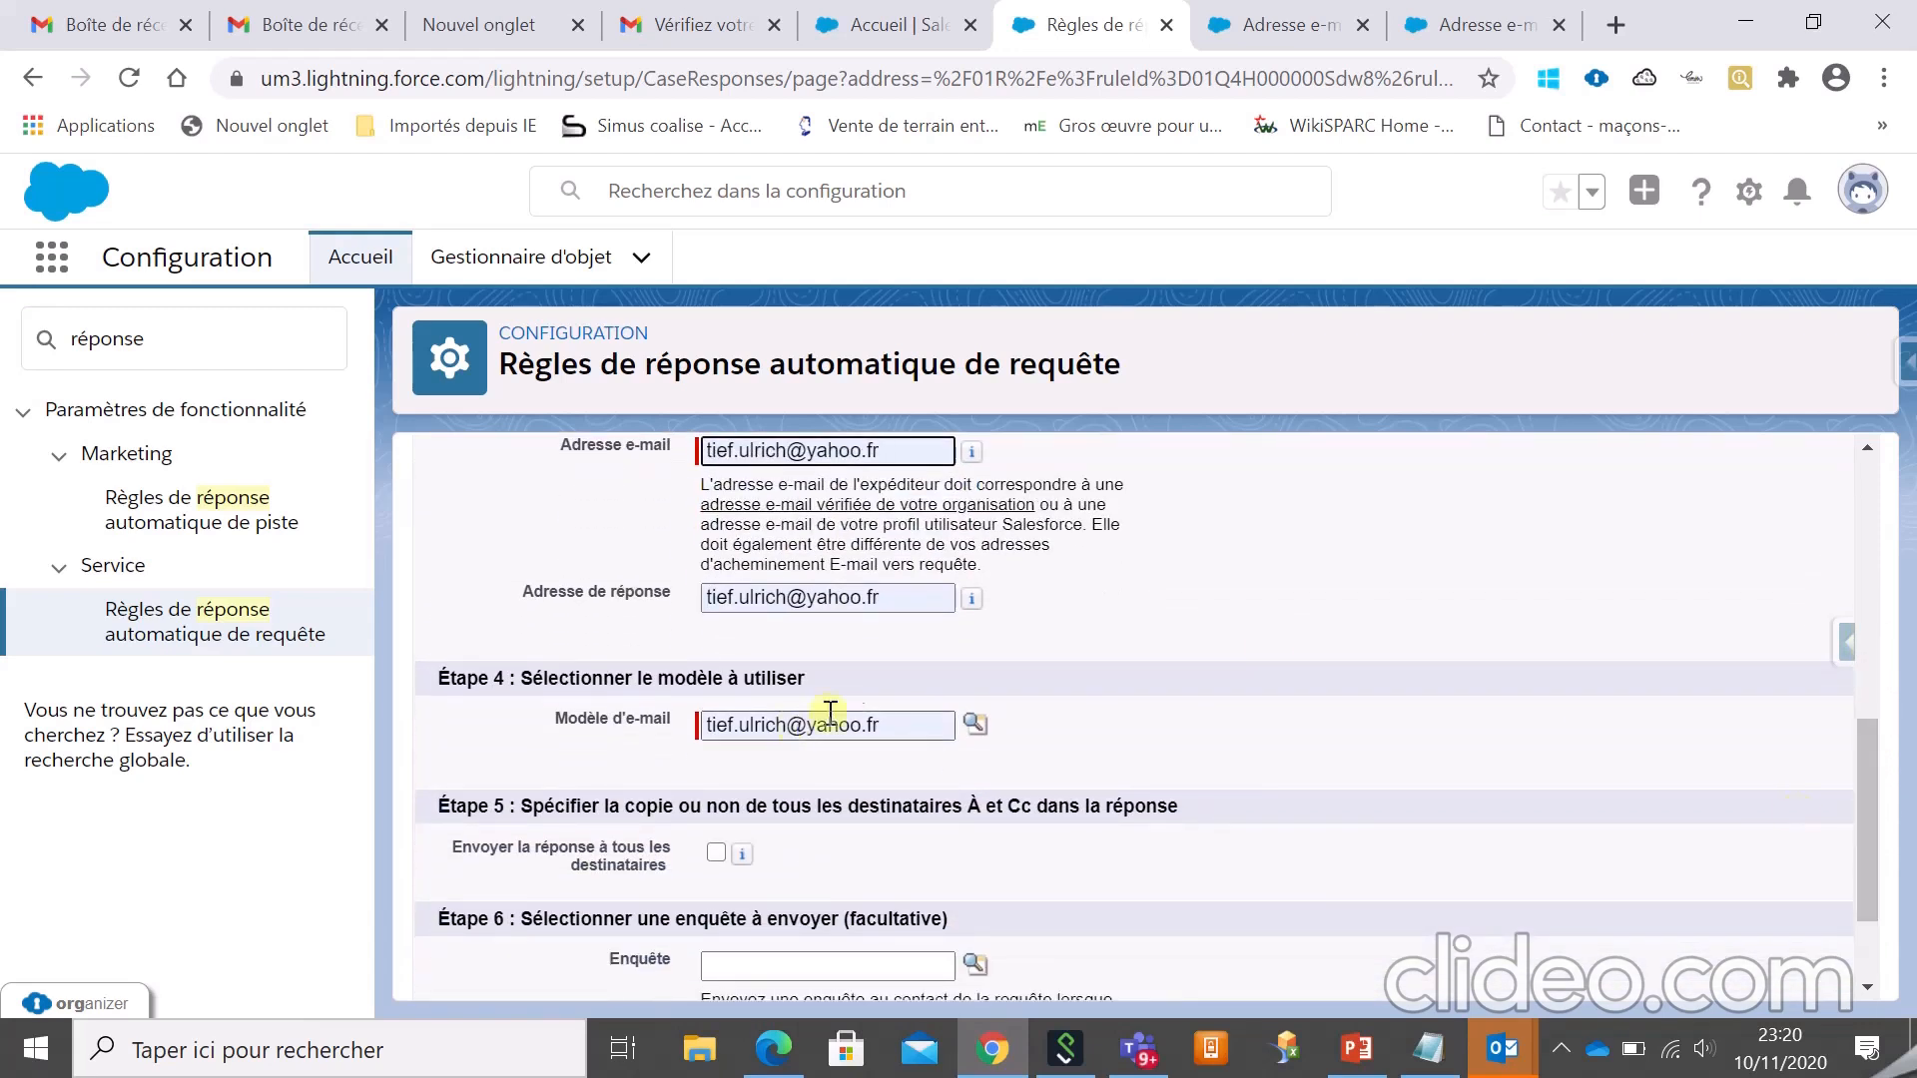
left_click(929, 719)
Step: Replace the wrong template value with Support: Case Response from the Modèle d'e-mail lookup
key("ctrl+a")
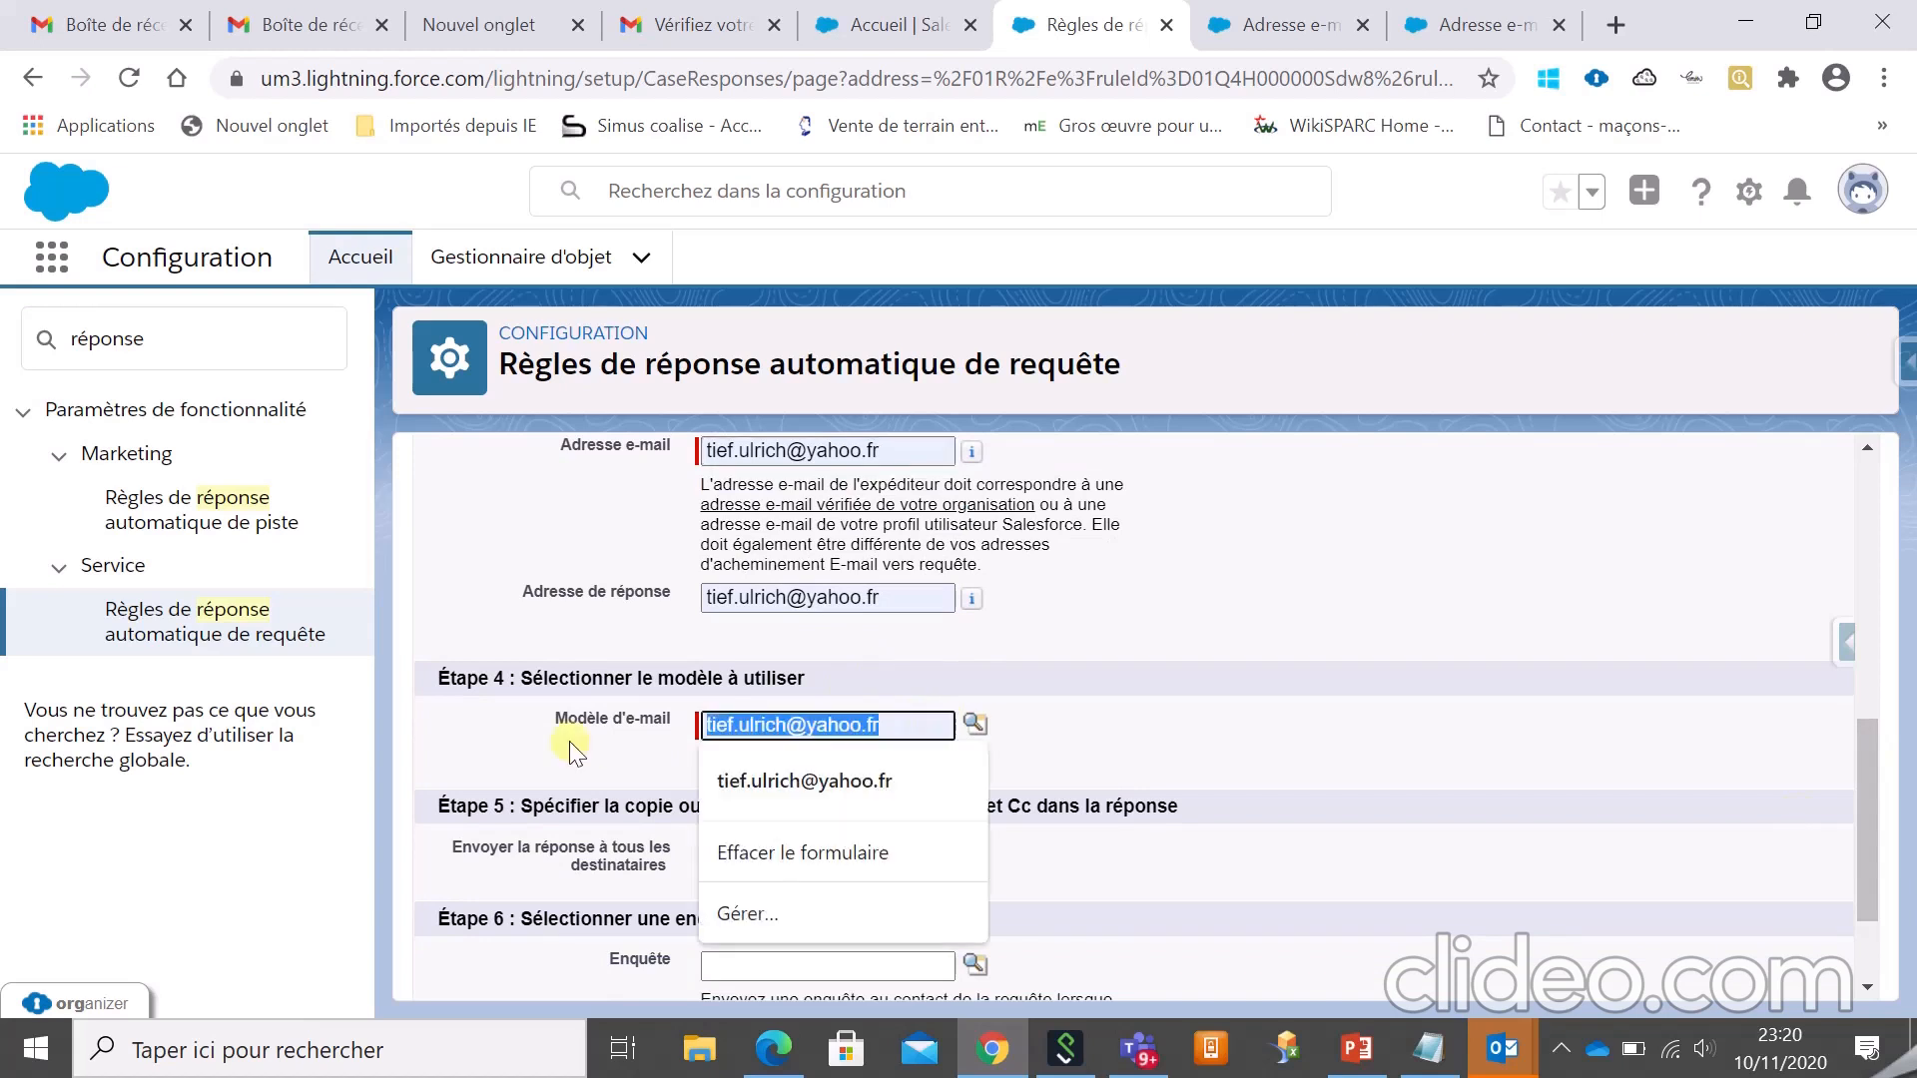
key("BackSpace")
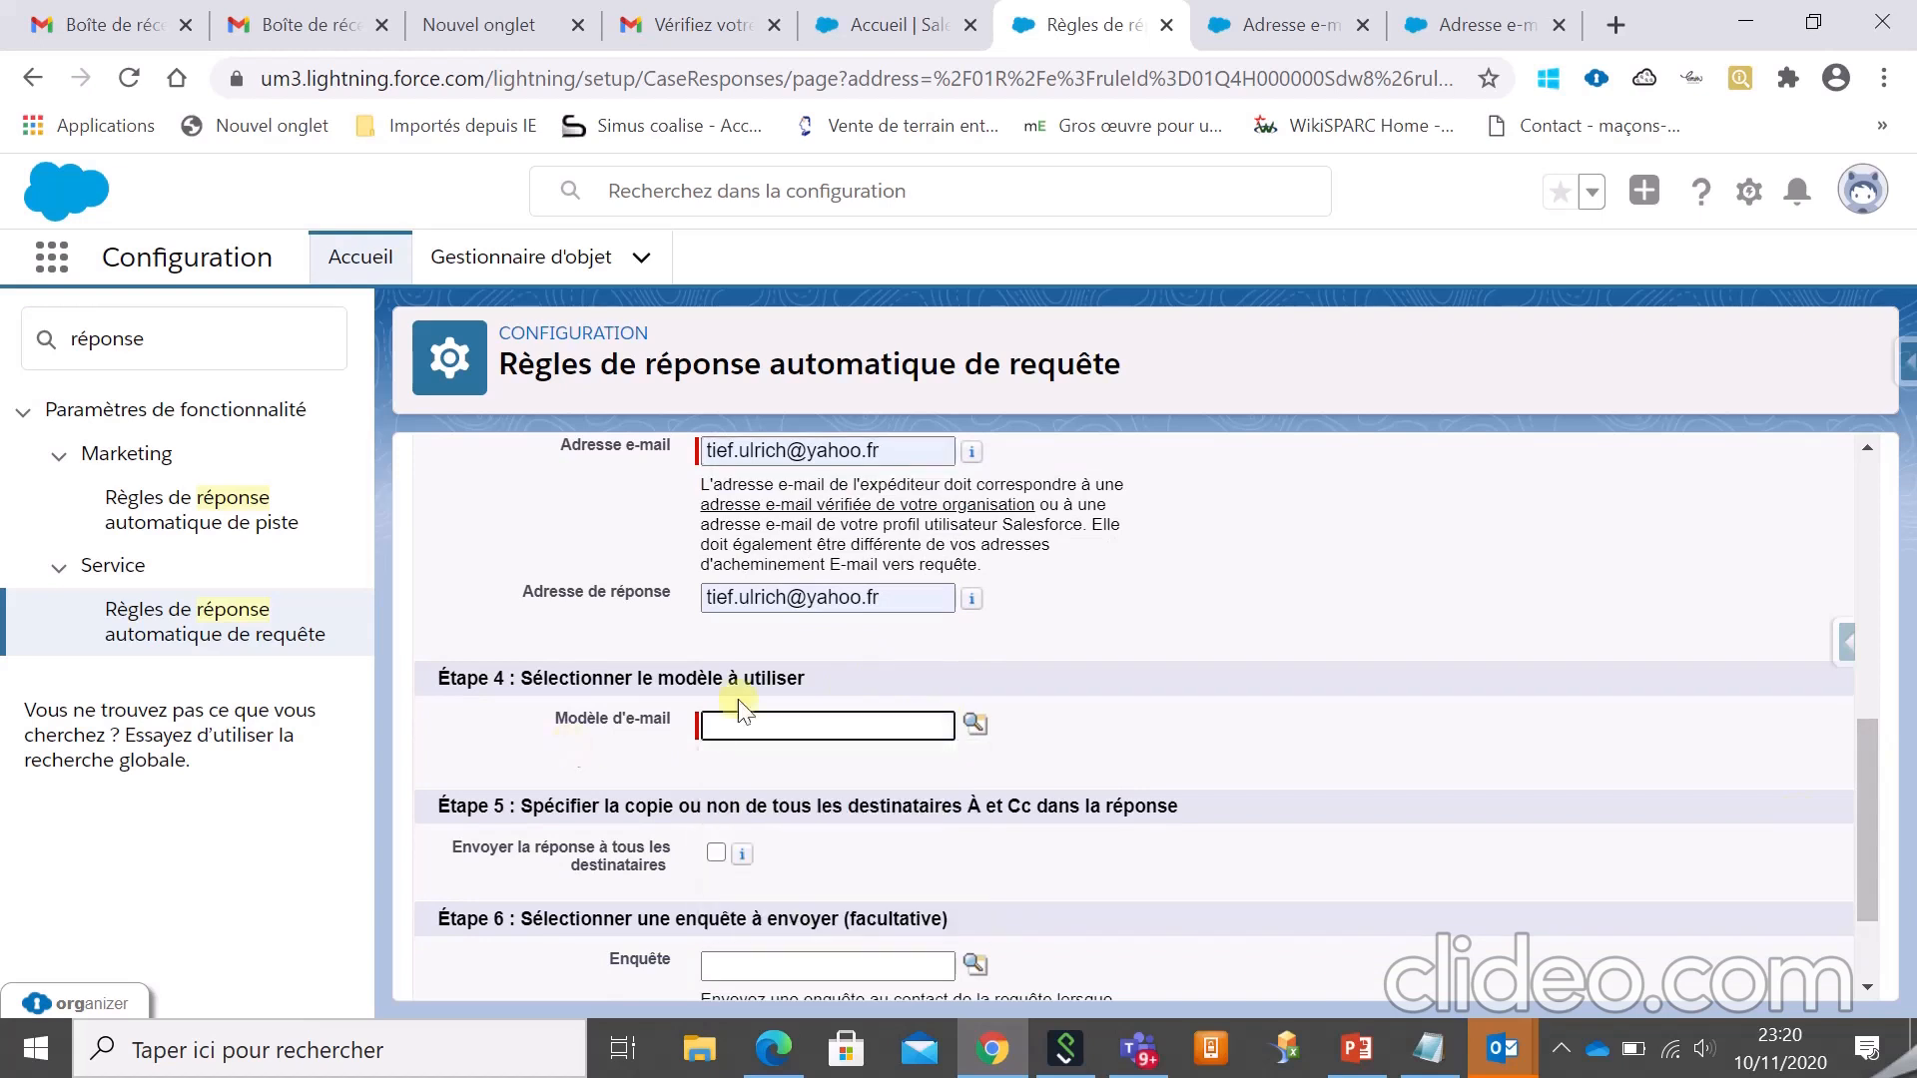
left_click(976, 723)
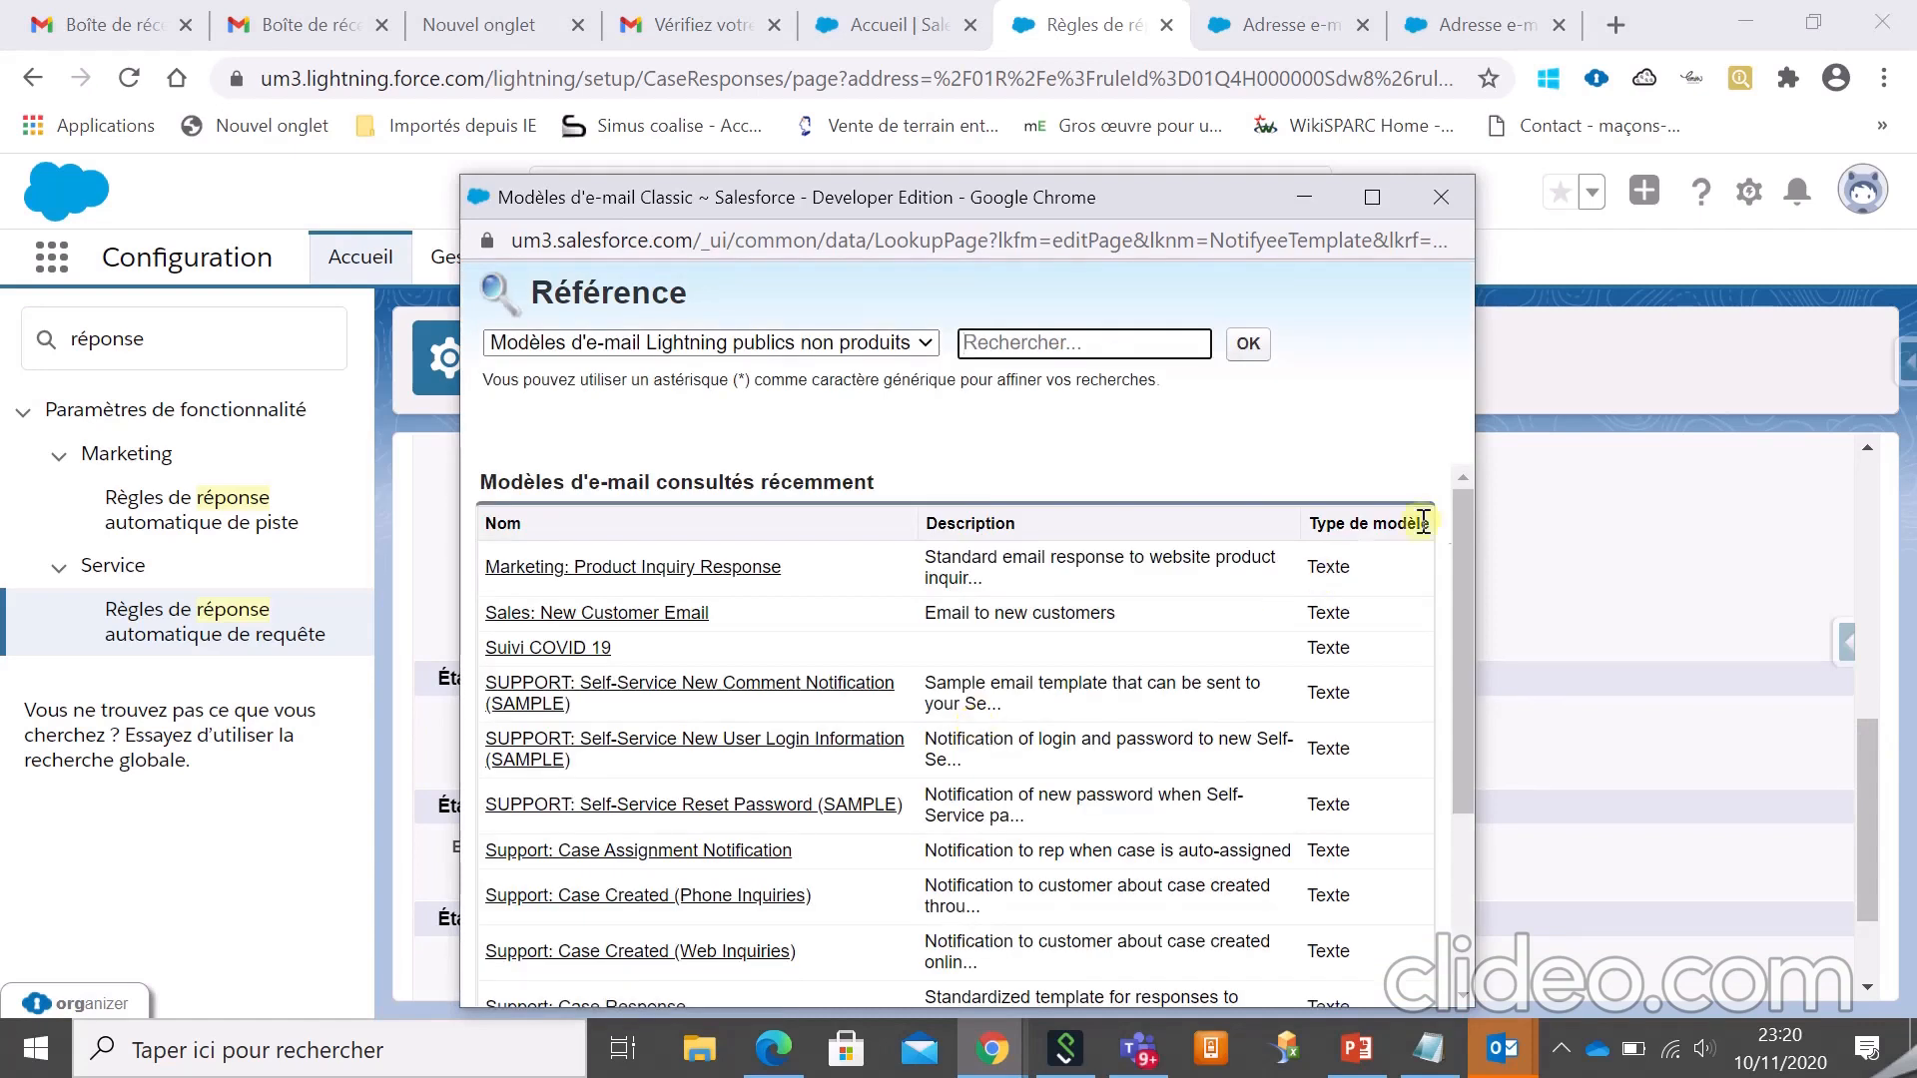
left_click_drag(1462, 524, 1452, 782)
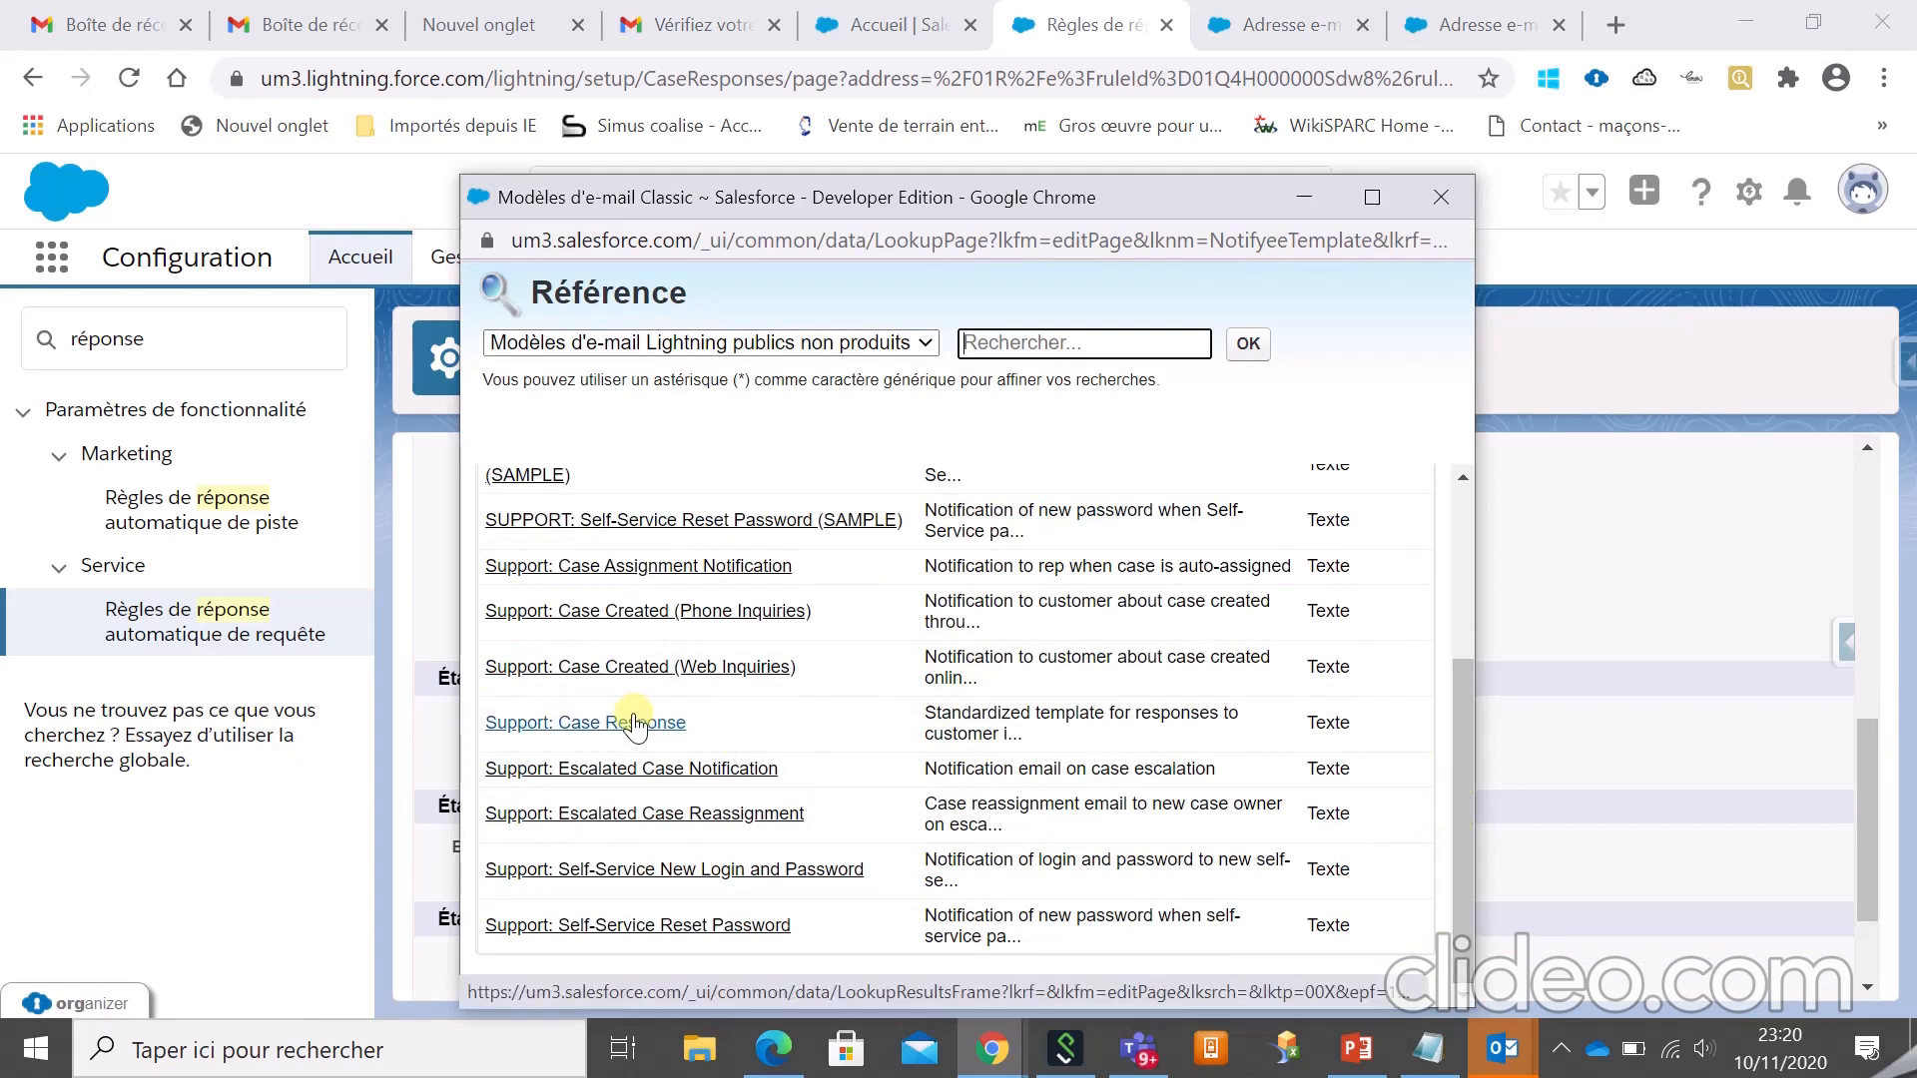
left_click_drag(1459, 738, 1459, 543)
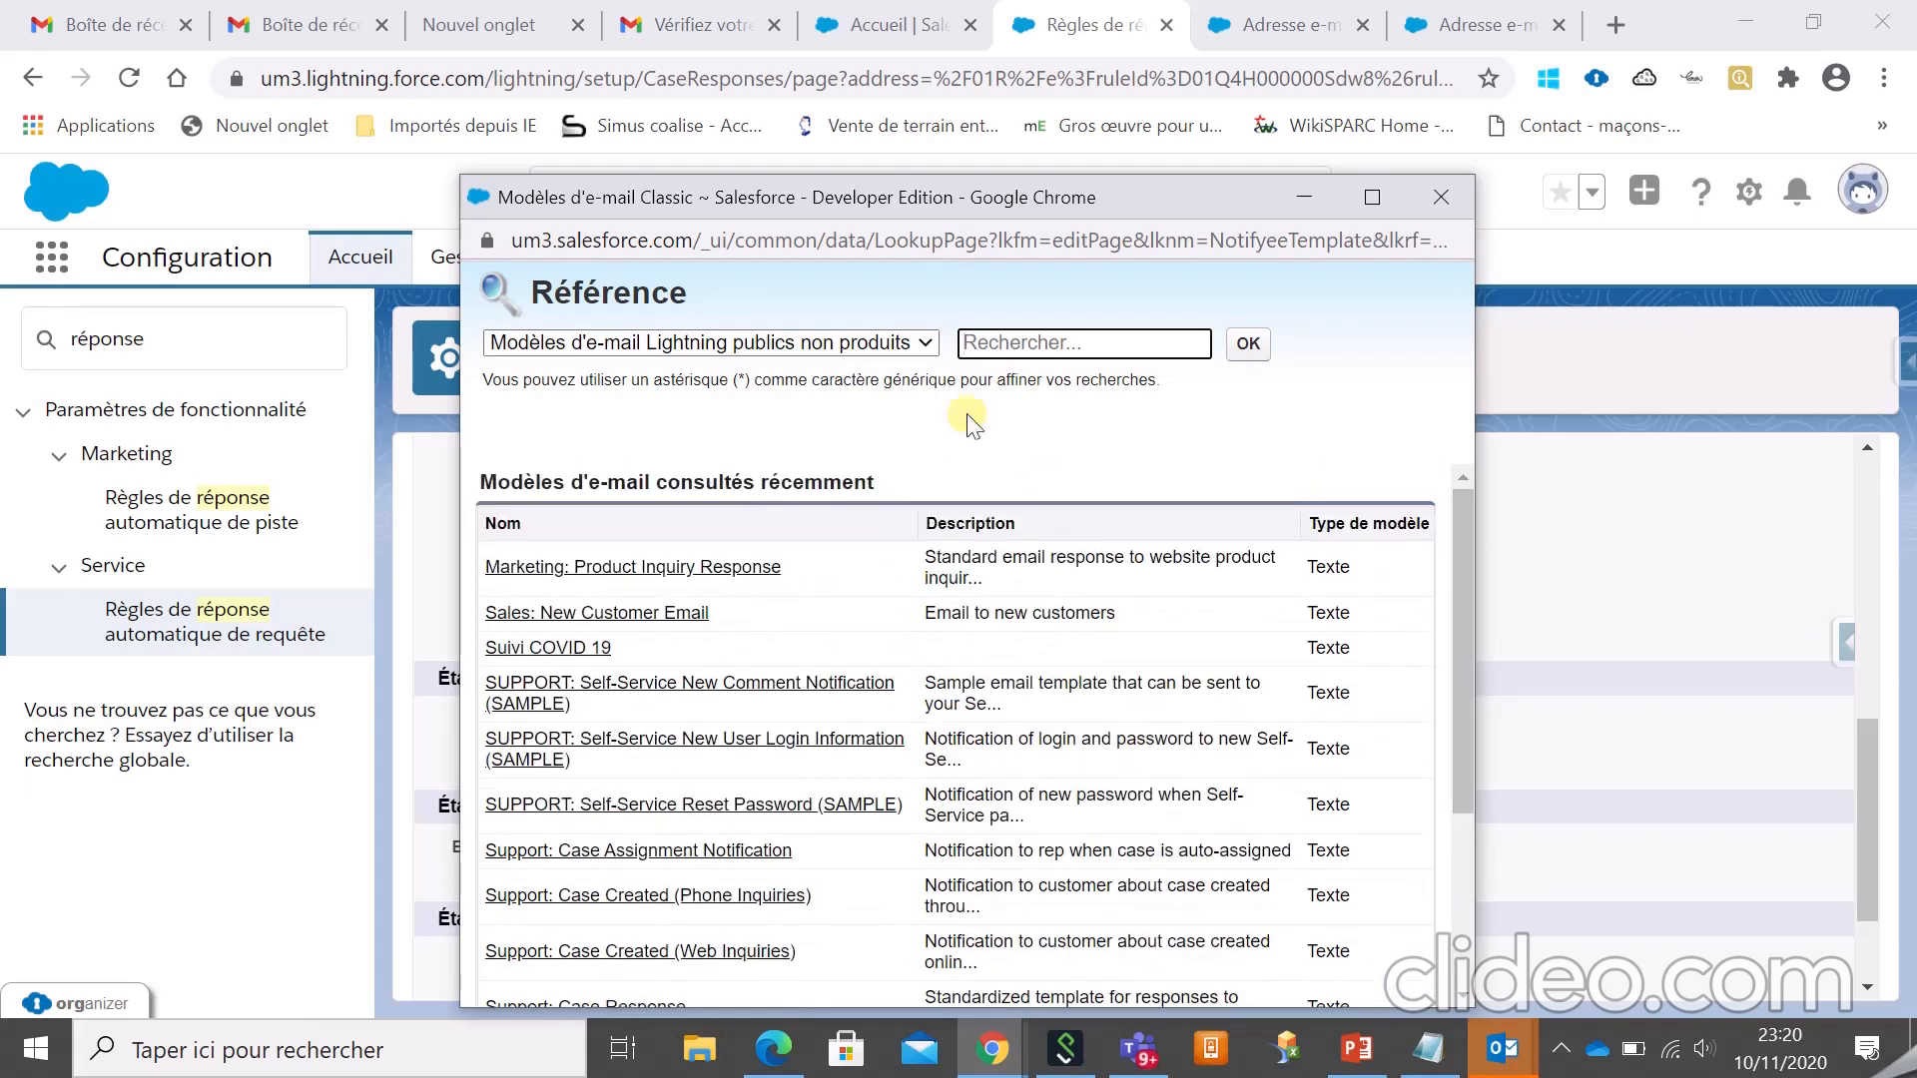
left_click(911, 343)
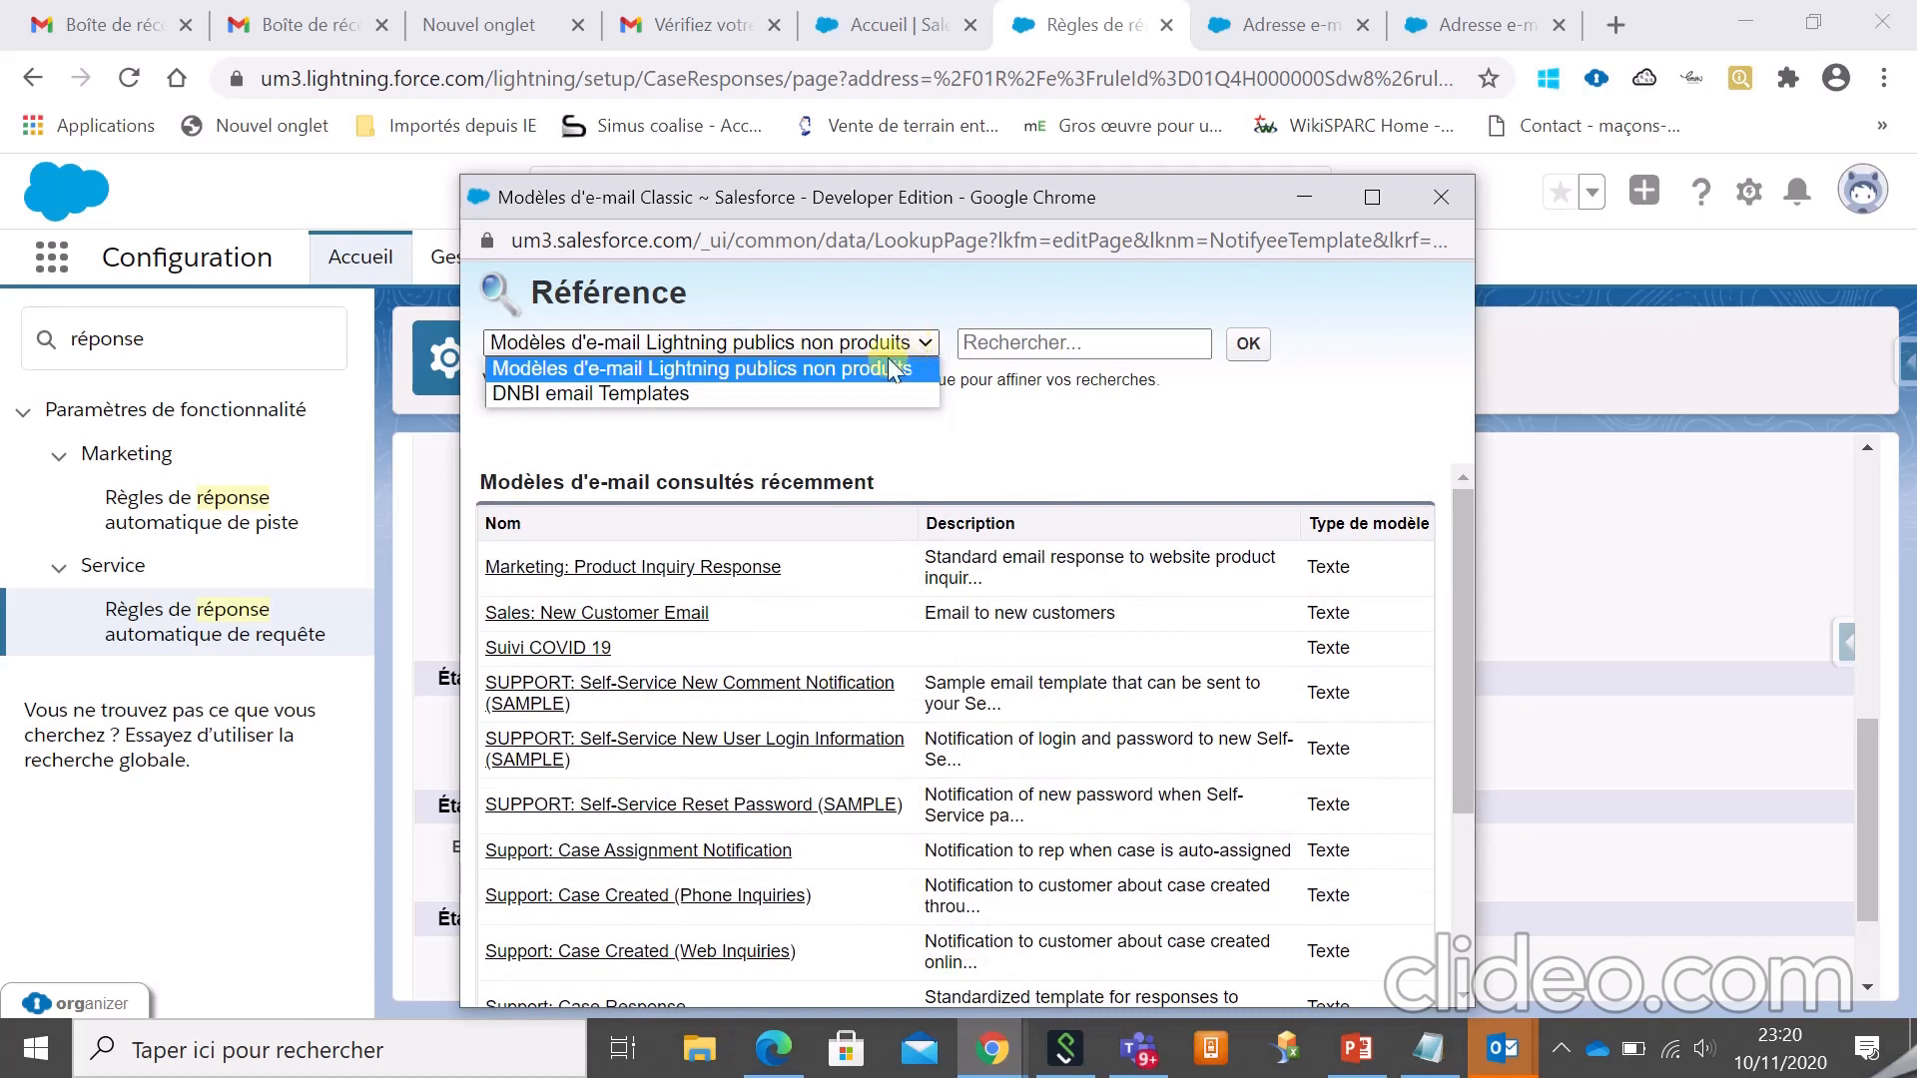
left_click(1056, 436)
left_click_drag(1465, 524, 1476, 731)
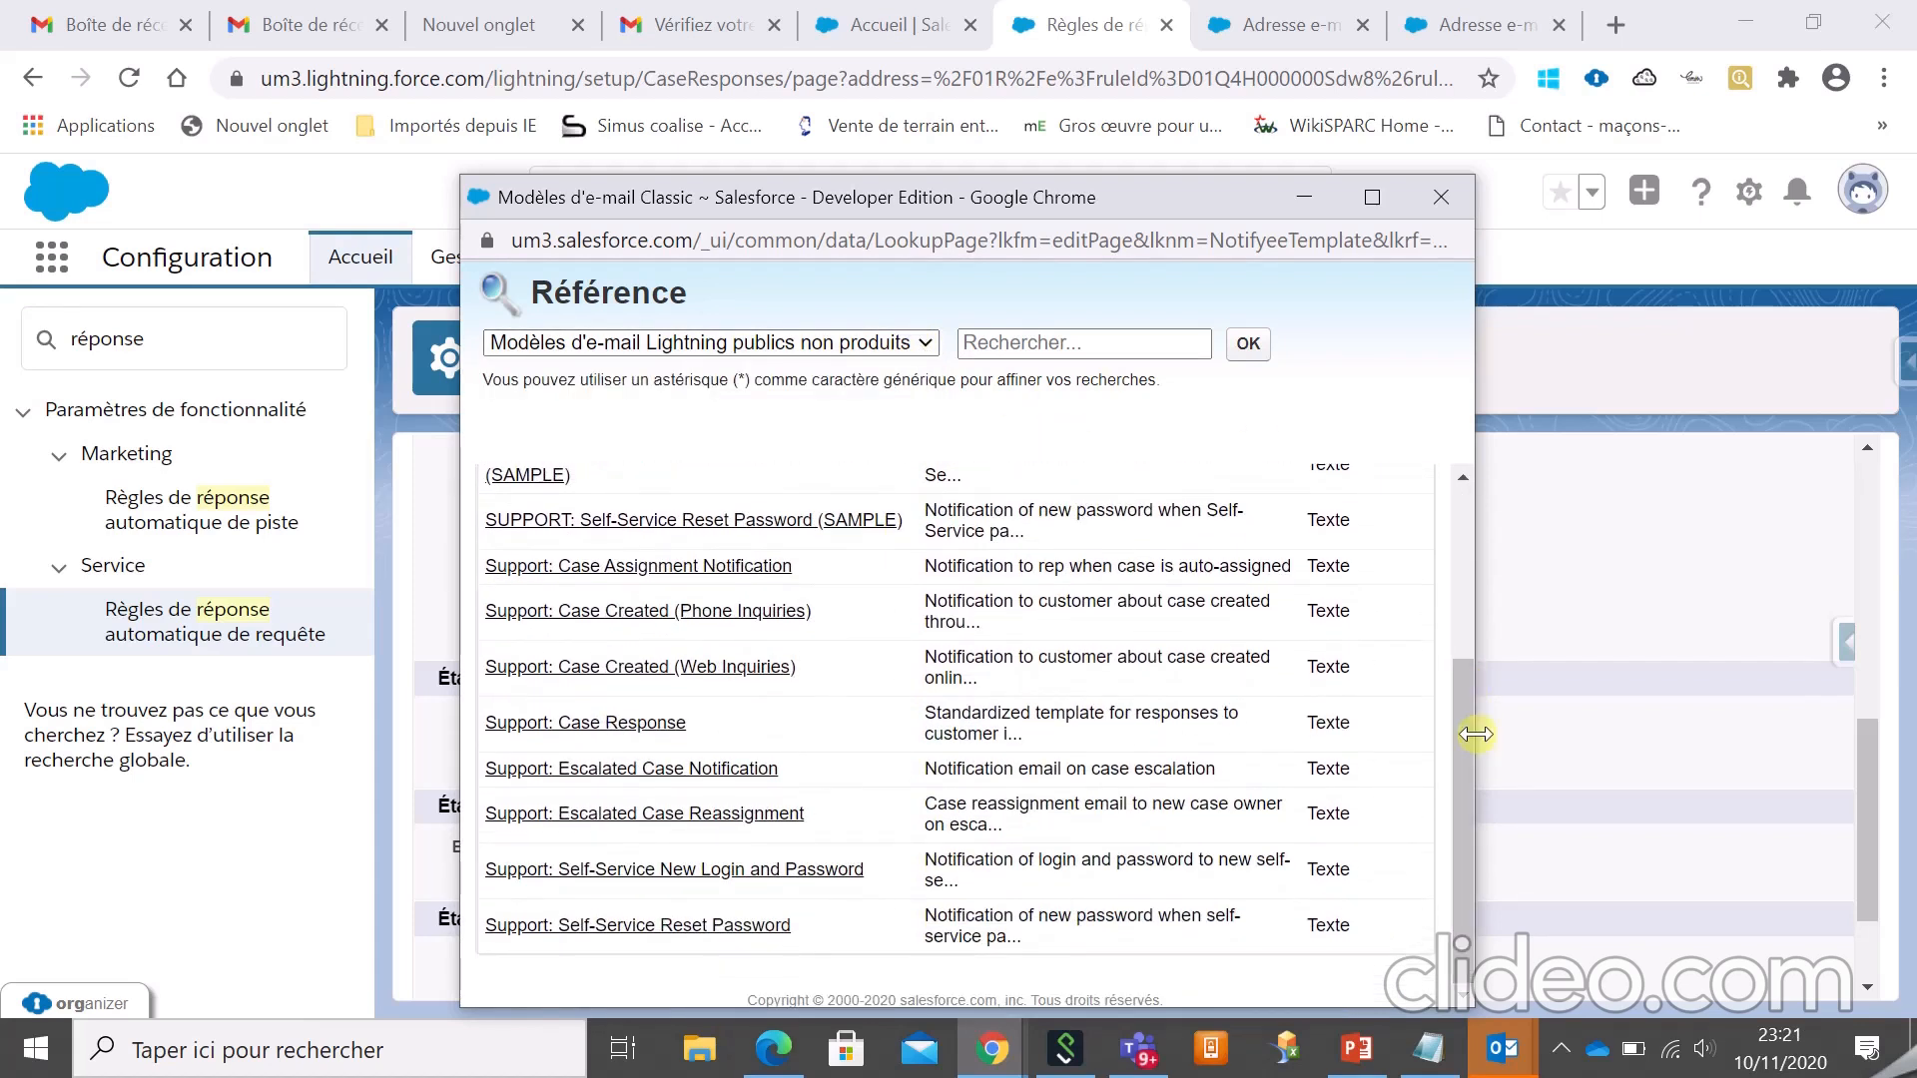
left_click(629, 725)
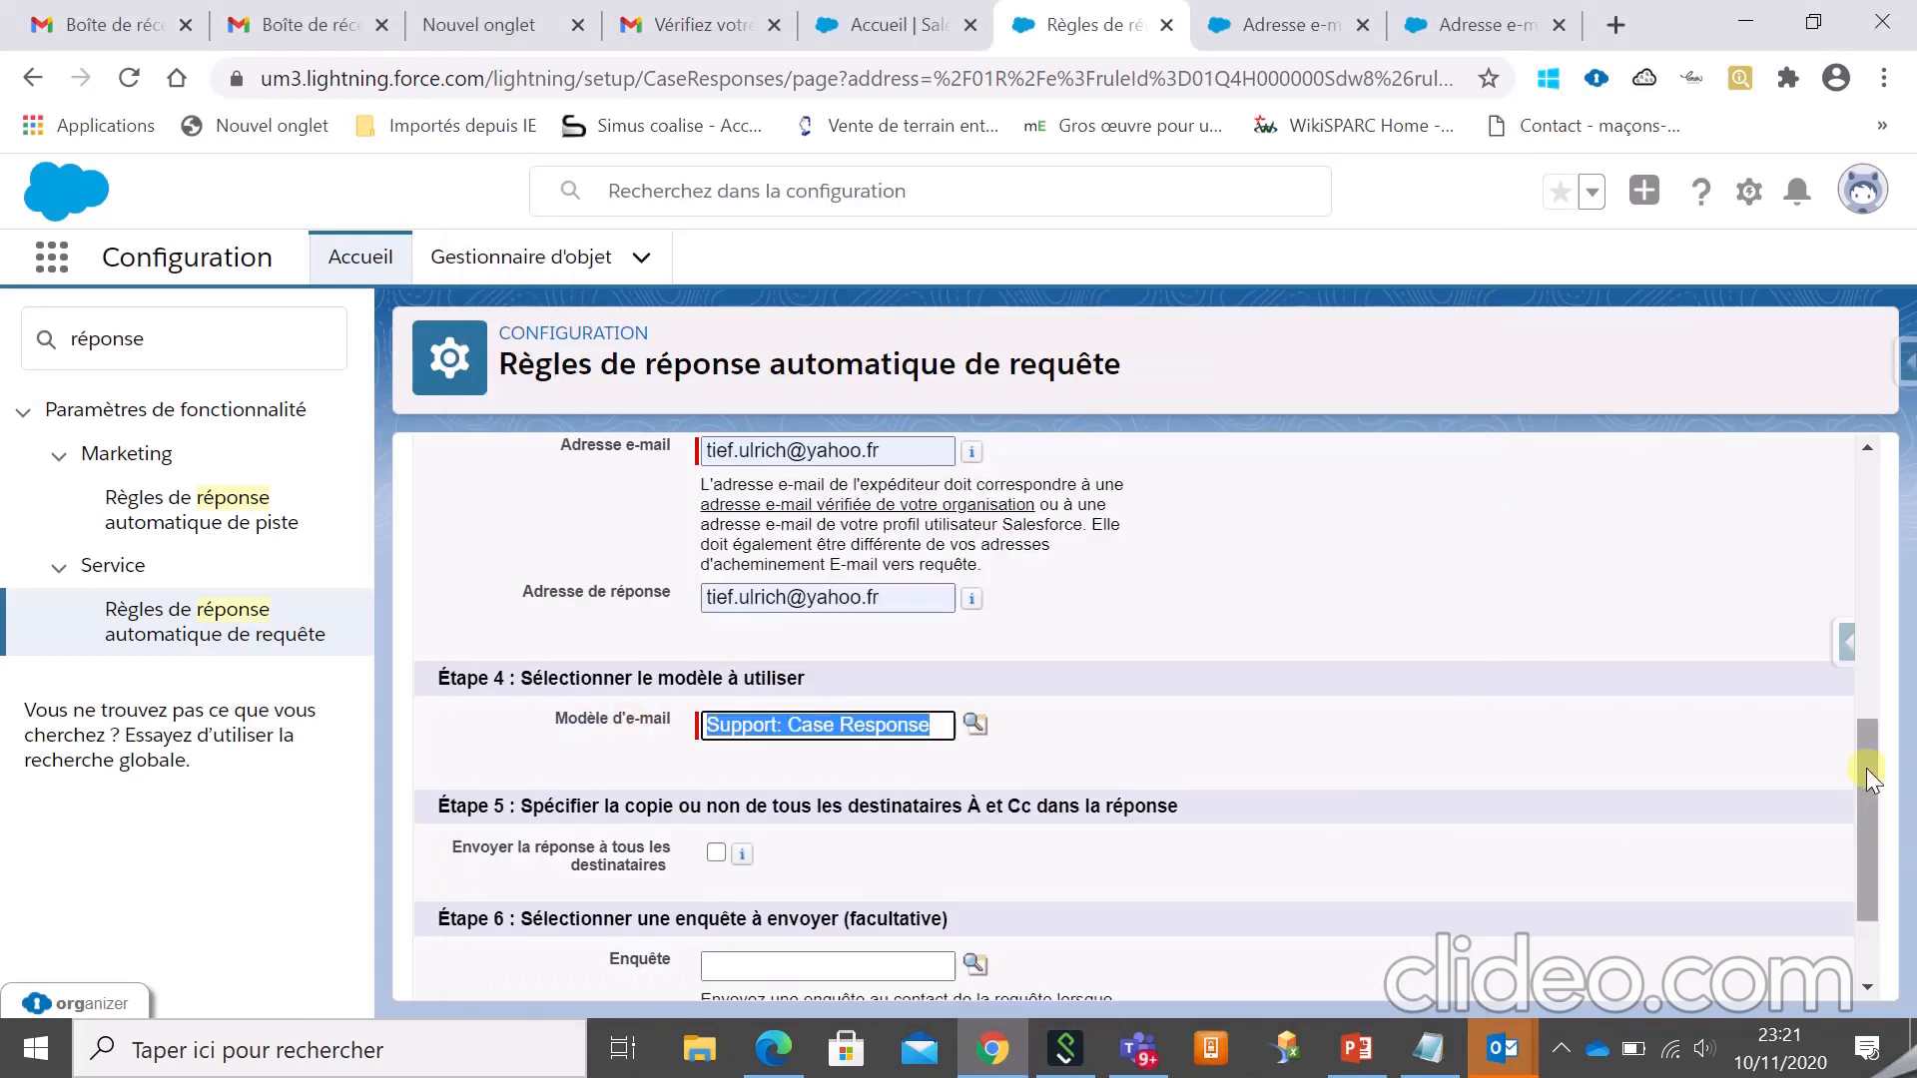
Step: Save the rule entry so priorisation covid lists it with sort order 1
left_click_drag(1866, 769, 1861, 919)
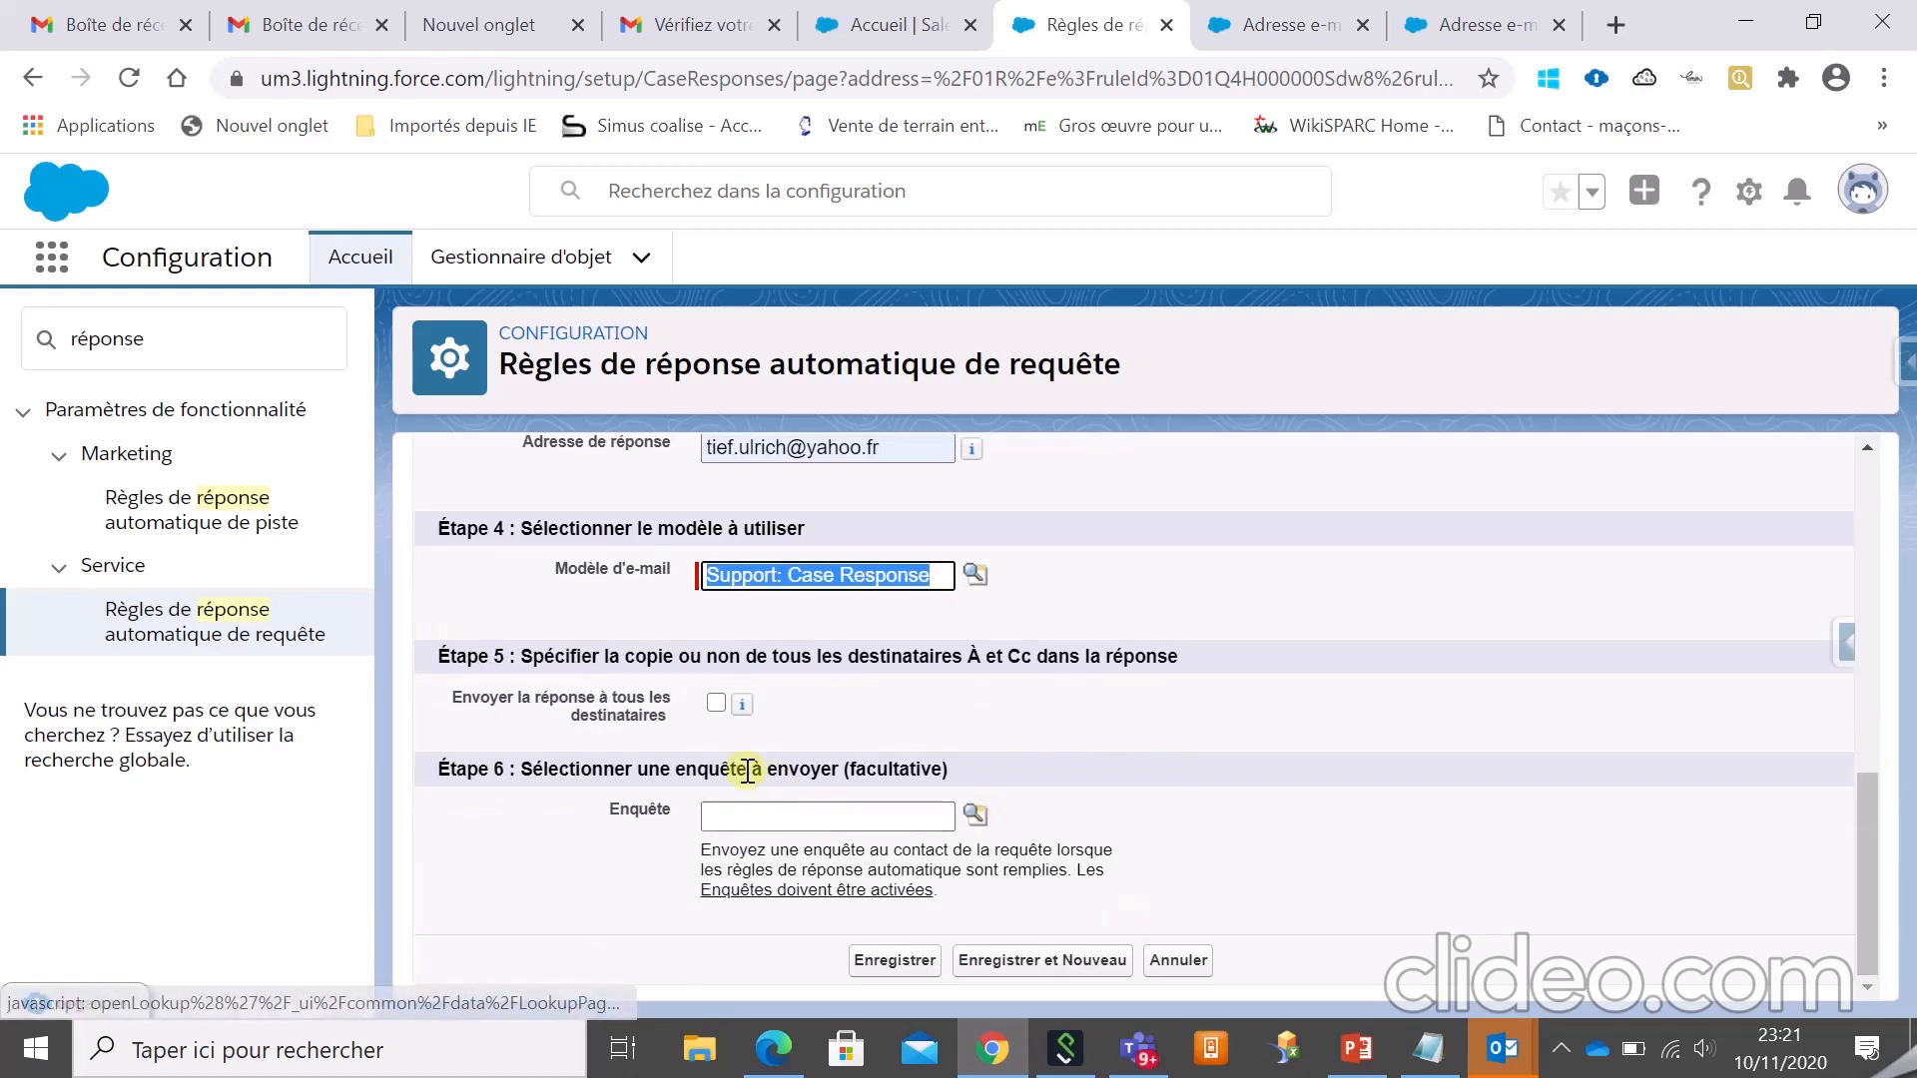
left_click(887, 960)
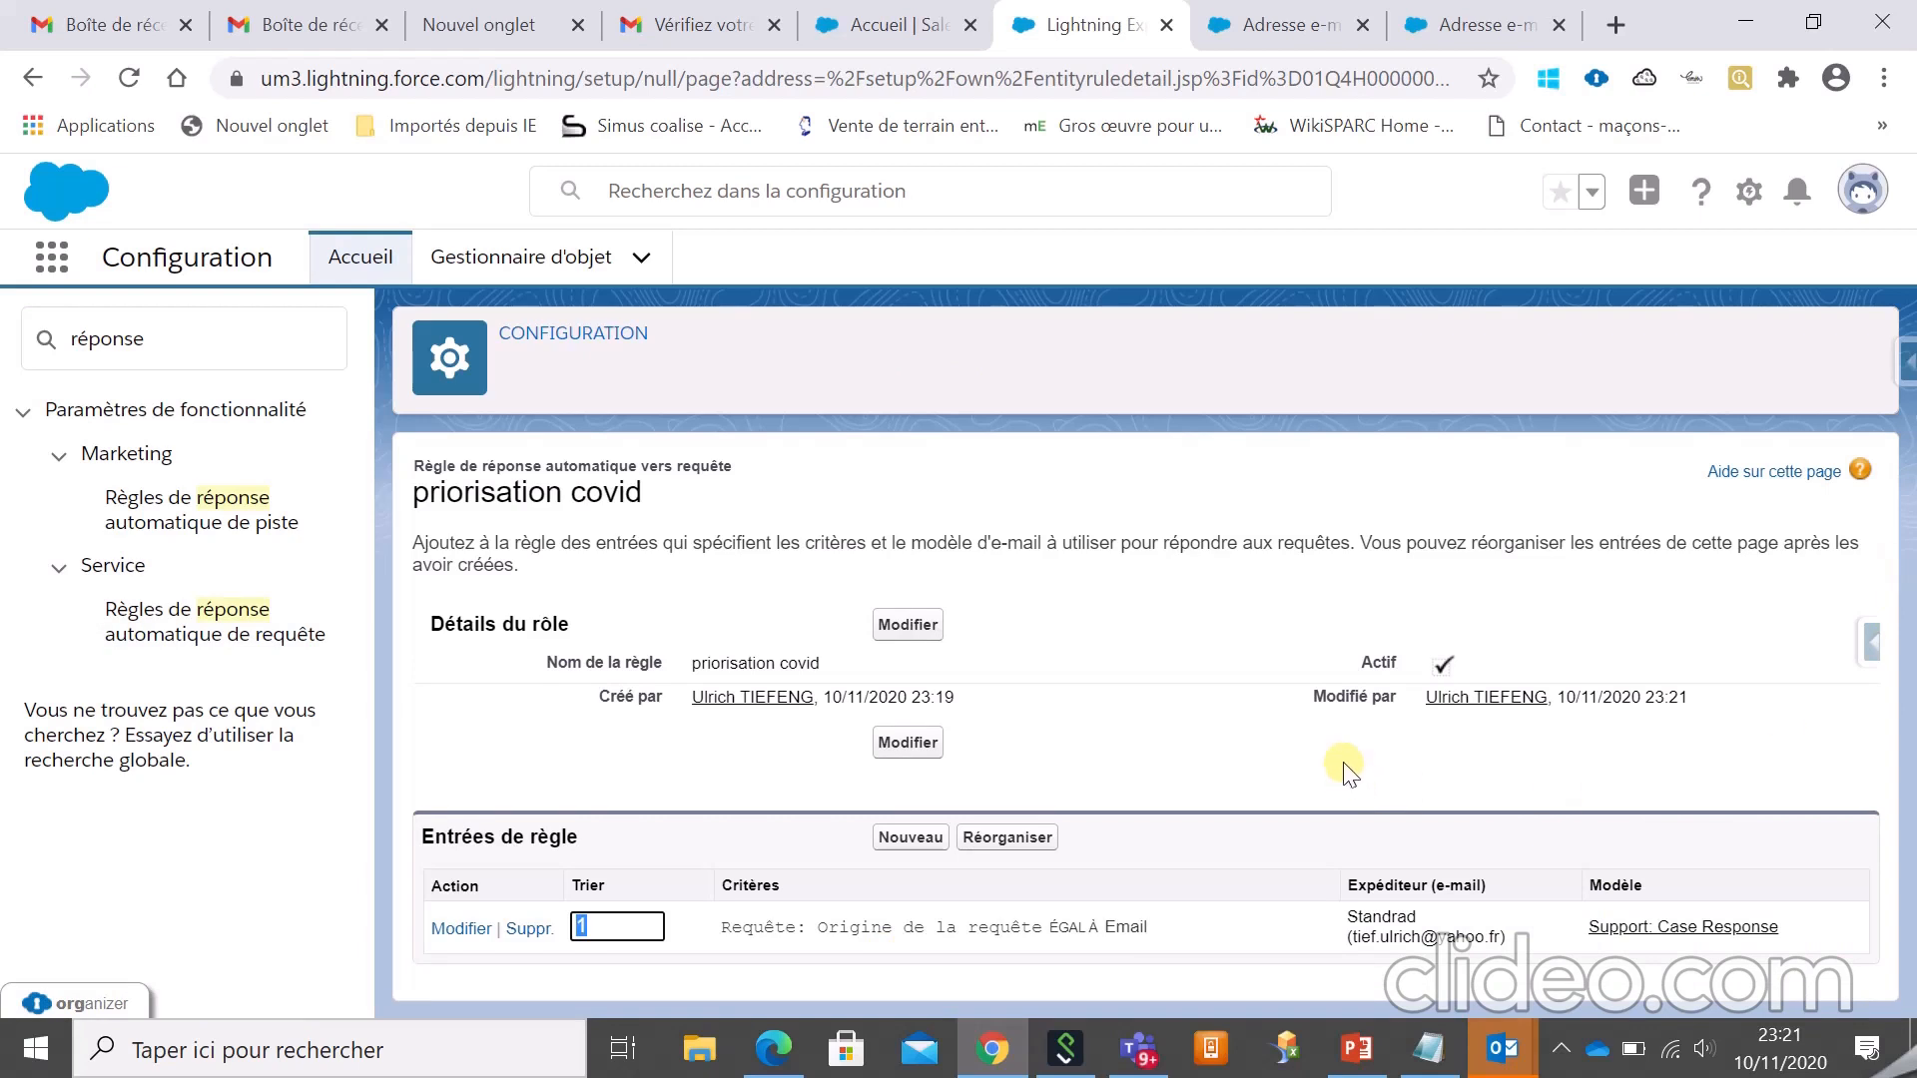
left_click(1292, 763)
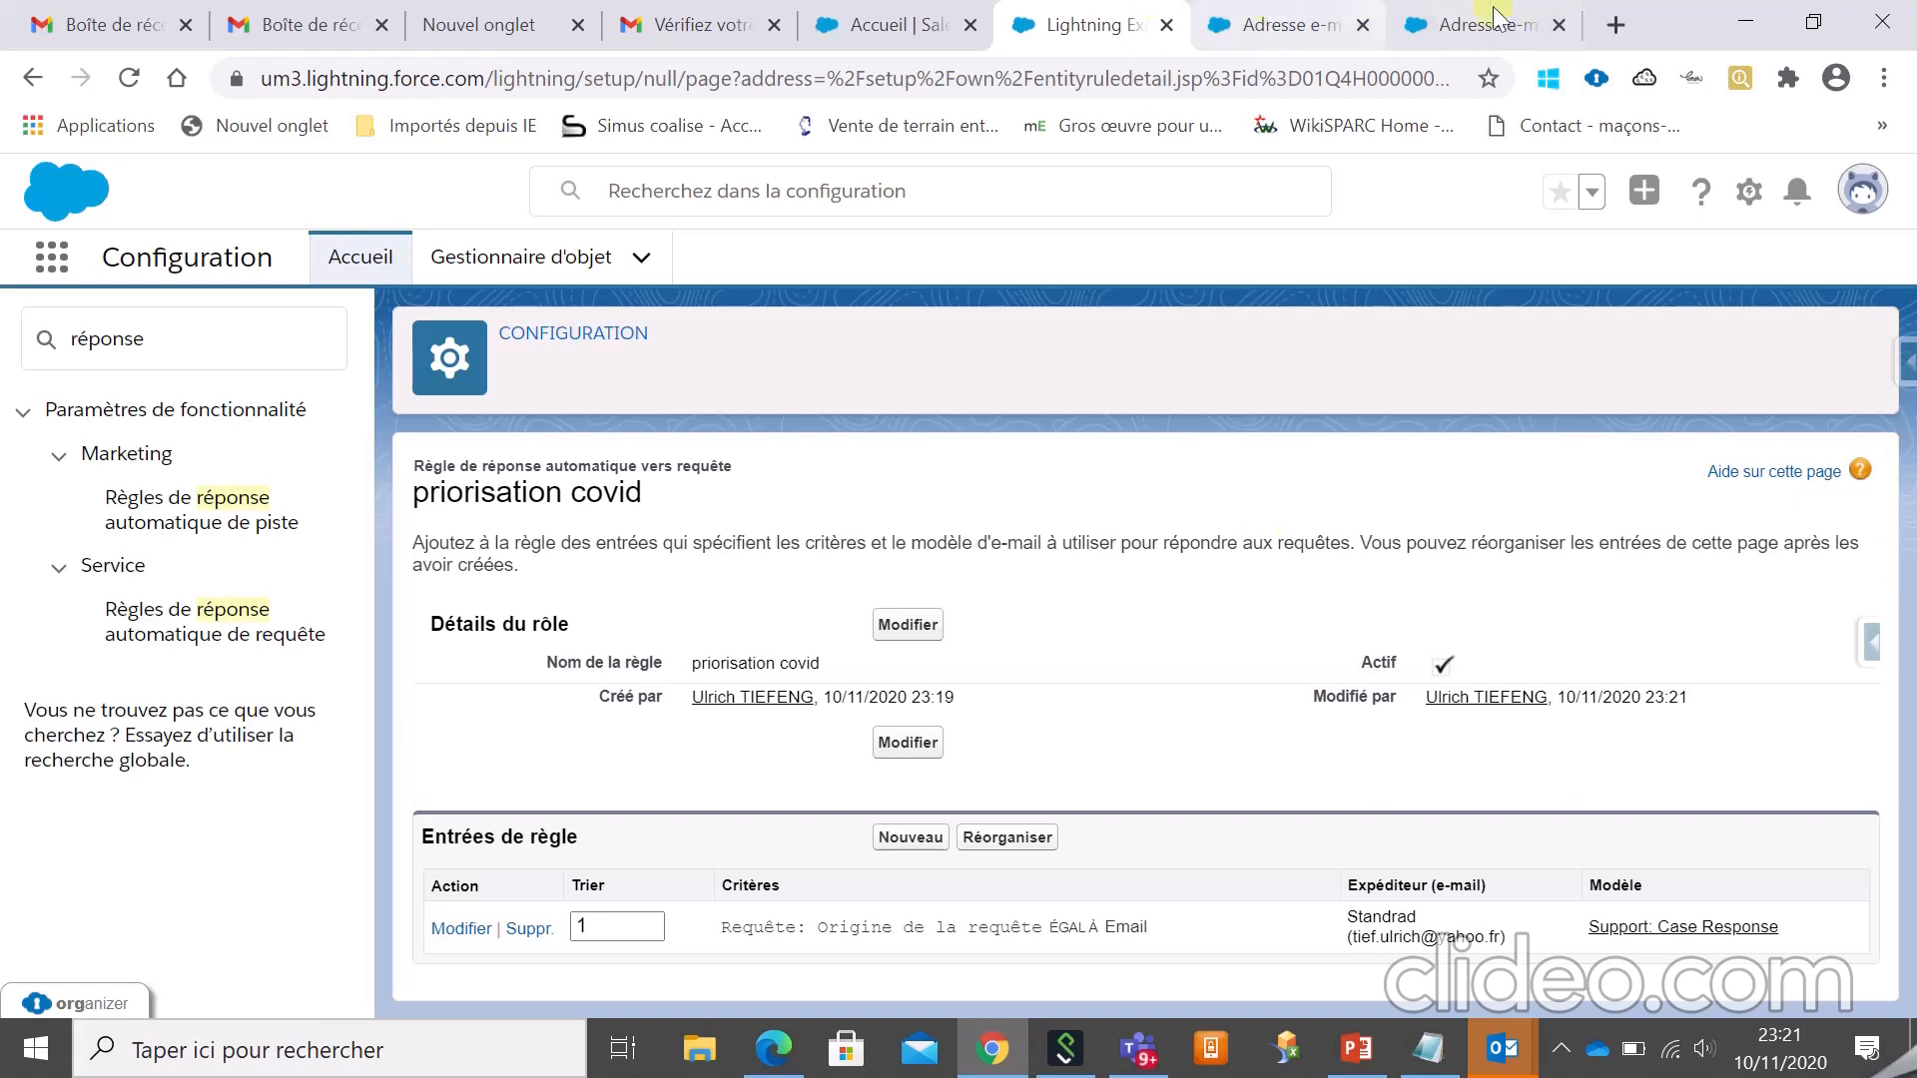
Step: In a new Chrome tab, switch the Google session to the test account
left_click(1616, 25)
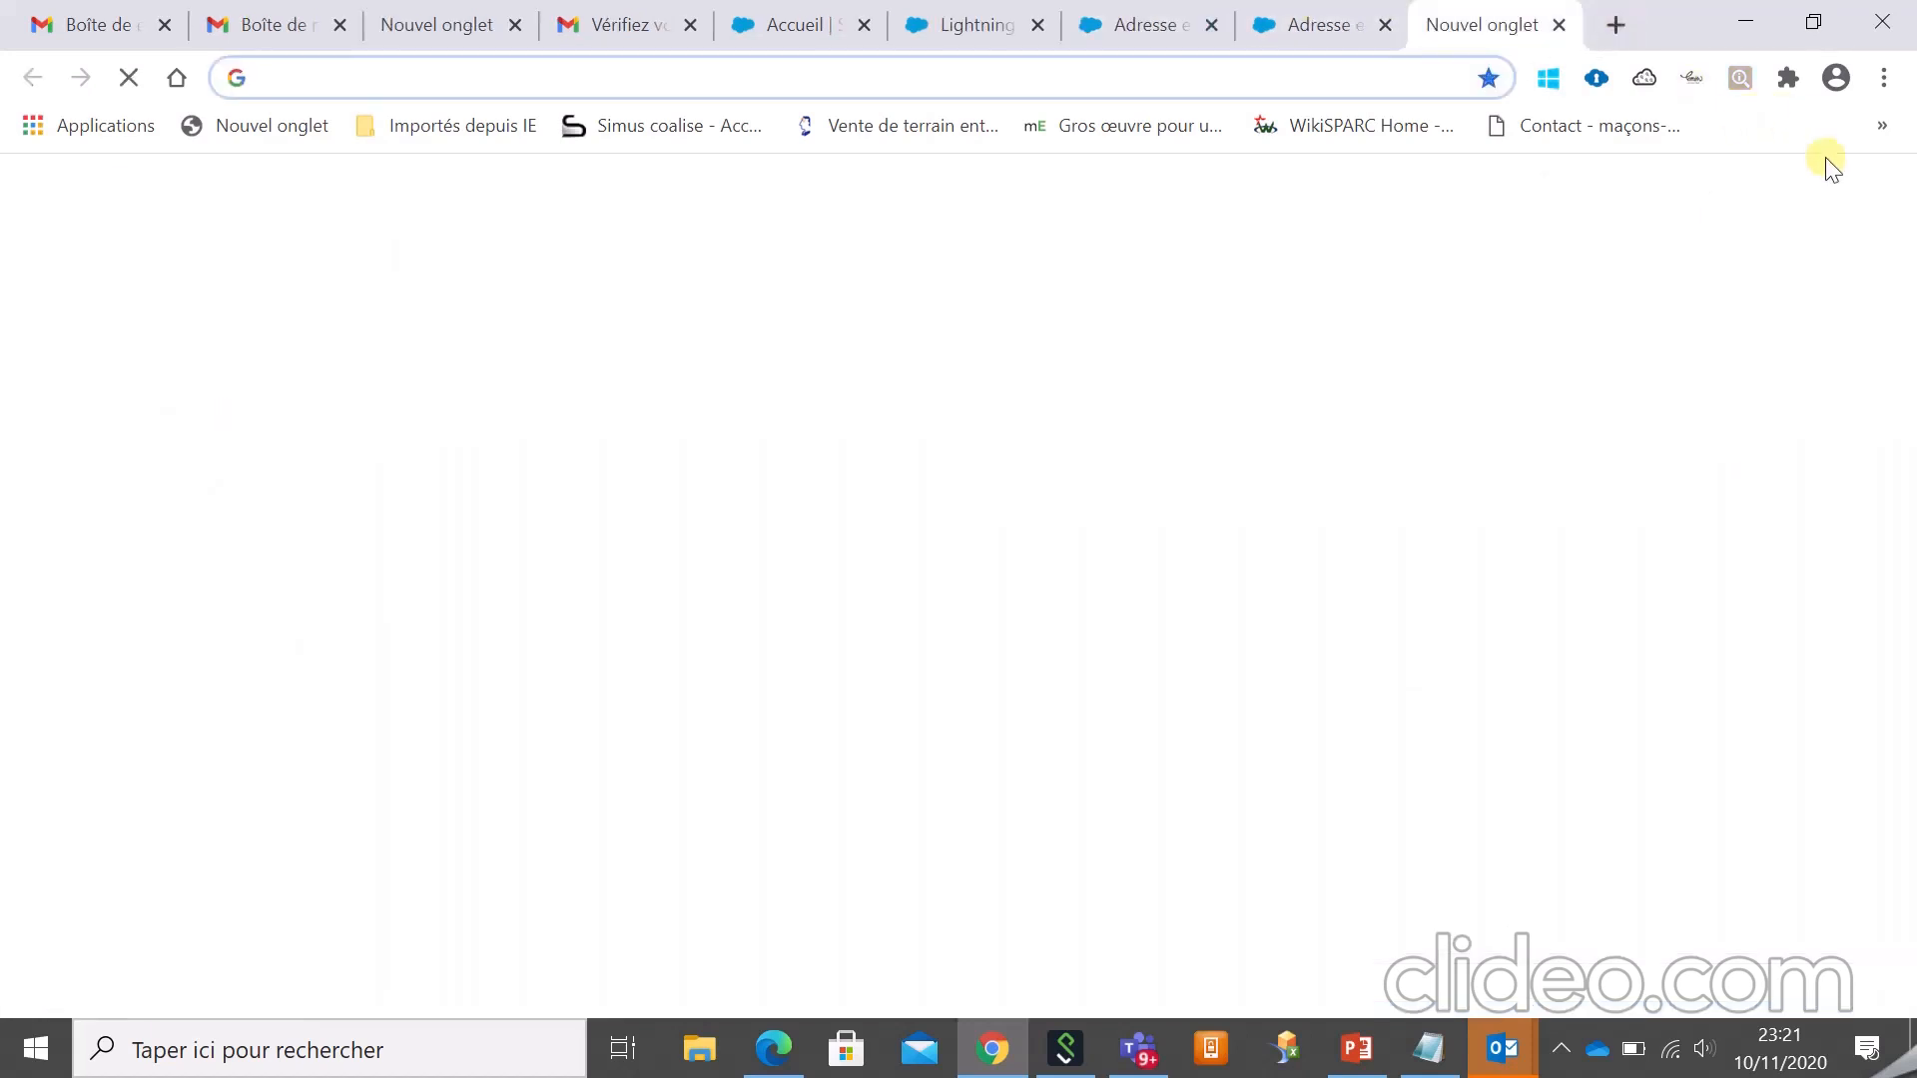
left_click(619, 14)
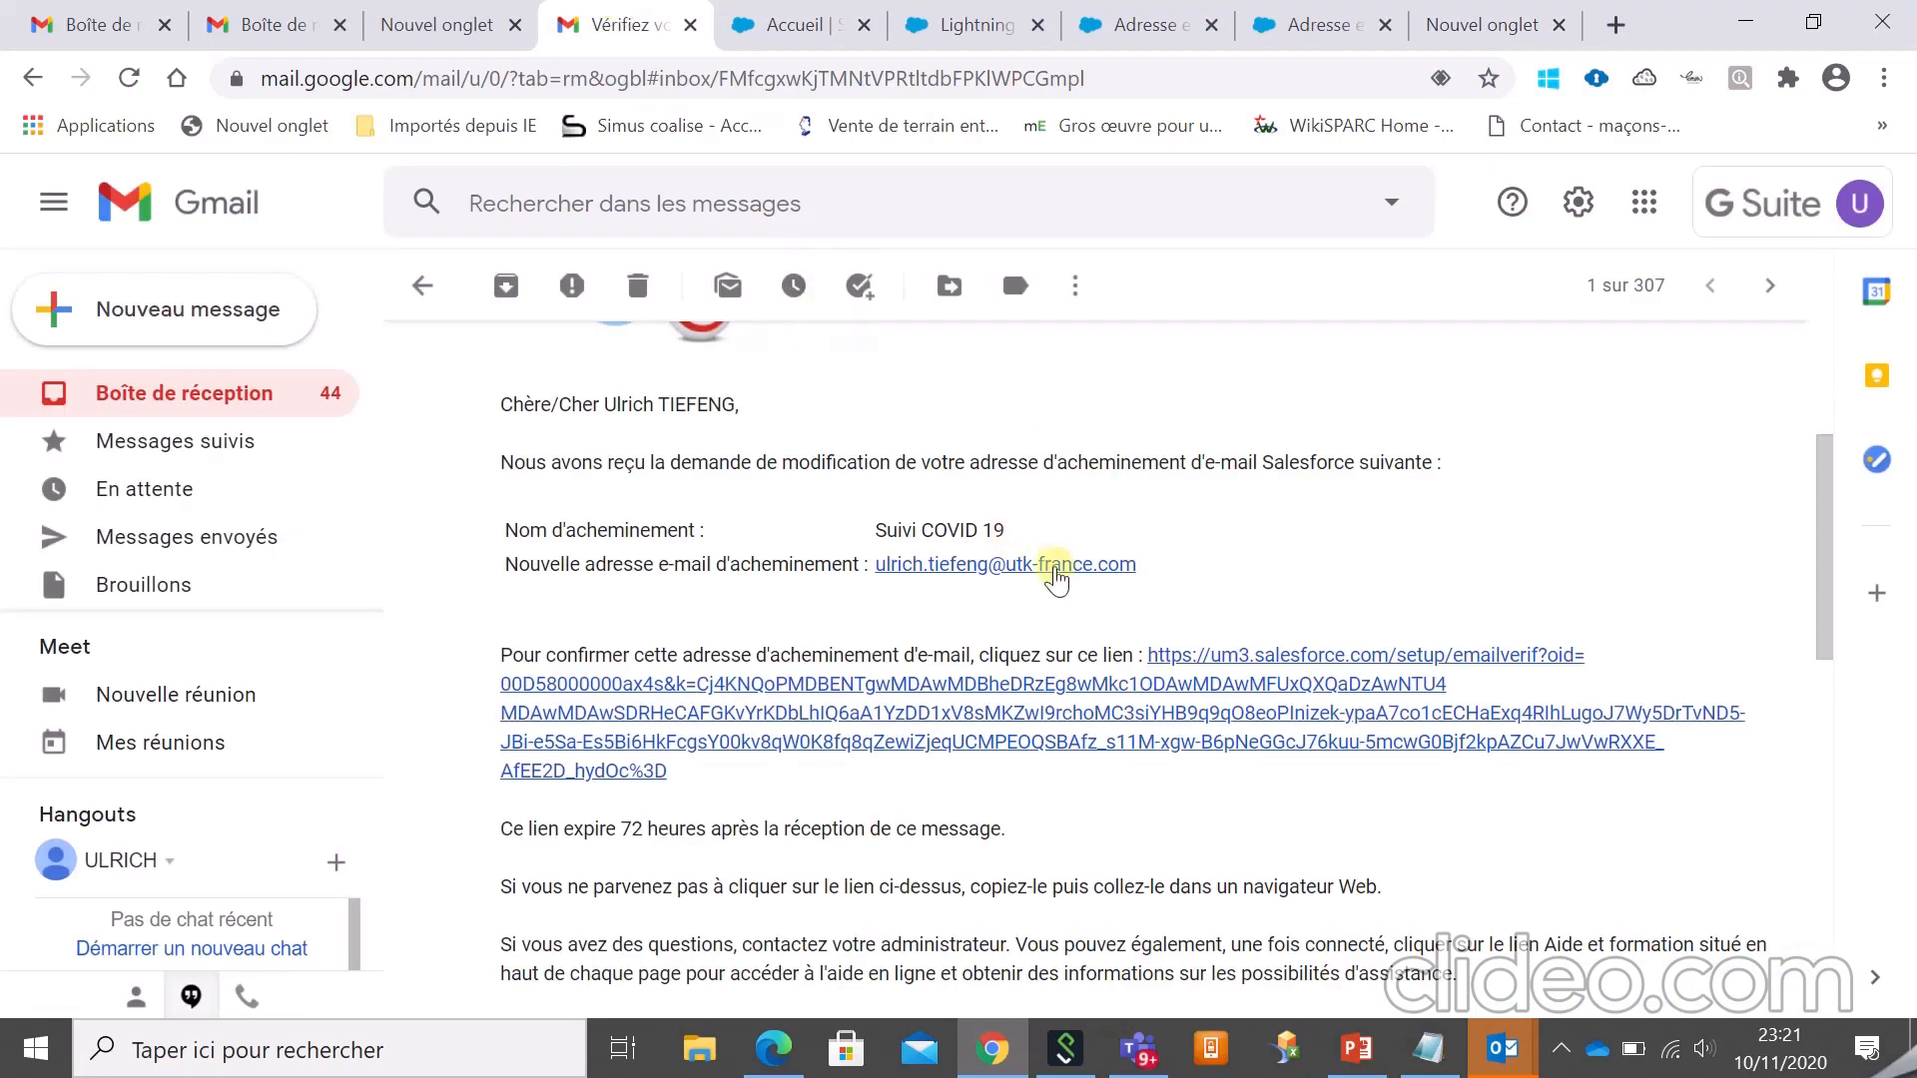
left_click(1491, 16)
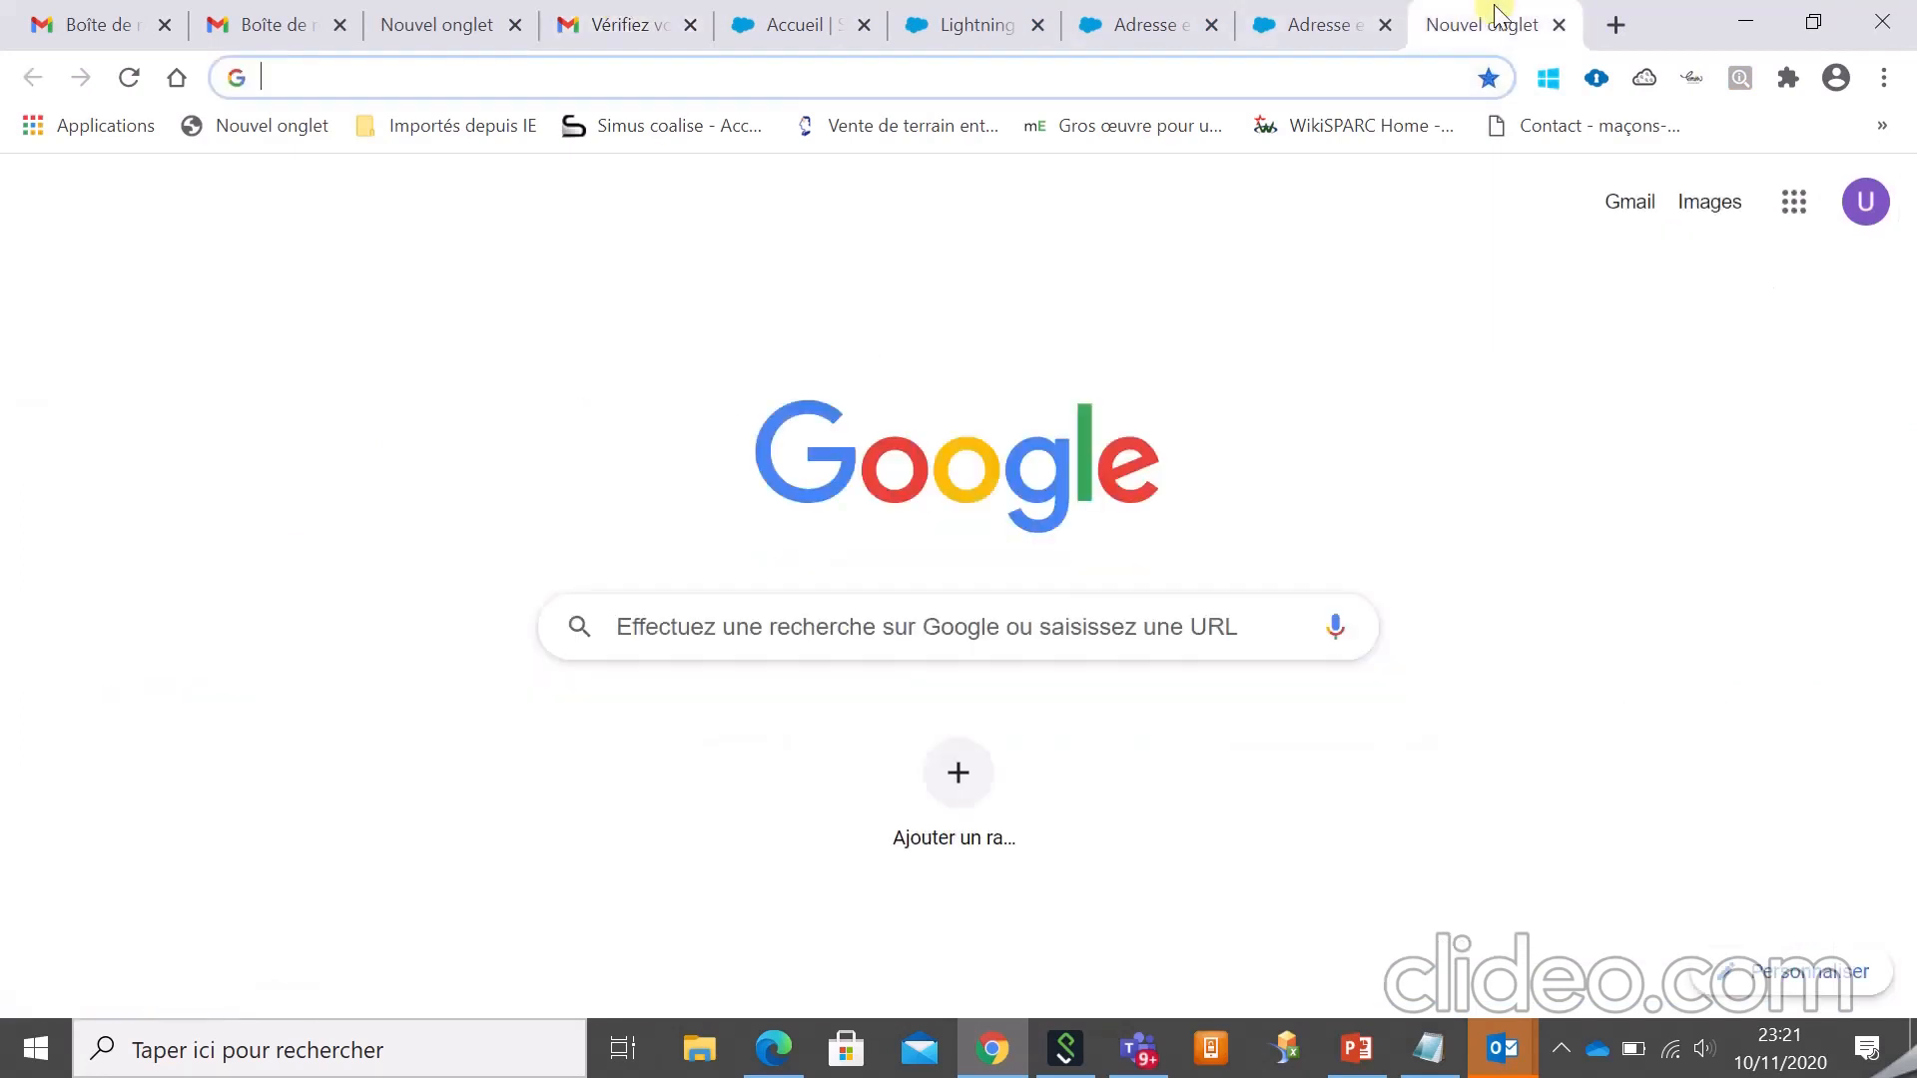
left_click(1852, 205)
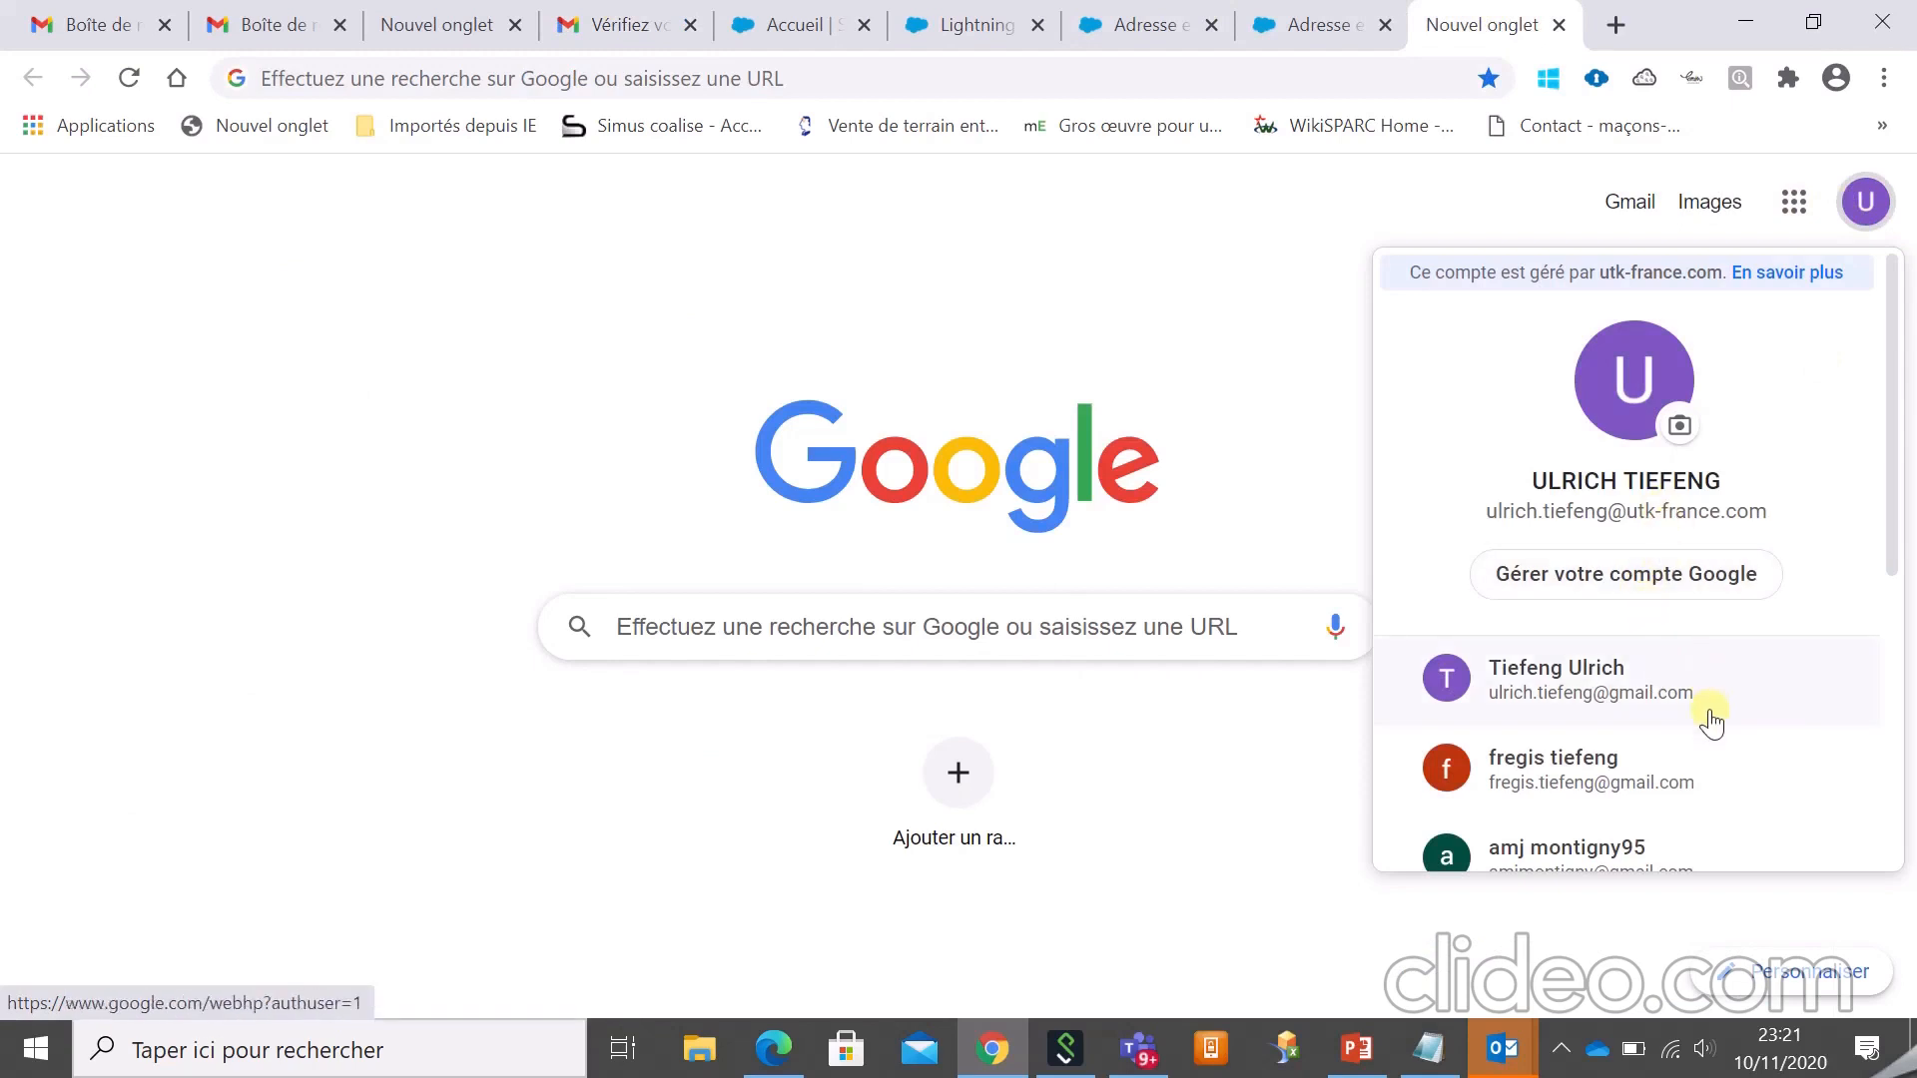
left_click_drag(1896, 499, 1887, 659)
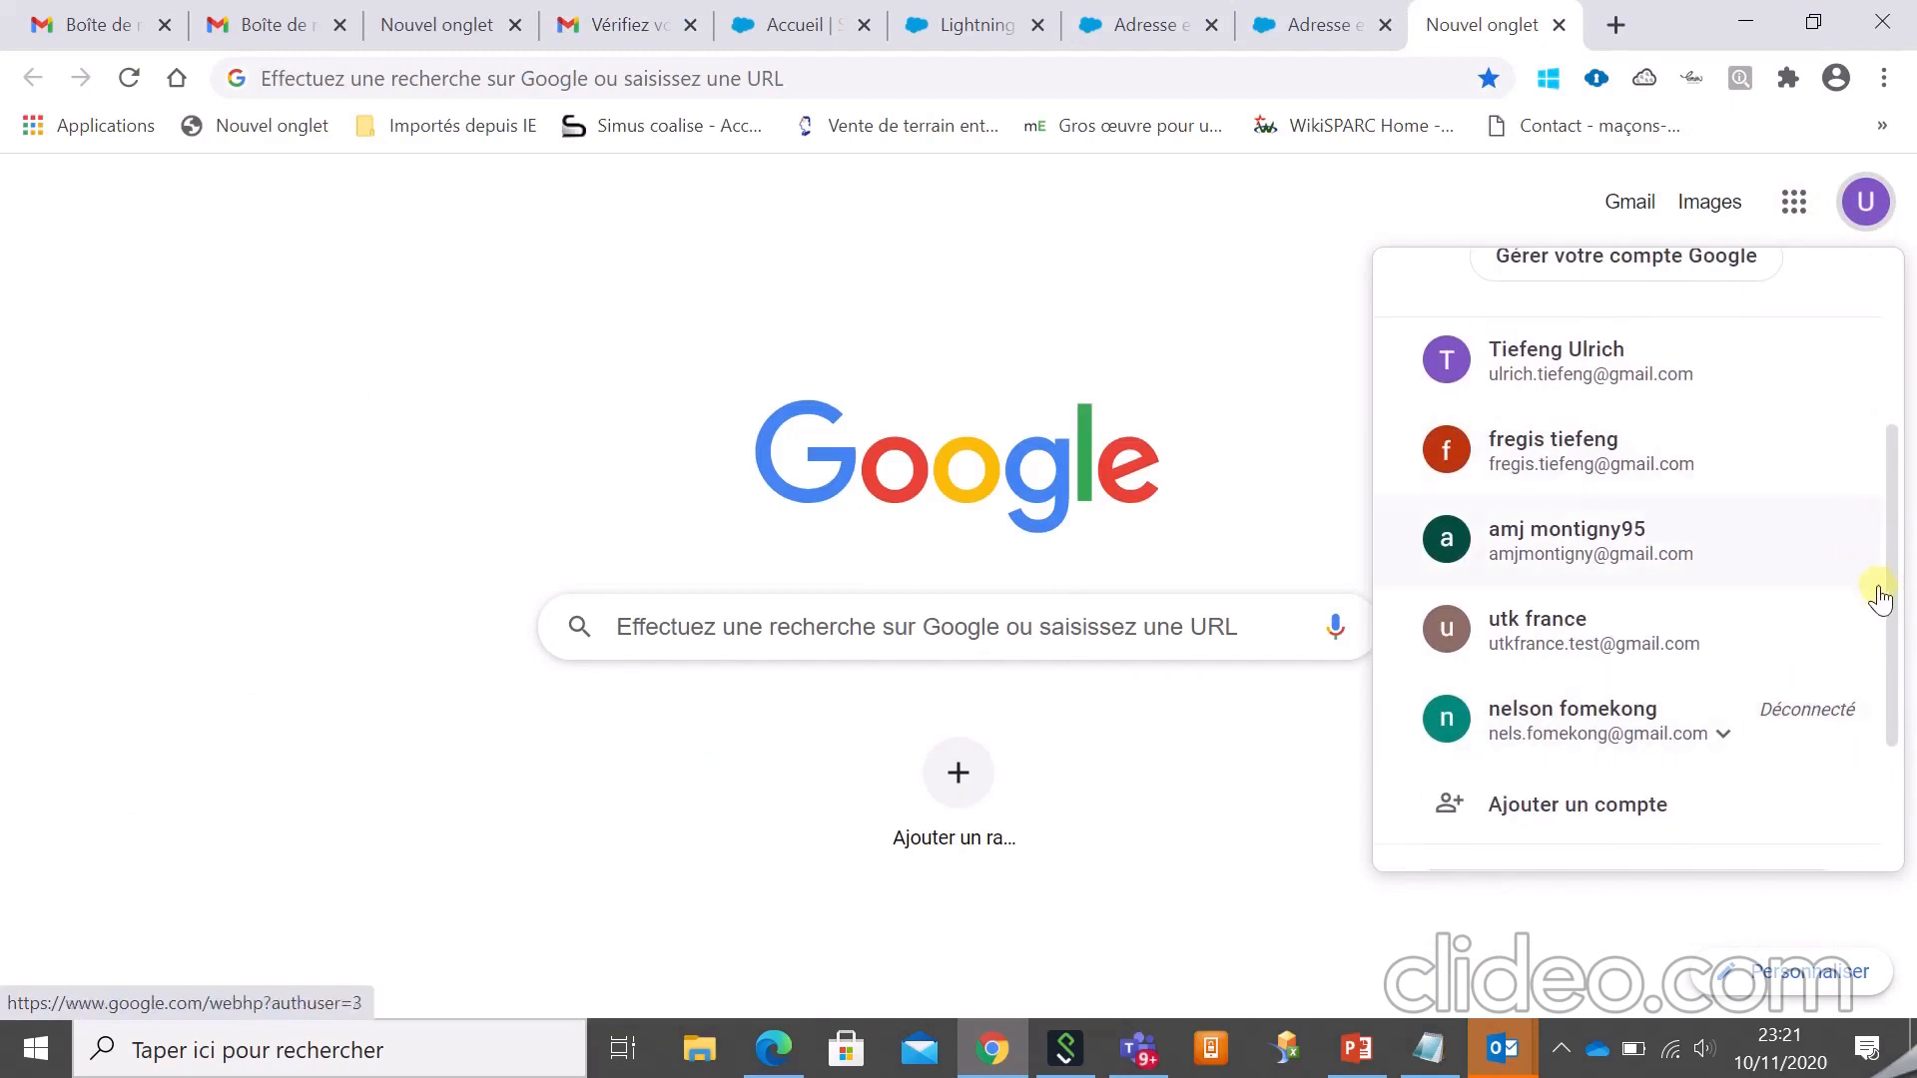
scroll(1890, 631, "up", 1)
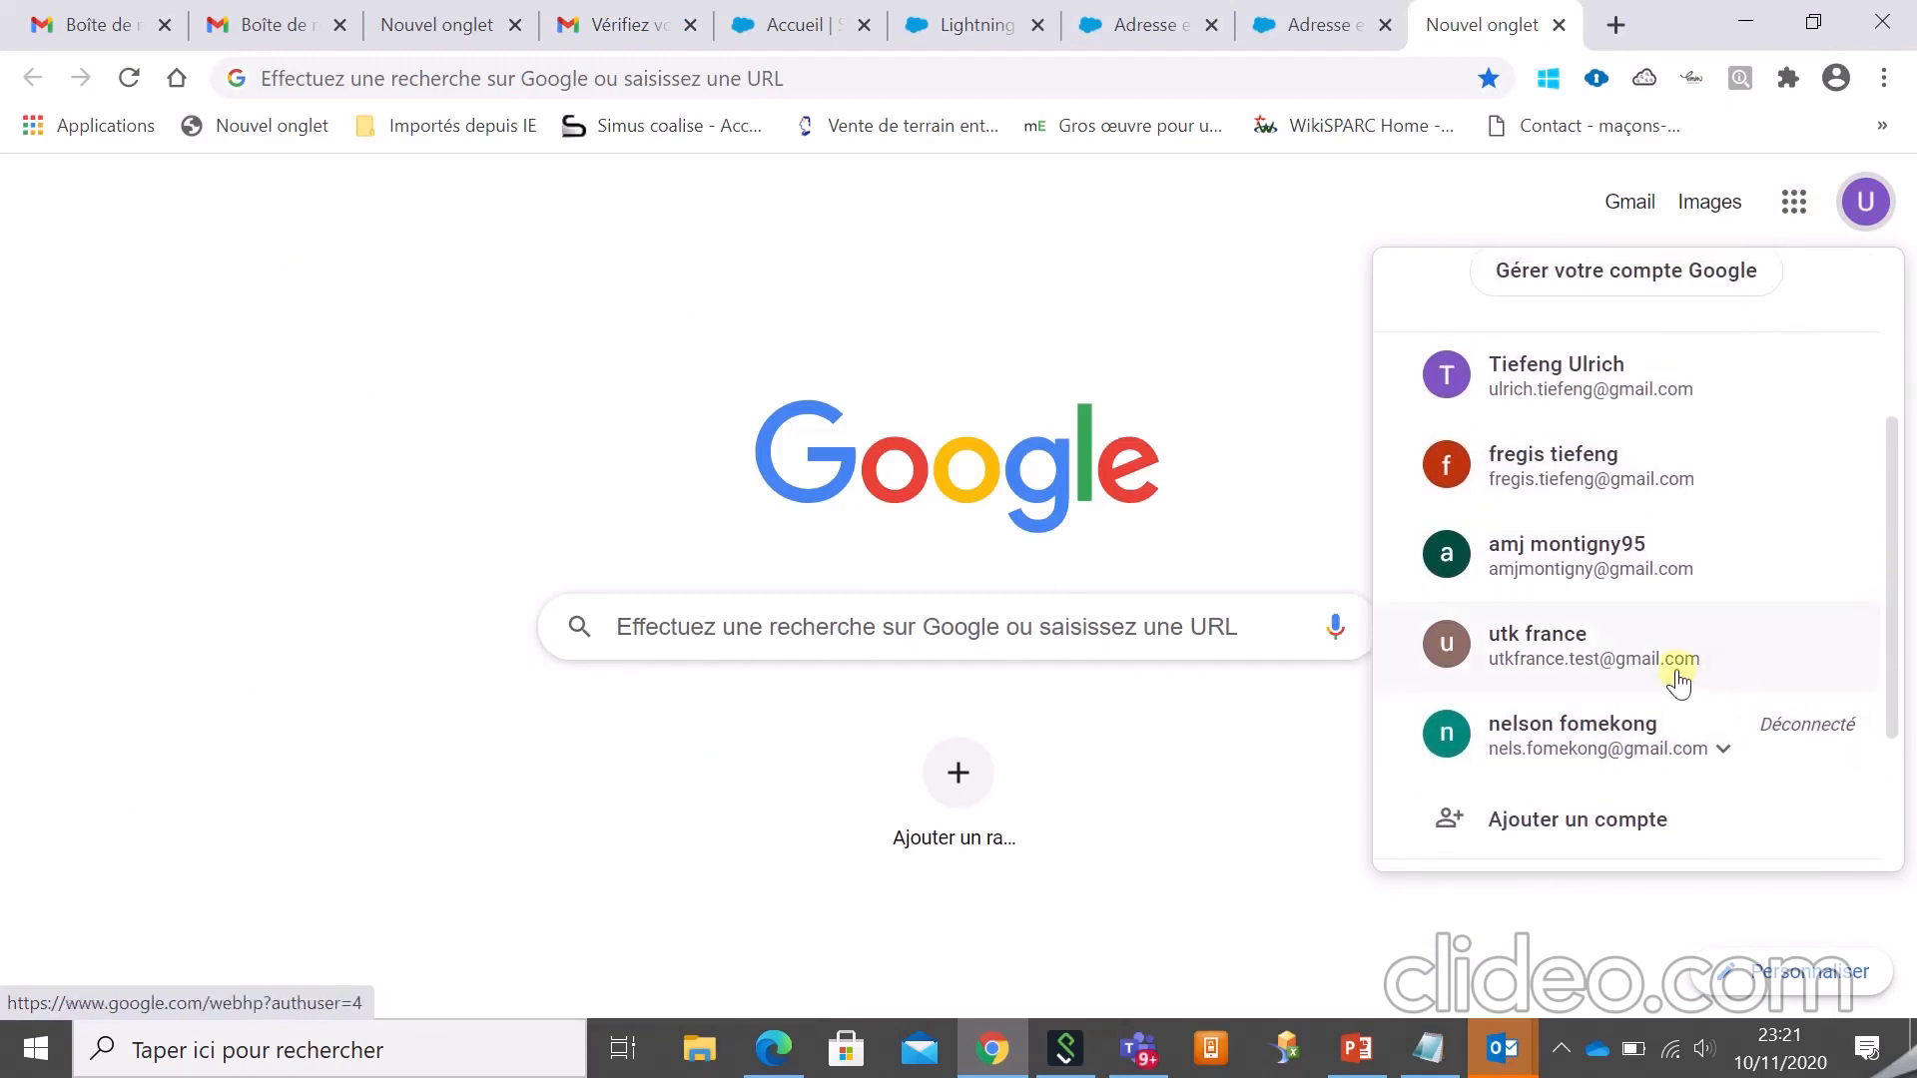
left_click_drag(1711, 658, 1626, 654)
left_click(1626, 654)
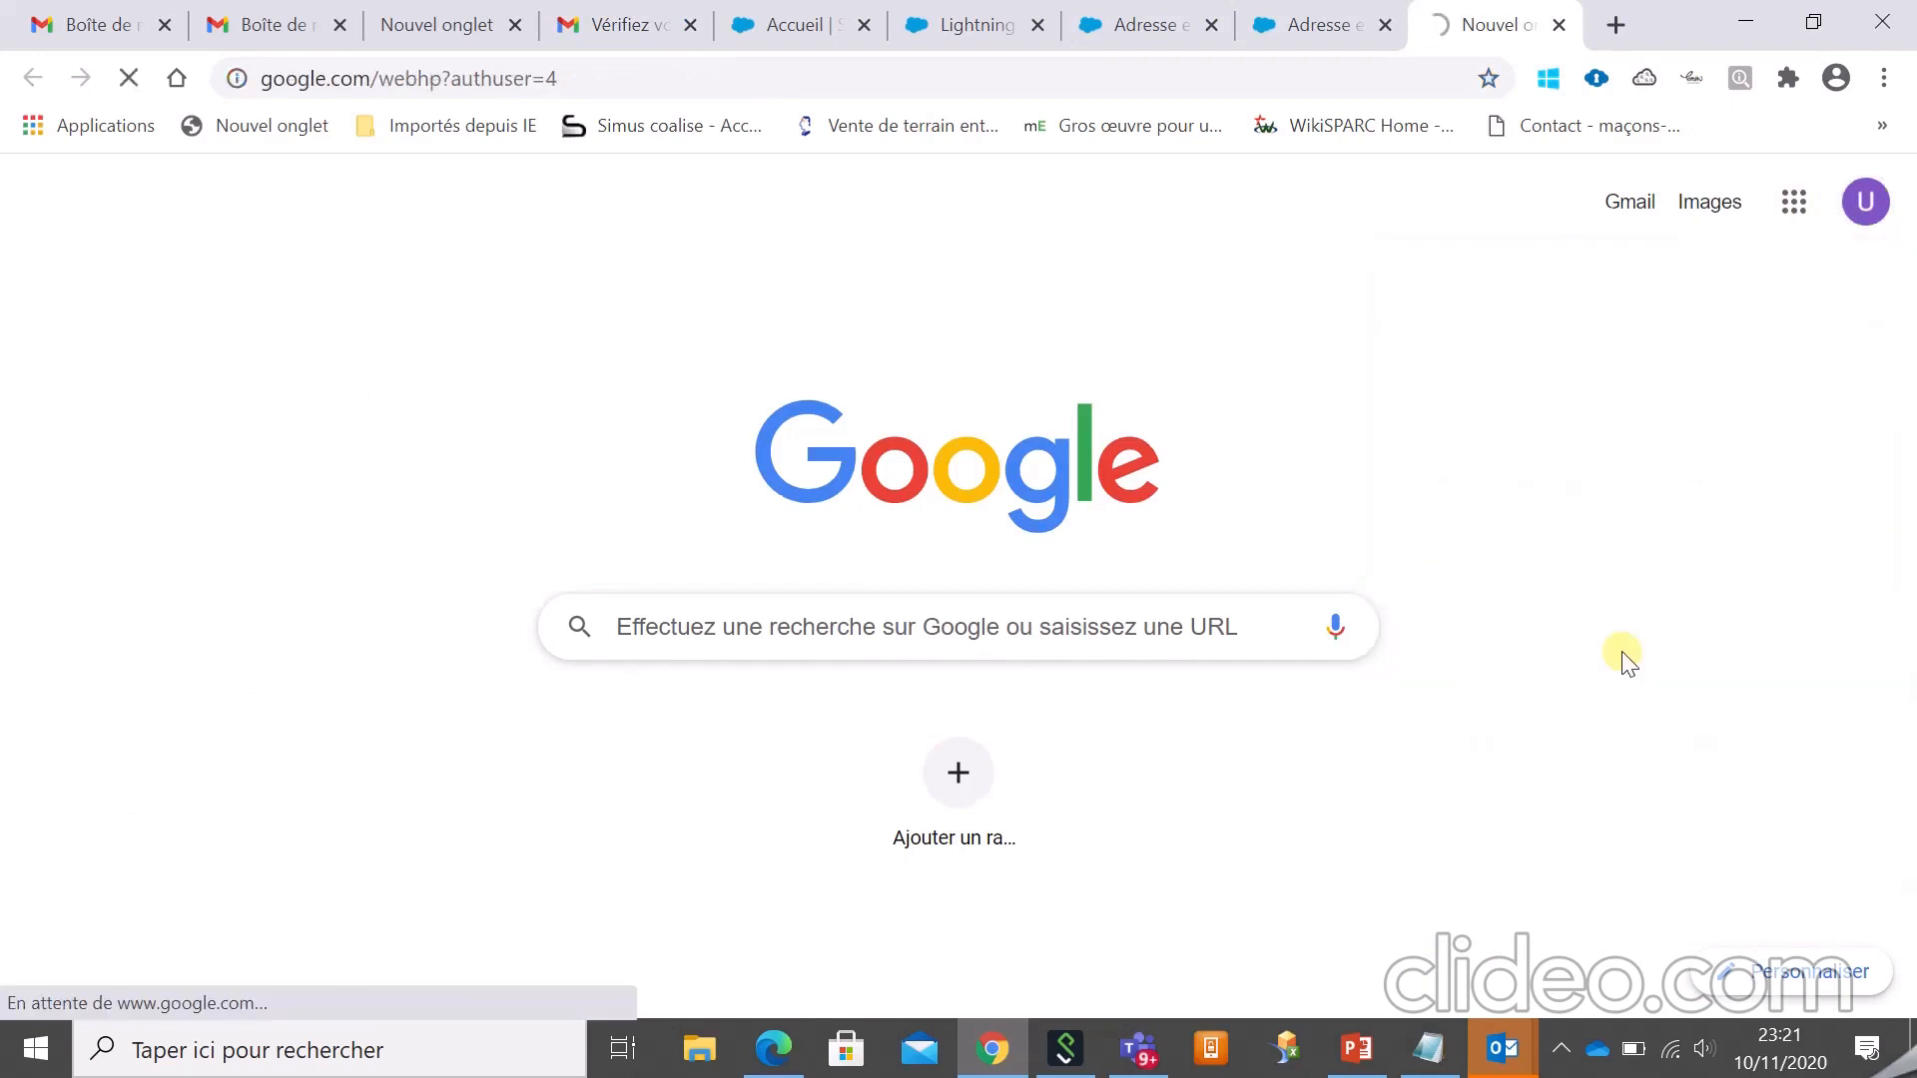
Step: Switch to another Google account and bring up its Gmail inbox
left_click(1846, 217)
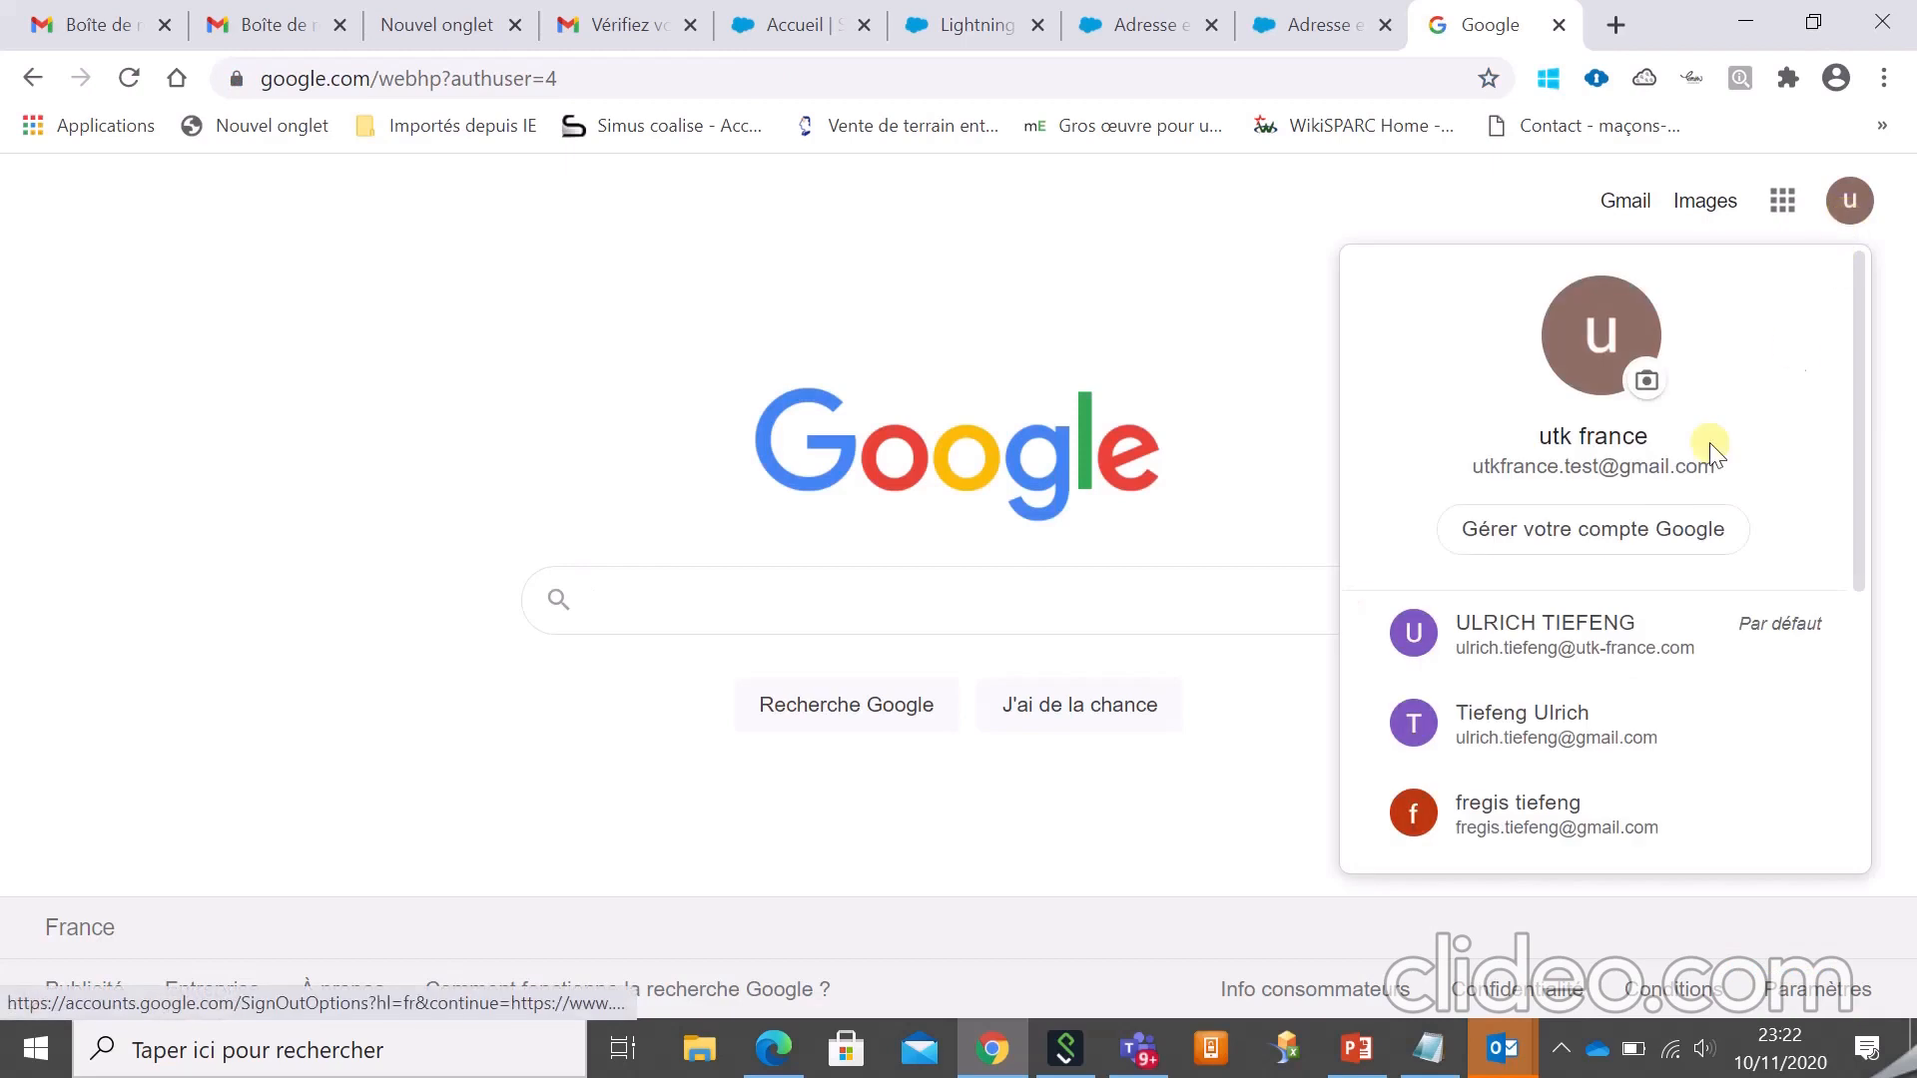
left_click(1428, 1049)
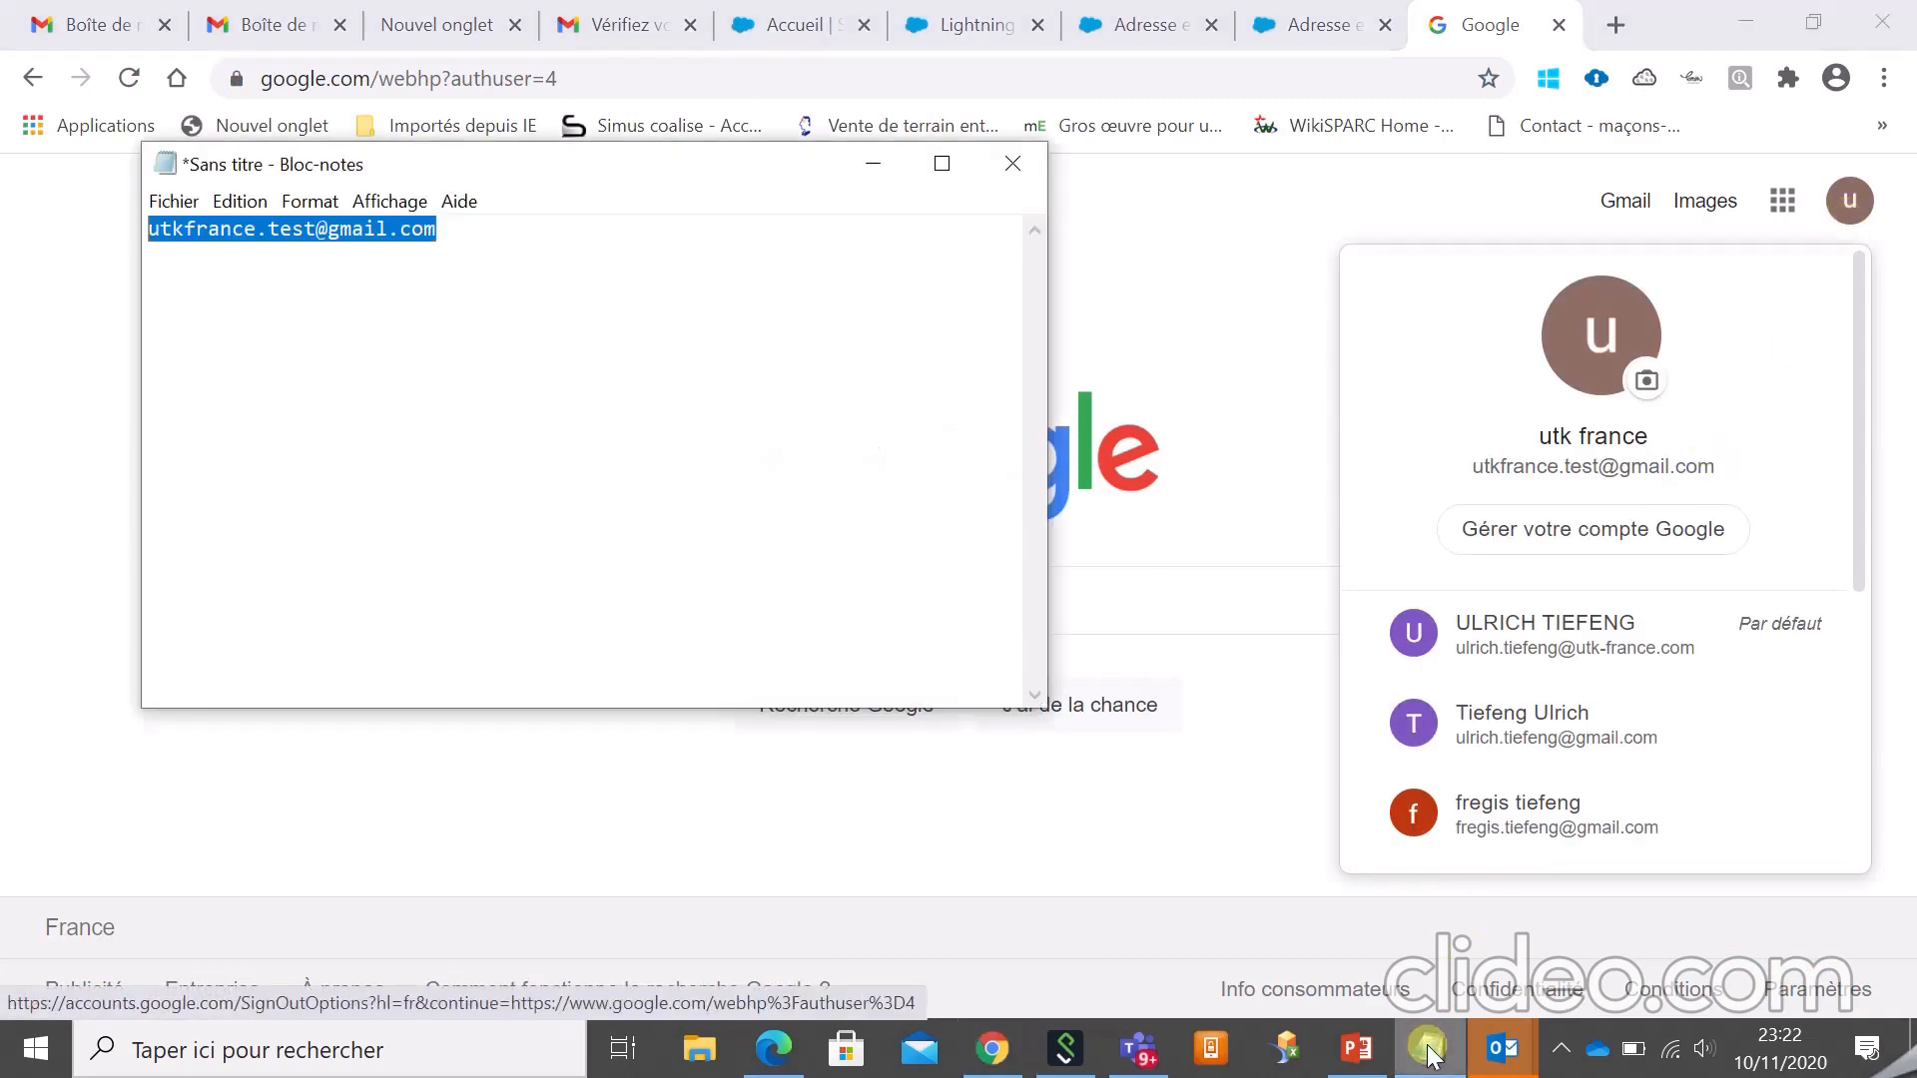
left_click(1340, 320)
left_click_drag(1859, 428, 1859, 512)
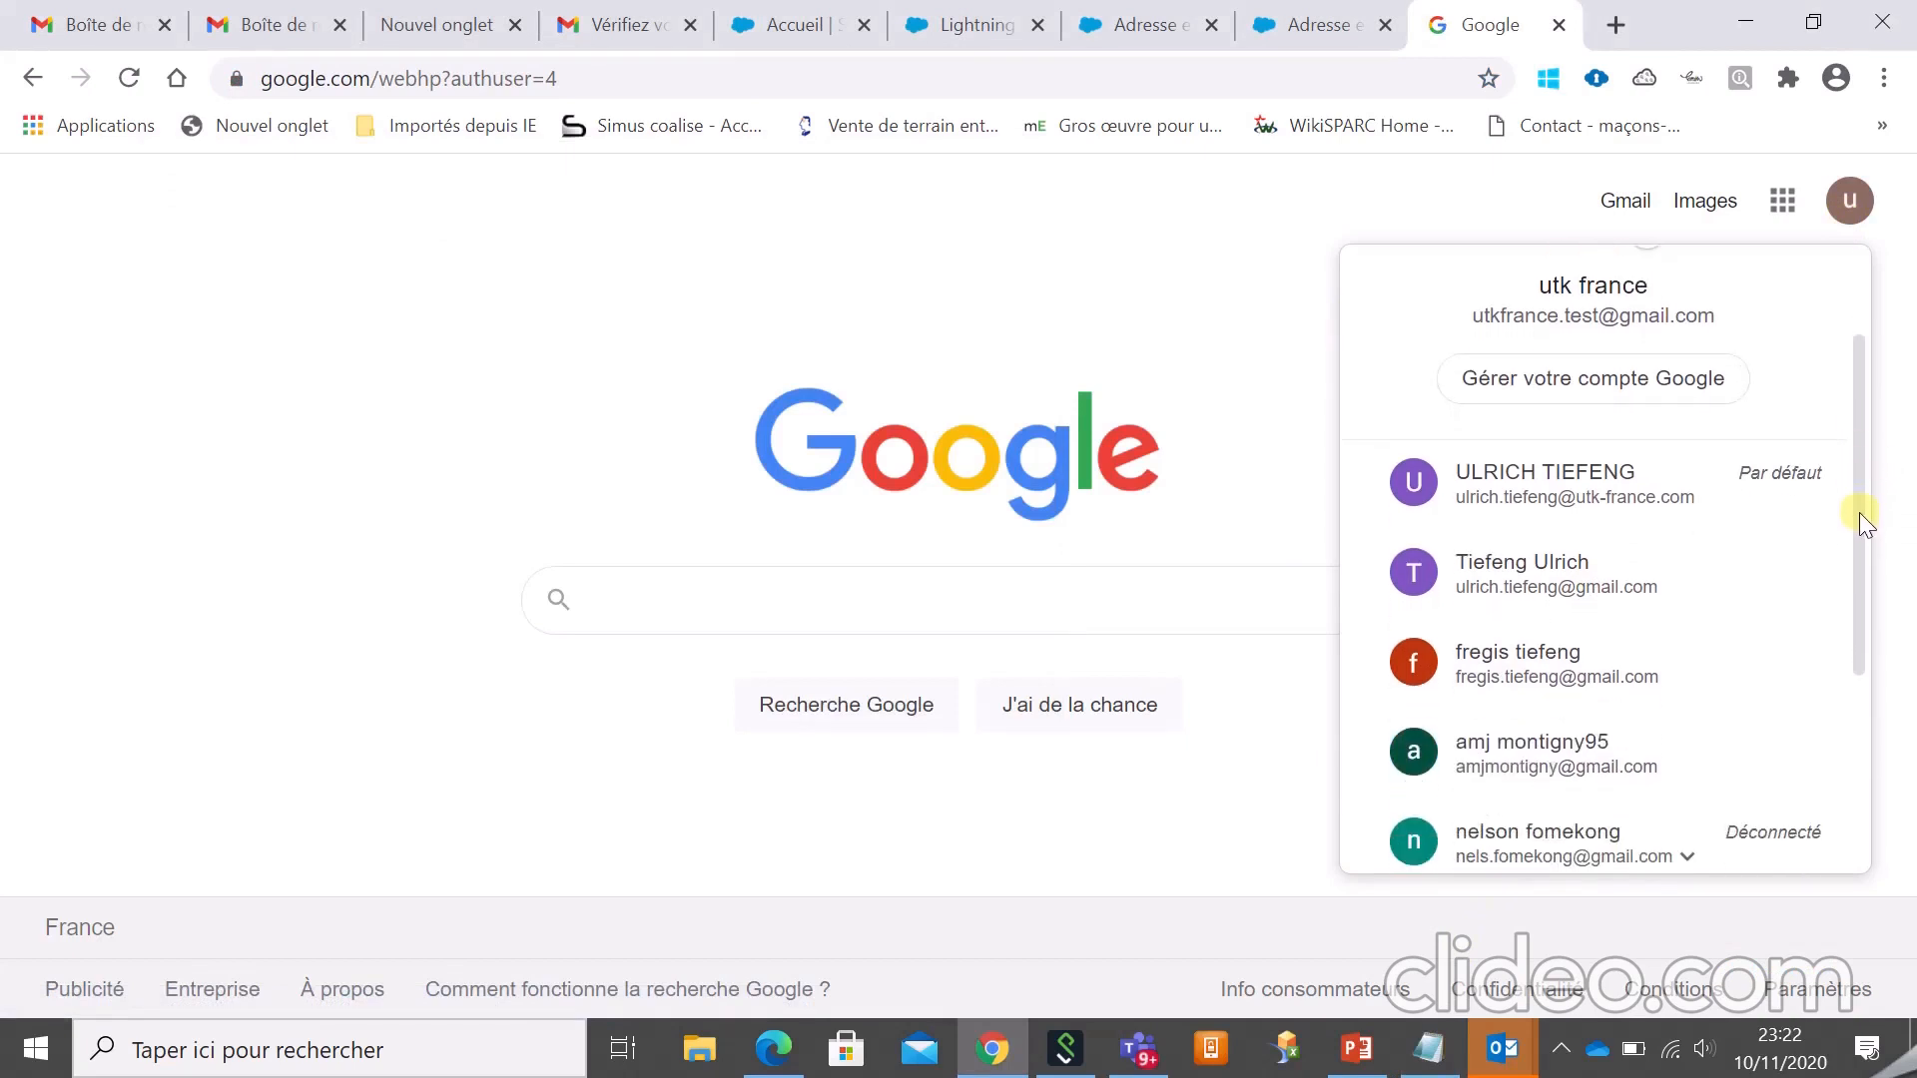
left_click(1594, 679)
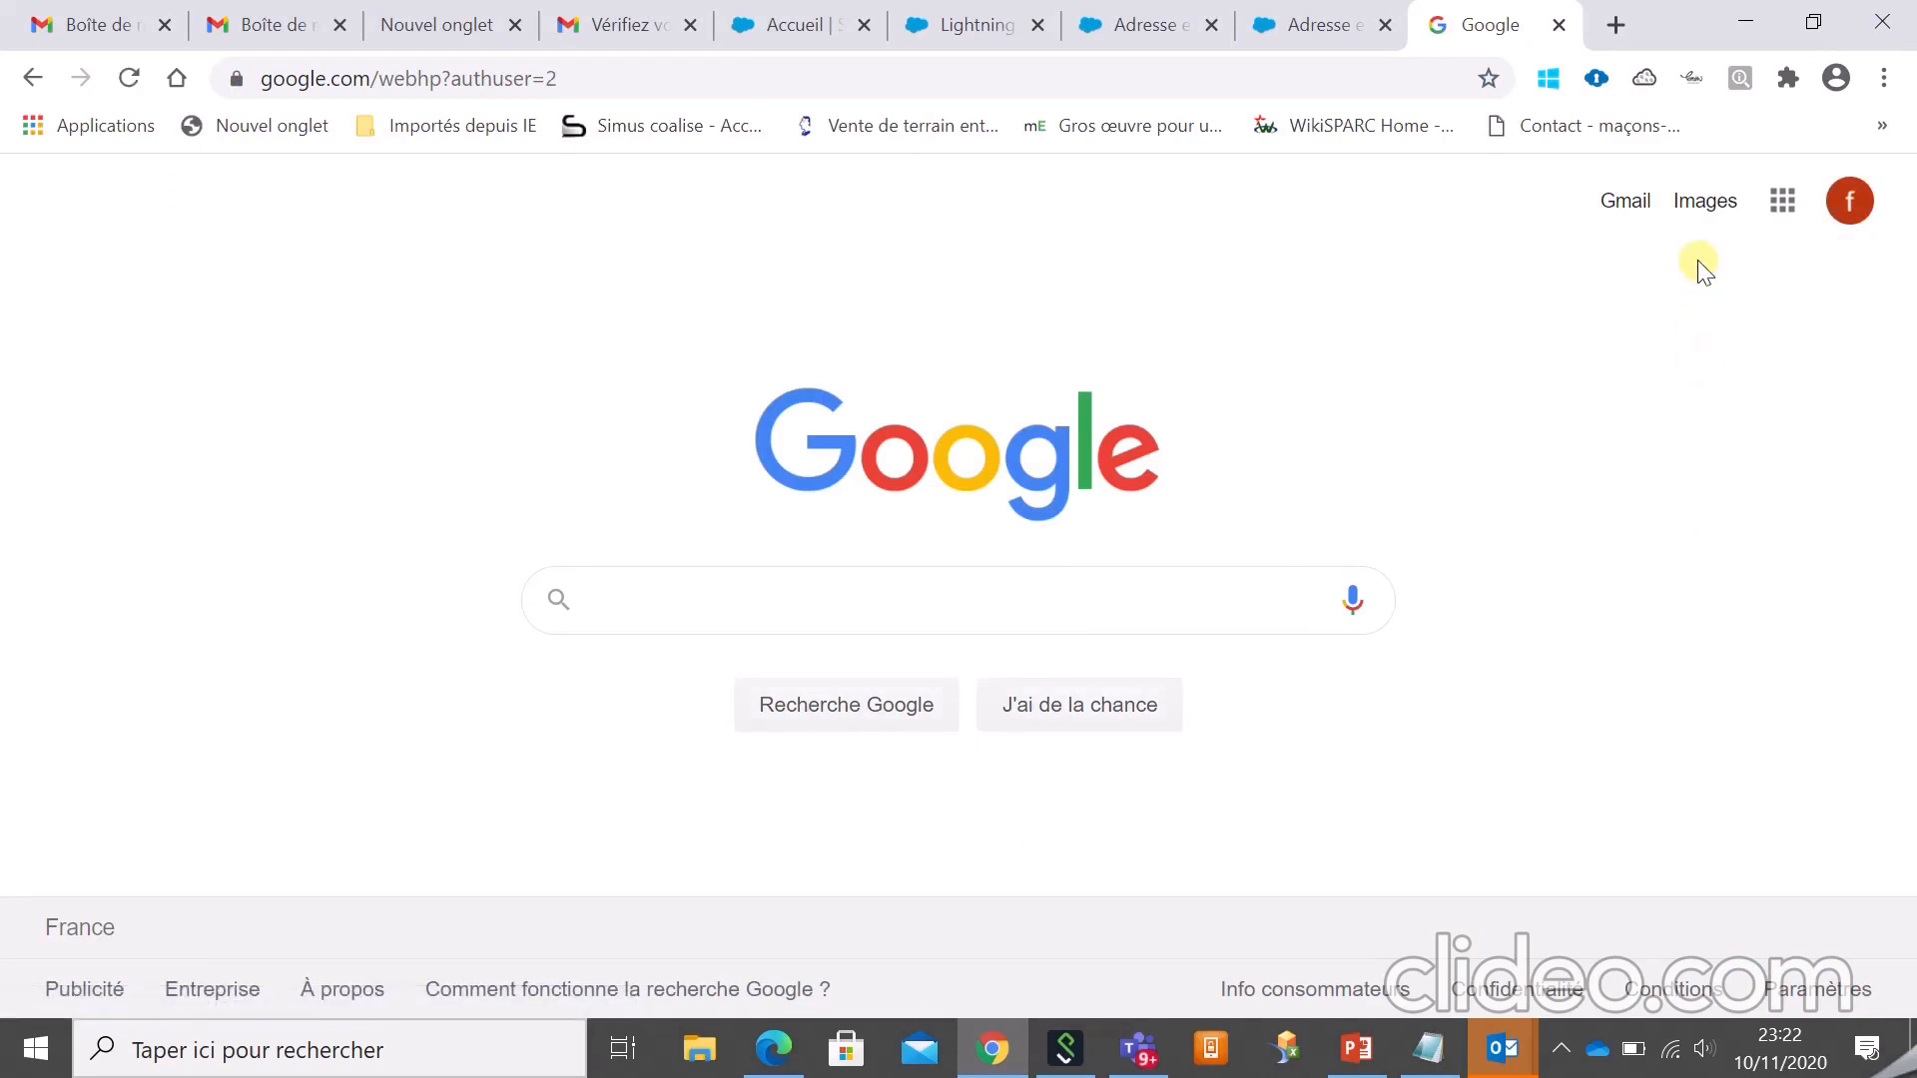
left_click(1631, 202)
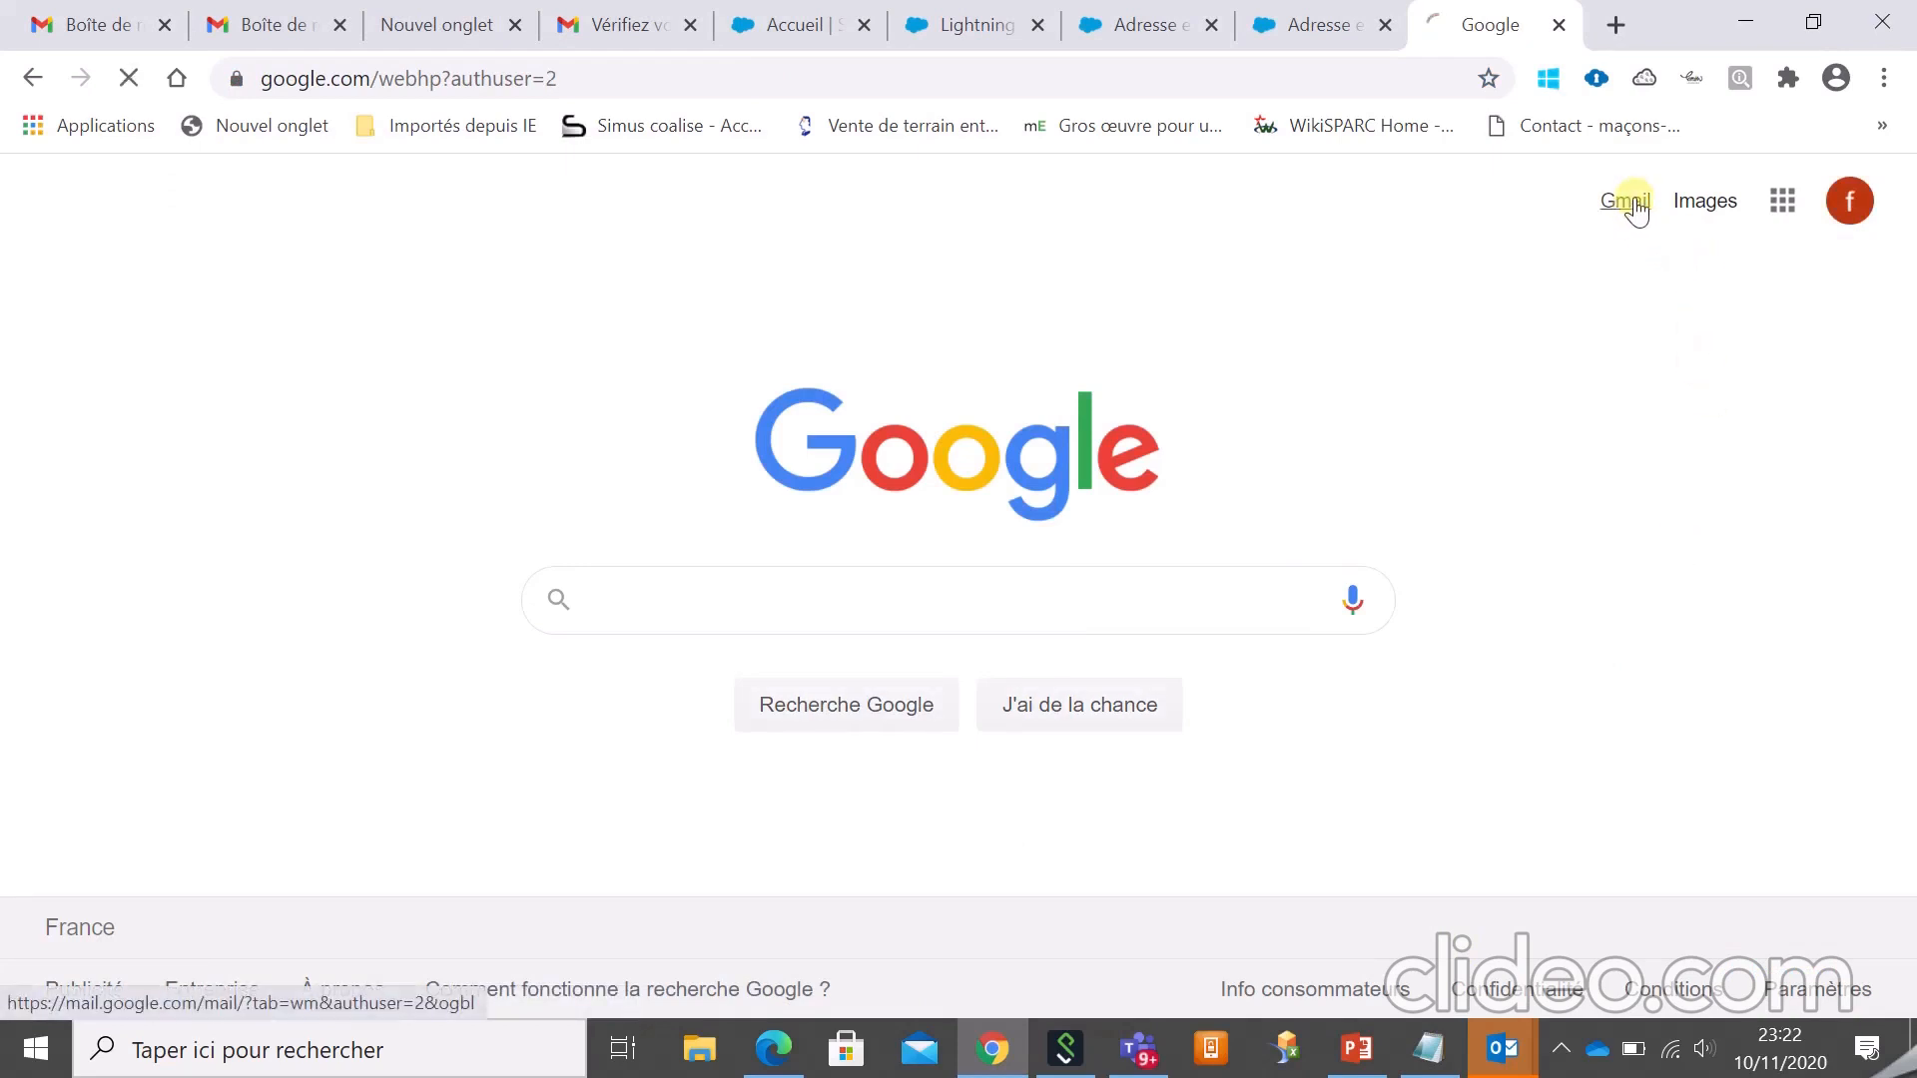
left_click(1428, 1049)
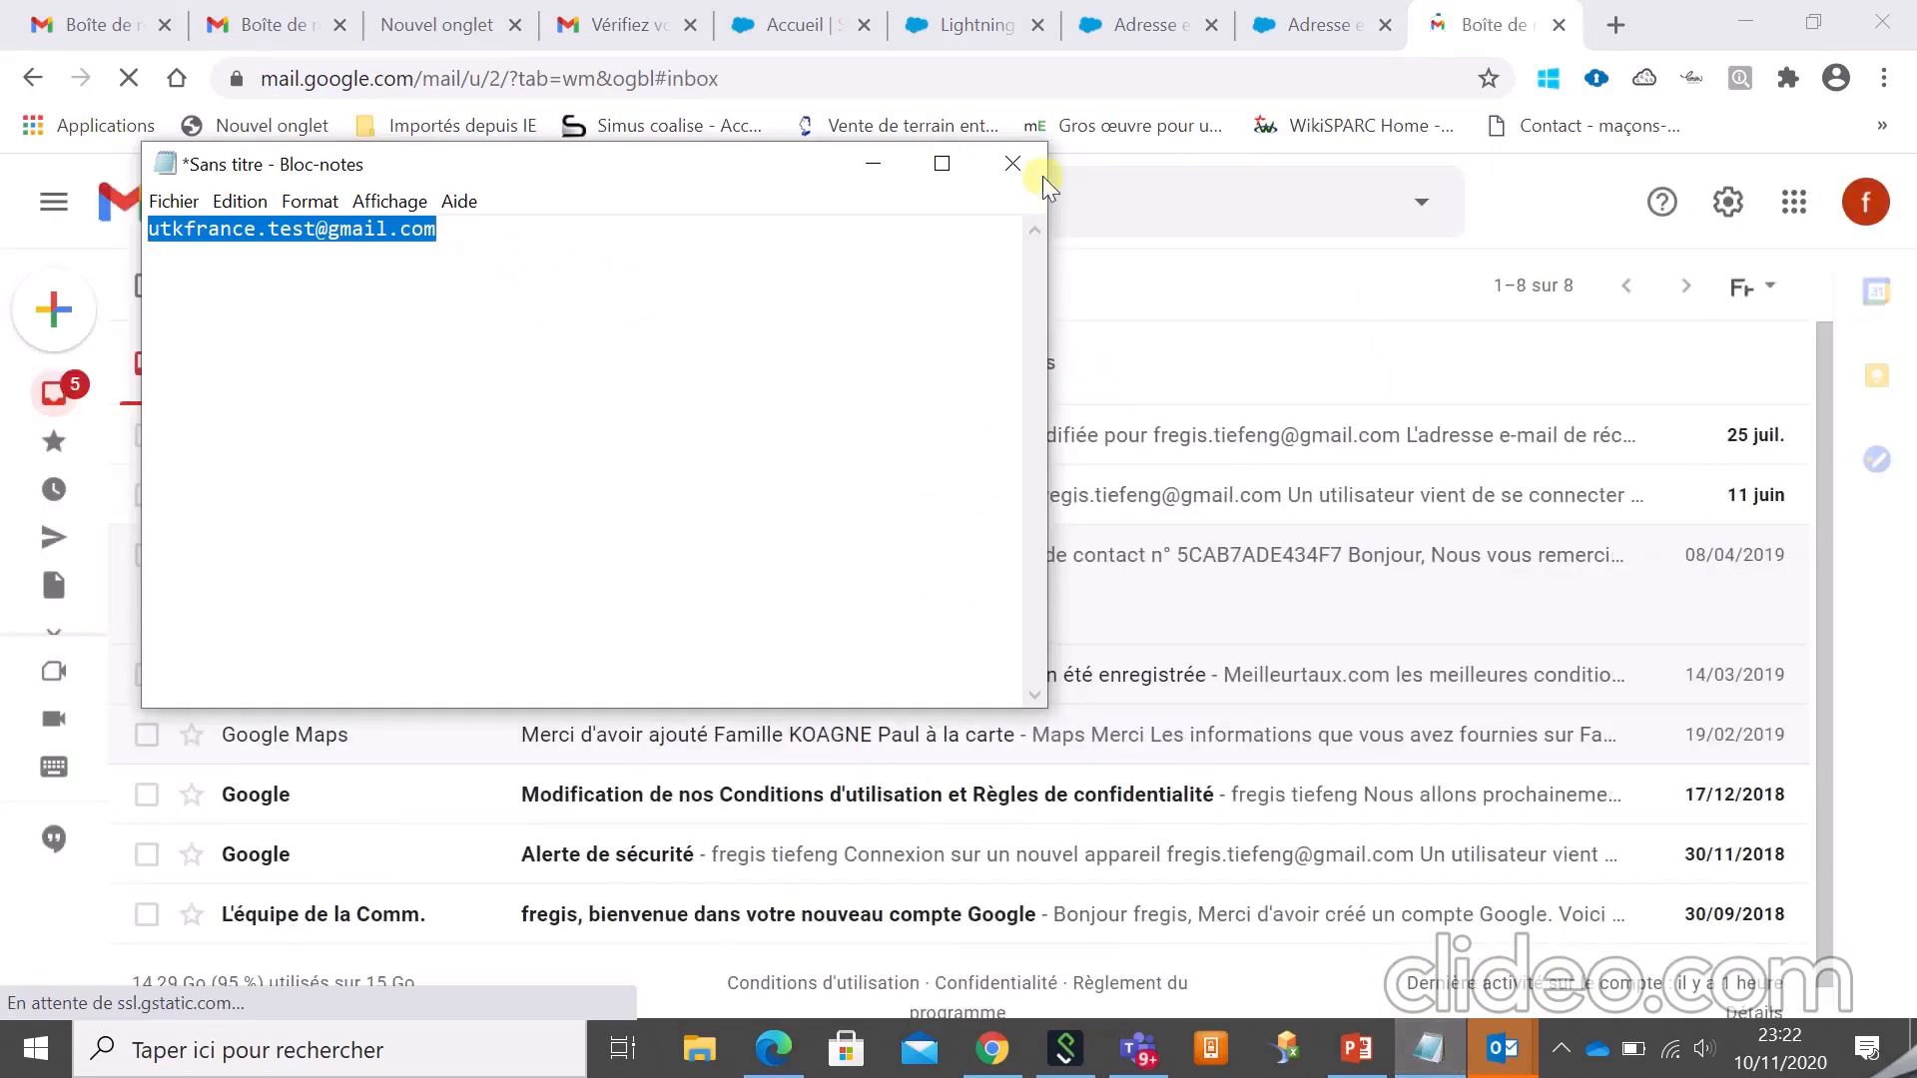
left_click(1266, 282)
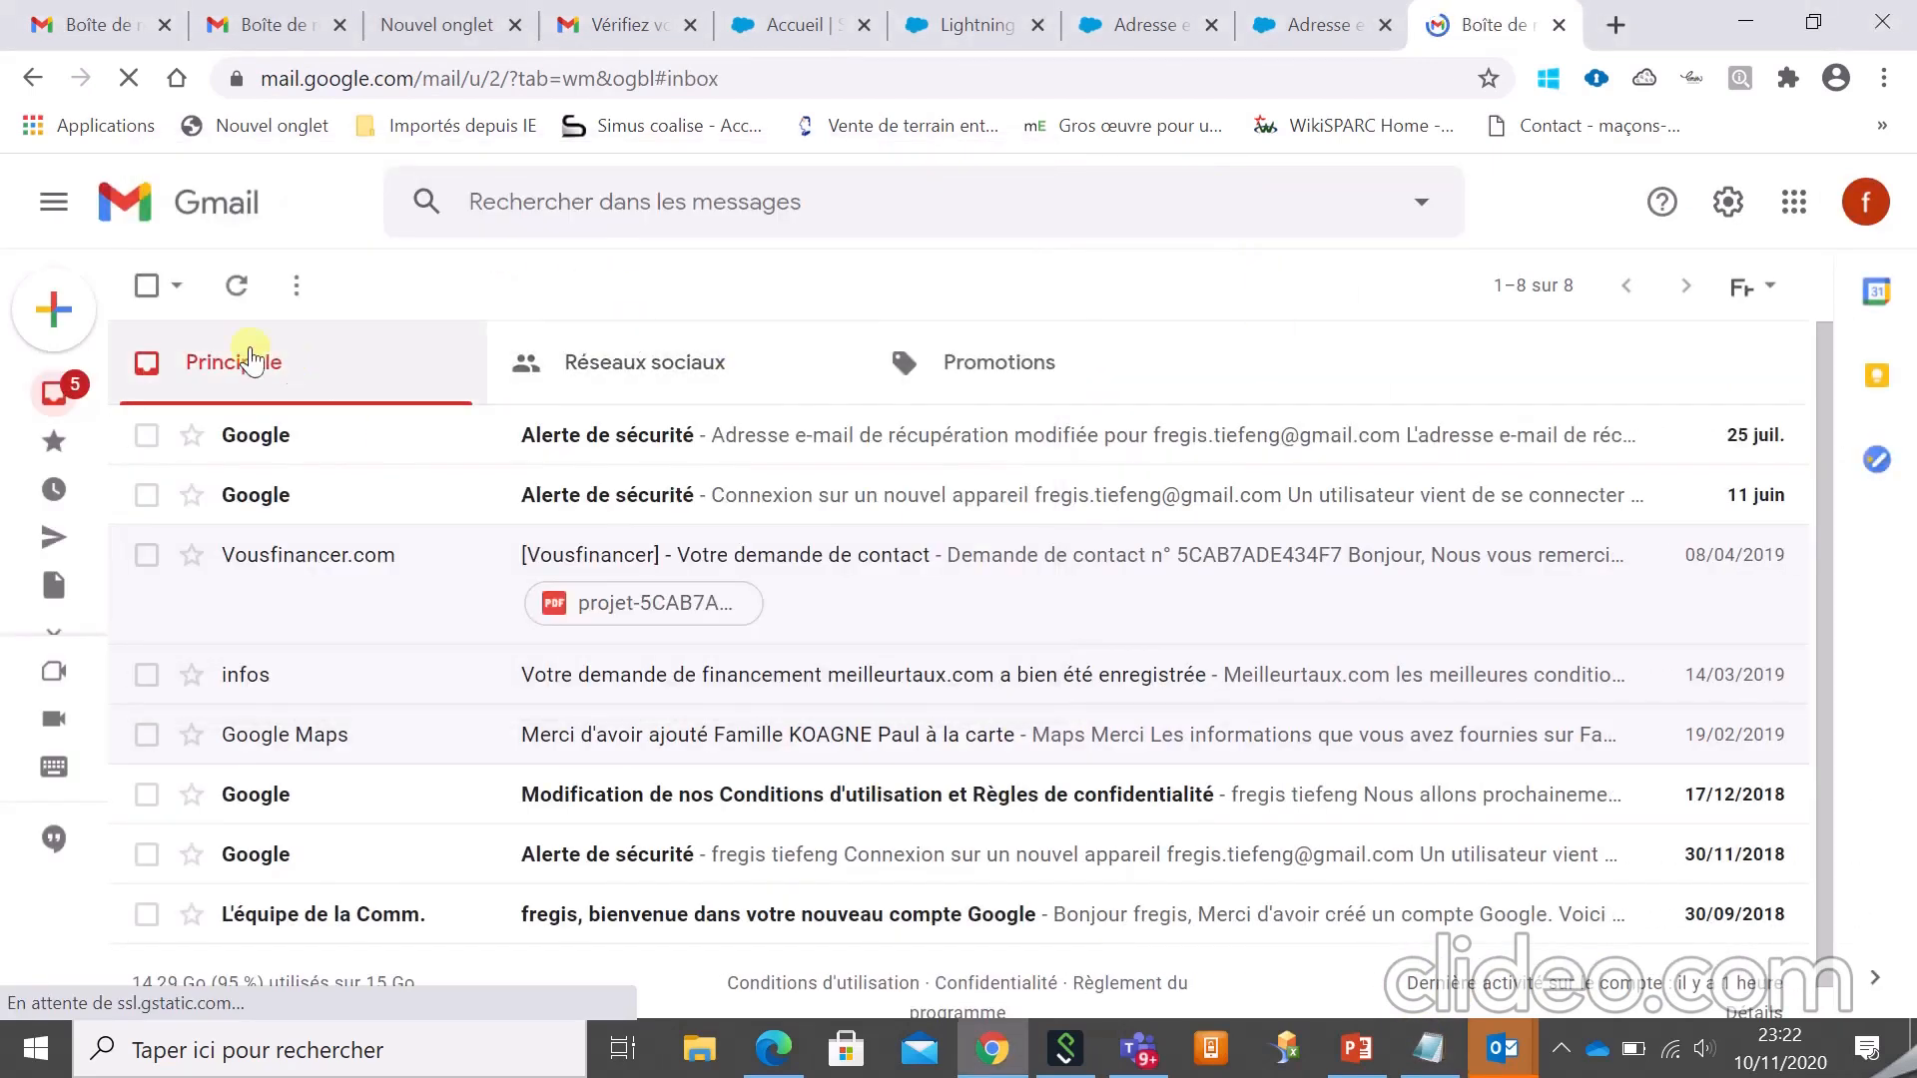
Step: Start a new Gmail message with the test address pasted as recipient
mouse_move(58, 318)
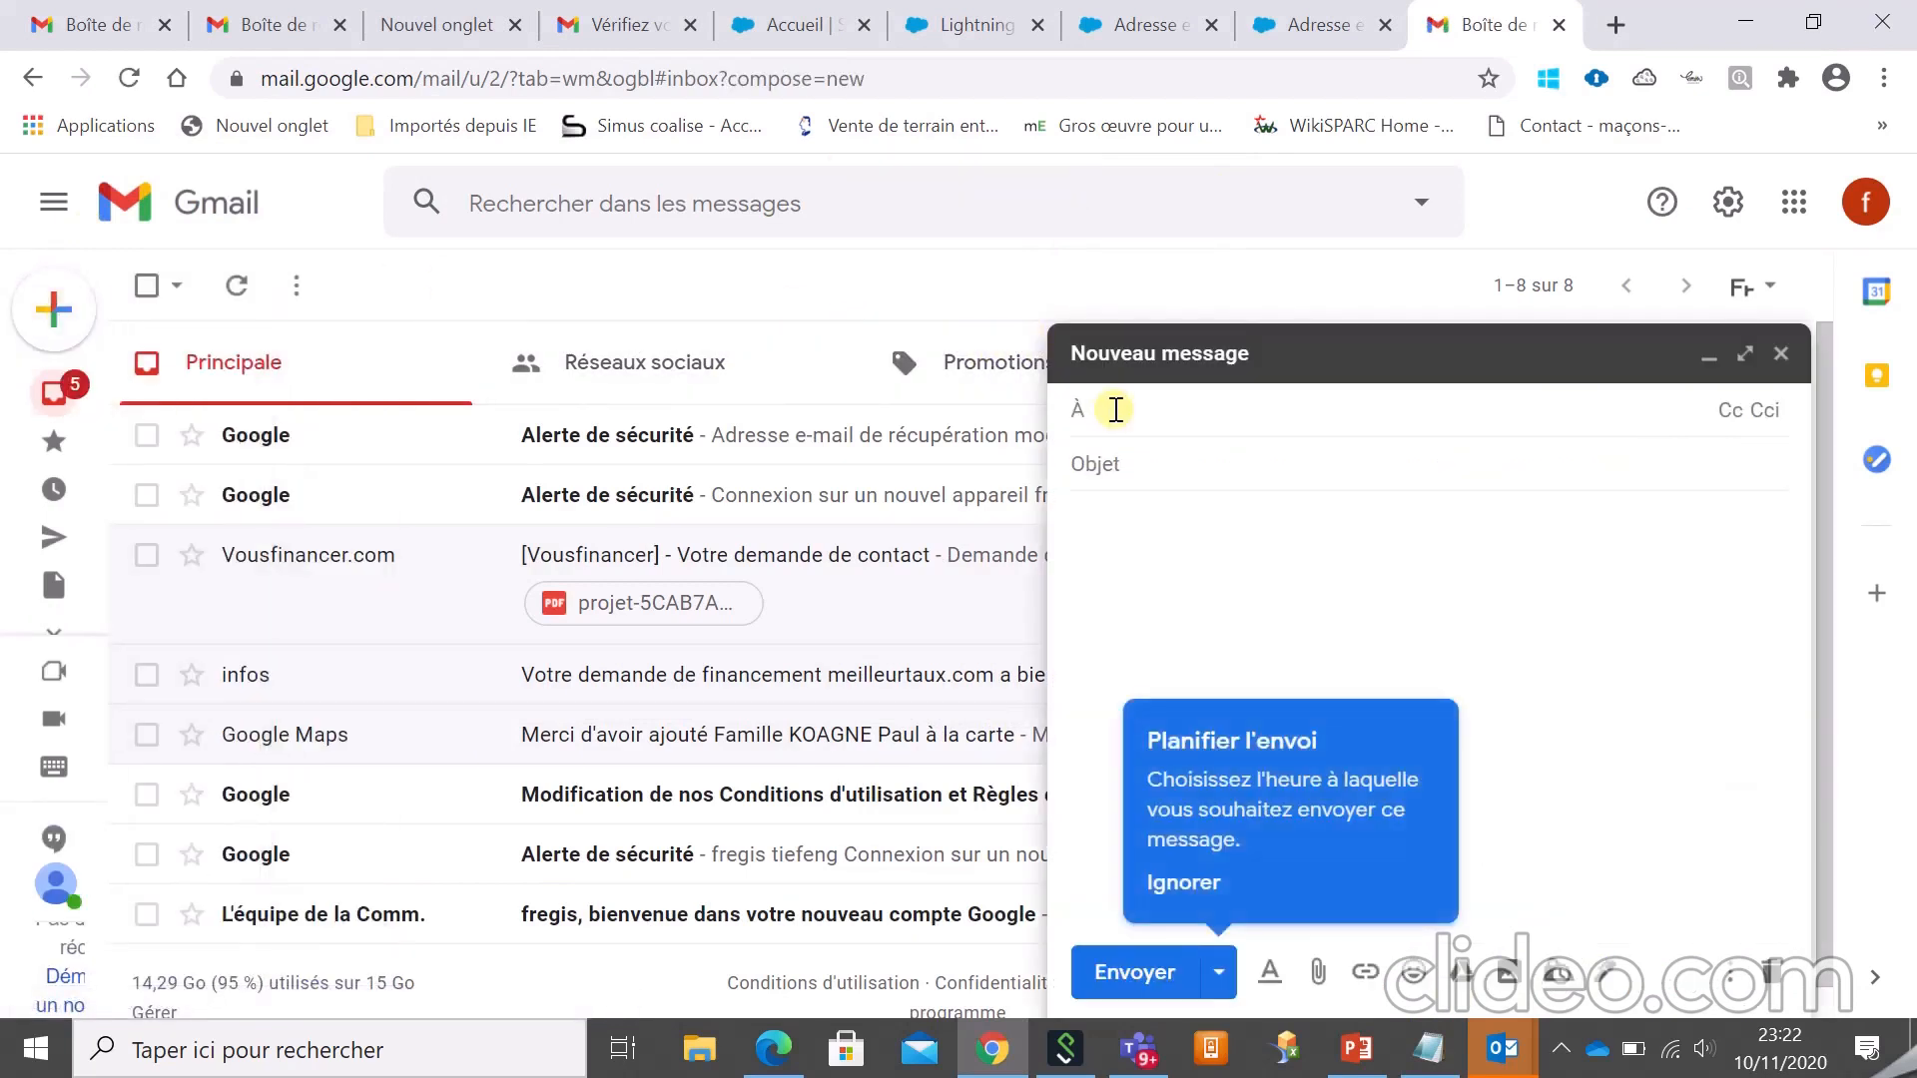
key("ctrl+v")
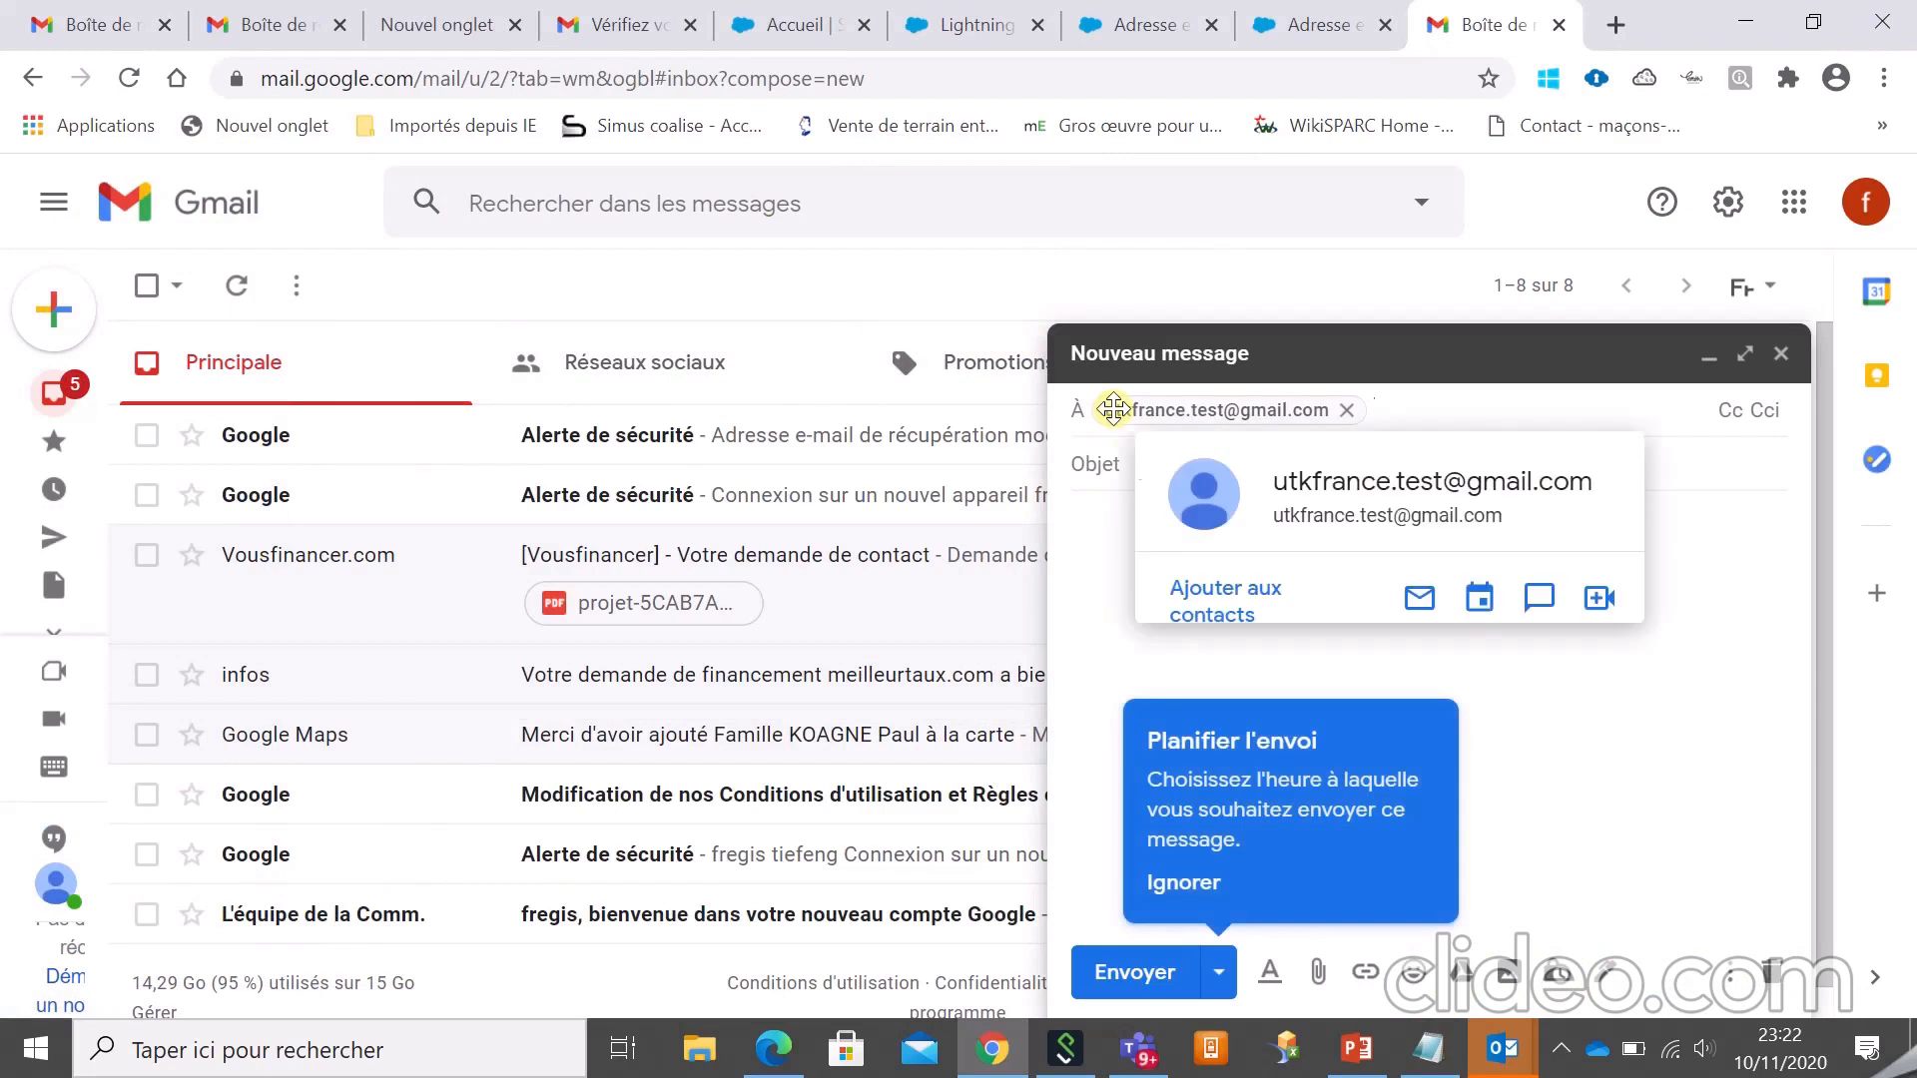
left_click(1097, 469)
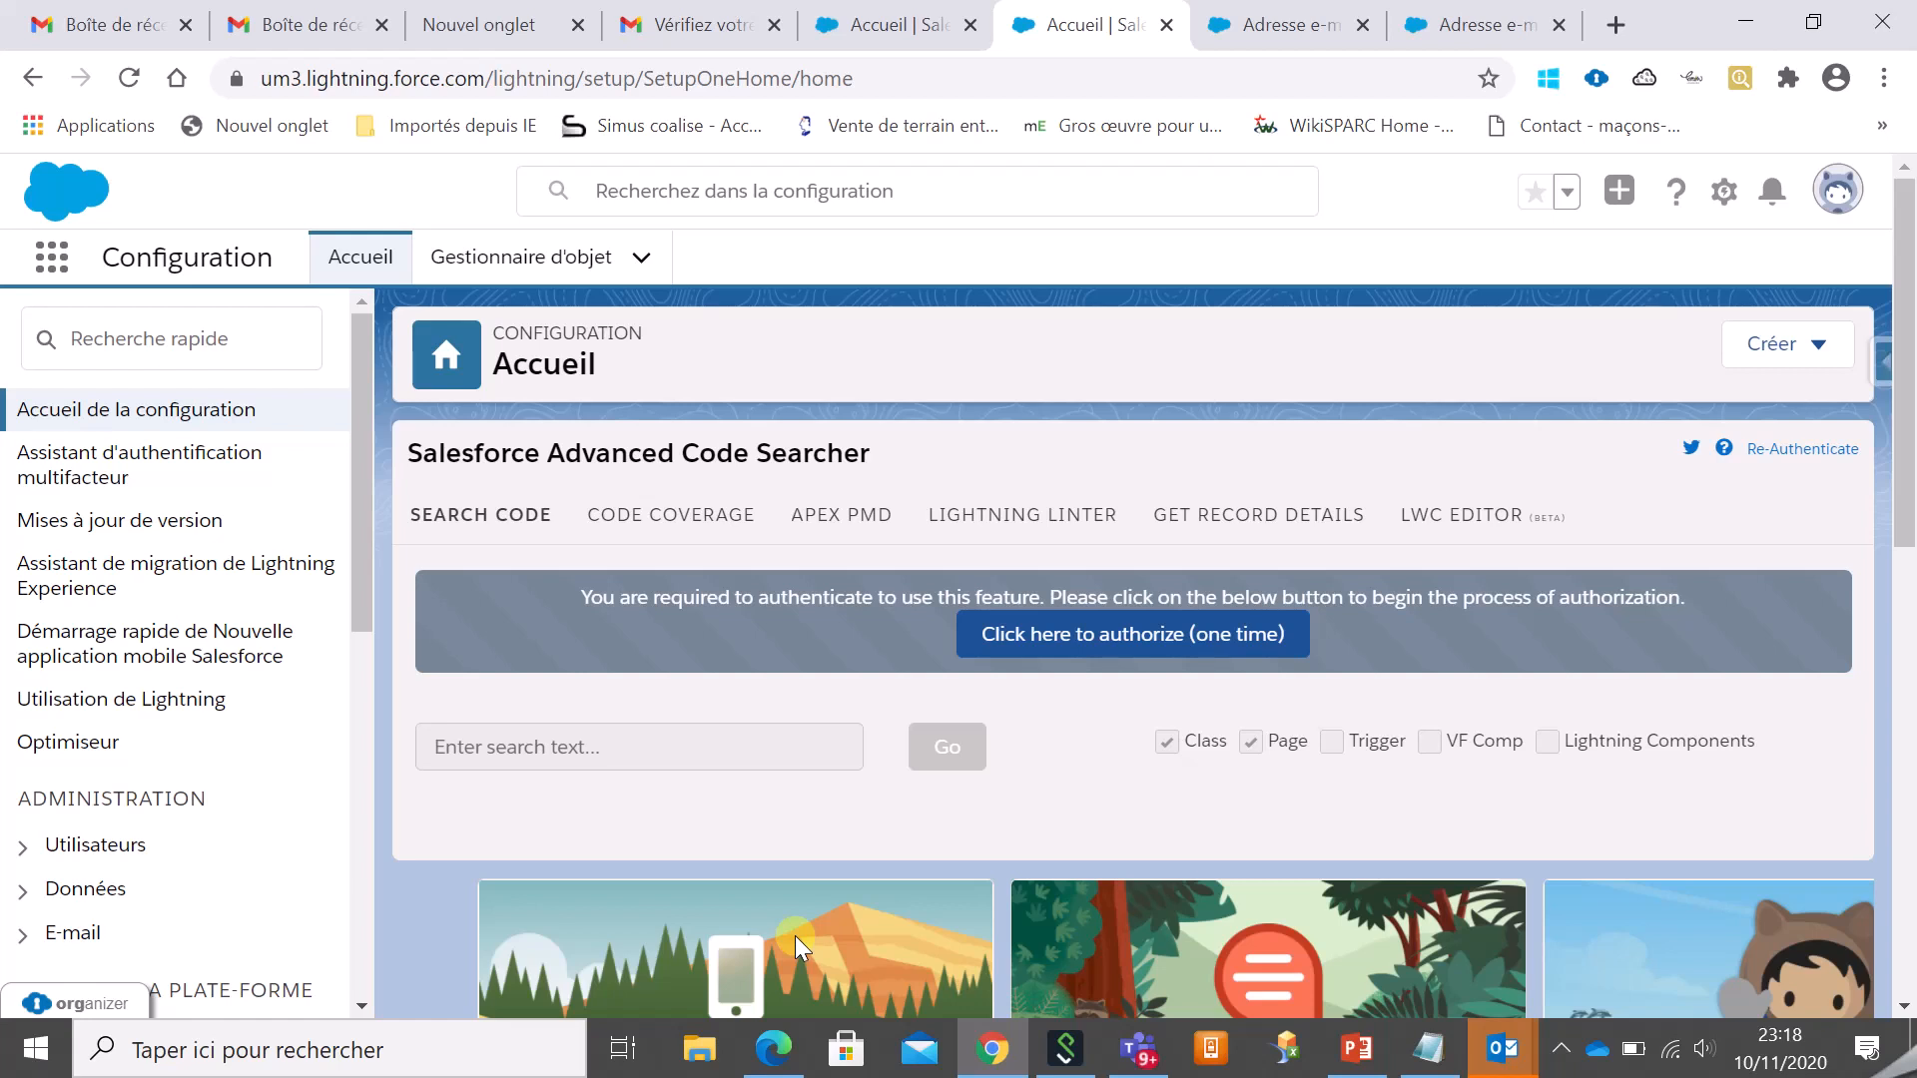
Step: Find Règles de réponse automatique de requête via the Setup quick-find 'réponse'
left_click(130, 345)
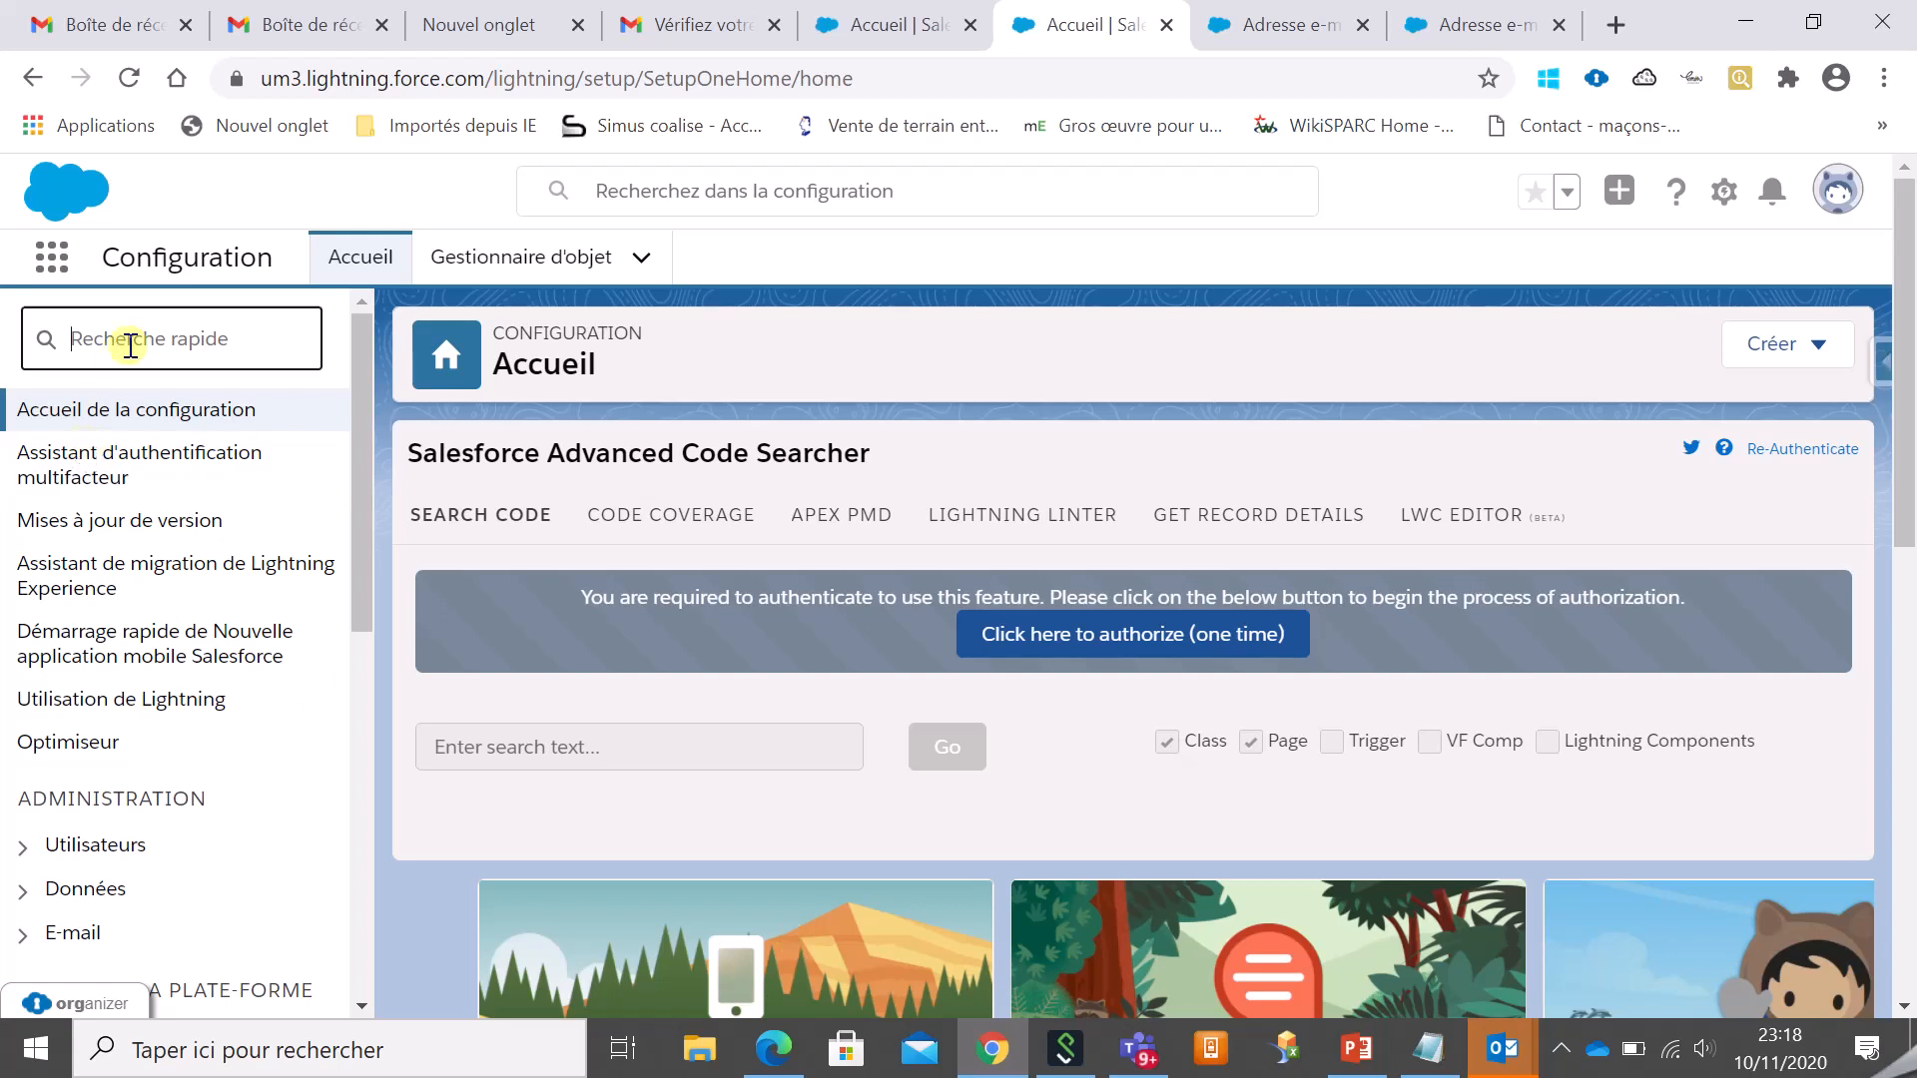
type("r")
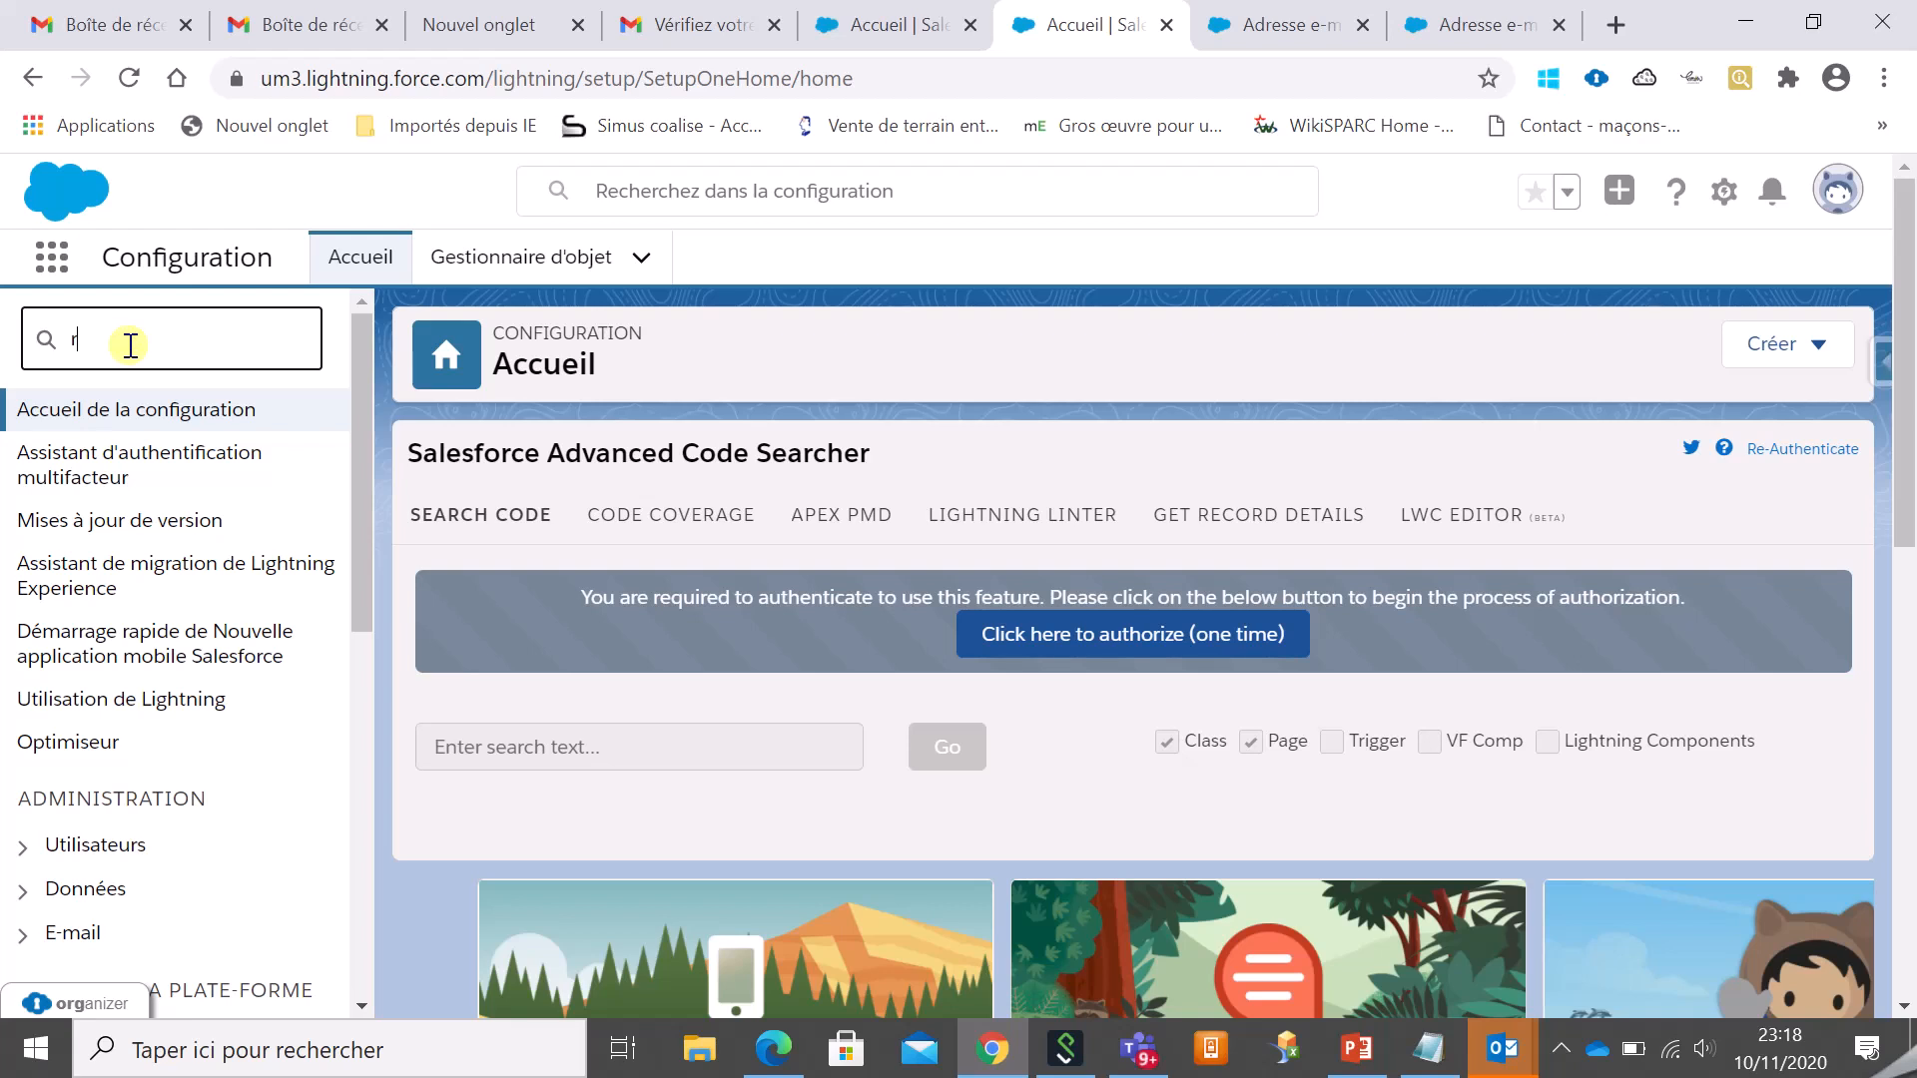
type("éponse")
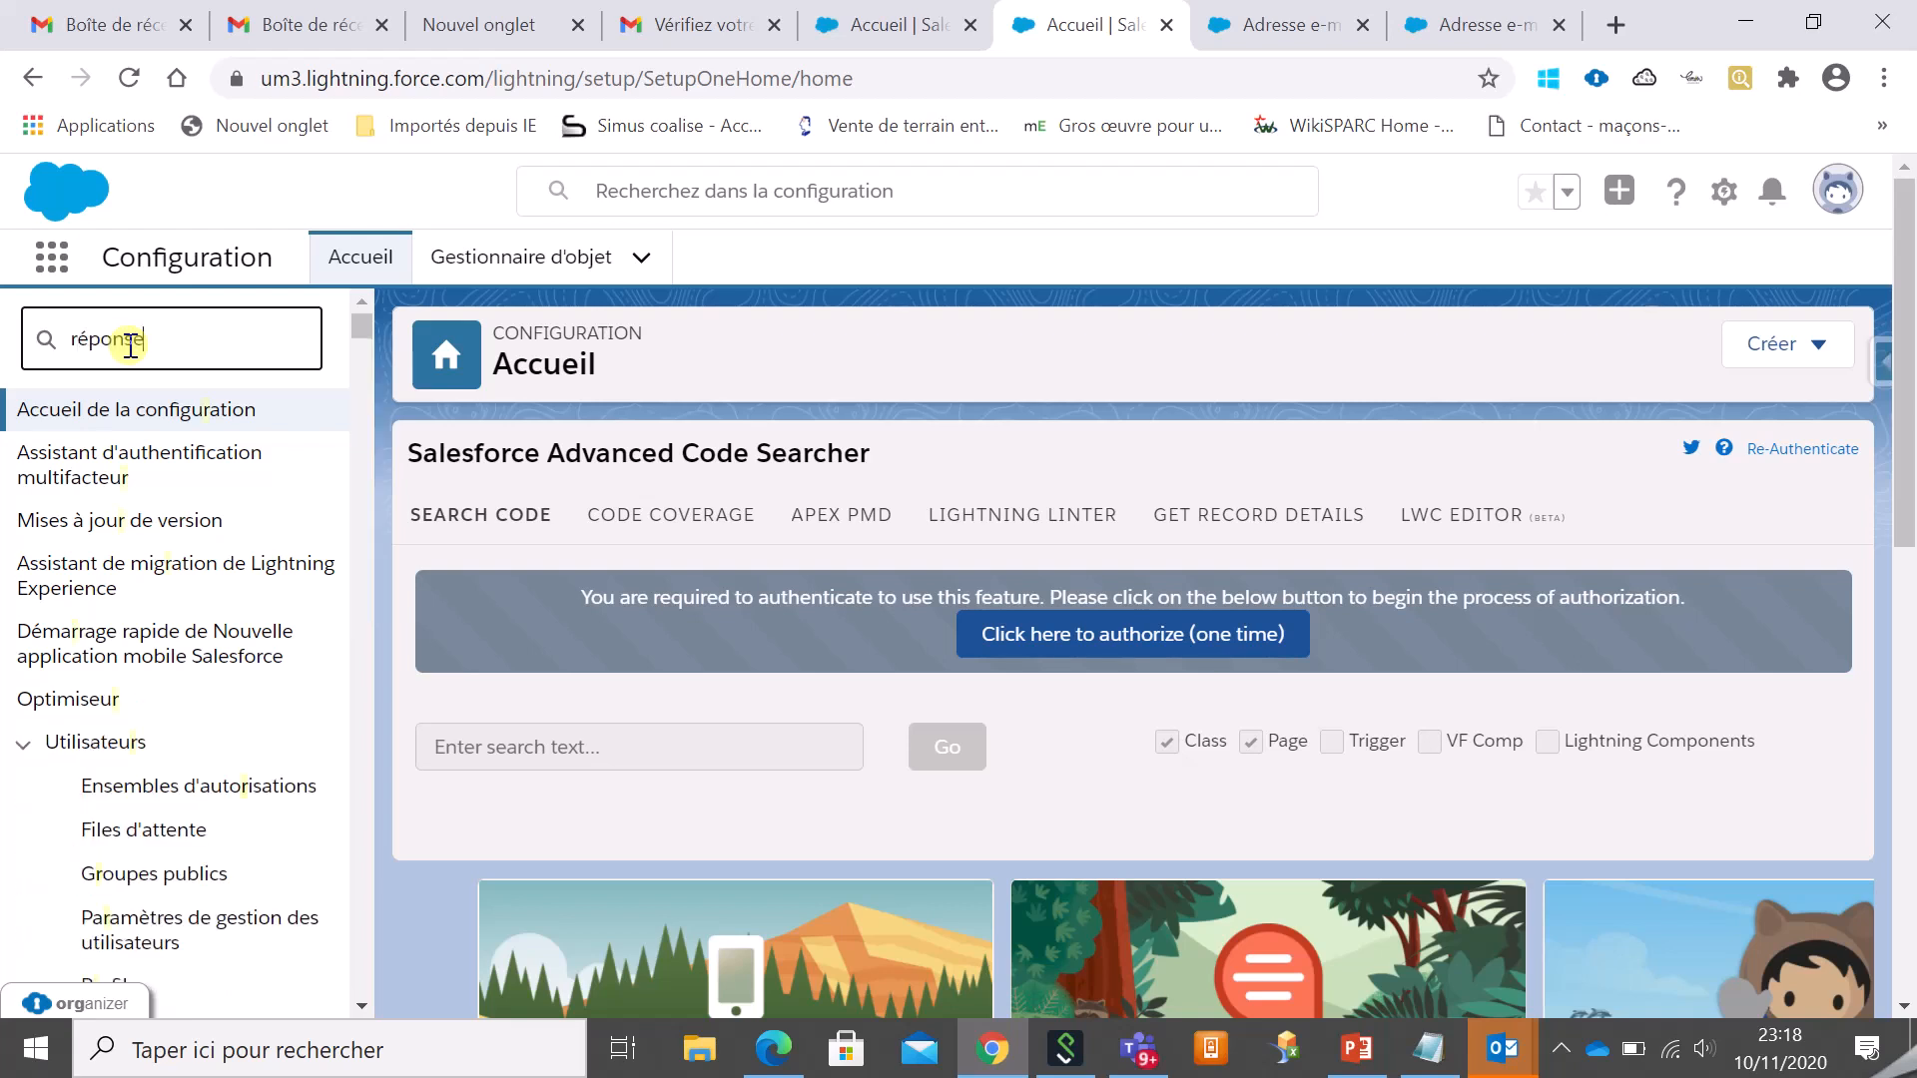
left_click(213, 618)
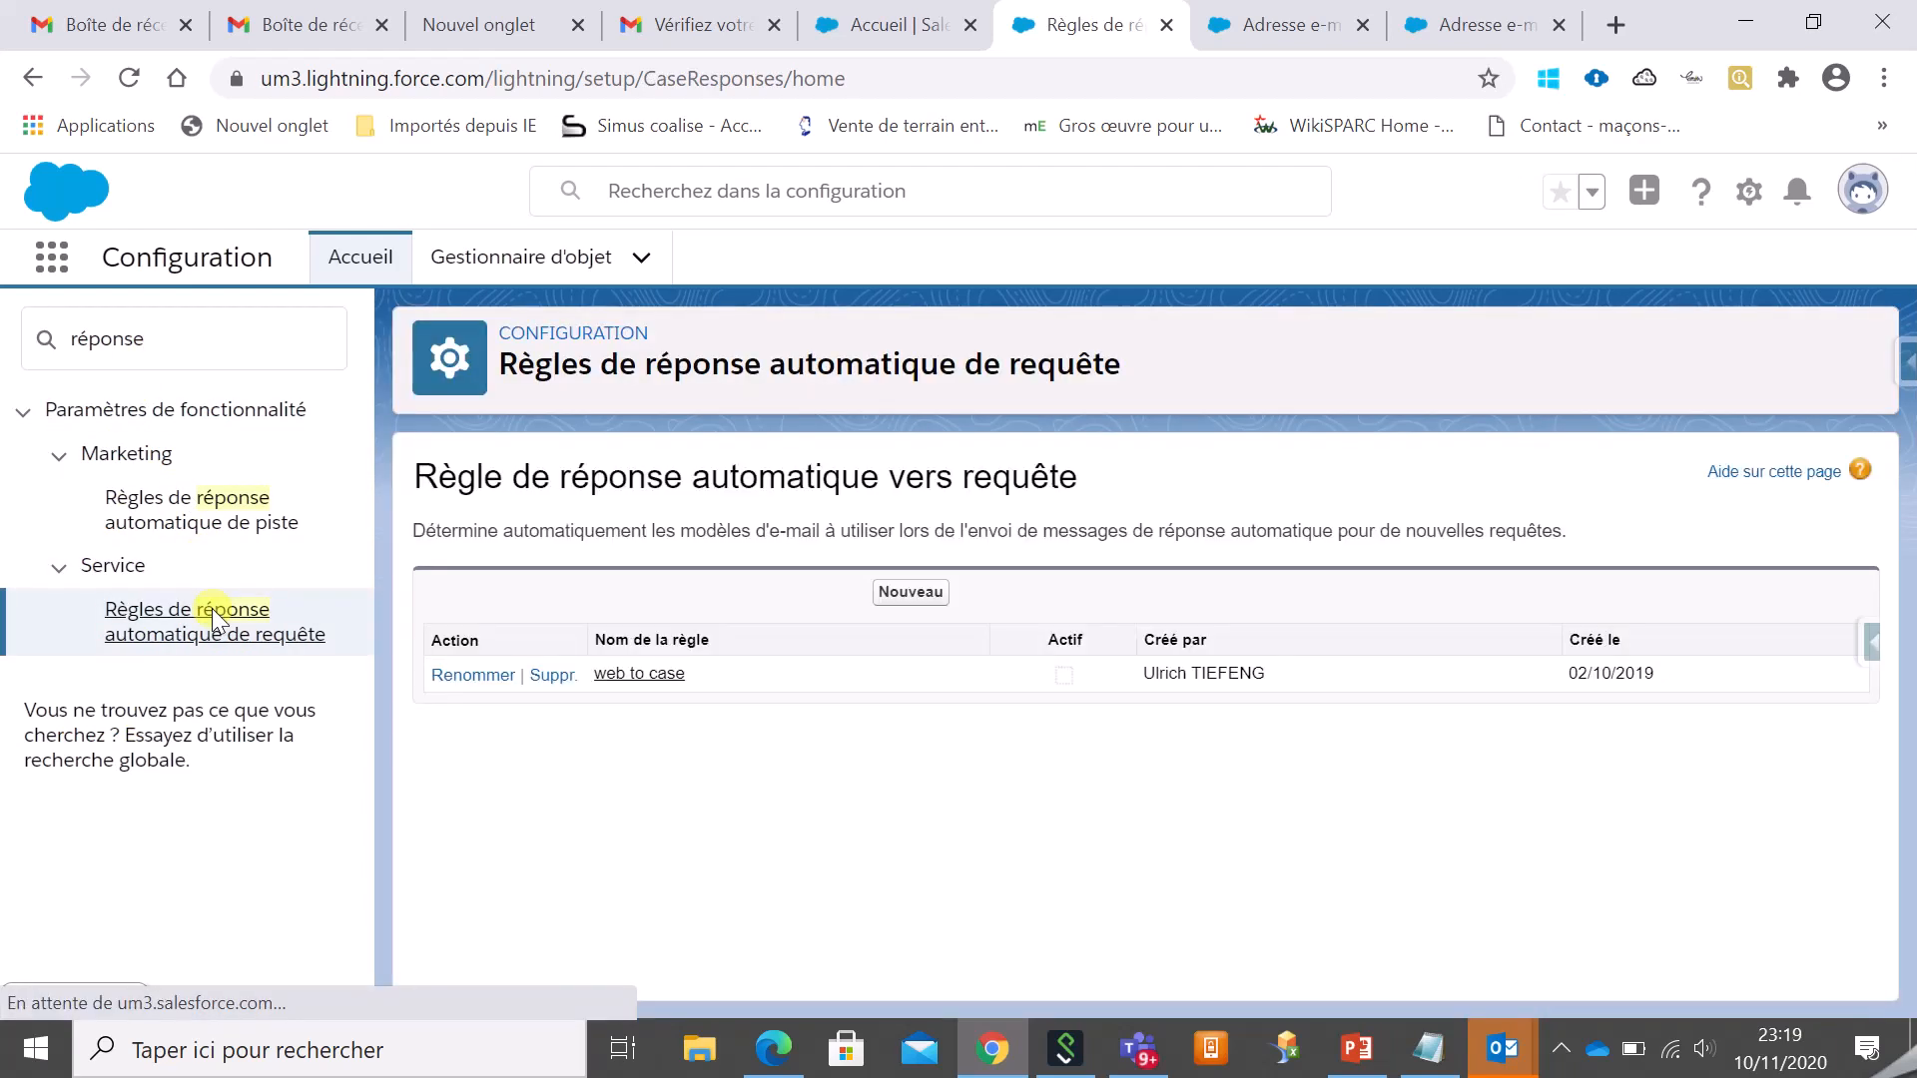
Step: Create a new active auto-response rule named 'priorisation covid' and save it
left_click(915, 596)
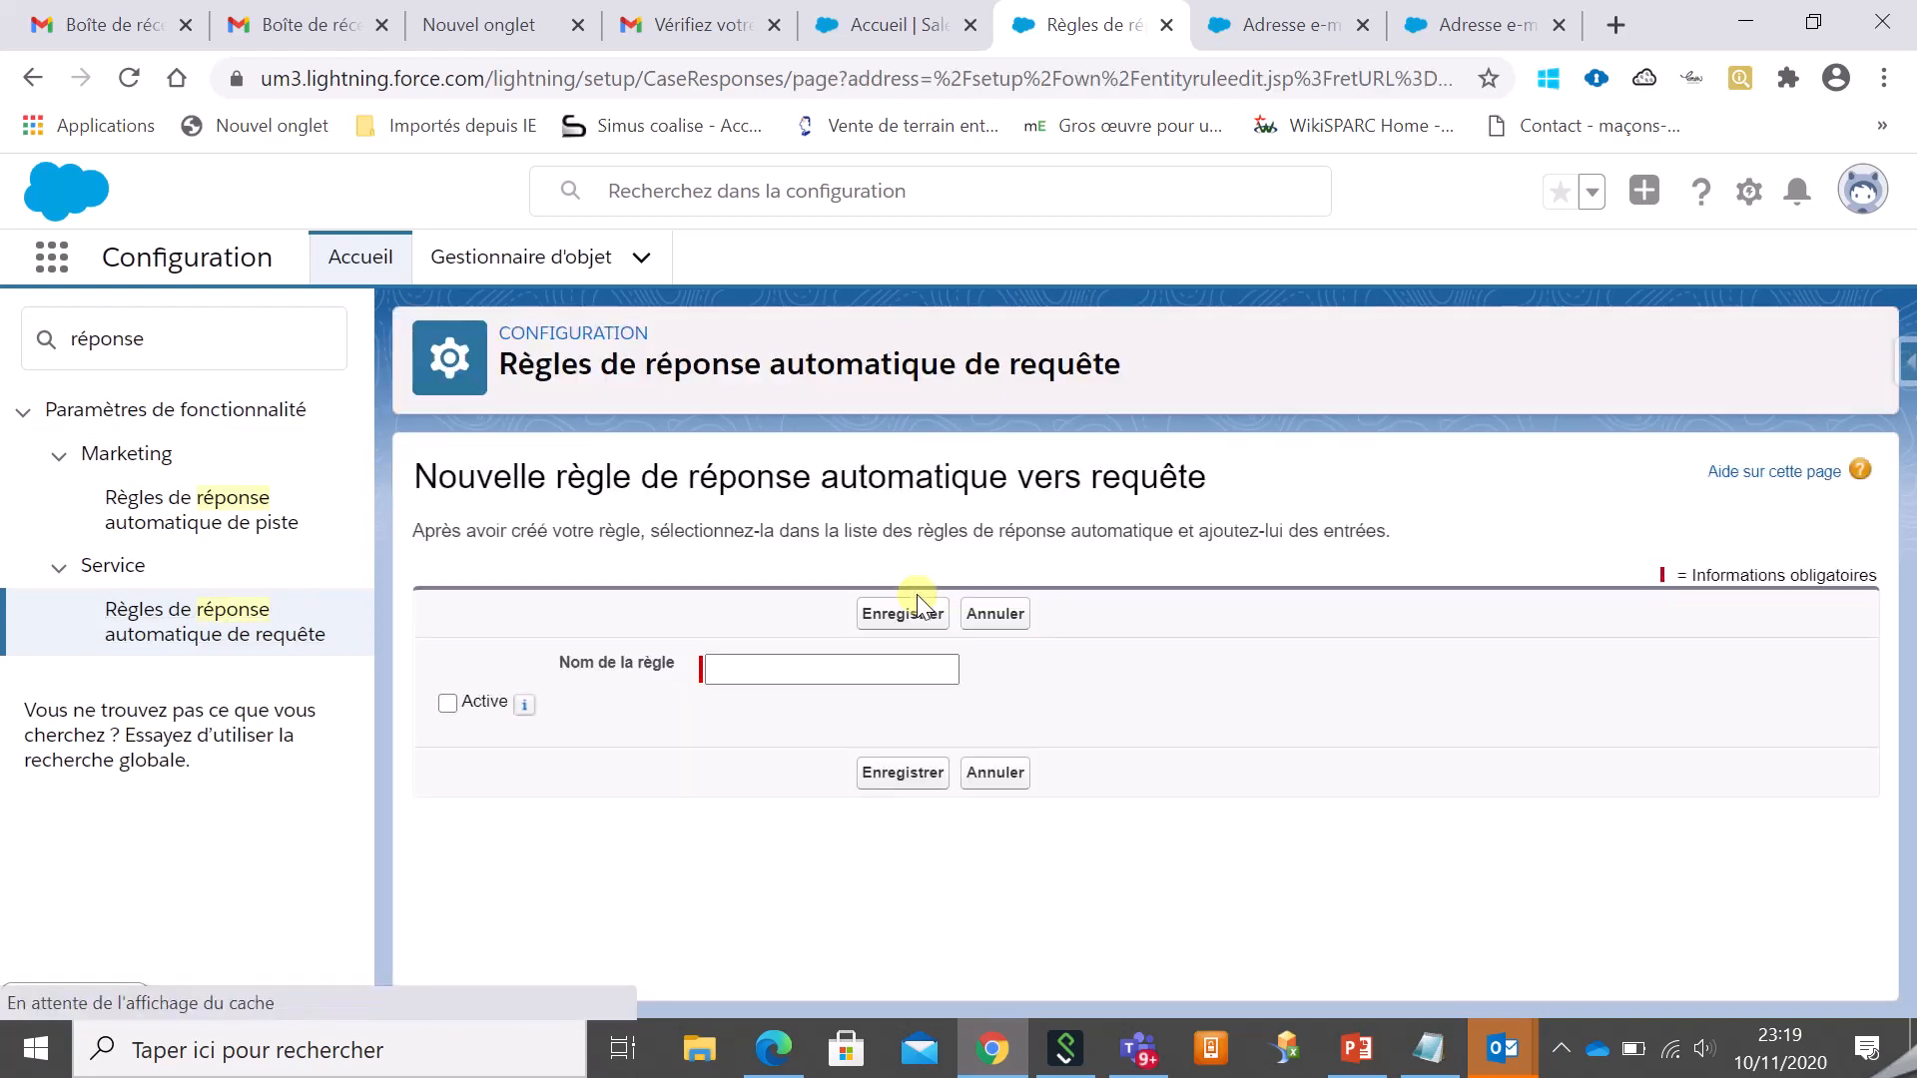
left_click(778, 659)
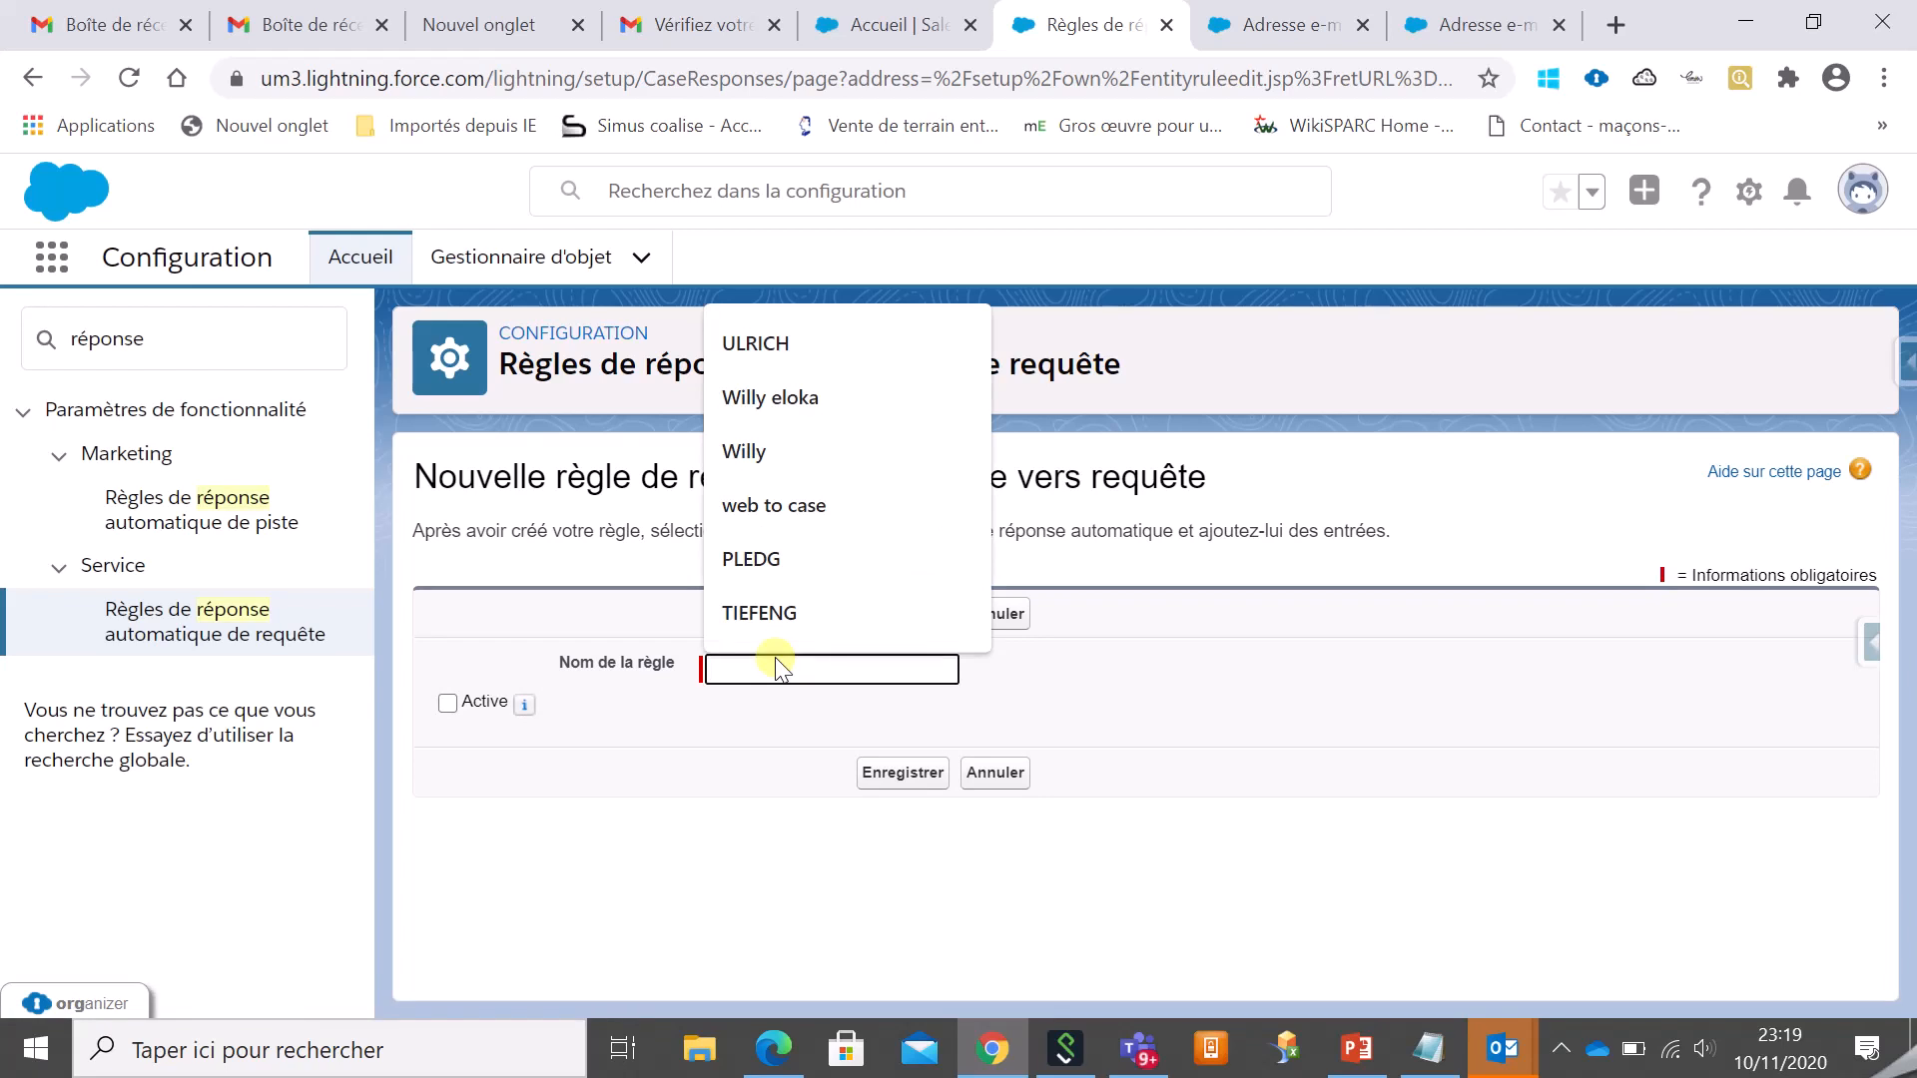
type("prio")
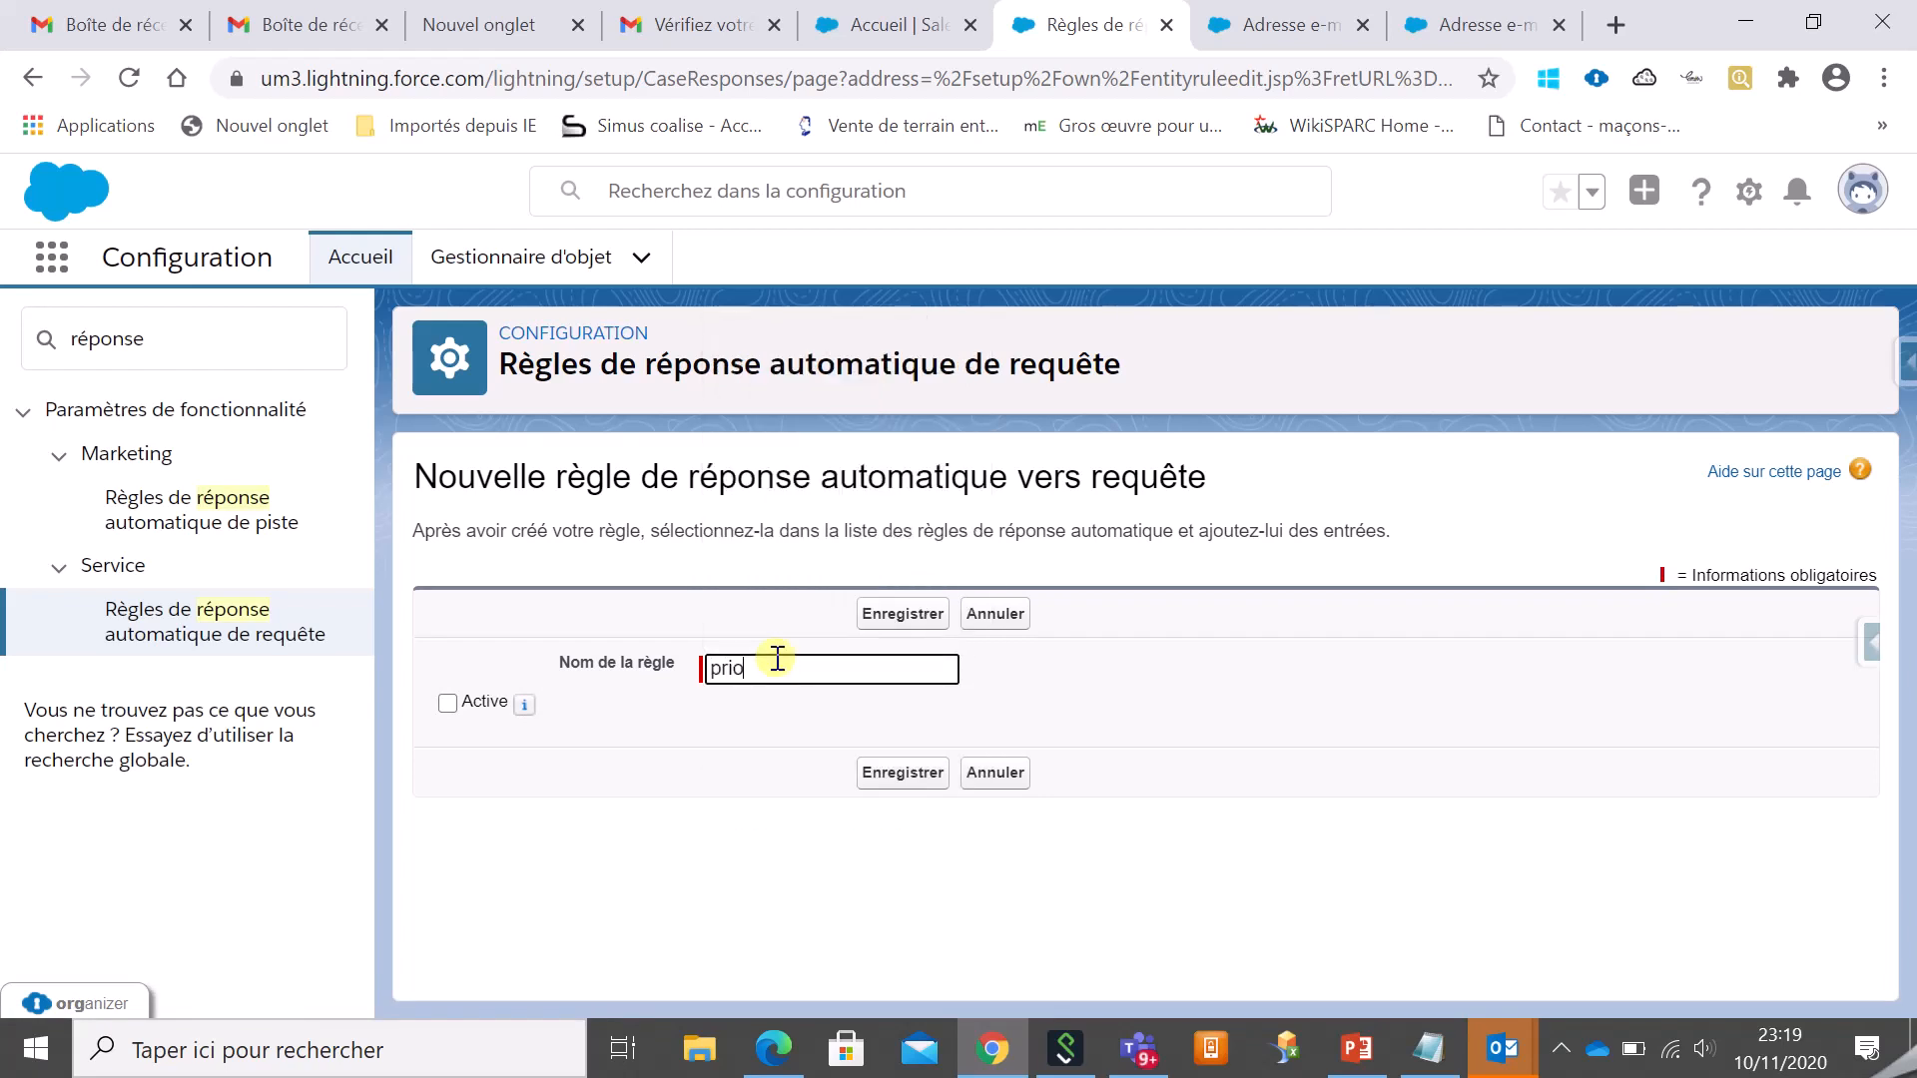
type("s")
key("BackSpace")
left_click(447, 703)
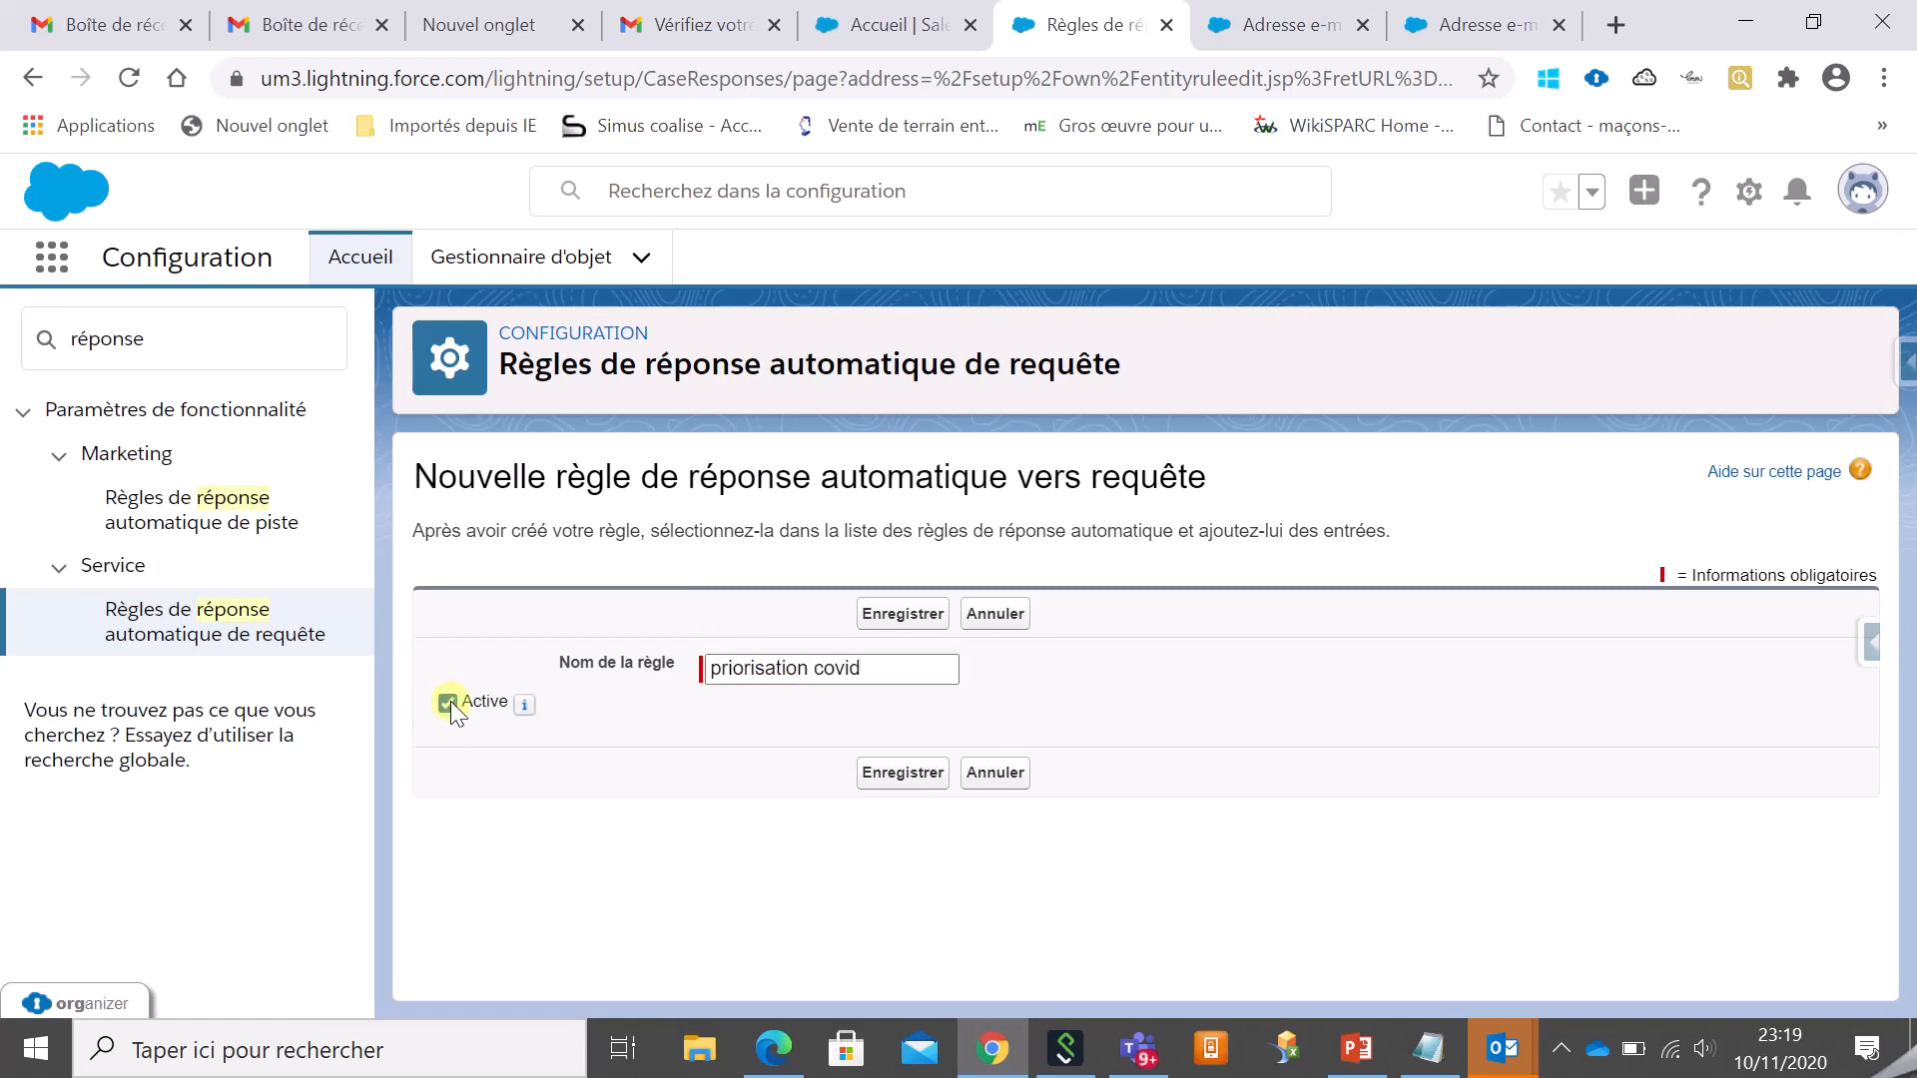
left_click(904, 775)
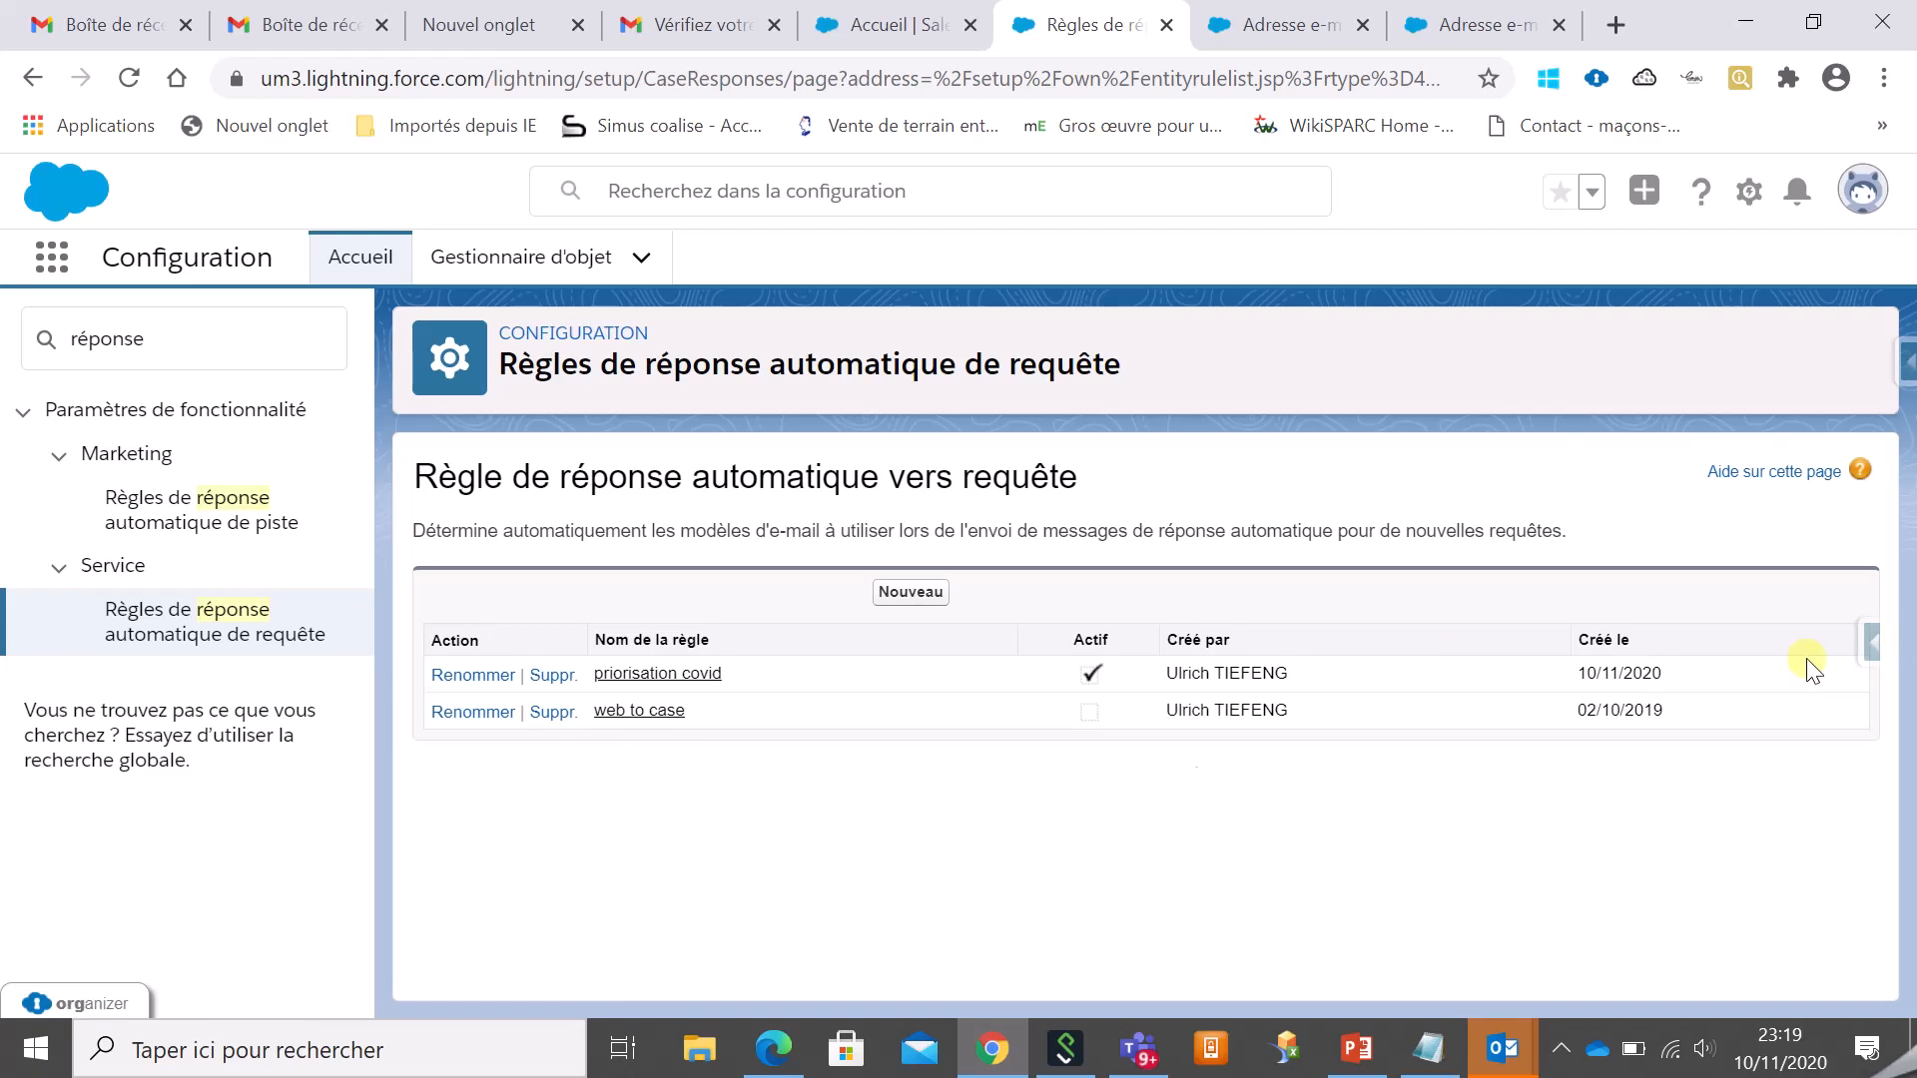
Step: Add a new entry to the priorisation covid rule with sort order 1
left_click(658, 675)
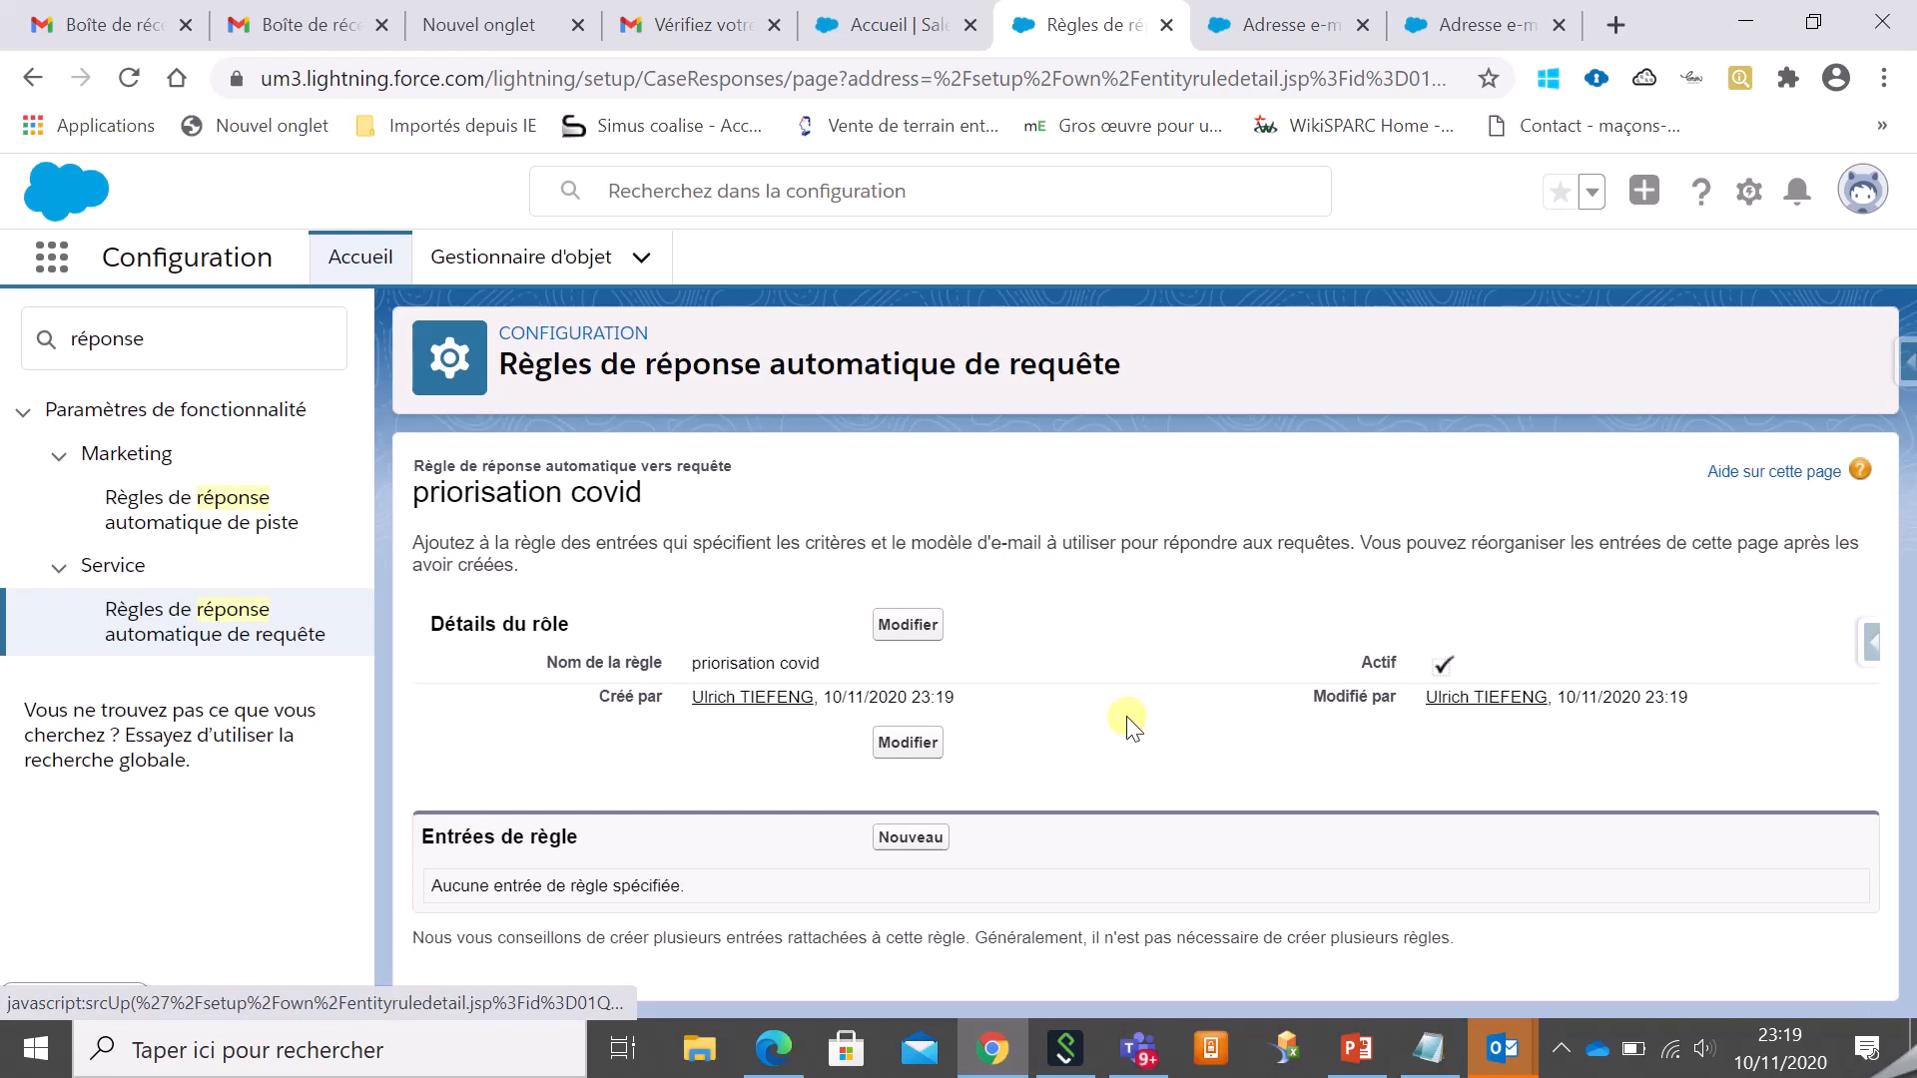
left_click(913, 839)
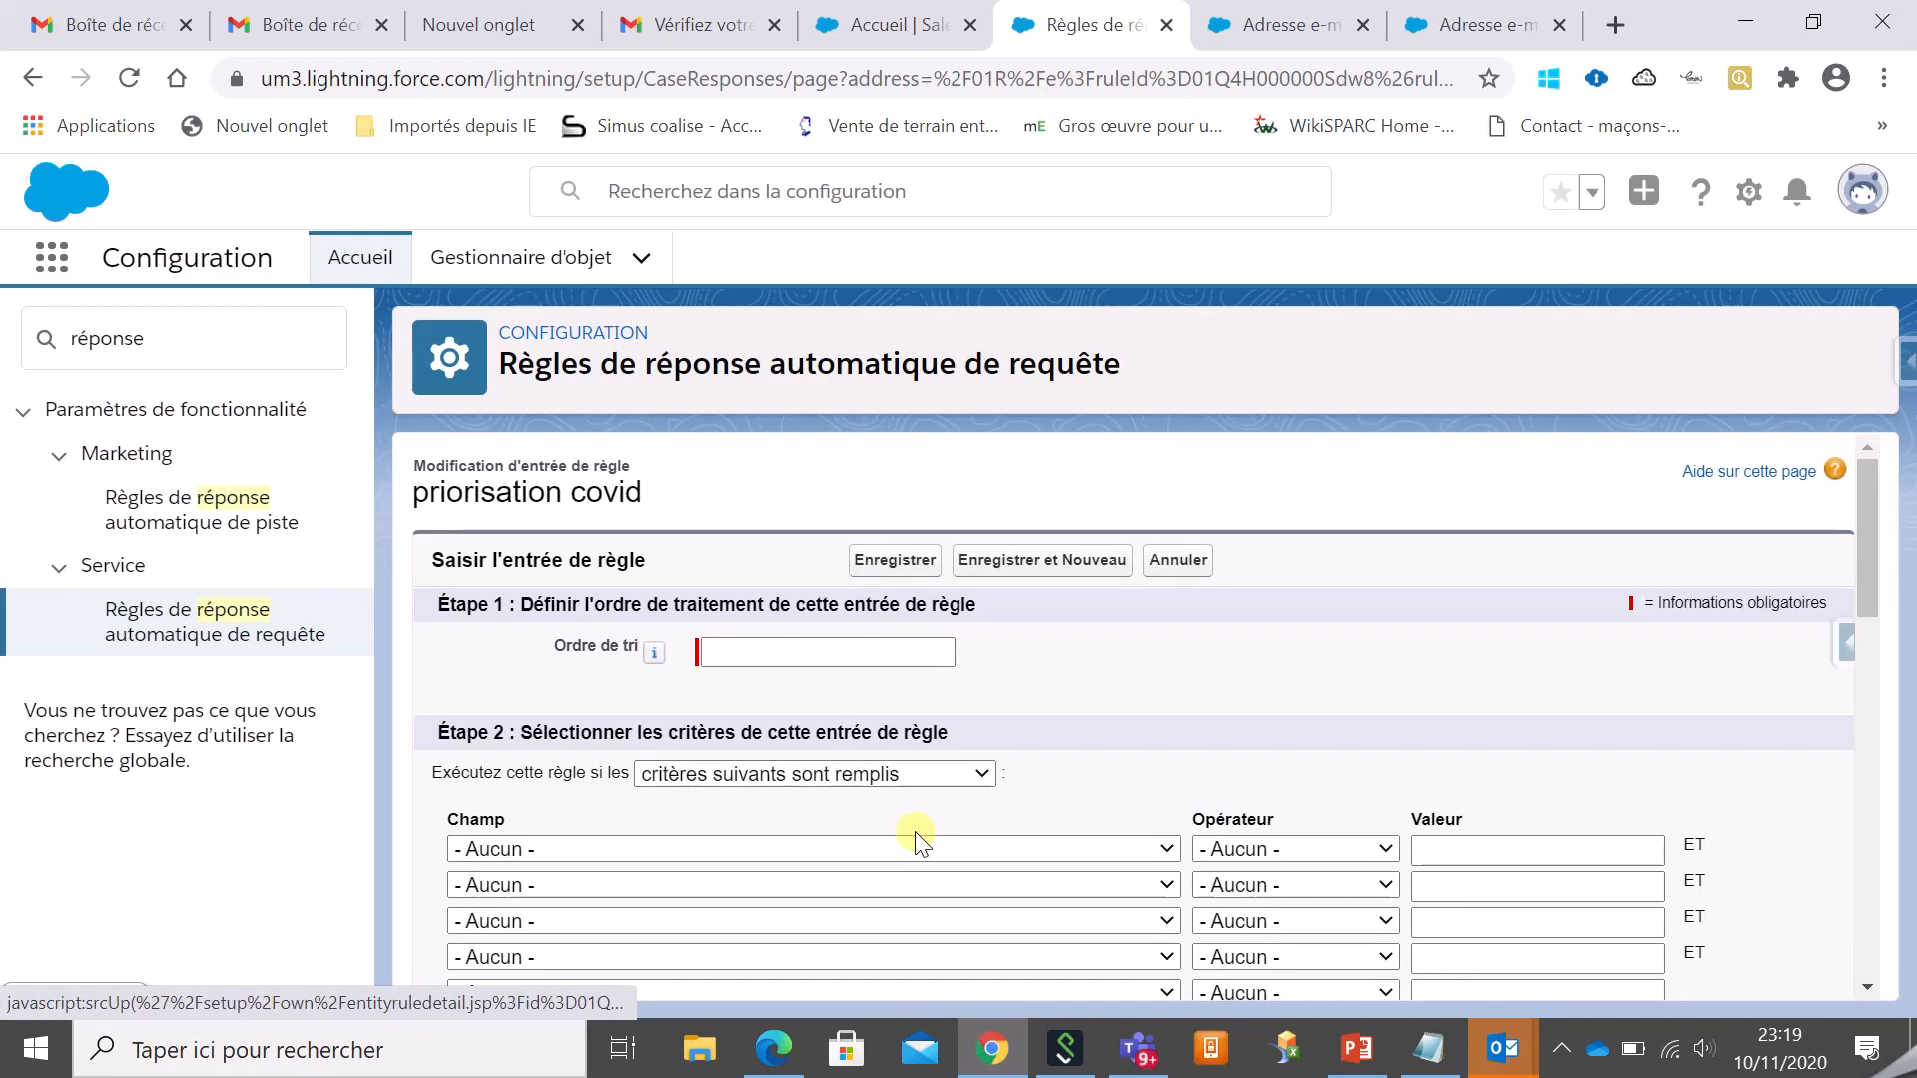
left_click(798, 650)
type("1")
left_click(1101, 723)
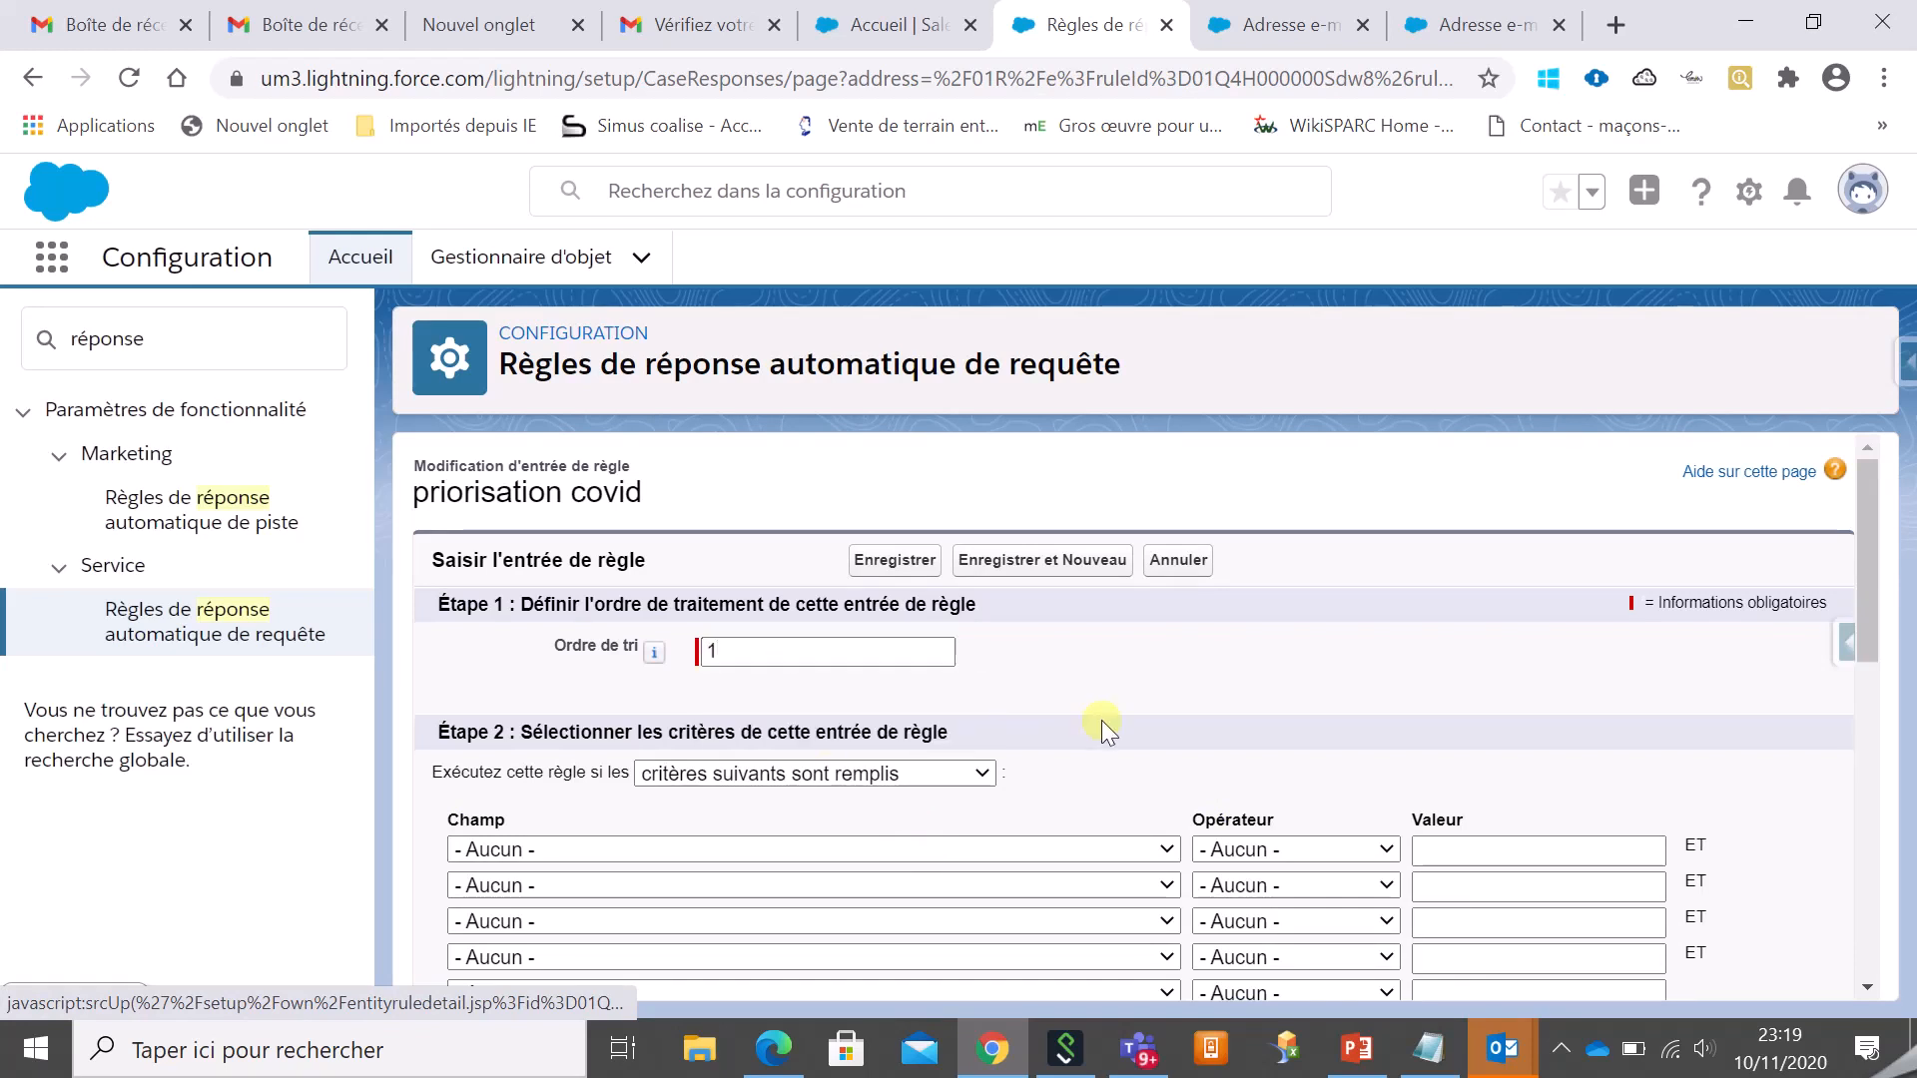
Step: Set the entry criterion to Origine de la requête égal à Email
left_click(981, 775)
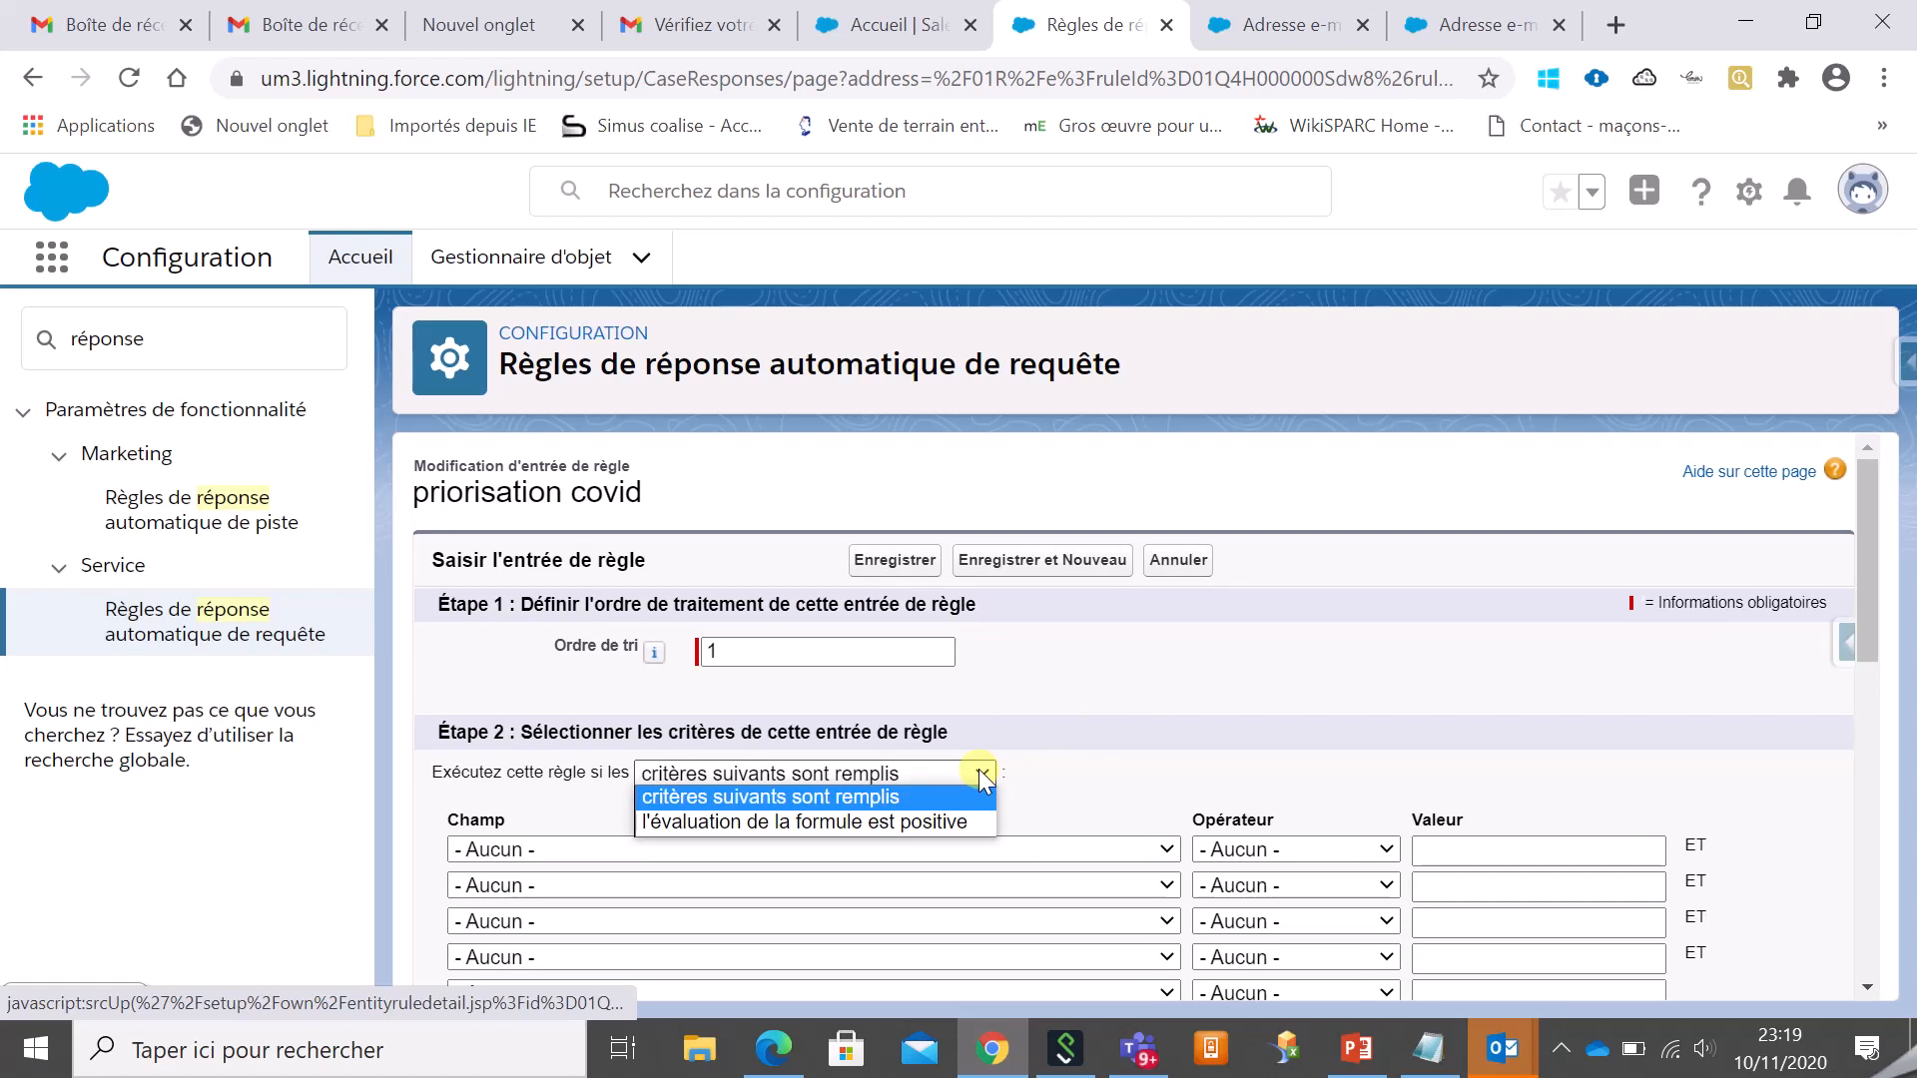
left_click(1088, 774)
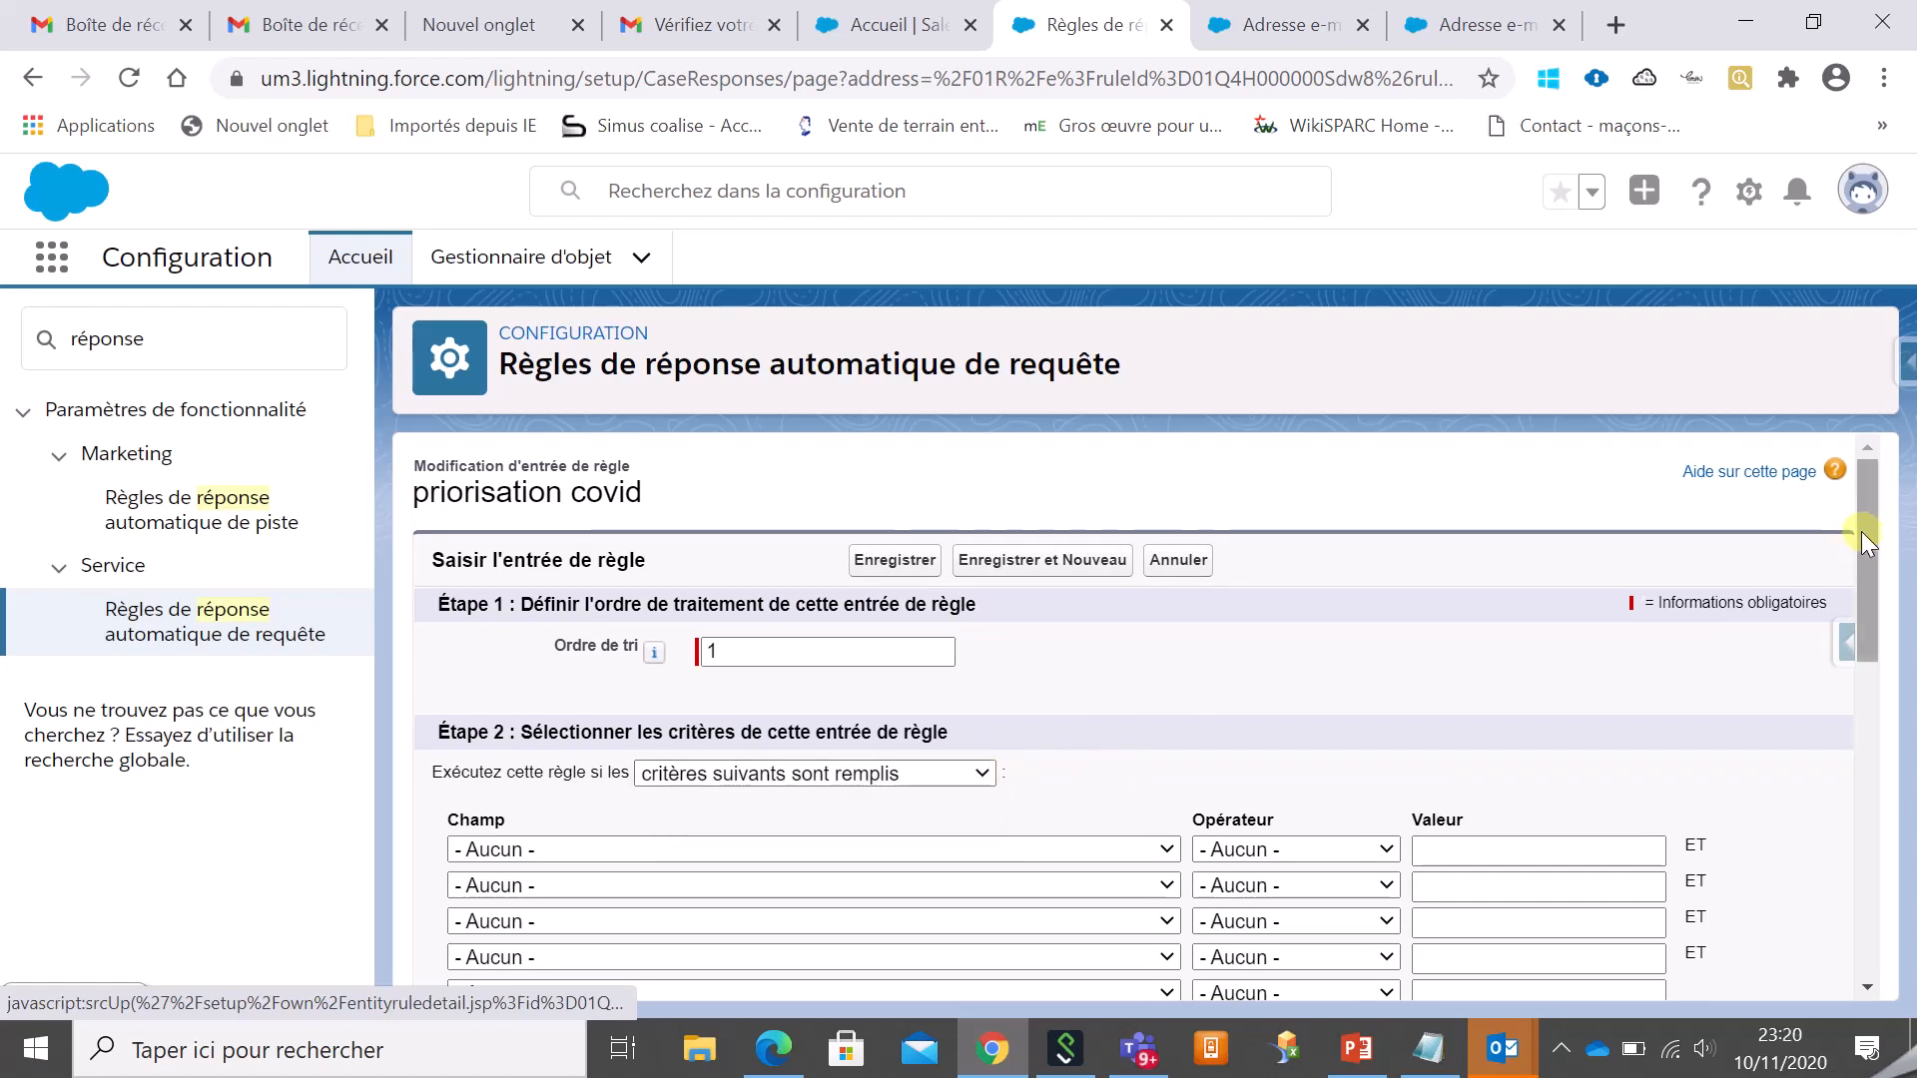
left_click_drag(1863, 529, 1860, 603)
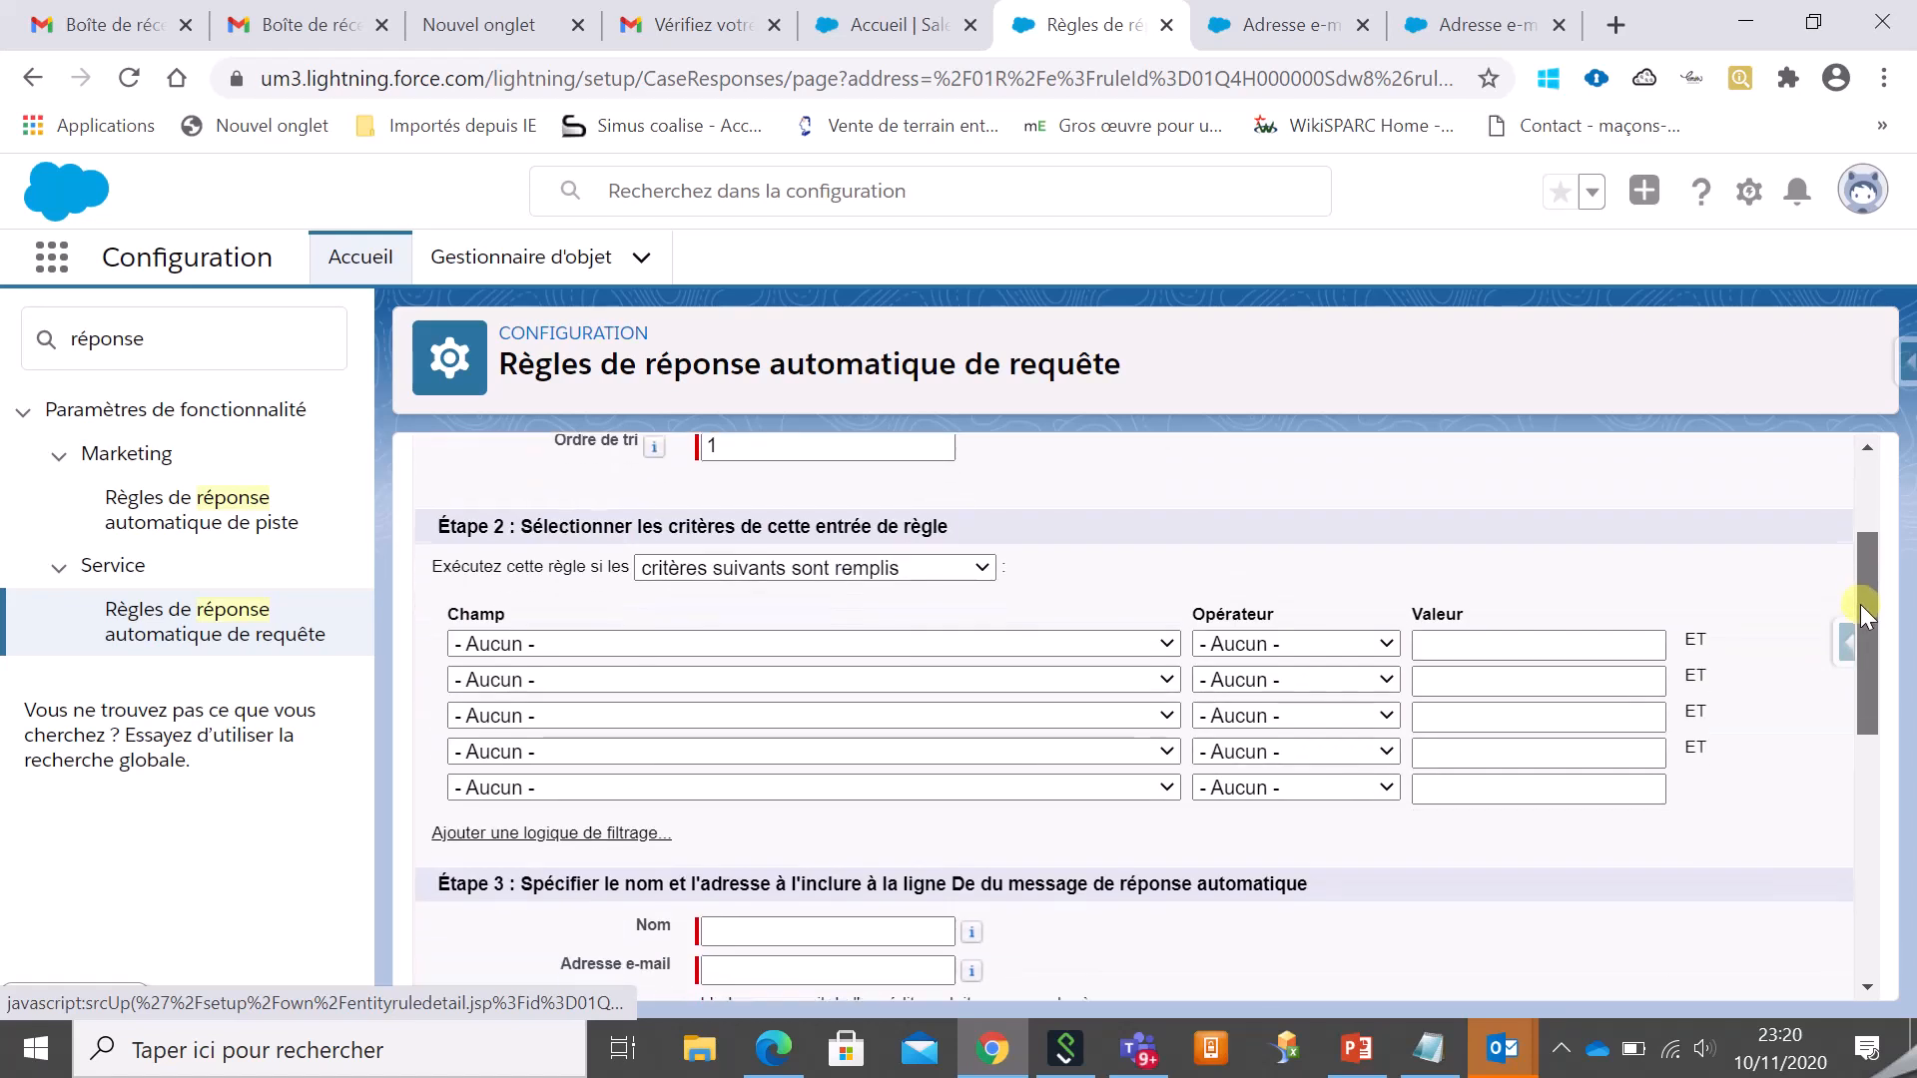
left_click(1166, 642)
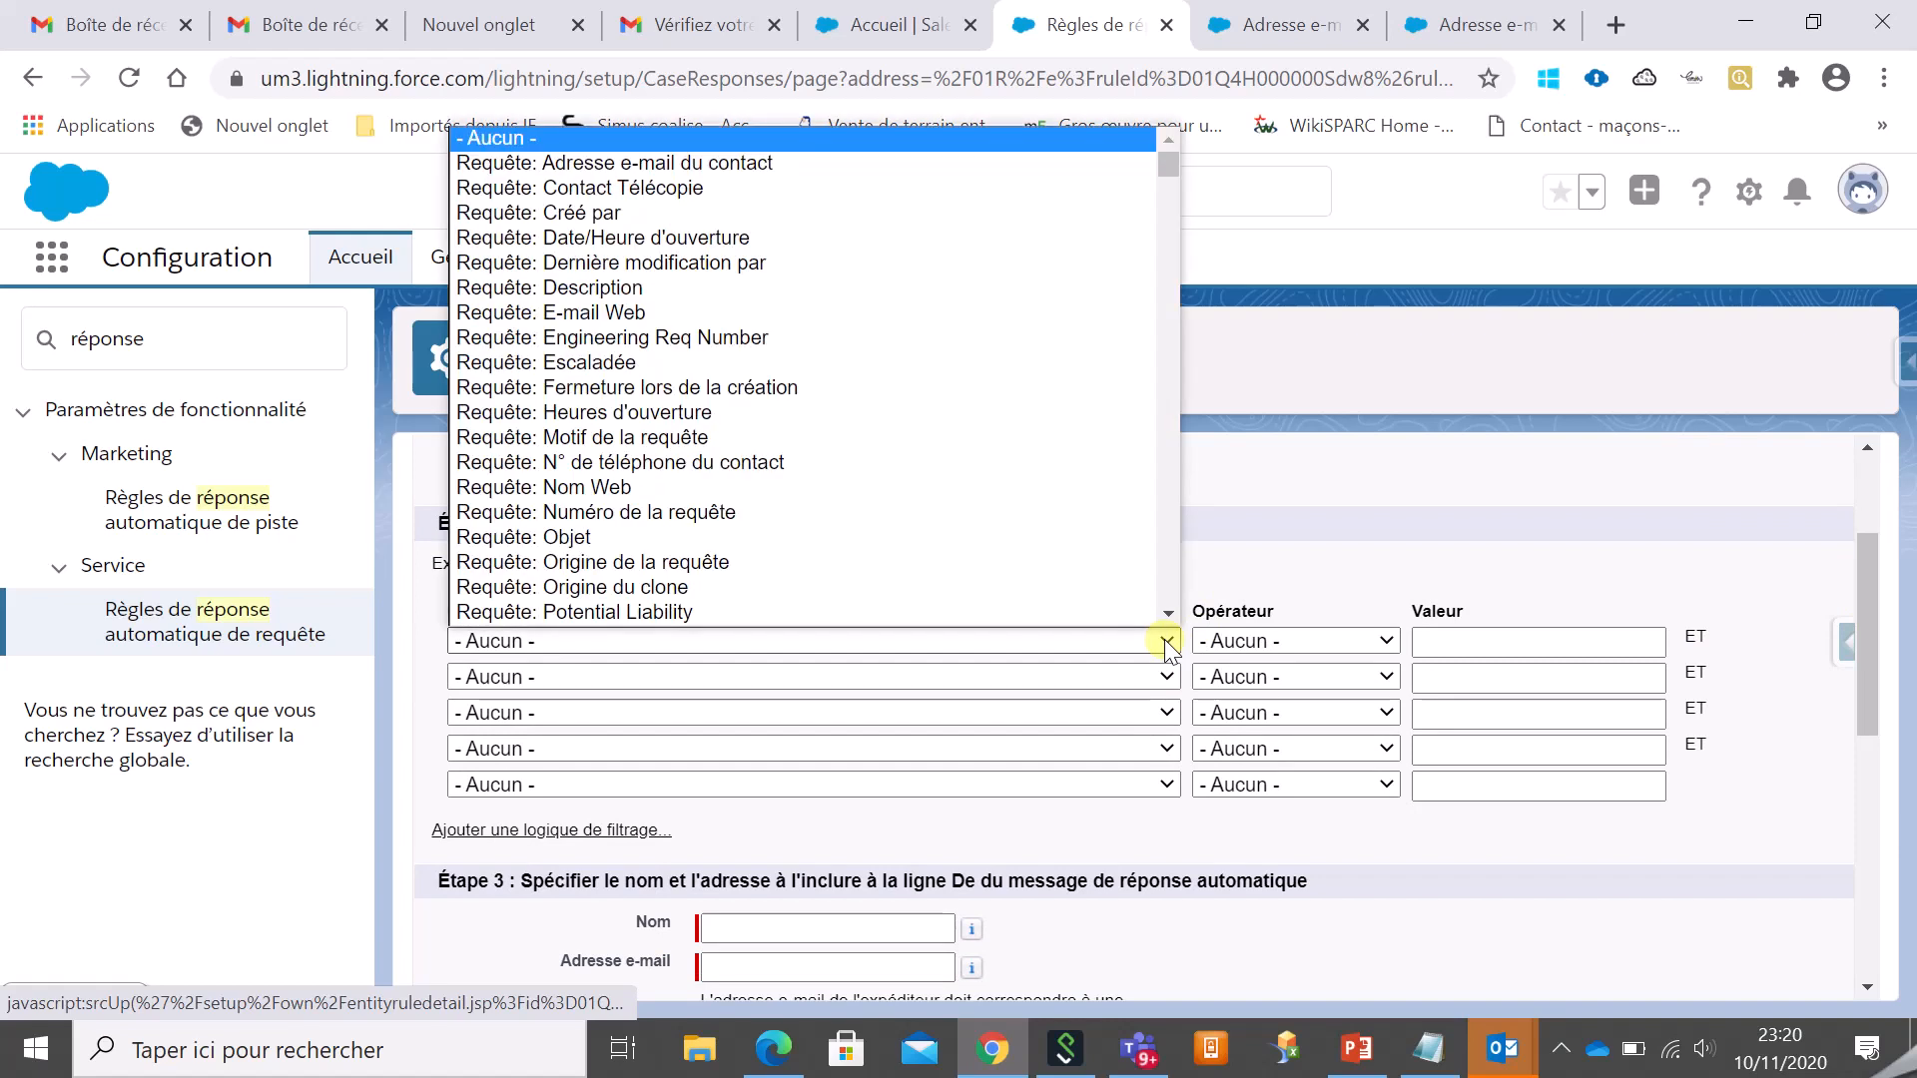
left_click(900, 564)
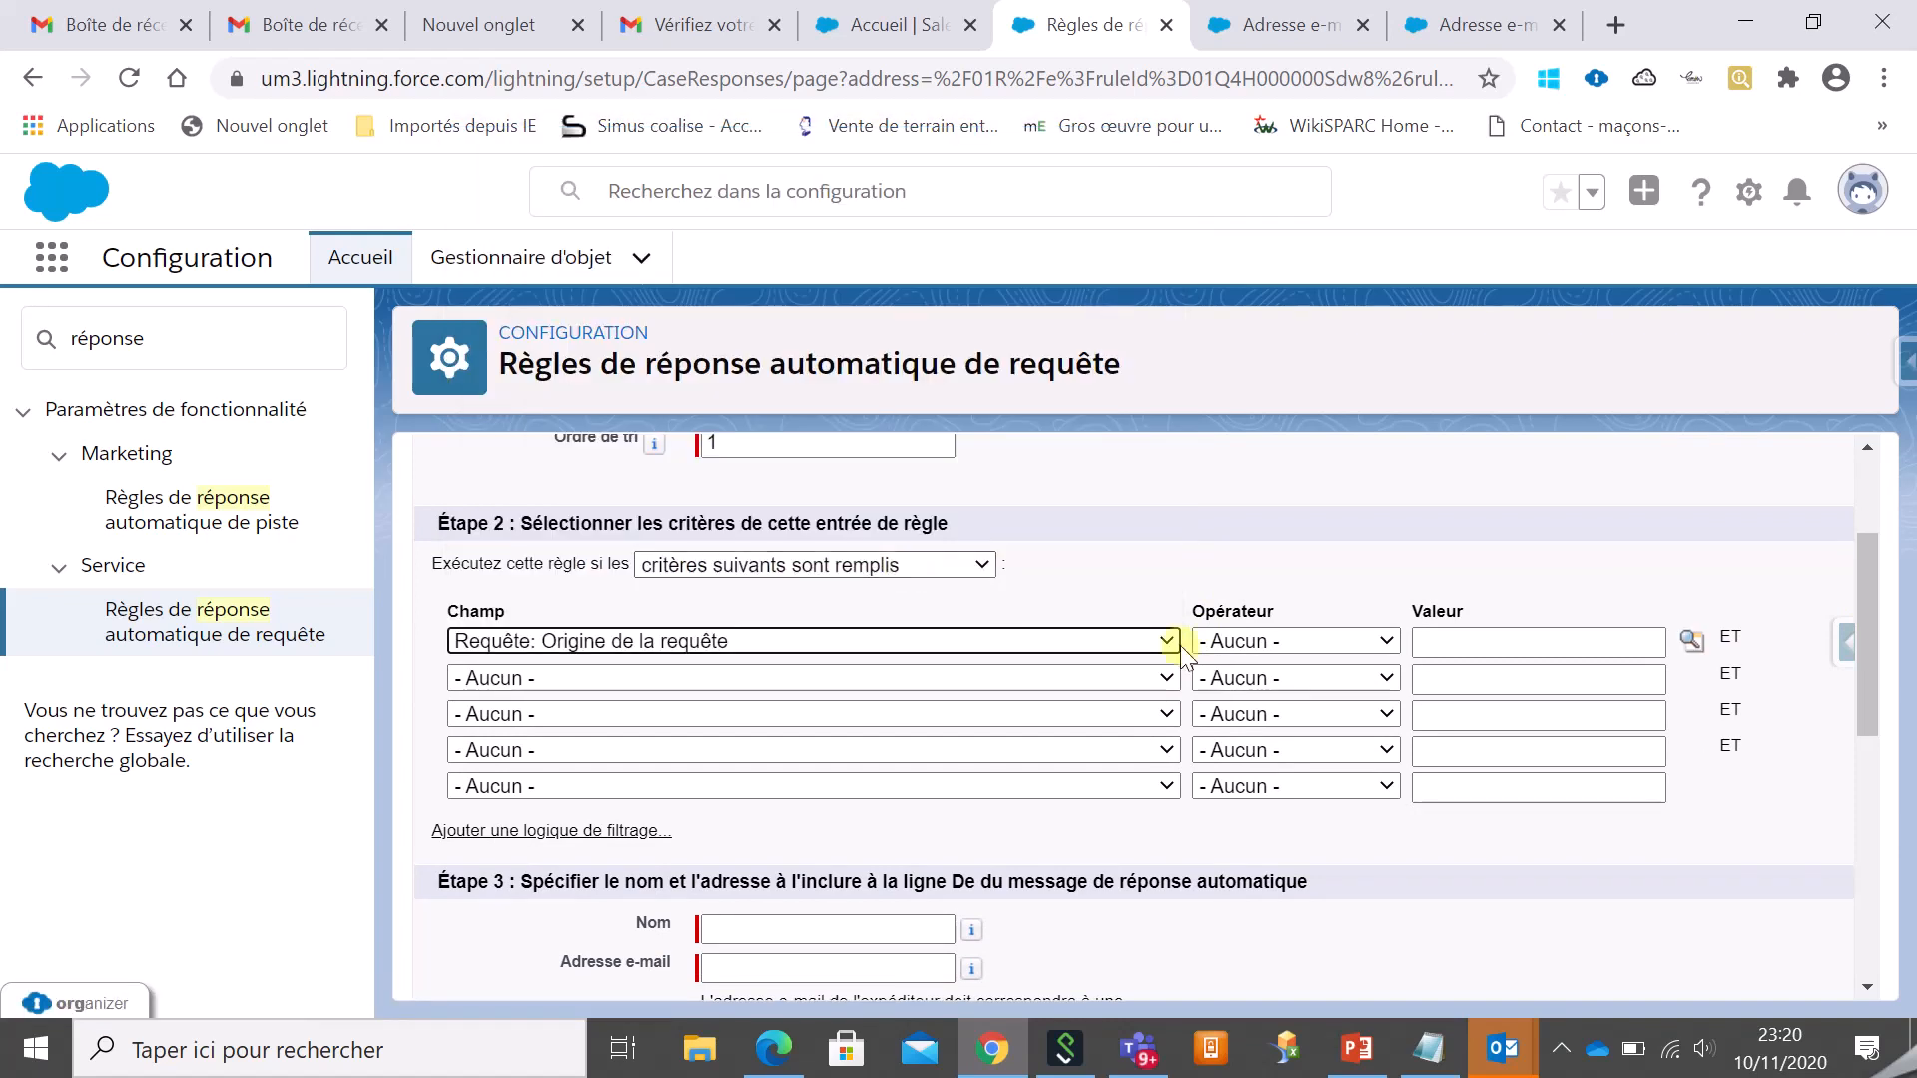
left_click(1346, 643)
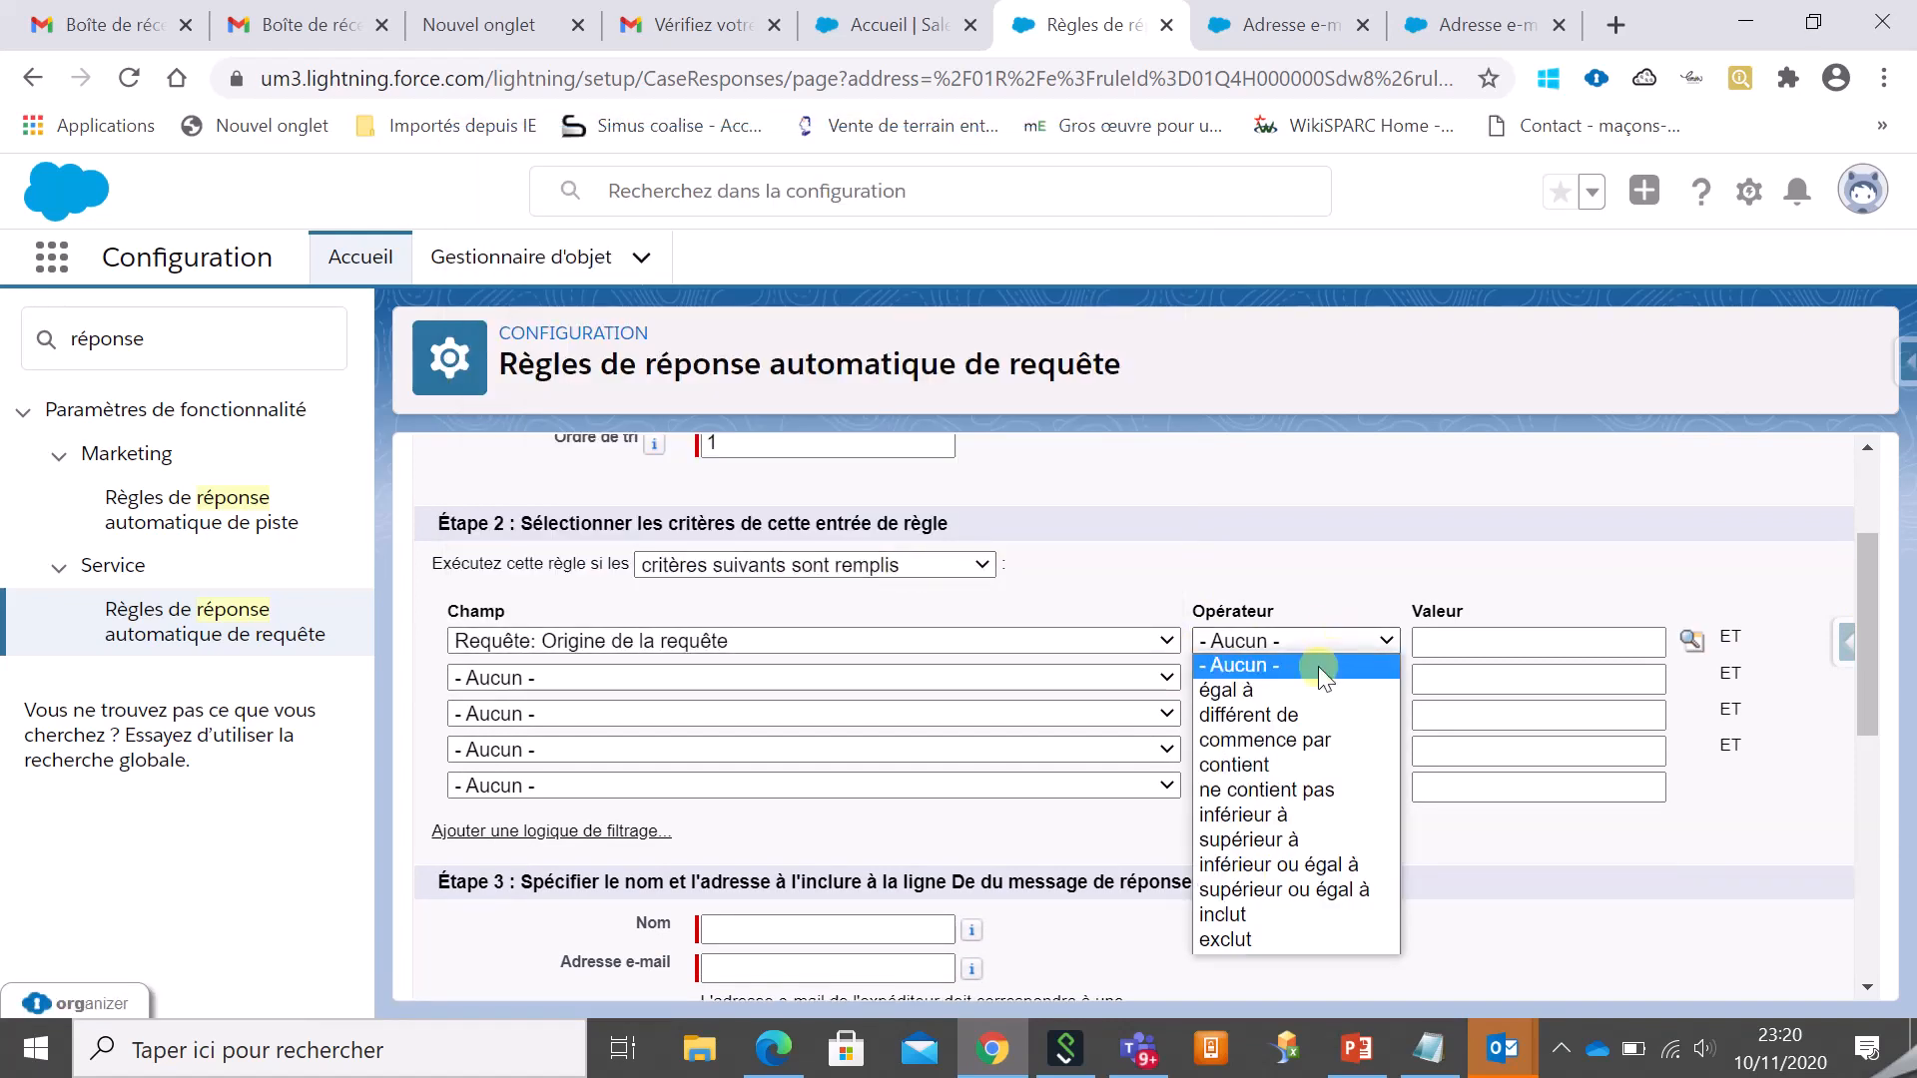
left_click(1302, 687)
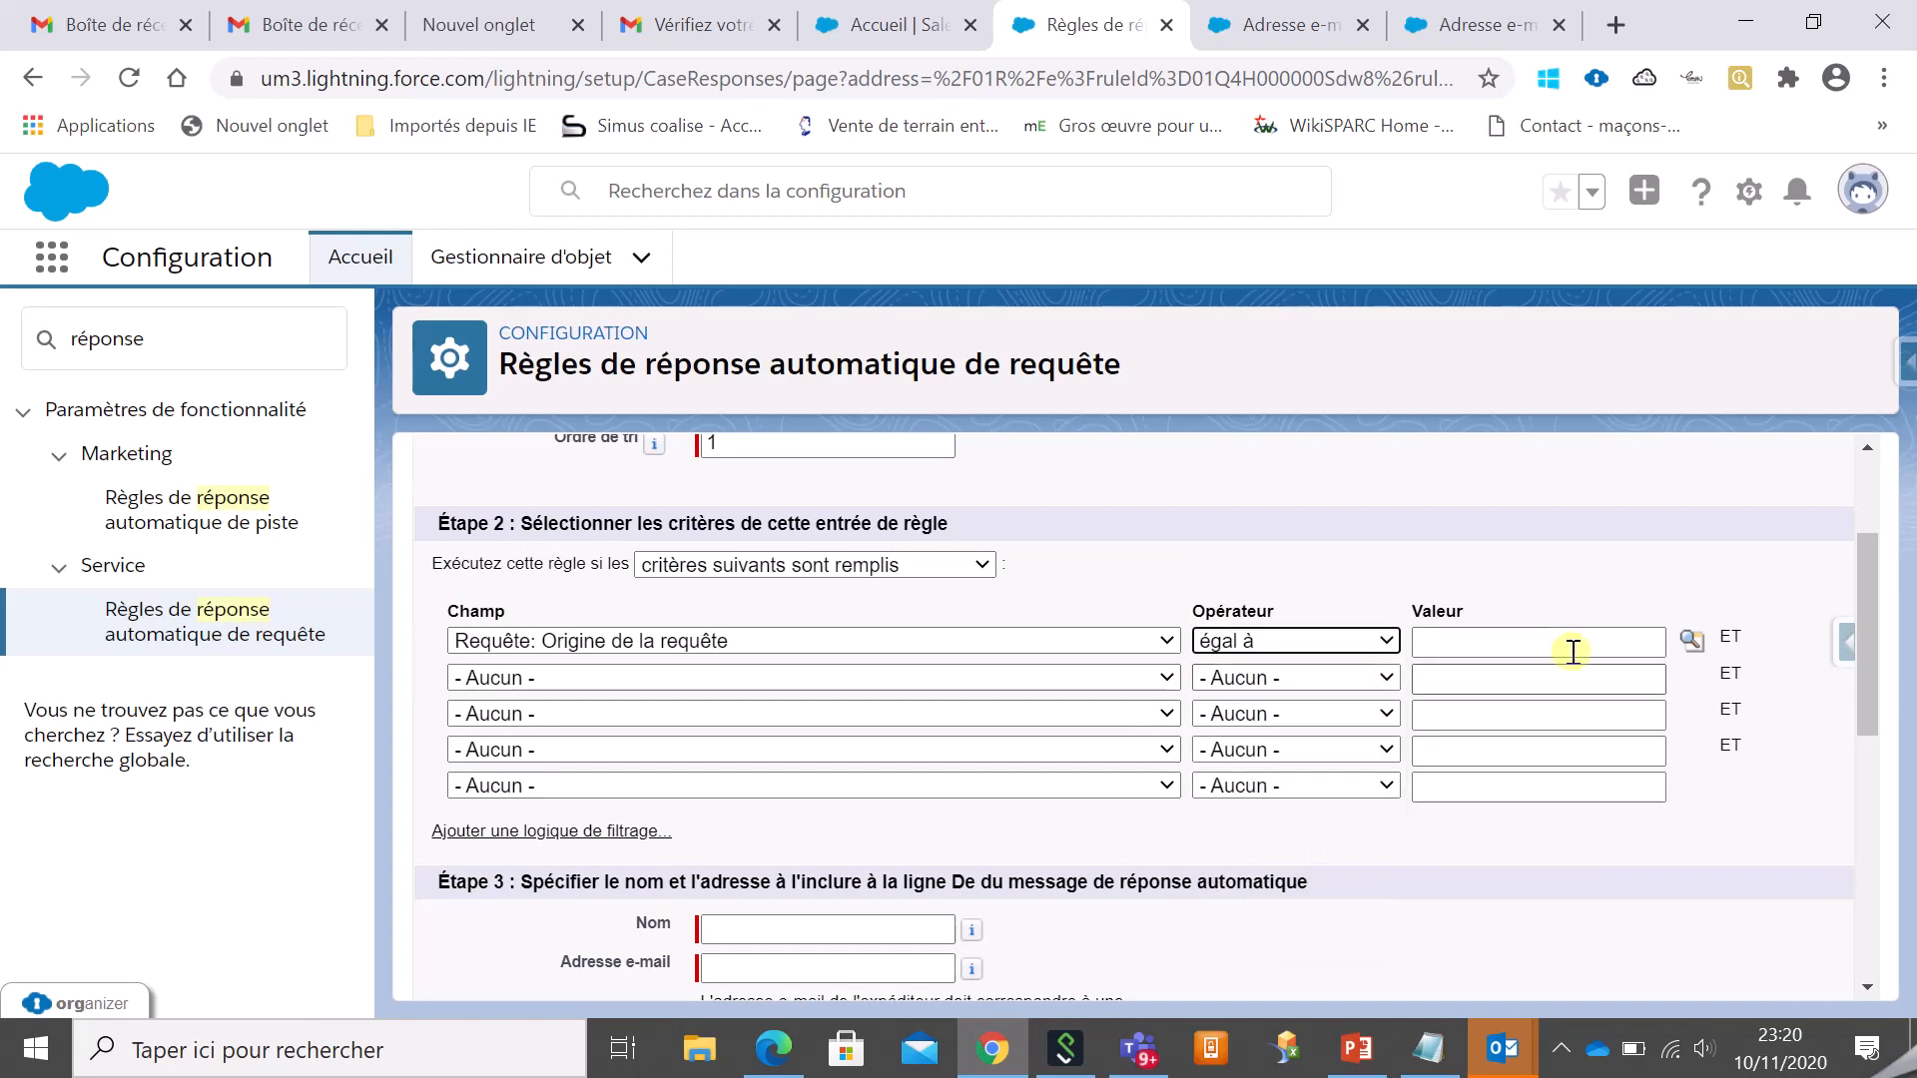
left_click(1688, 641)
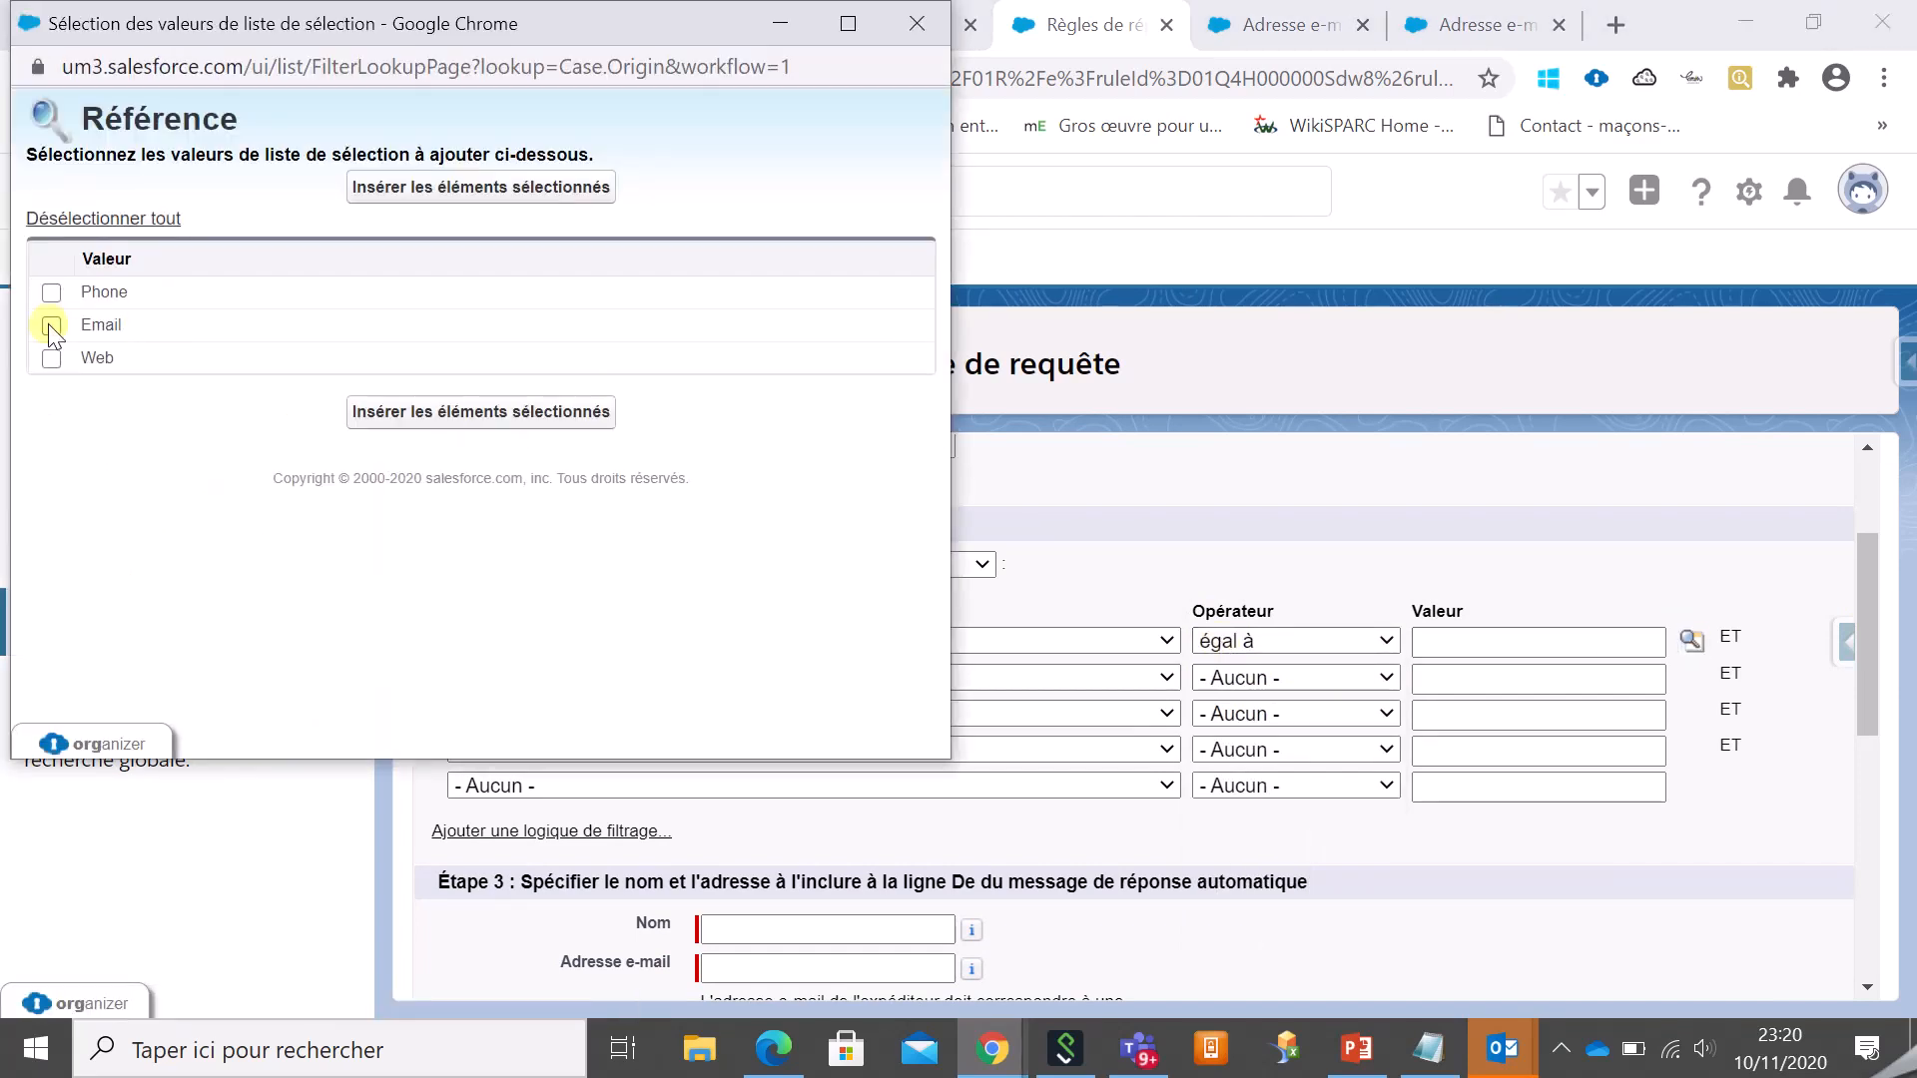
left_click(452, 411)
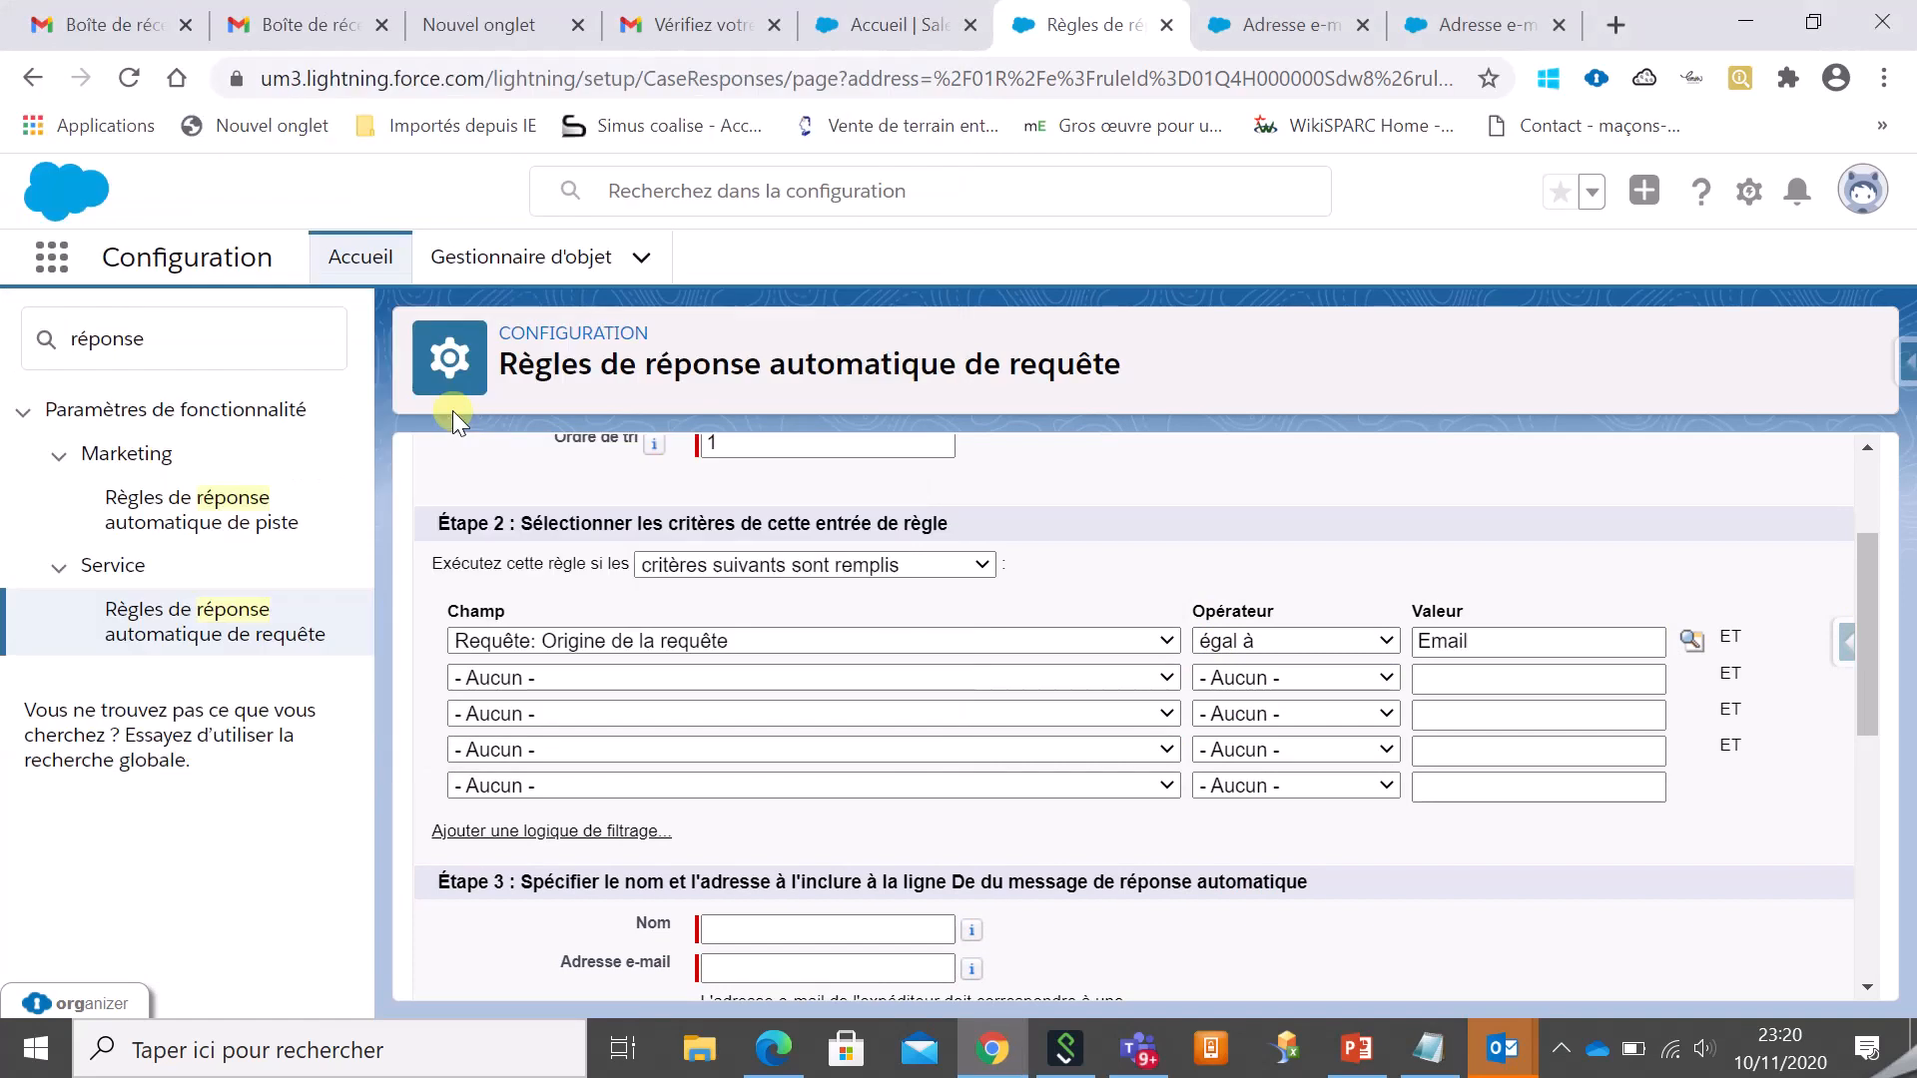
Step: Fill in sender name Standrad and the sender address, then empty the template field
left_click_drag(1866, 589, 1875, 647)
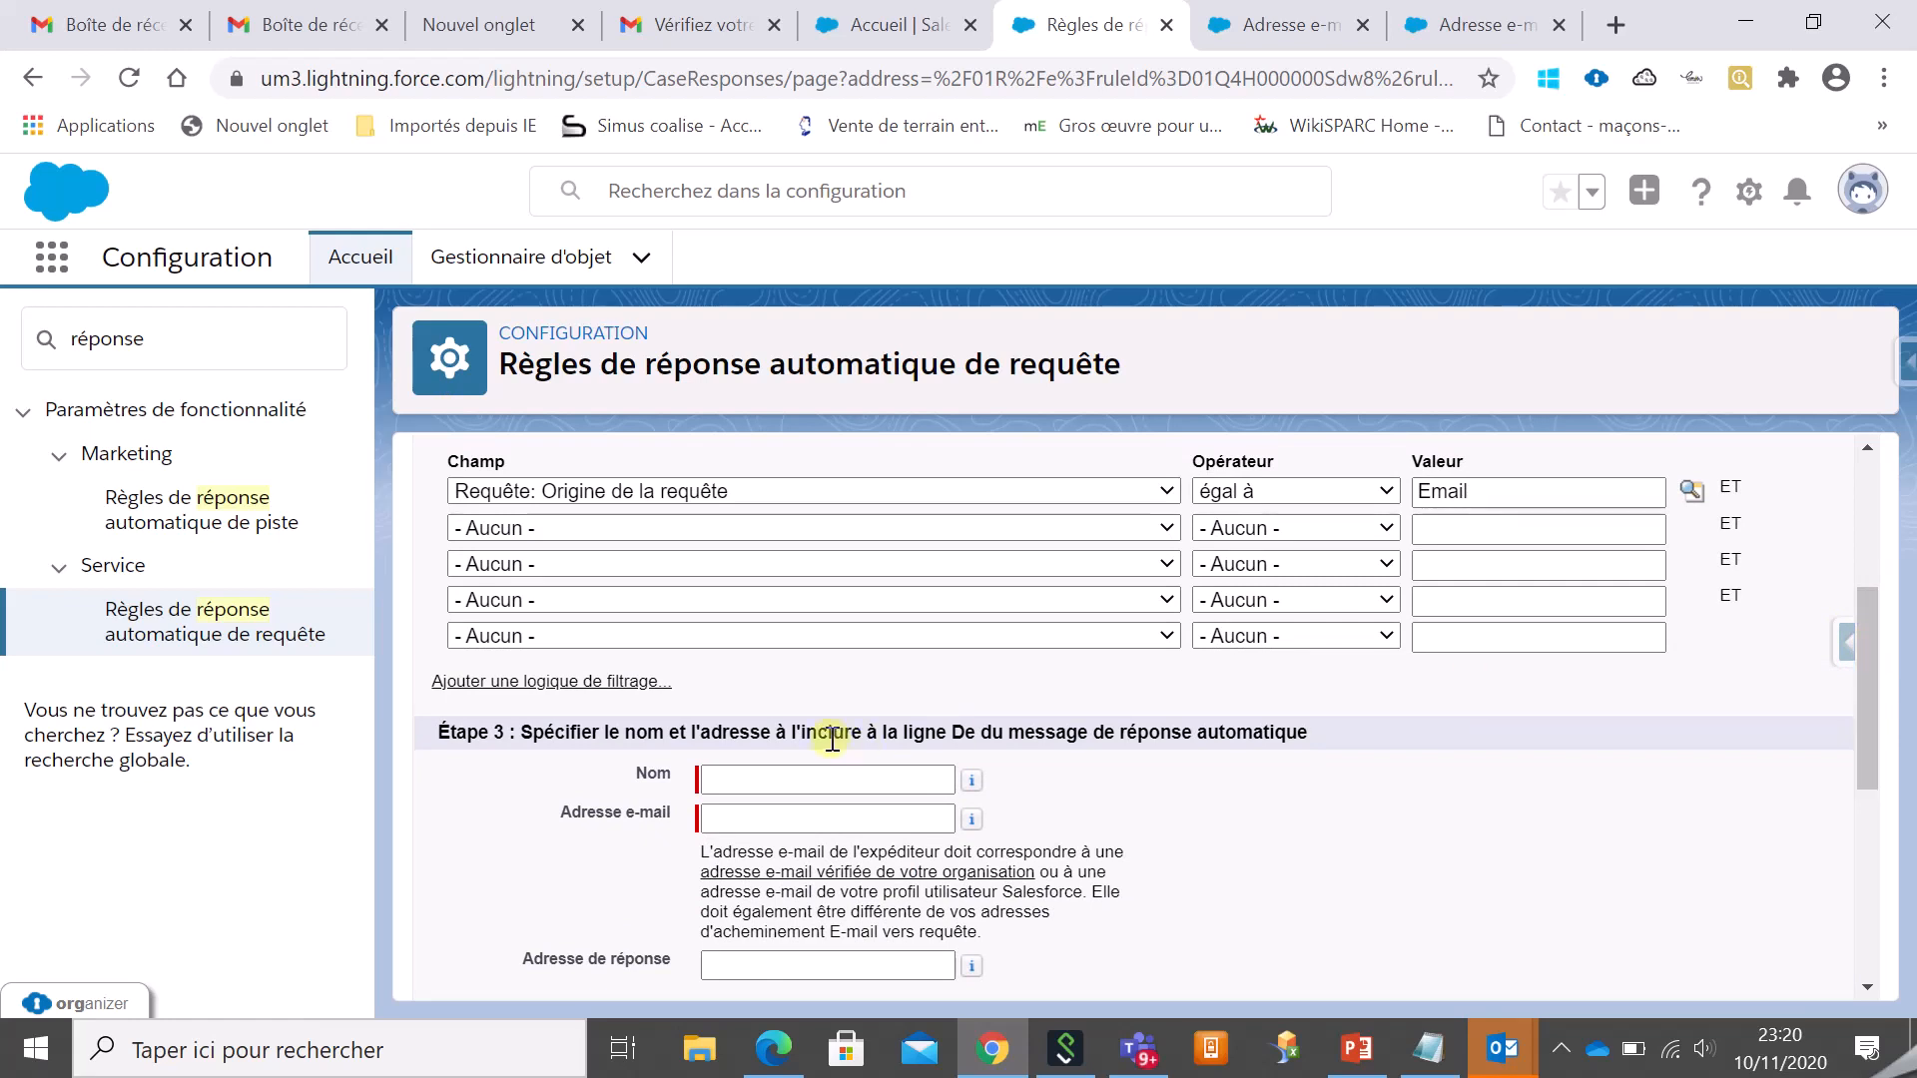
left_click(812, 785)
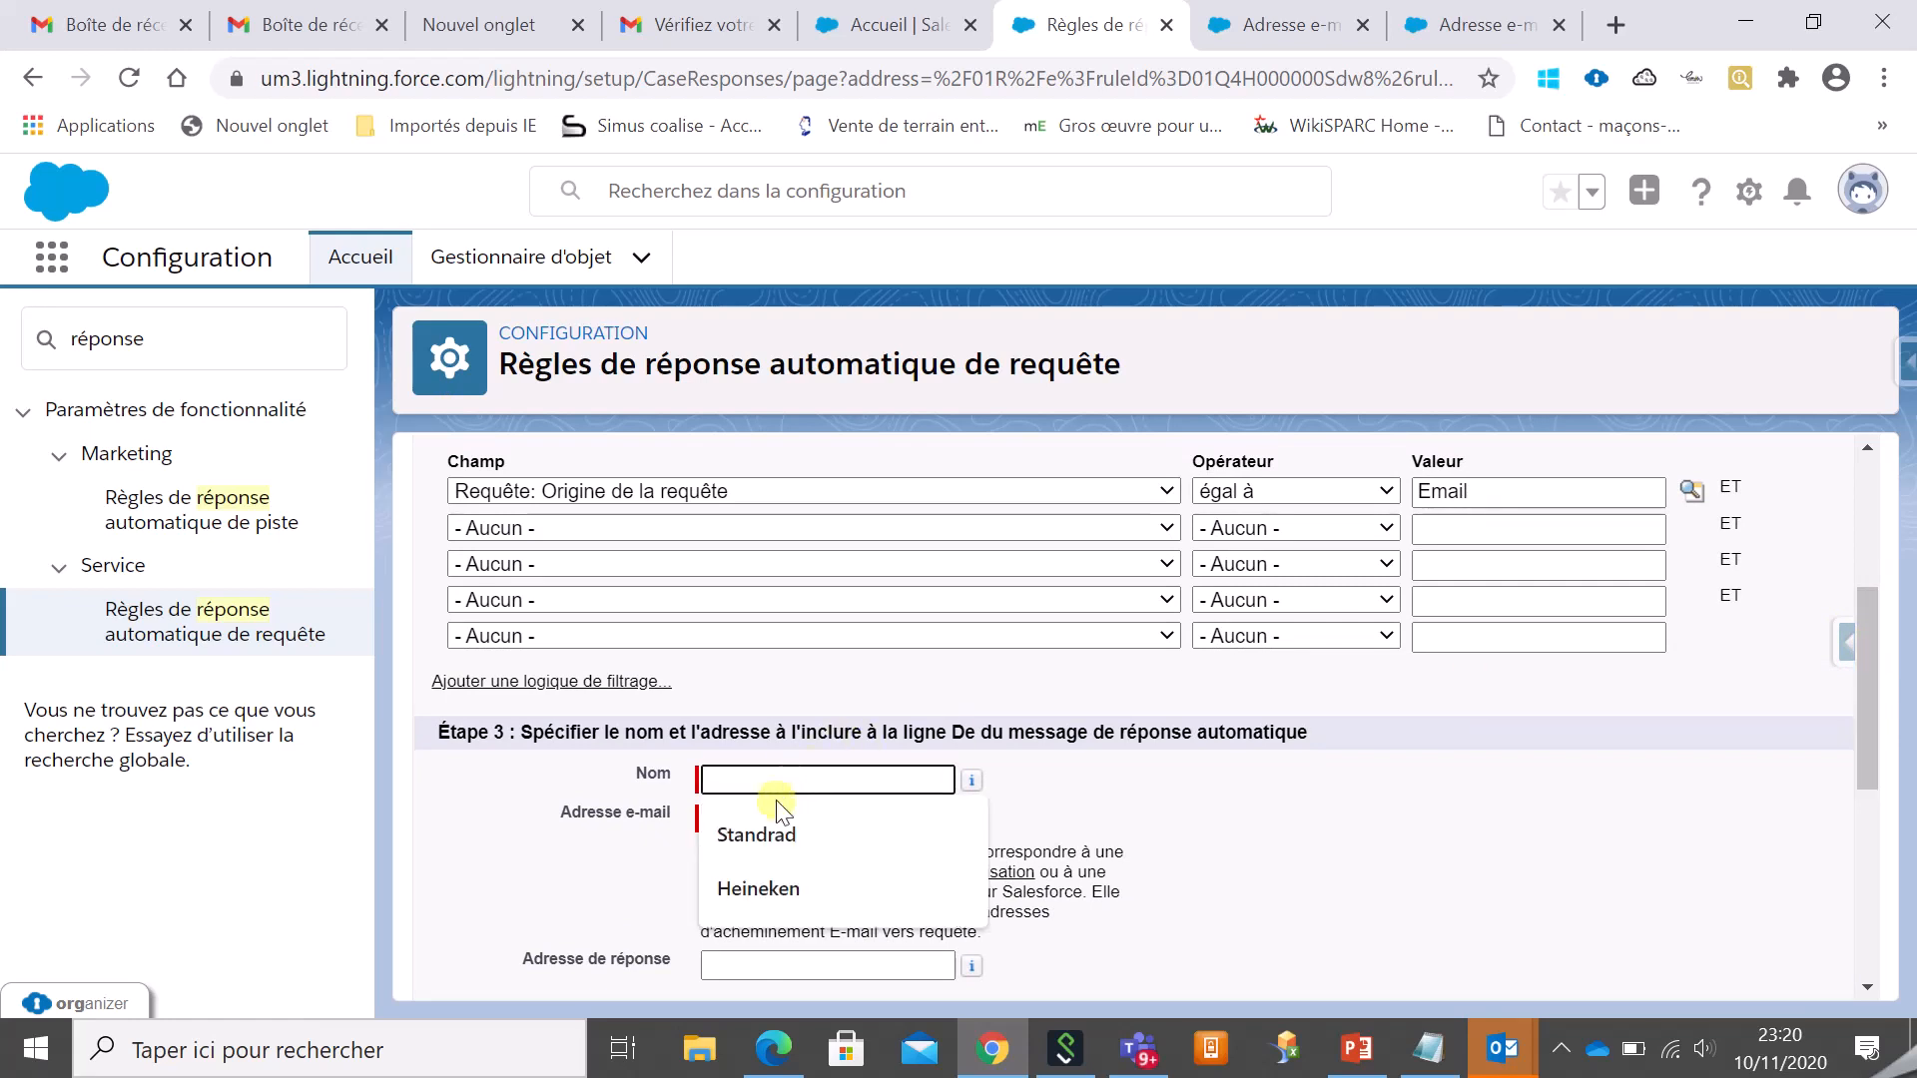
left_click(789, 839)
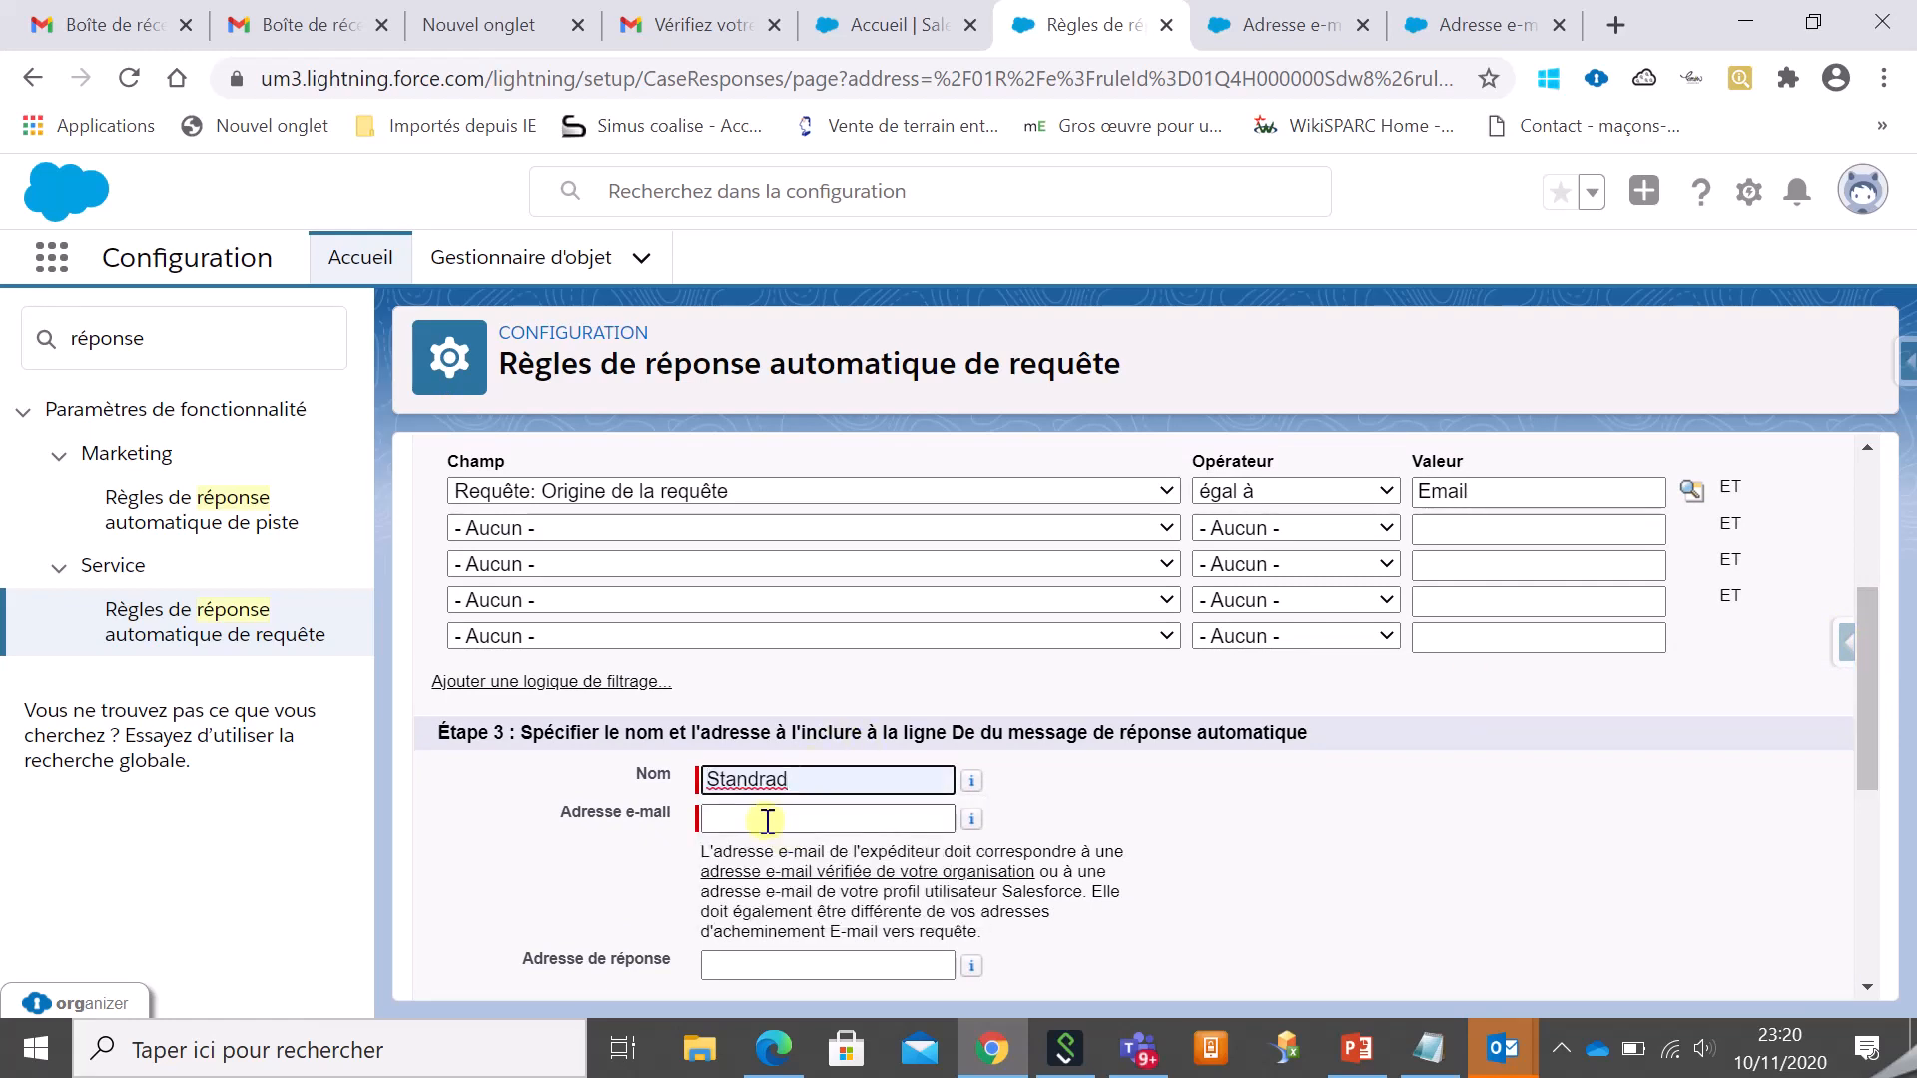
left_click(764, 818)
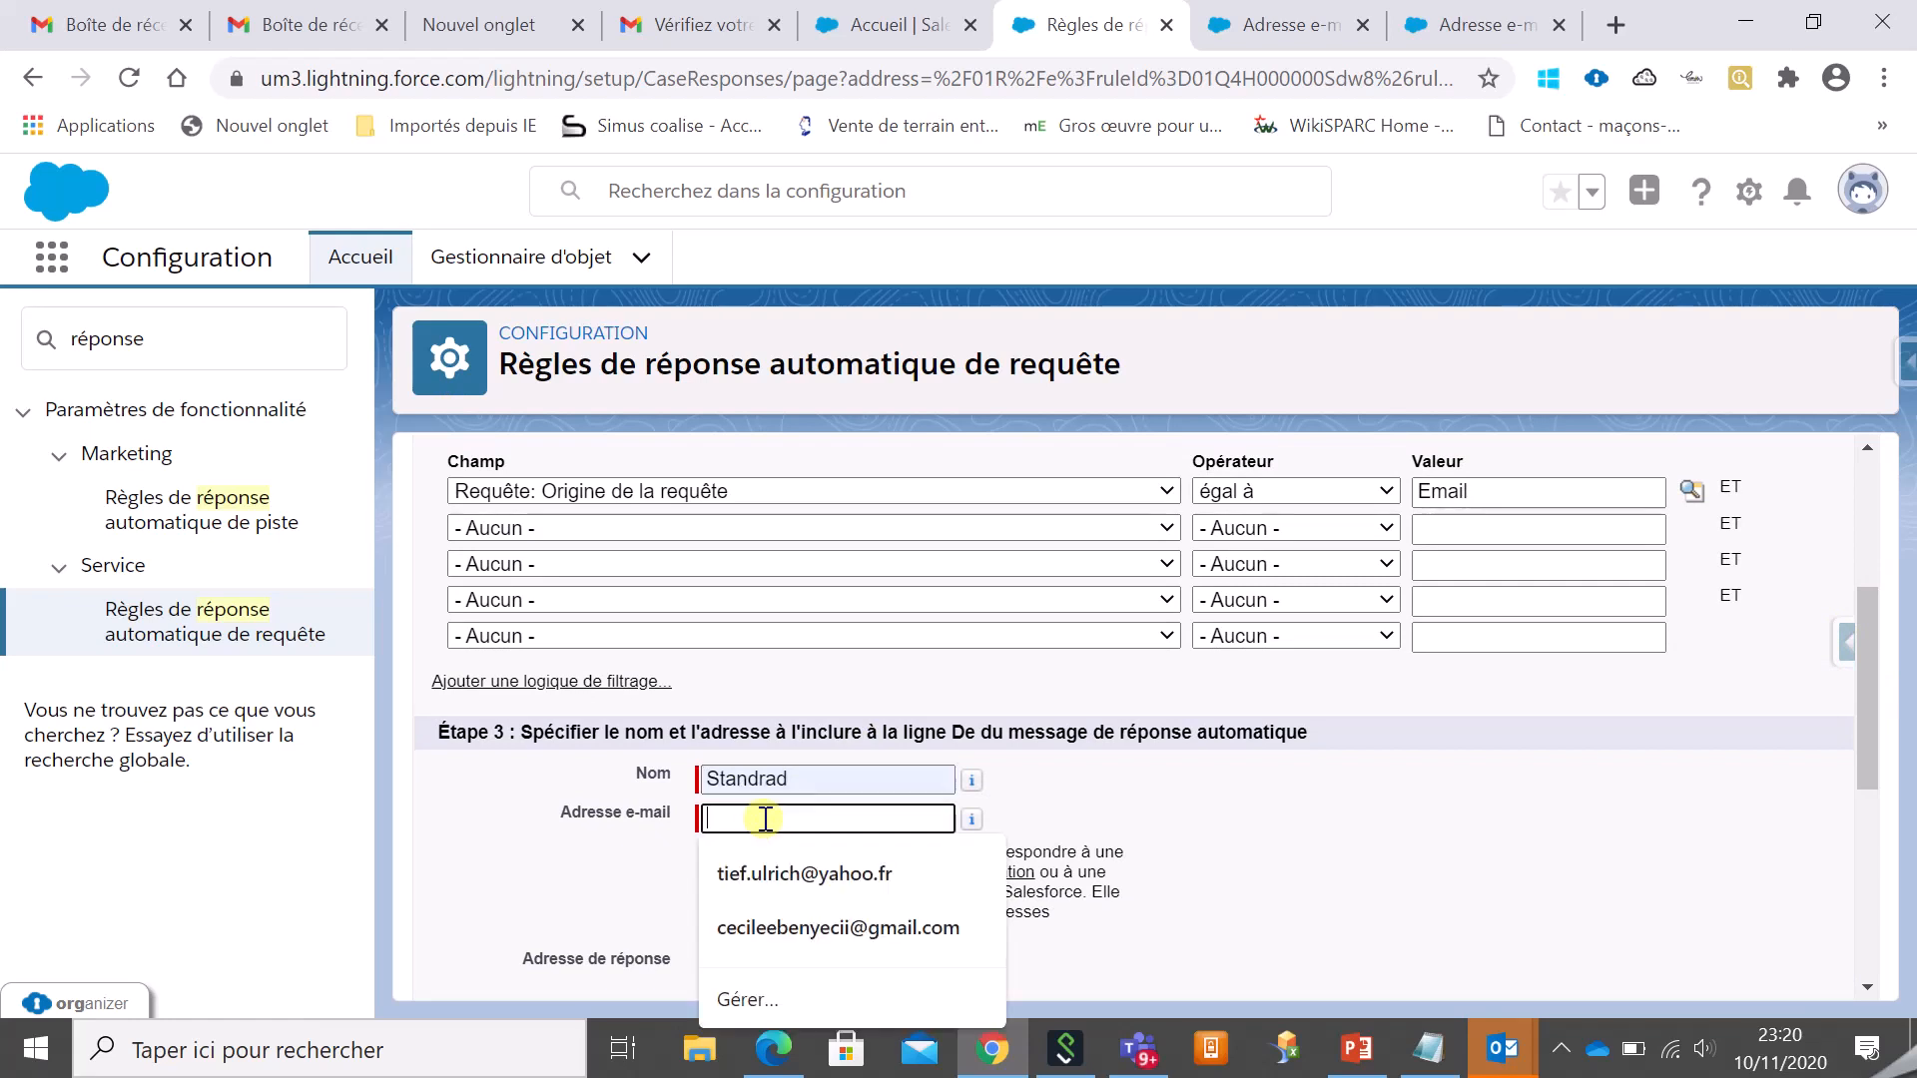
left_click(805, 875)
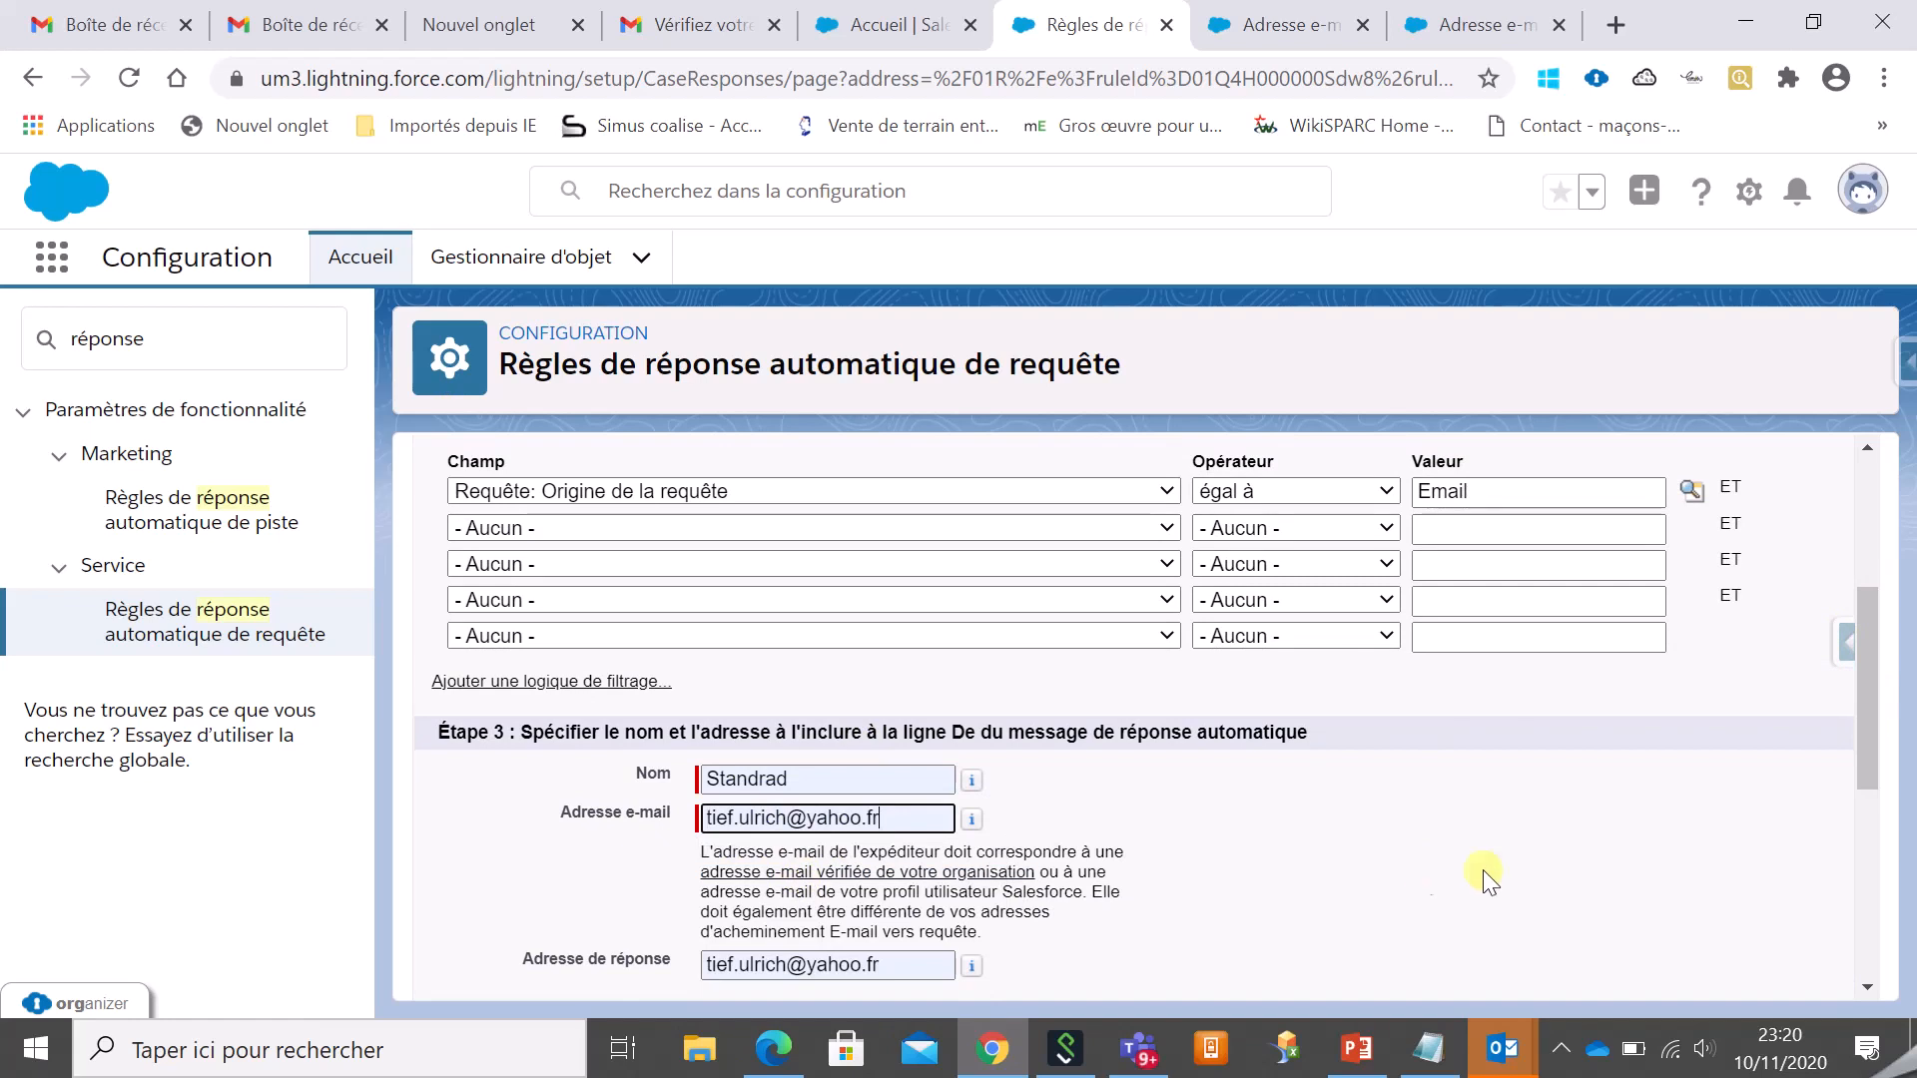
left_click_drag(1863, 639, 1865, 767)
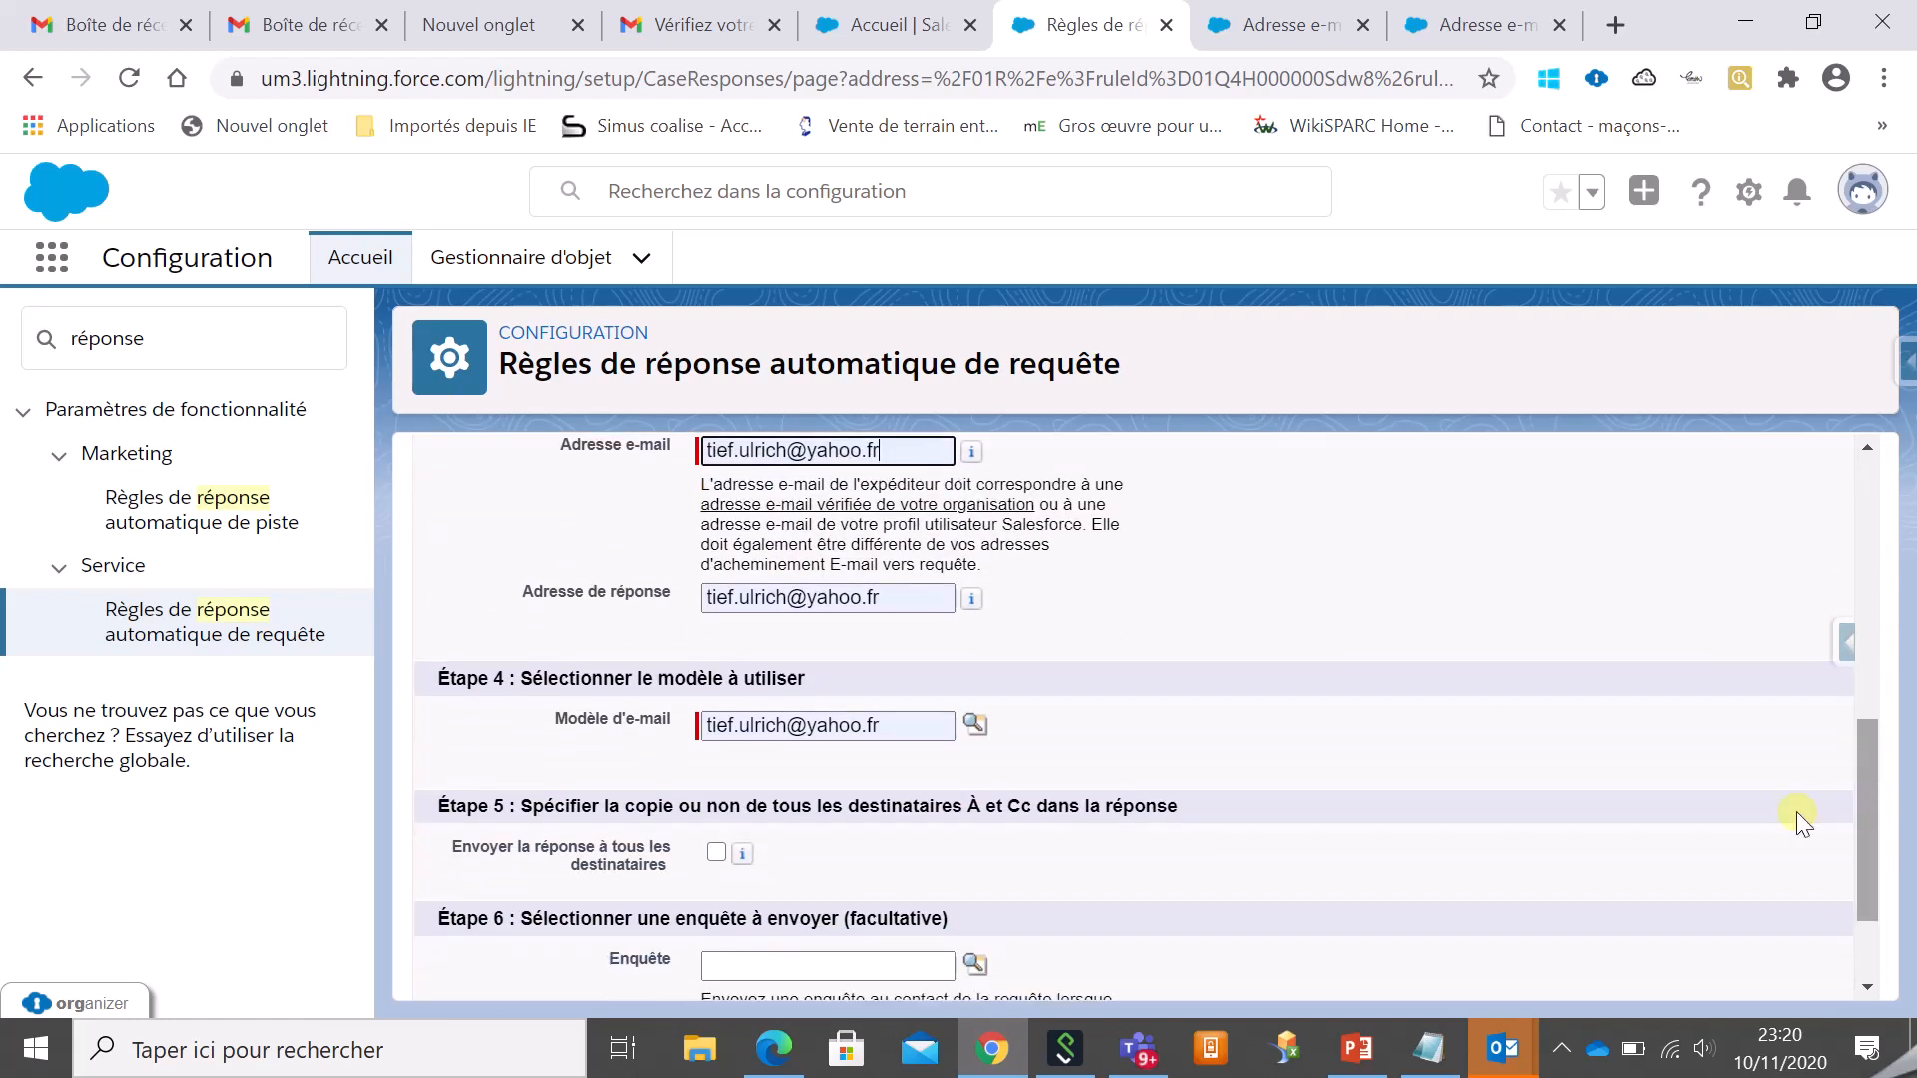
left_click(579, 749)
key("BackSpace")
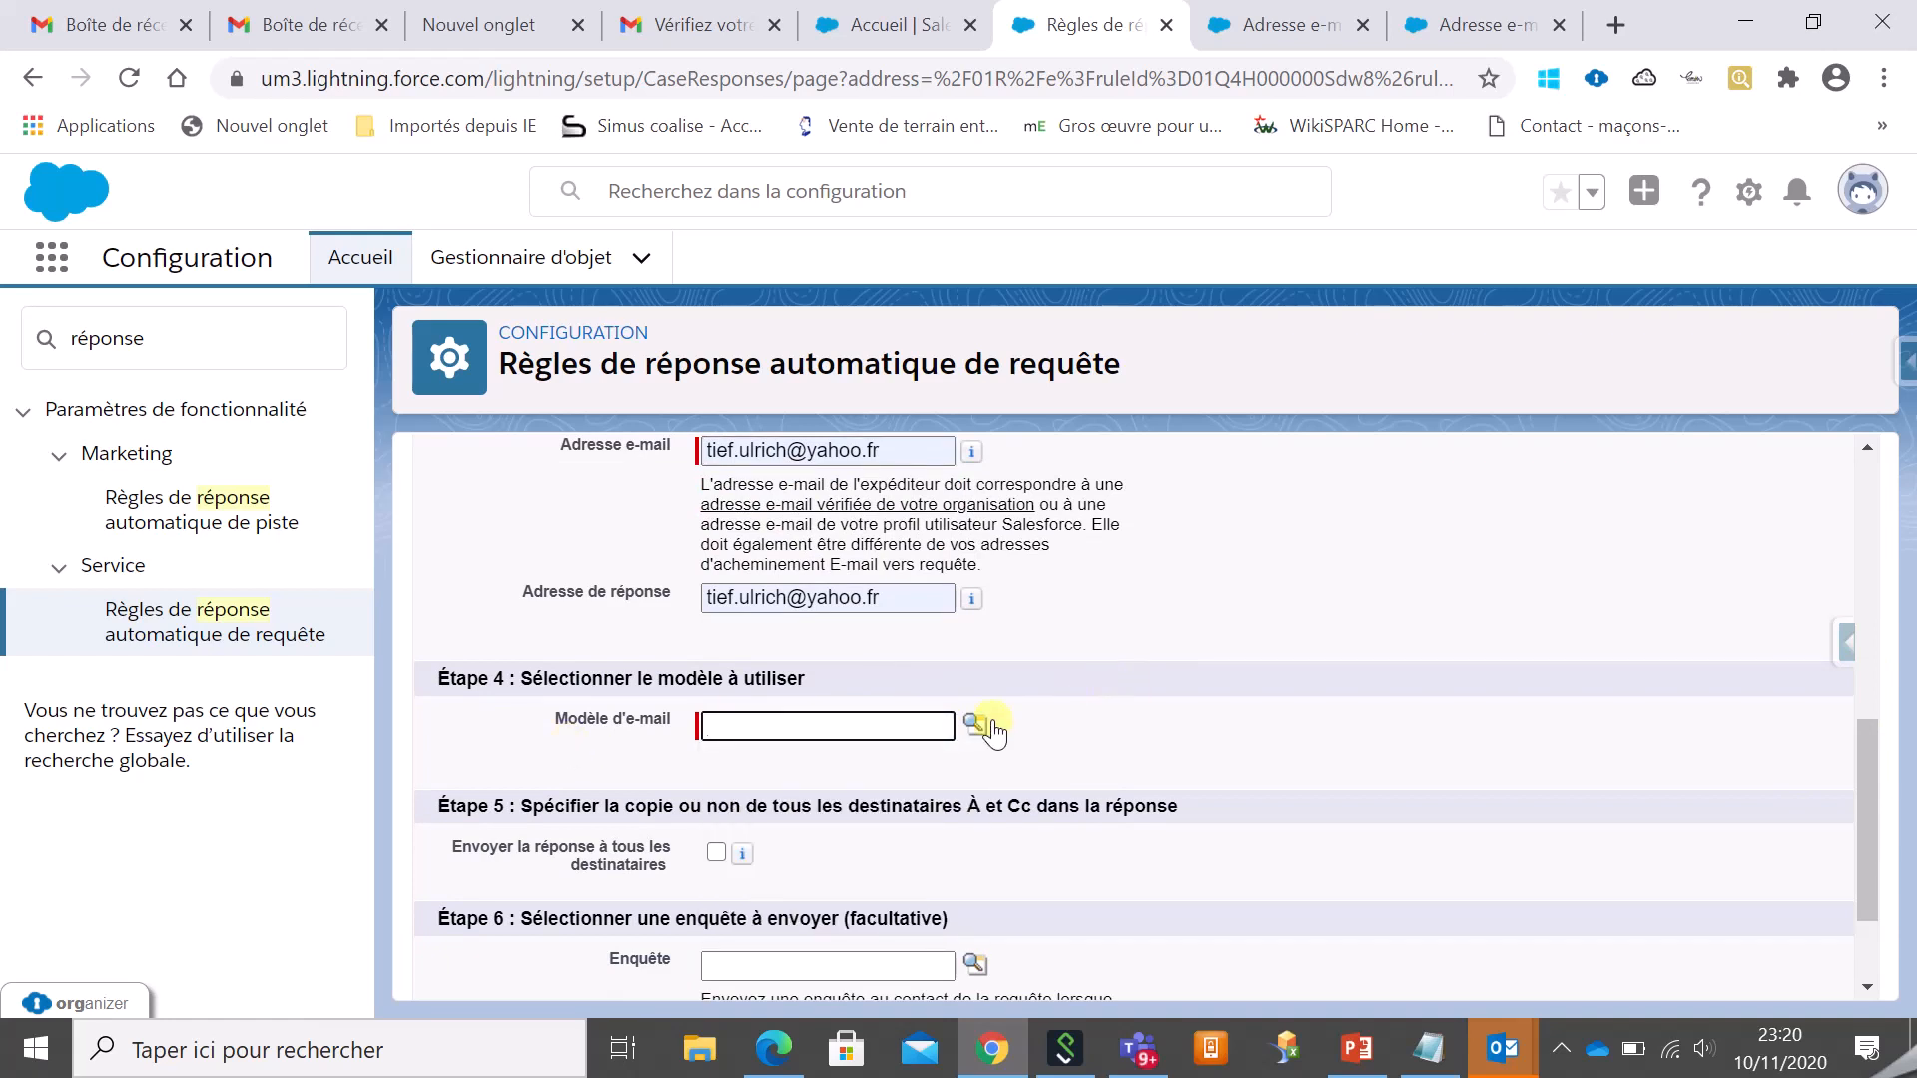
Step: Pick Support: Case Response from the current folder in the Modèle d'e-mail lookup
left_click(976, 725)
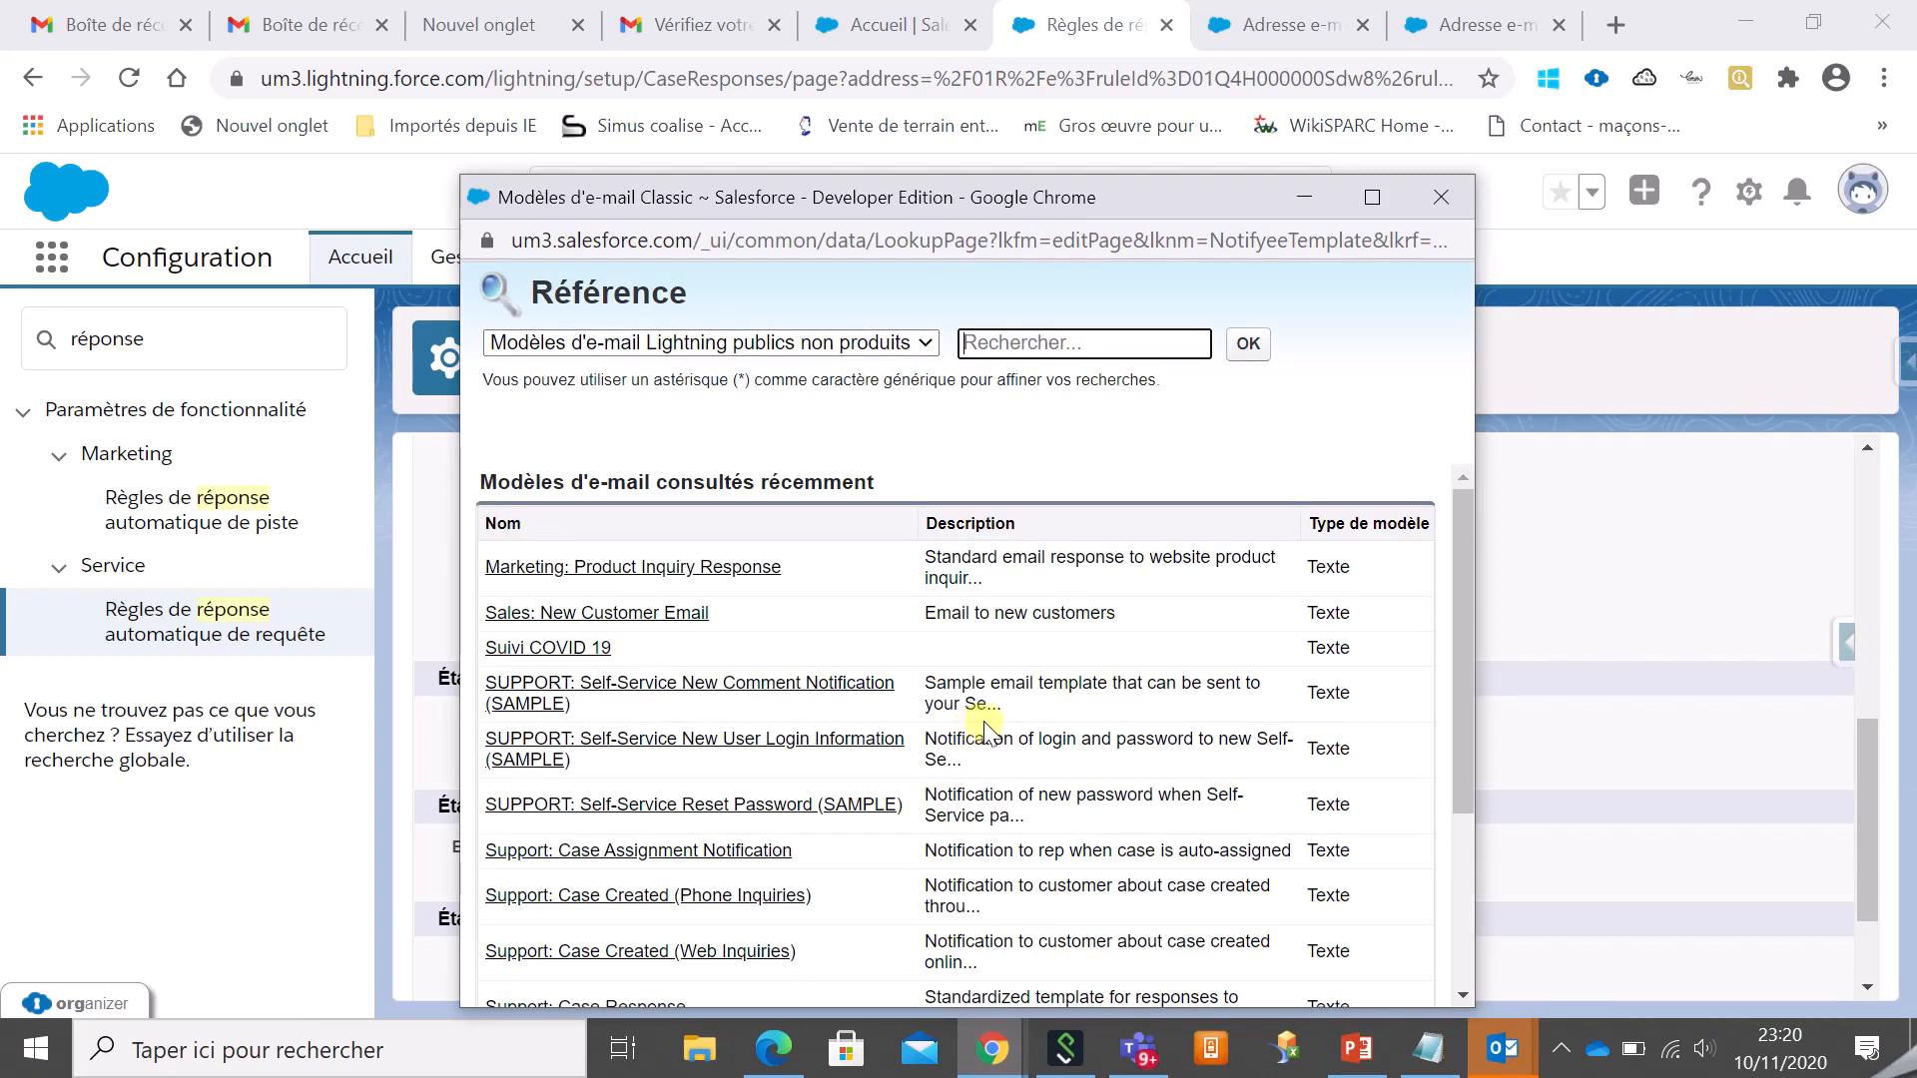
left_click_drag(1461, 525, 1452, 781)
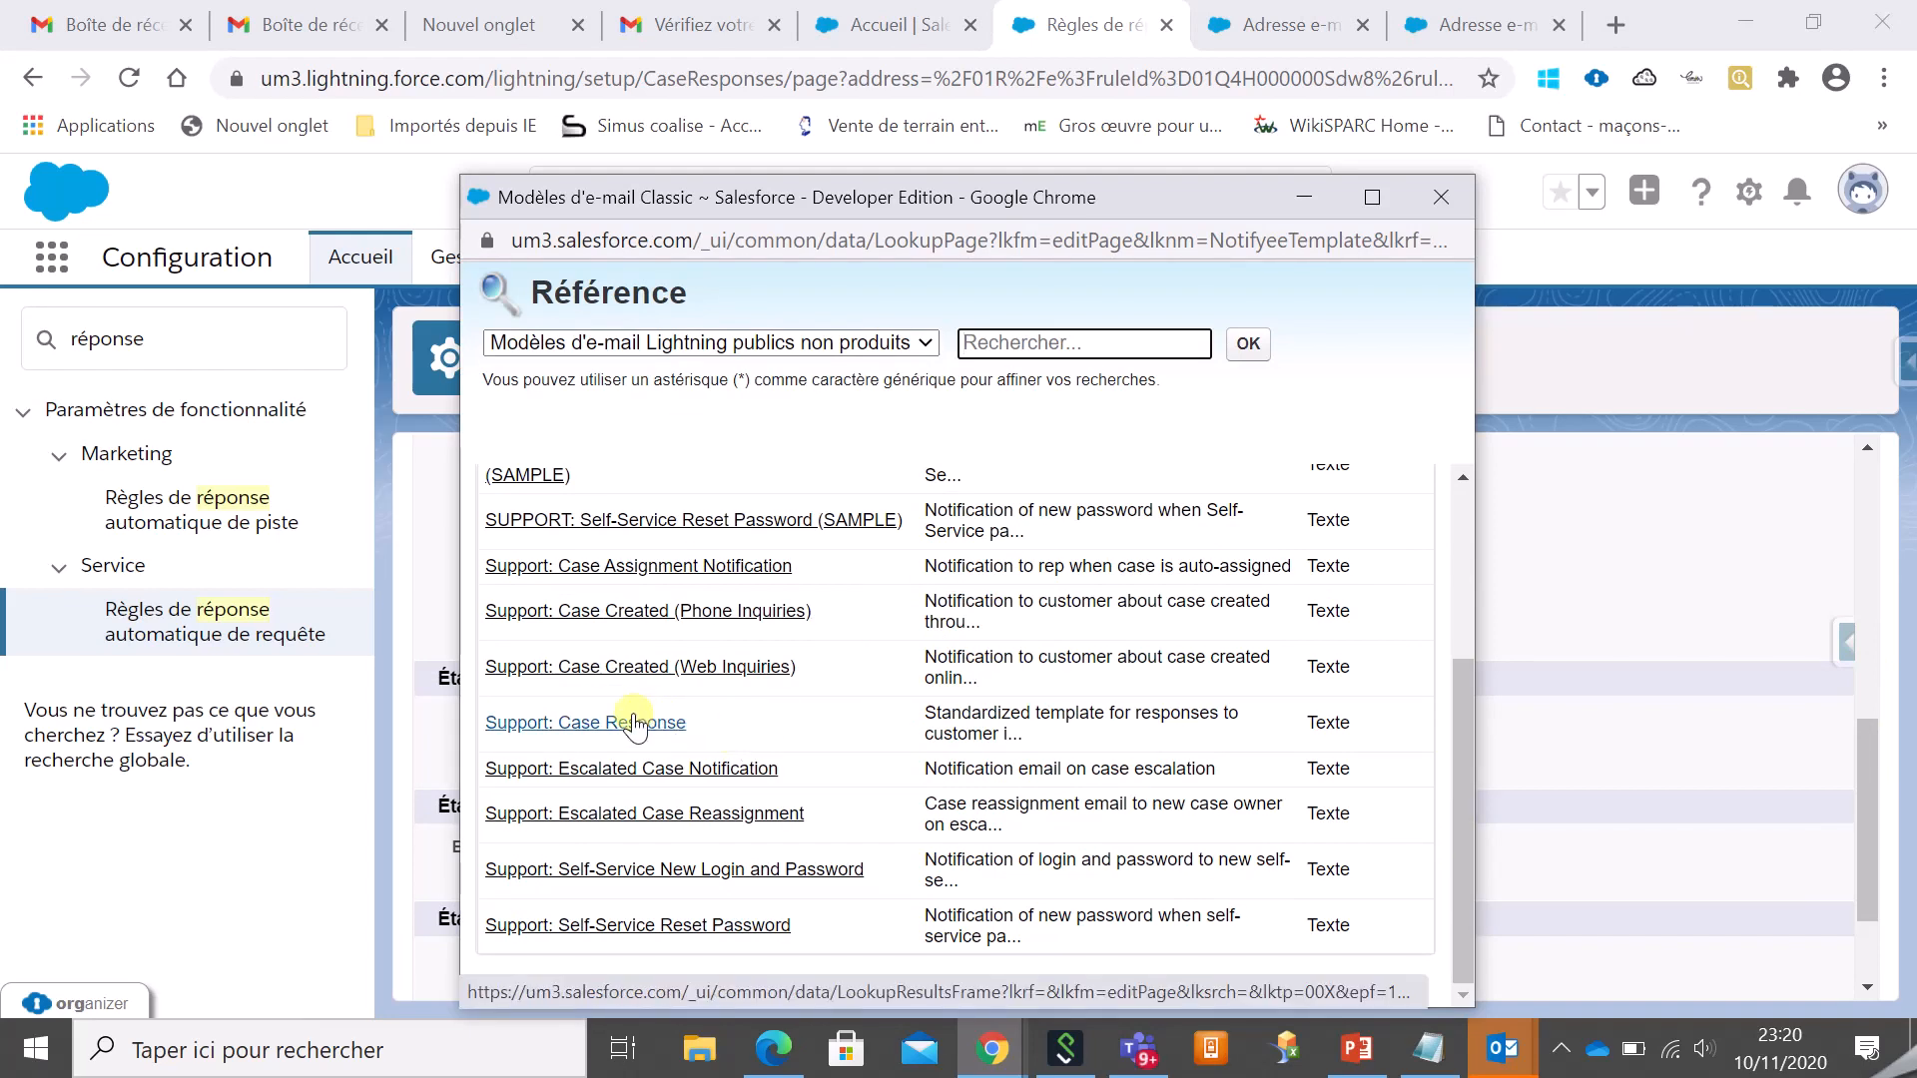
left_click_drag(1459, 739, 1460, 545)
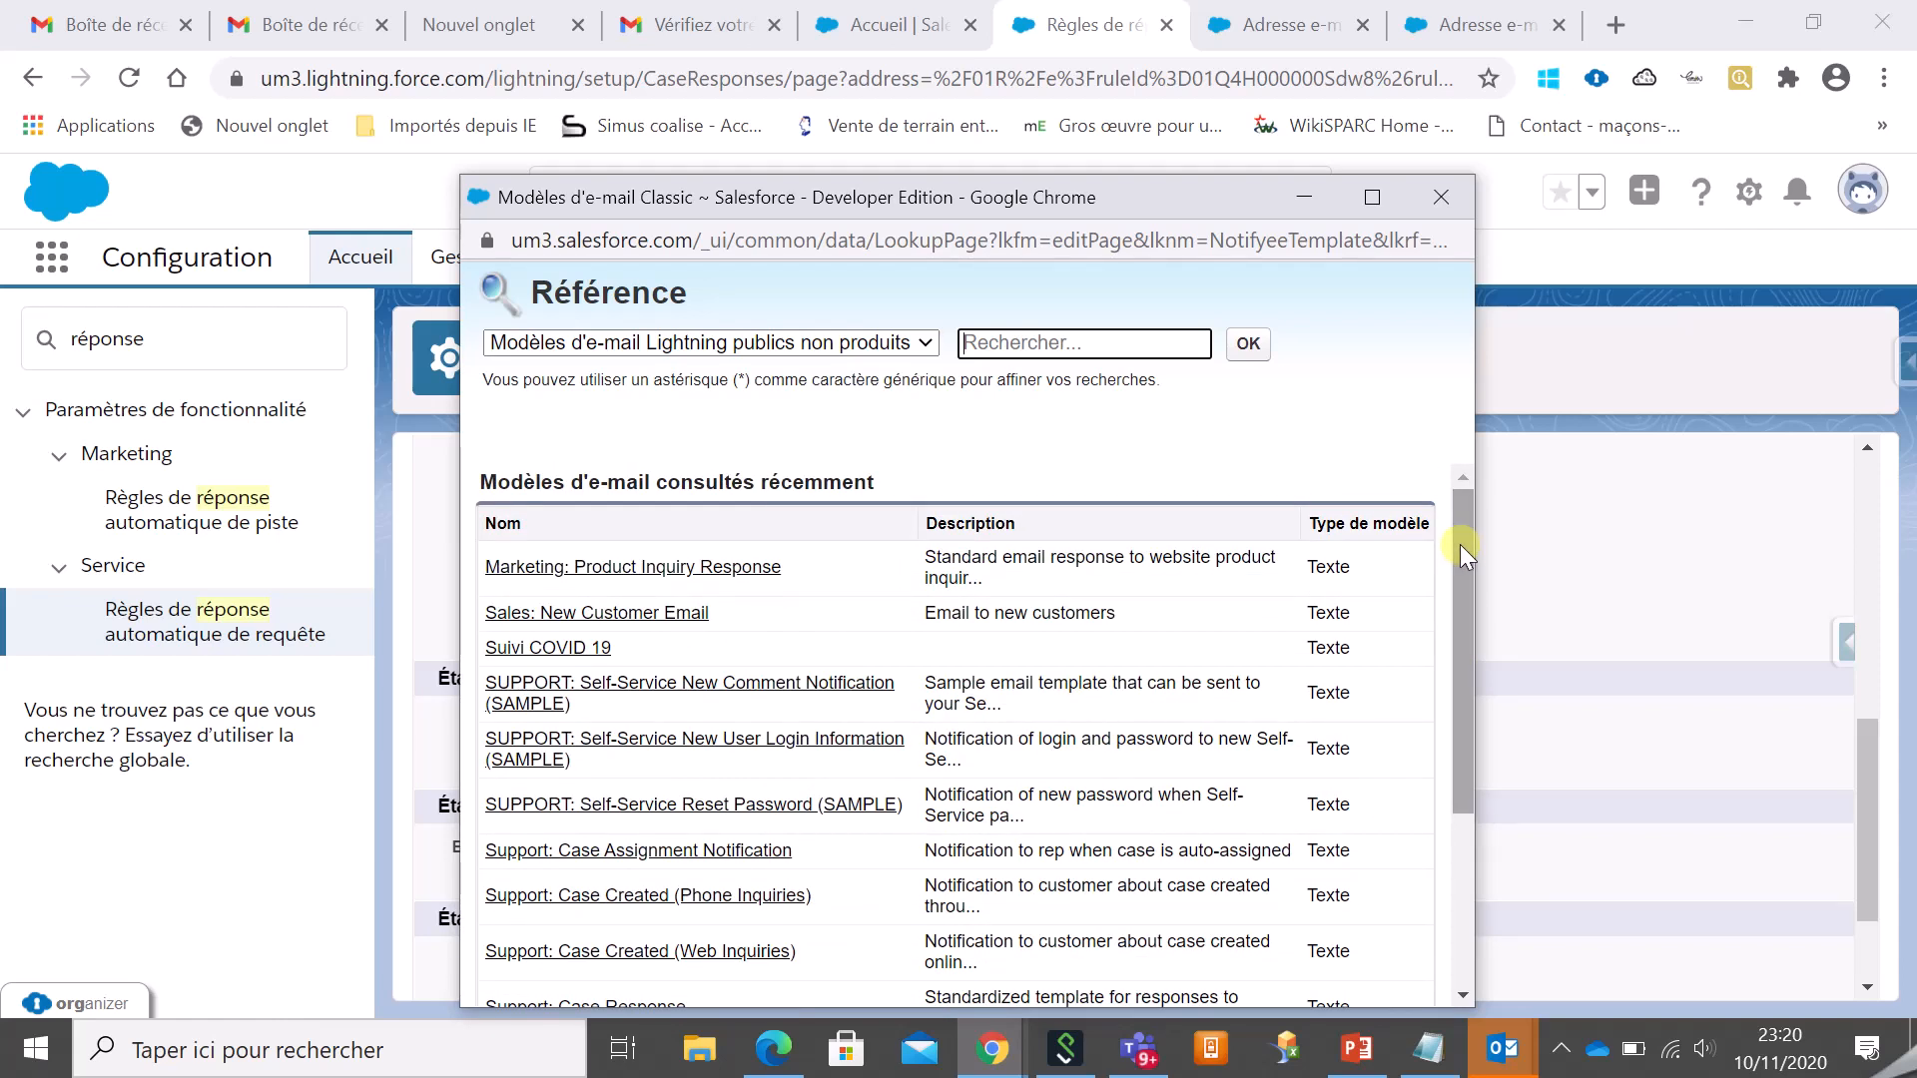
left_click(919, 344)
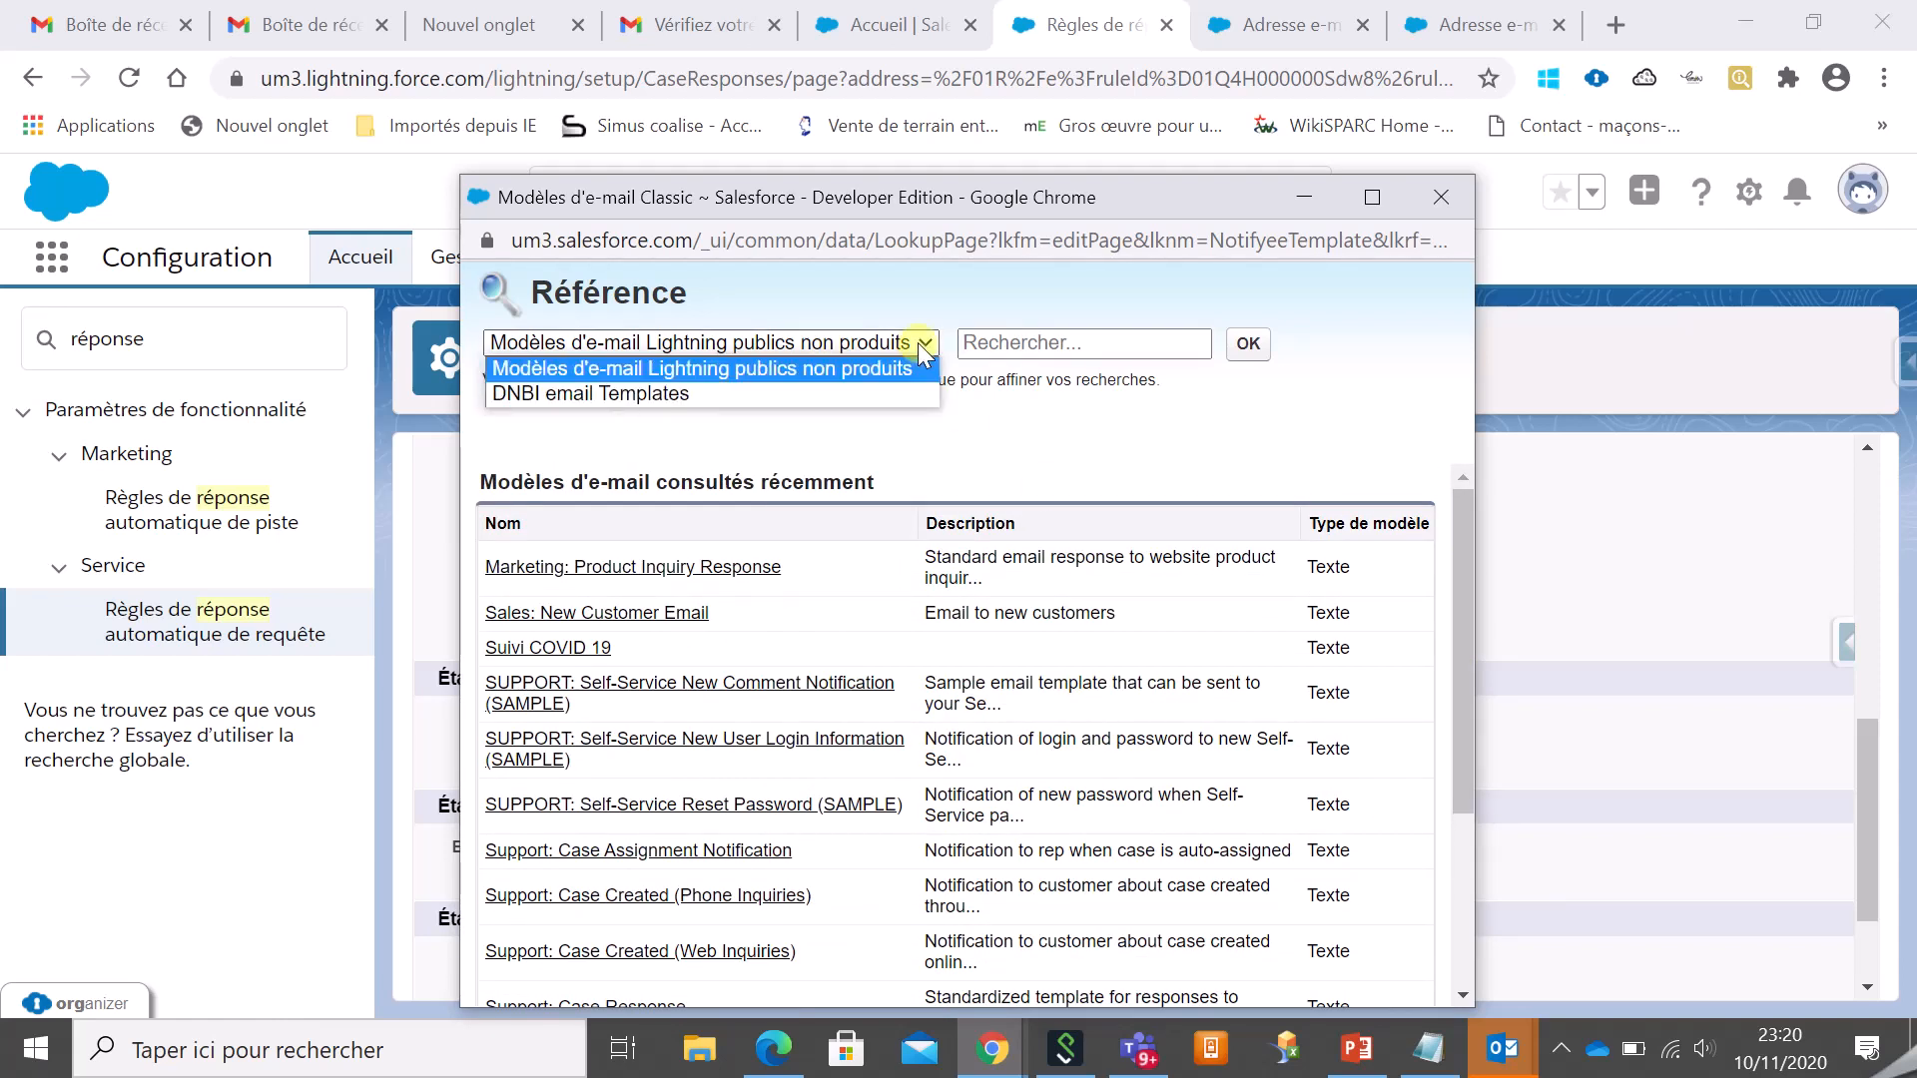
left_click(1056, 432)
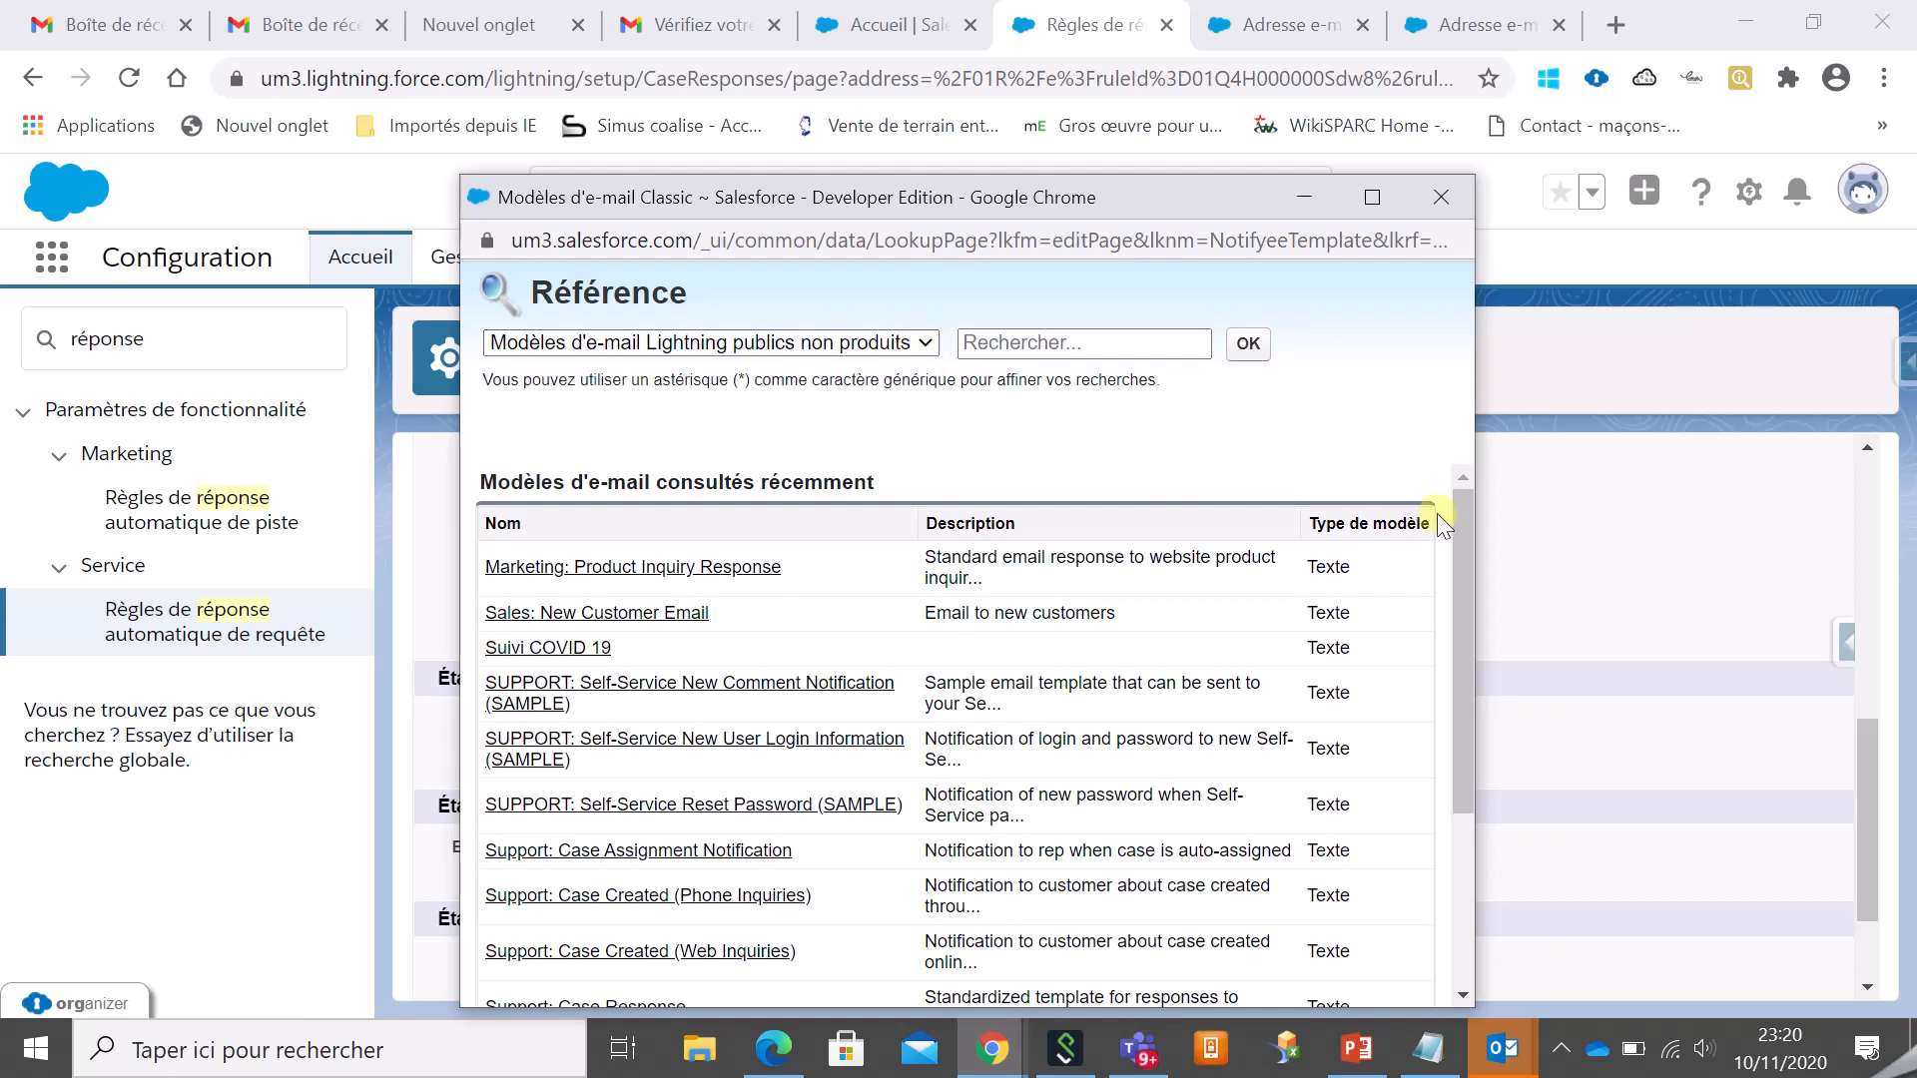
left_click_drag(1466, 524, 1477, 734)
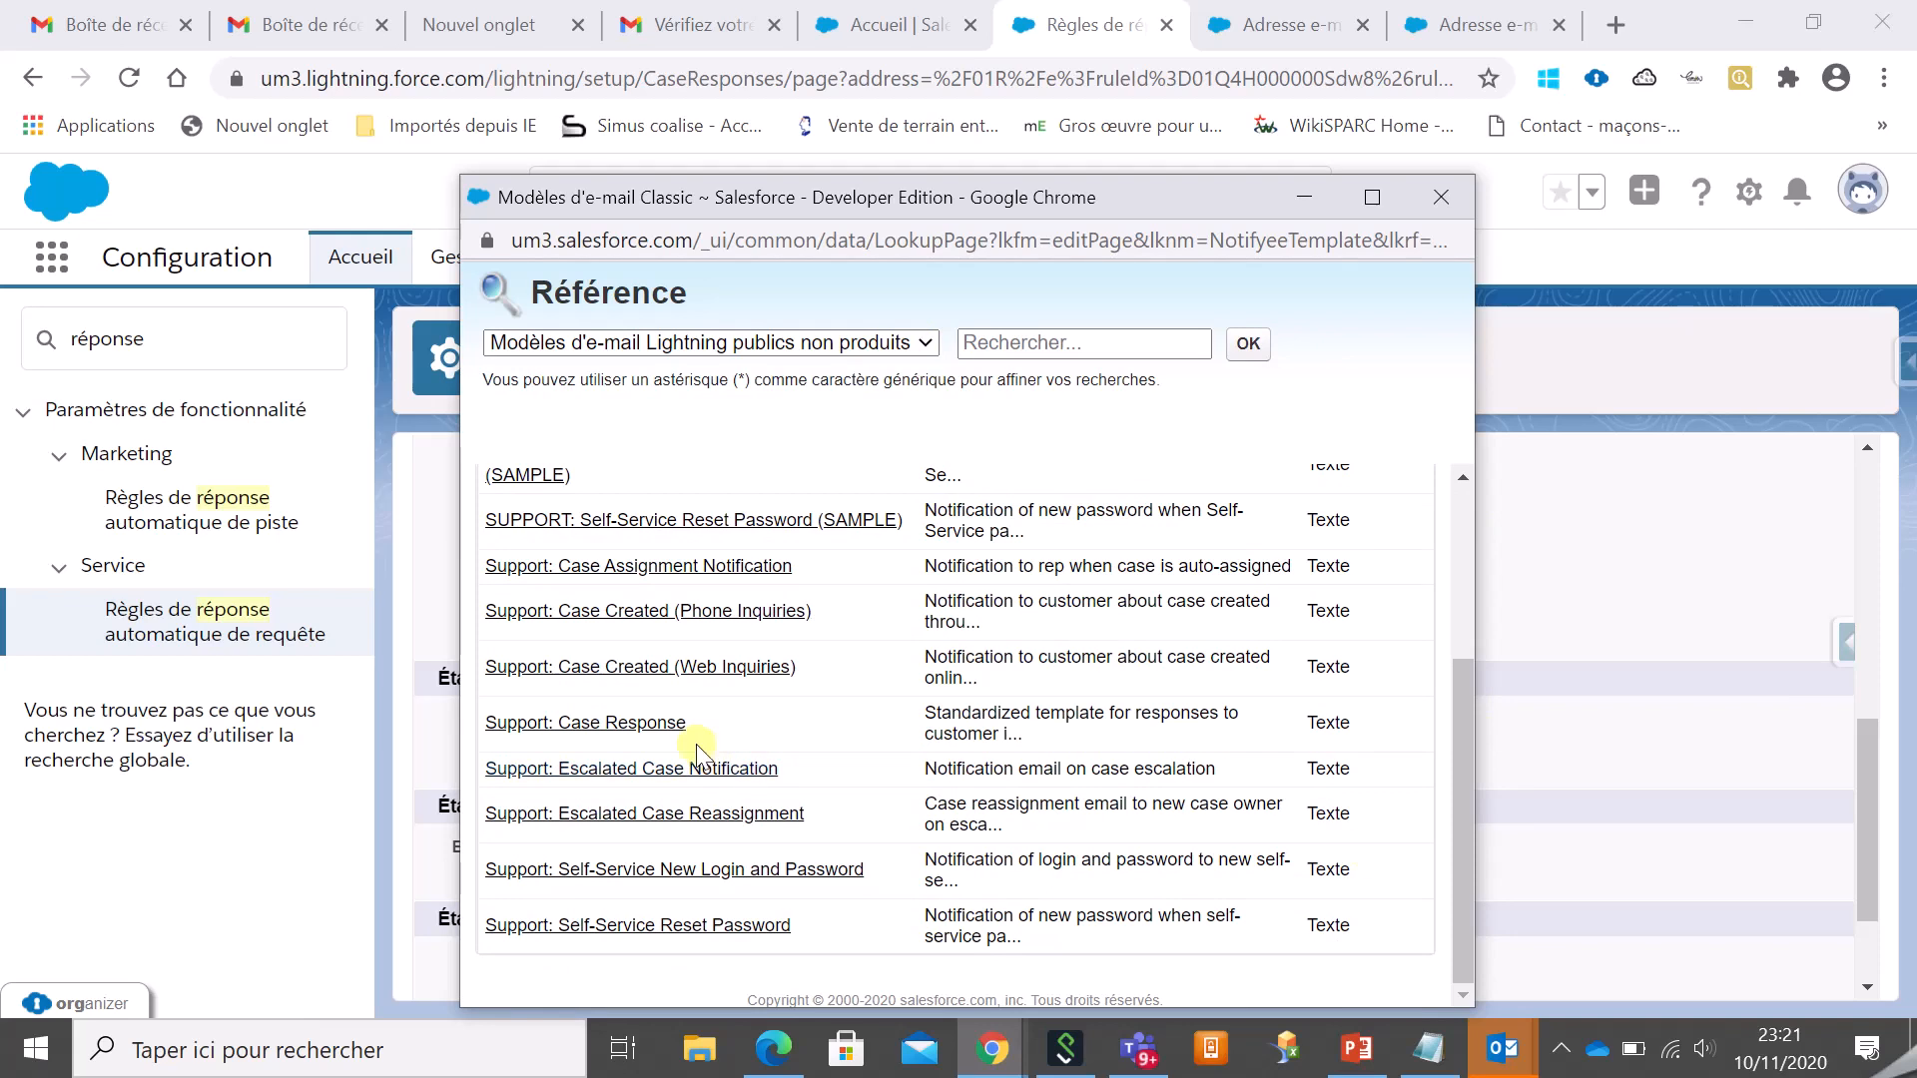
left_click(629, 722)
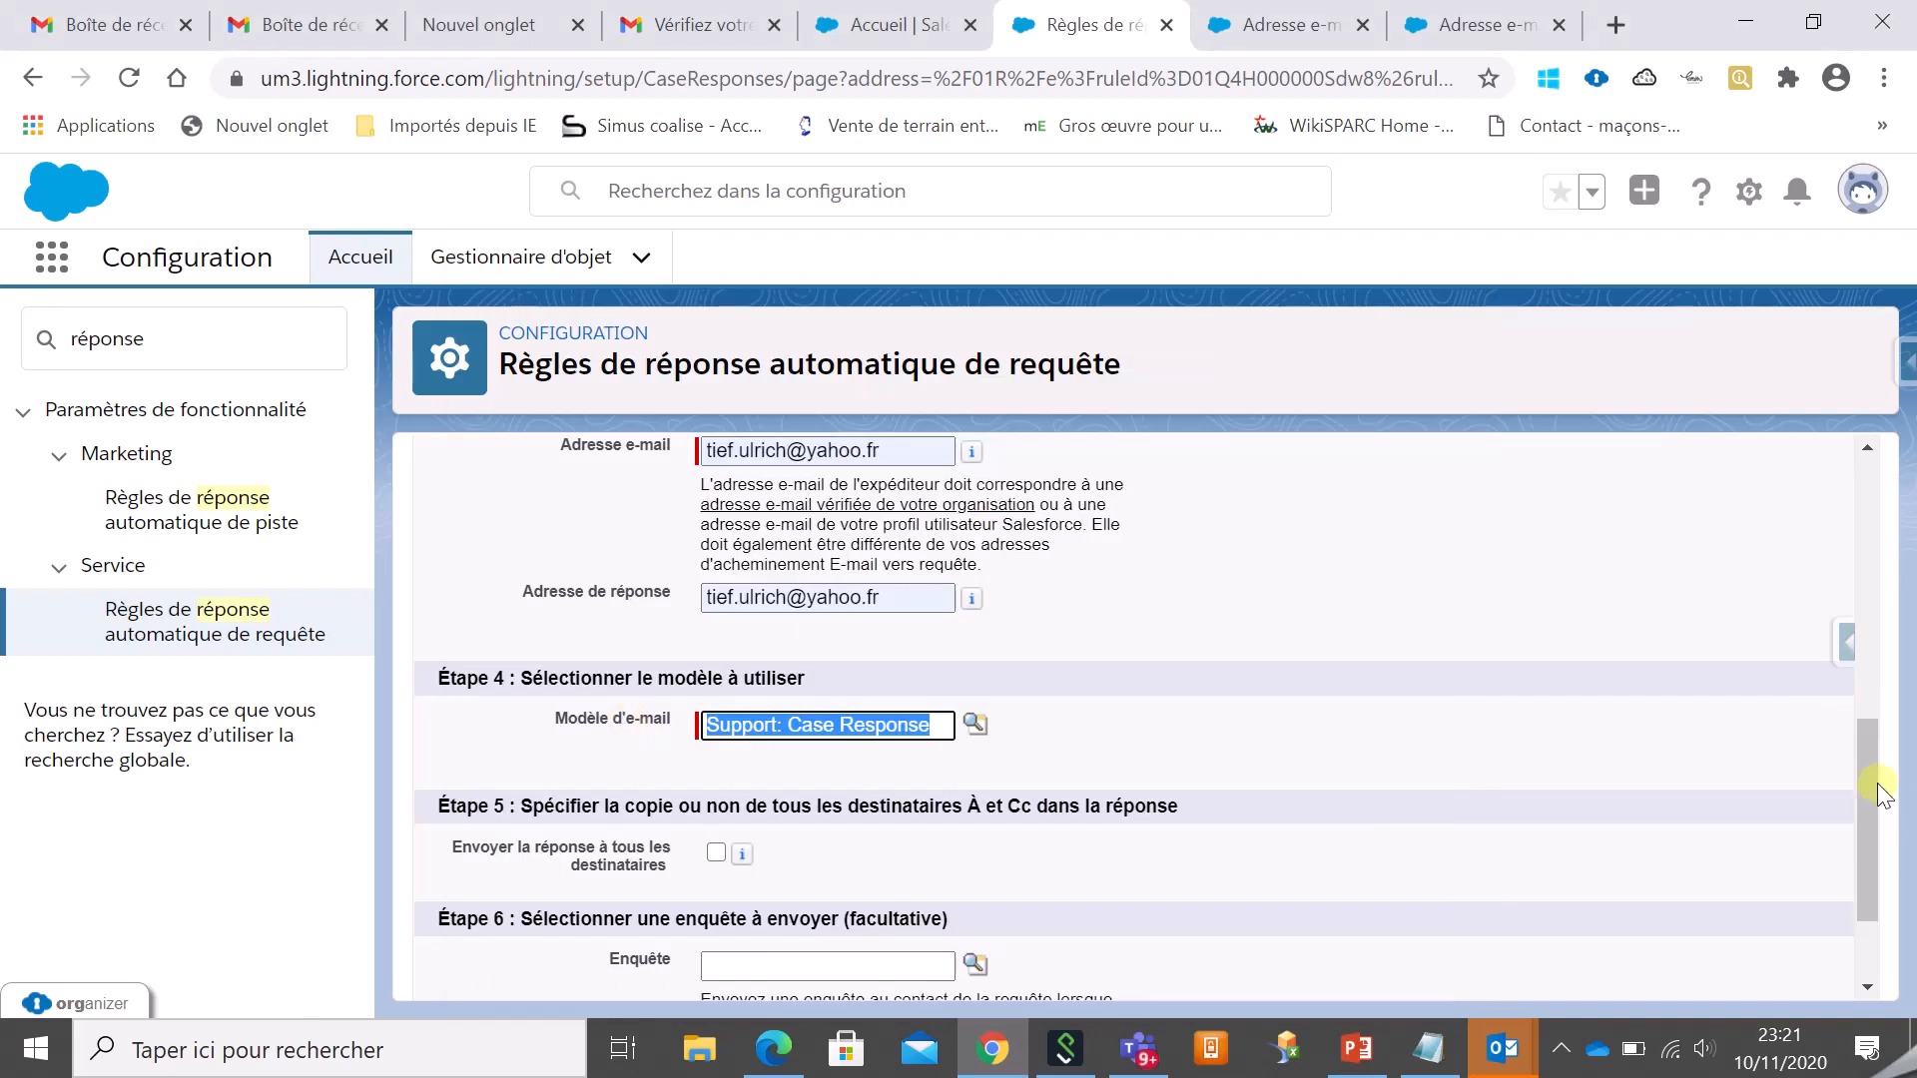
Step: Save the rule entry, check the entries table, and open a blank Chrome tab
scroll(1866, 769, "down", 3)
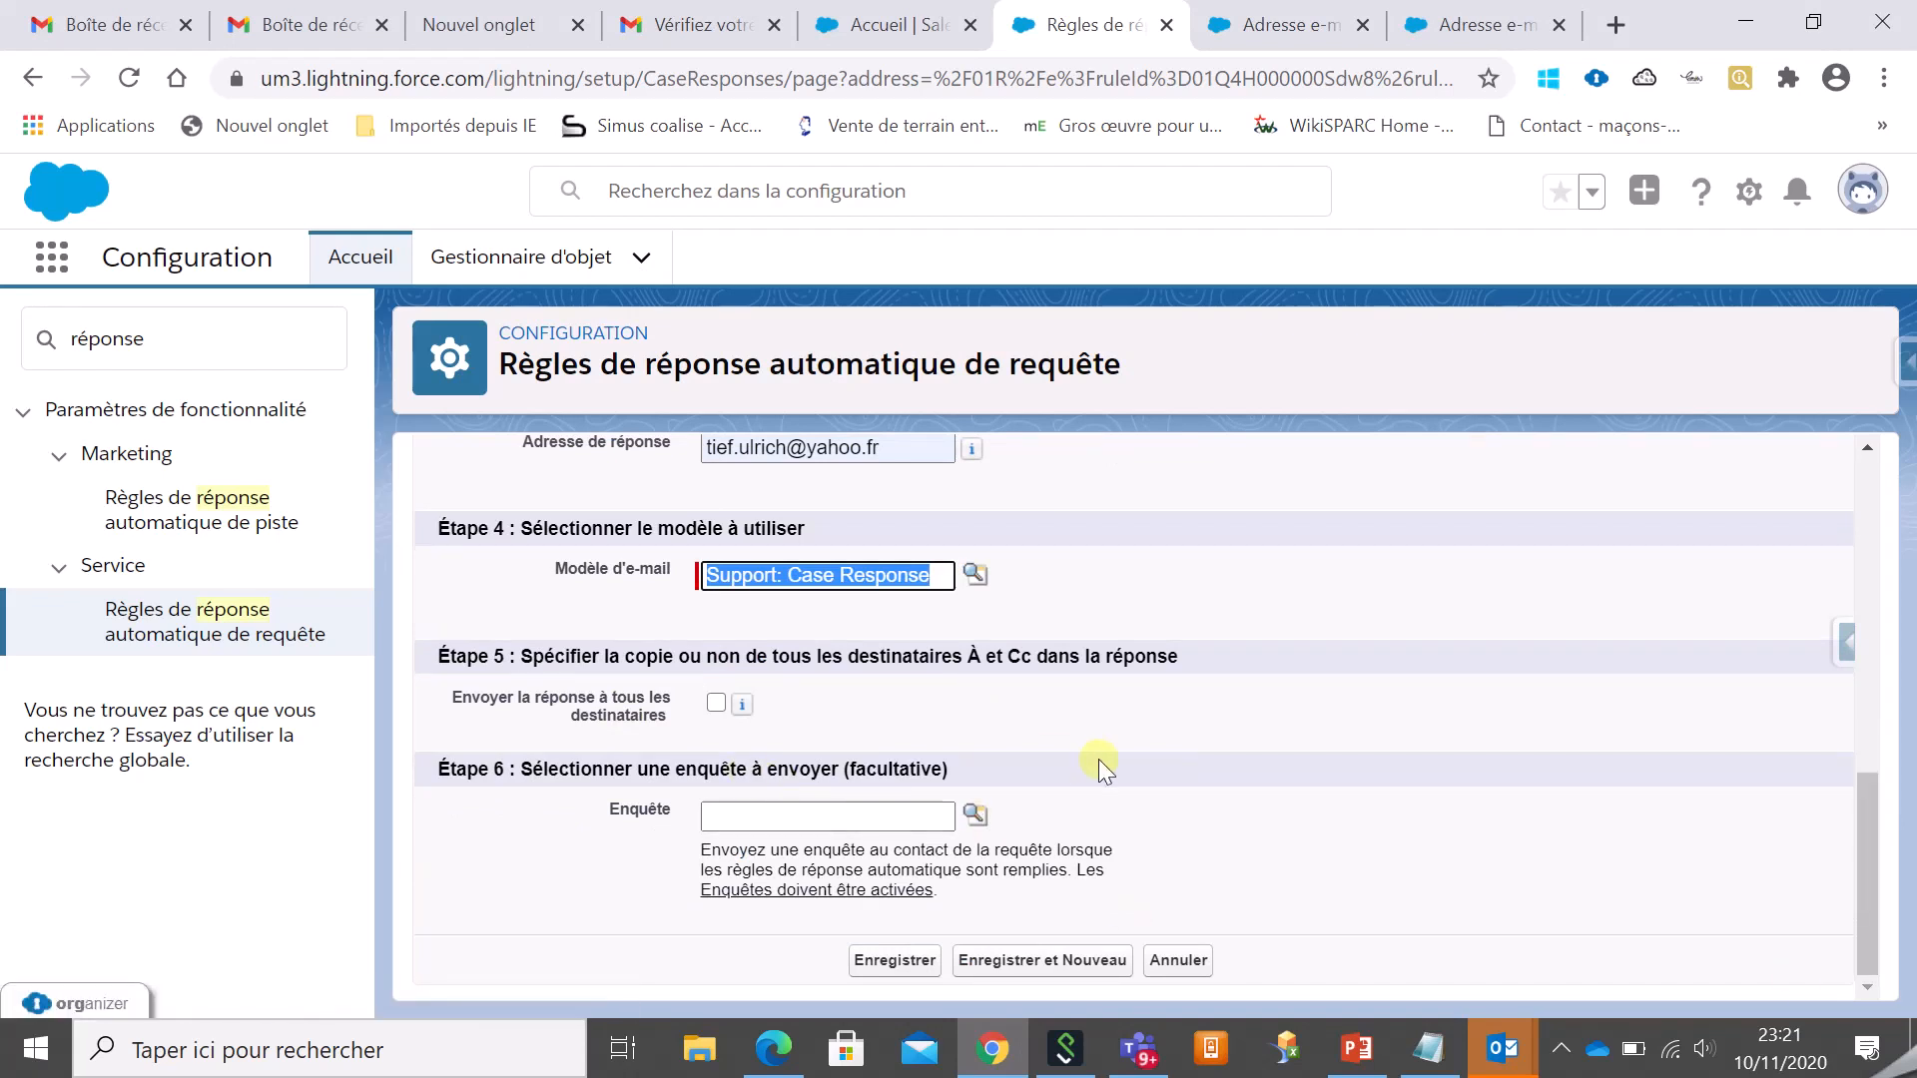
left_click(887, 961)
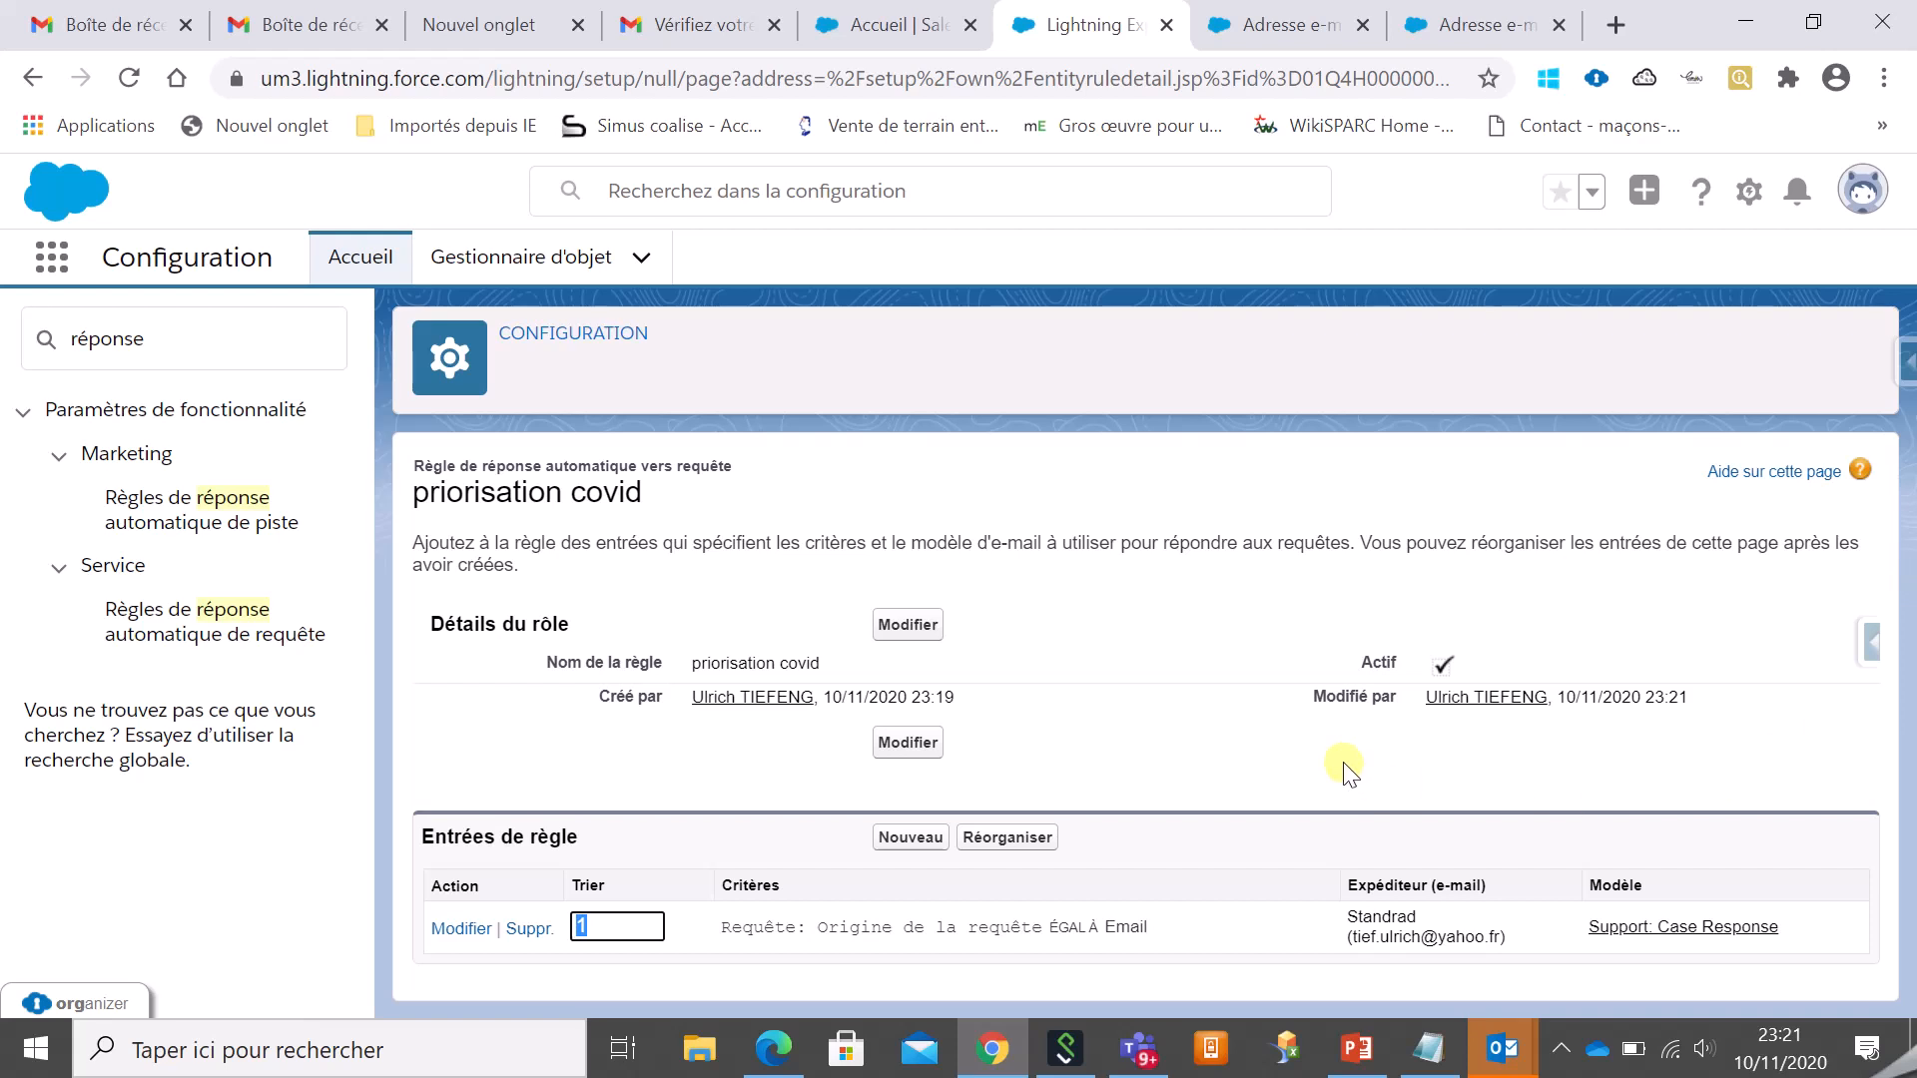
left_click(1295, 771)
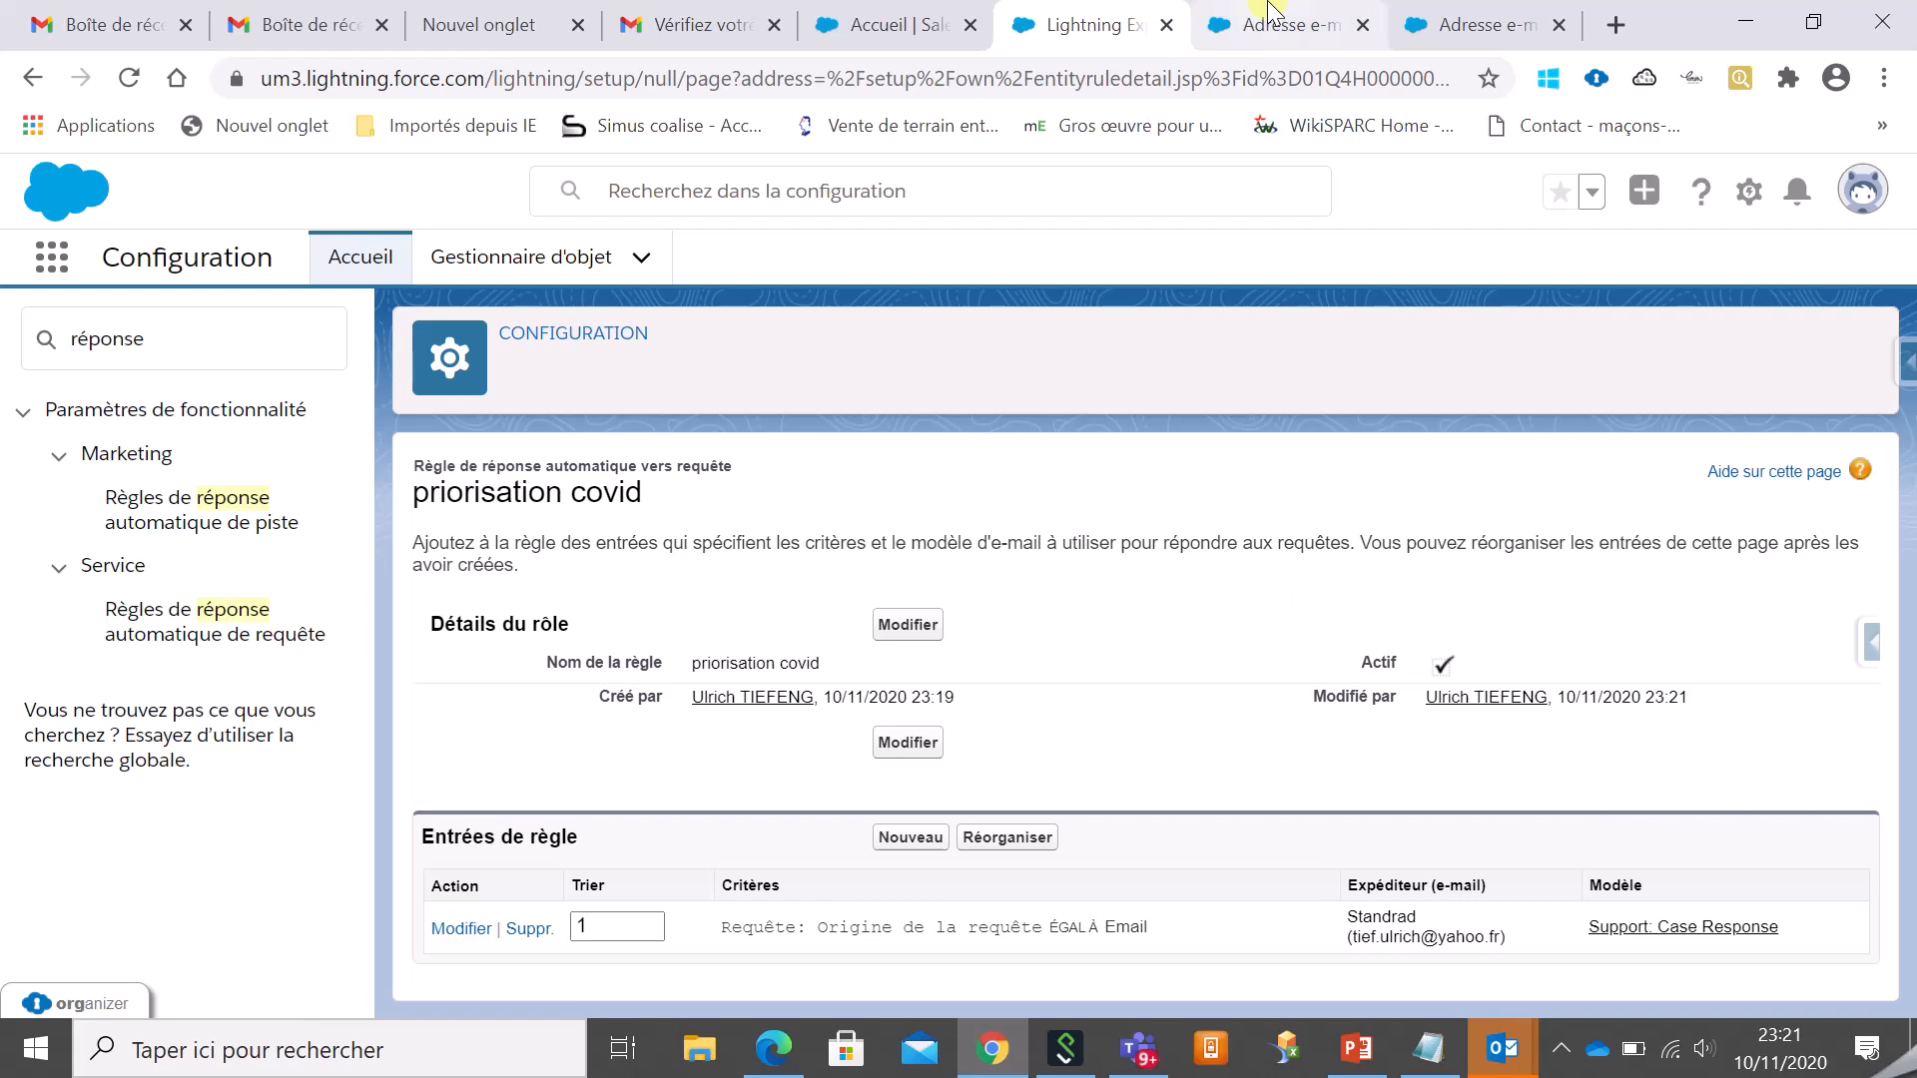
left_click(1617, 24)
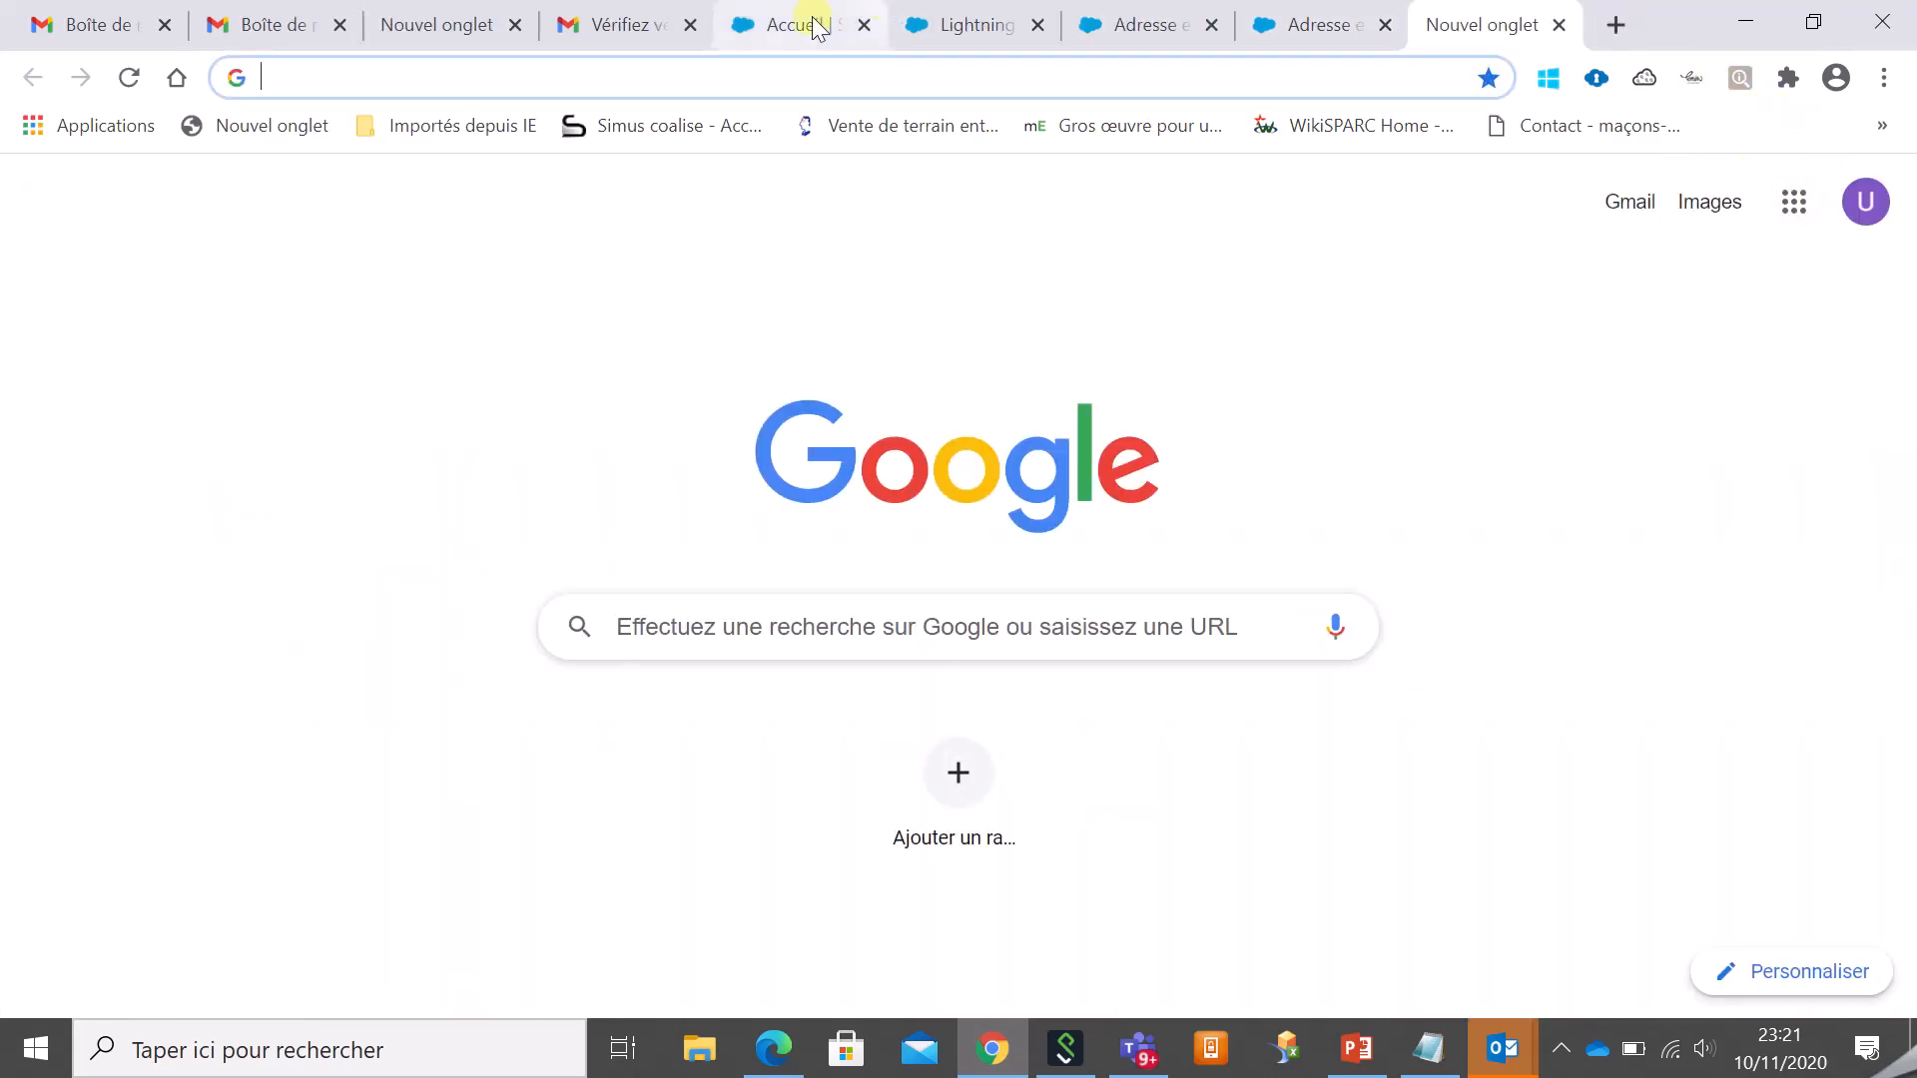
Step: From the new Google page, switch the signed-in account to the test account
left_click(614, 18)
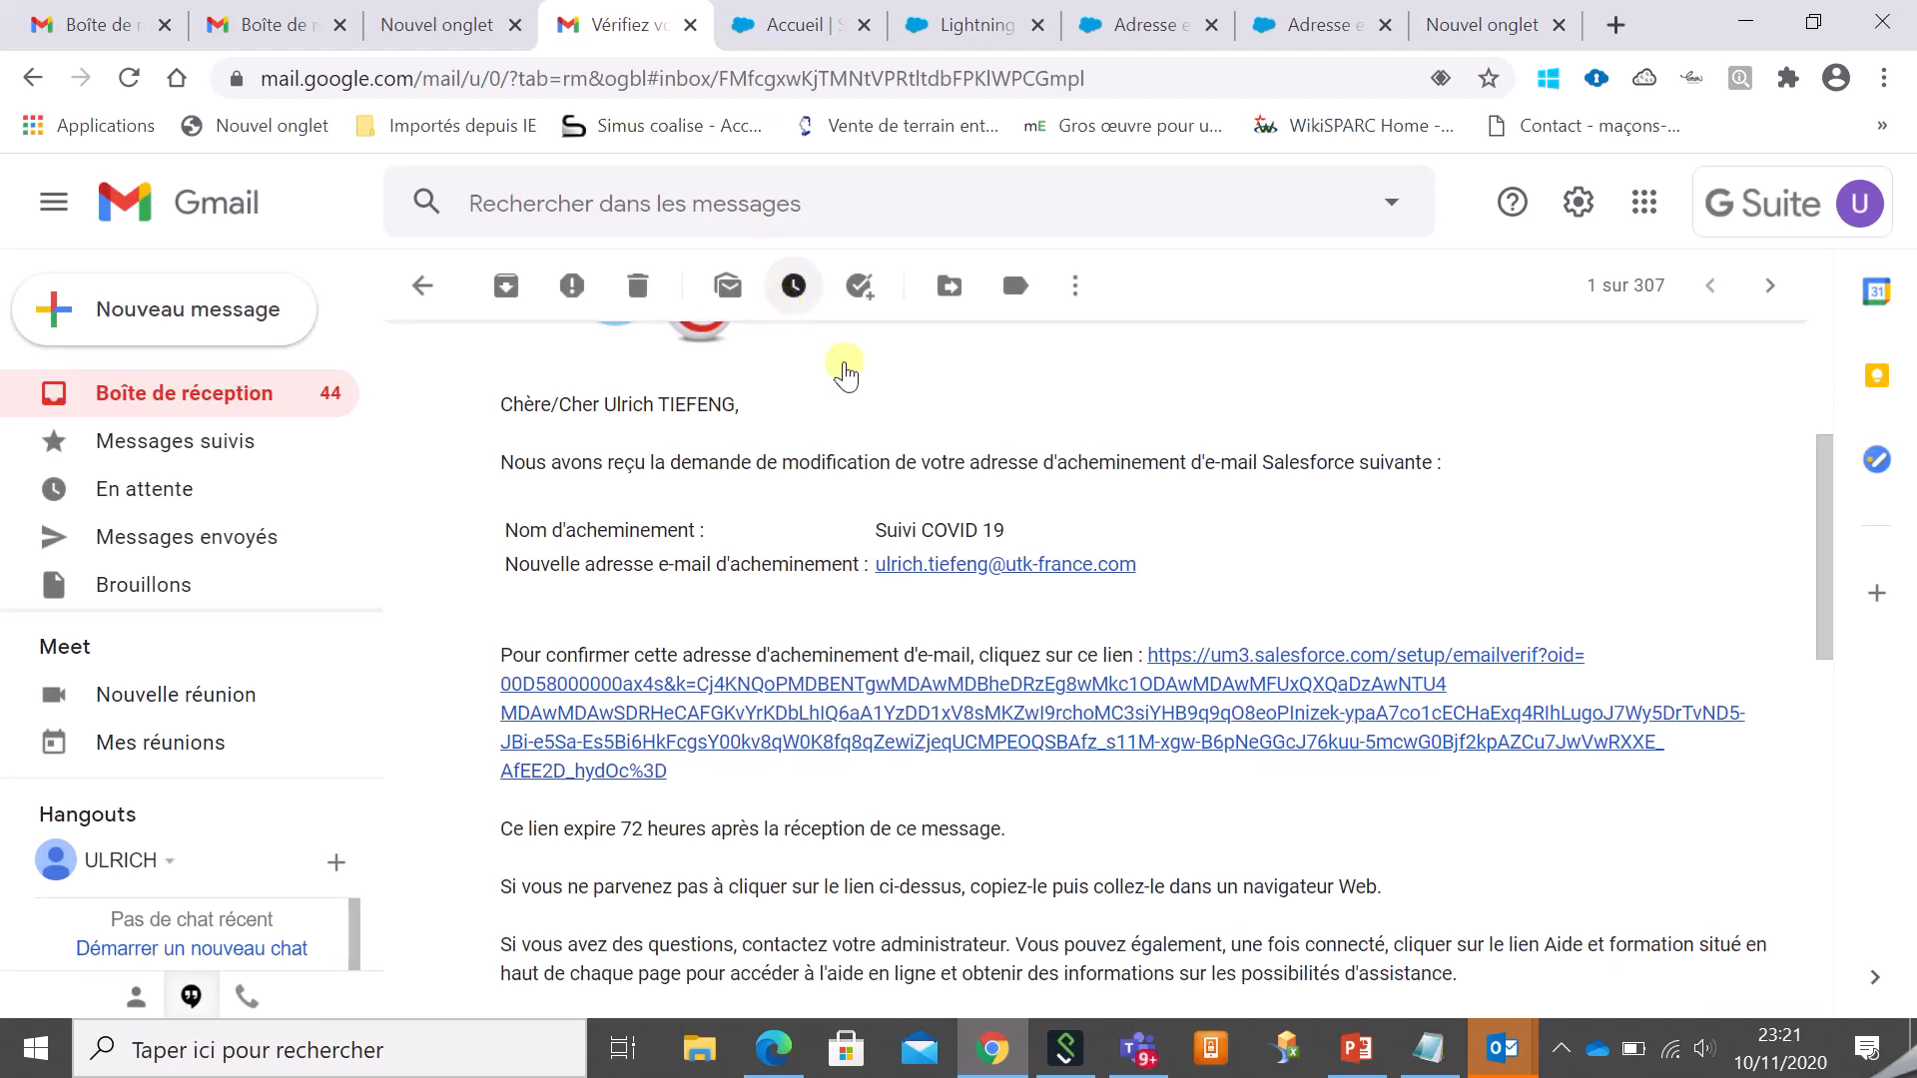
left_click(1495, 20)
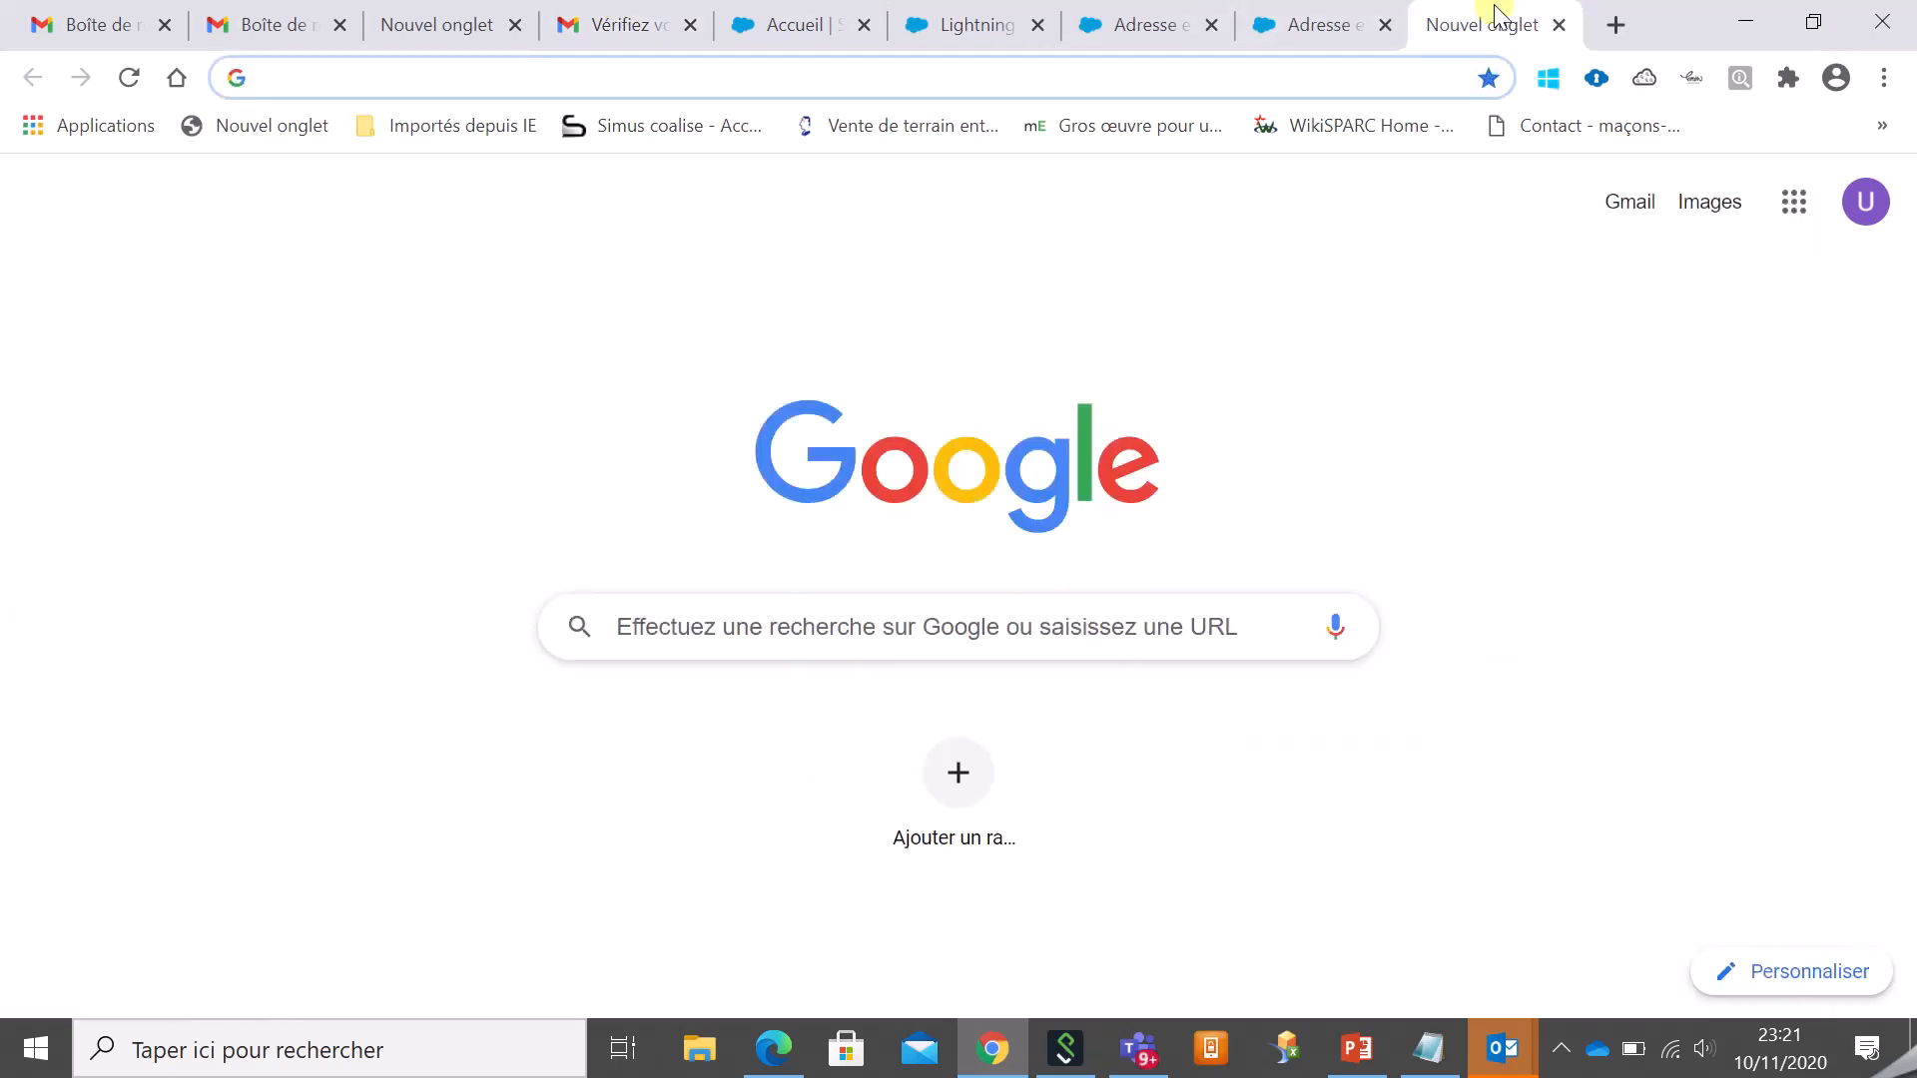
left_click(1861, 203)
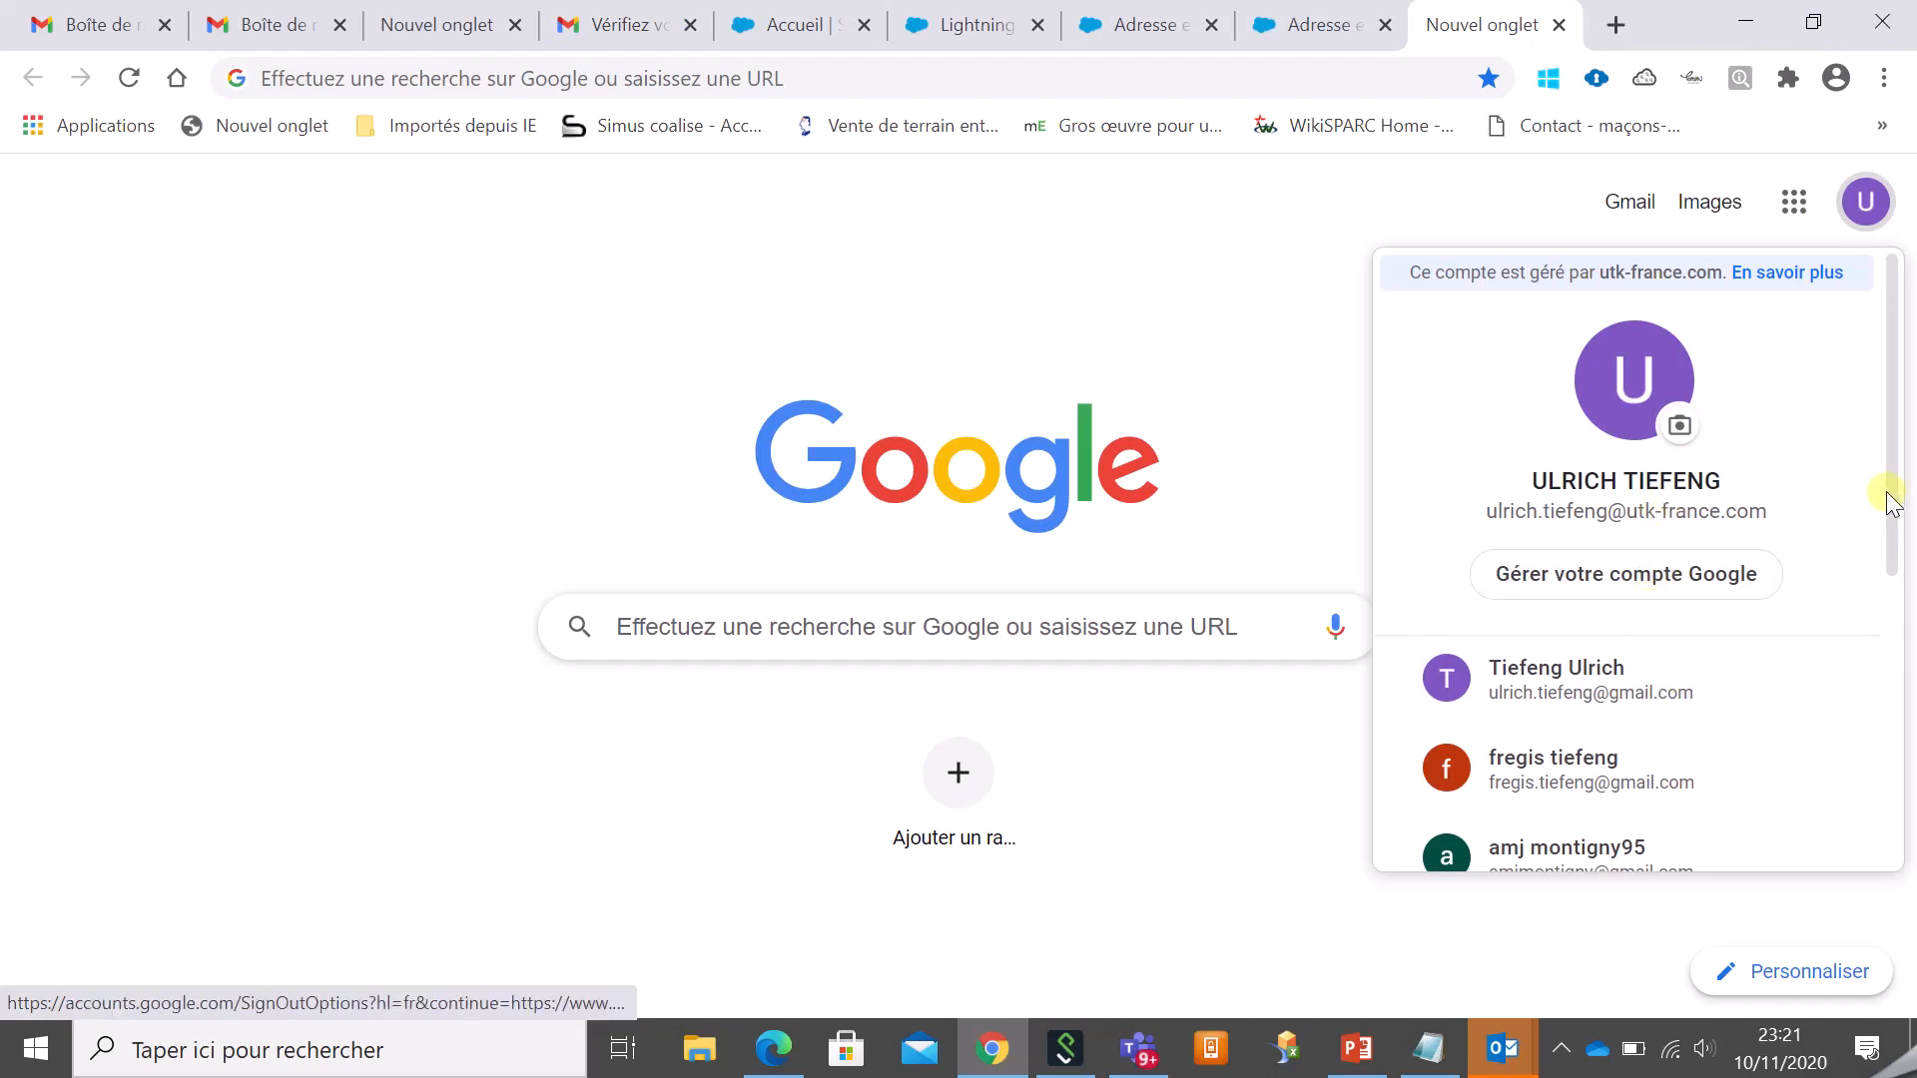
left_click_drag(1890, 503, 1890, 669)
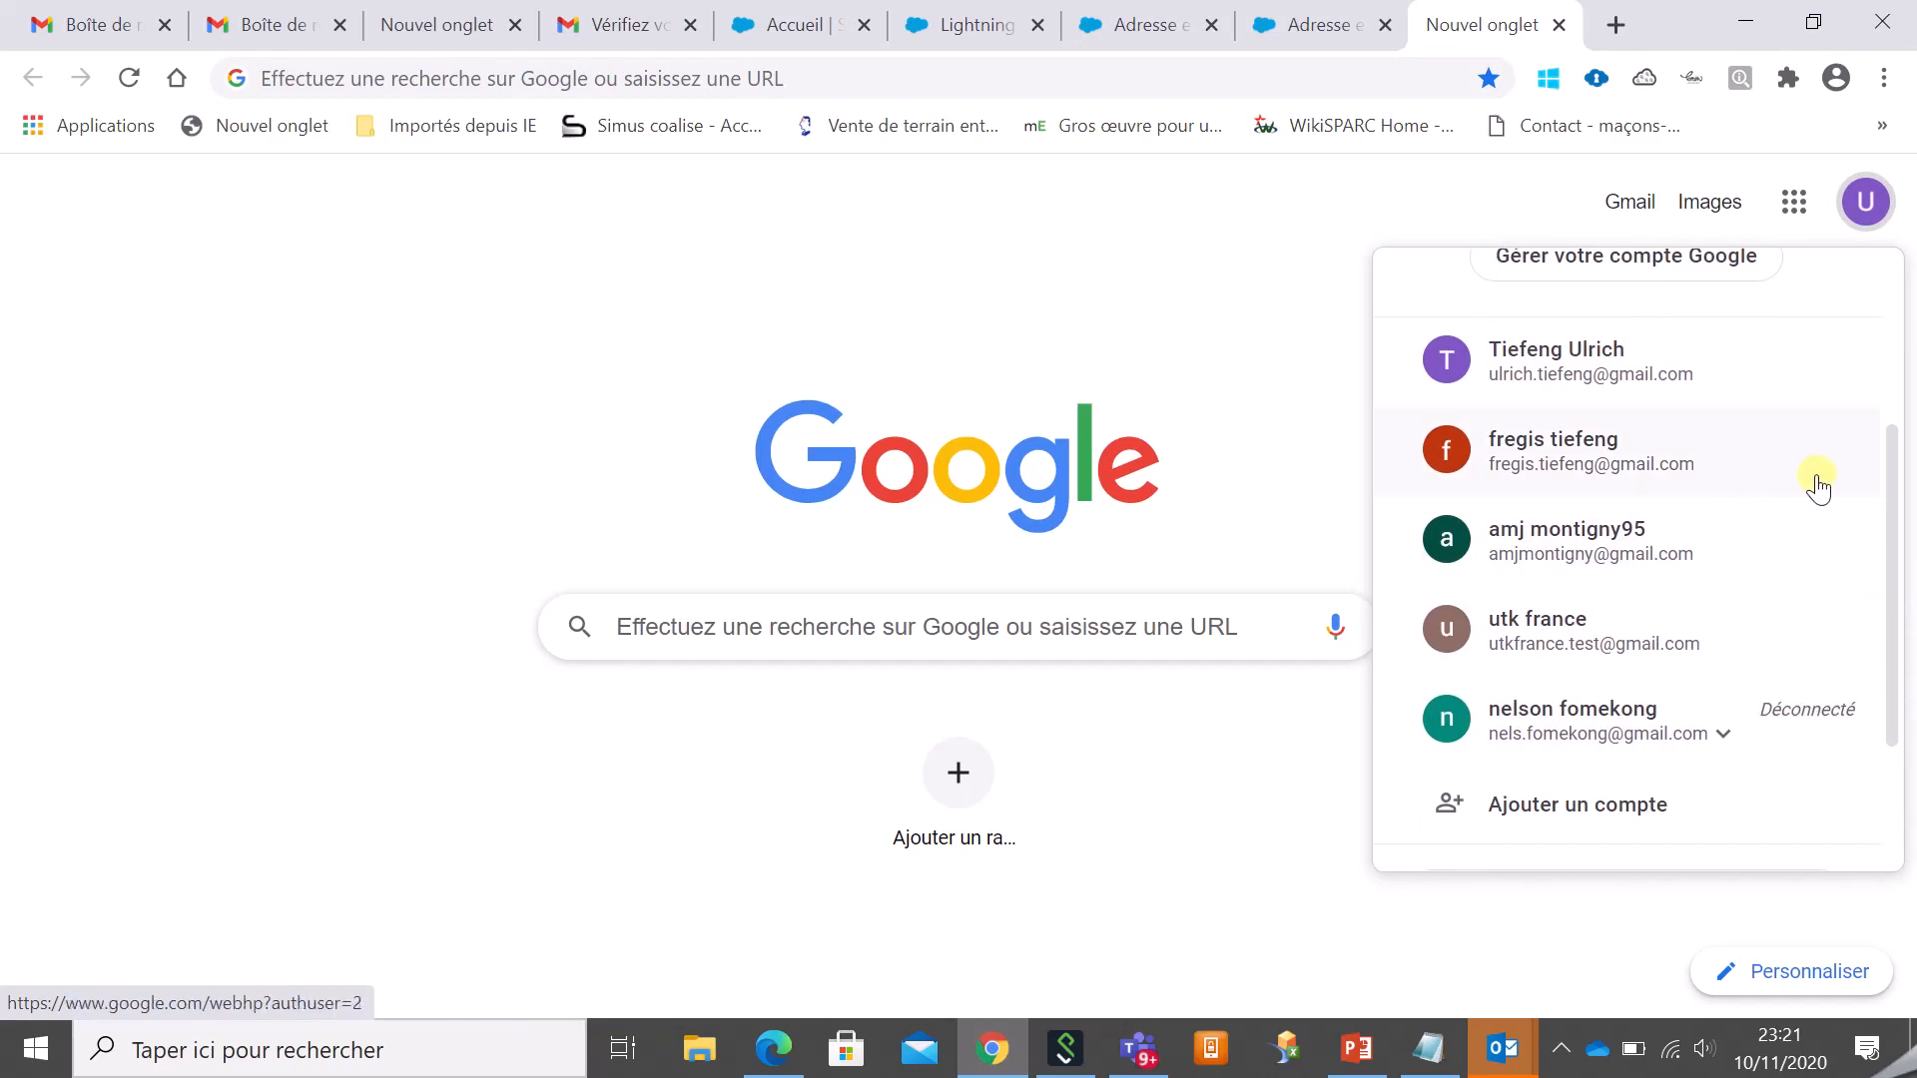
scroll(1890, 629, "up", 1)
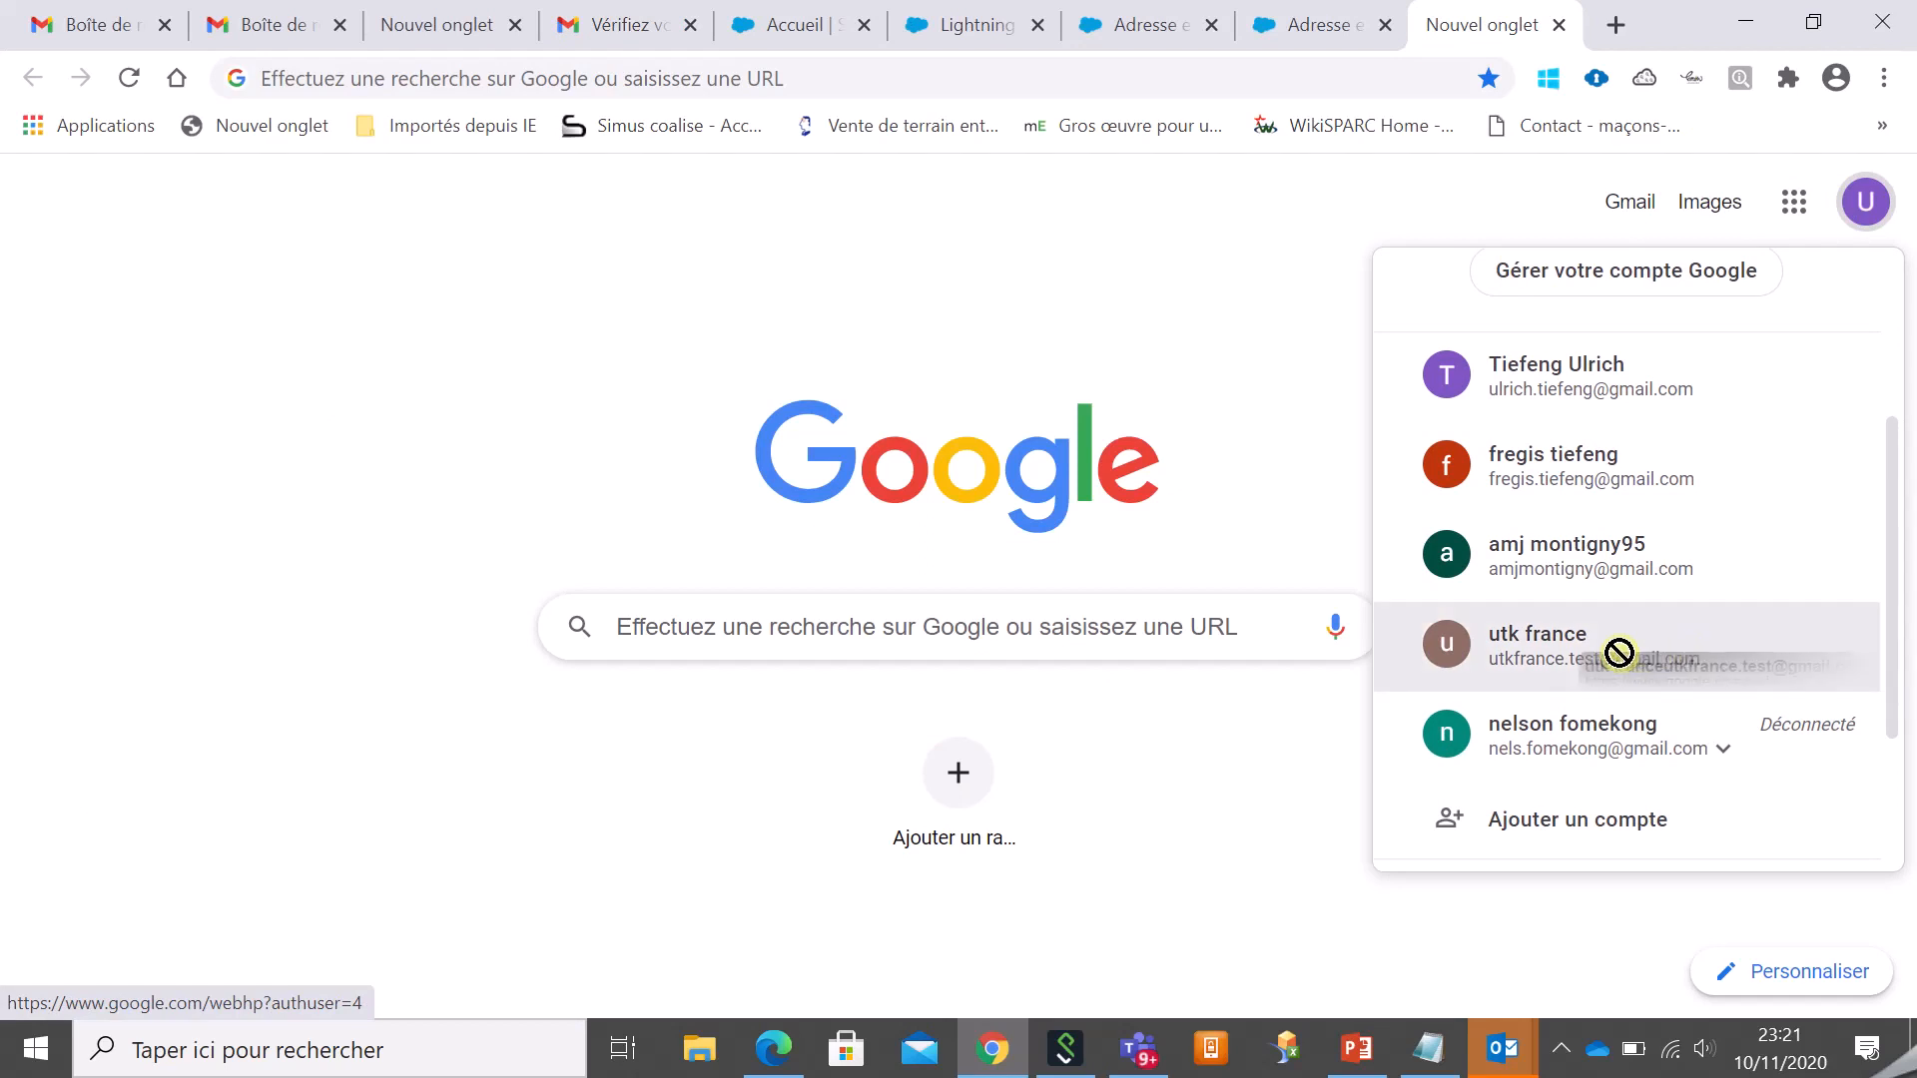
left_click_drag(1624, 650, 1627, 655)
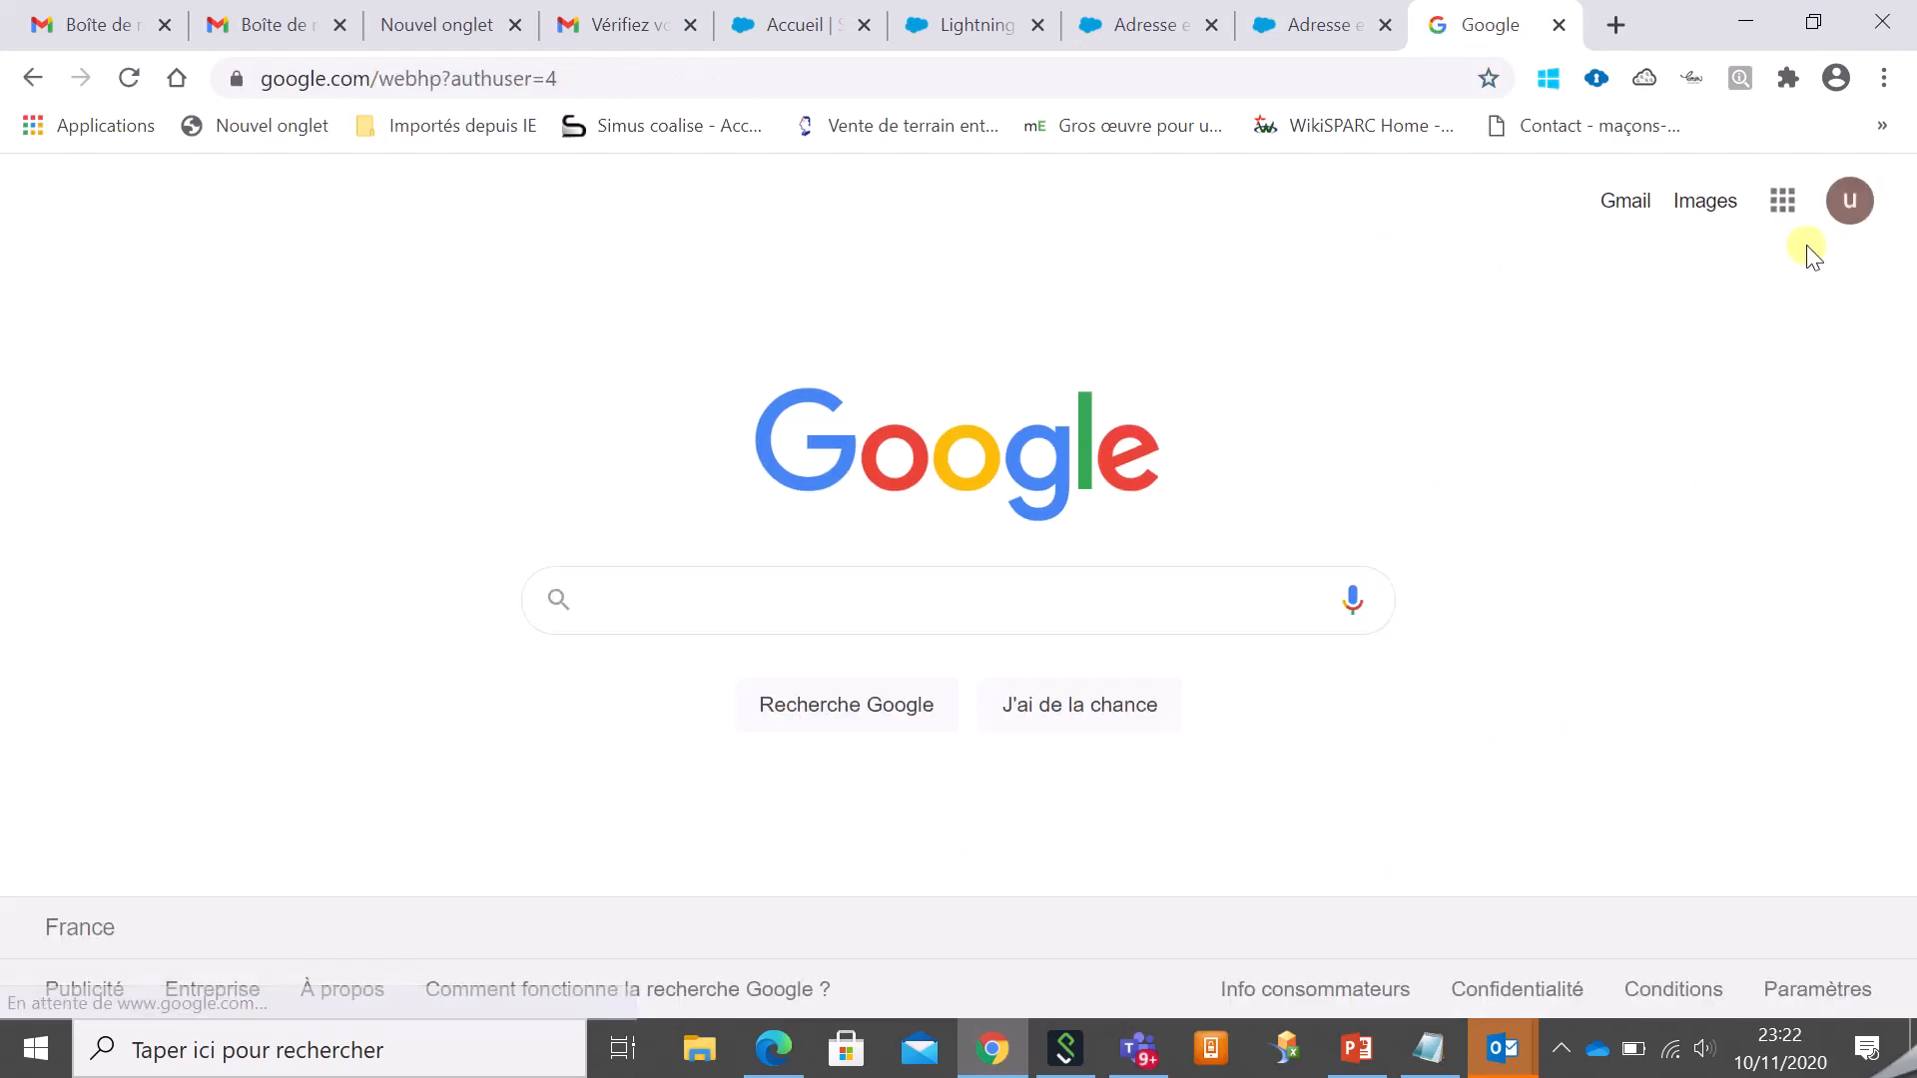
Step: Switch to another personal Google account and open its Gmail
left_click(1847, 203)
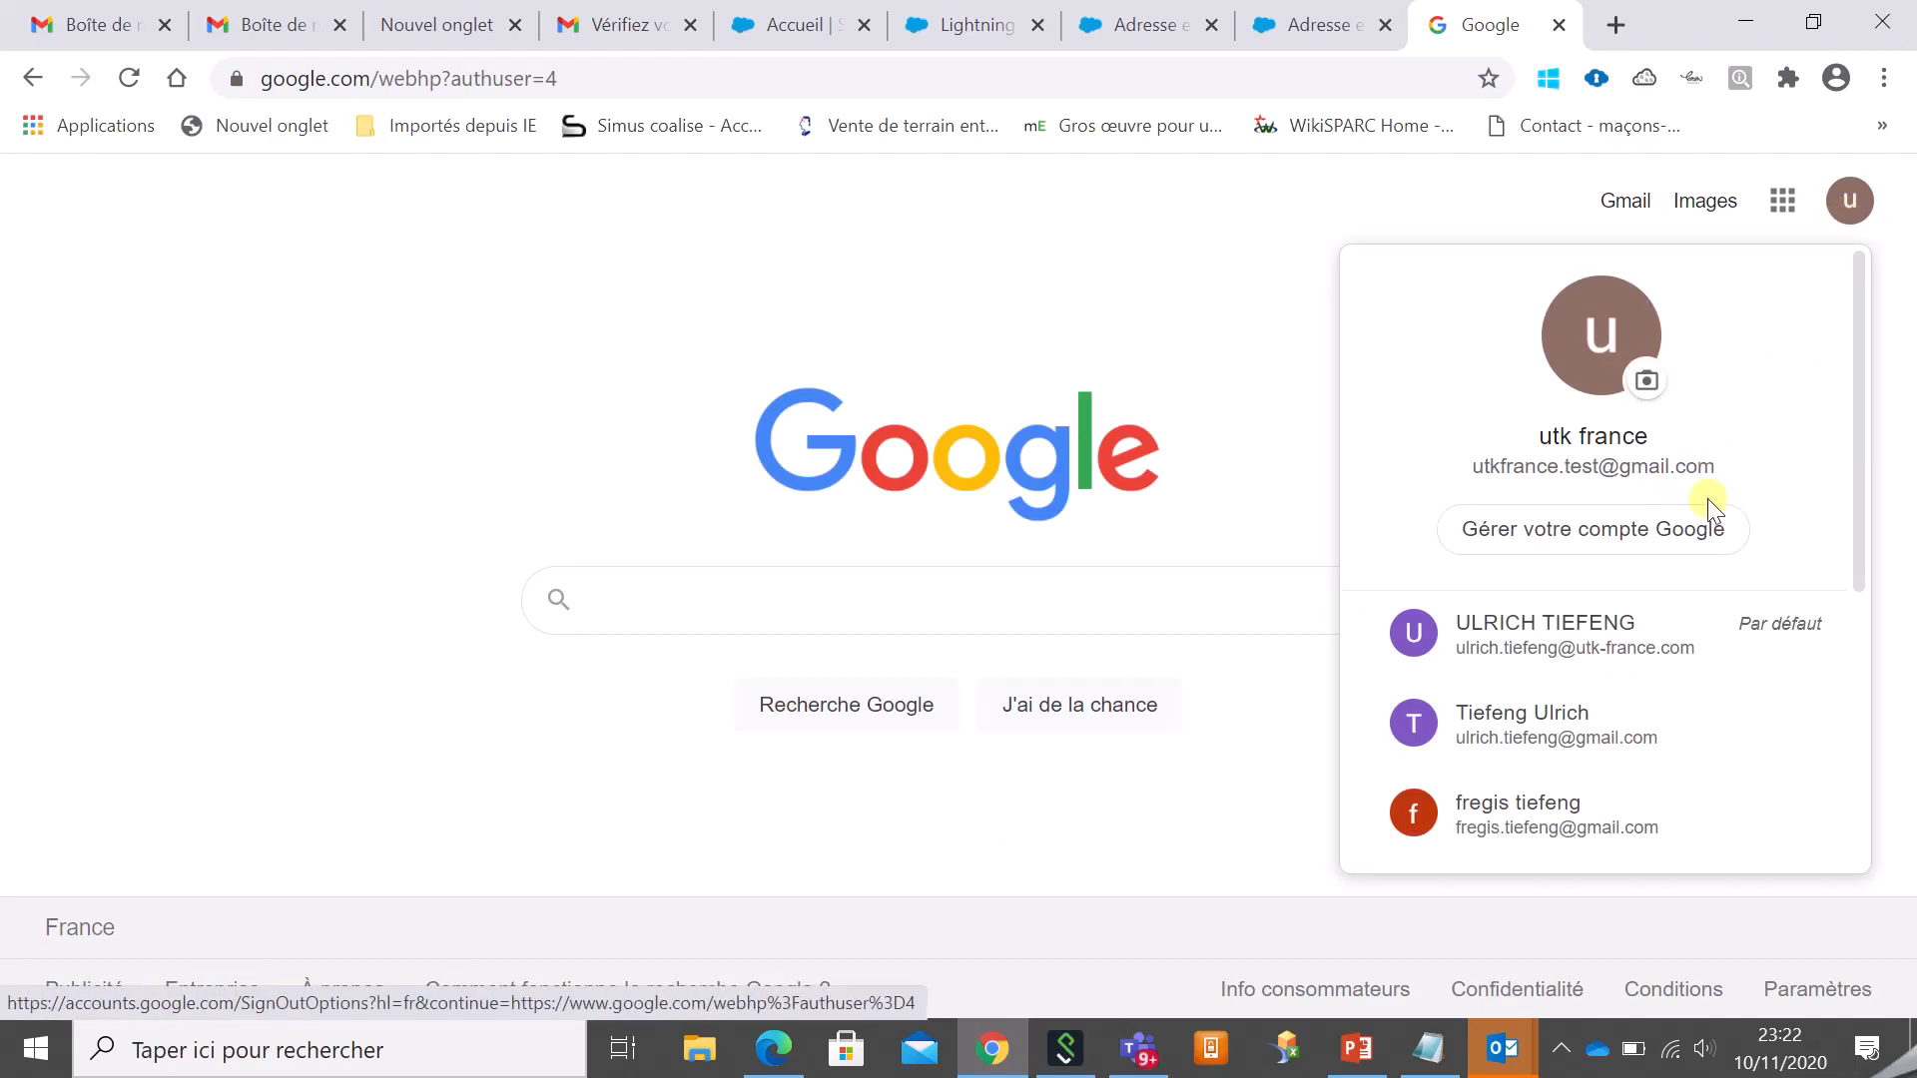
left_click(1428, 1049)
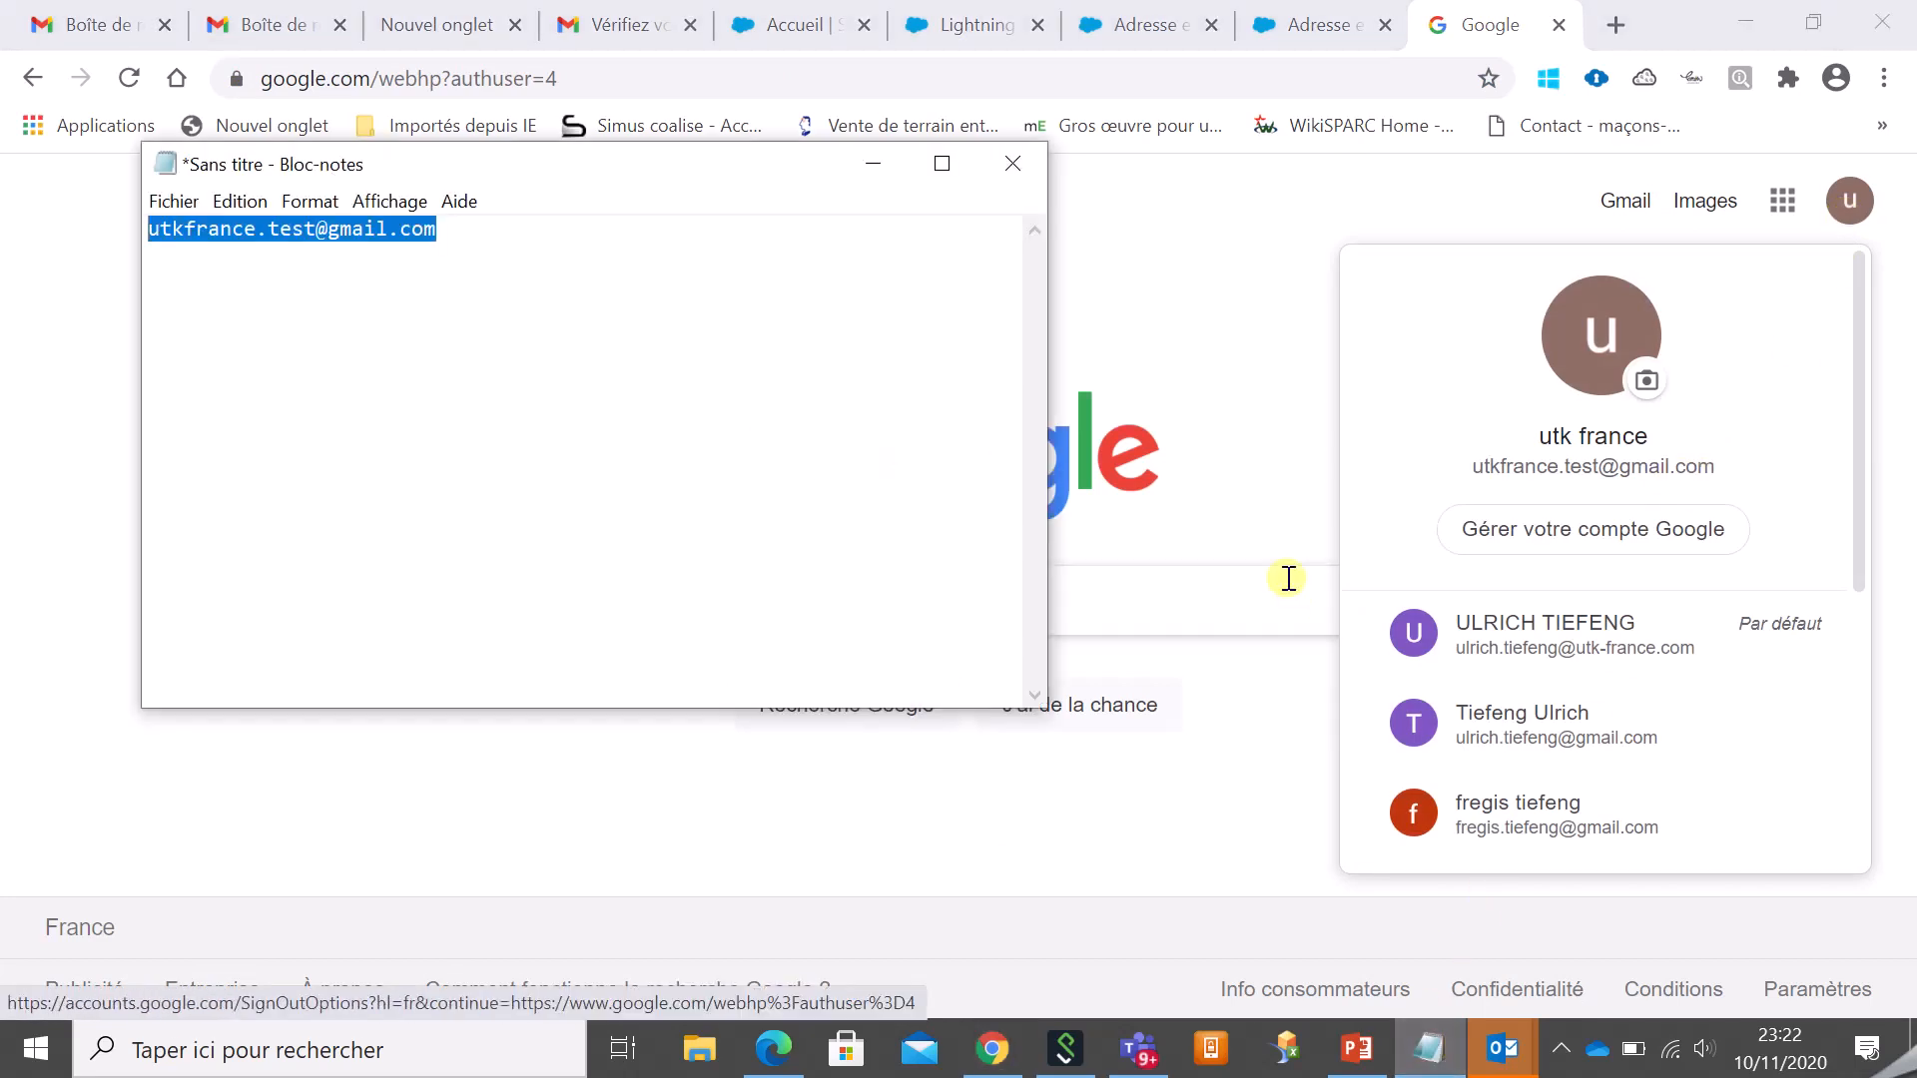
left_click(1339, 320)
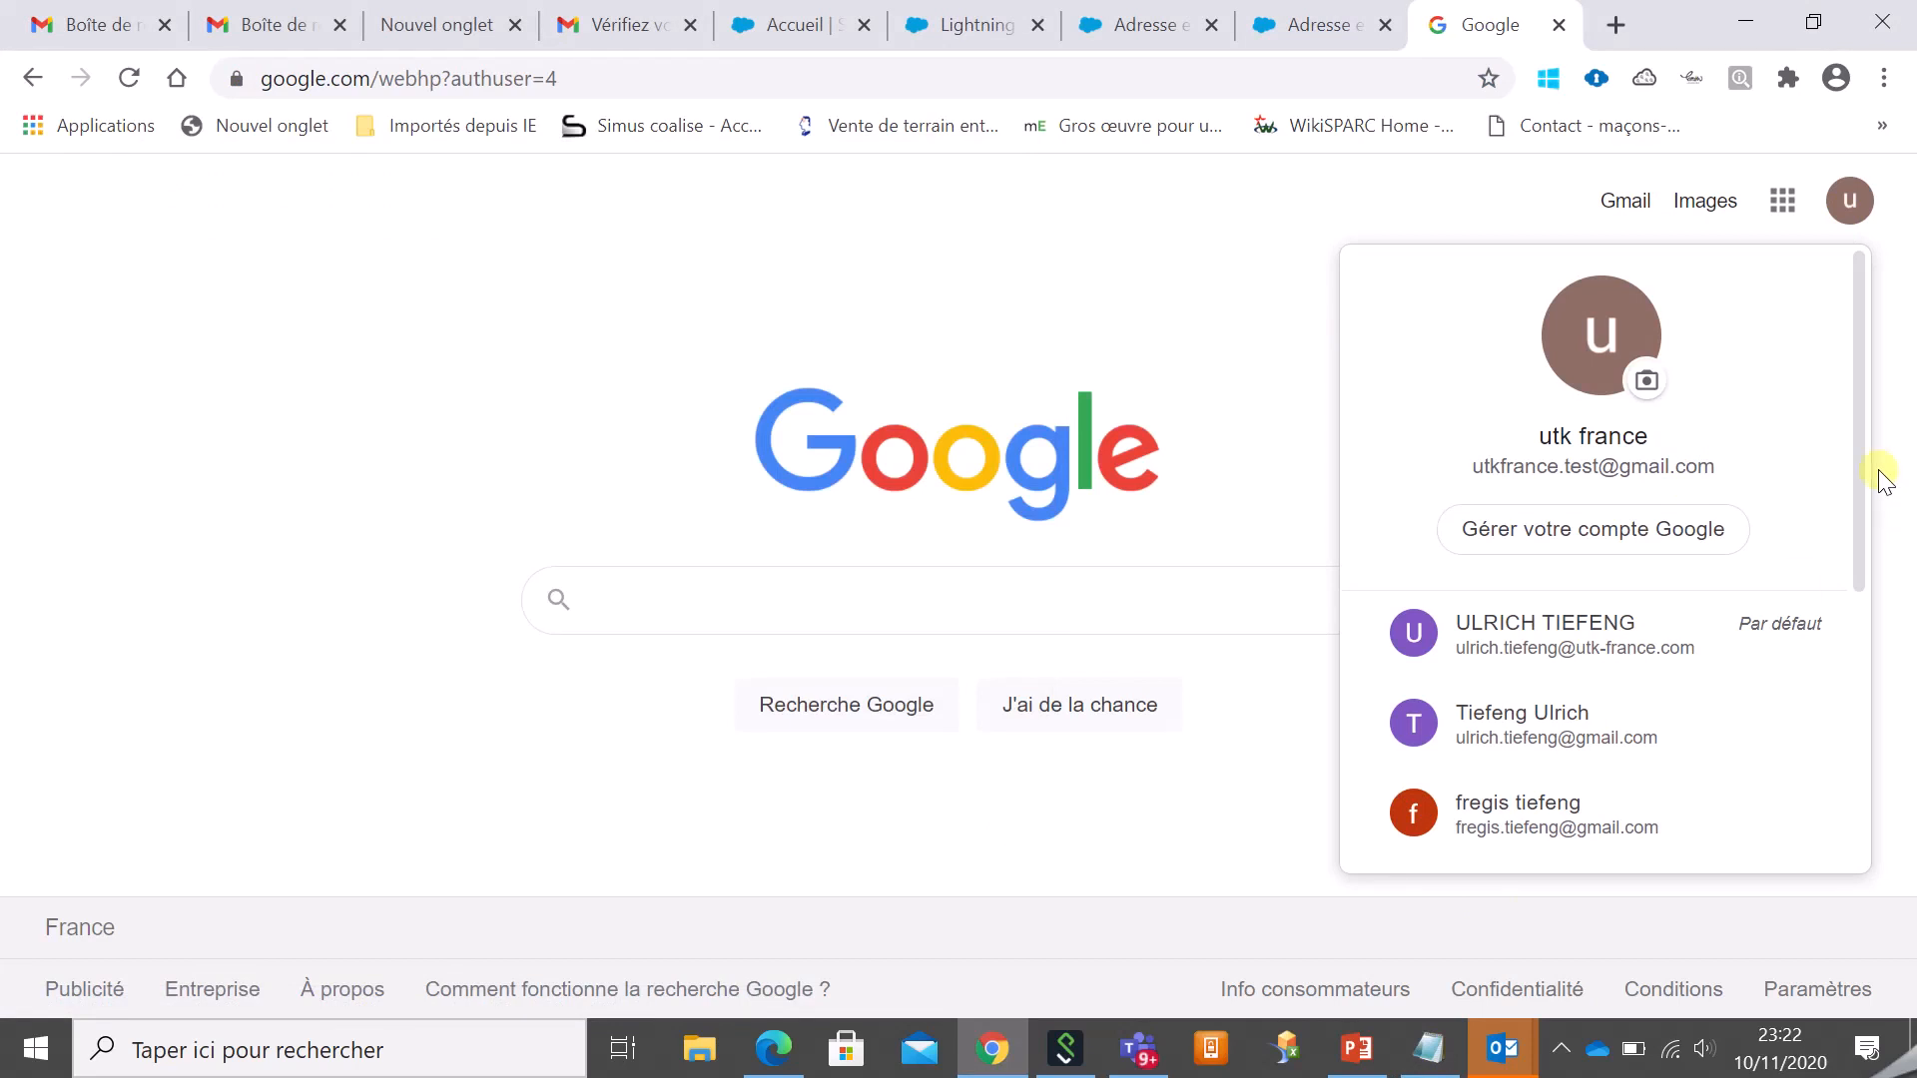
left_click_drag(1859, 428, 1859, 512)
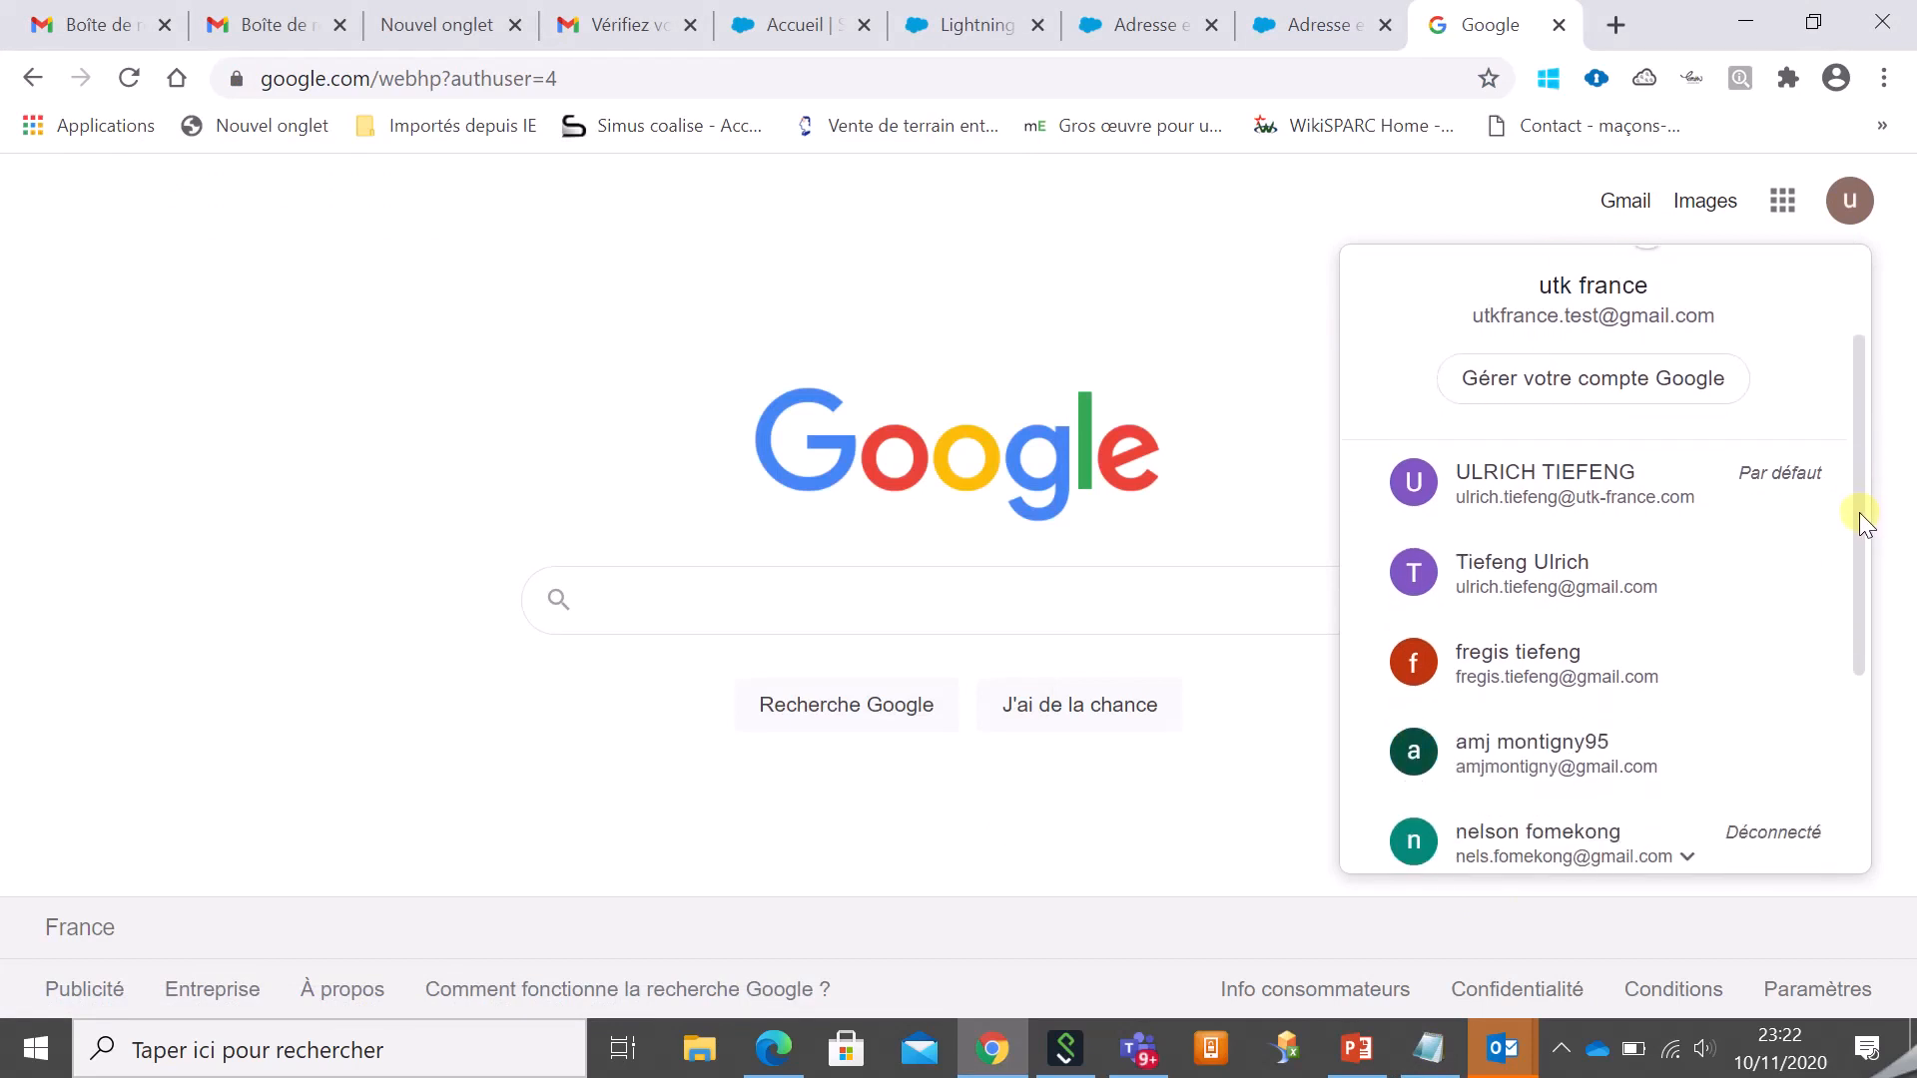
left_click(1595, 679)
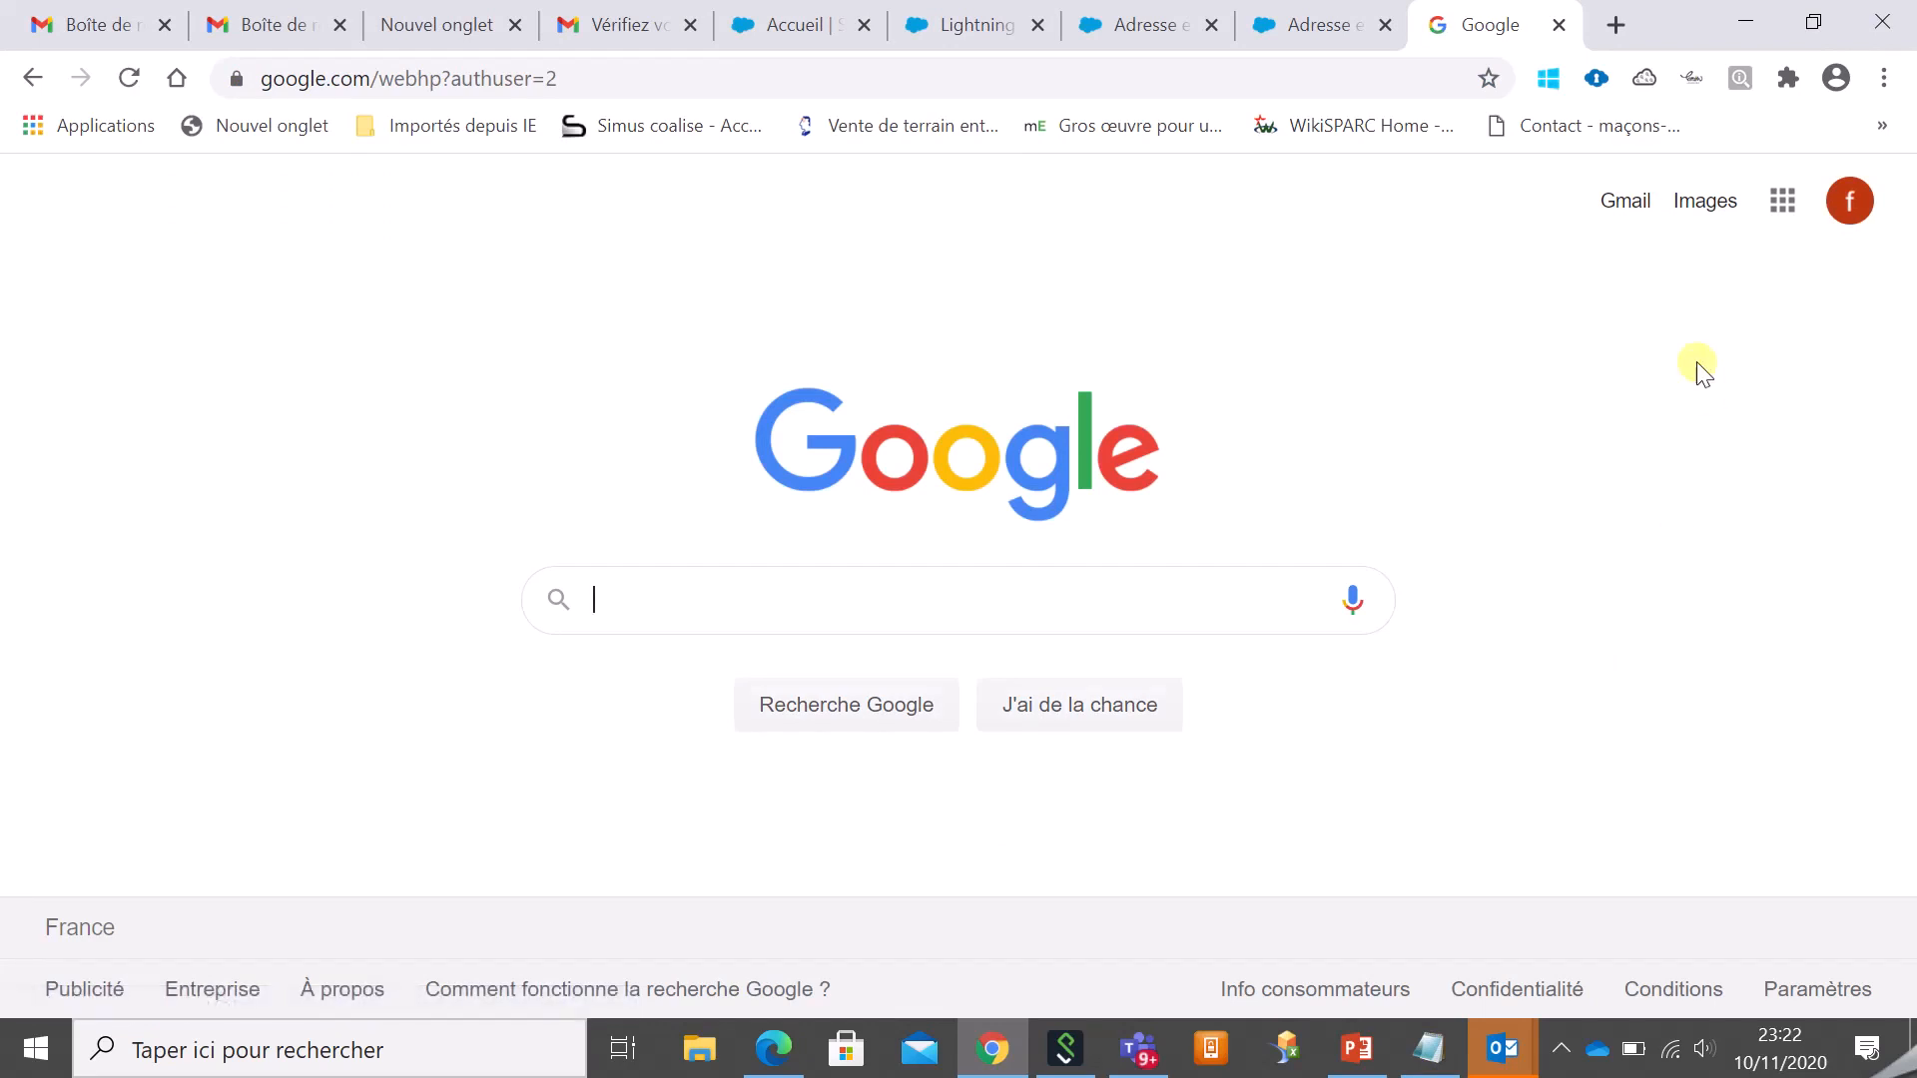
left_click(1633, 201)
left_click(1429, 1049)
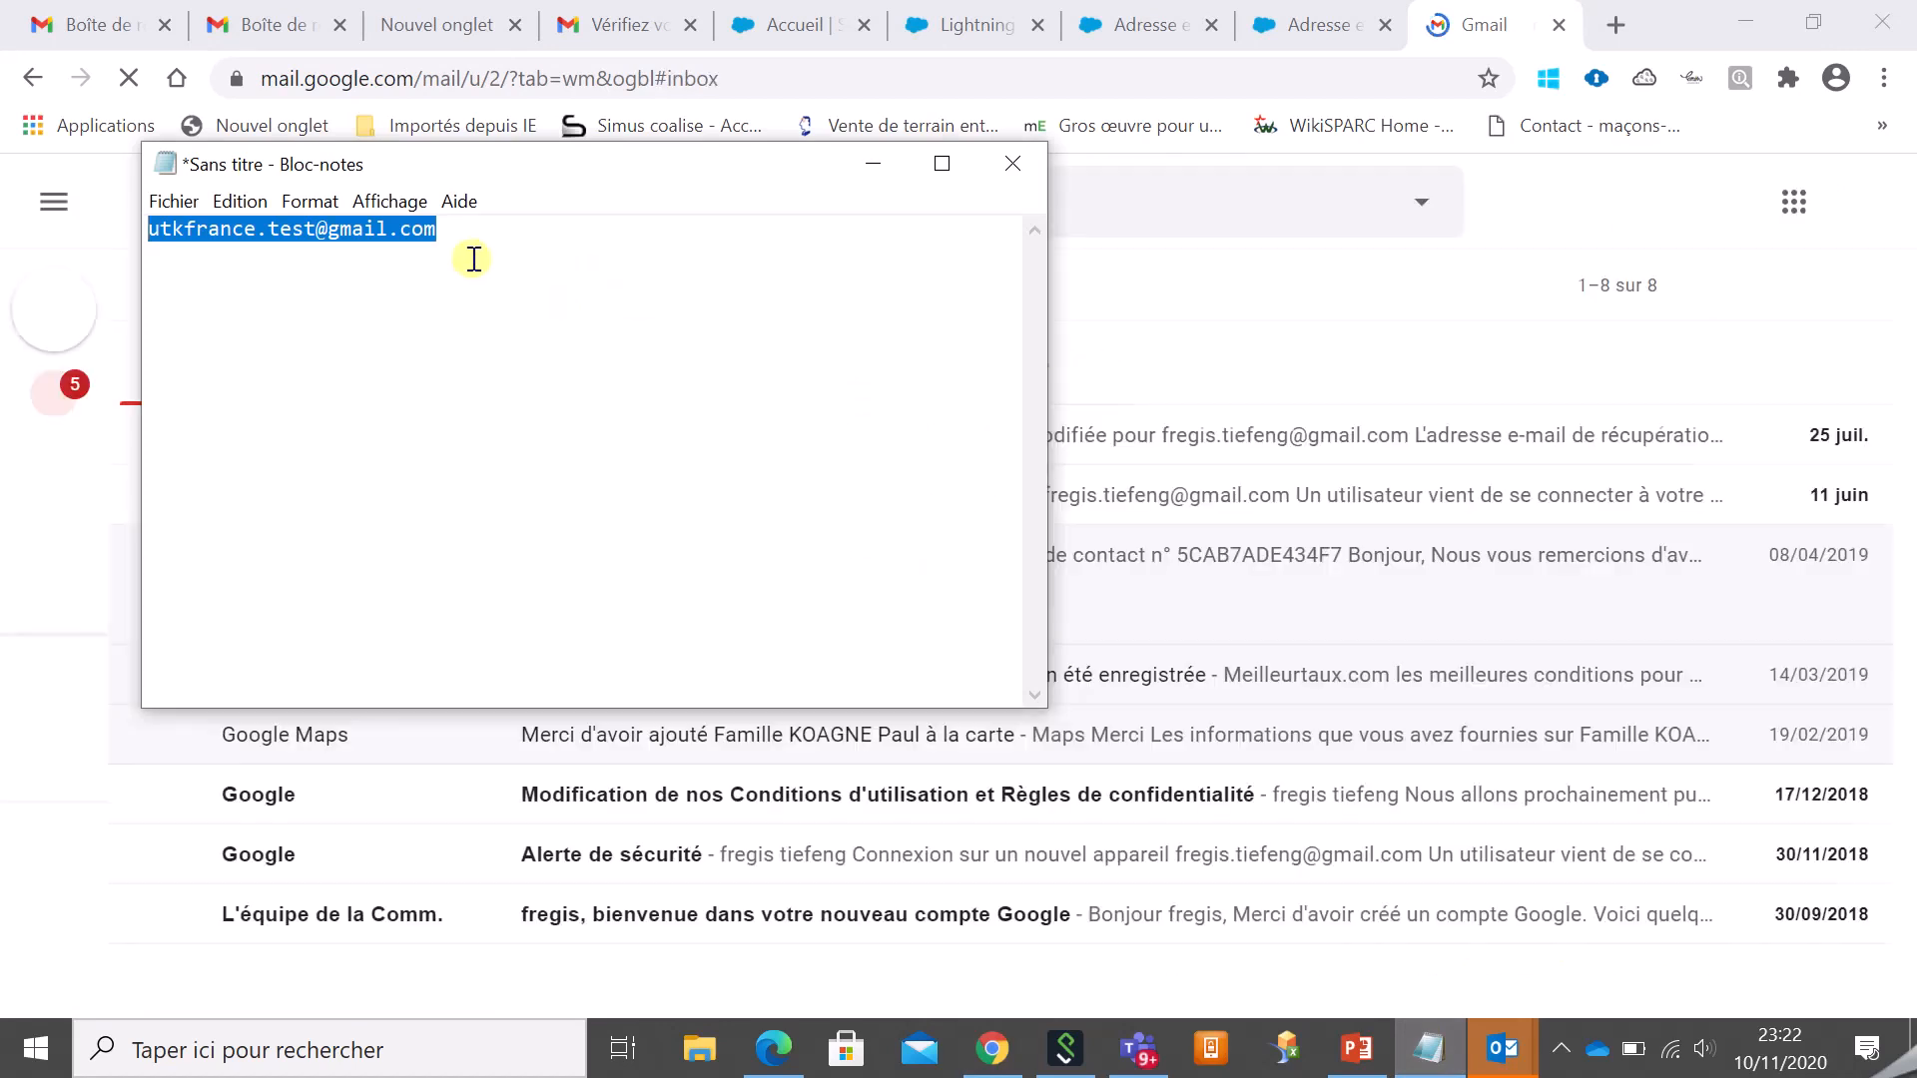
Step: Start a new email to the test address with subject 'Besoin d'infos covid'
left_click(1266, 278)
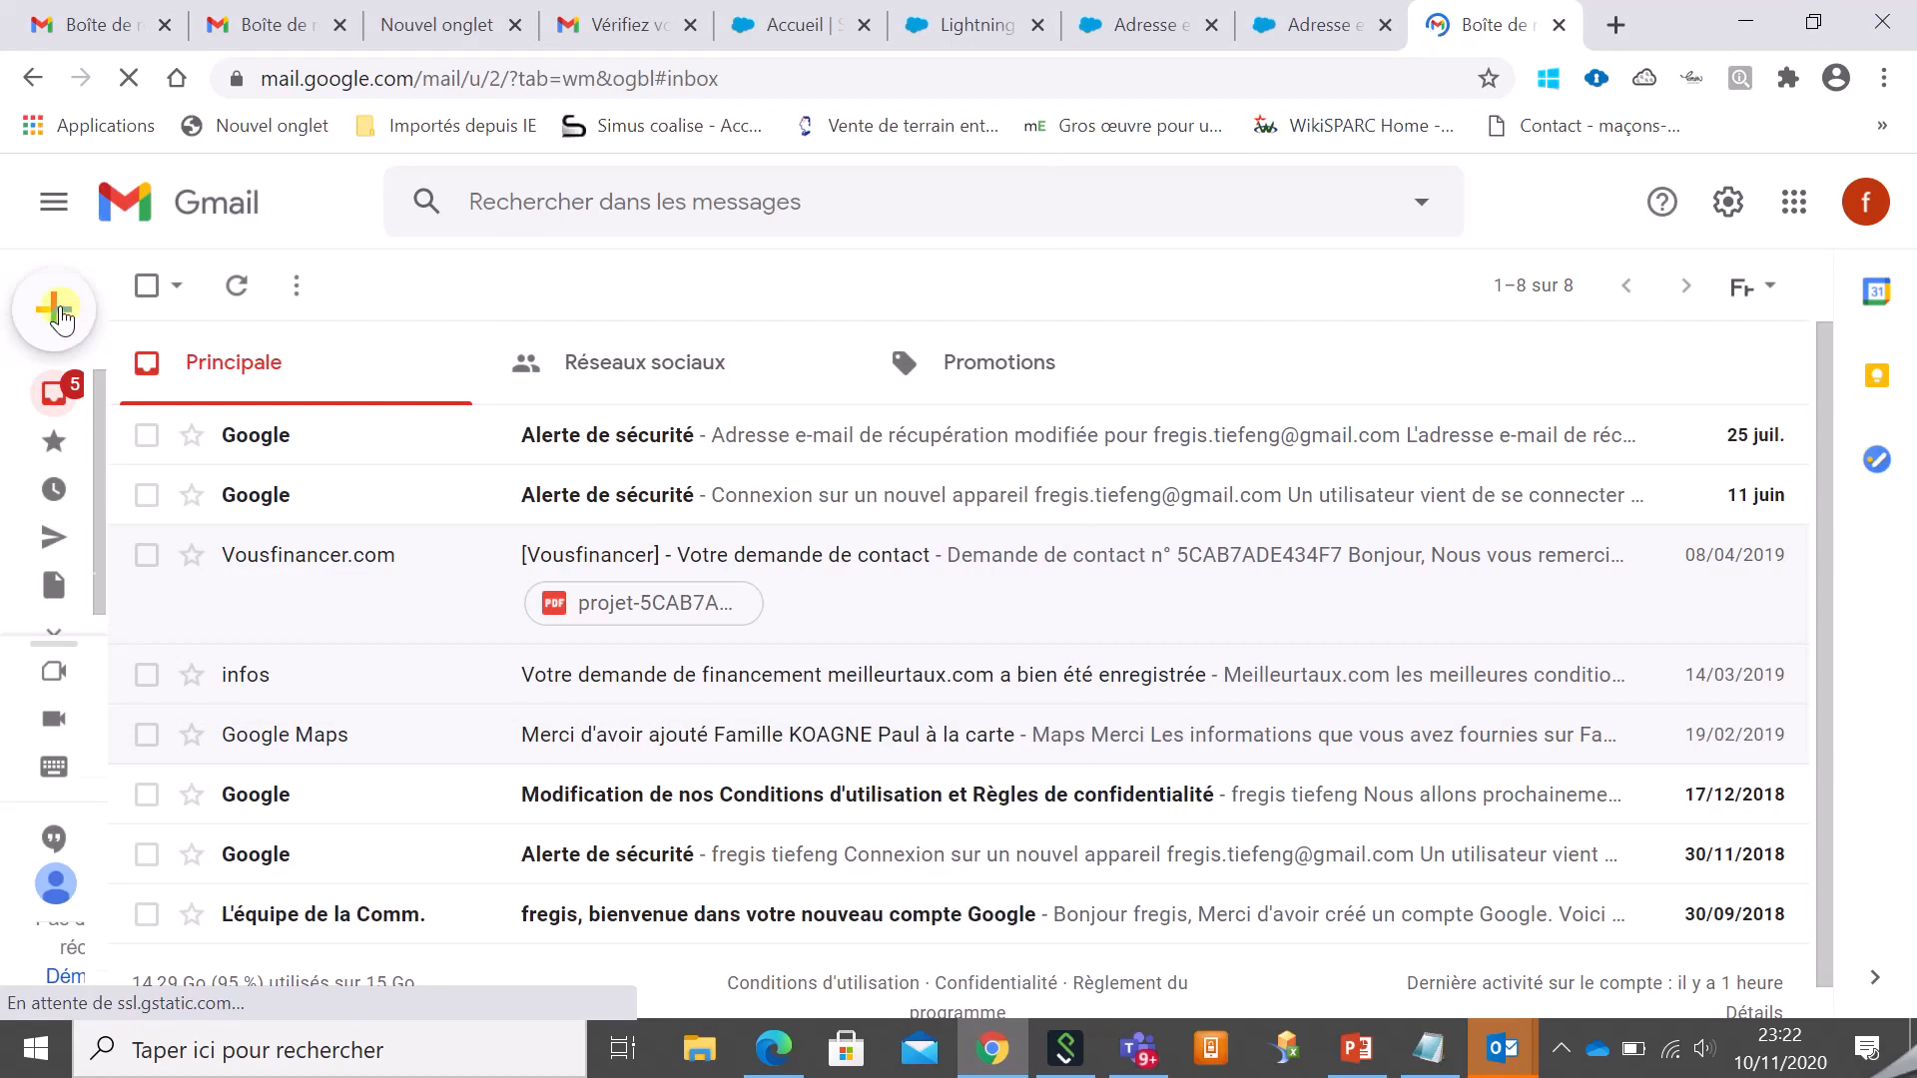
mouse_move(61, 316)
left_click(128, 317)
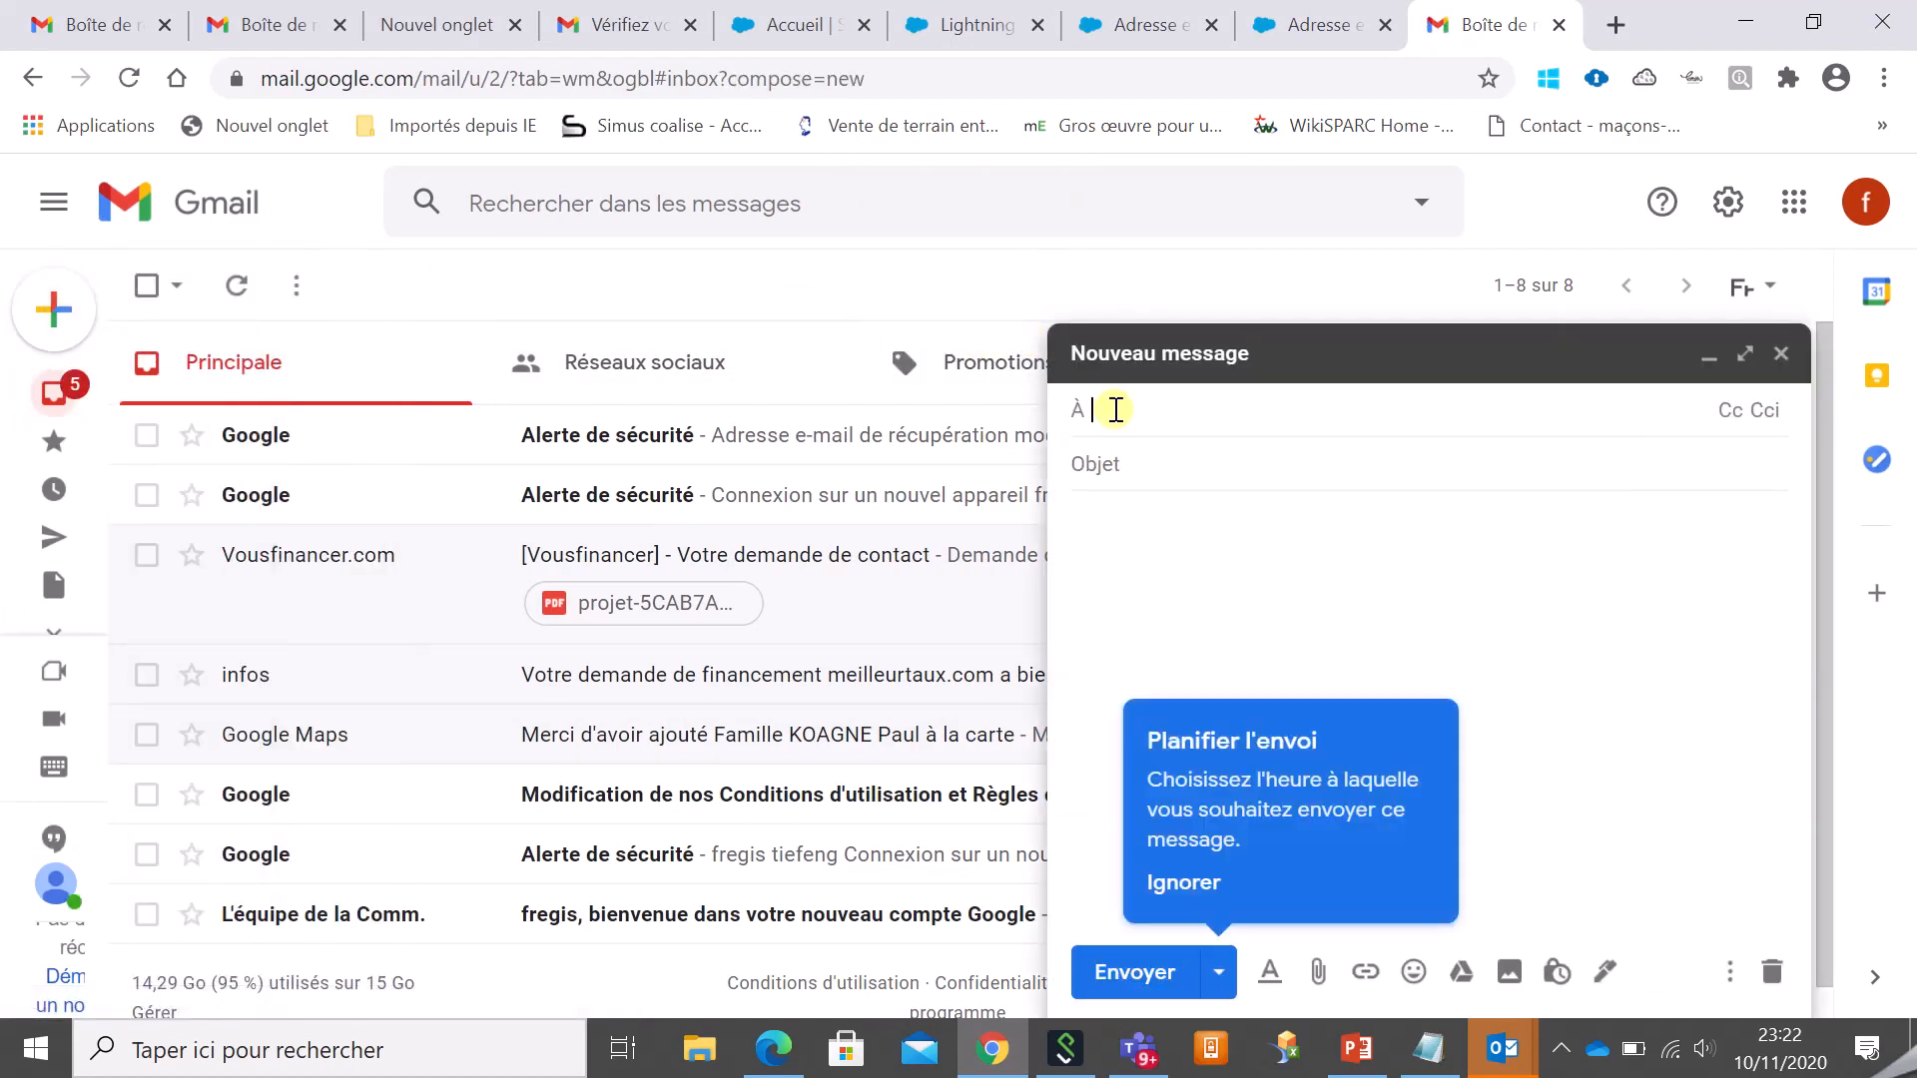
key("ctrl+v")
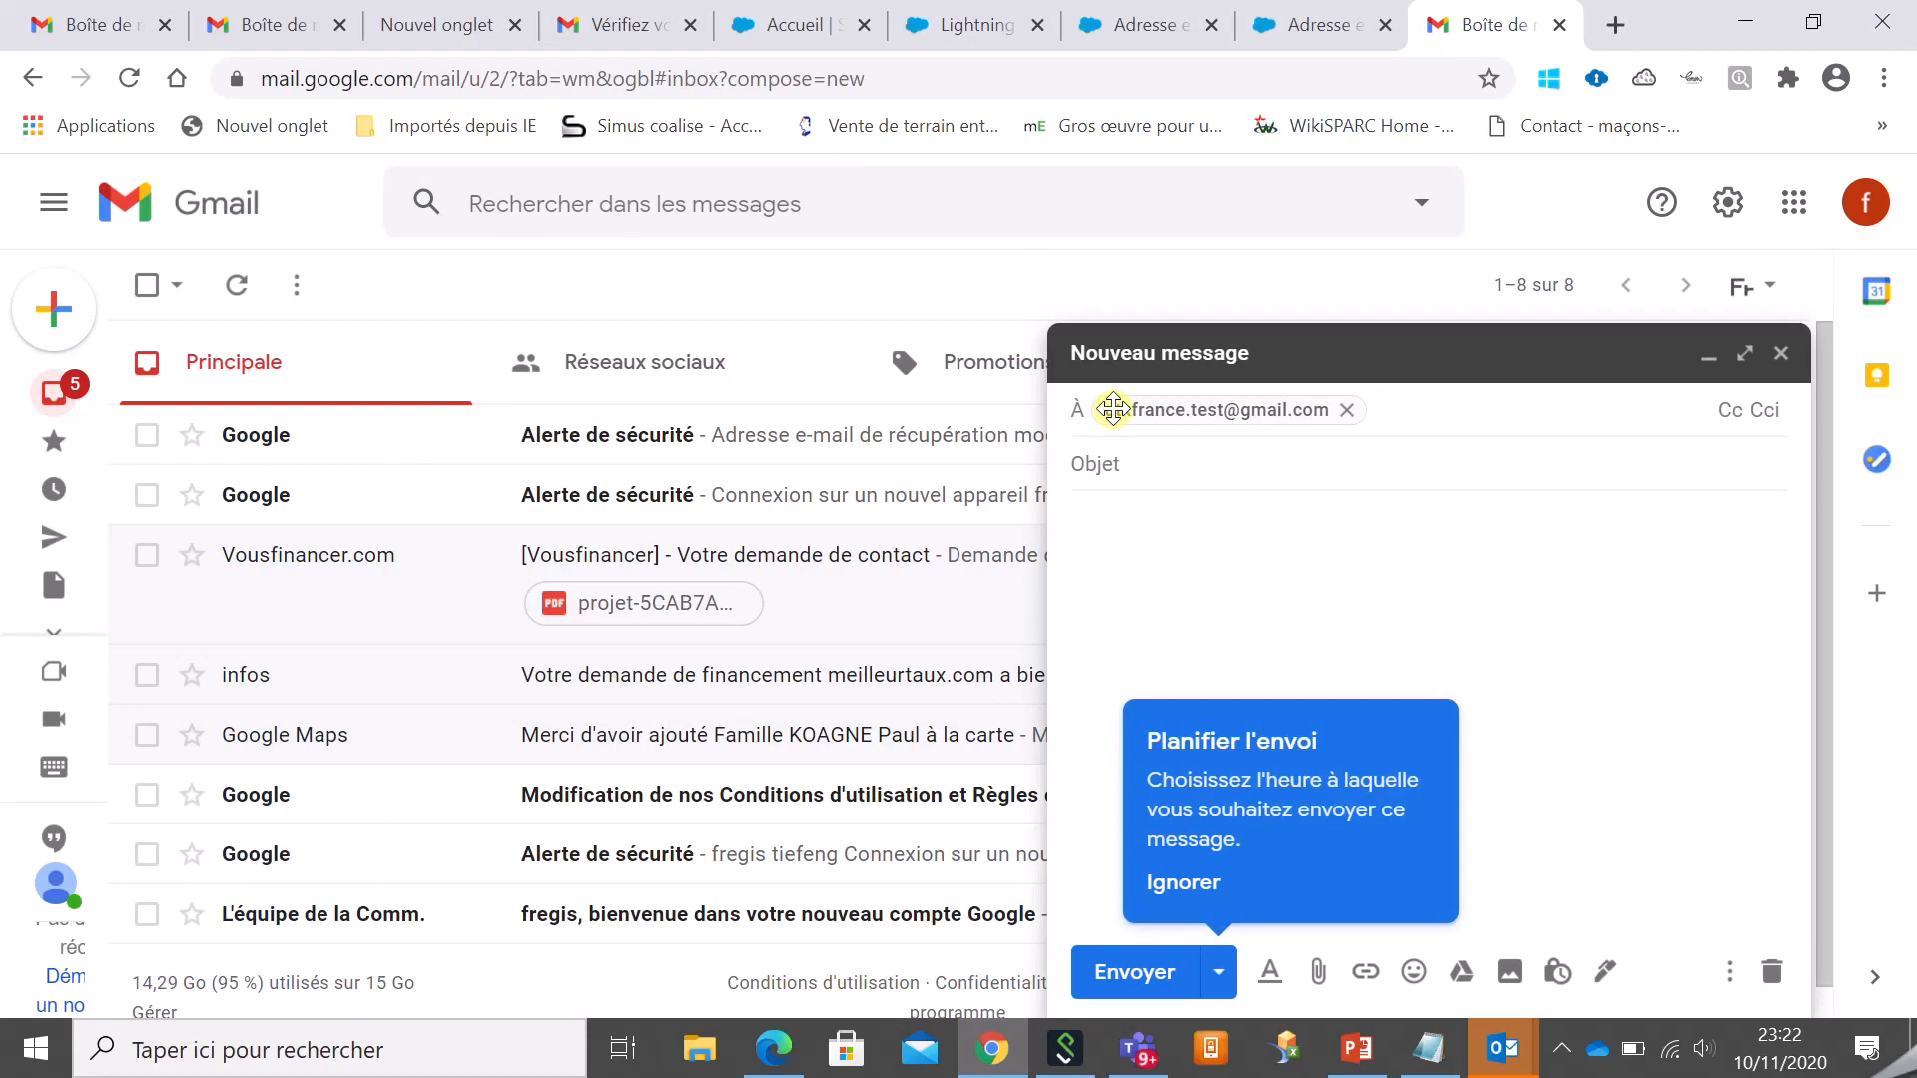
left_click(1099, 471)
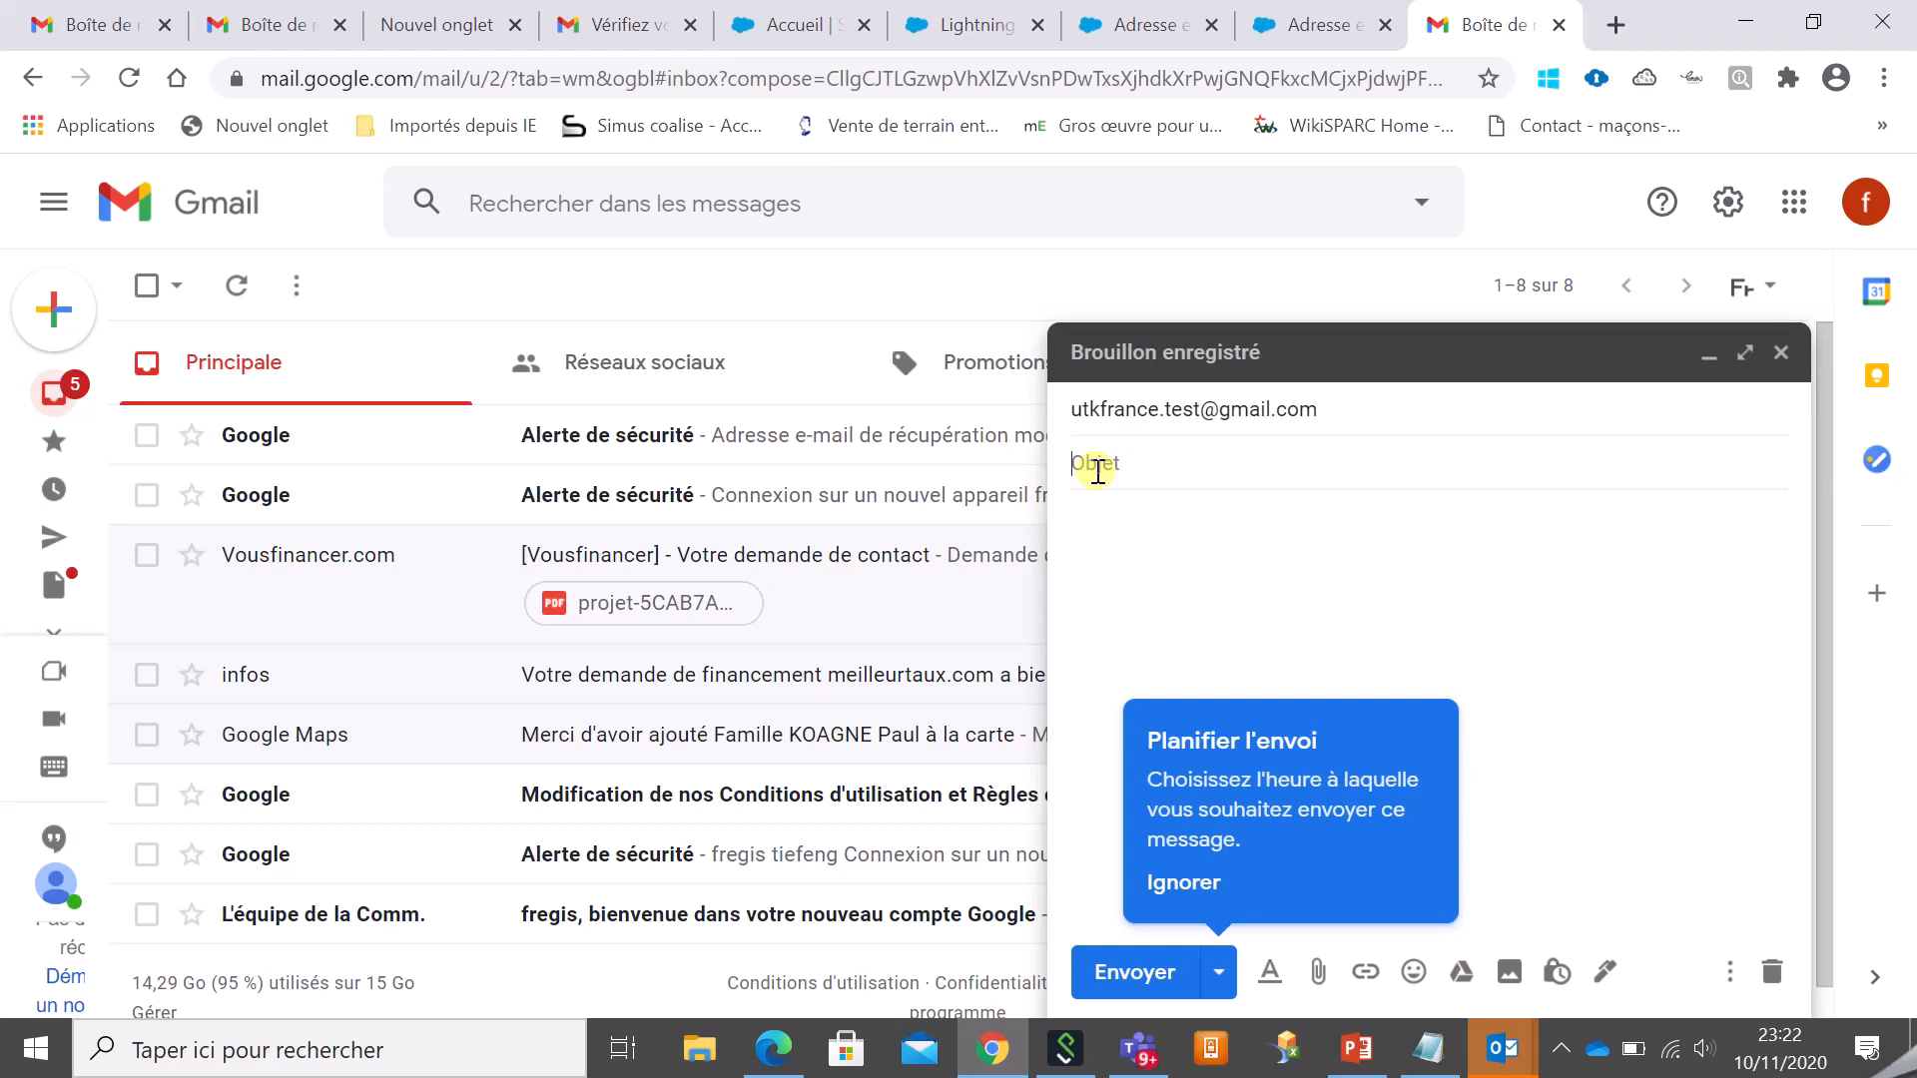
type("Besoin d'infos ")
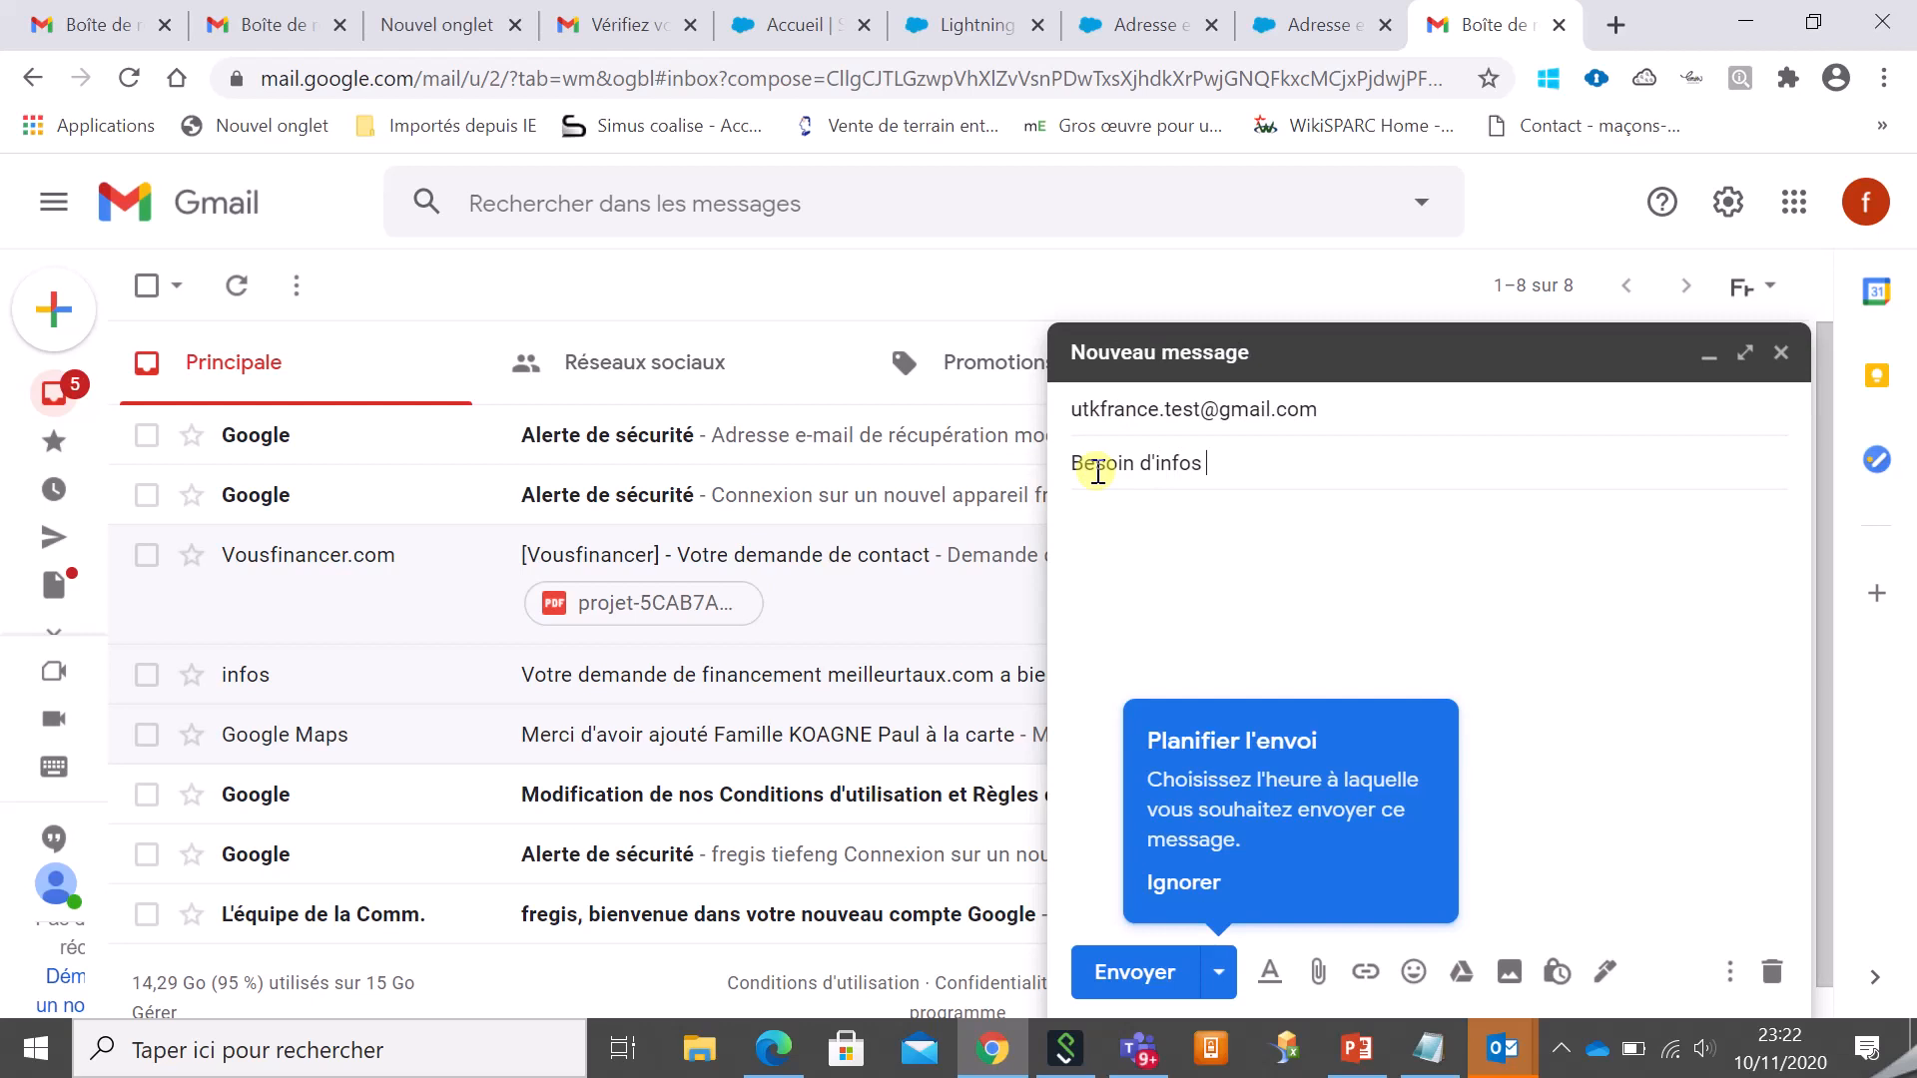
type("covid")
Step: Write 'Bonjour,', a request for local health-situation updates and 'Merci', then send
left_click(1095, 529)
type("Bonjp")
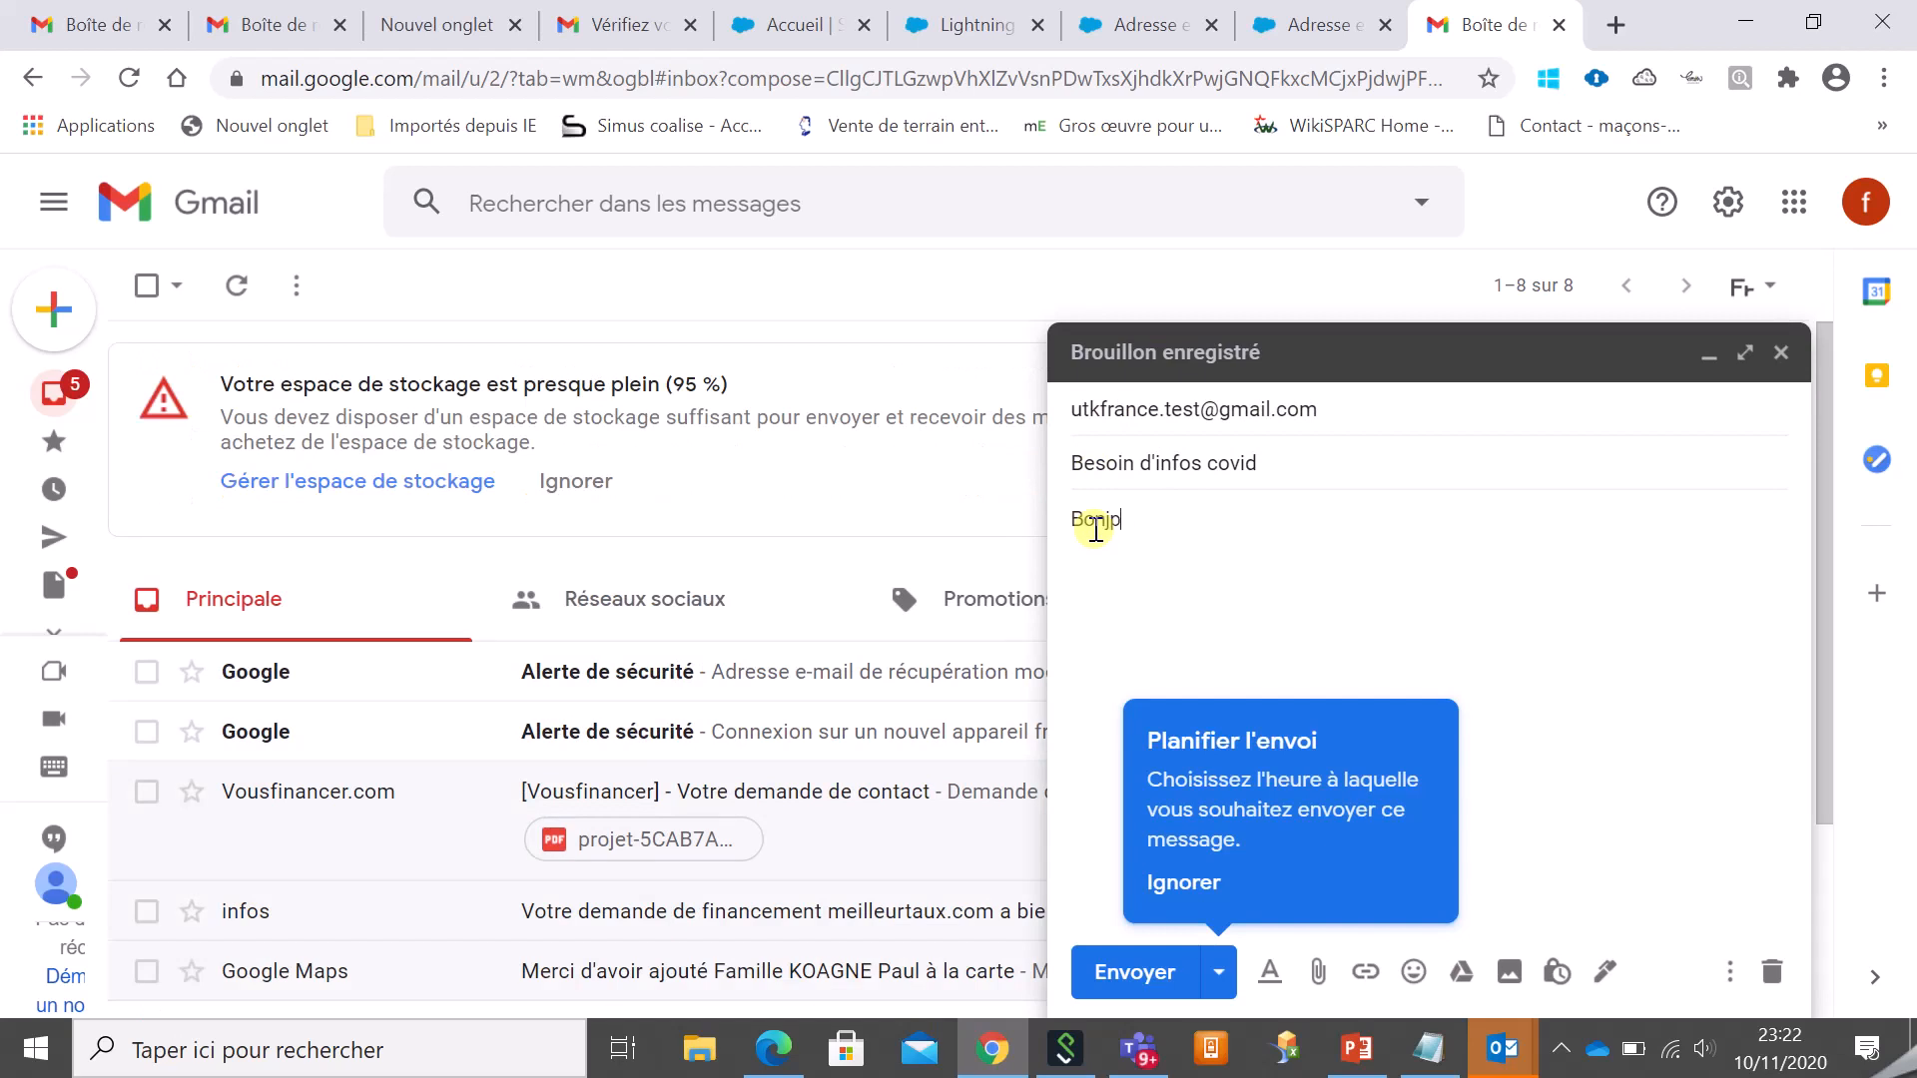
key("BackSpace")
type("our,")
key("Return")
type("M")
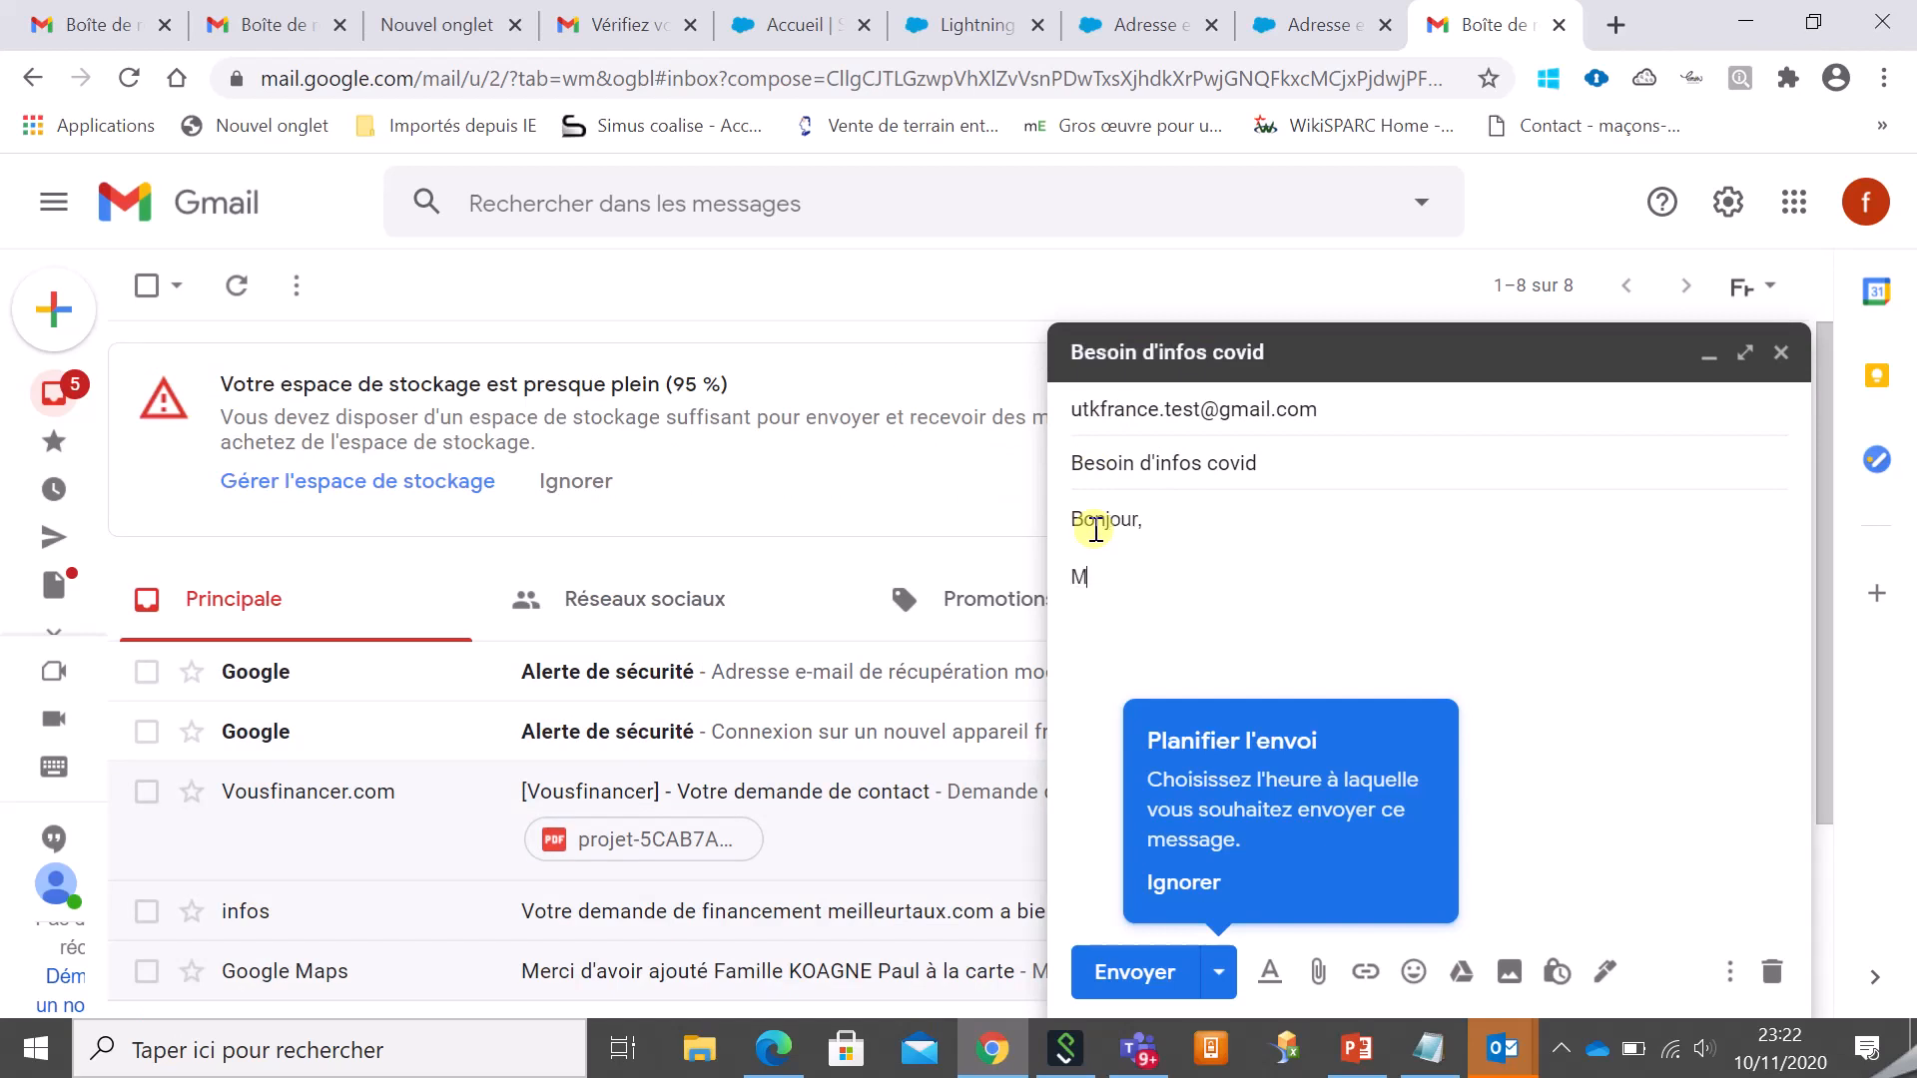
type("erci de m'envoyer les m")
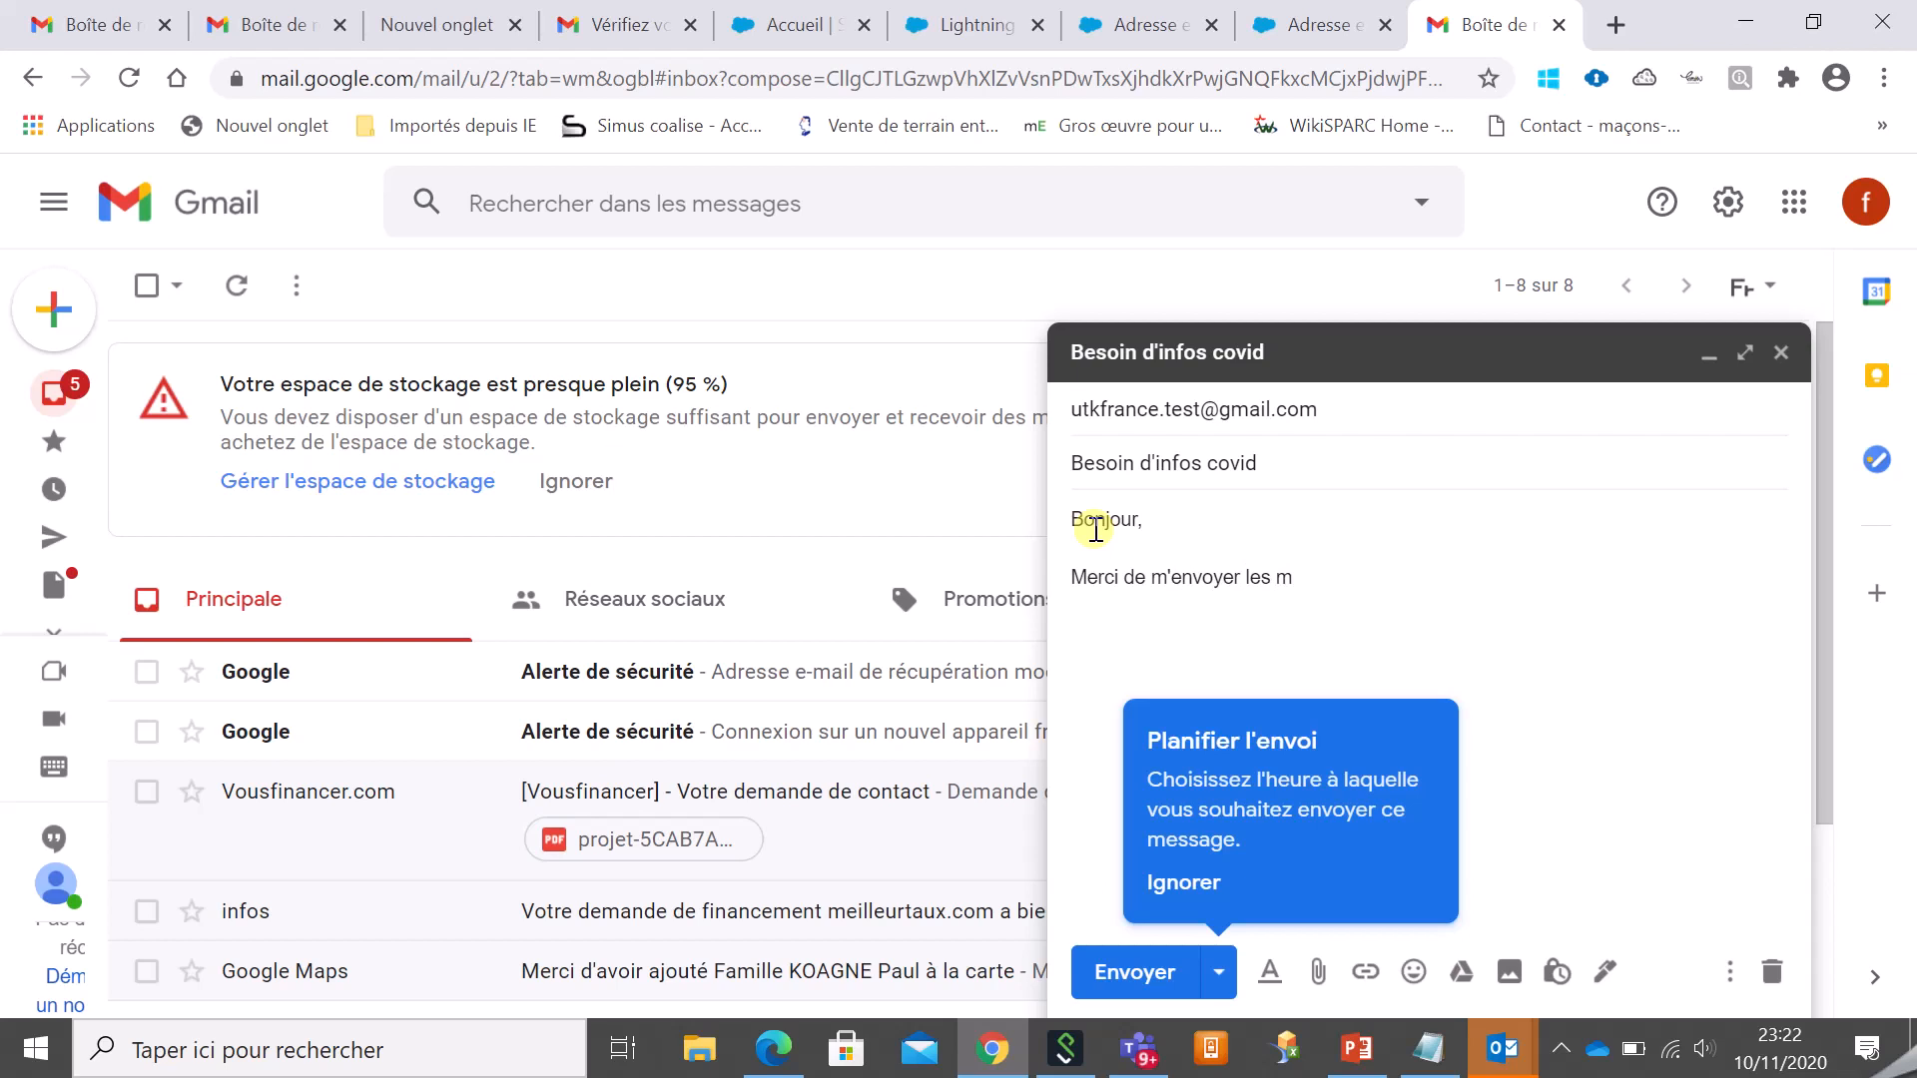
type("àj sur l'état sanitaire de")
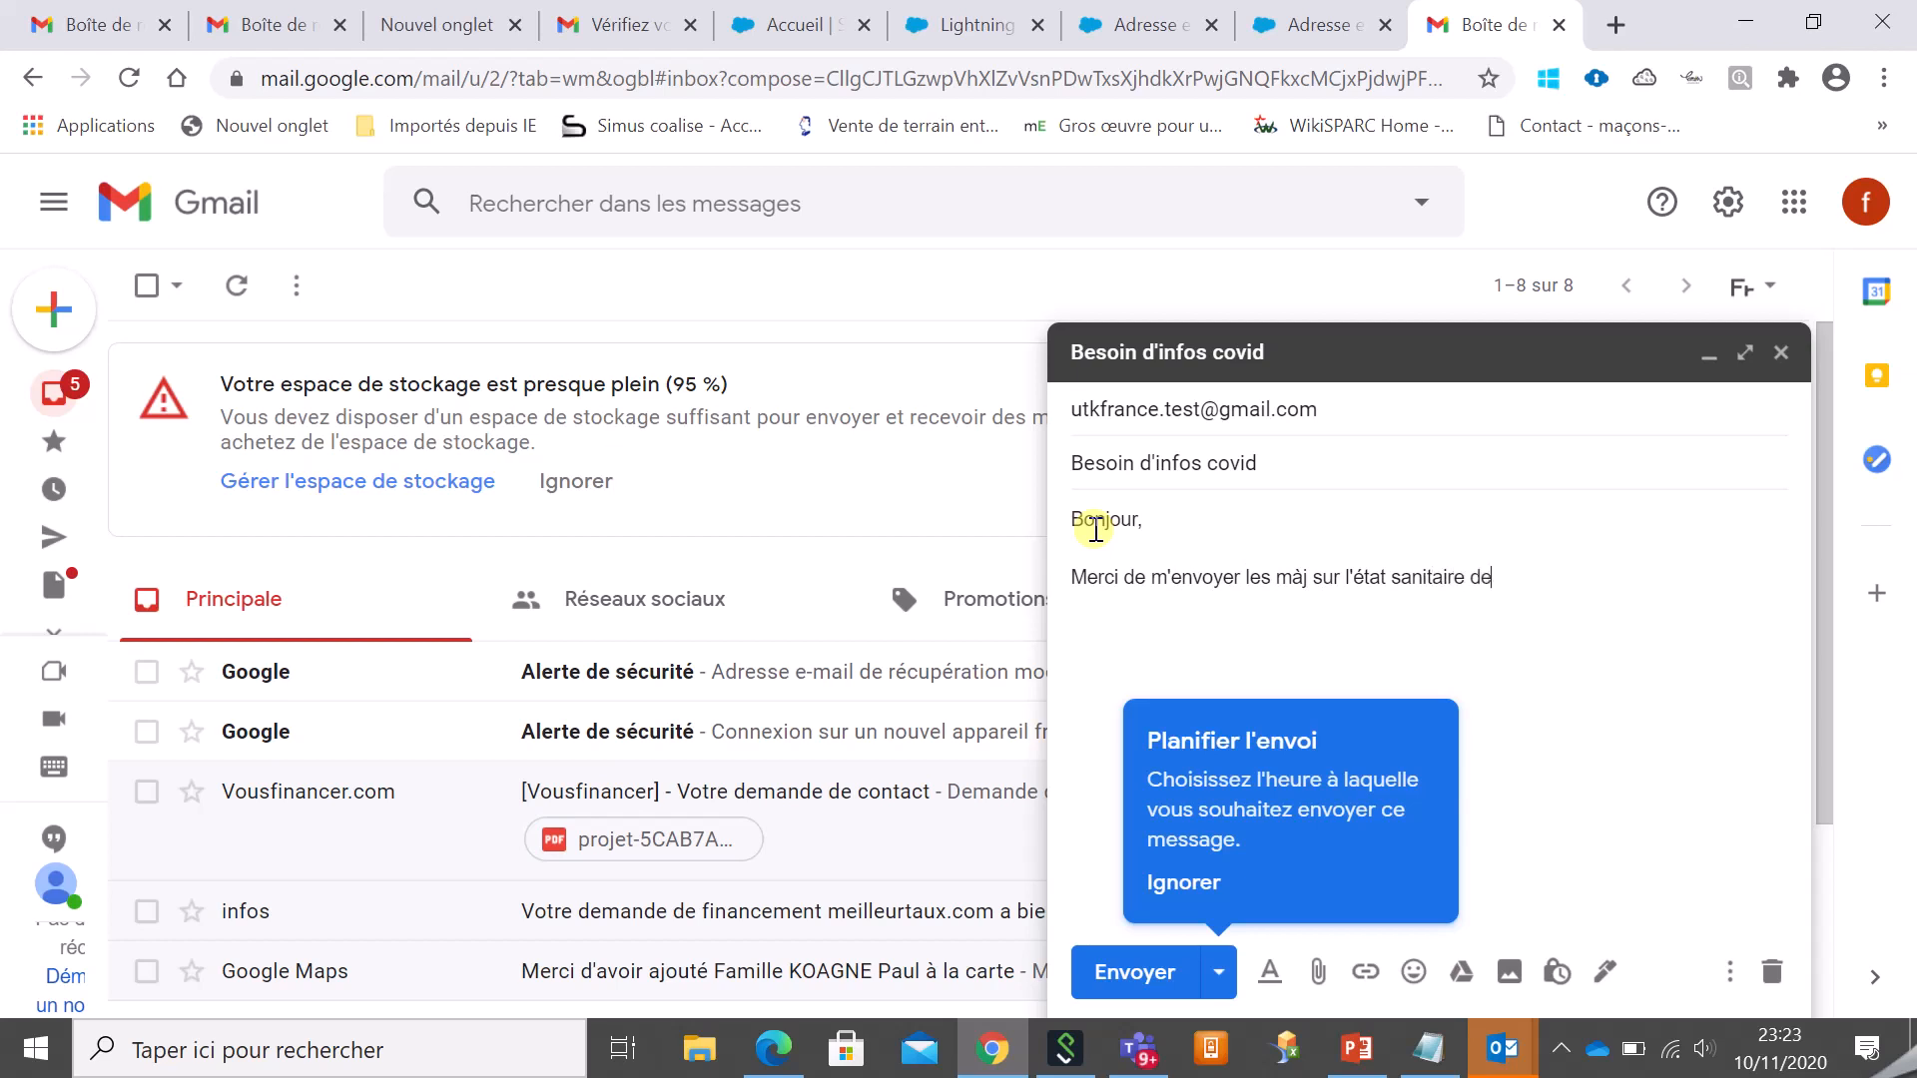
type(" ma c")
type("ille.")
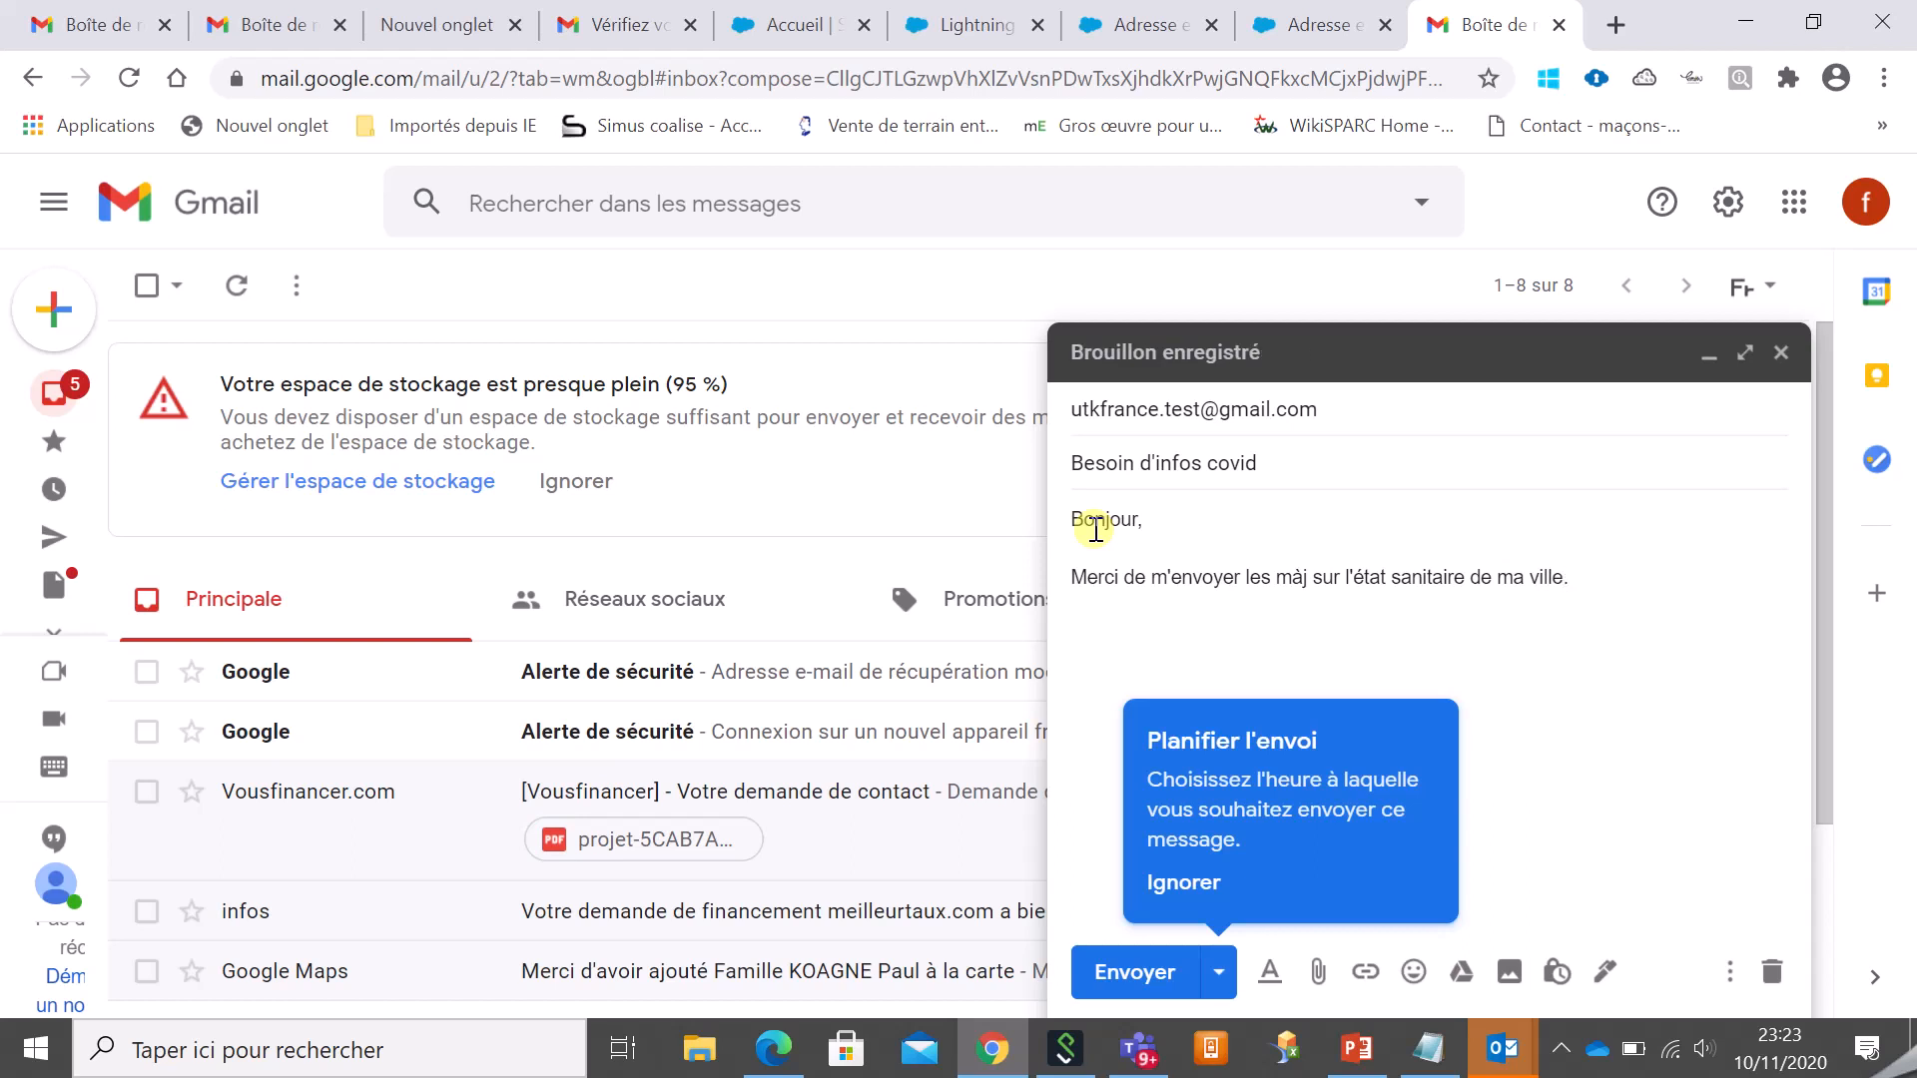
key("Return")
key("Return")
type("Merci")
left_click(1123, 981)
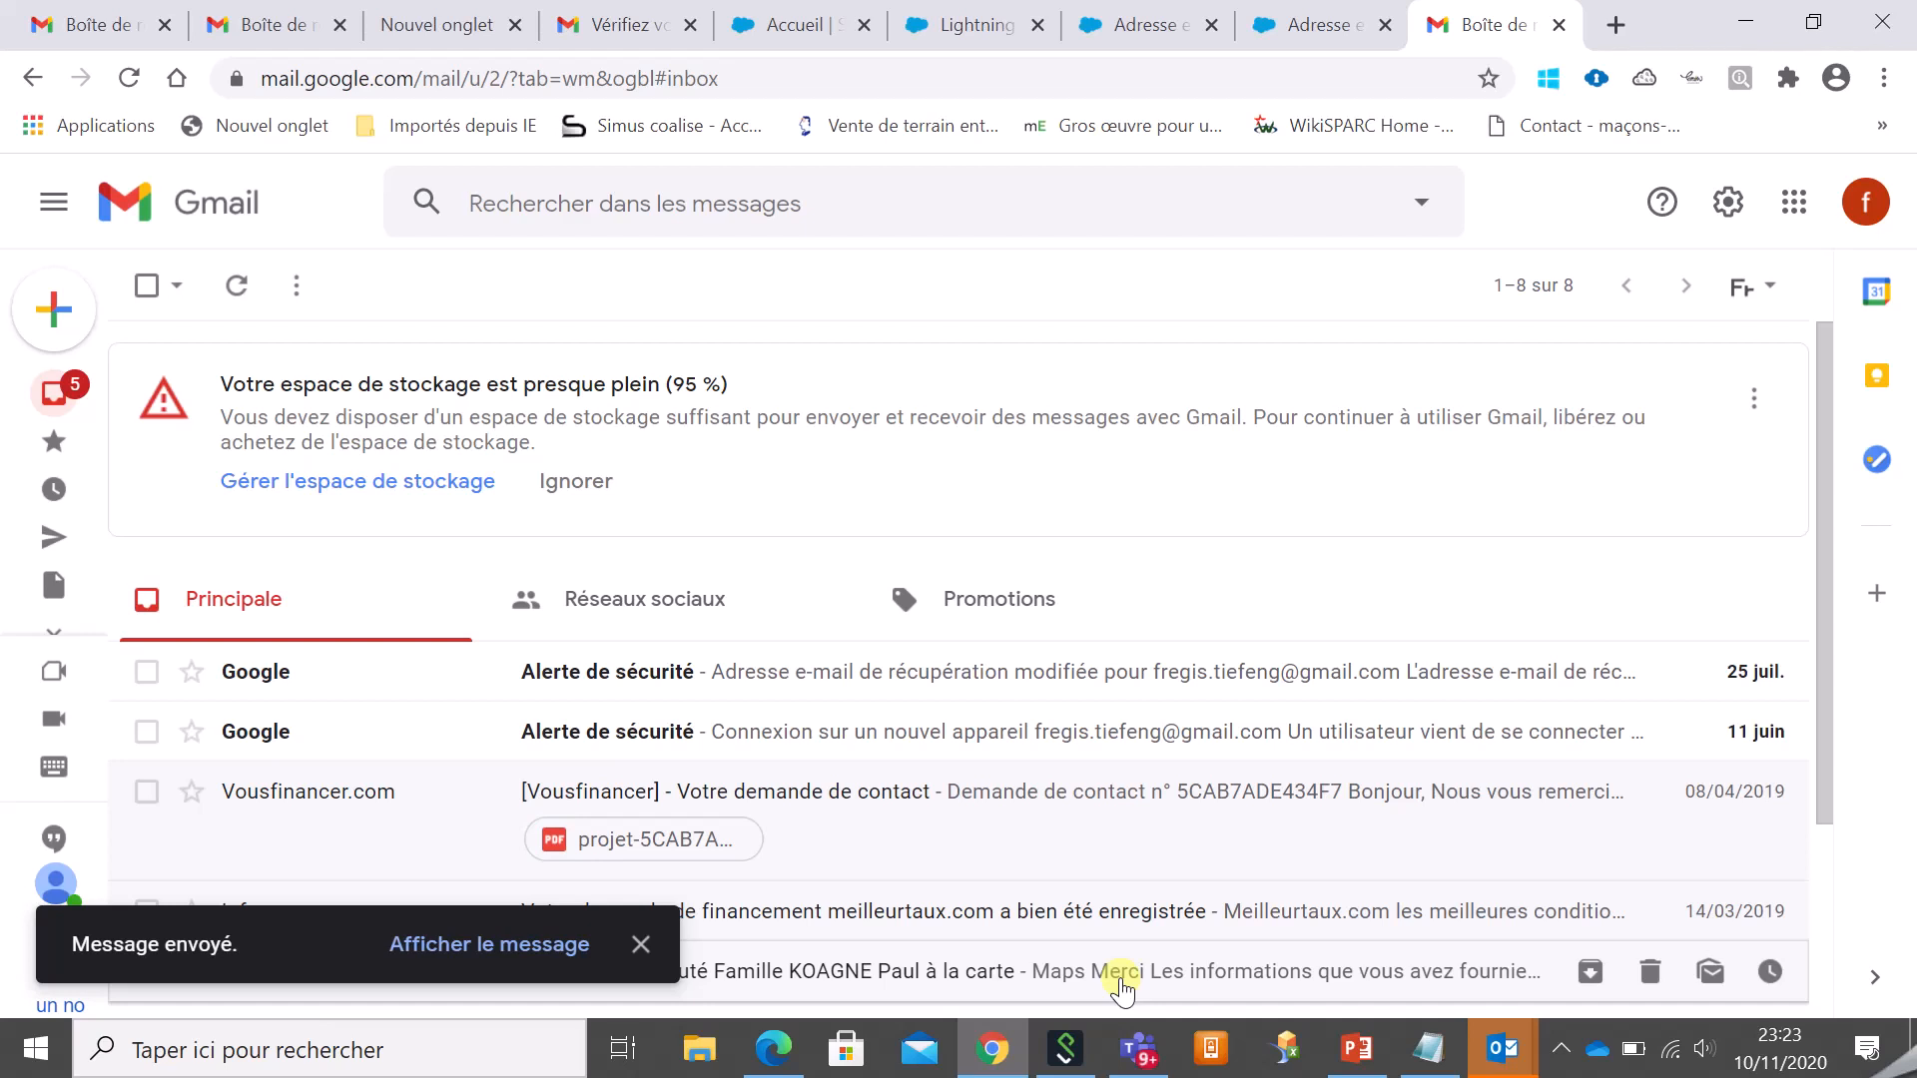
Step: Refresh Gmail, then show Salesforce Requêtes in the COVID 19 list view with case 00001045
left_click(239, 299)
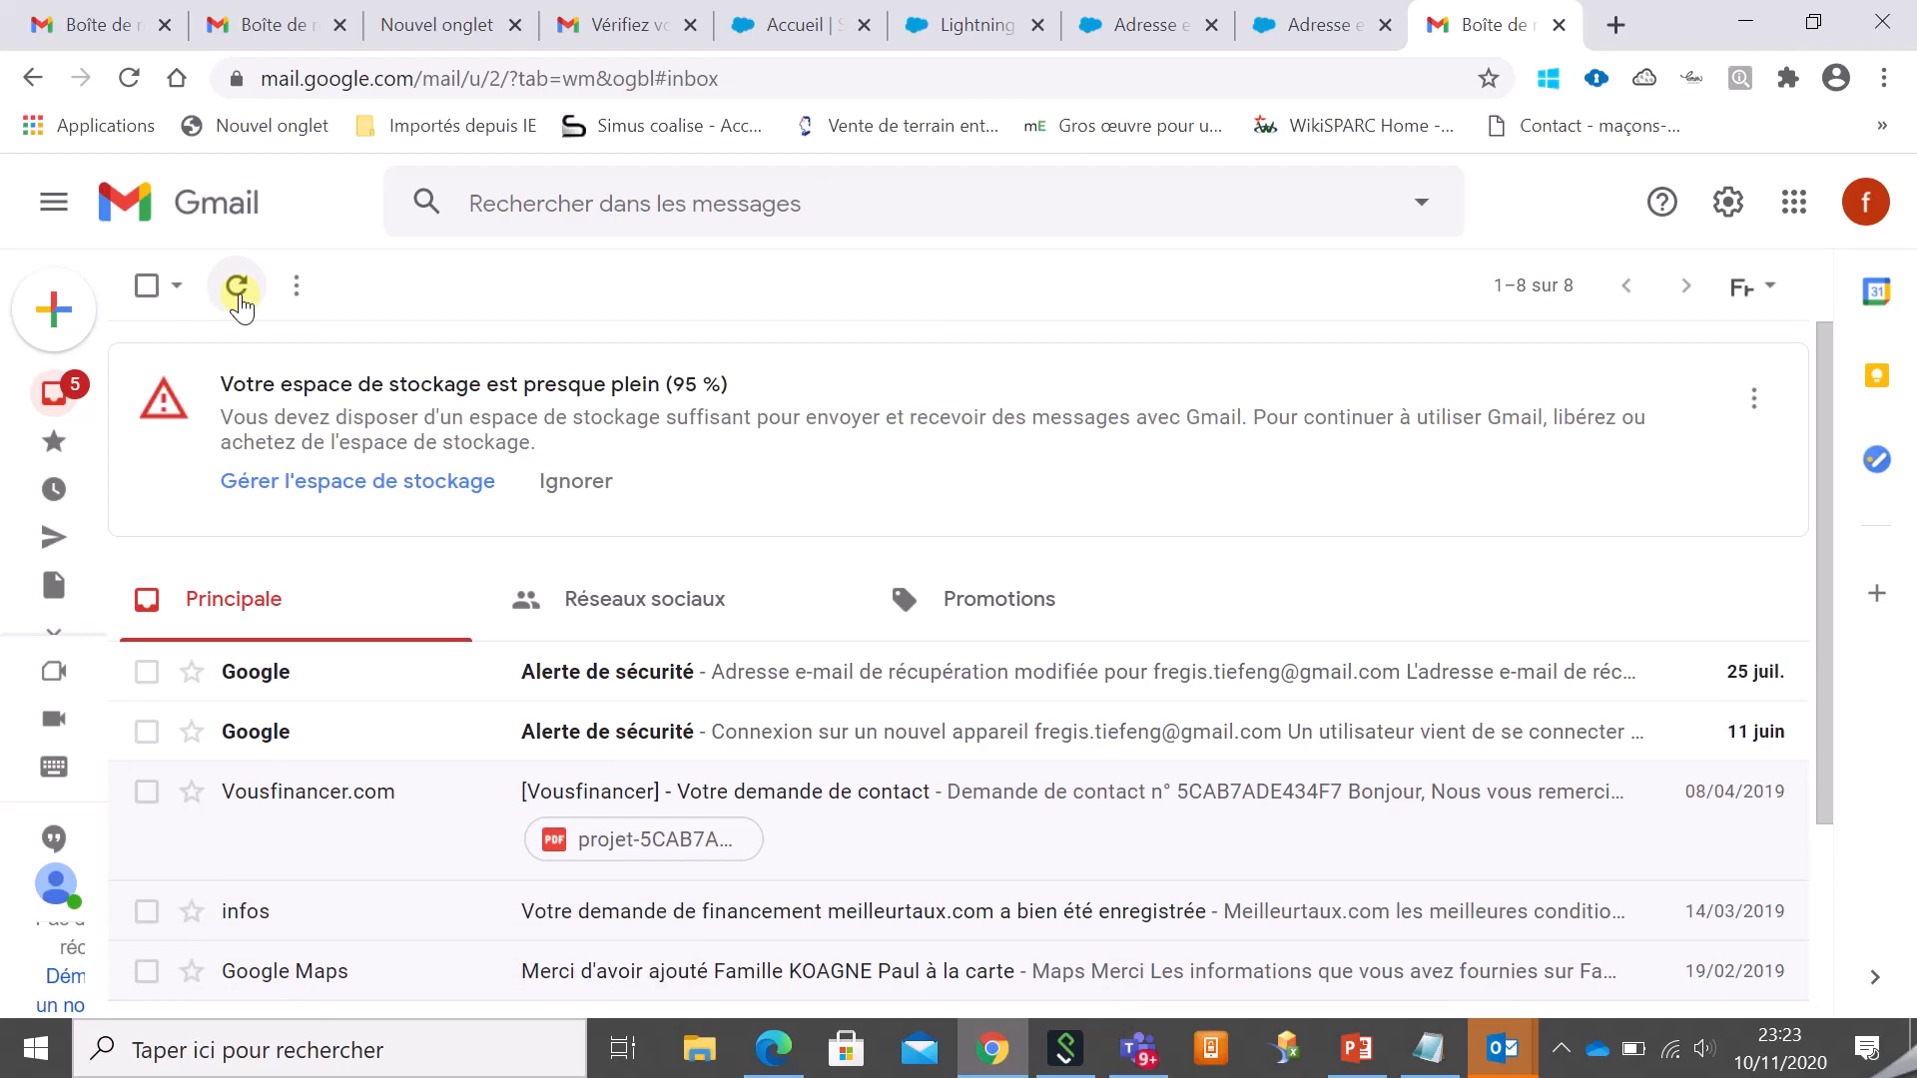
left_click(796, 14)
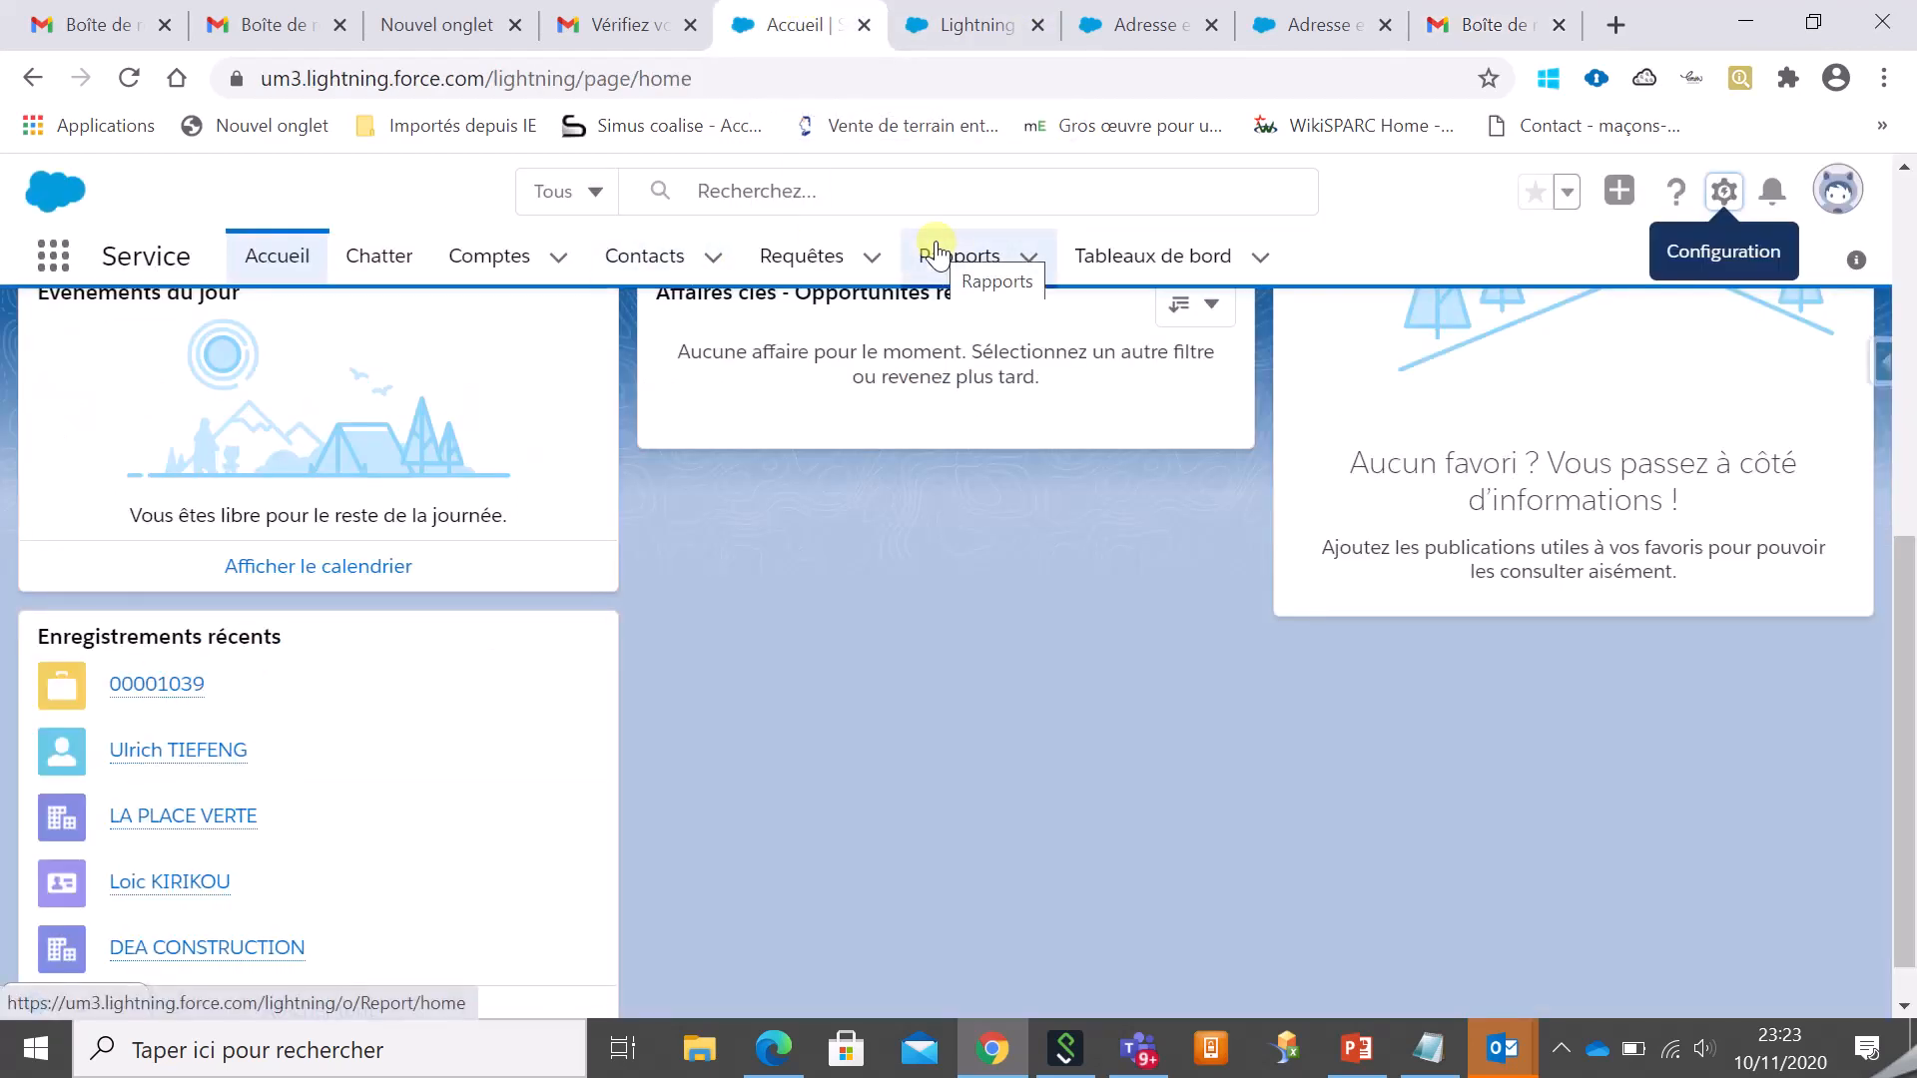
left_click(799, 257)
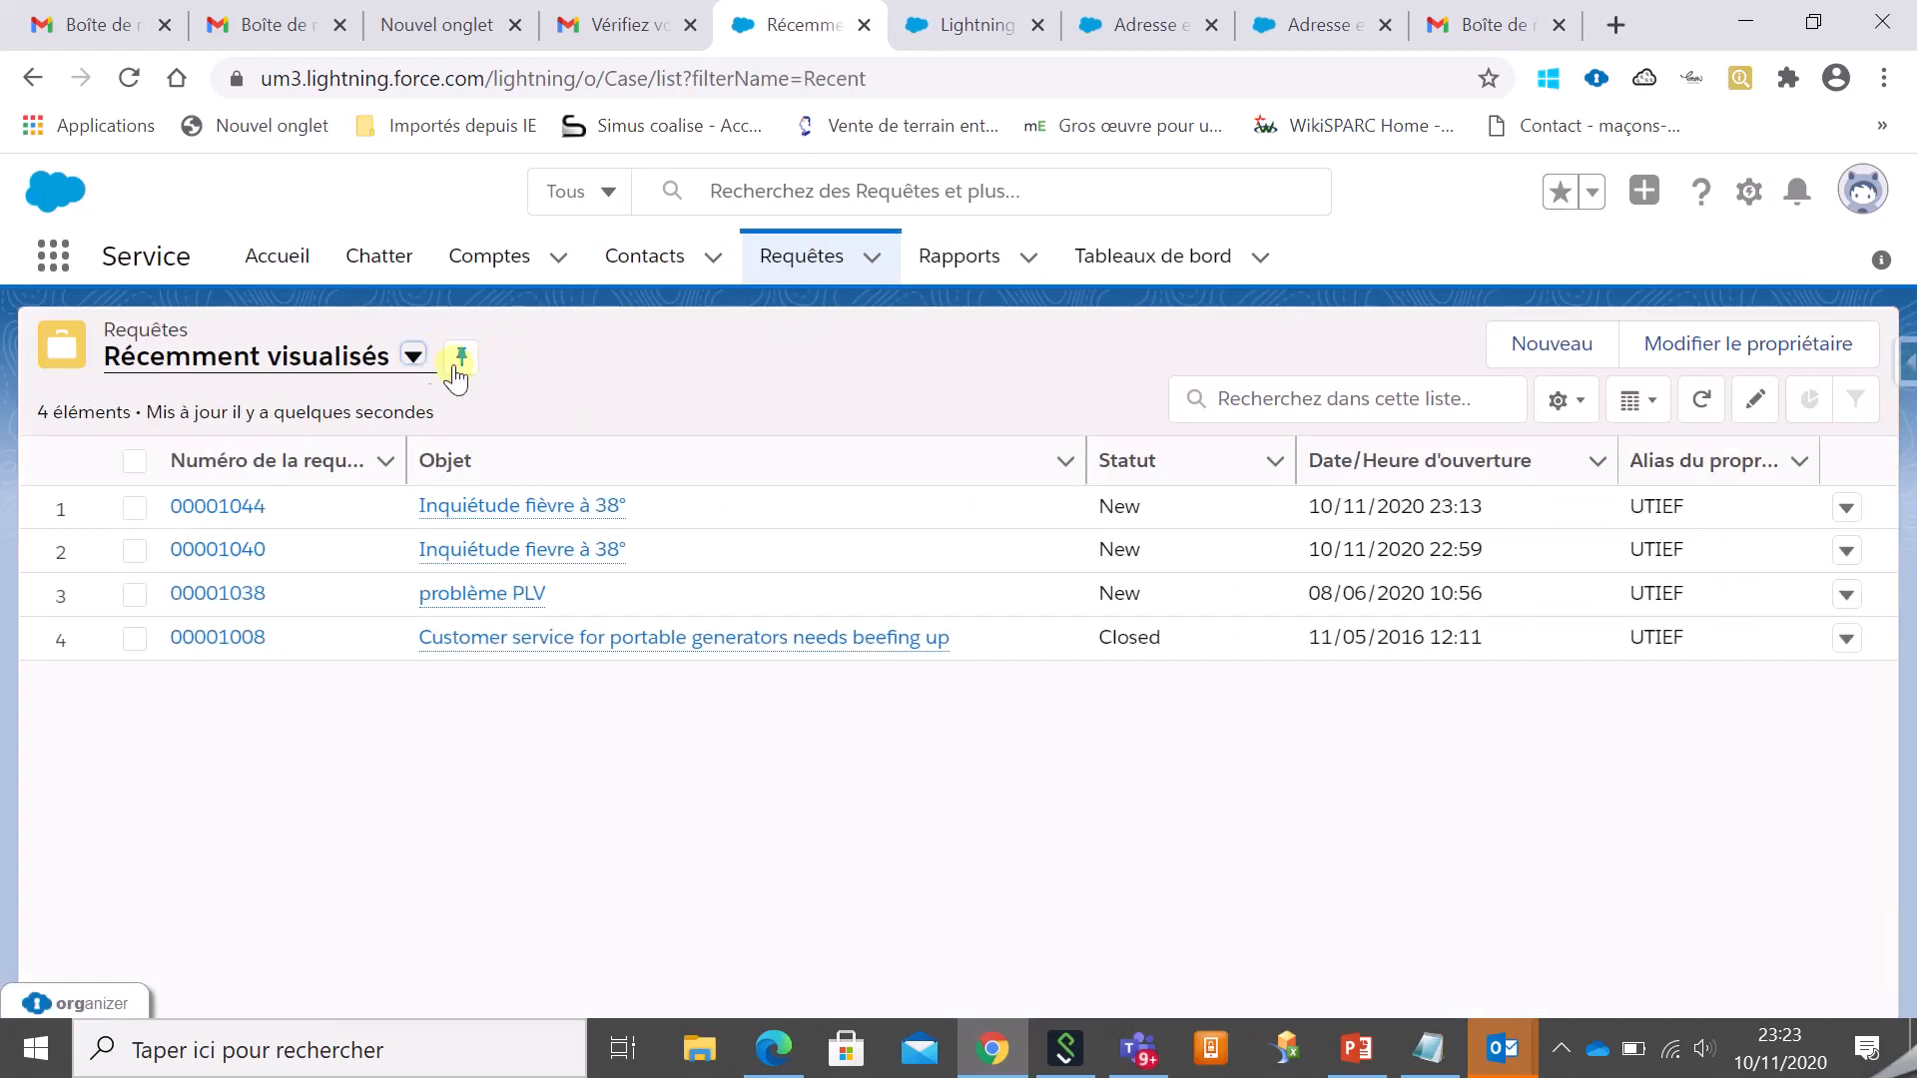
left_click(414, 356)
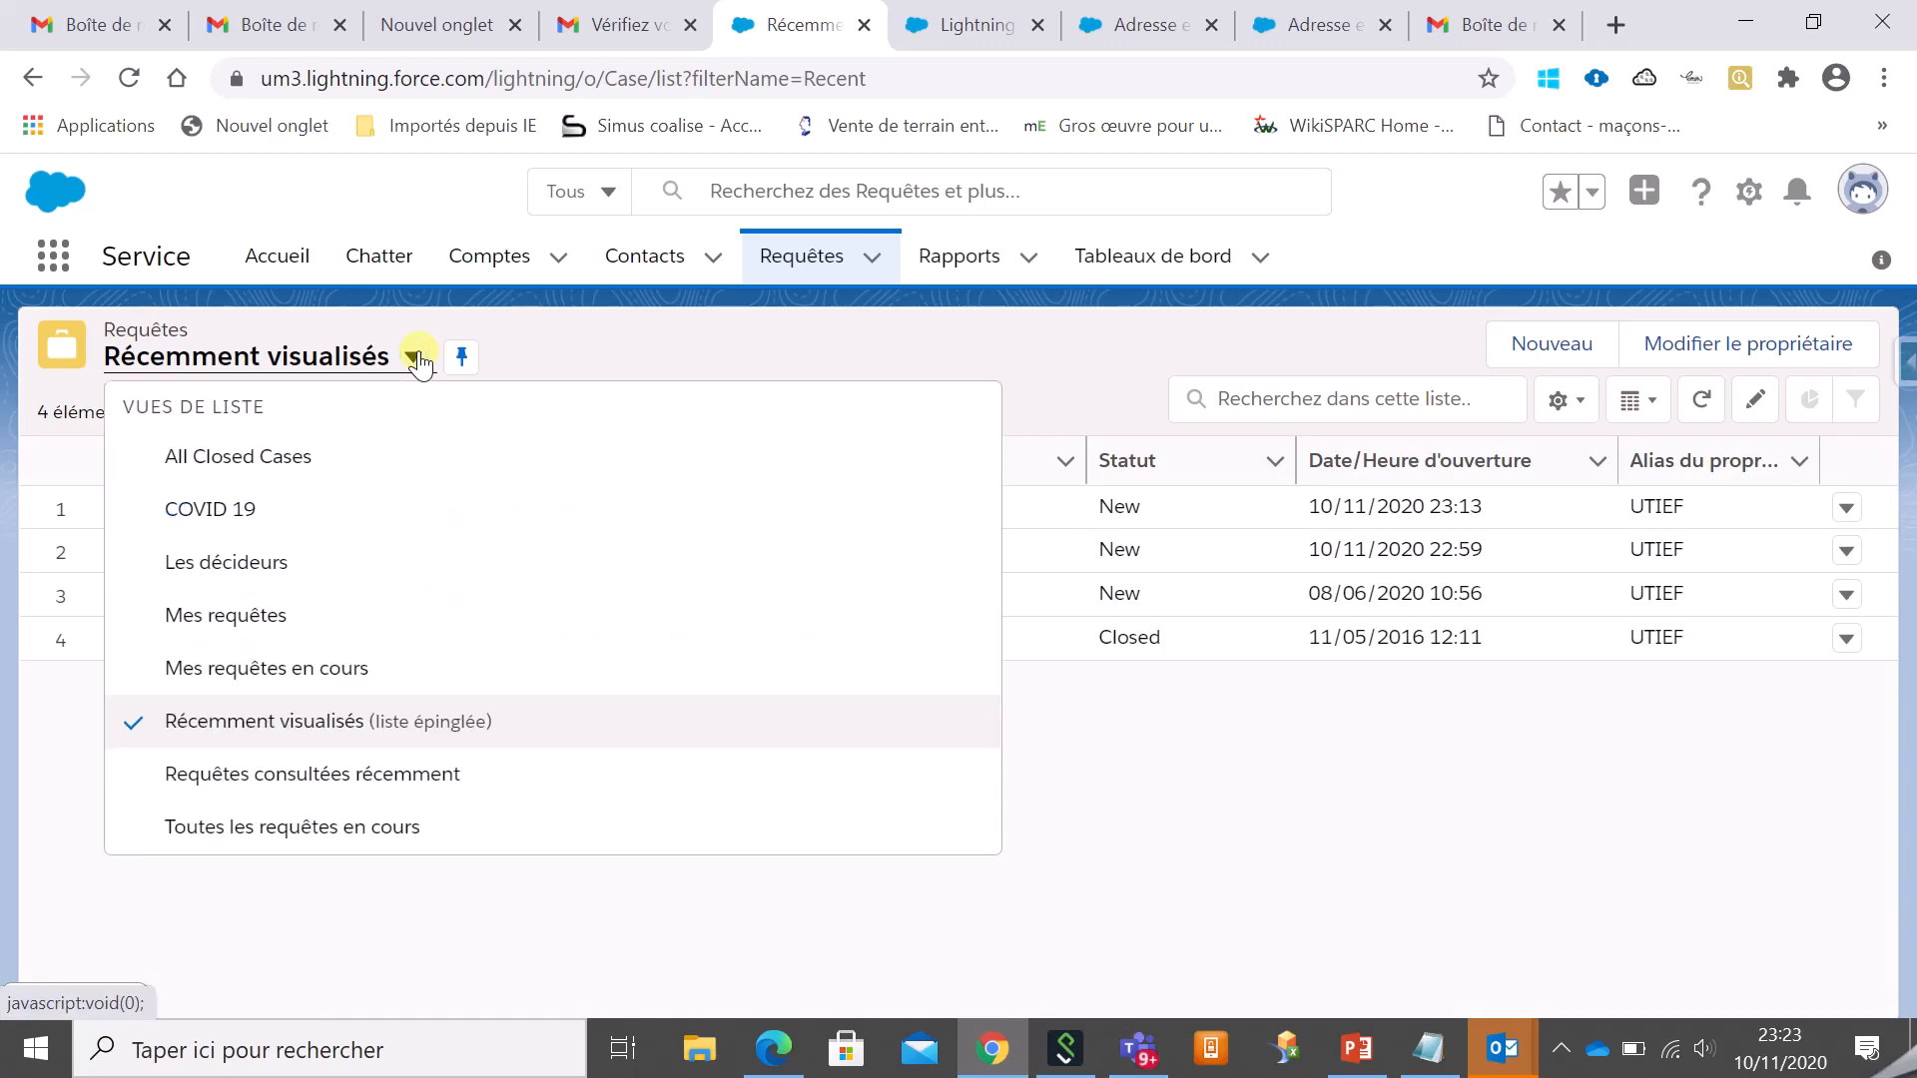
left_click(248, 513)
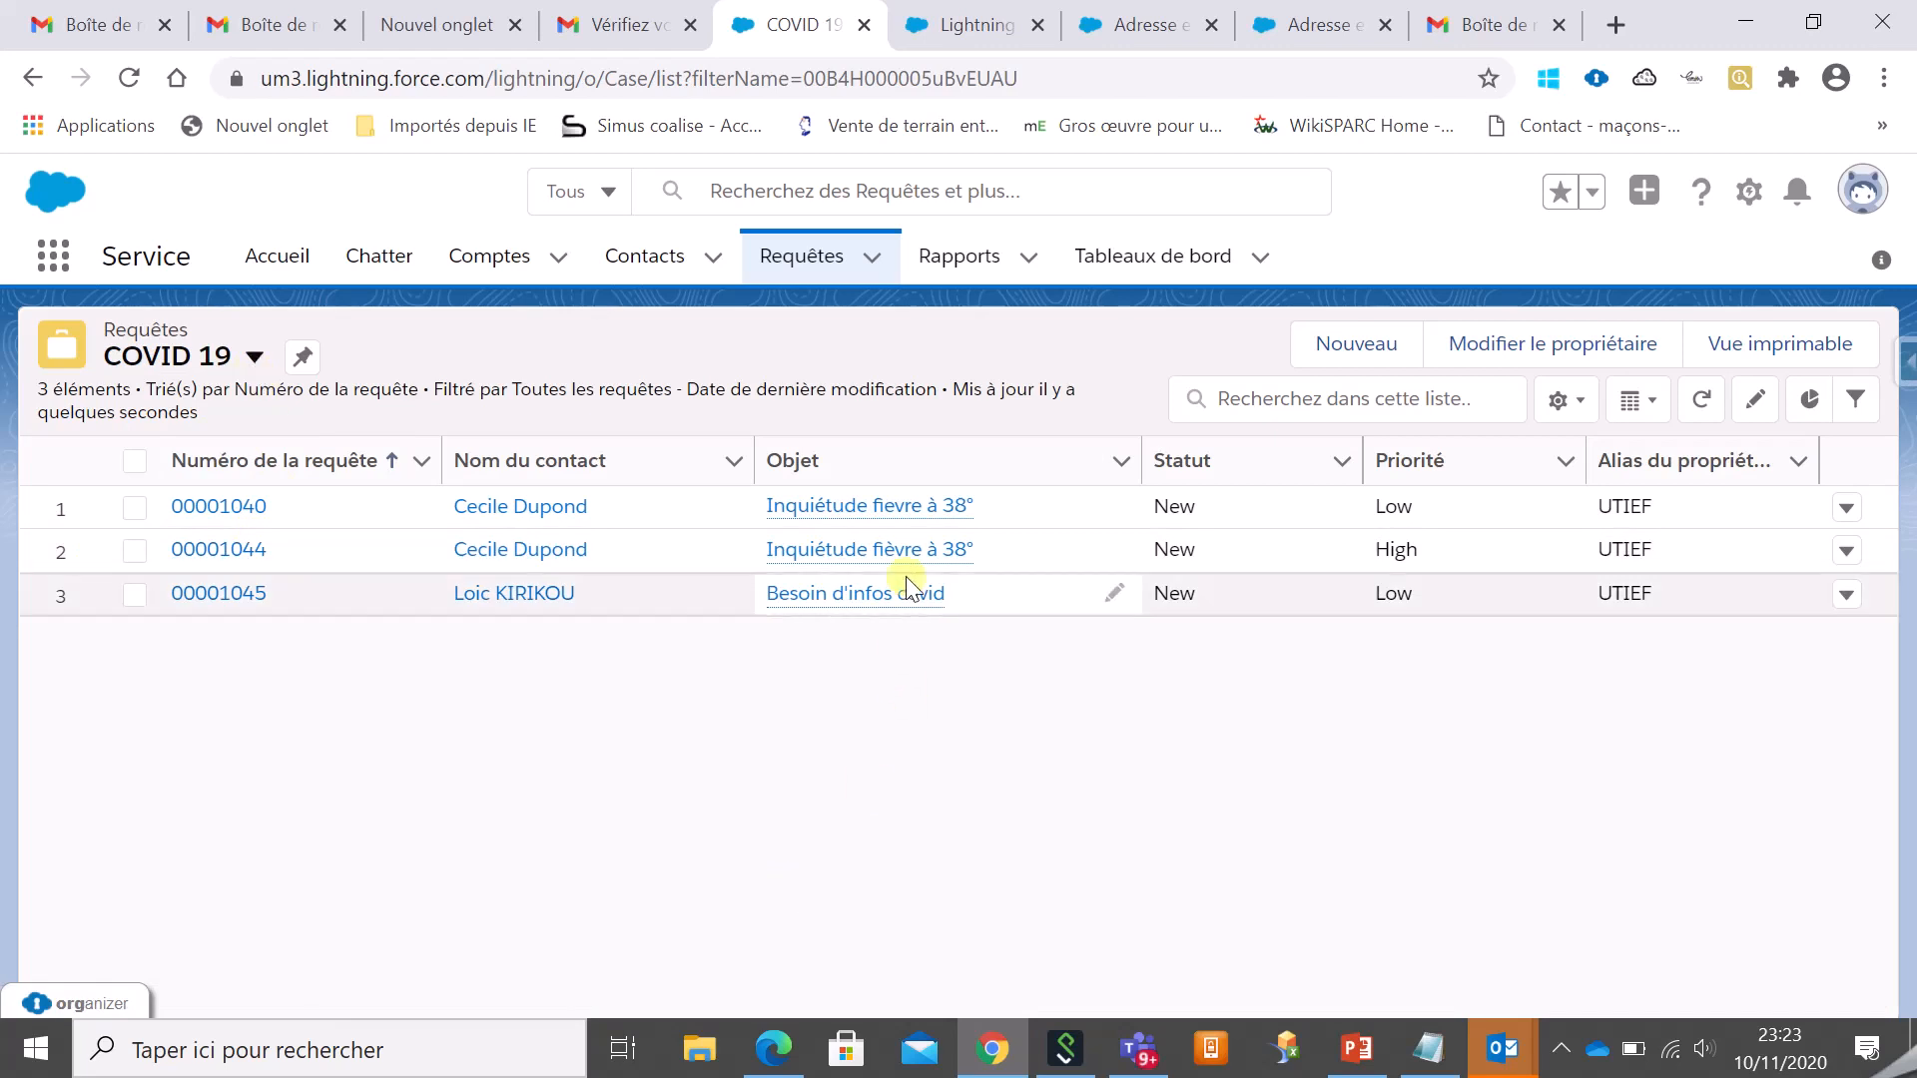
mouse_move(899, 593)
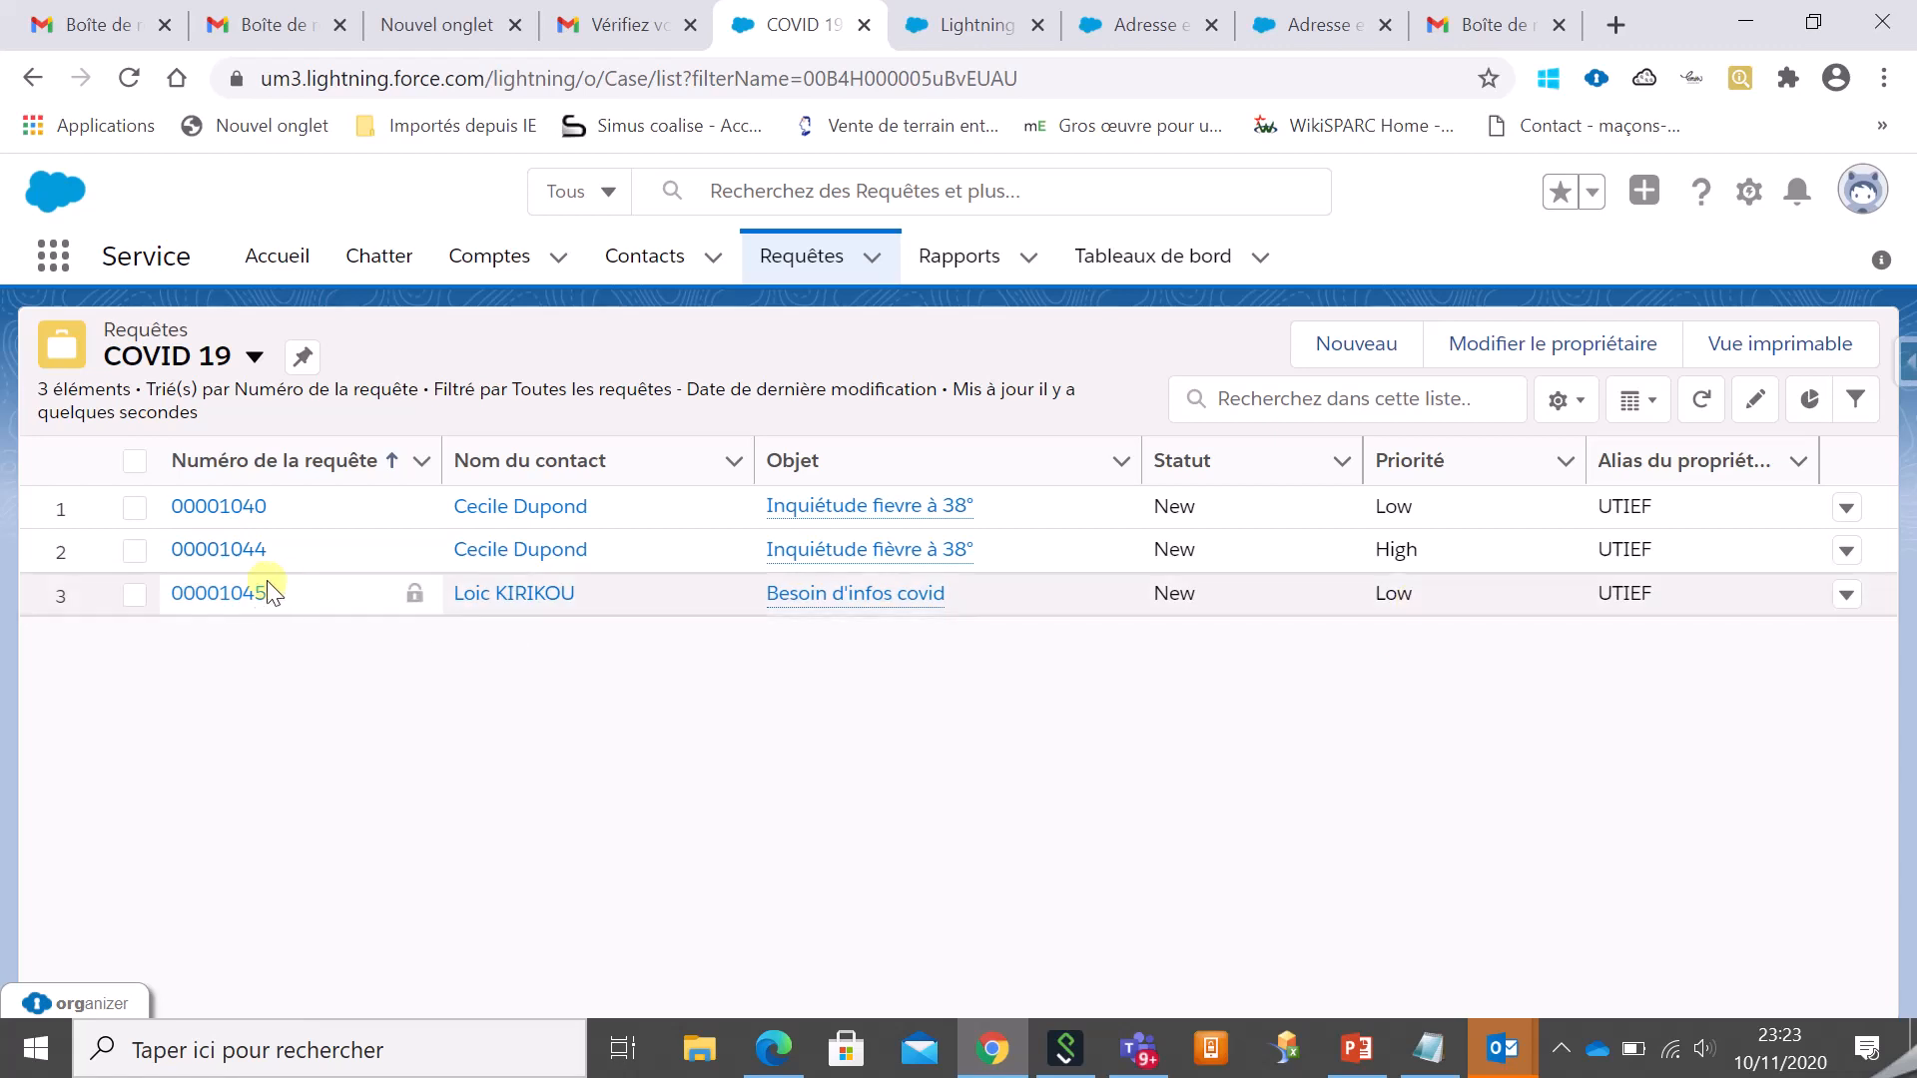
Step: Open case 00001045, scroll its feed to the automatic reply e-mail, then go back to Gmail
left_click(236, 595)
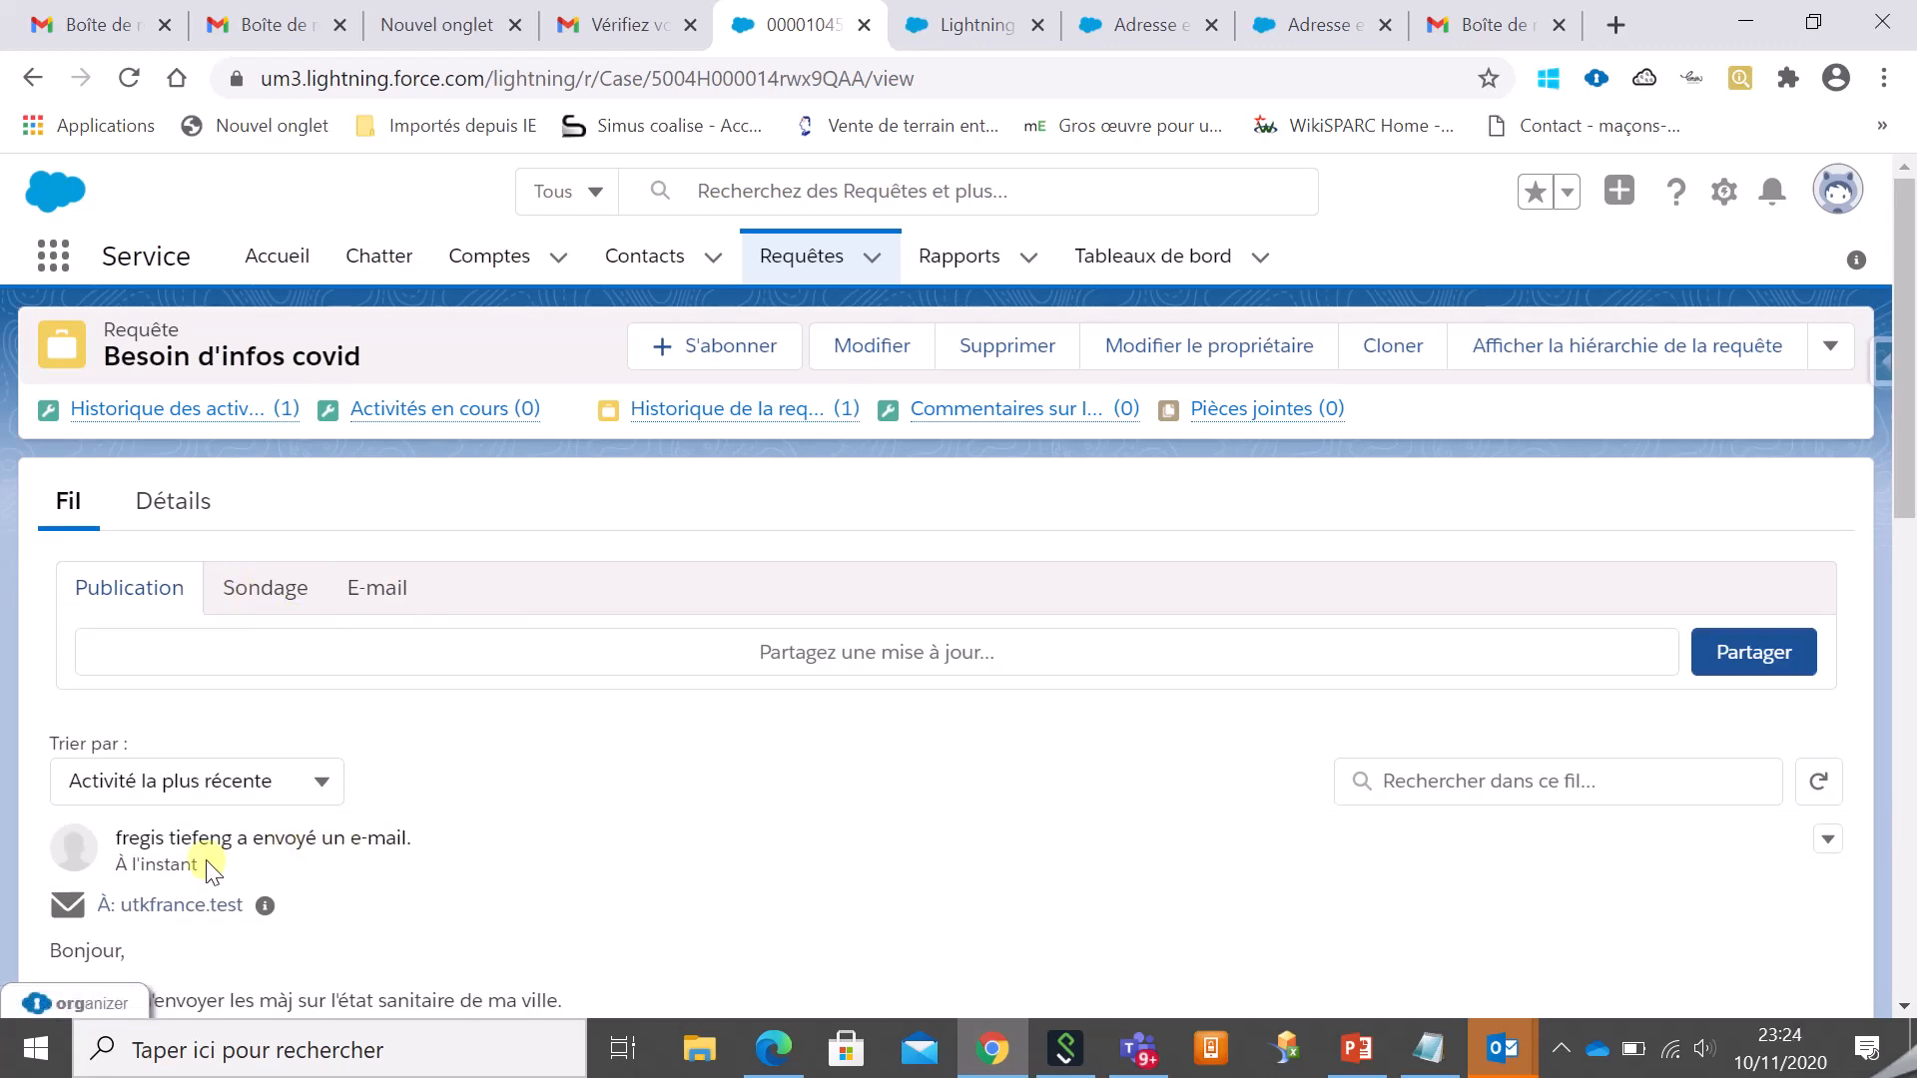
left_click_drag(1907, 389, 1902, 642)
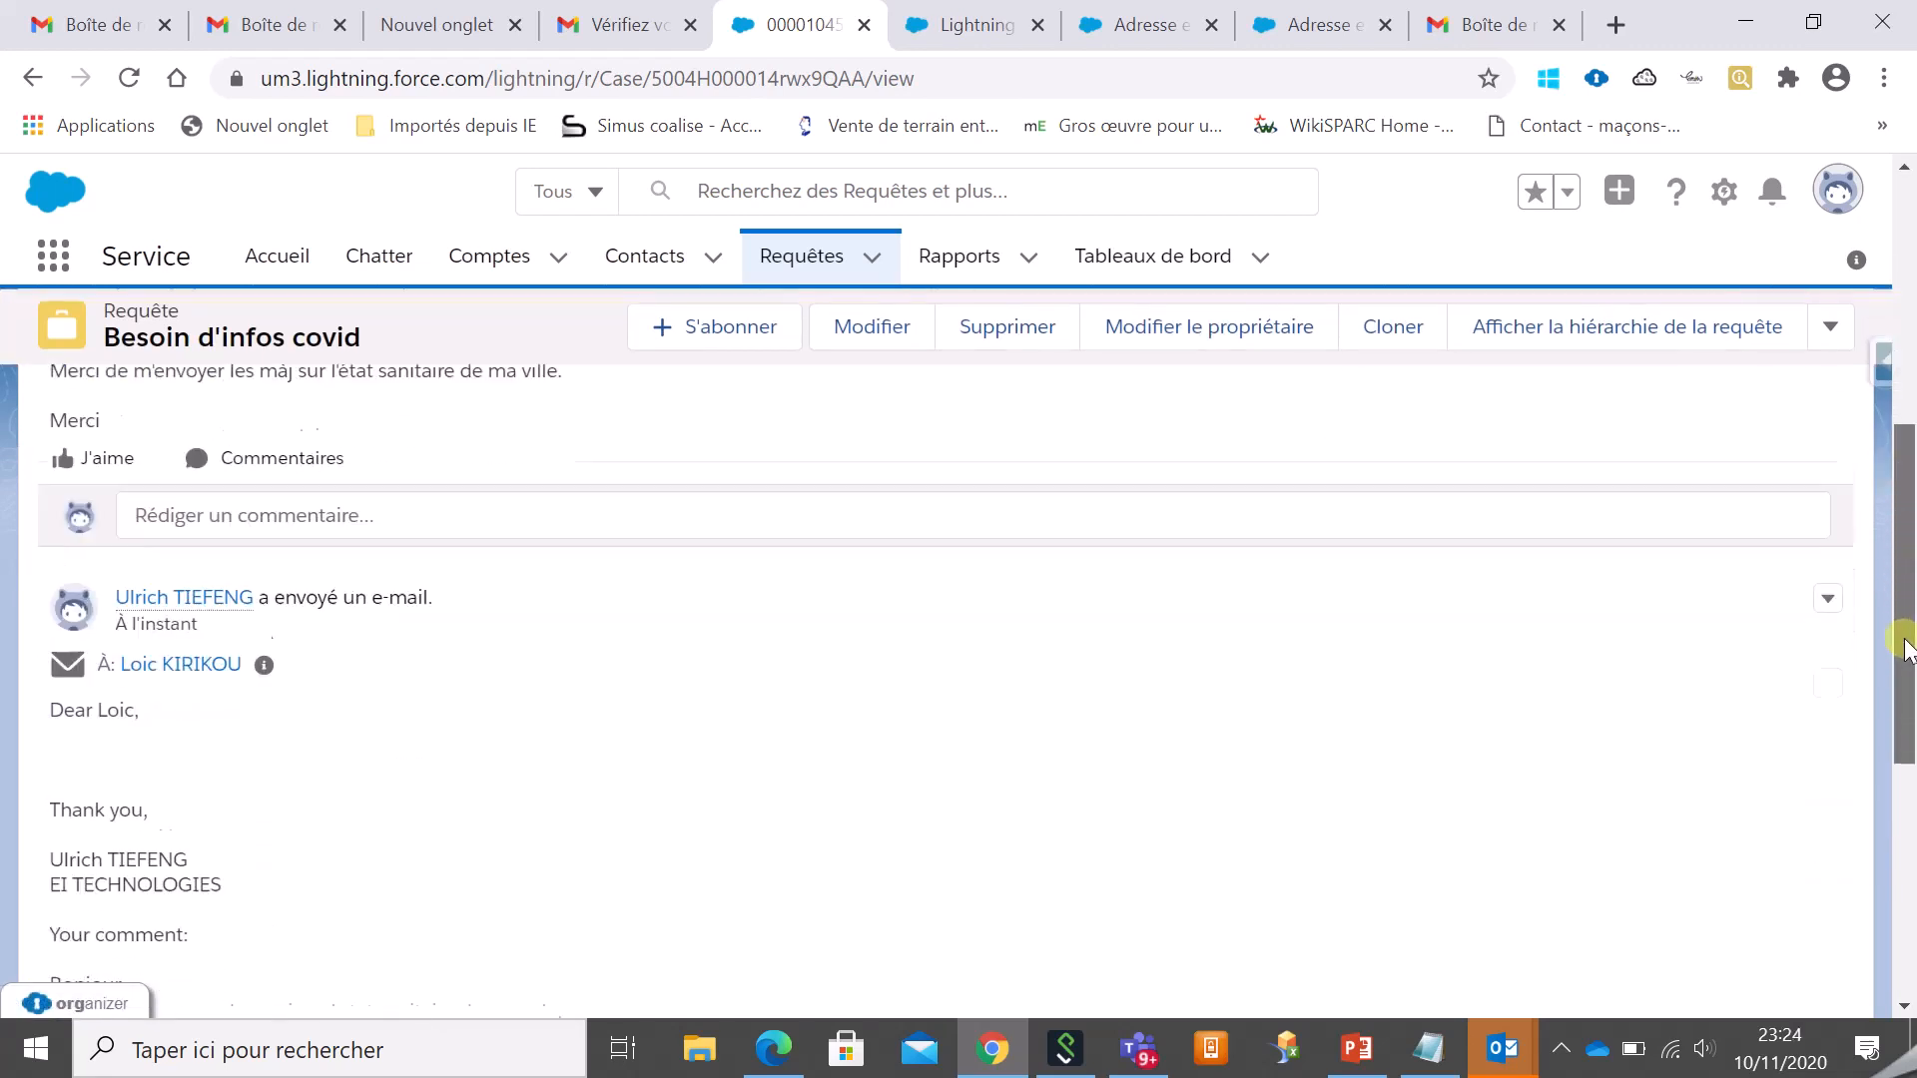
left_click(1544, 14)
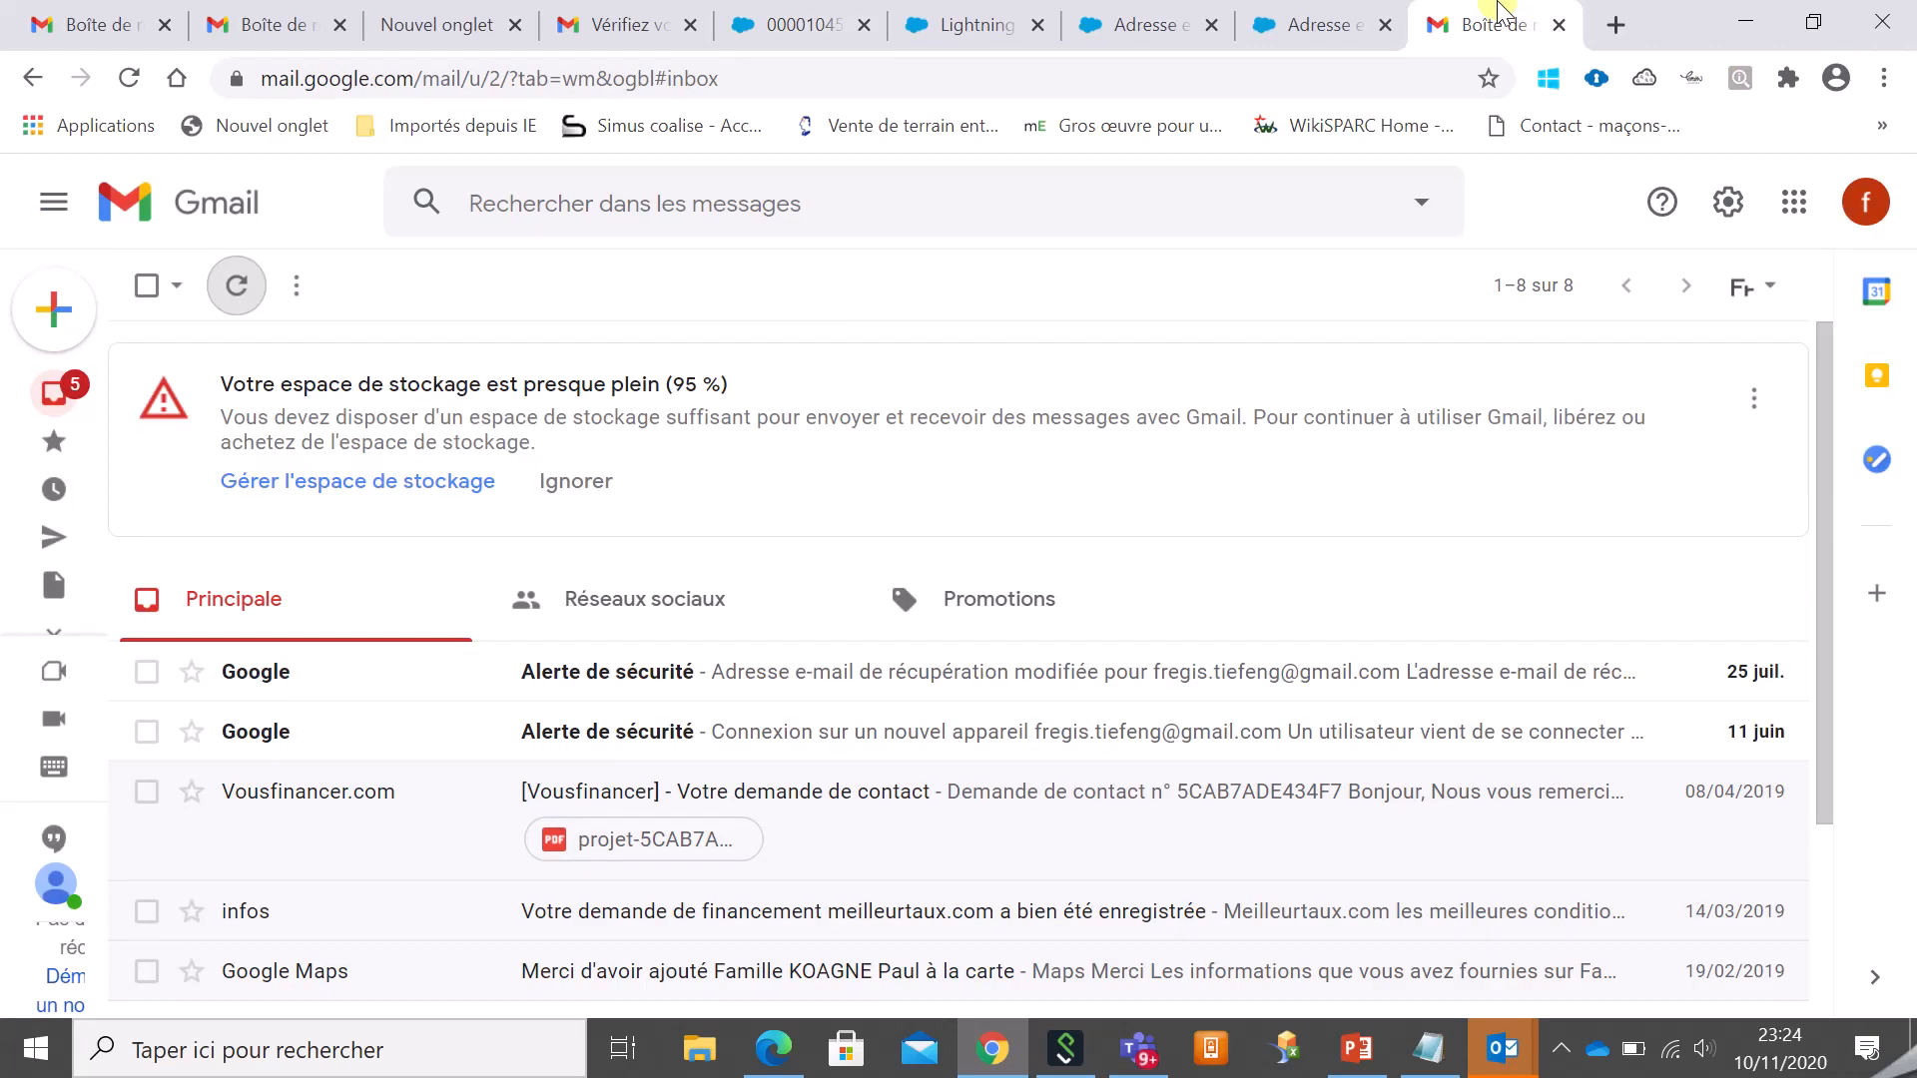
Step: Refresh the Gmail inbox for new mail, then cycle the browser tabs back to case 00001045
left_click(224, 276)
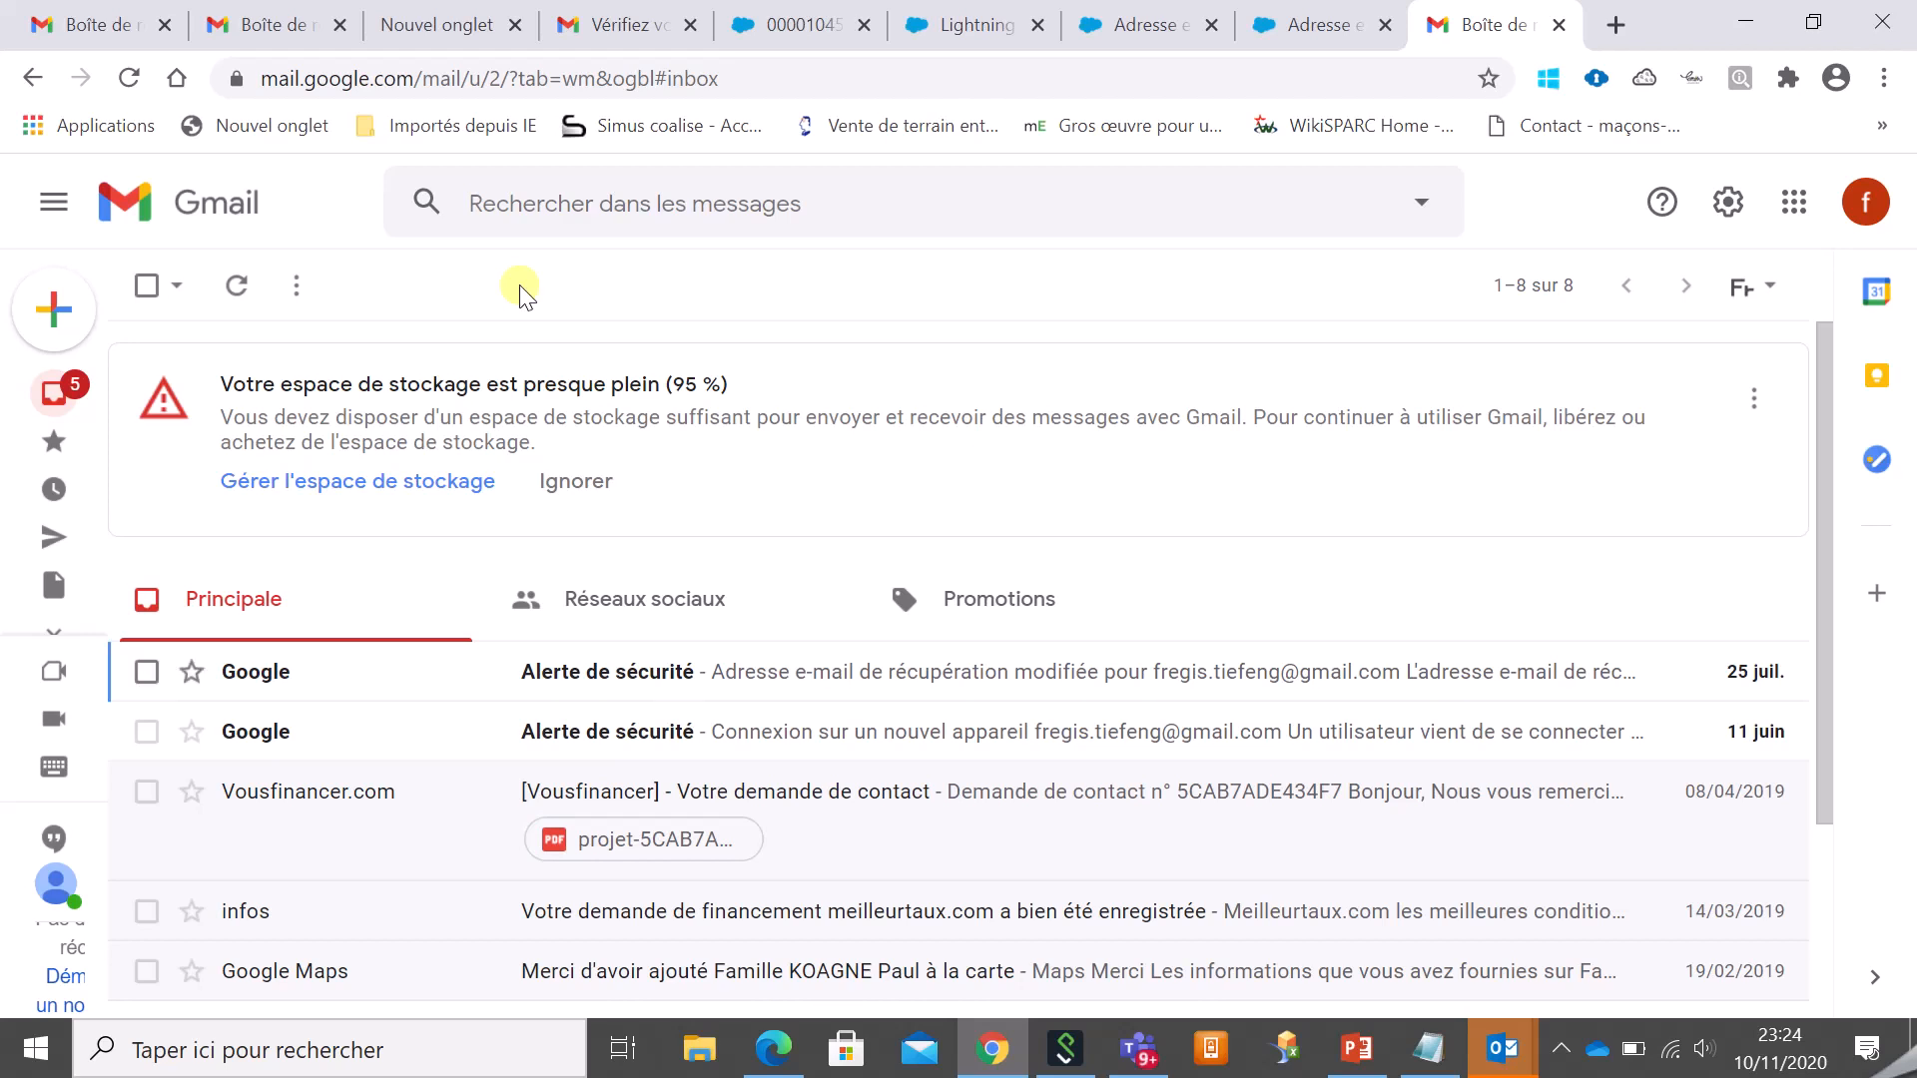
left_click(1334, 12)
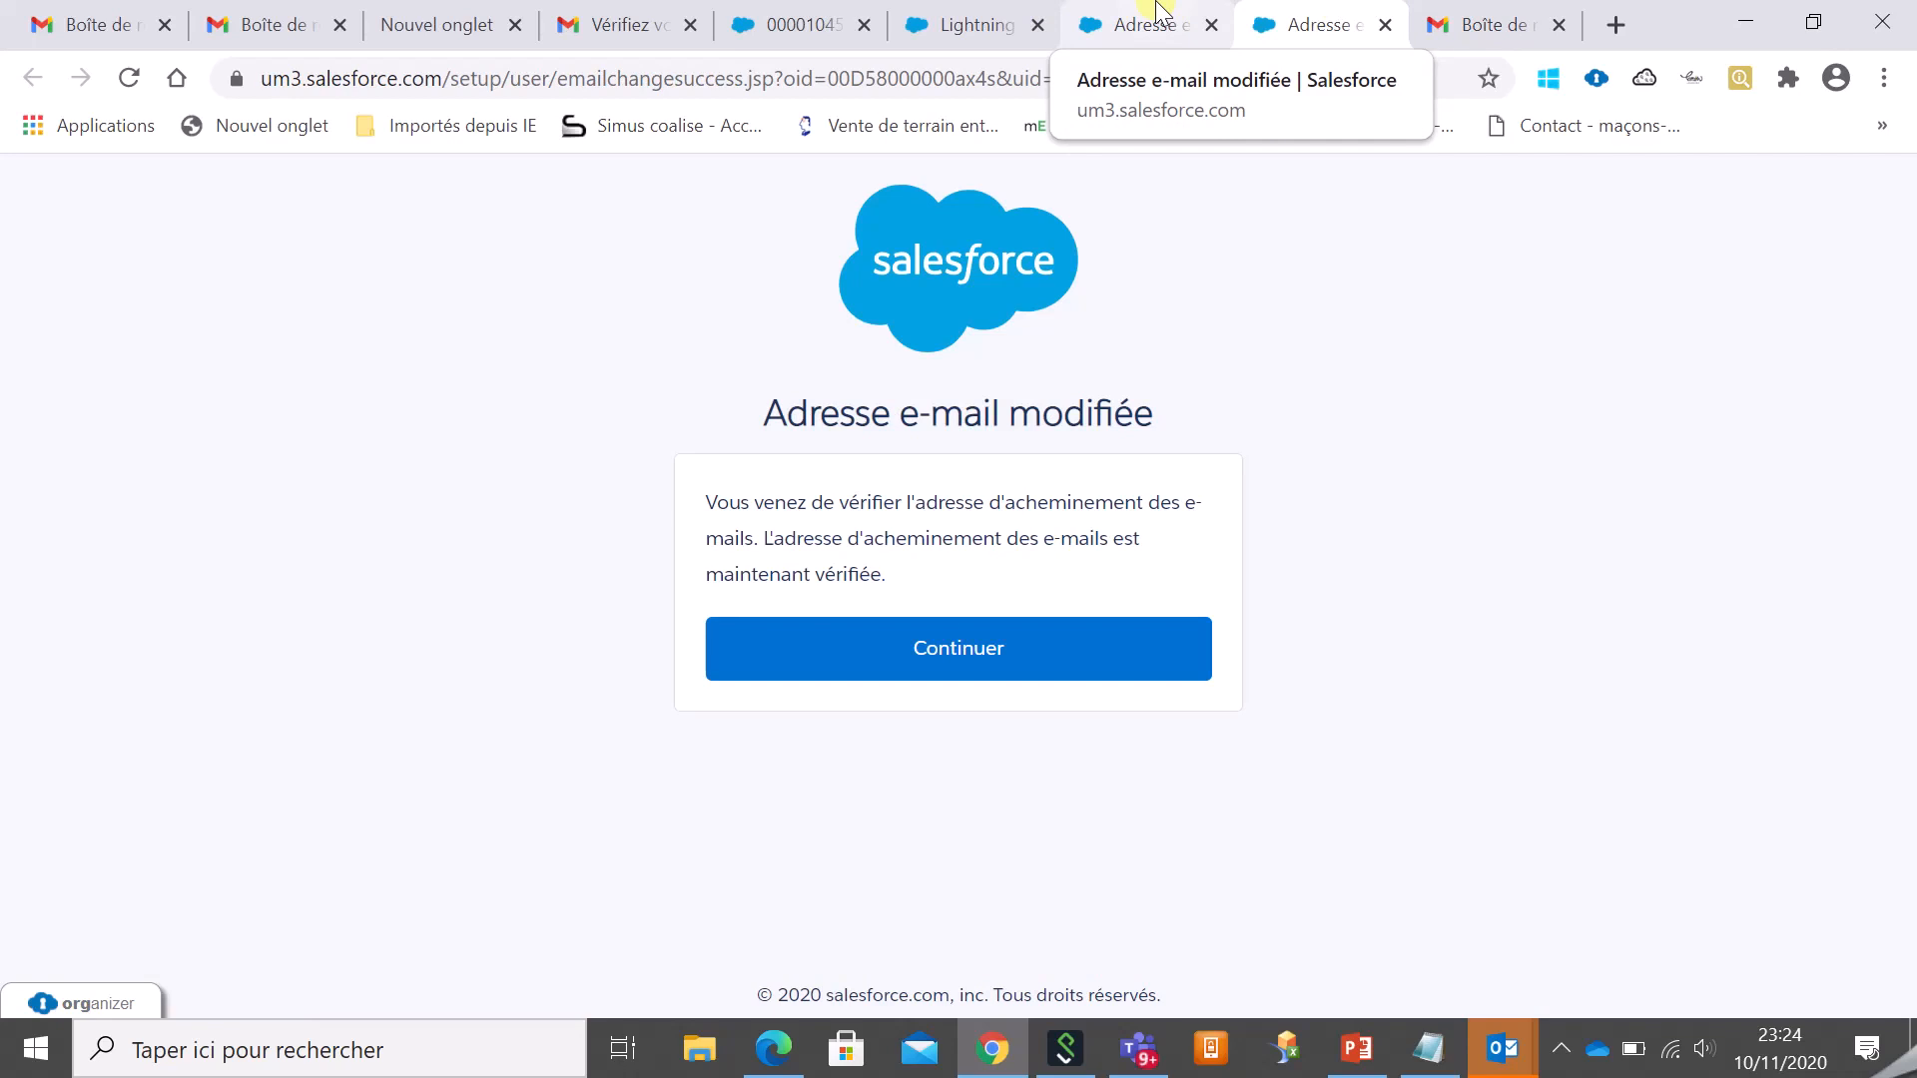
left_click(1561, 1049)
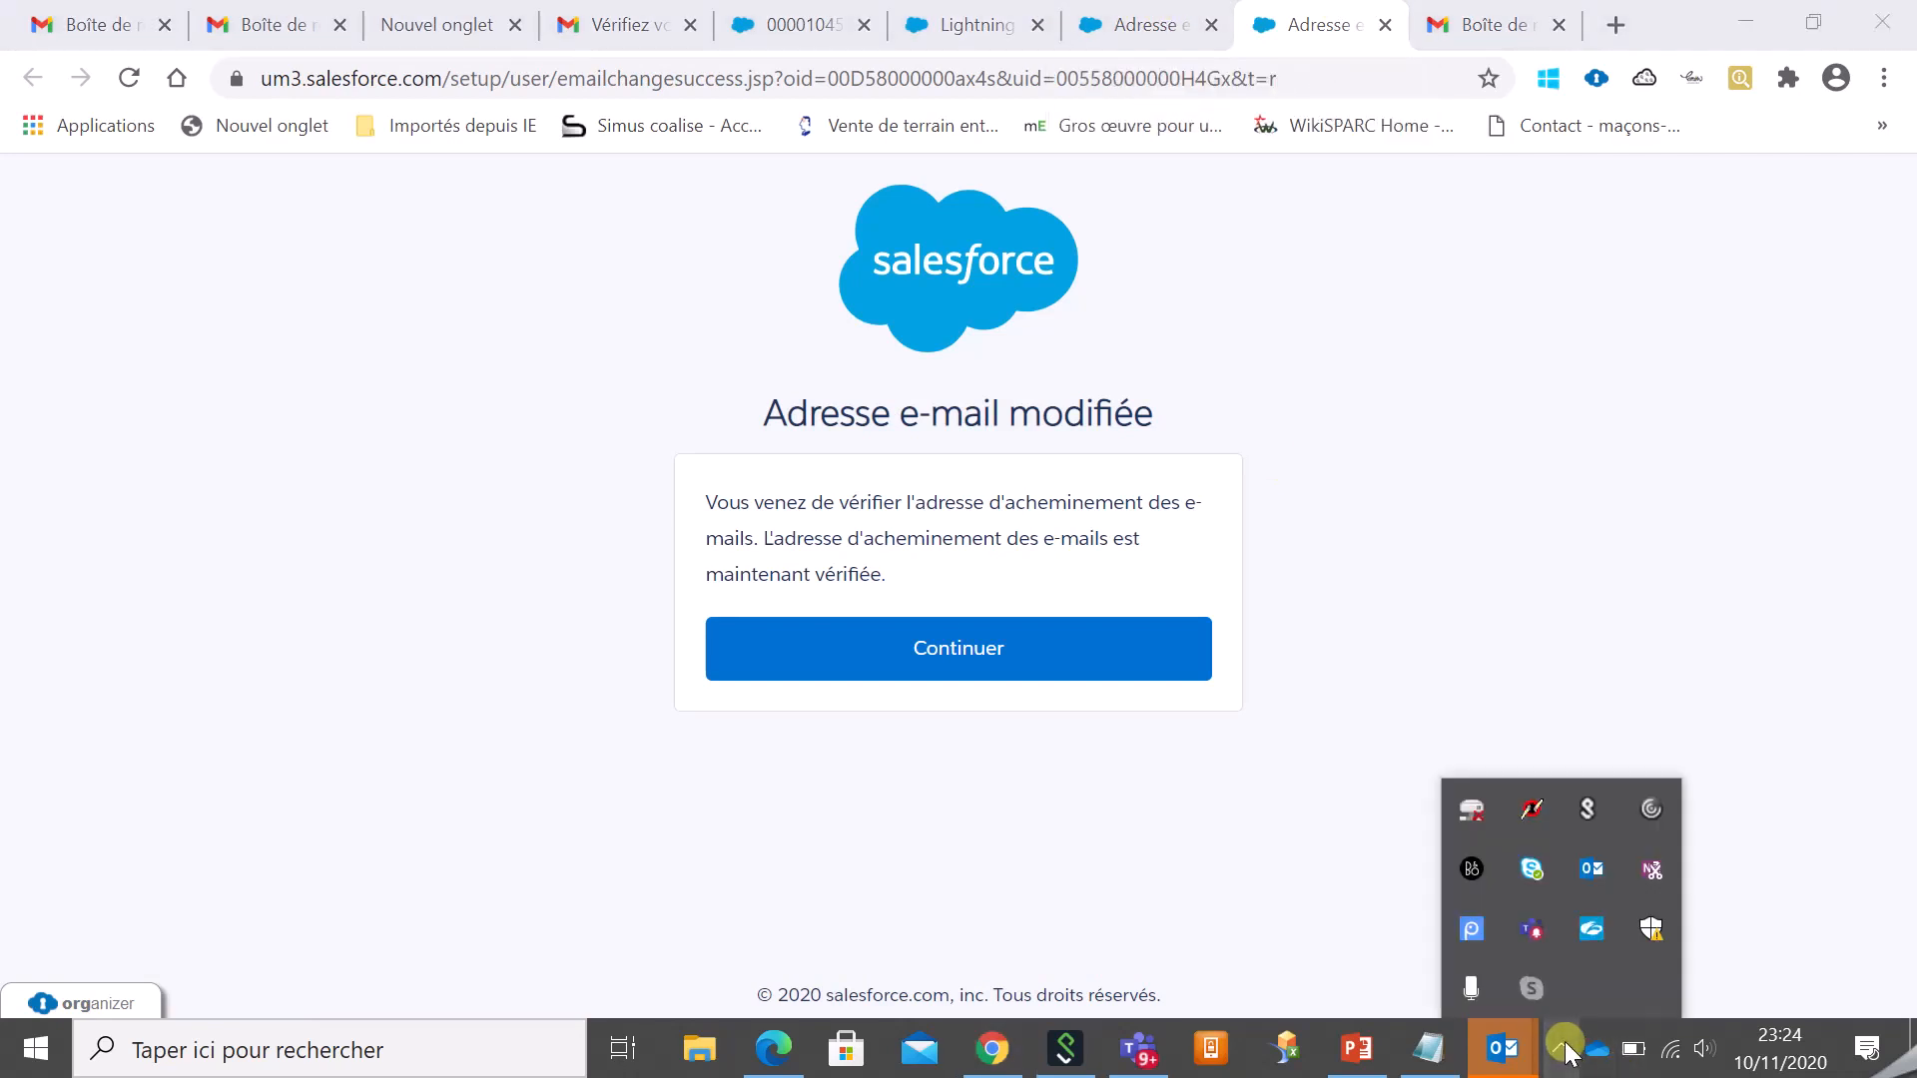
left_click(1324, 552)
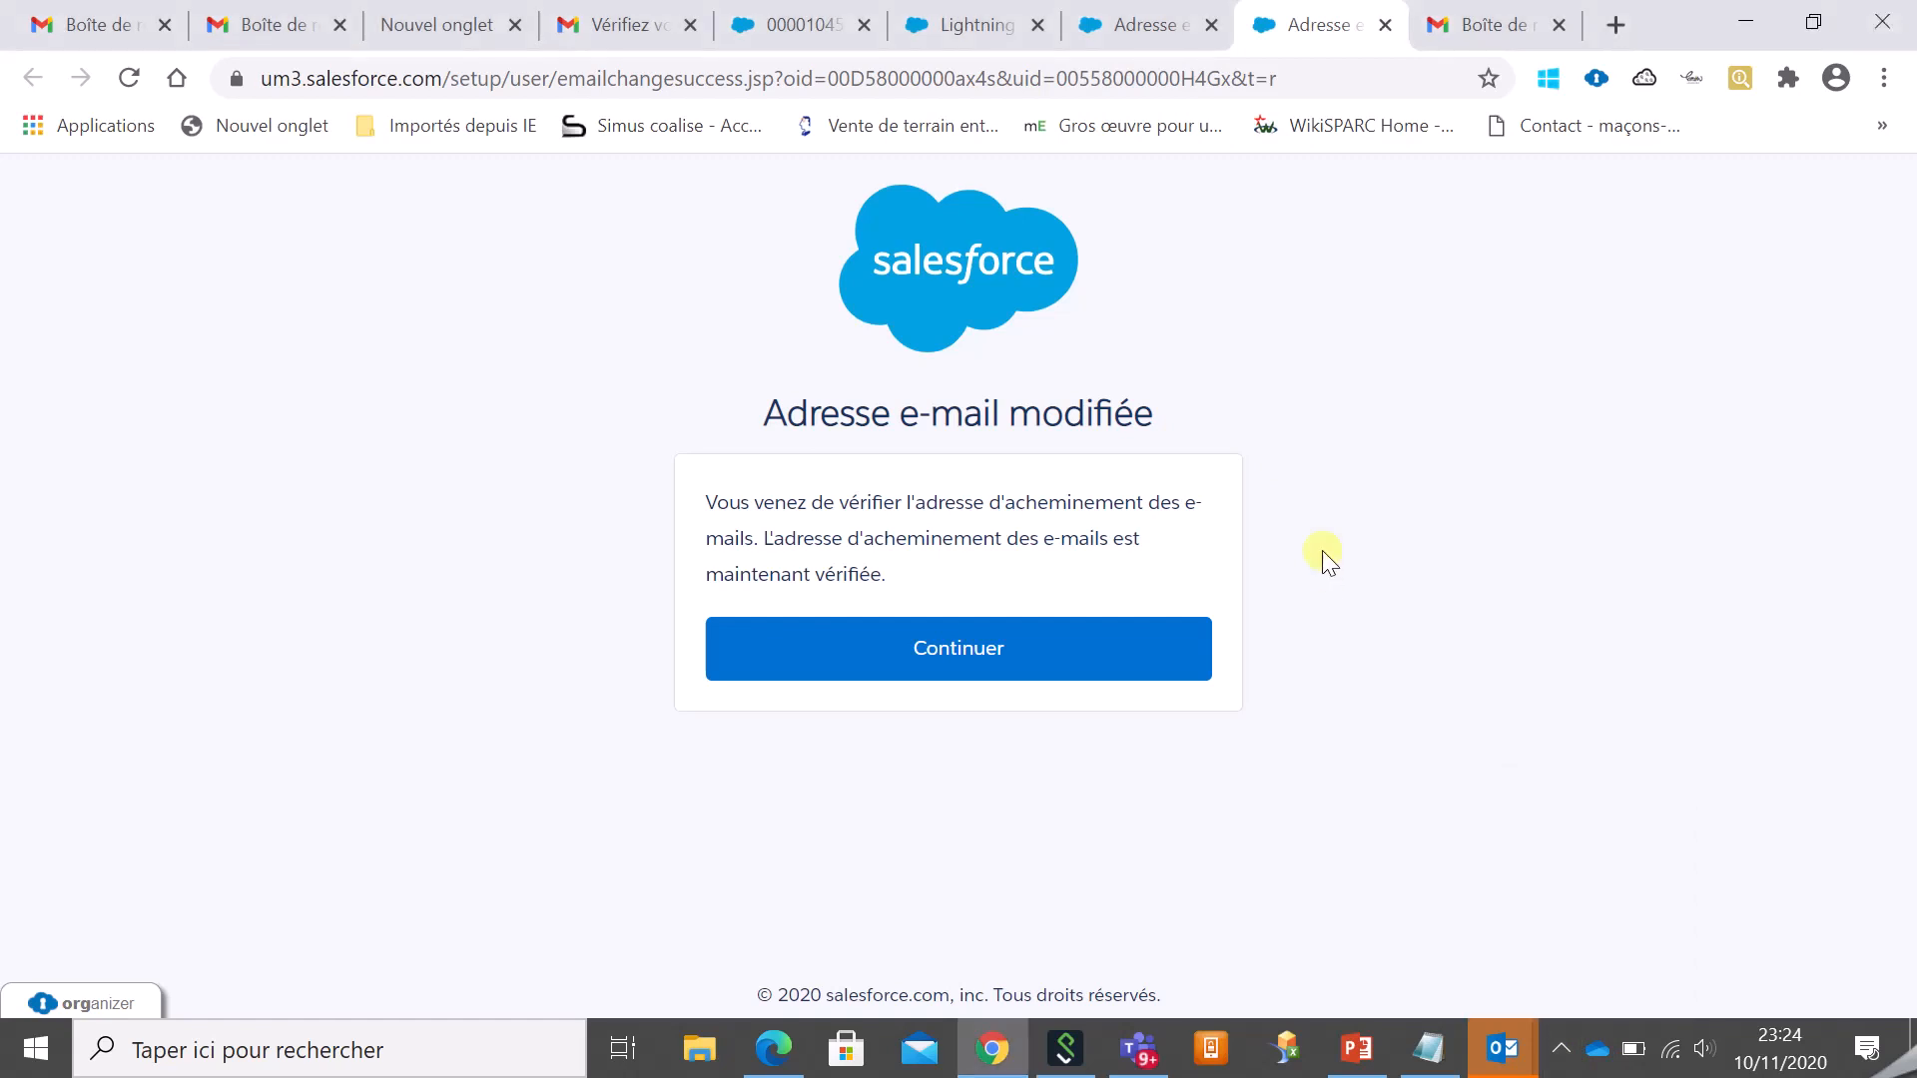
left_click(1126, 12)
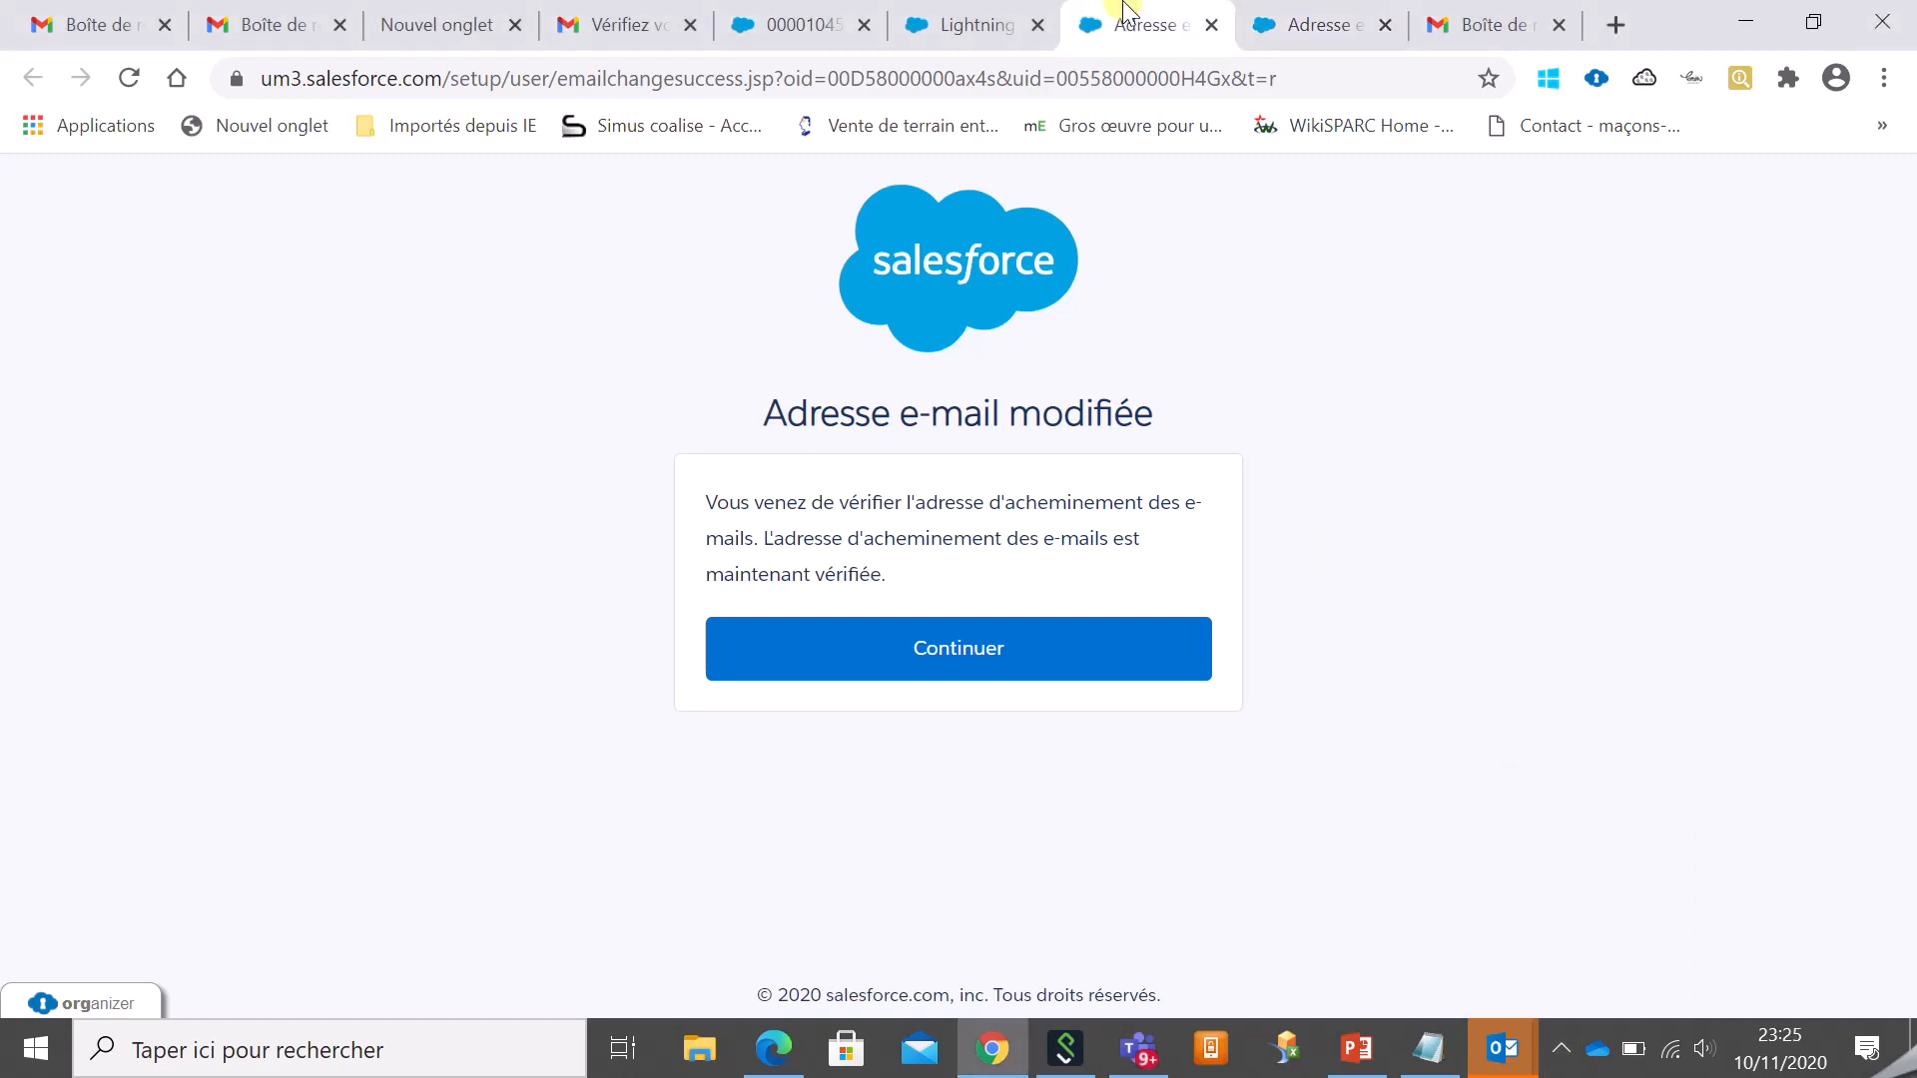
left_click(976, 15)
left_click(814, 12)
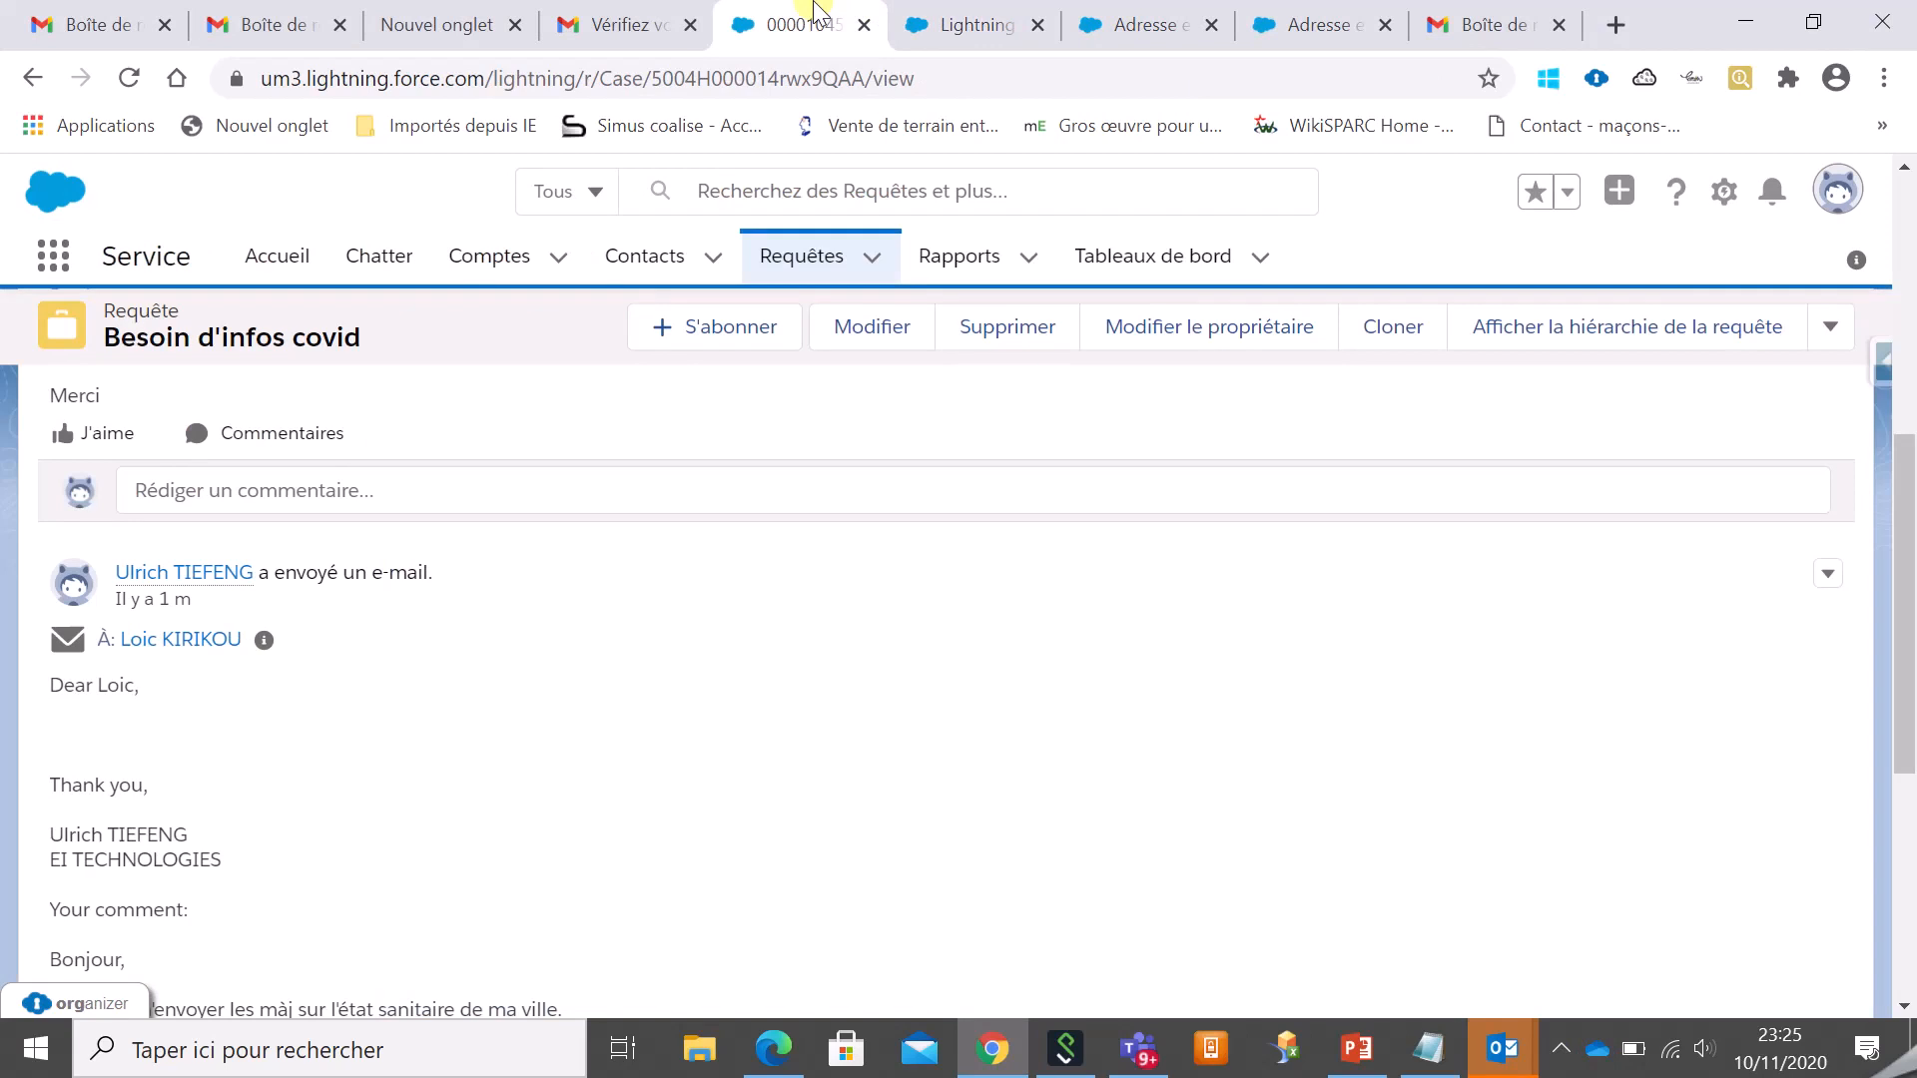
Step: Start an e-mail reply from the case feed, above the quoted customer message
left_click_drag(1903, 560, 1905, 300)
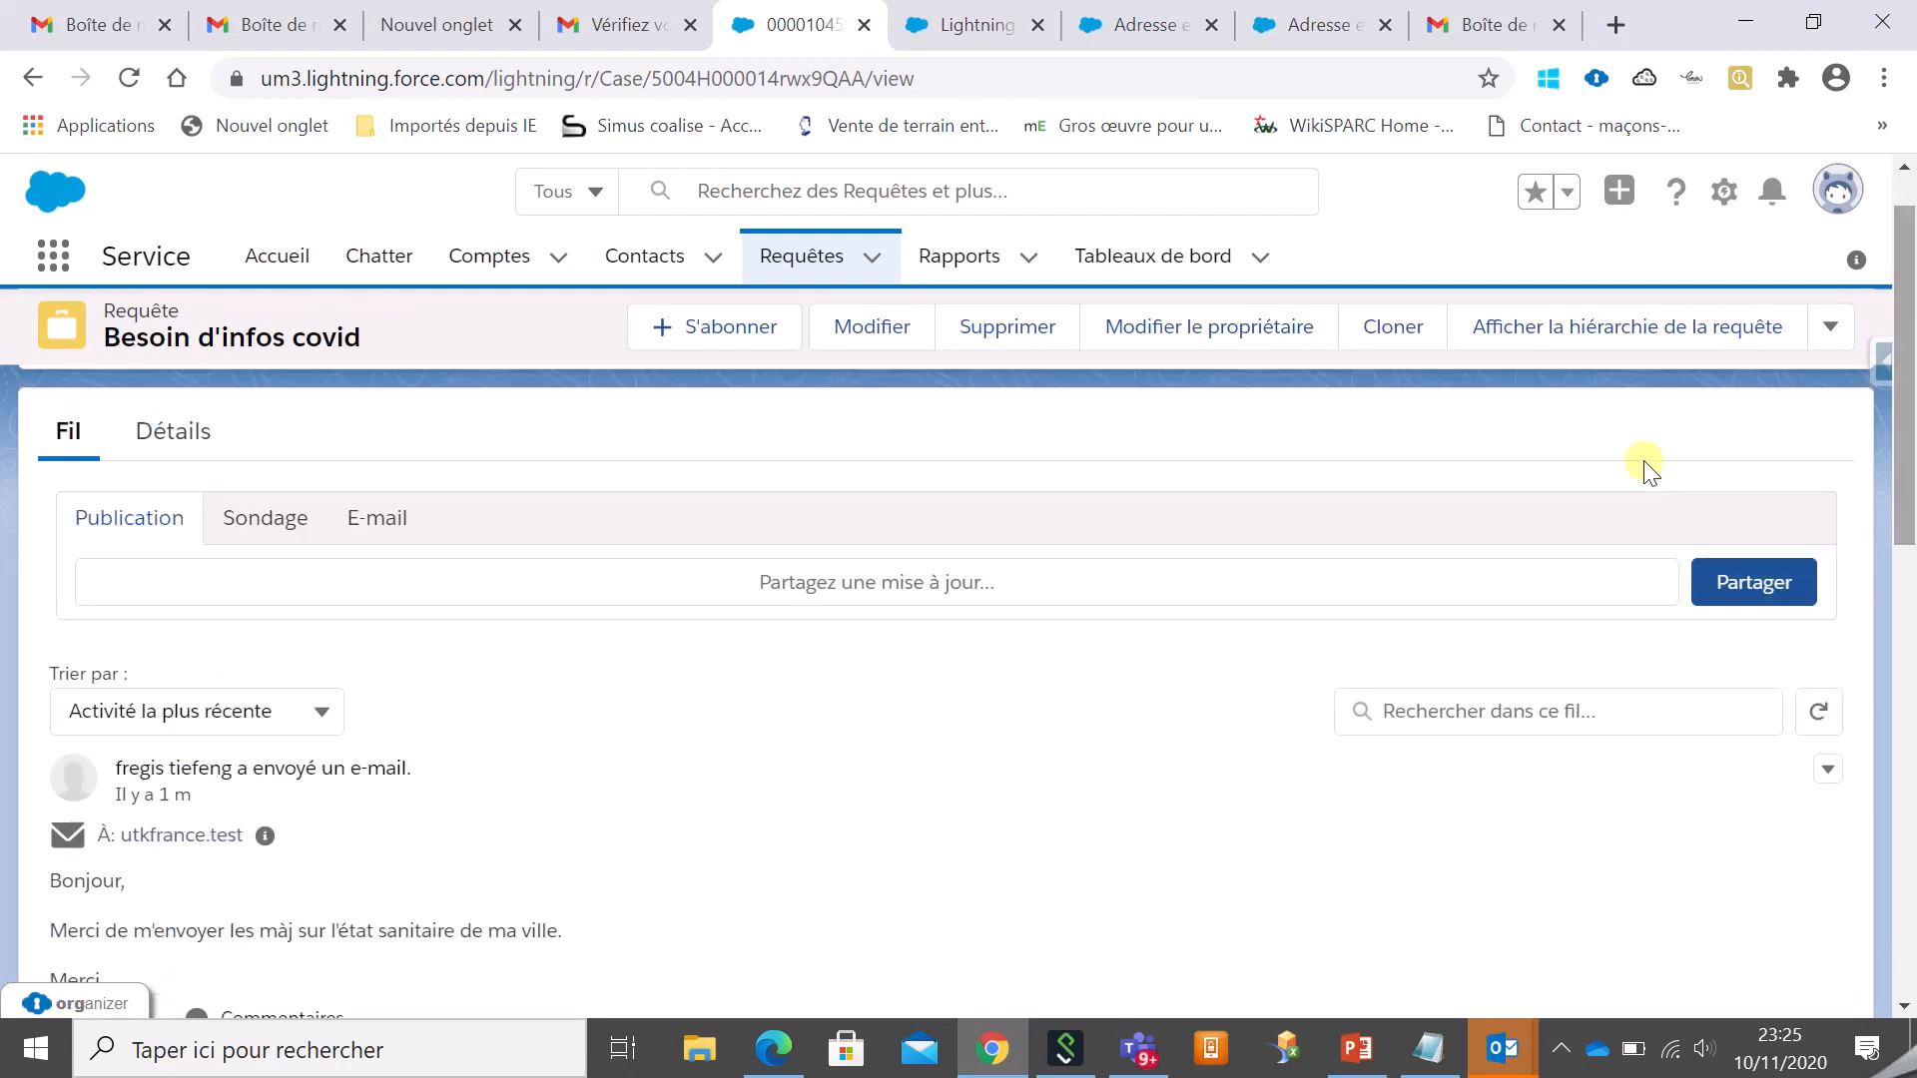
left_click(392, 529)
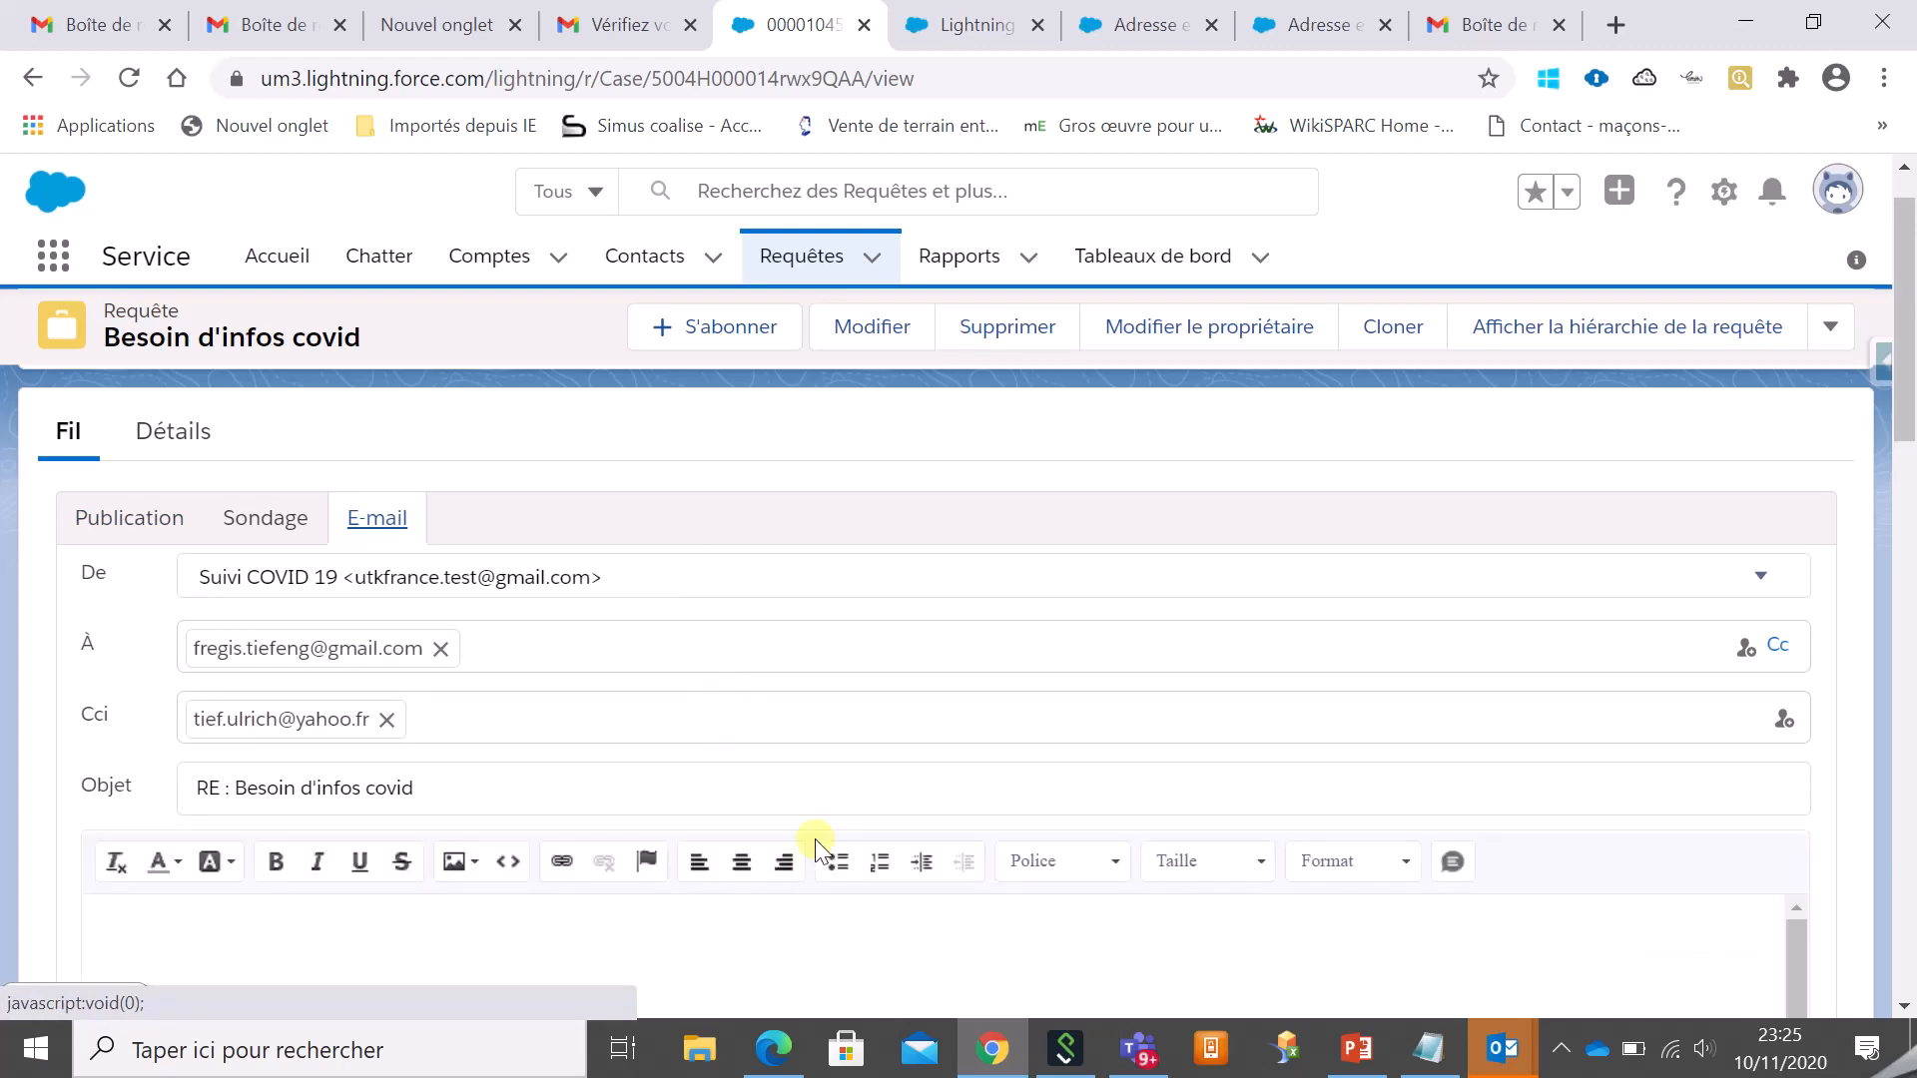
left_click_drag(1907, 341, 1909, 445)
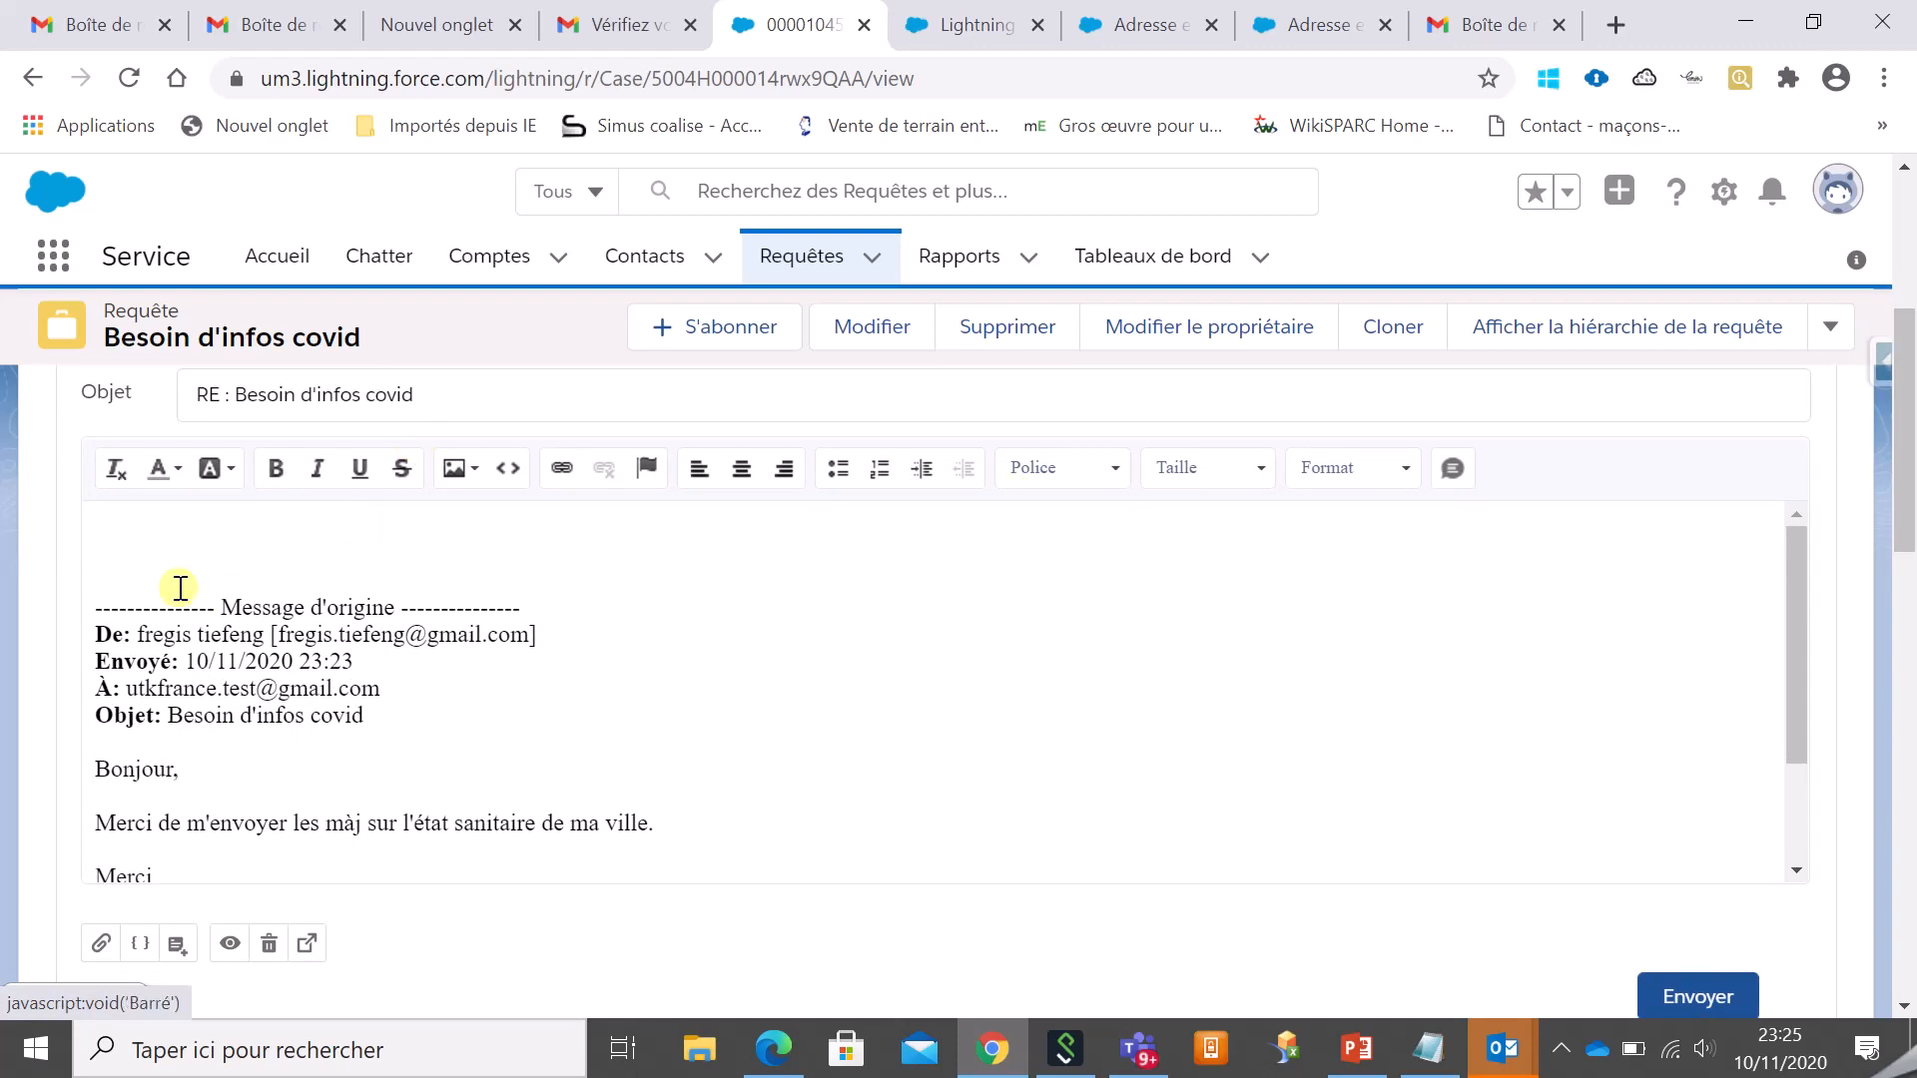
left_click(135, 555)
Step: Write 'Bonjour, Ok nous vous envoyons le nécessaire très bientot. Cordialement' and send the reply
type("B")
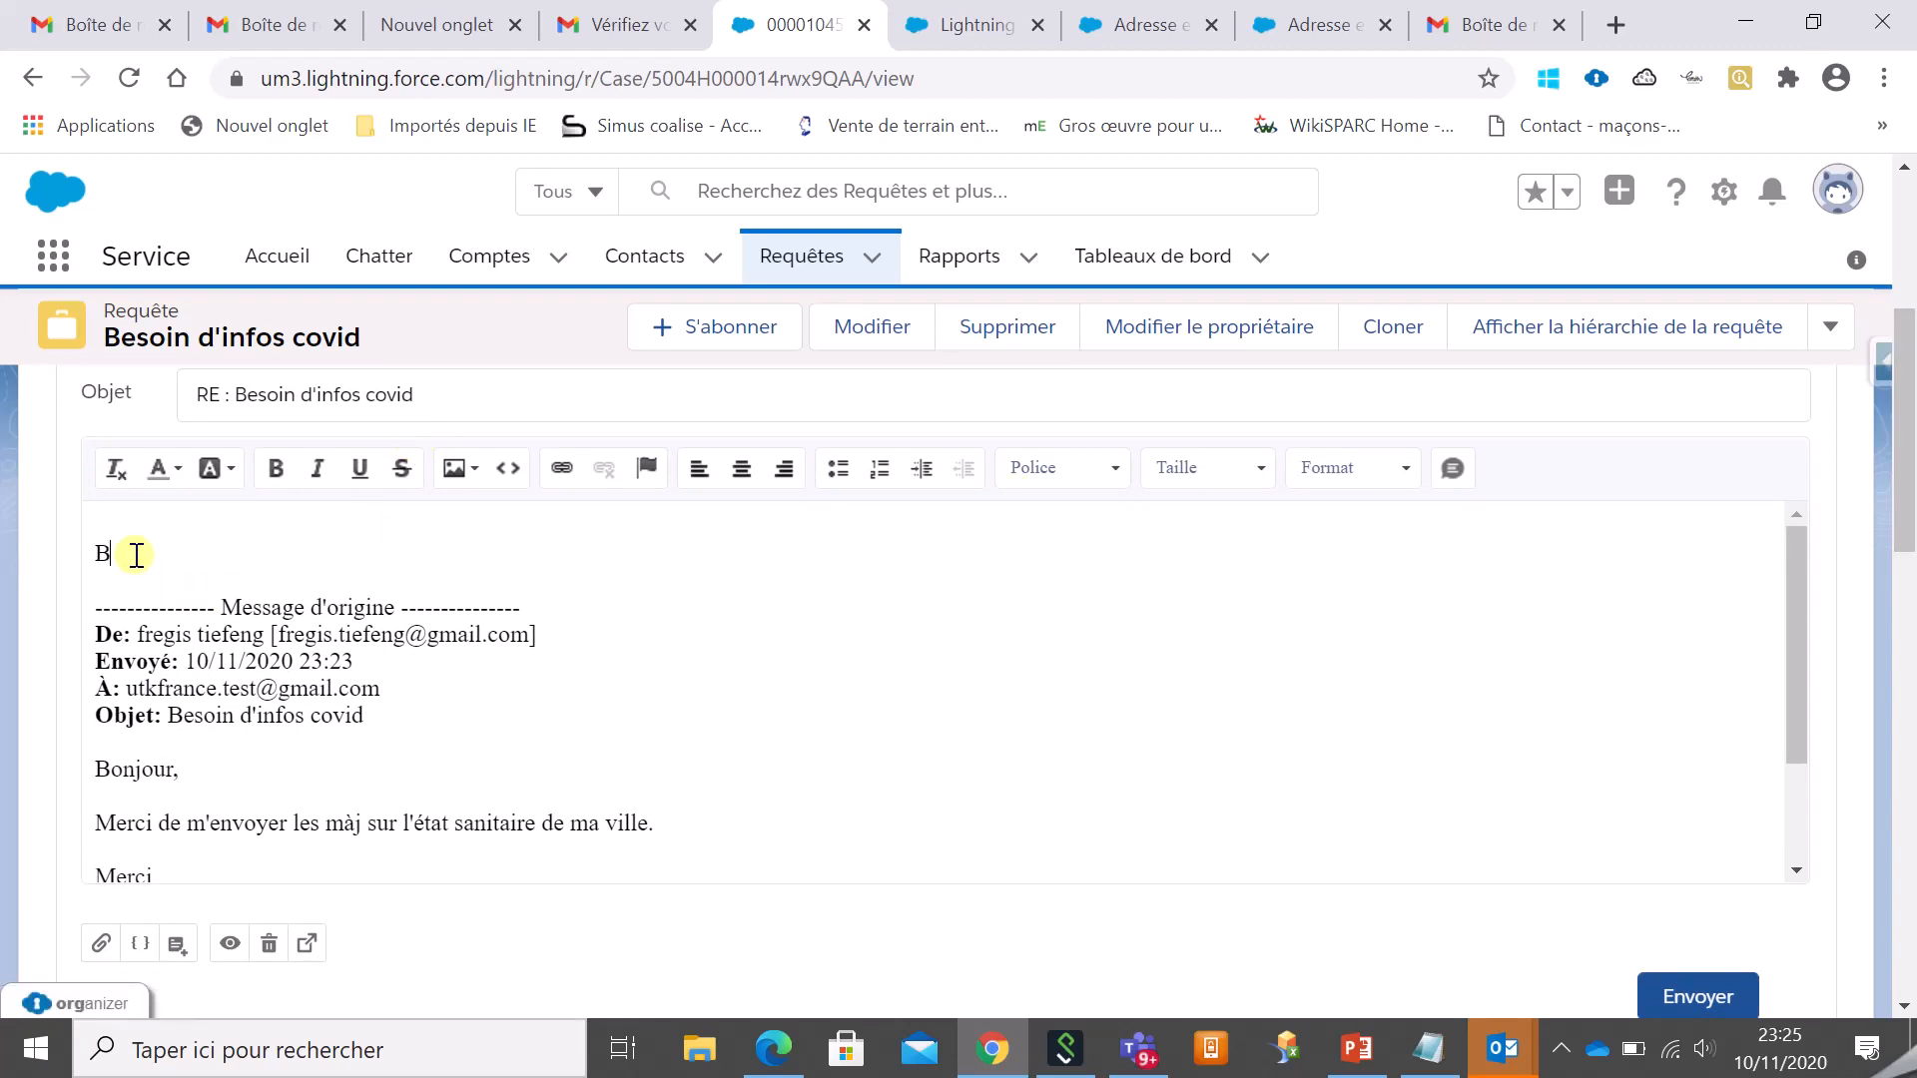
type("onjour,")
key("Return")
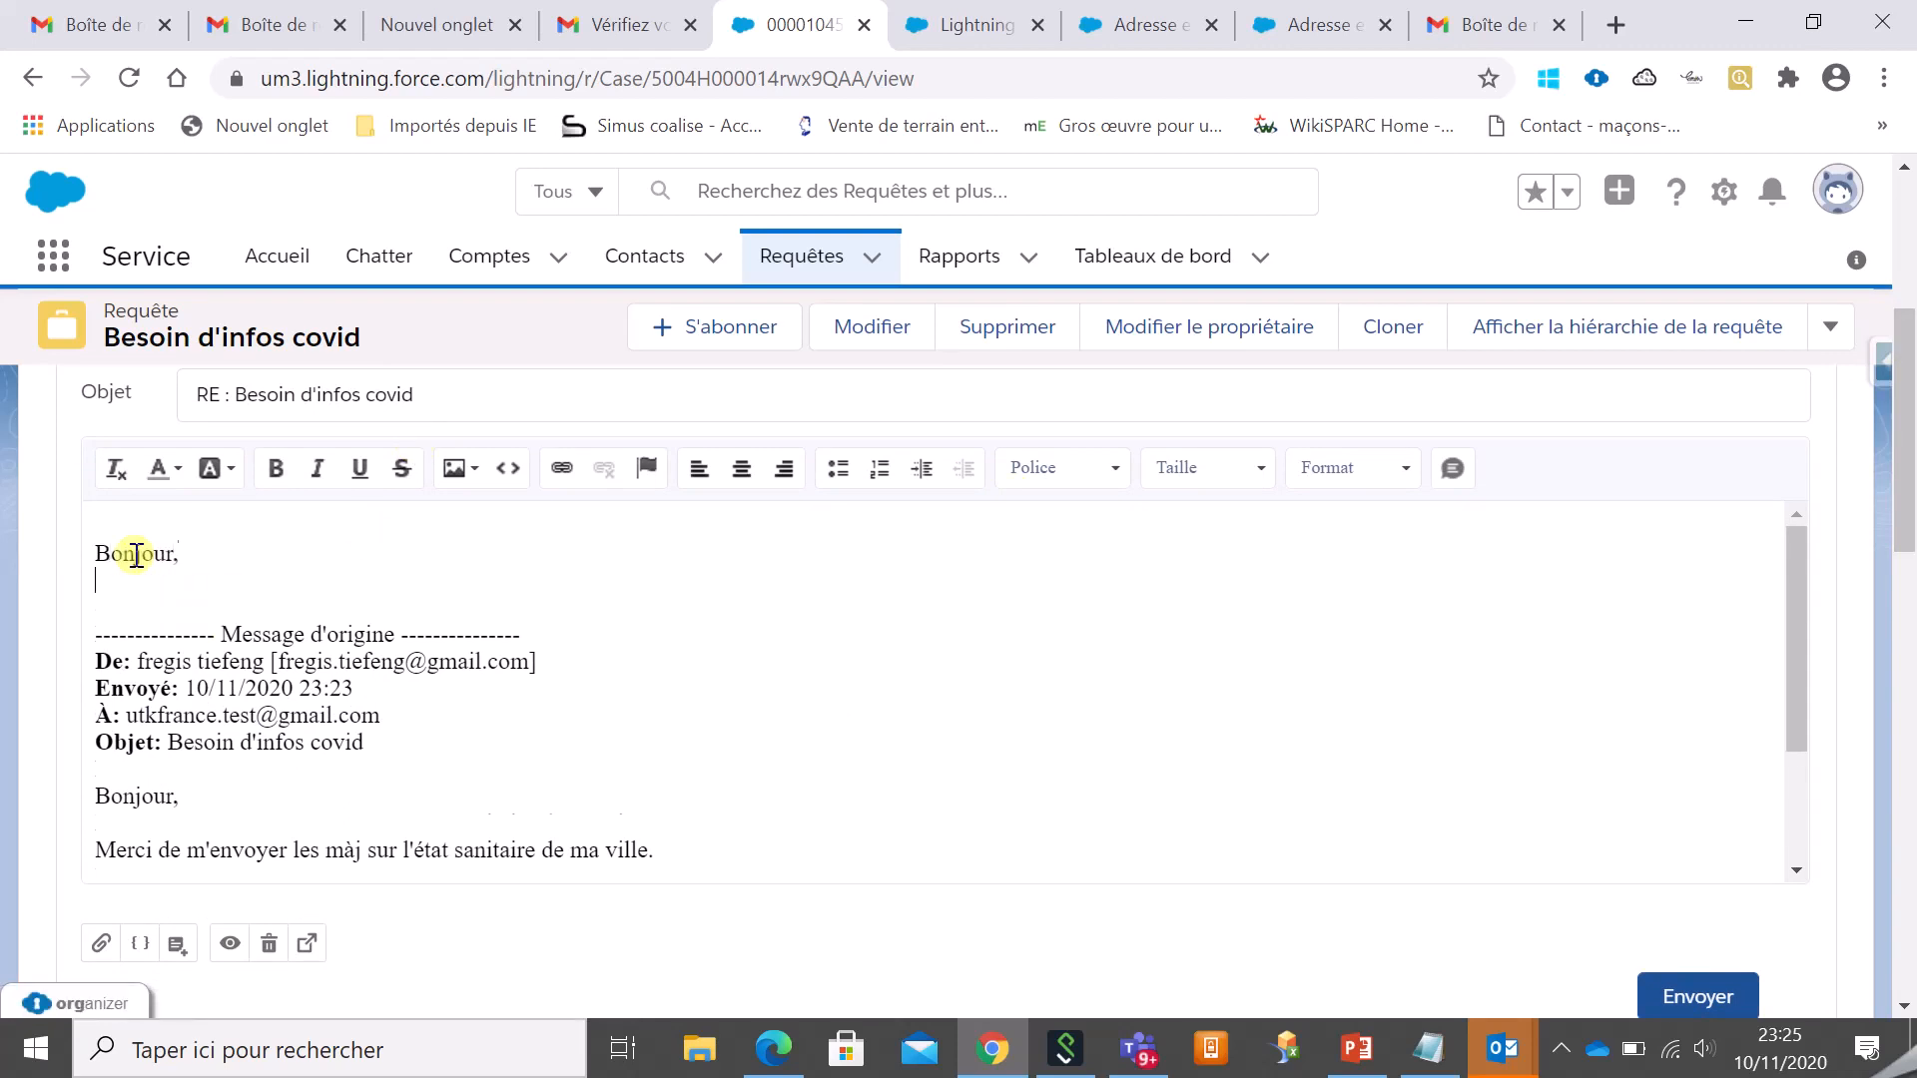
key("Return")
type("Ok nous vo")
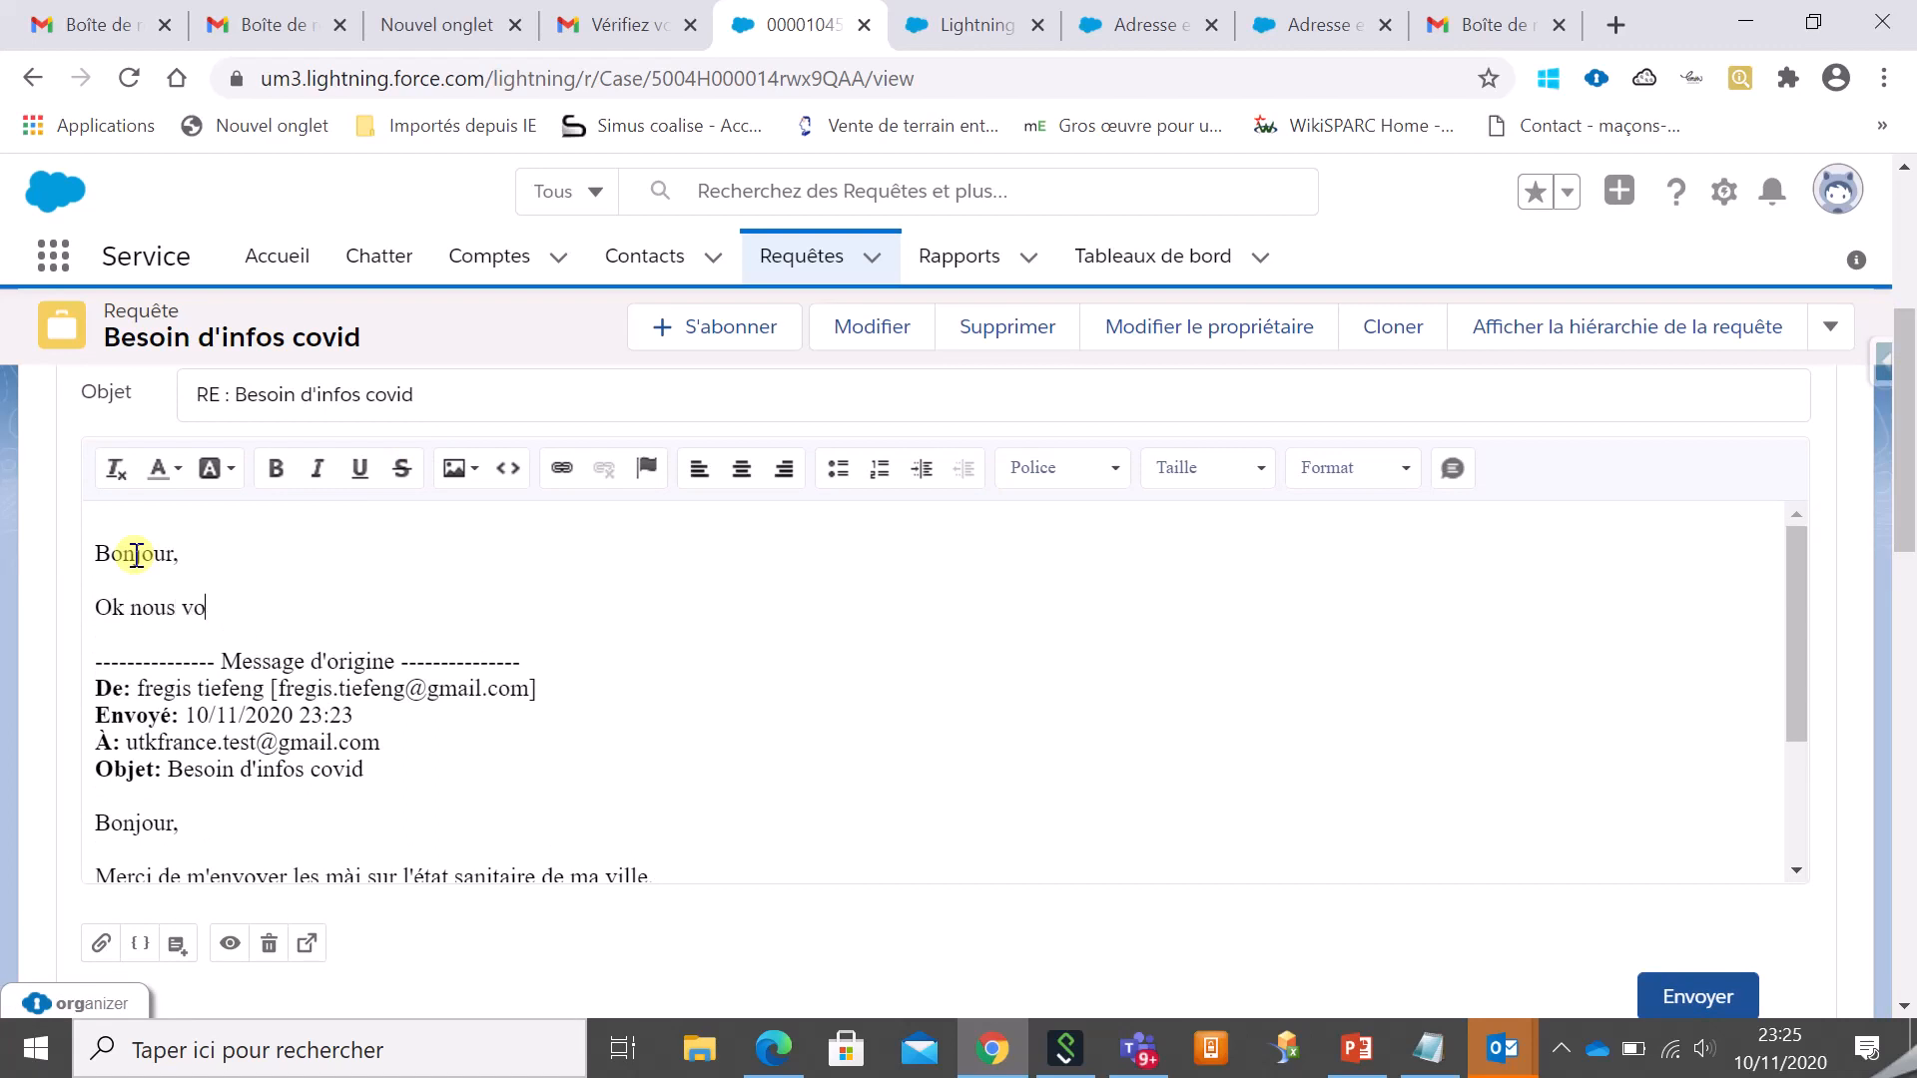
type("us envoyons le néc")
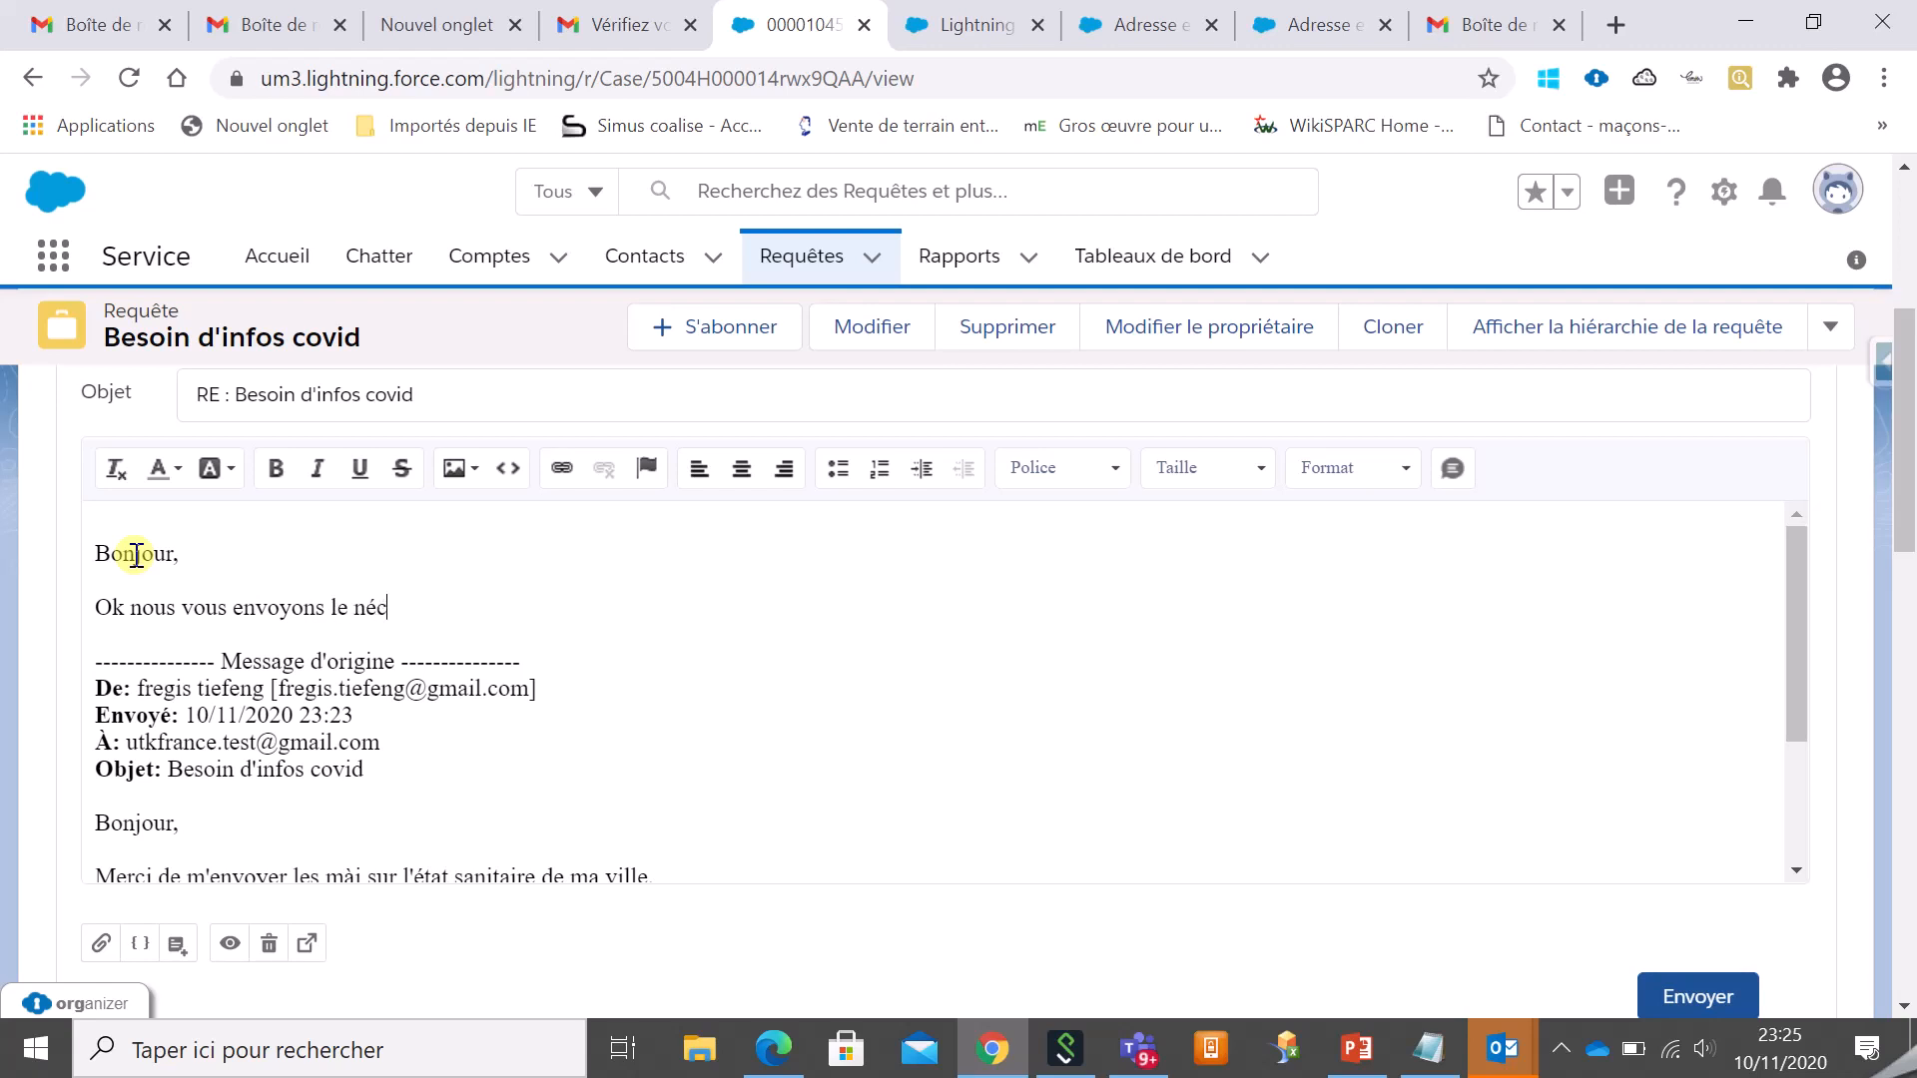
type("essaire très biento")
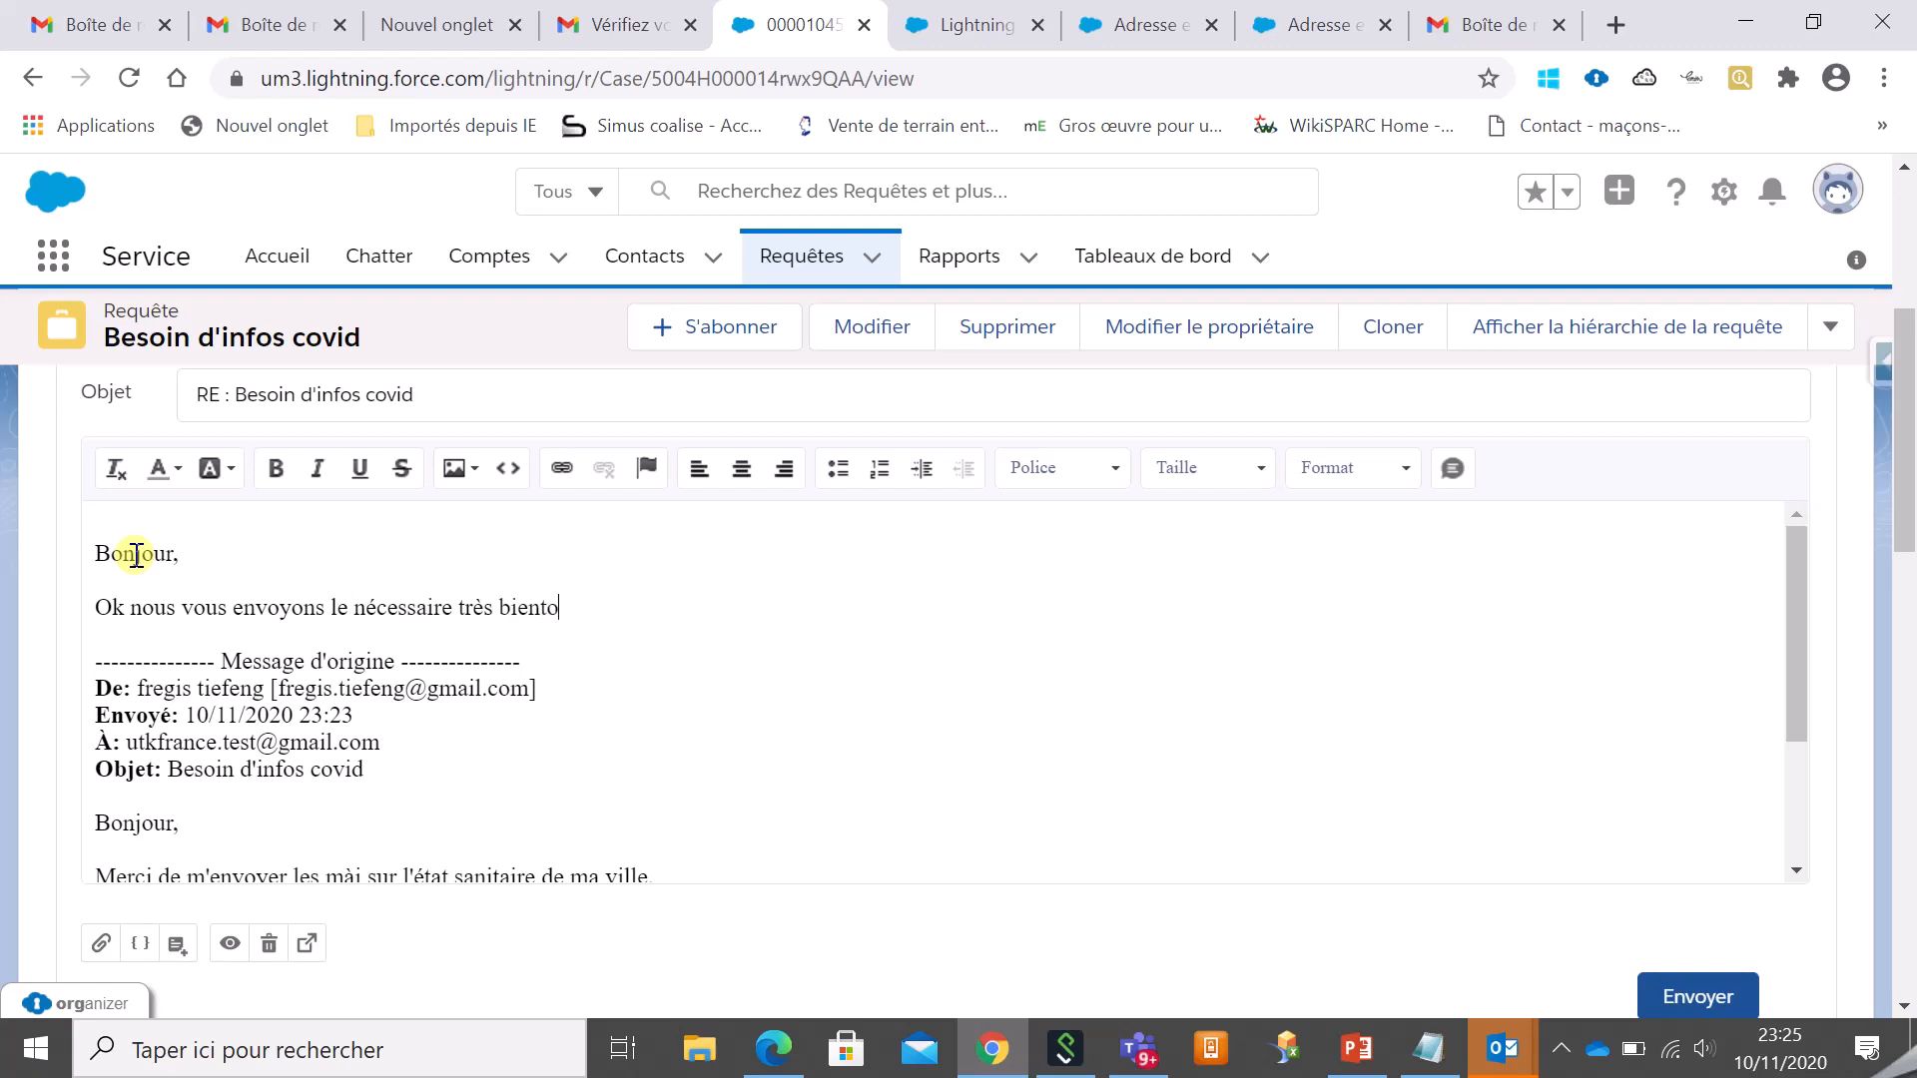
type("t.")
key("Return")
key("Return")
type("Cordialement")
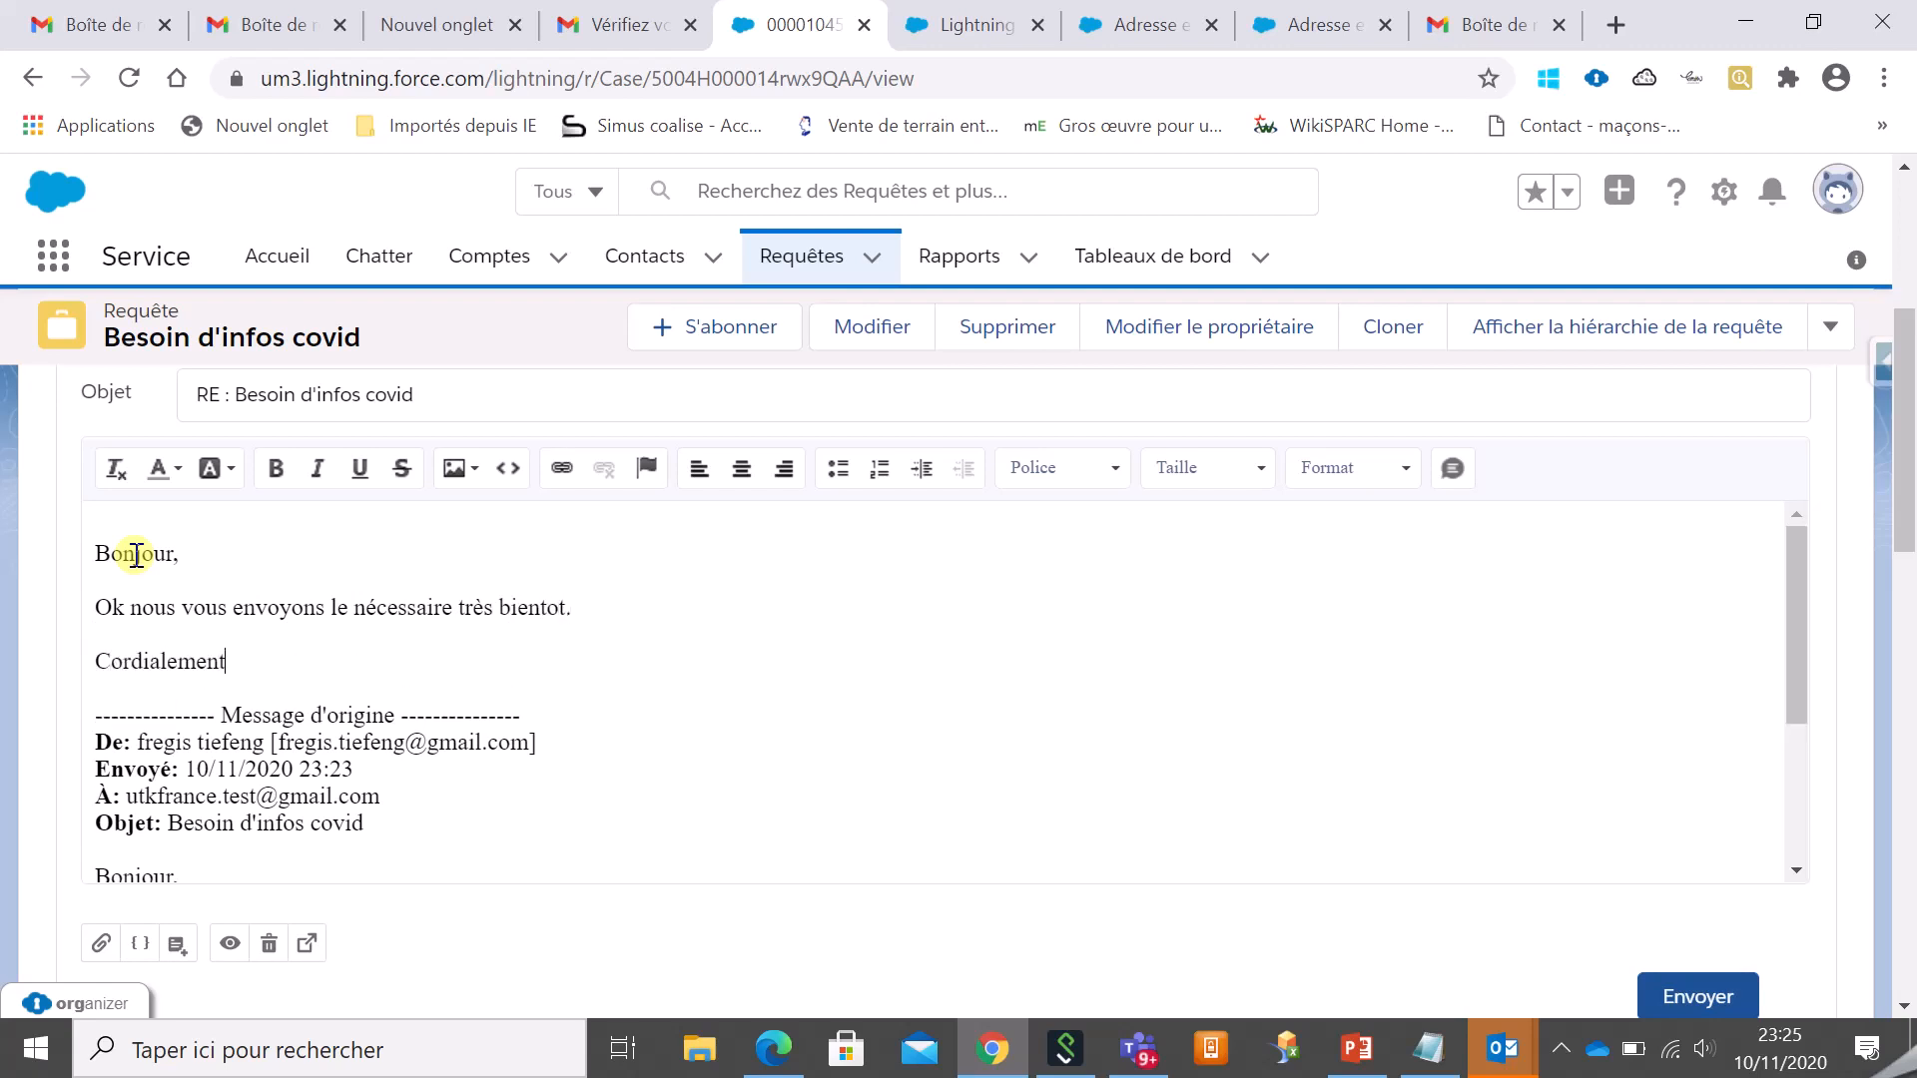
left_click(1700, 994)
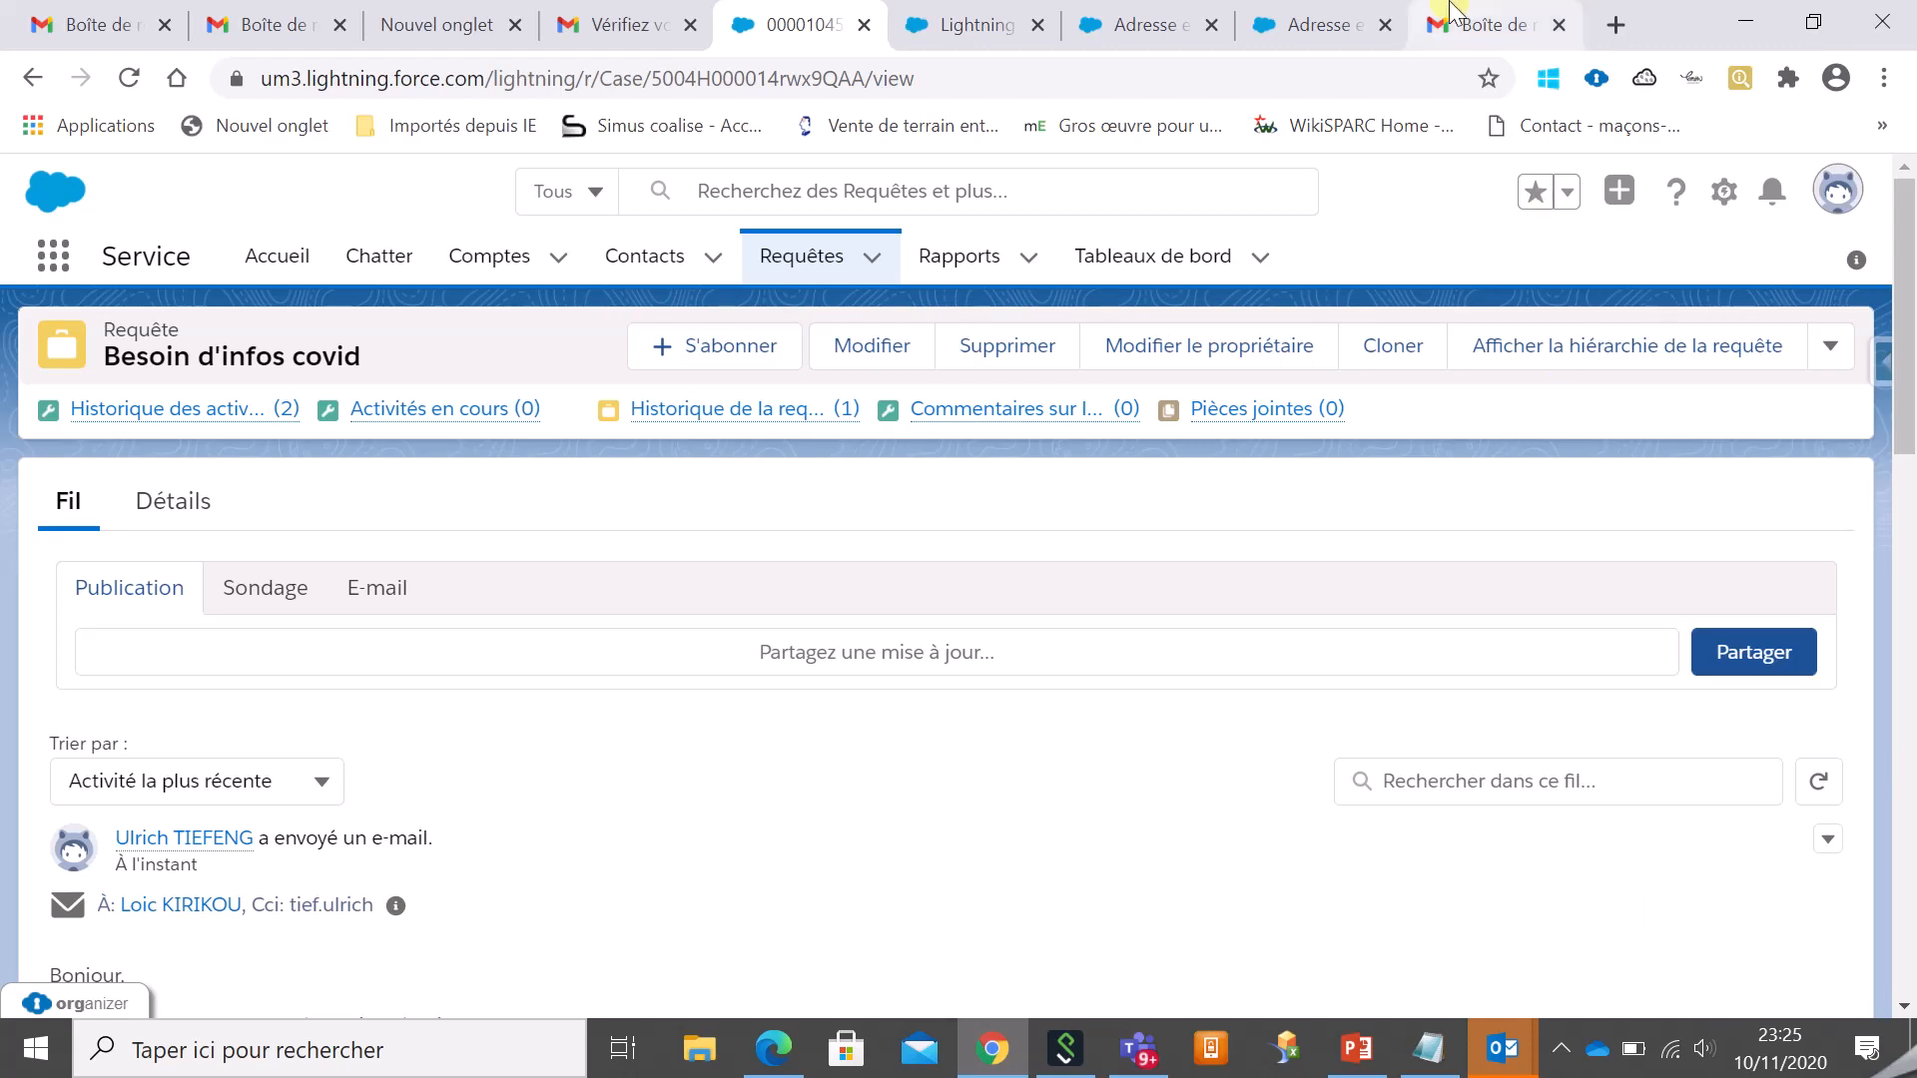
Step: Open the Besoin d'infos covid conversation in Gmail and read the support reply
left_click(1475, 23)
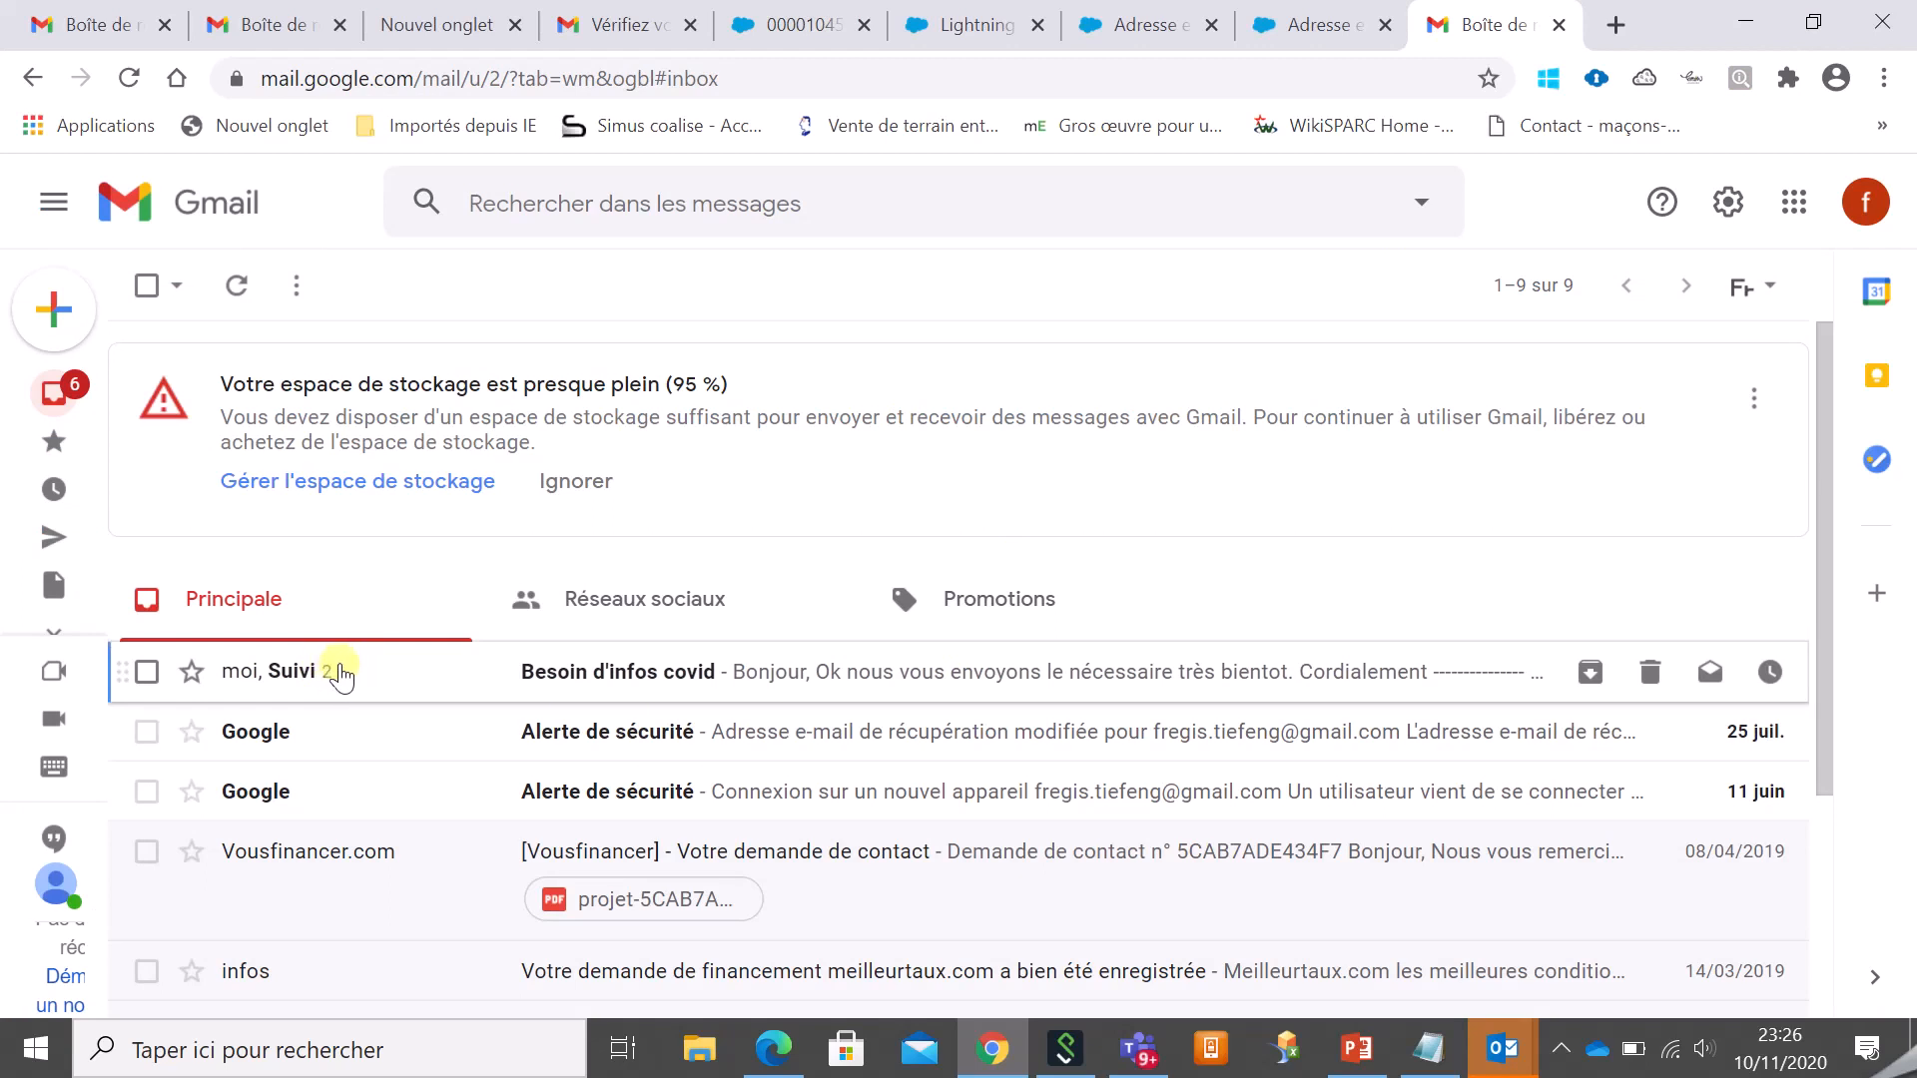
left_click(338, 673)
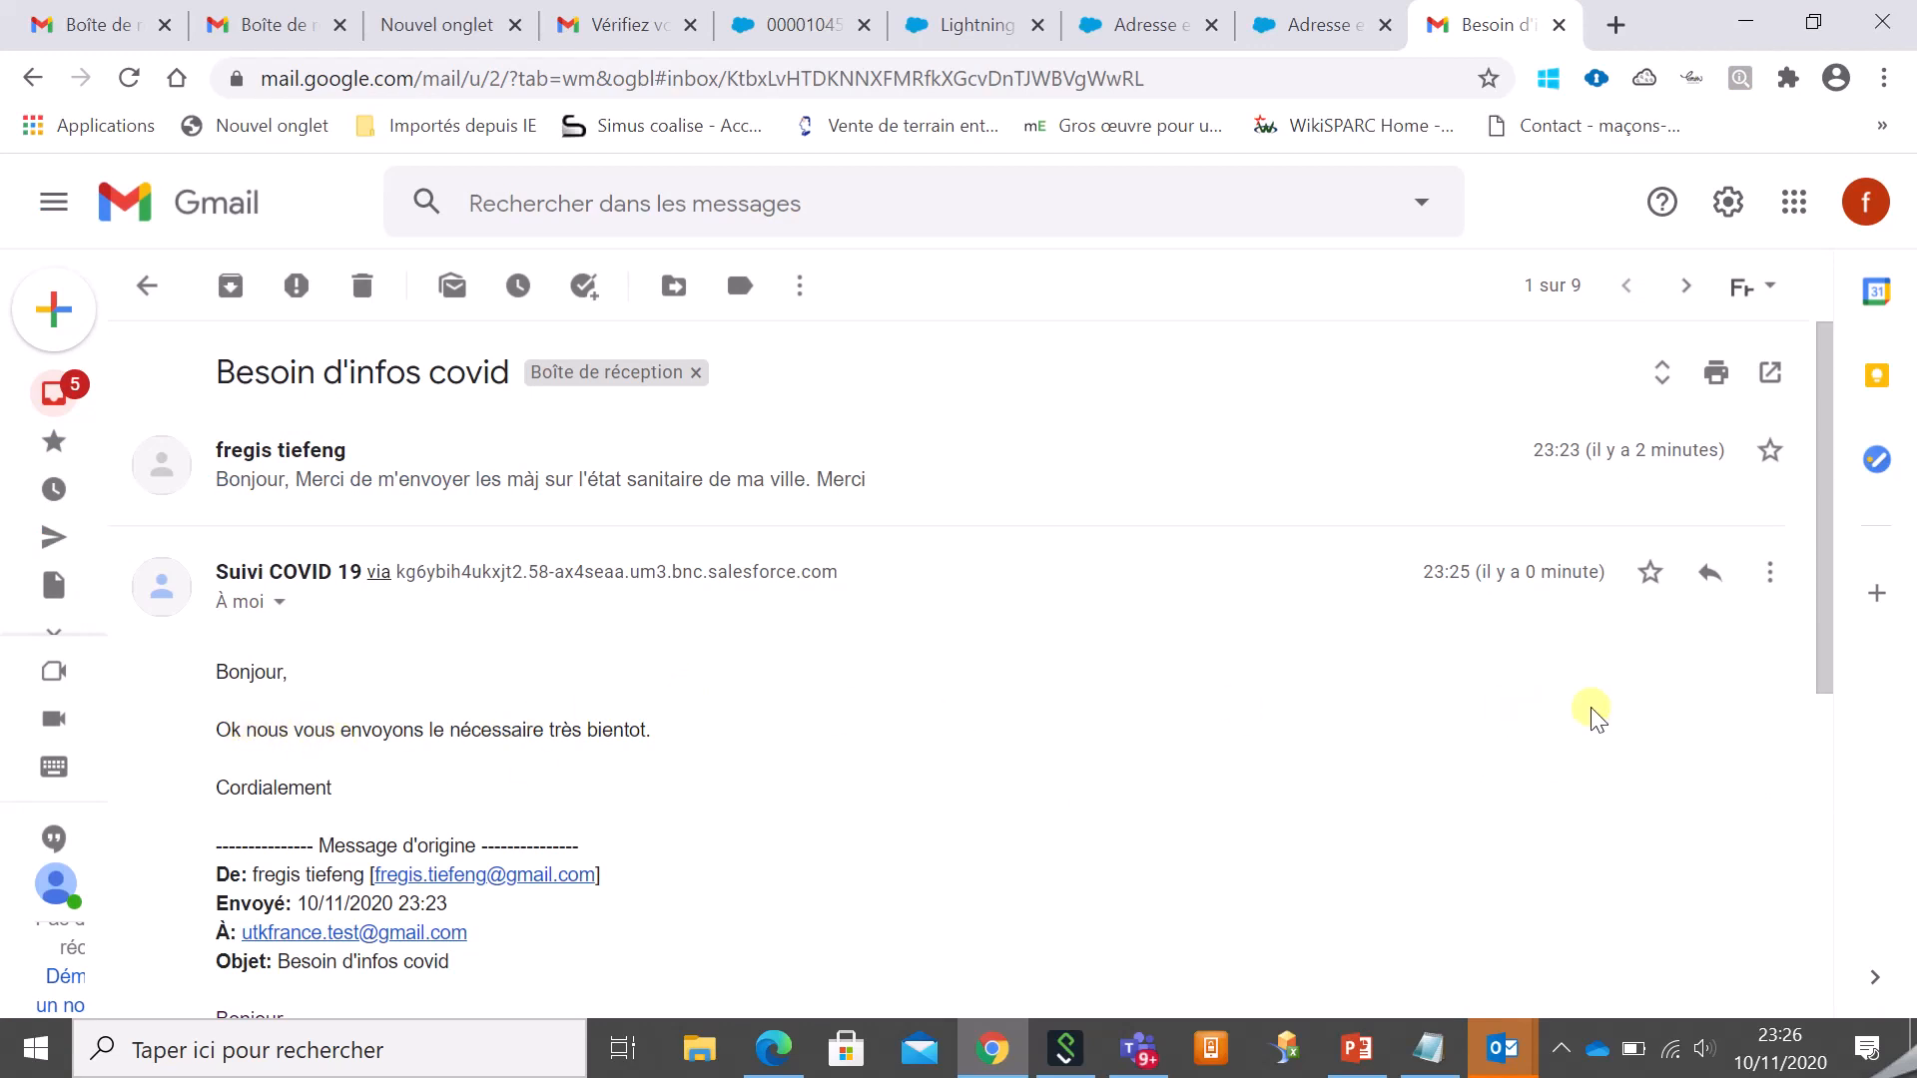
left_click_drag(1818, 415, 1819, 607)
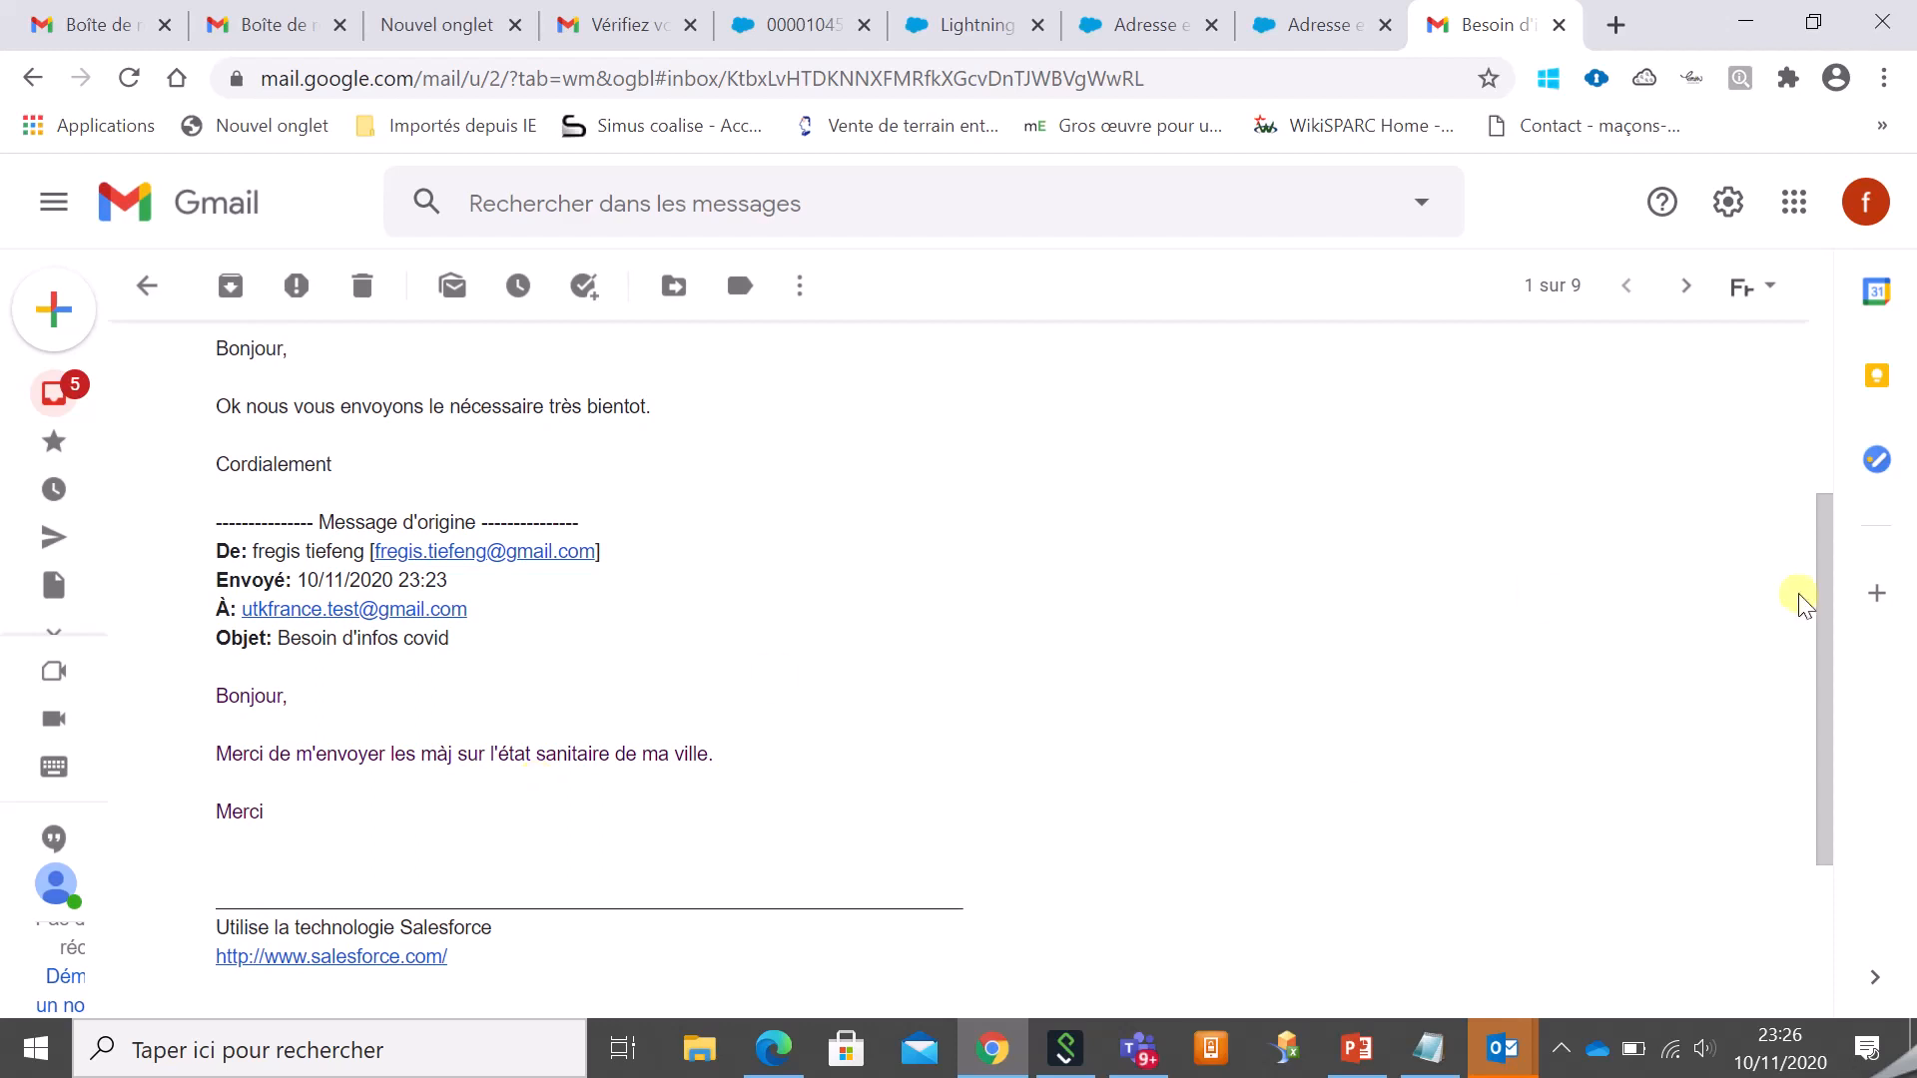
left_click_drag(1814, 502, 1815, 376)
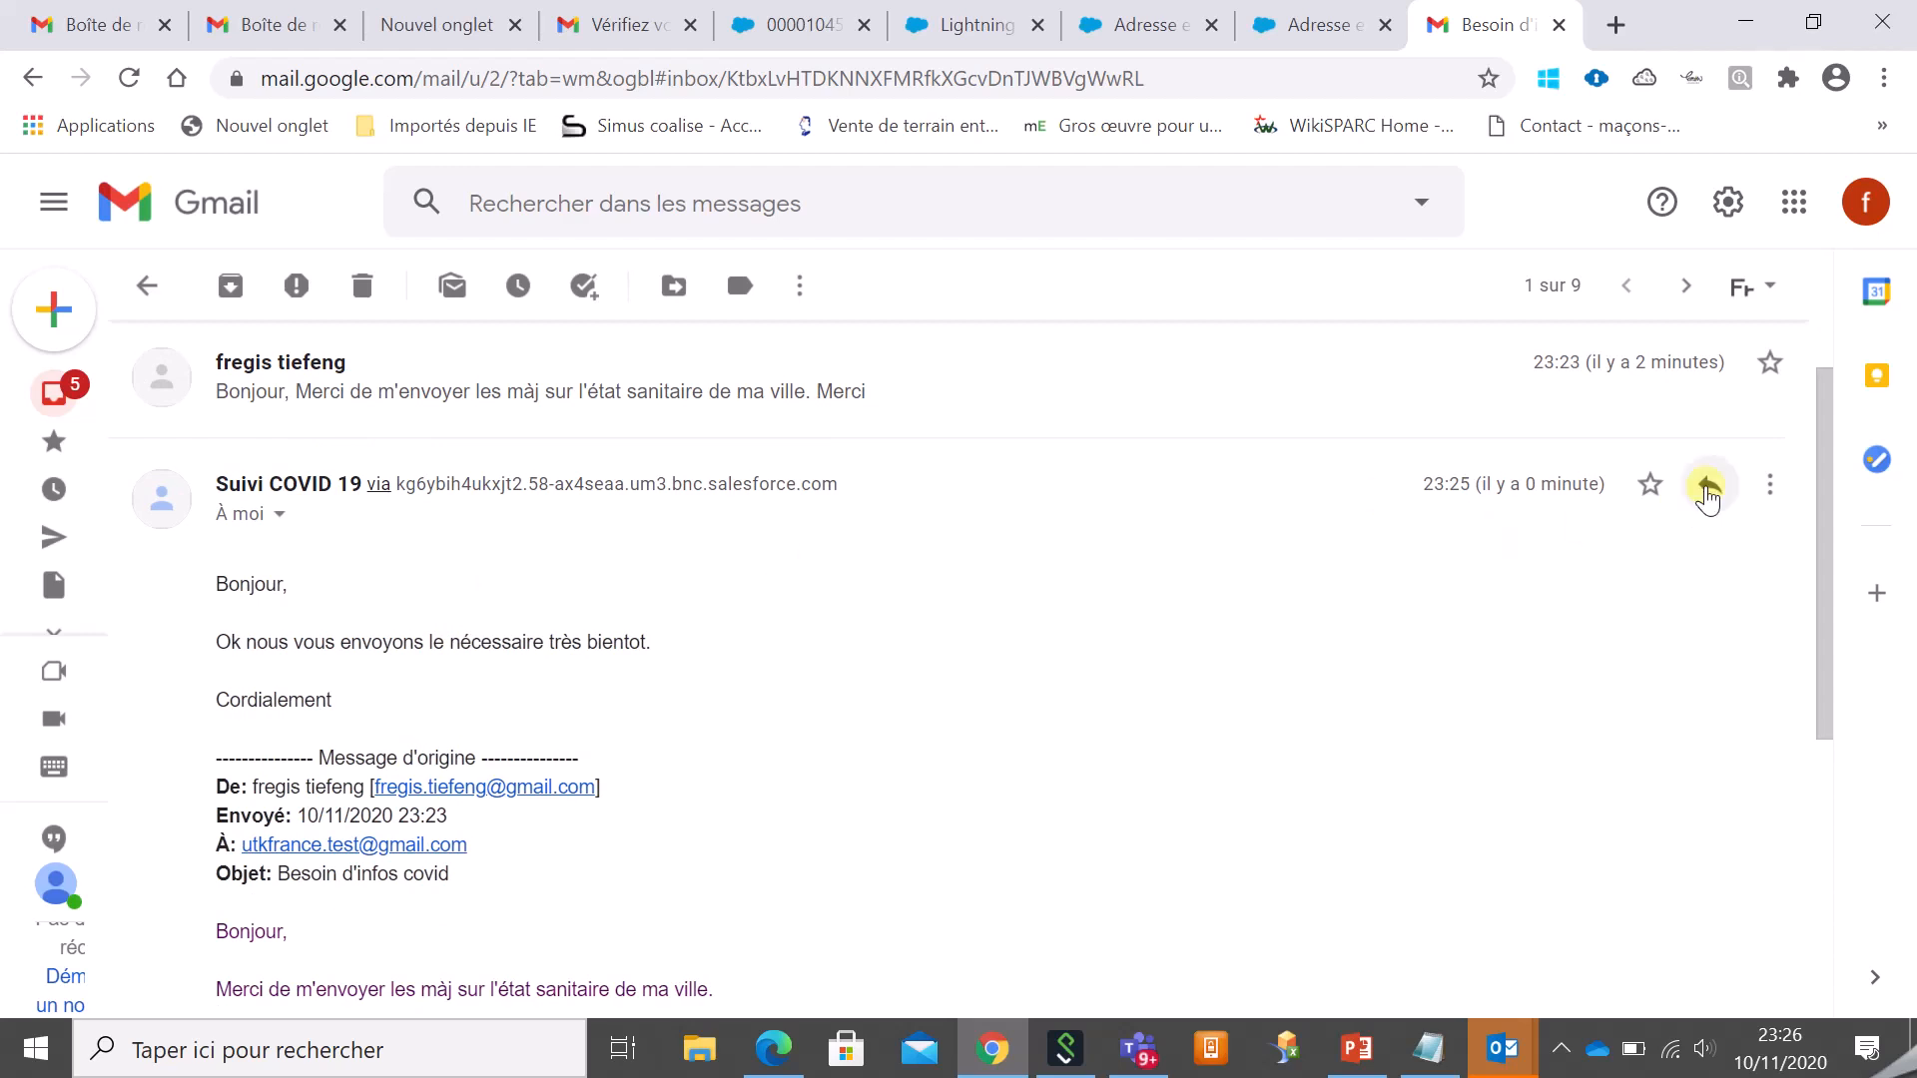
Step: Reply 'Merci pour votre réactivité' to the support e-mail, then return to case 00001045
left_click(1708, 488)
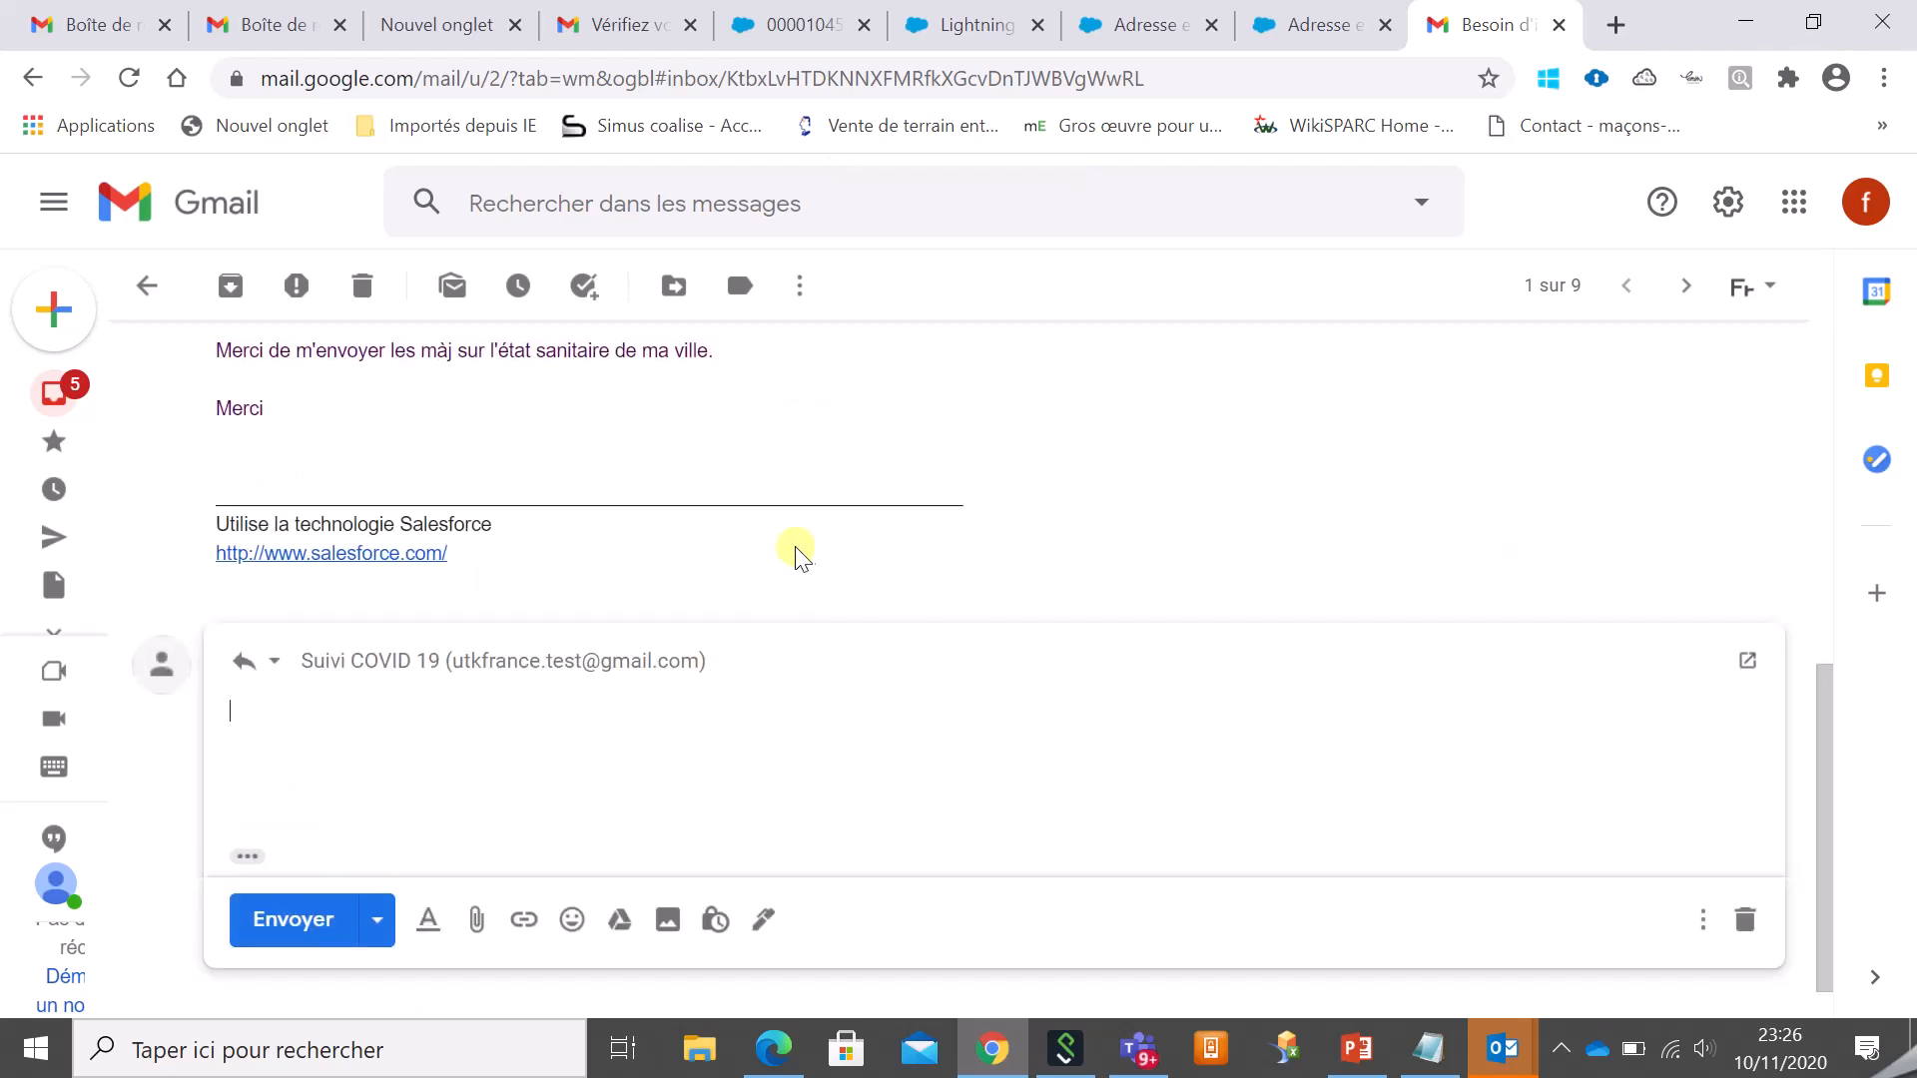
type("Mer")
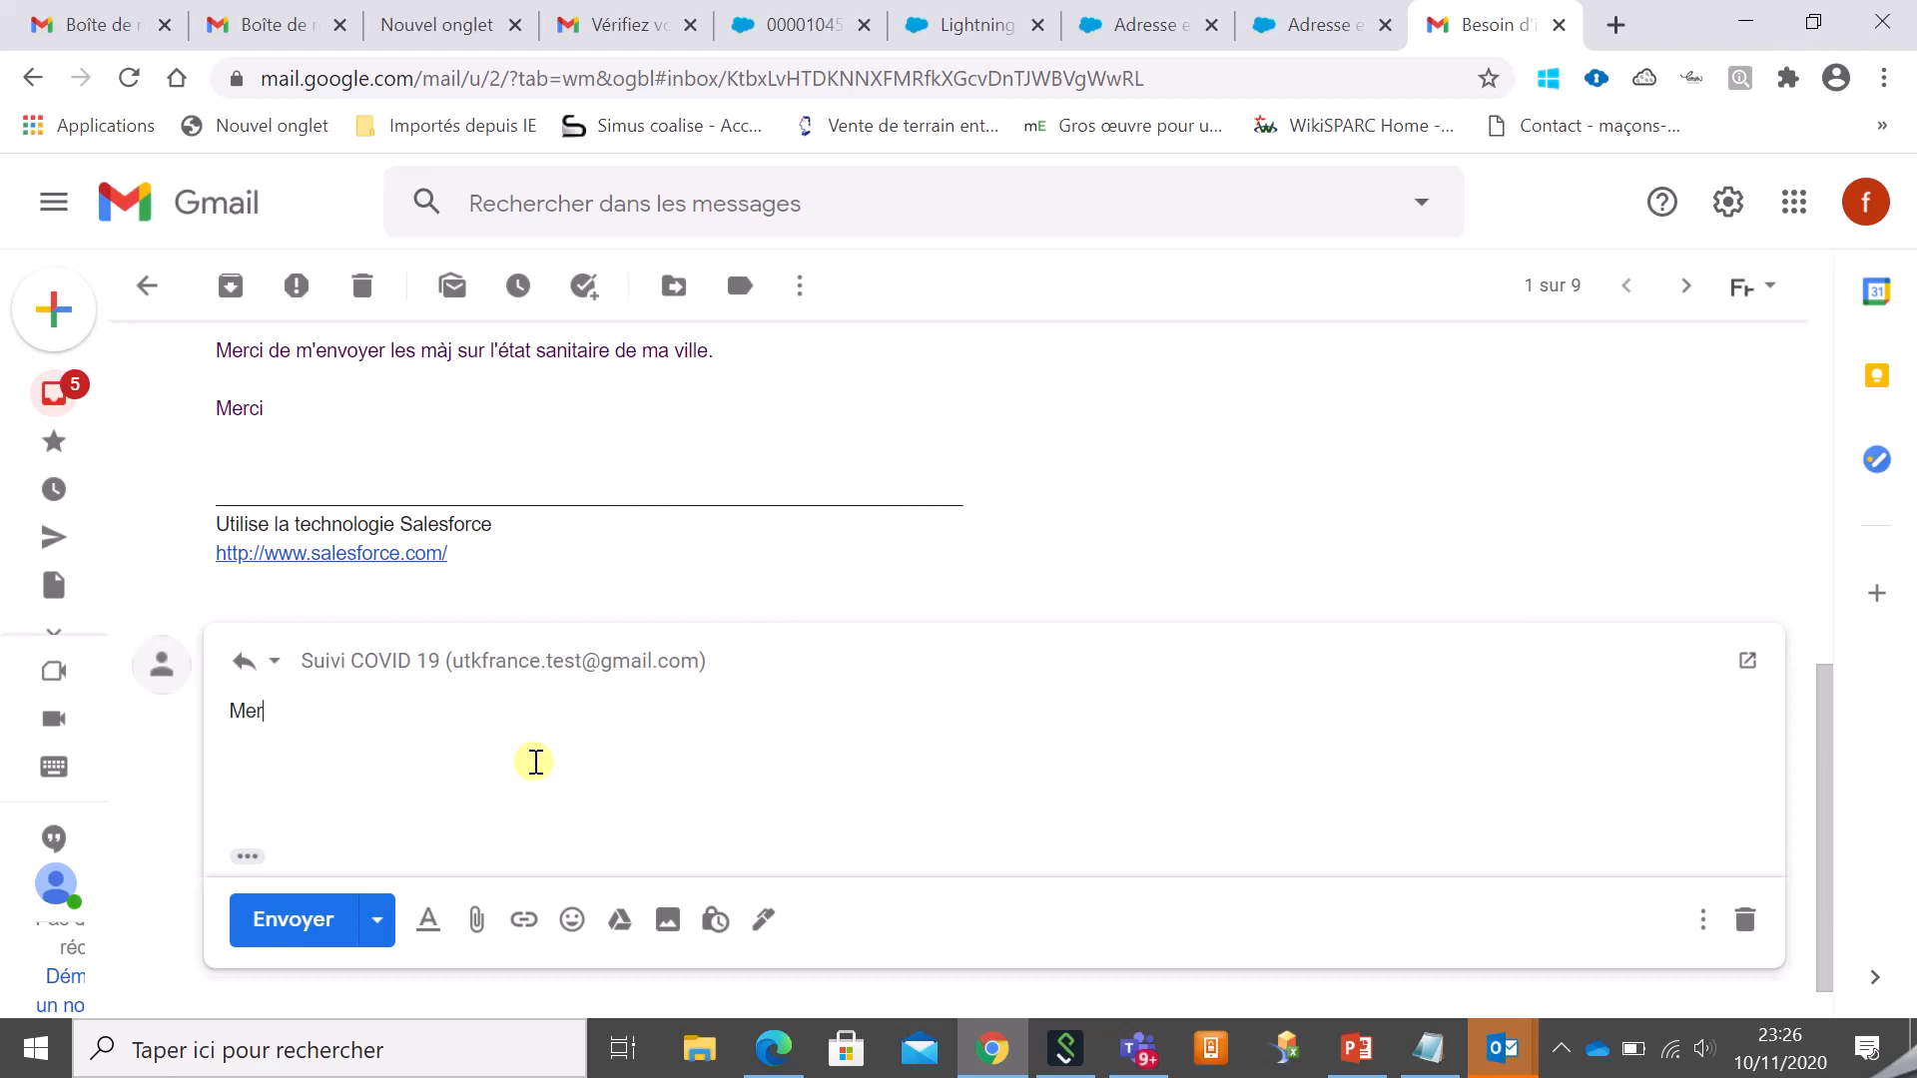
type("ci pour votre réa")
key("Tab")
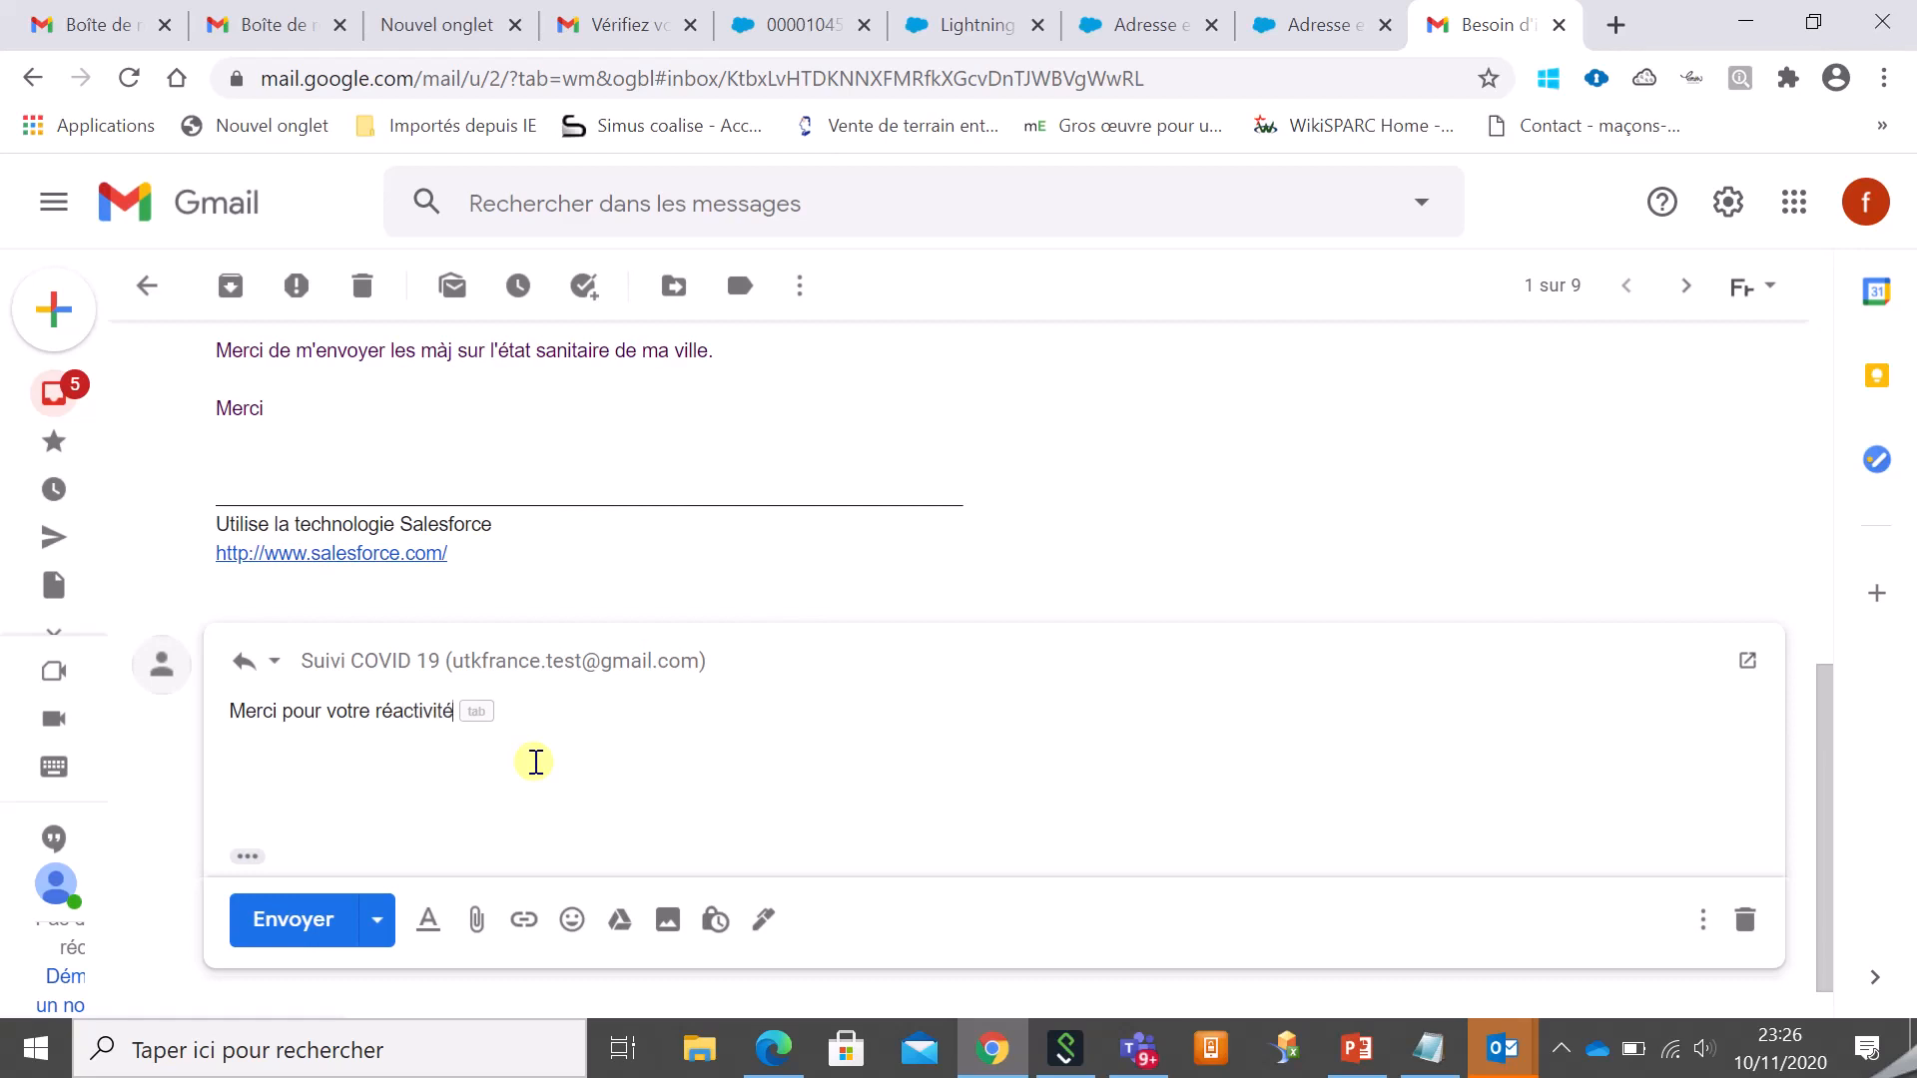
left_click(292, 936)
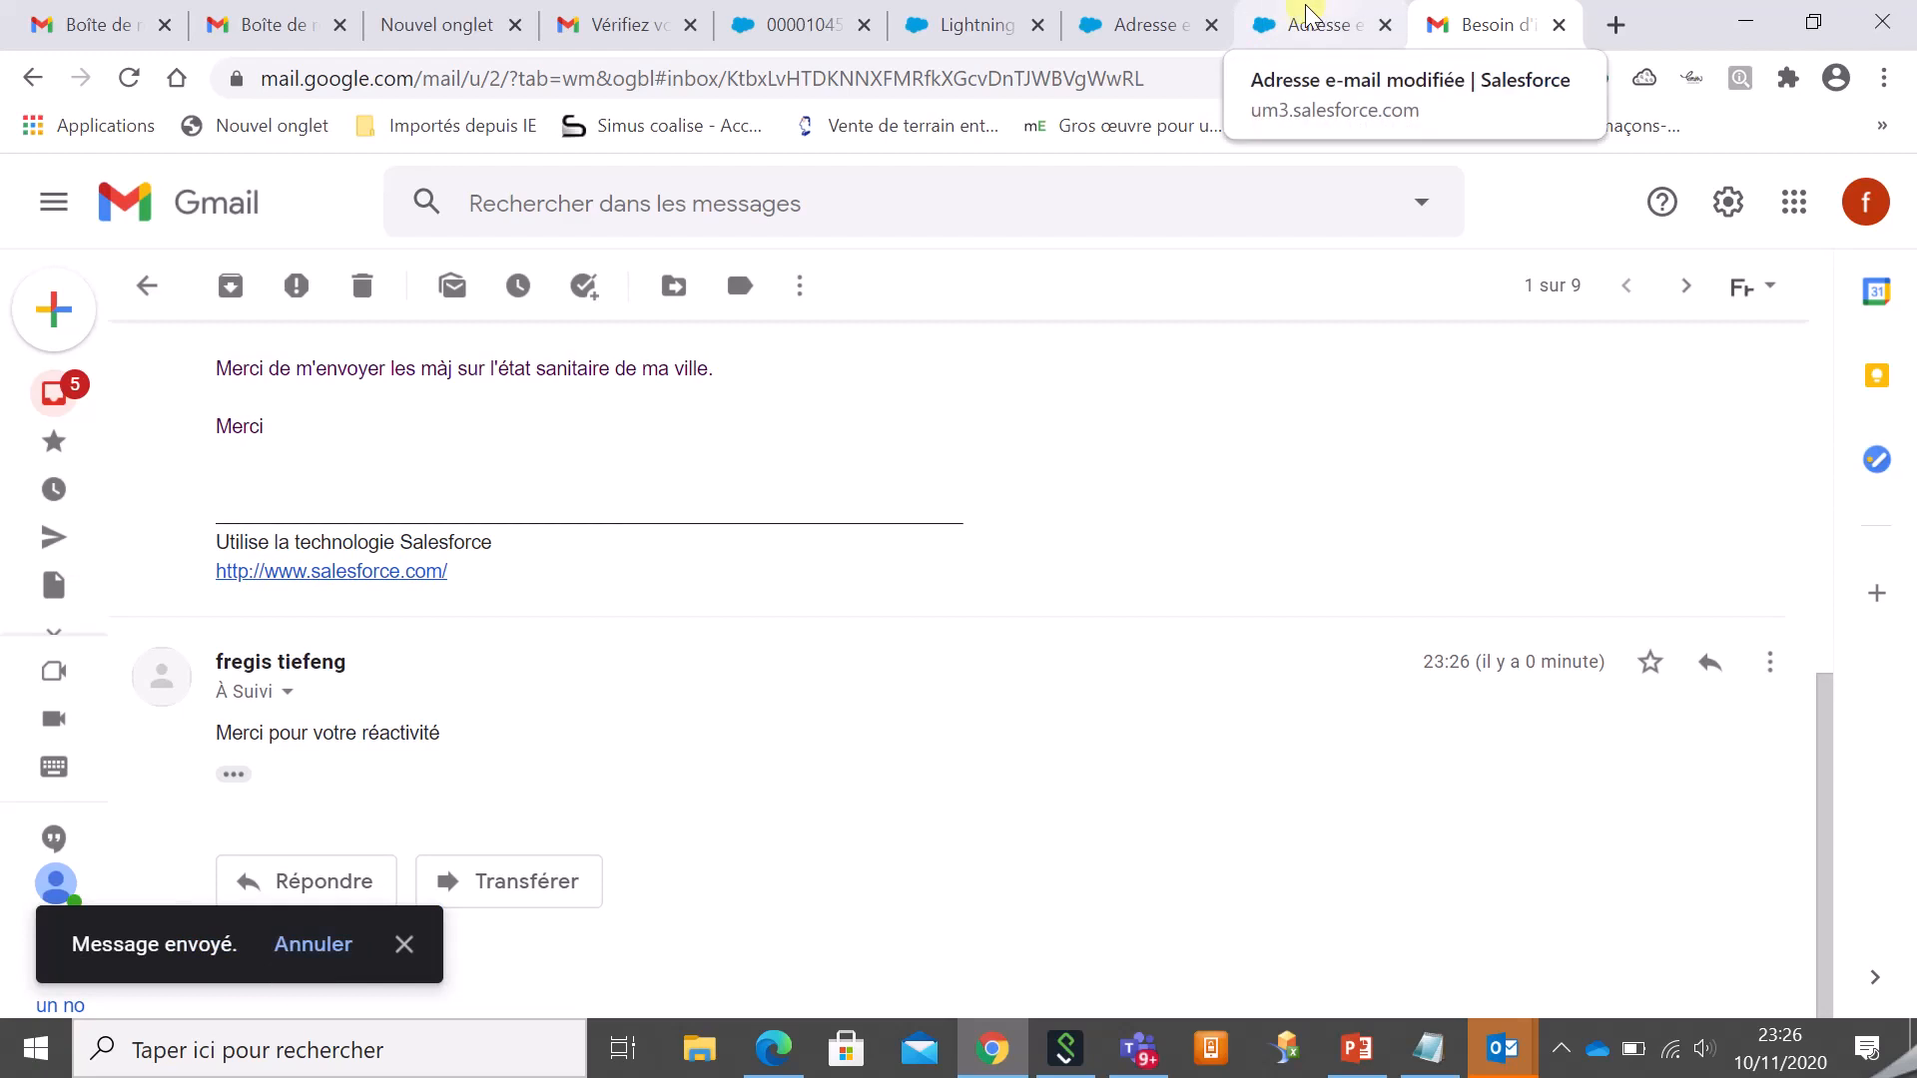
left_click(1318, 18)
left_click(827, 20)
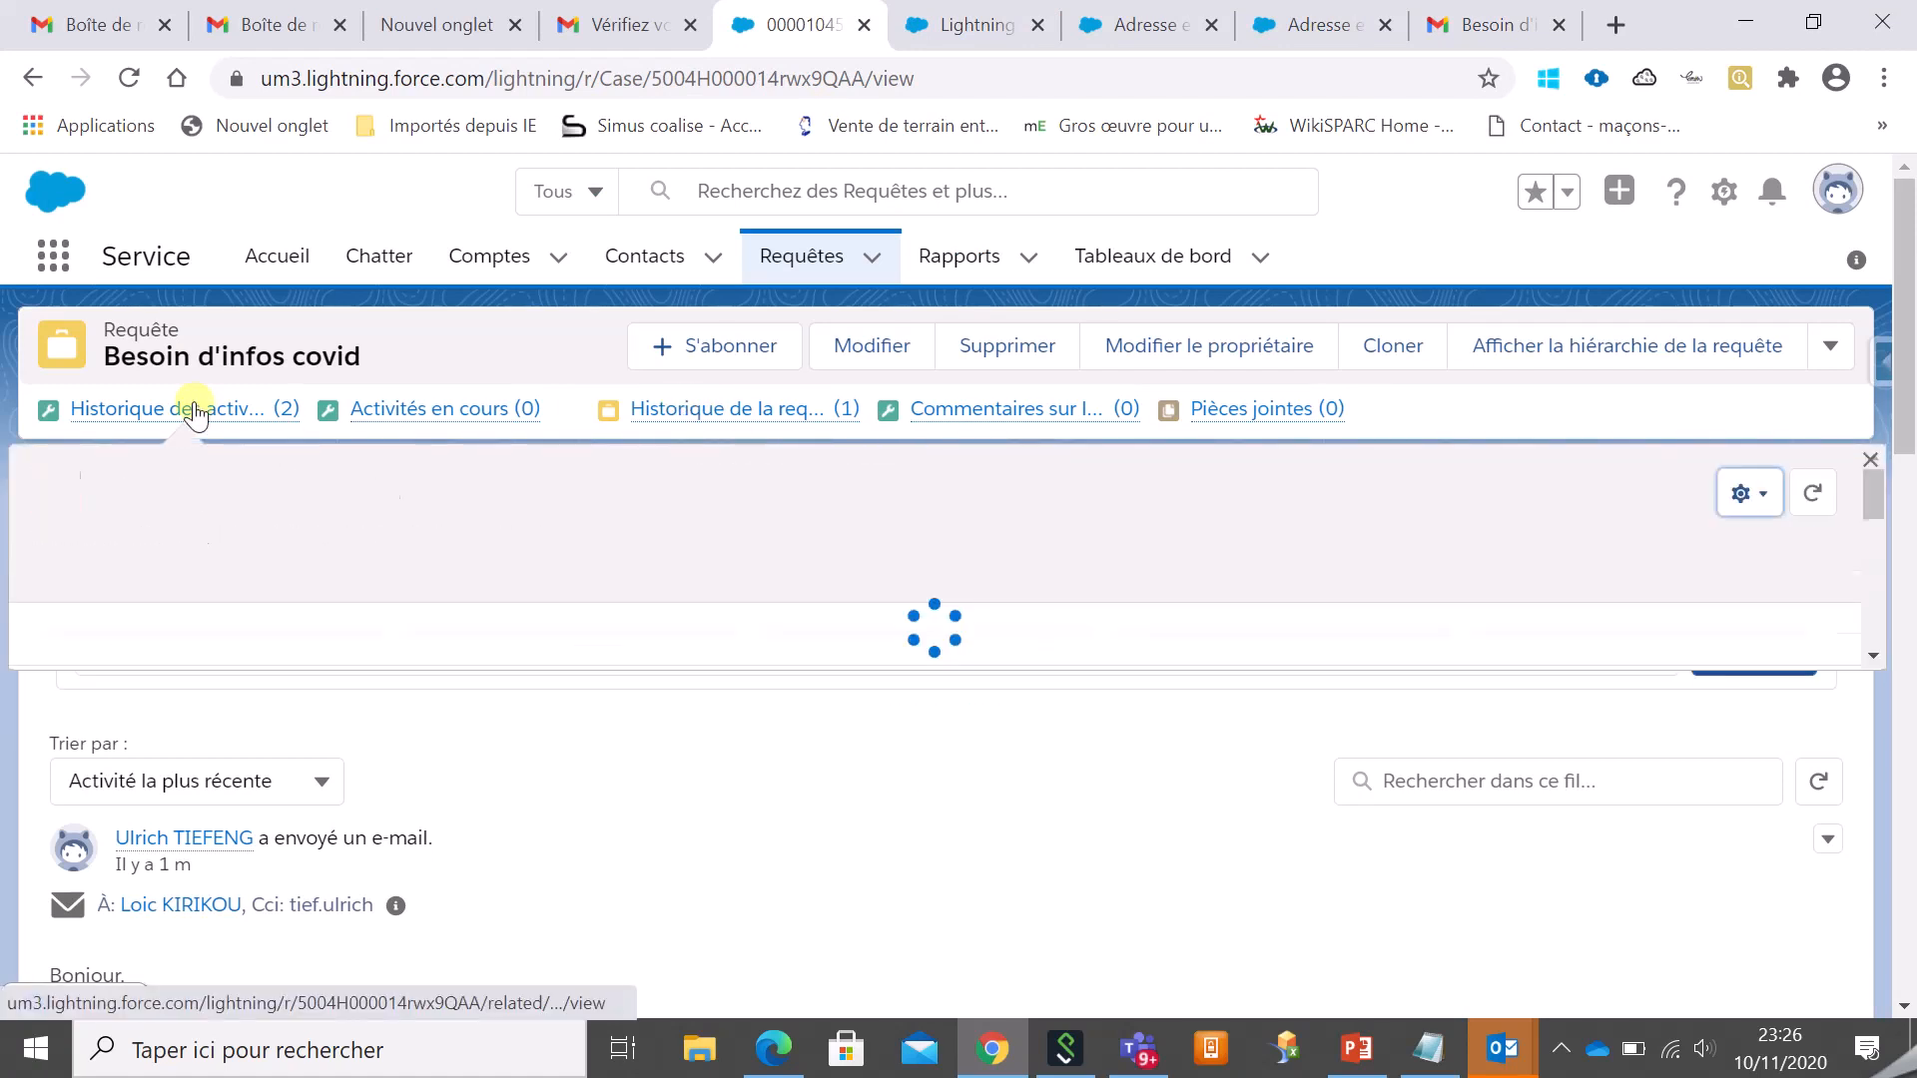
Step: Refresh the case's Historique des activités and open the sent 'RE : Besoin d'infos covid' e-mail
left_click(195, 409)
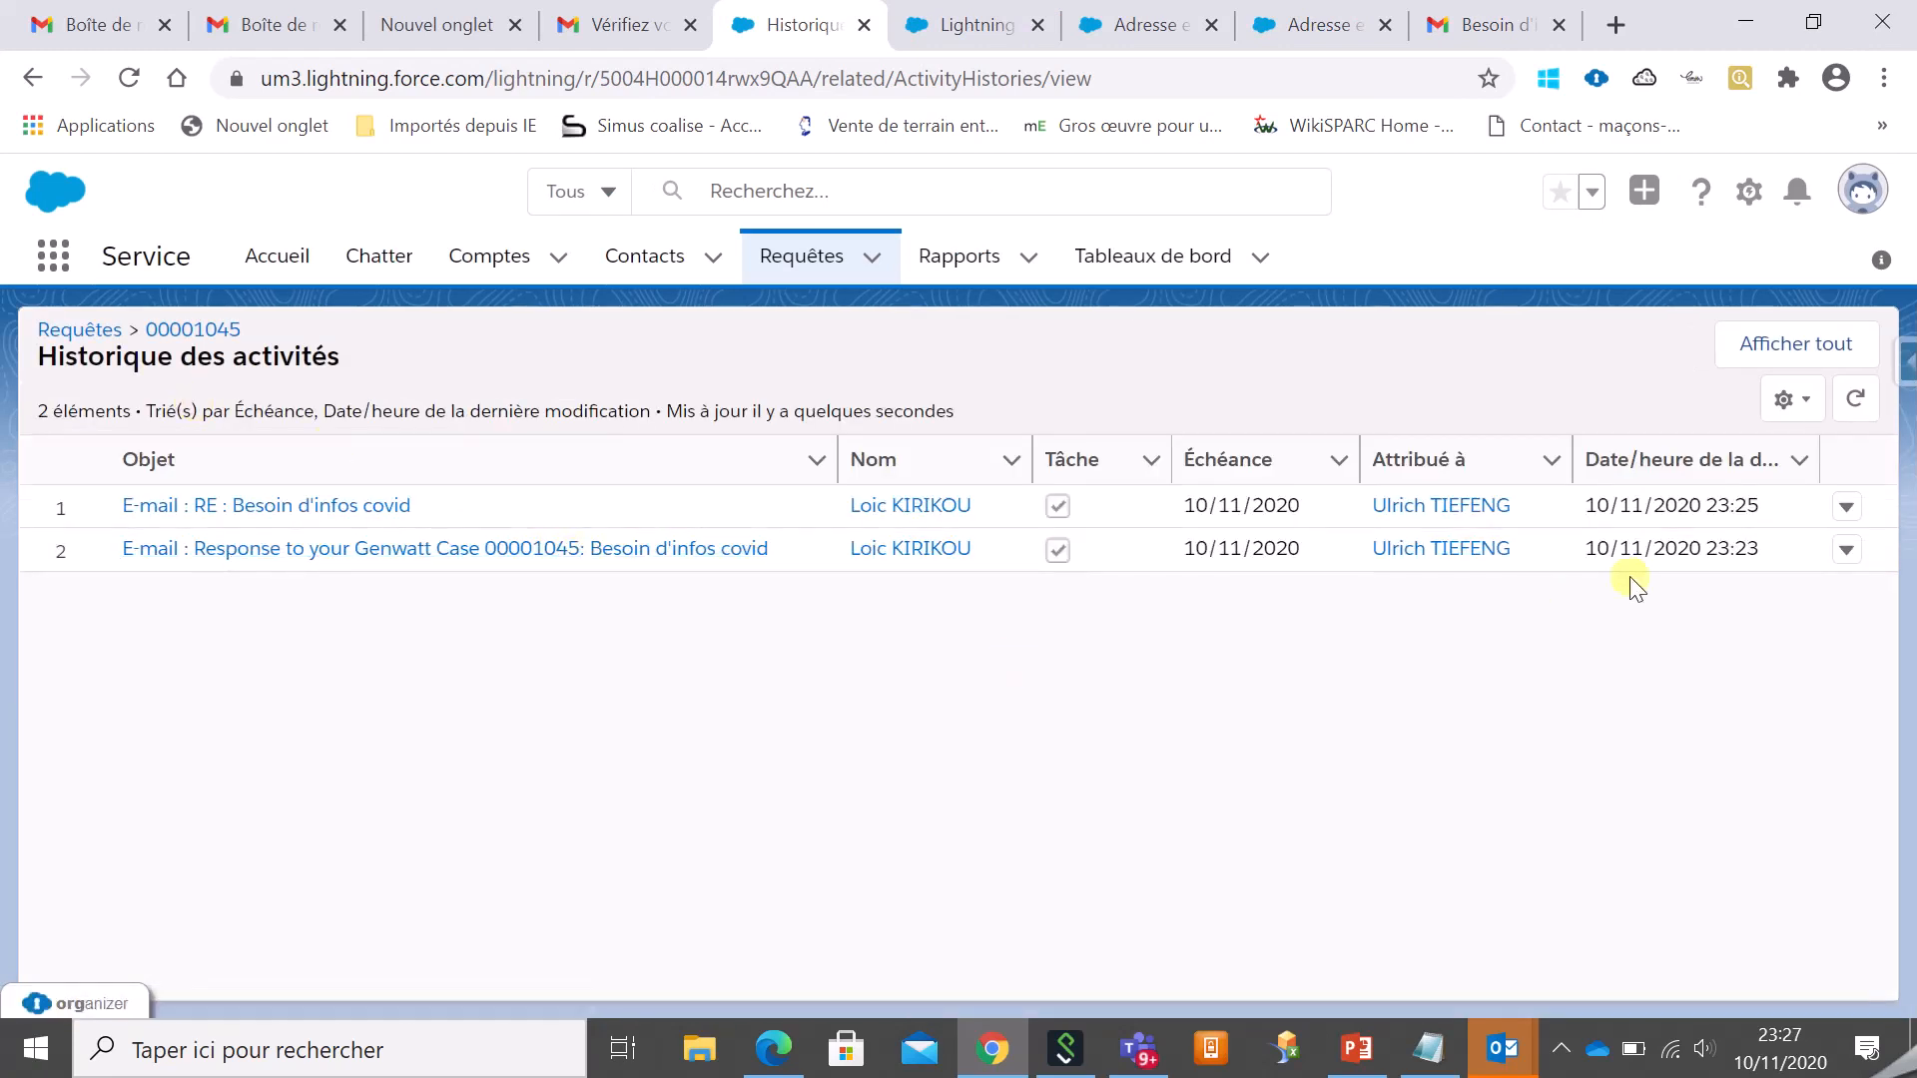
left_click(1855, 400)
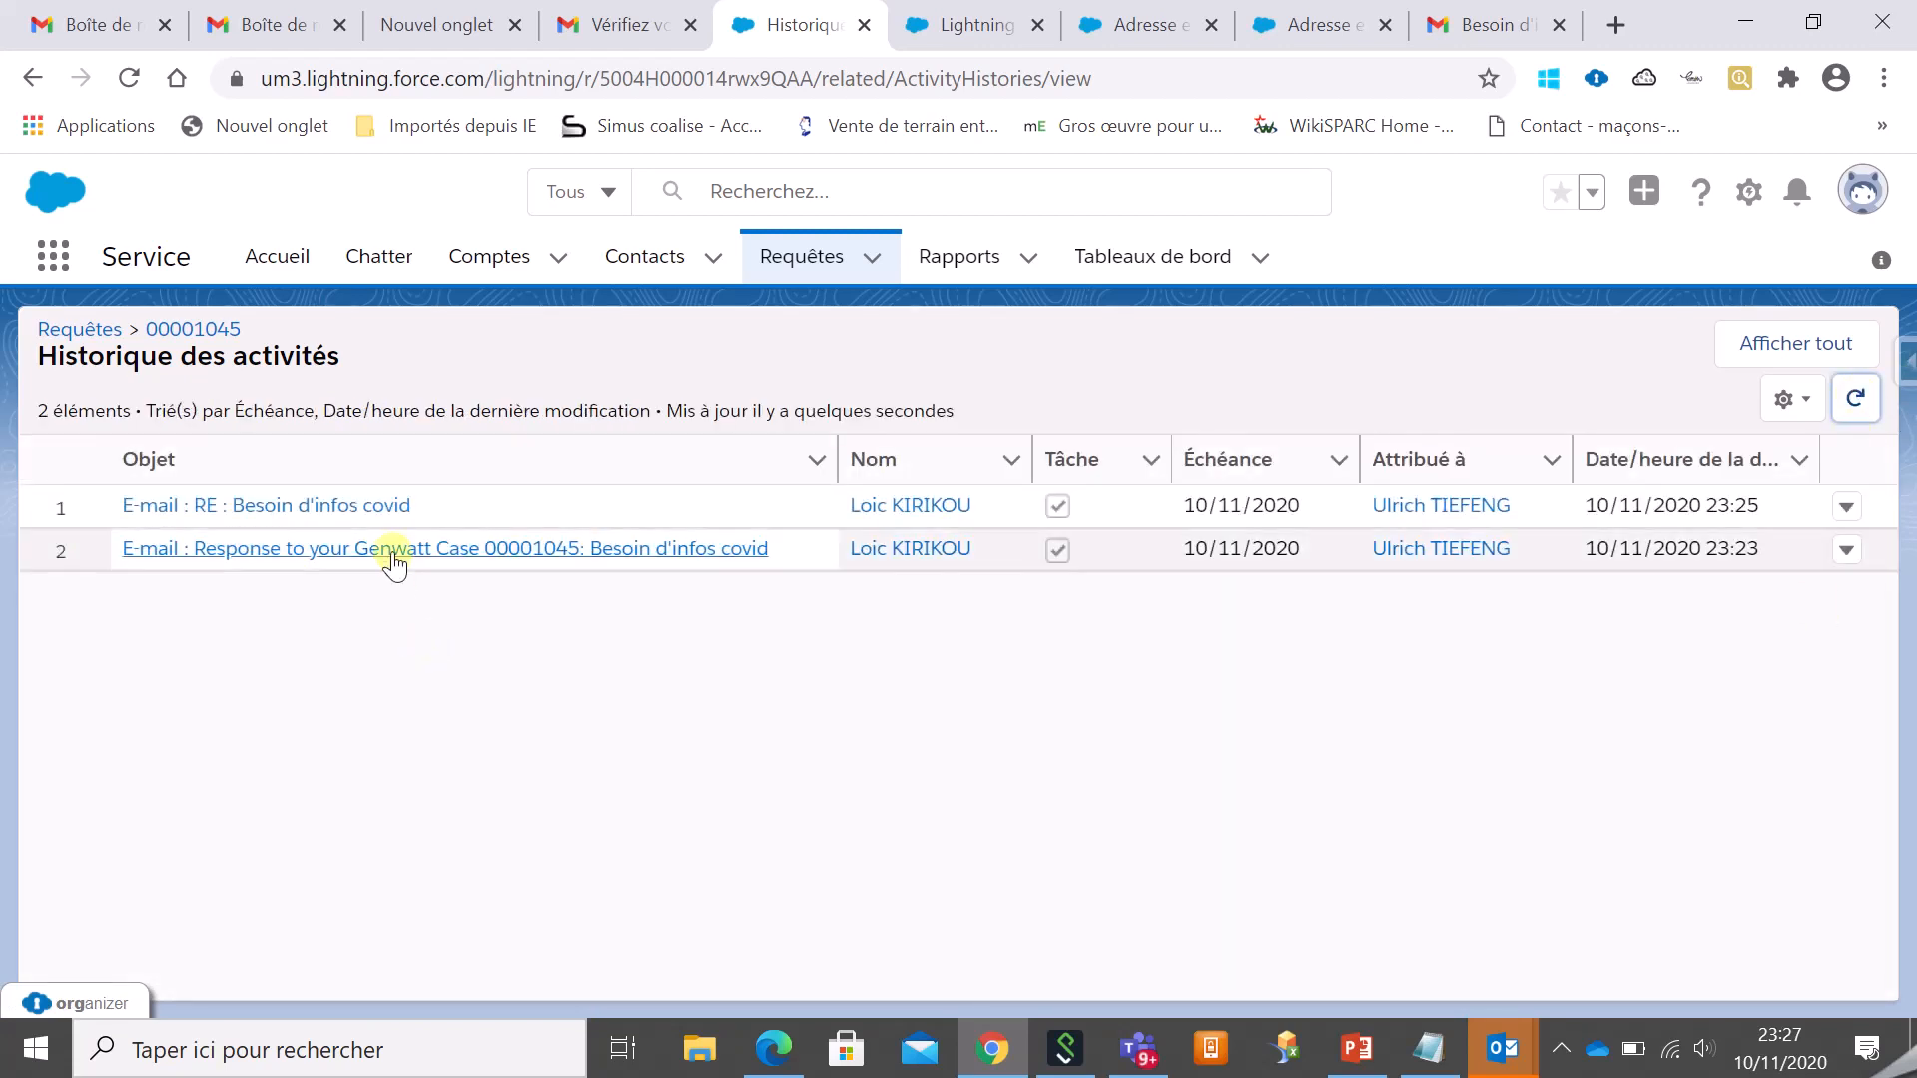
left_click(338, 507)
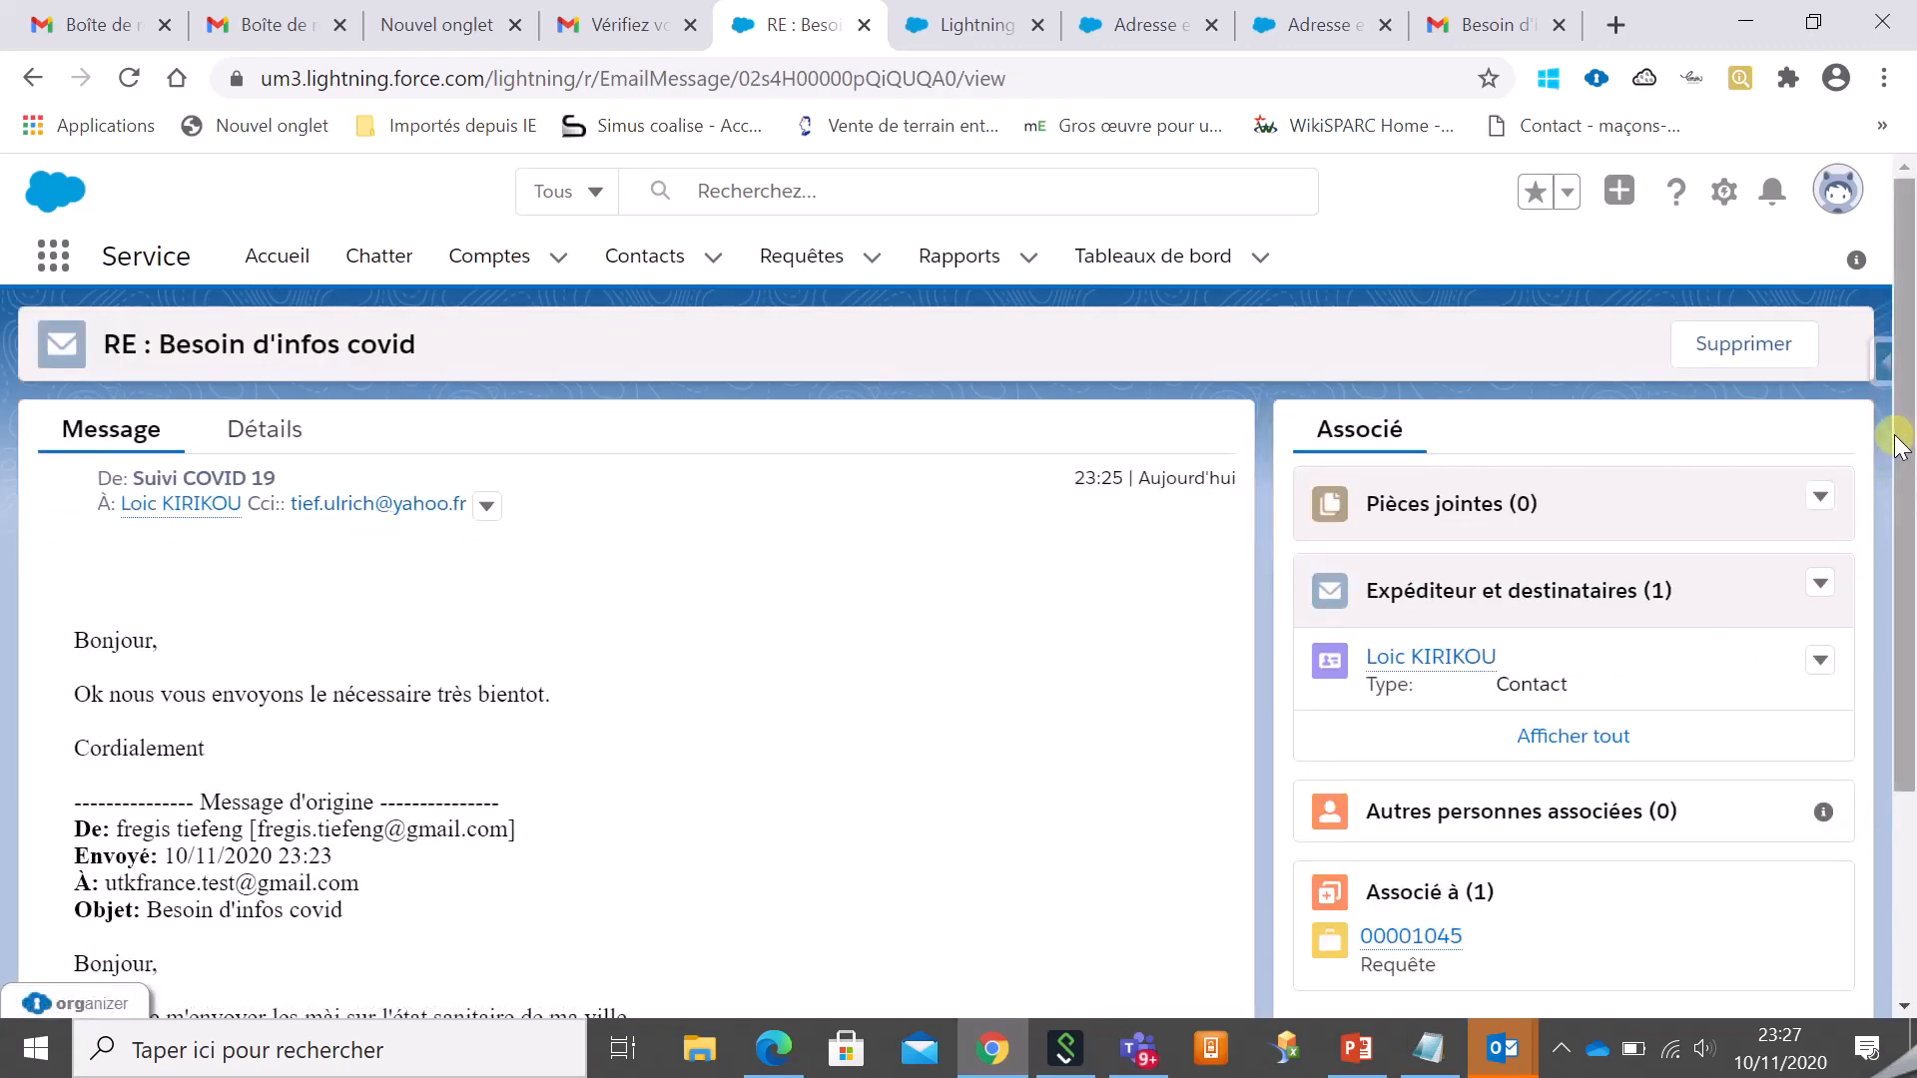
scroll(1897, 651, "down", 3)
left_click_drag(1890, 651, 1897, 454)
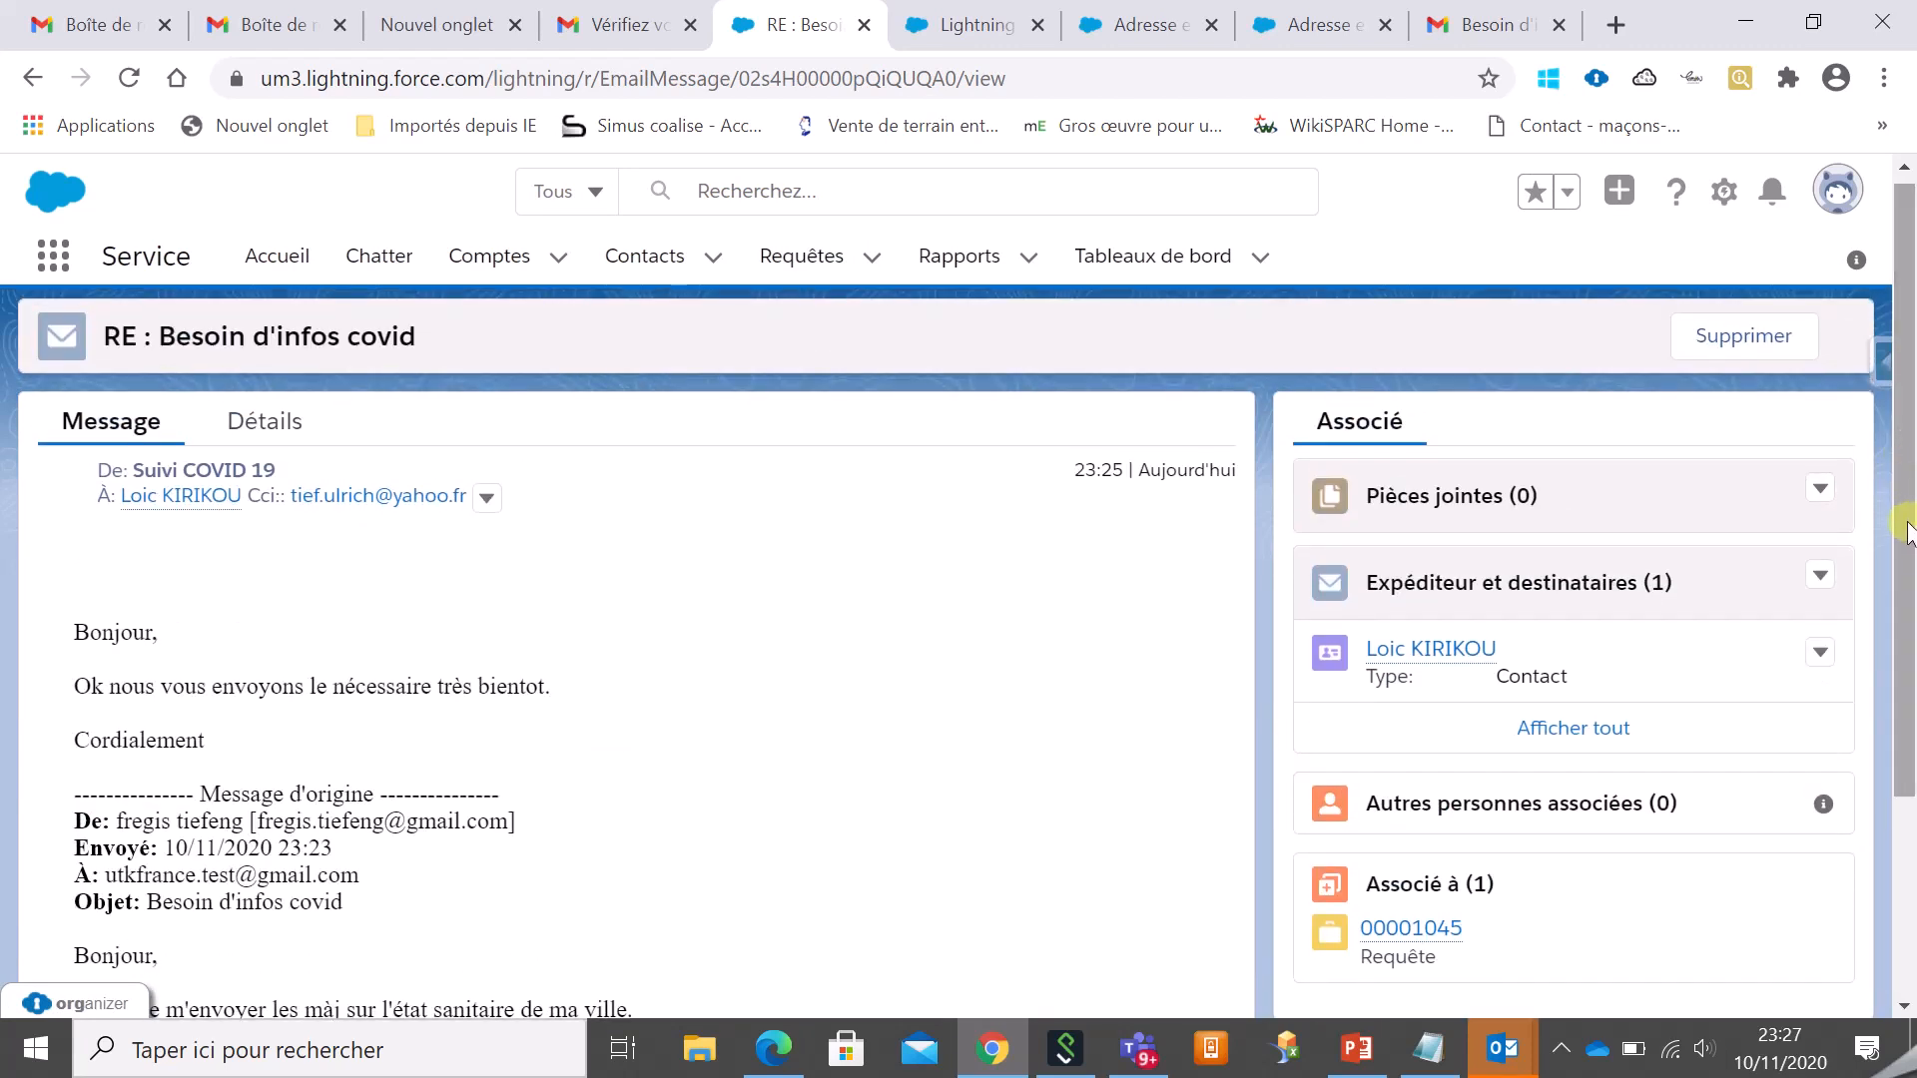
left_click_drag(1906, 529, 1907, 432)
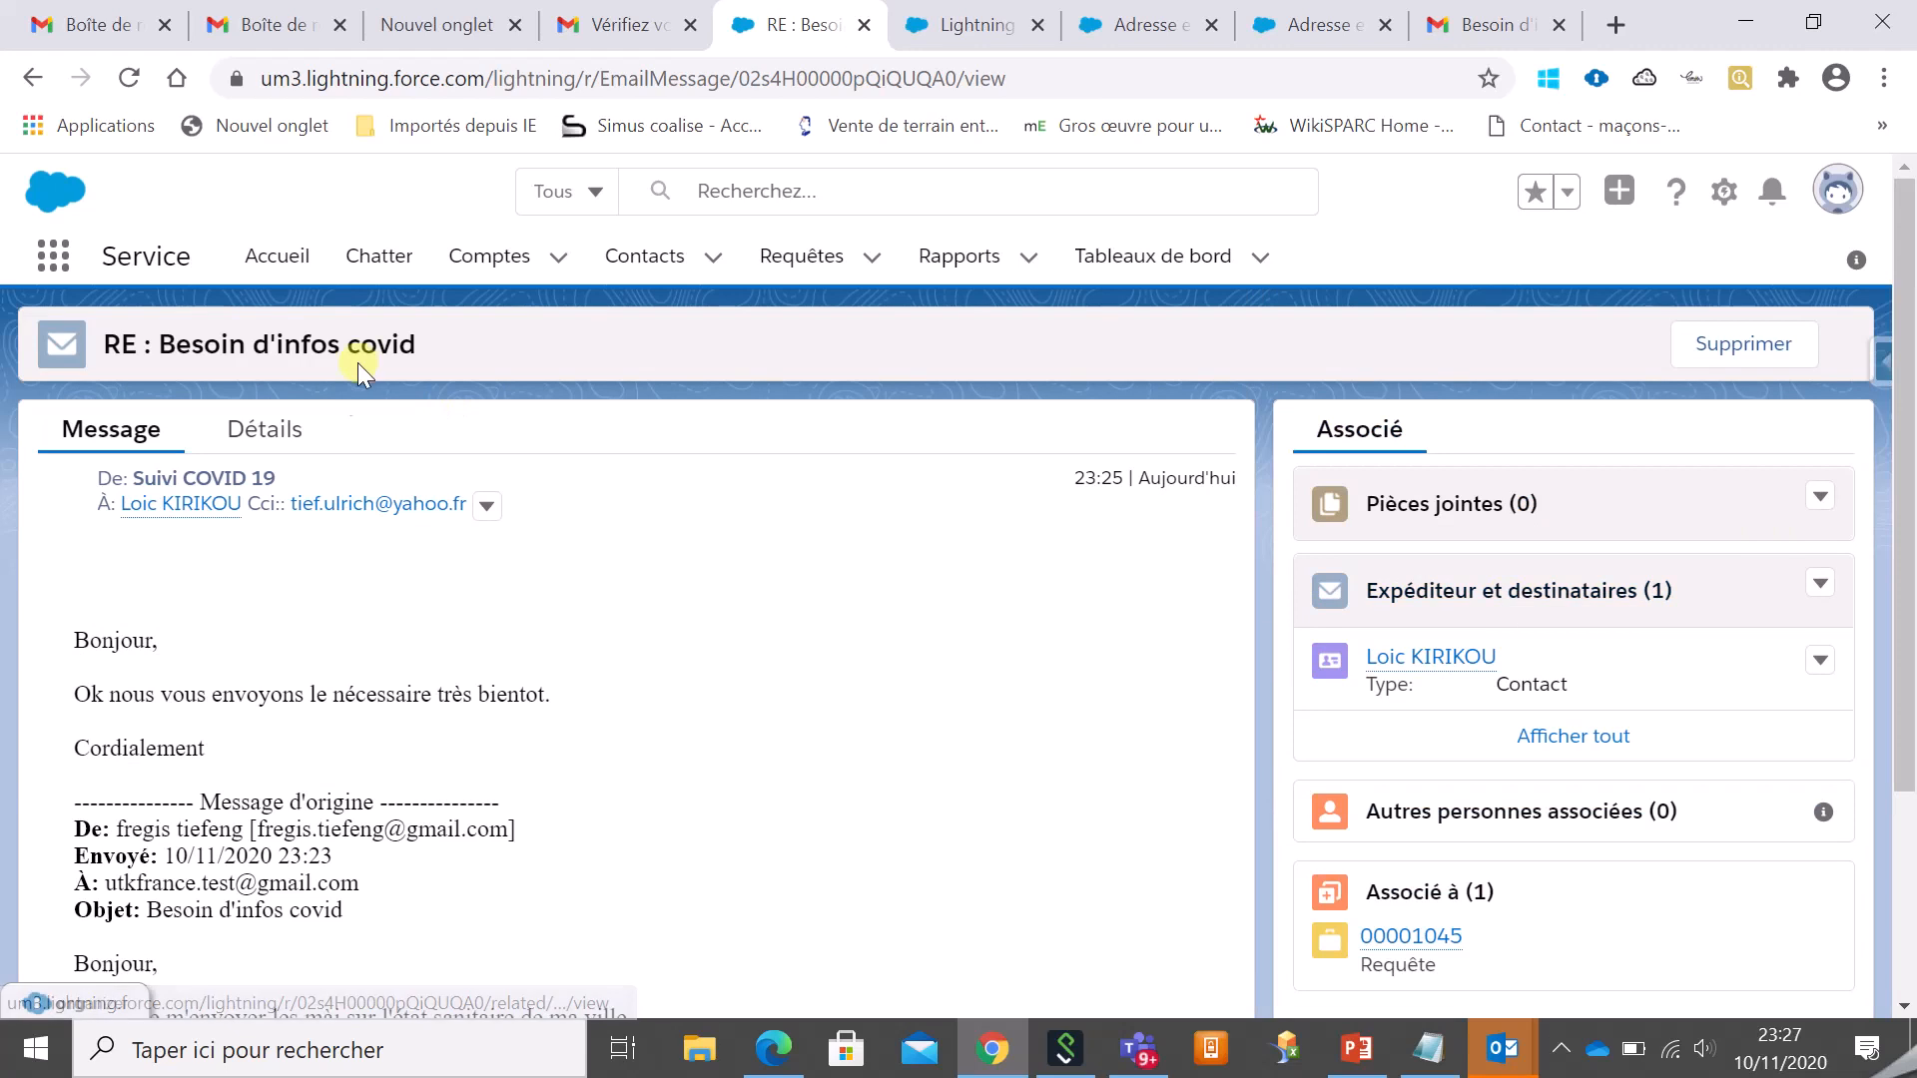
Step: Review the e-mail's Détails fields, then switch back to its Message view
left_click(281, 430)
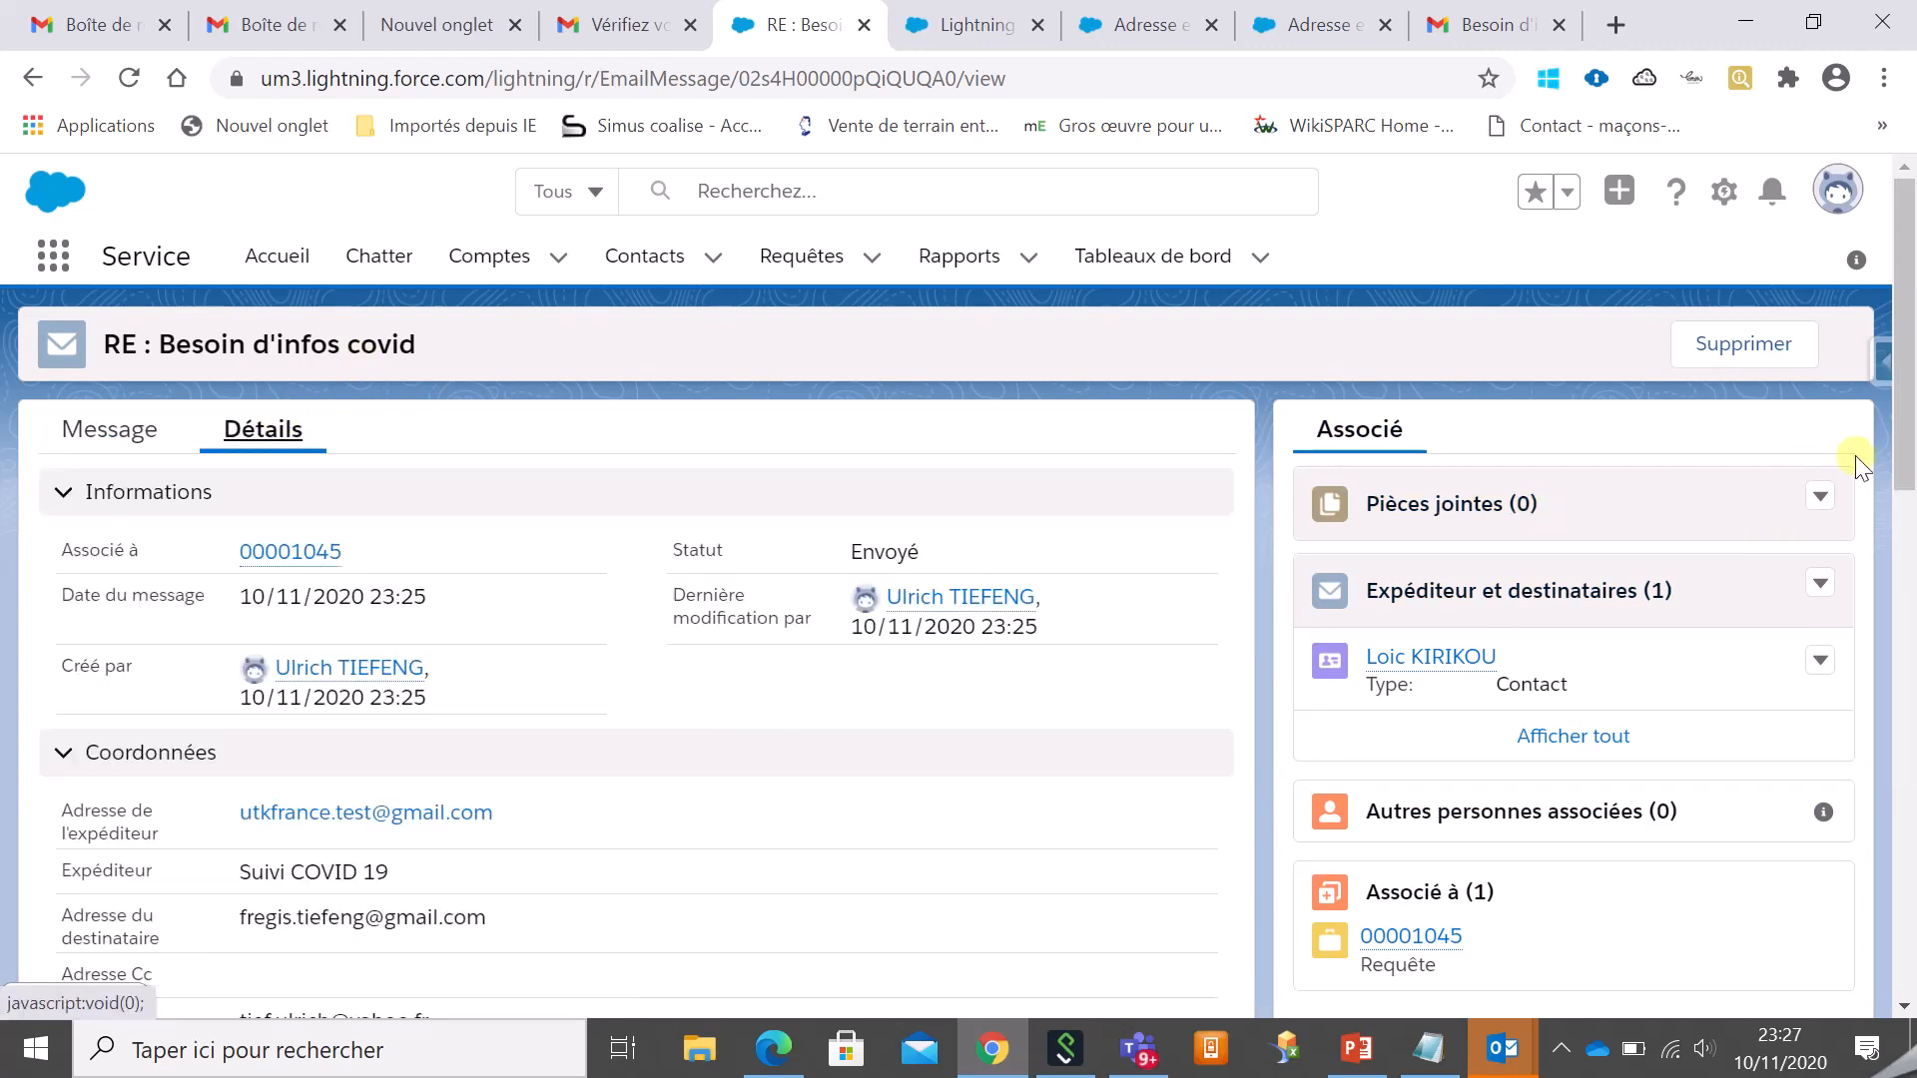
left_click_drag(1907, 375, 1867, 1013)
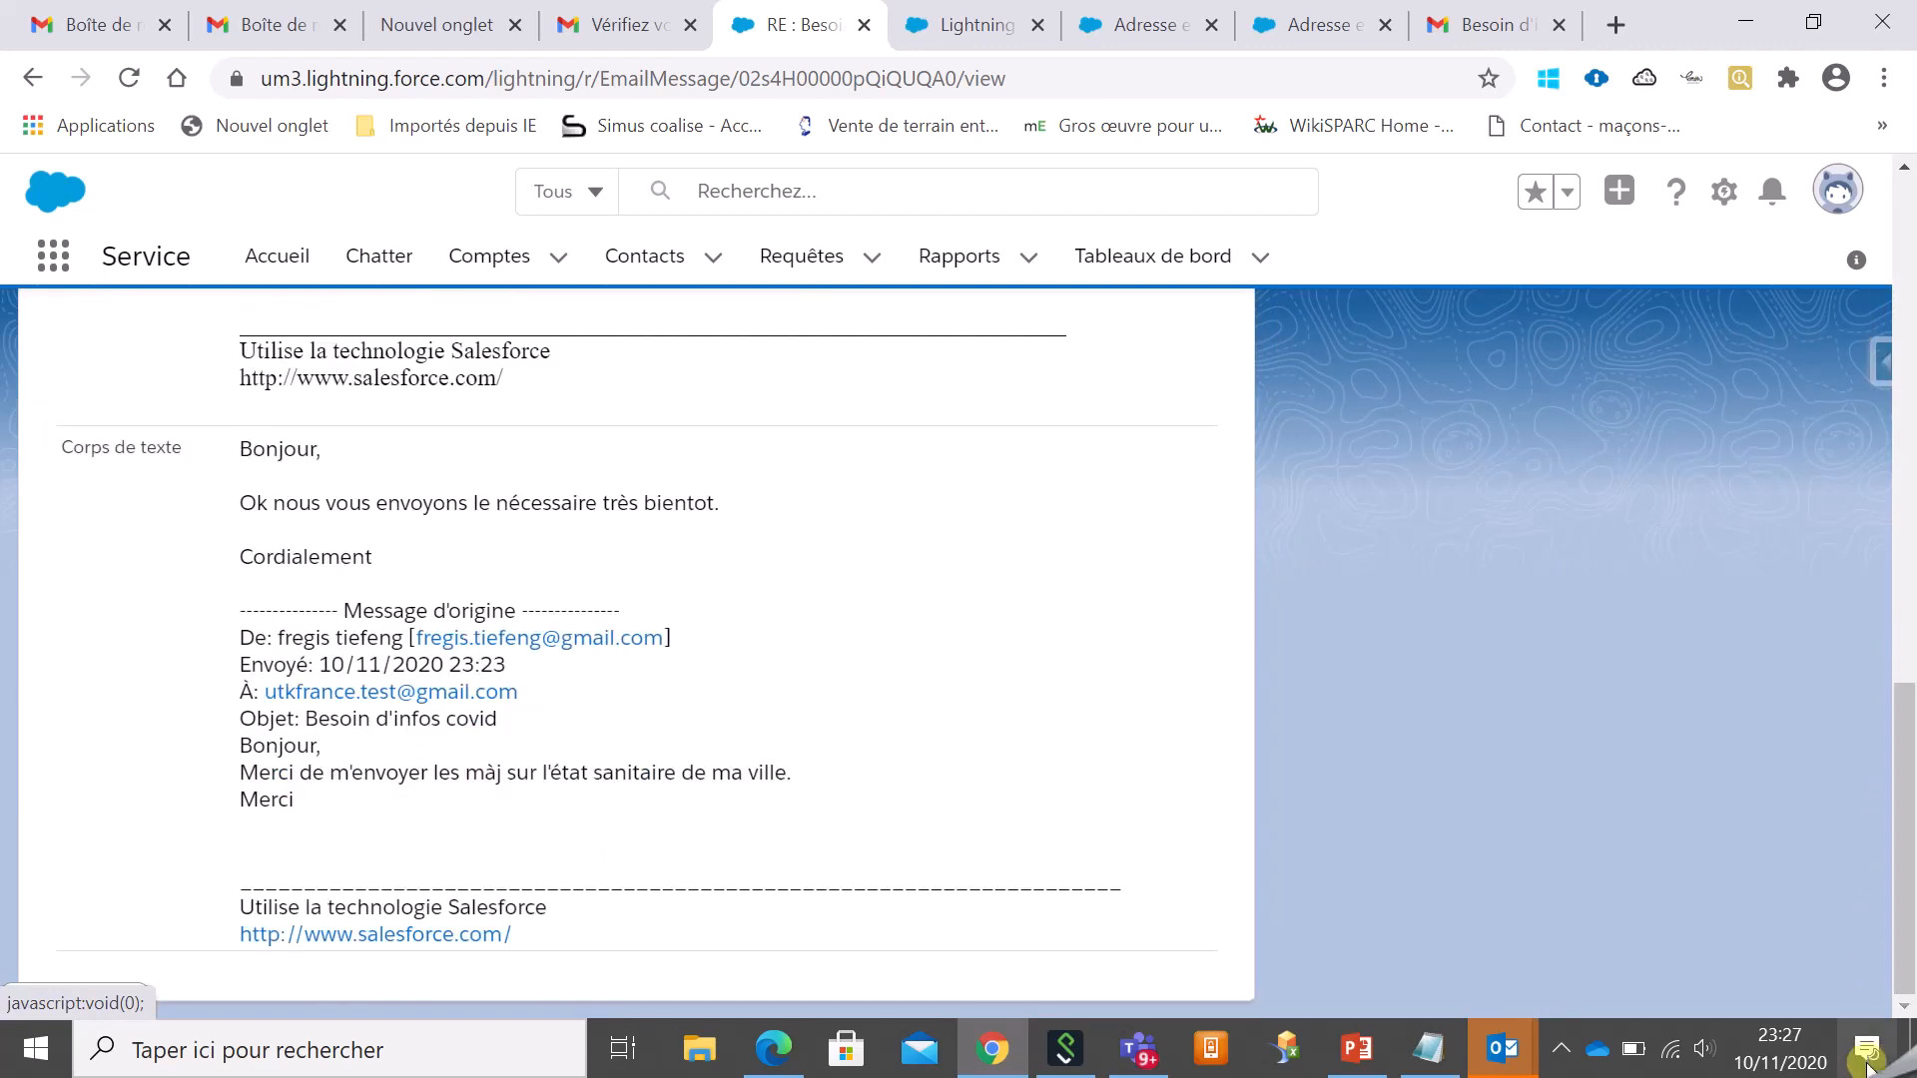
left_click_drag(1907, 813, 1911, 188)
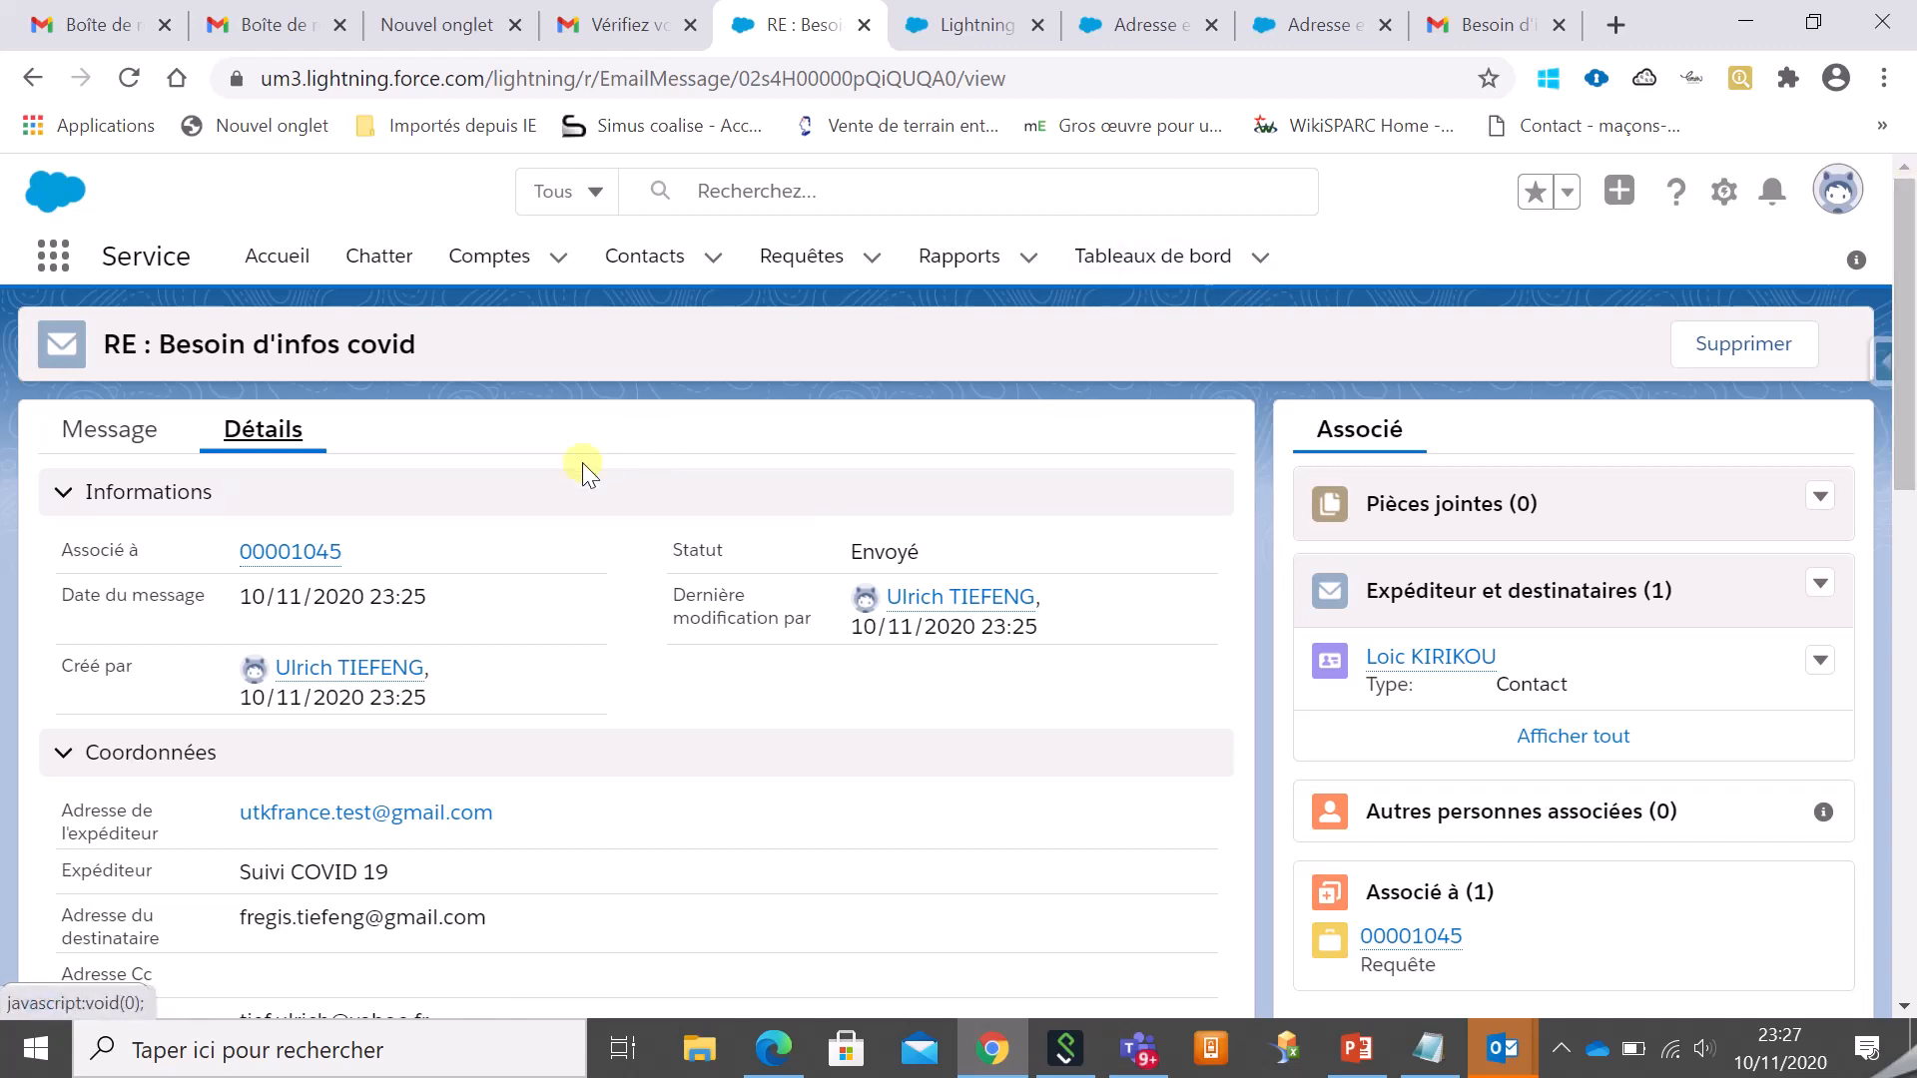
left_click(122, 428)
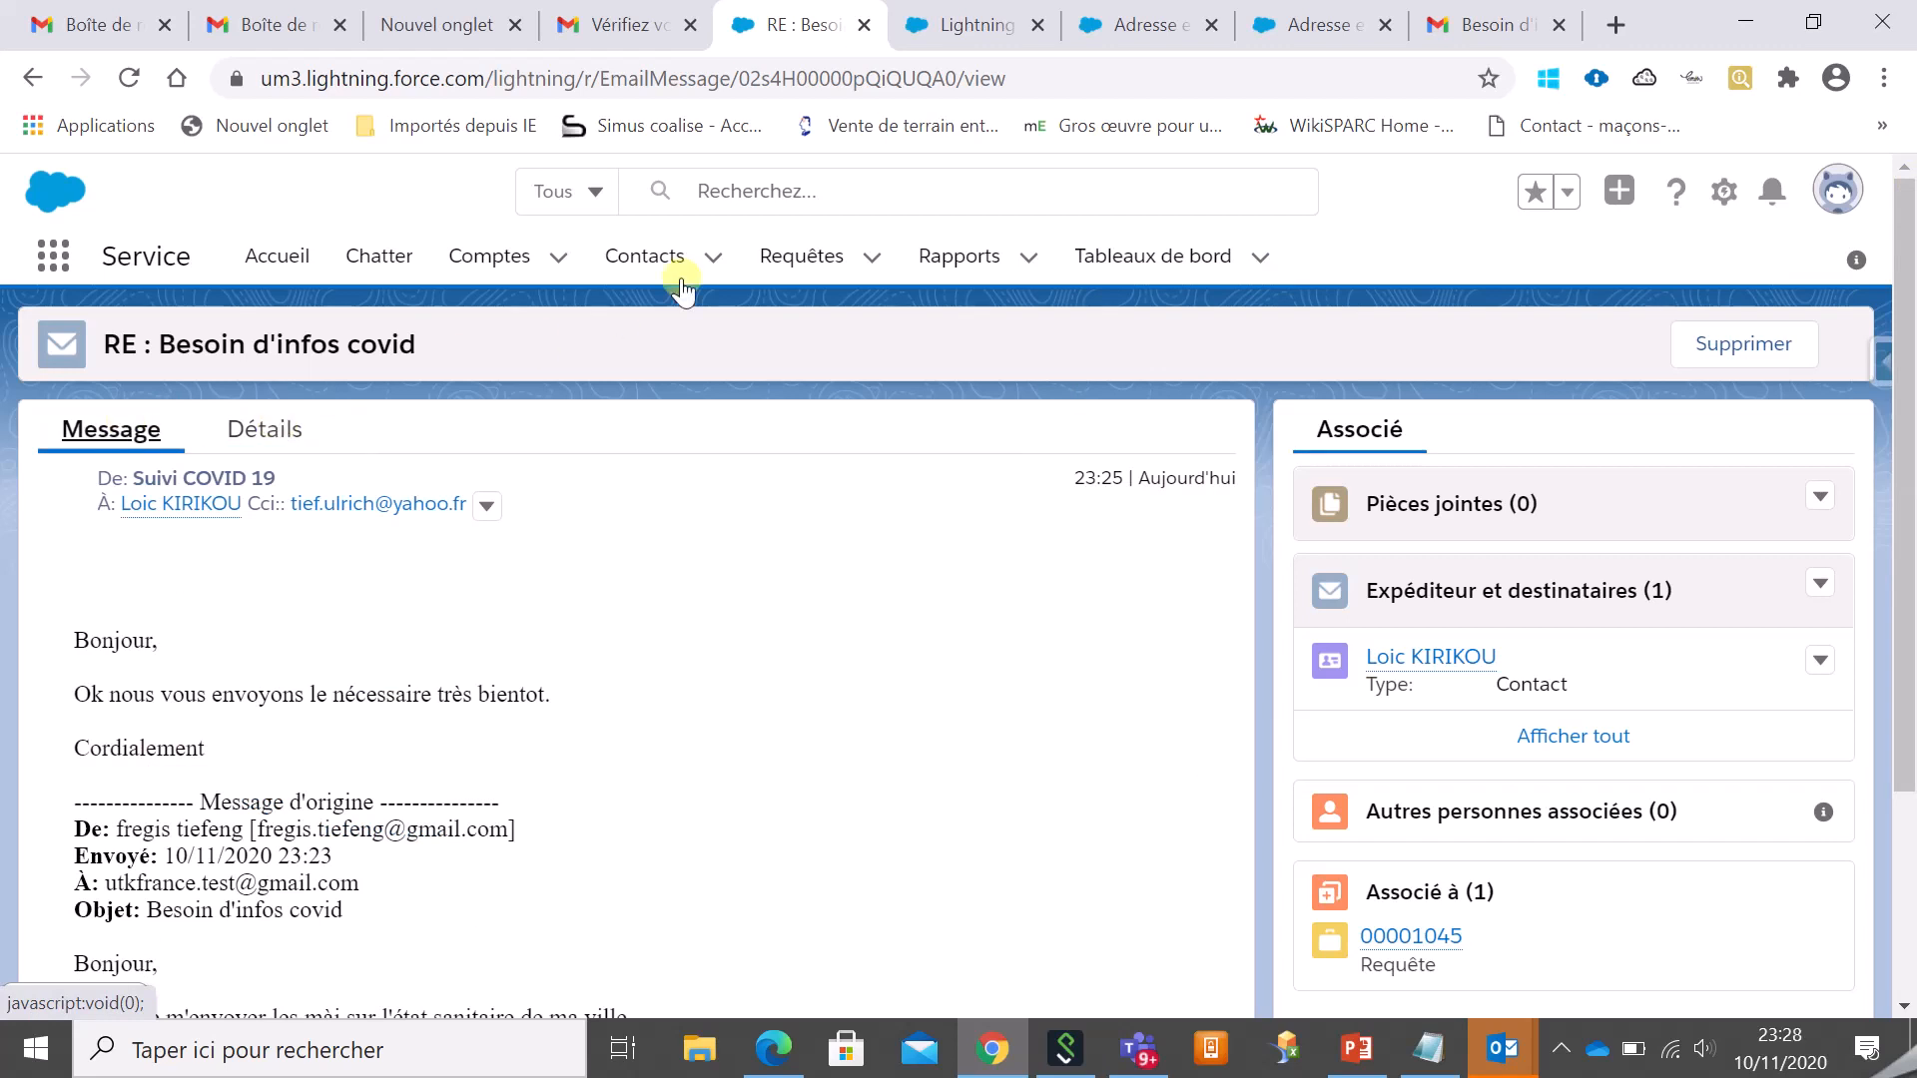
Step: Sort the Requêtes list by Objet and open case 00001045 'Besoin d'infos covid'
left_click(778, 263)
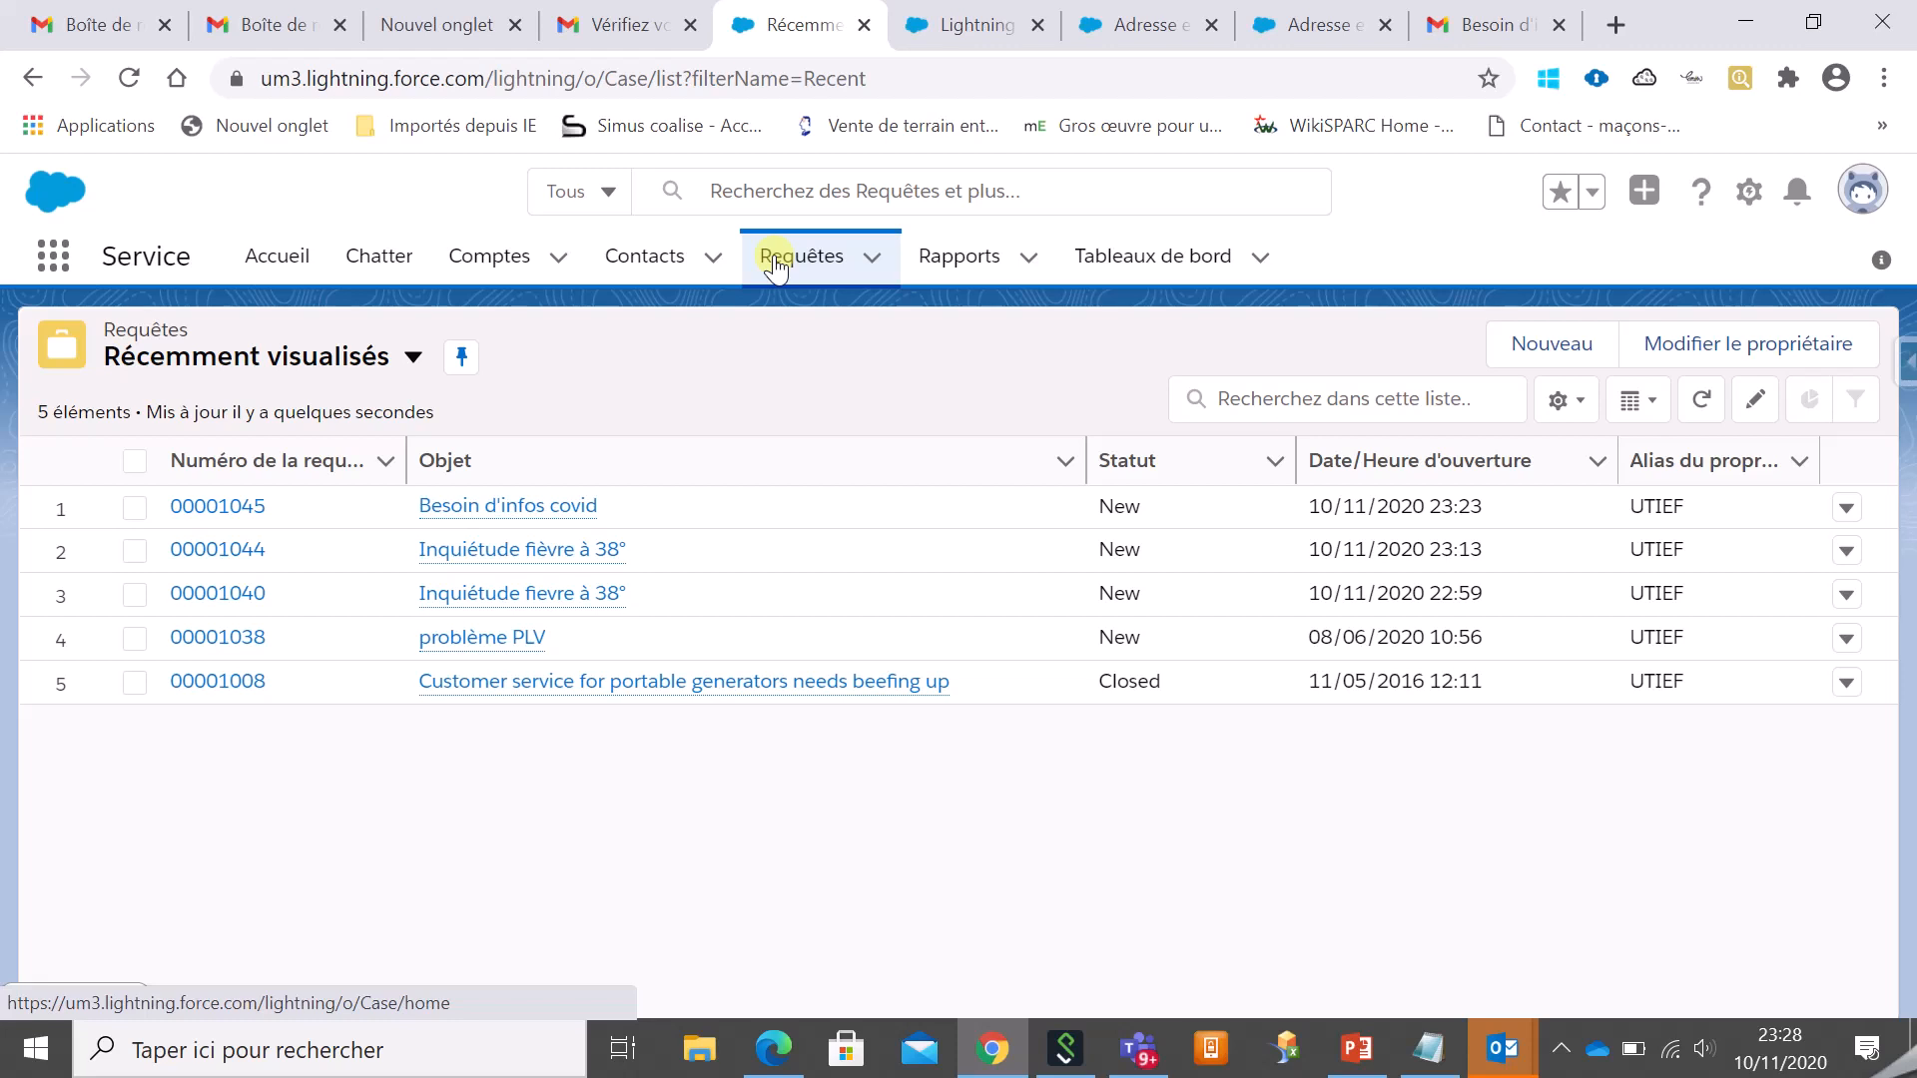
left_click(555, 465)
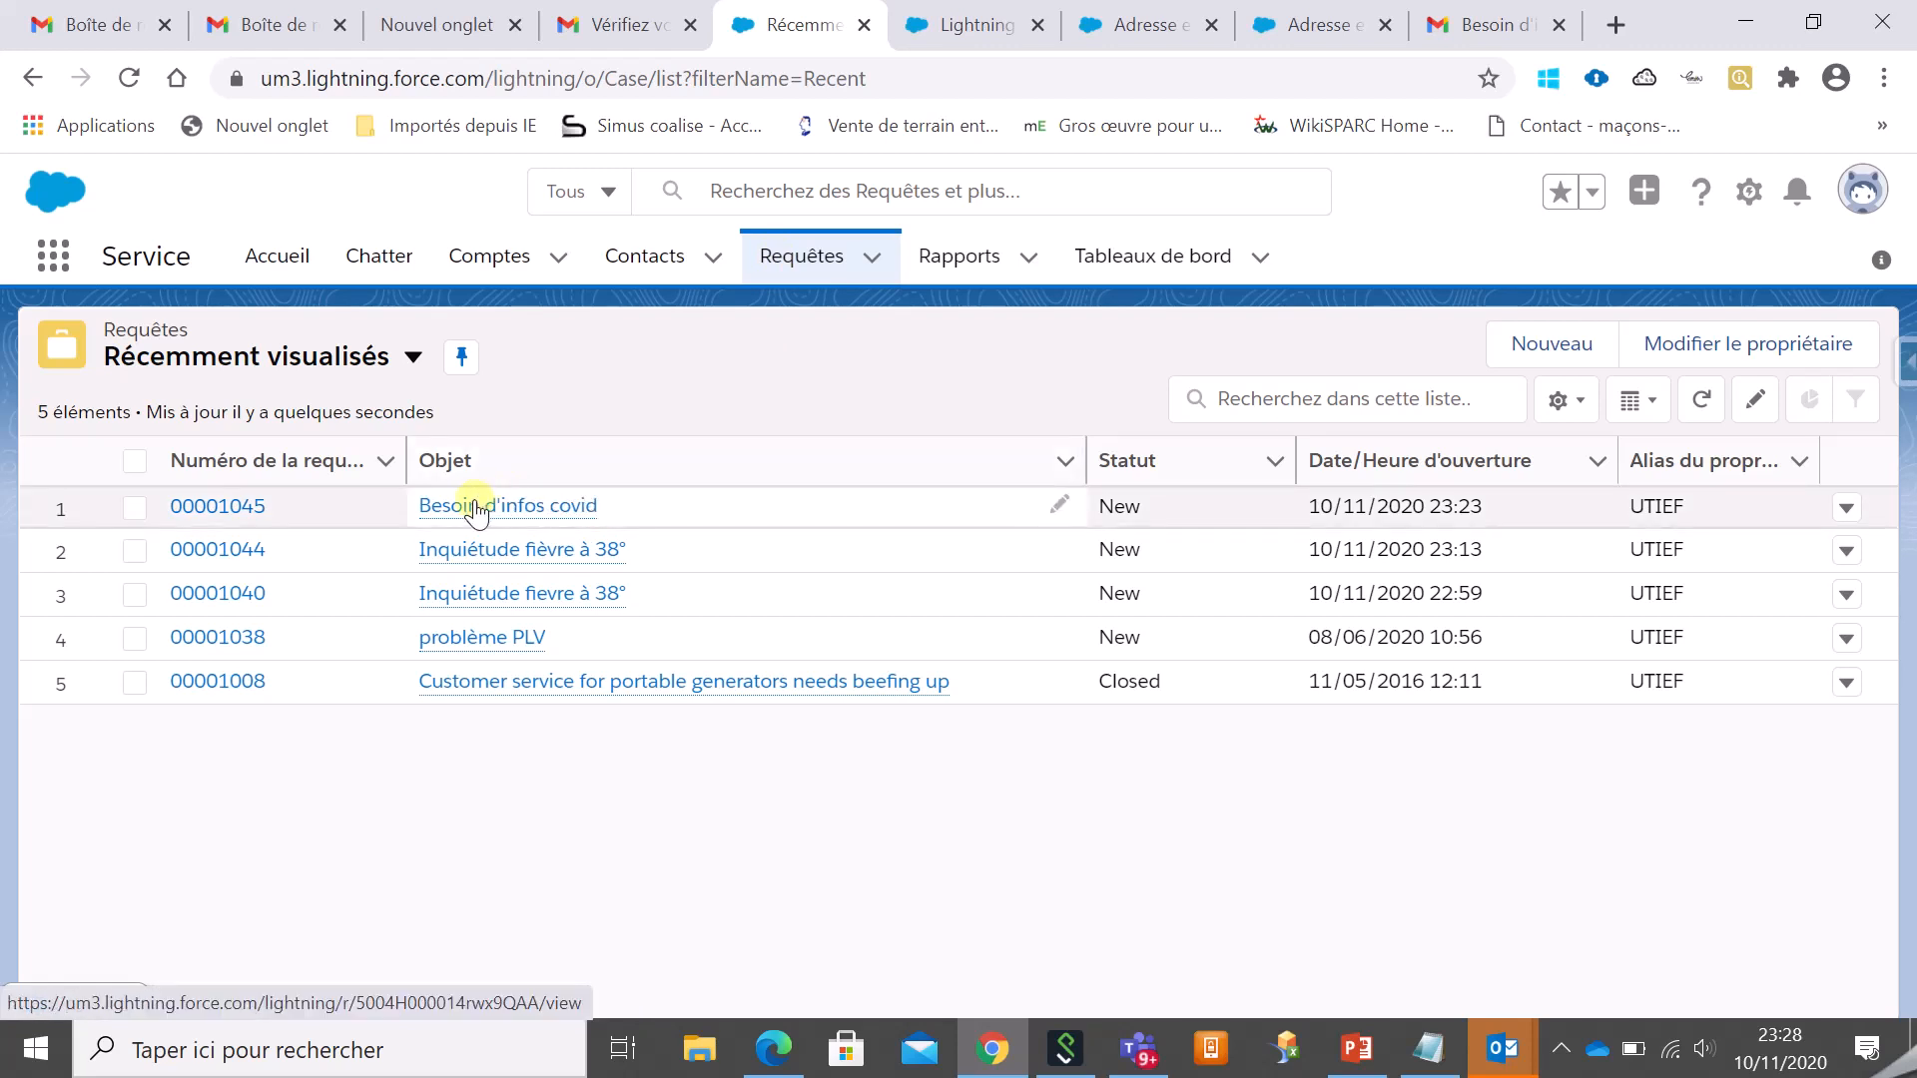
mouse_move(461, 511)
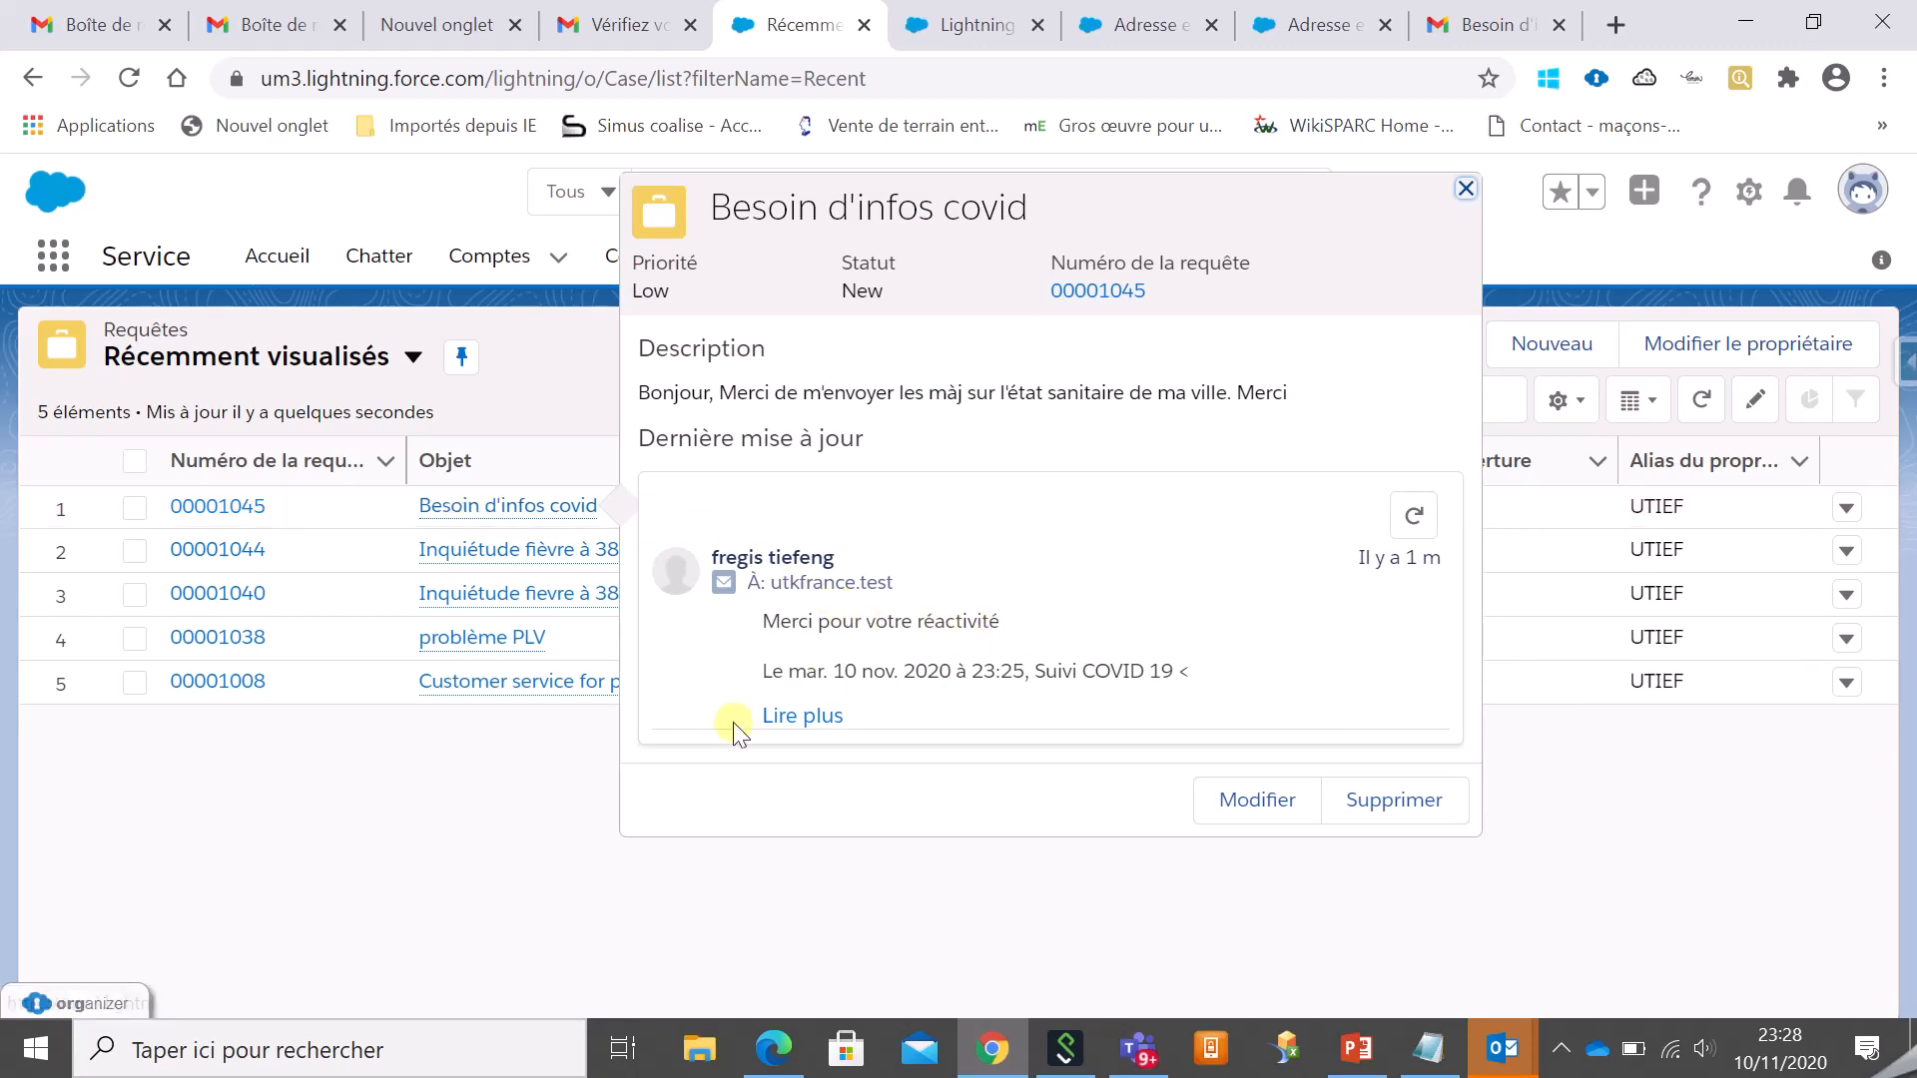
left_click(232, 511)
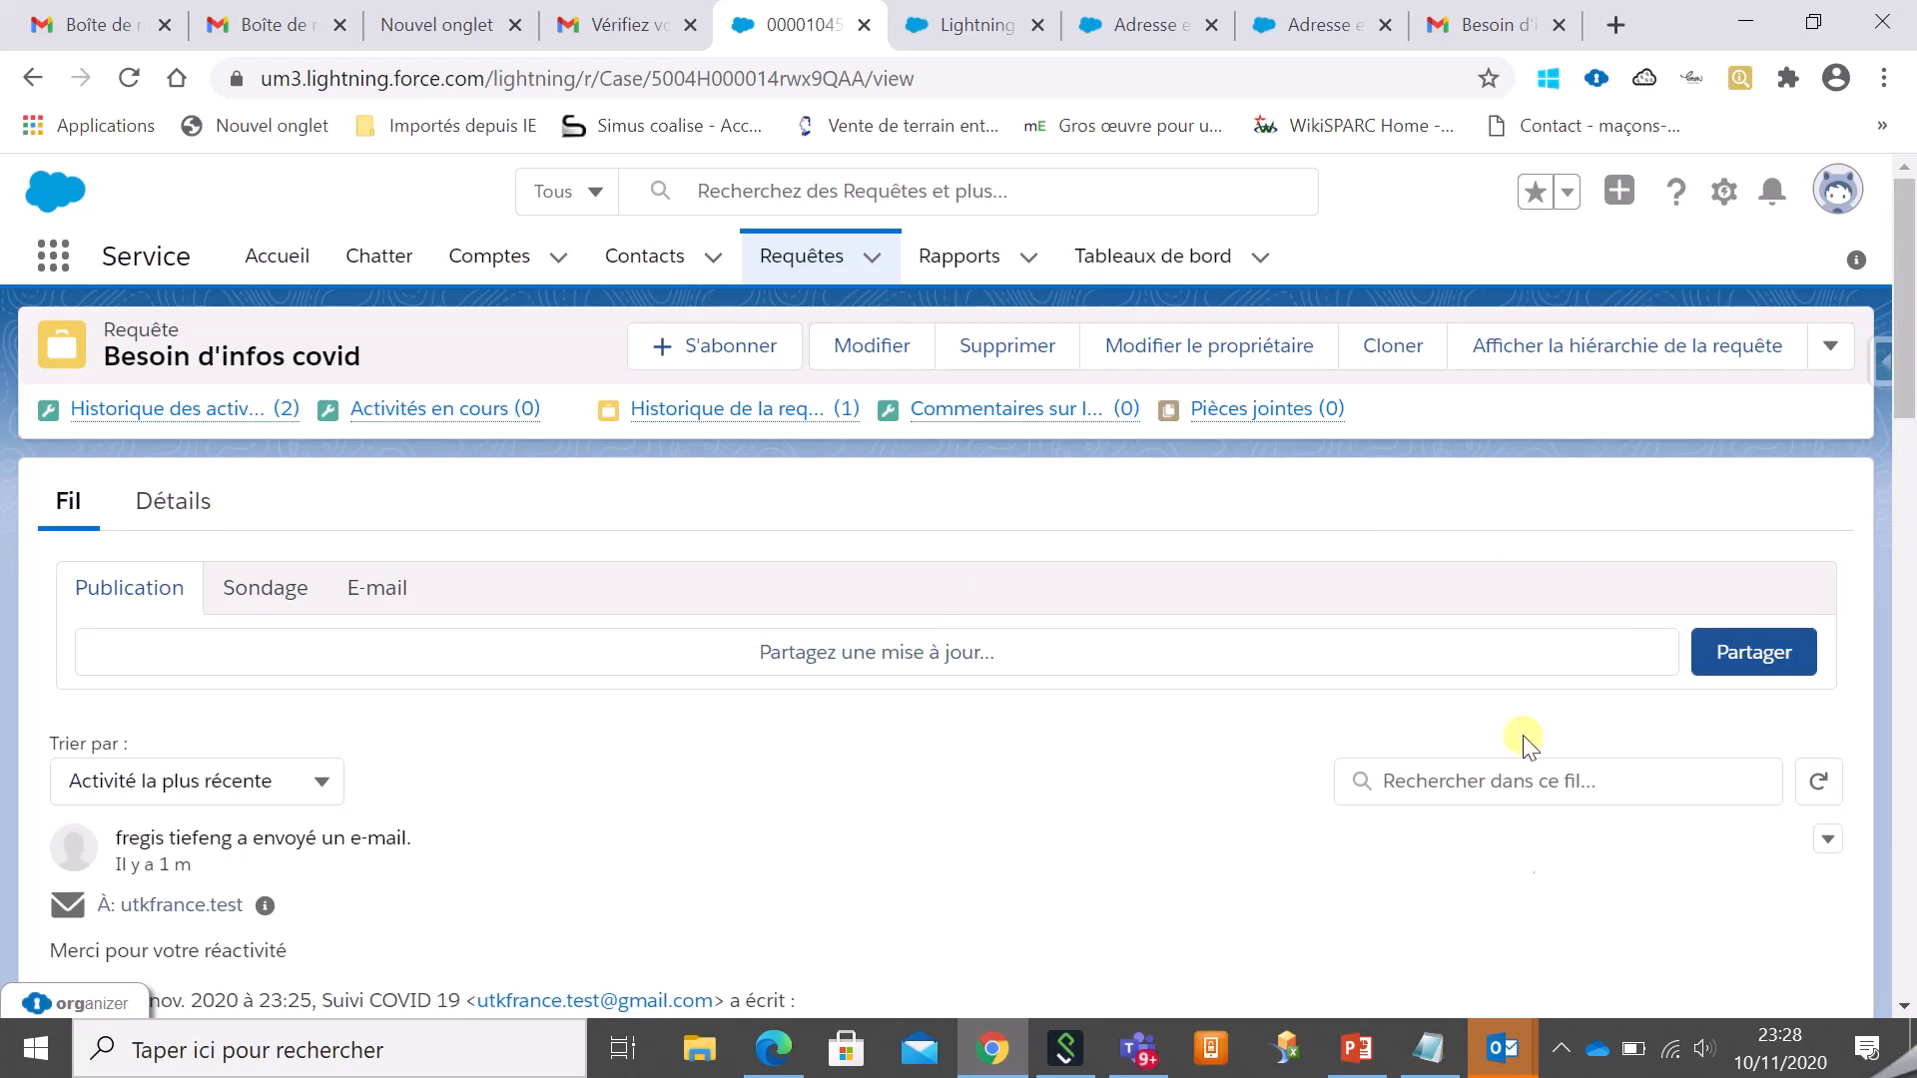
left_click(1559, 1044)
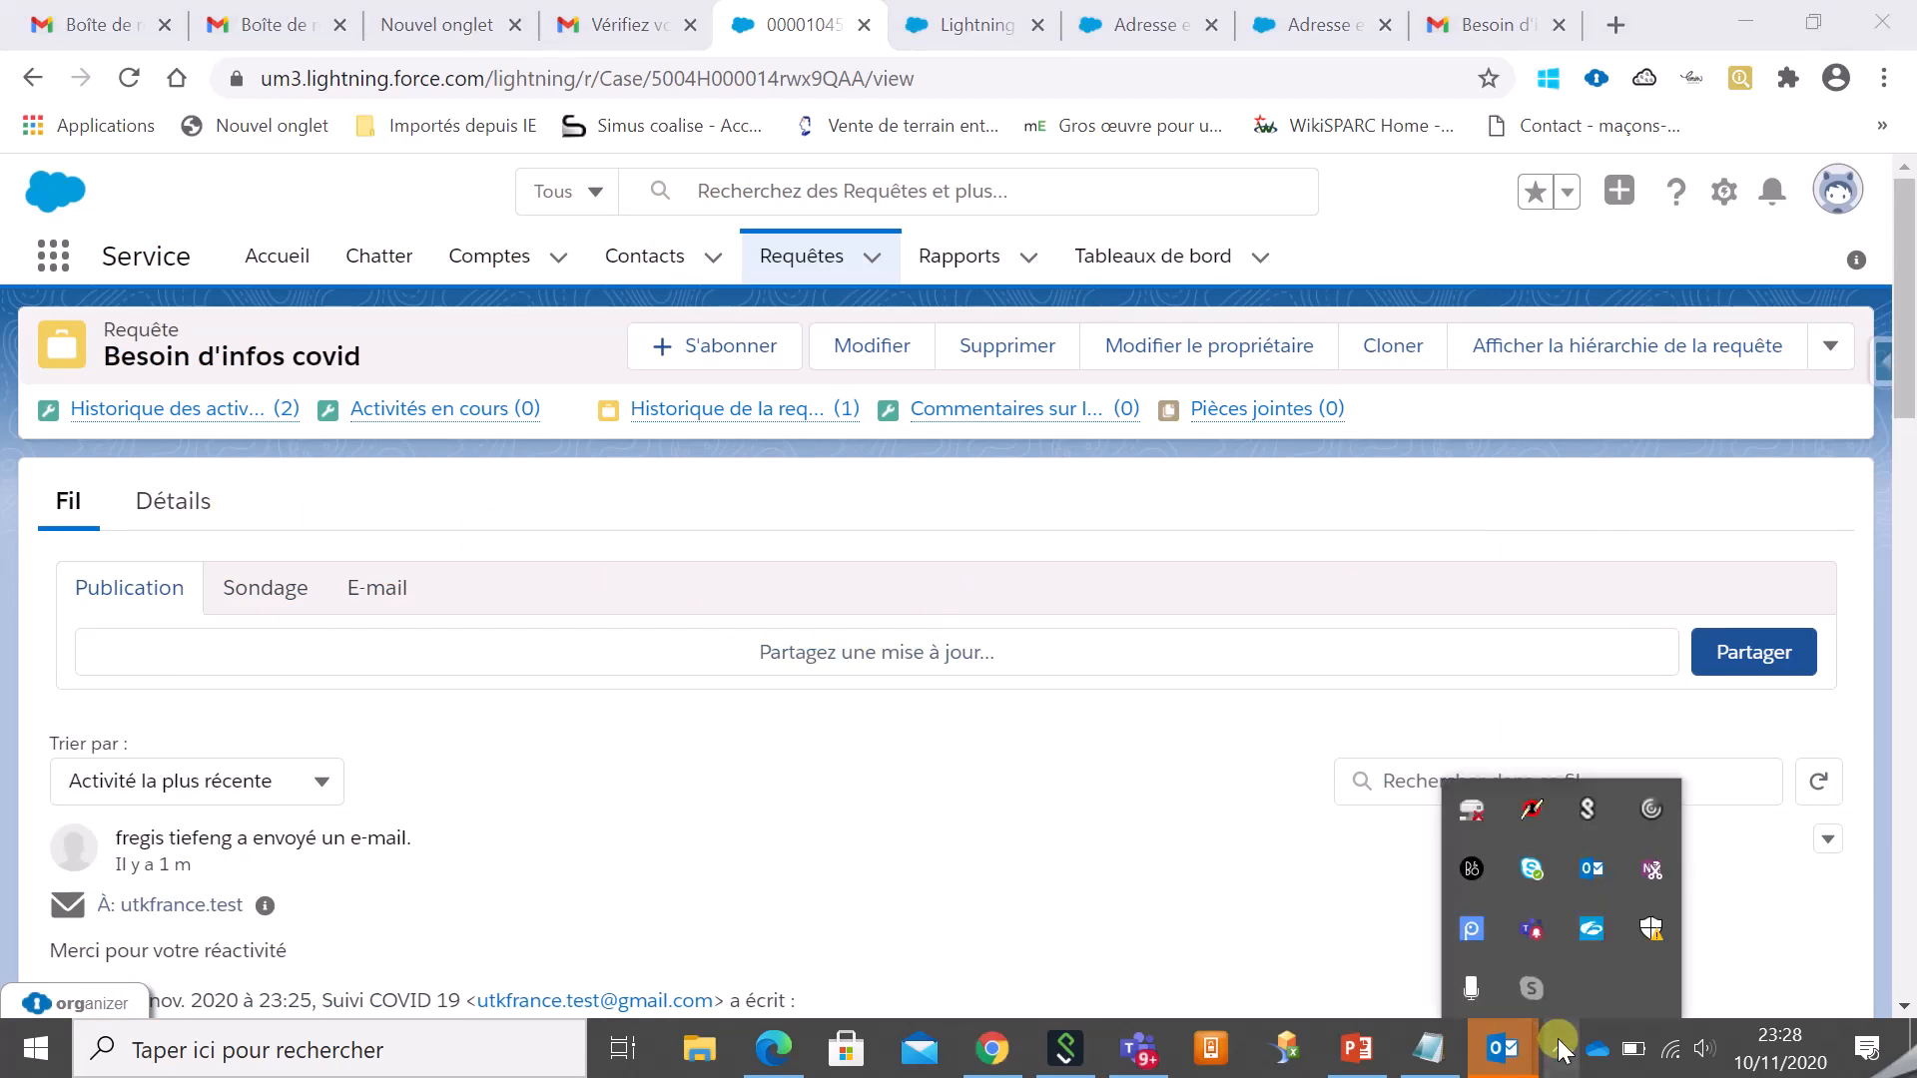
left_click(1464, 934)
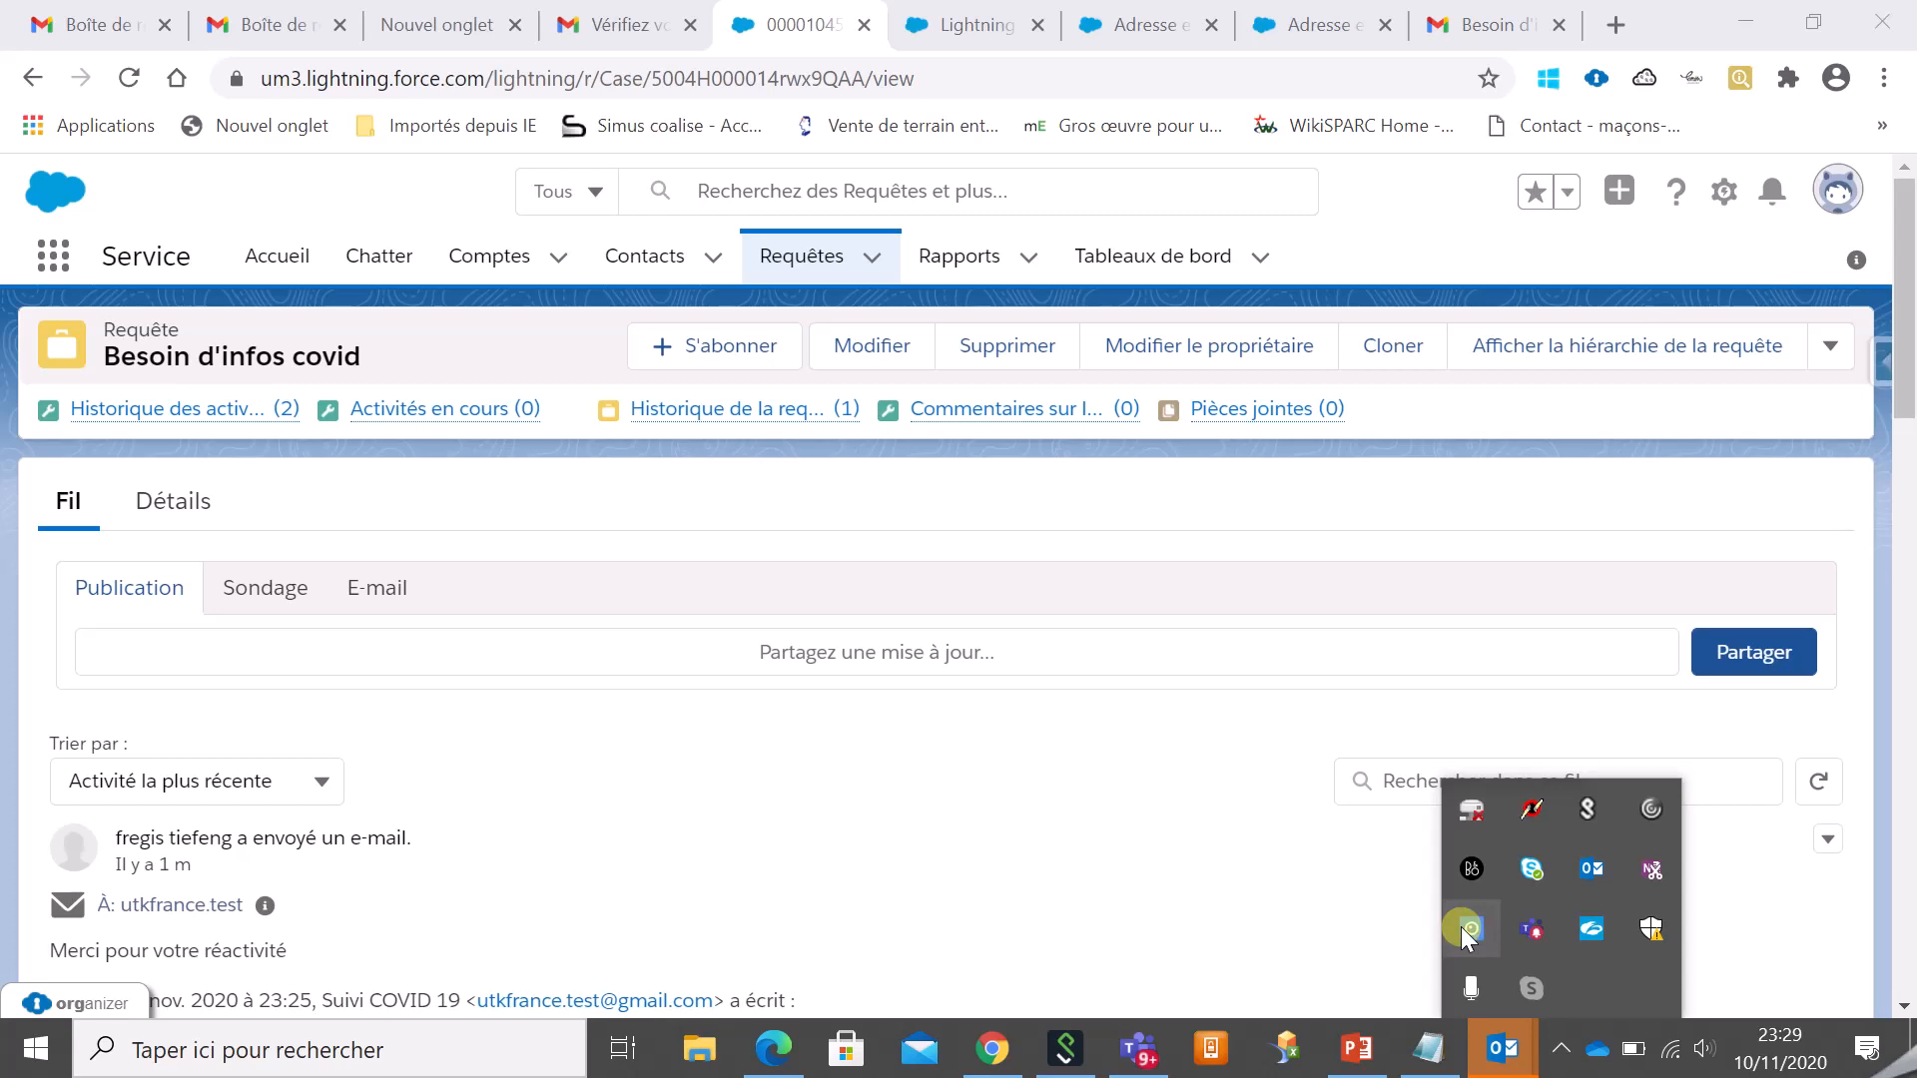
right_click(1464, 933)
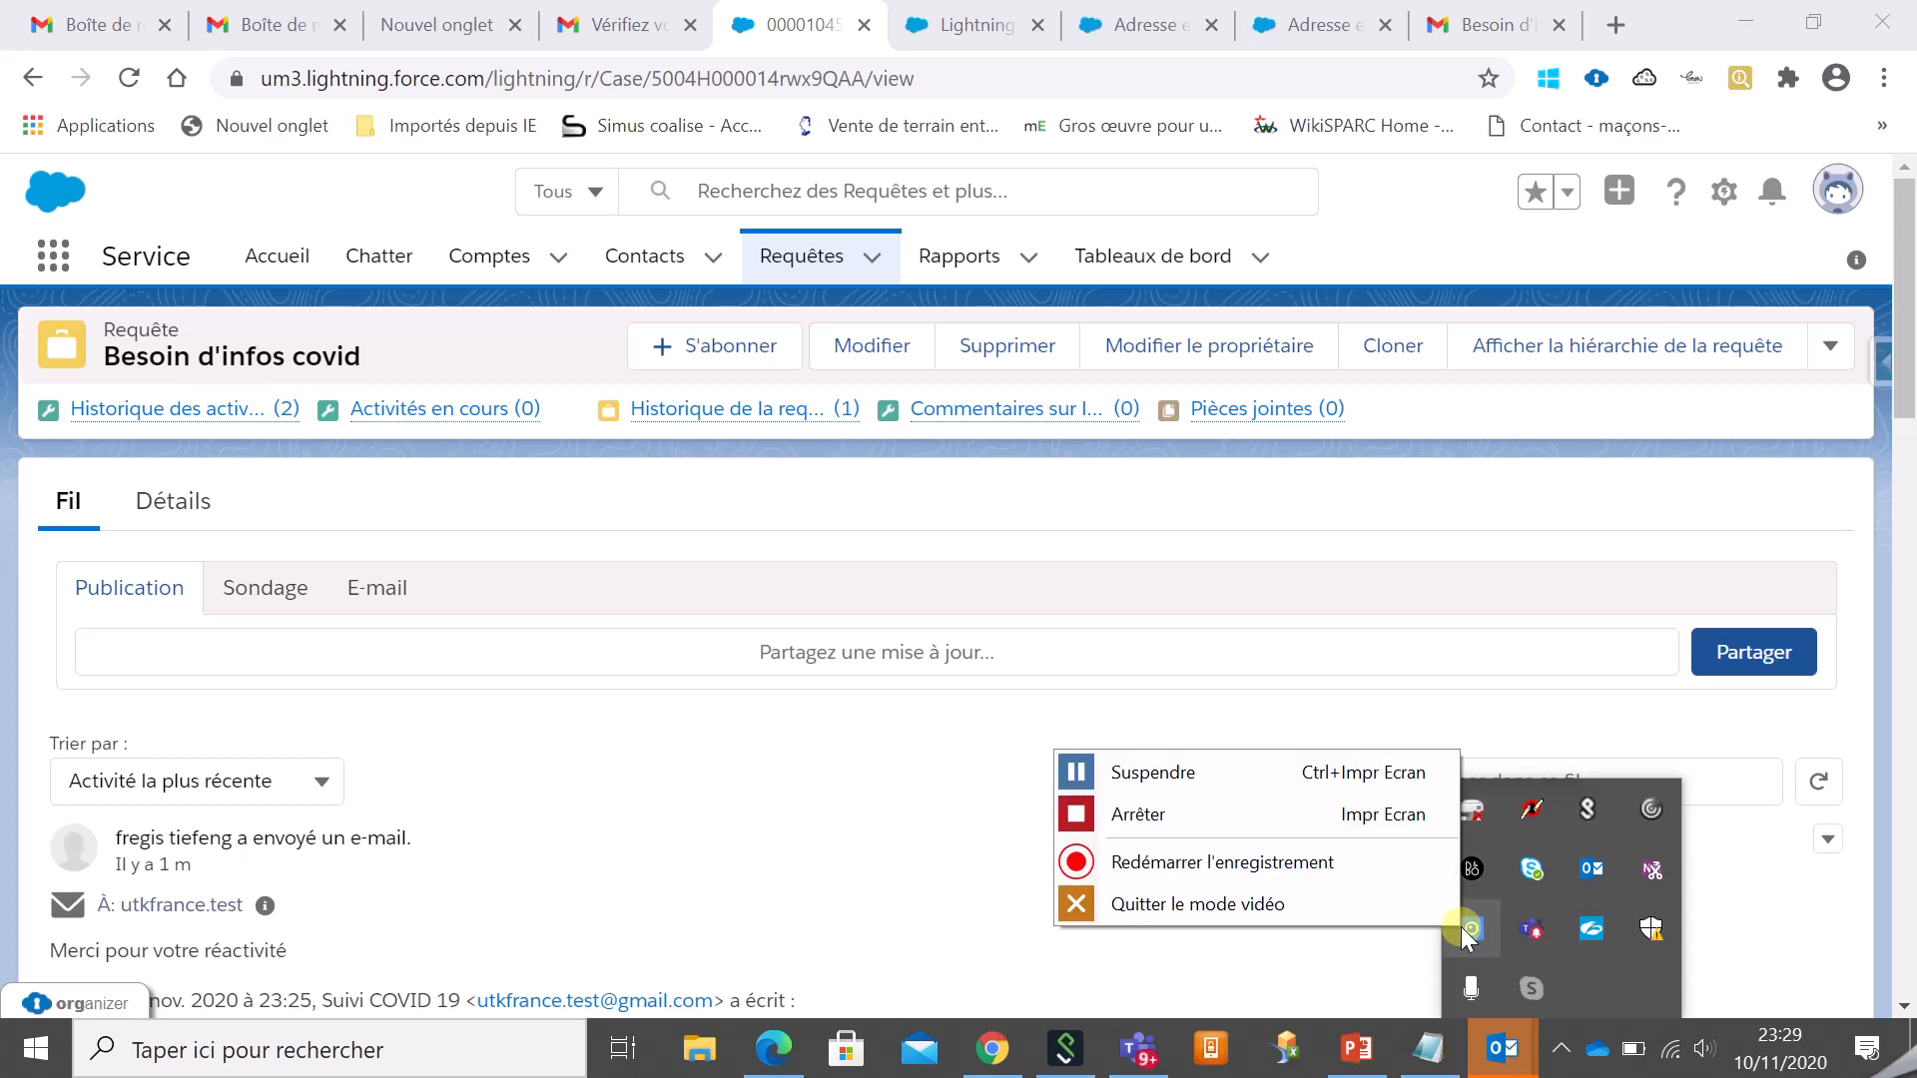
left_click(1183, 811)
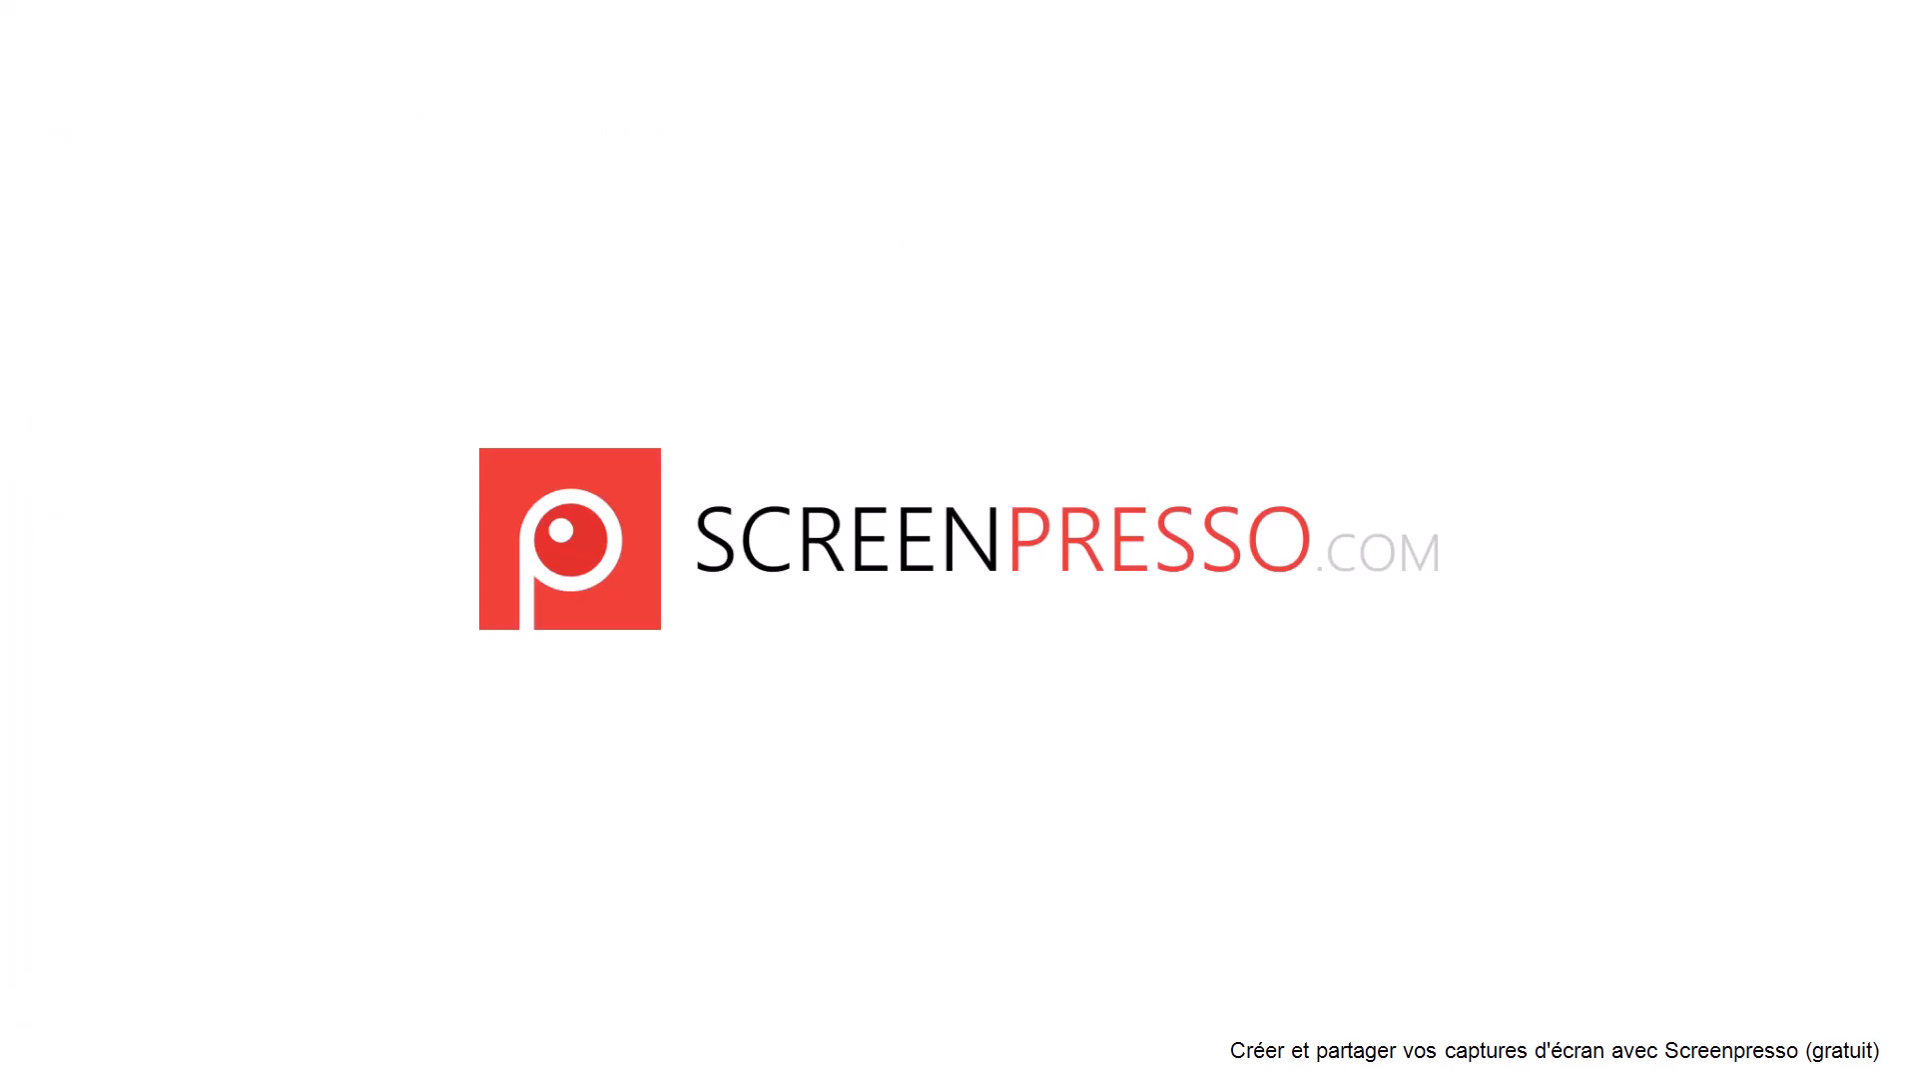